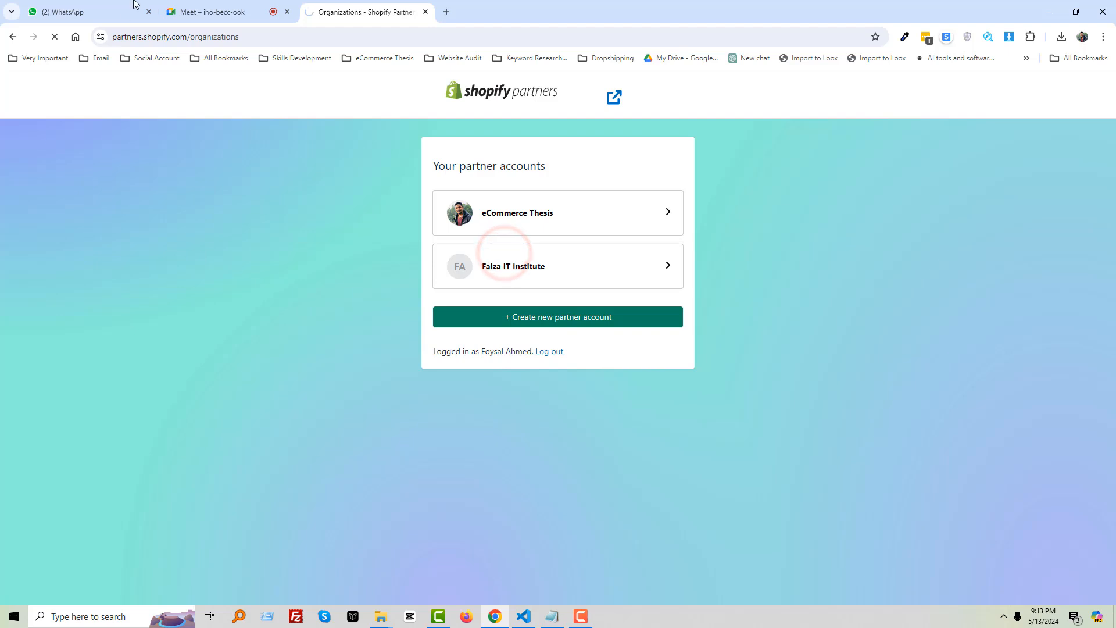
# From the Partners Development stores list, log in to the Arafat eMart store's admin
pyautogui.click(195, 9)
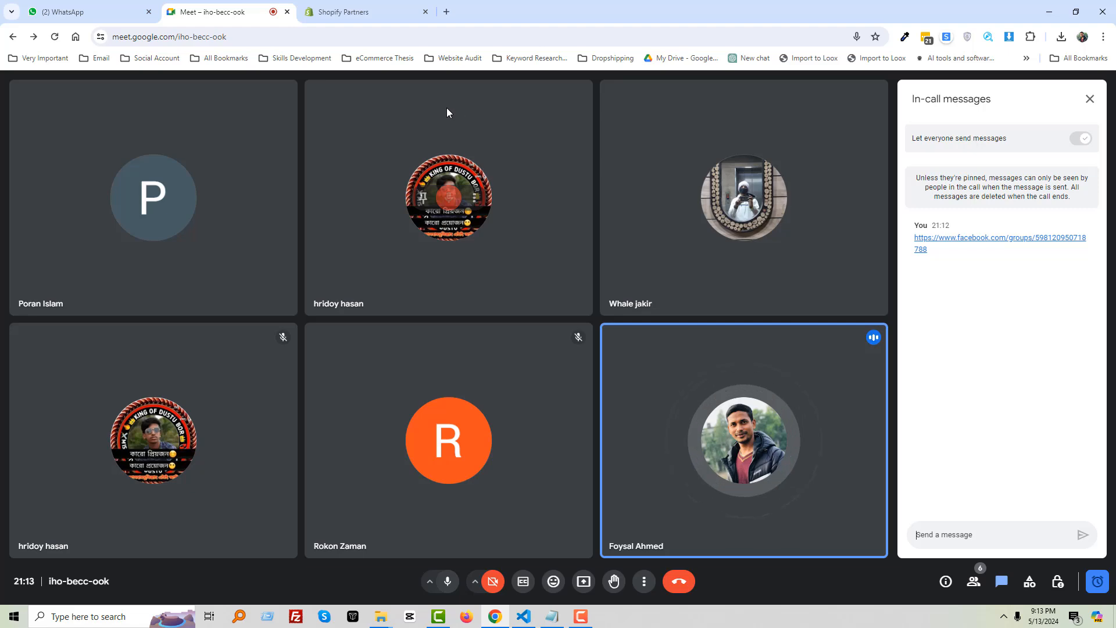
pyautogui.click(364, 8)
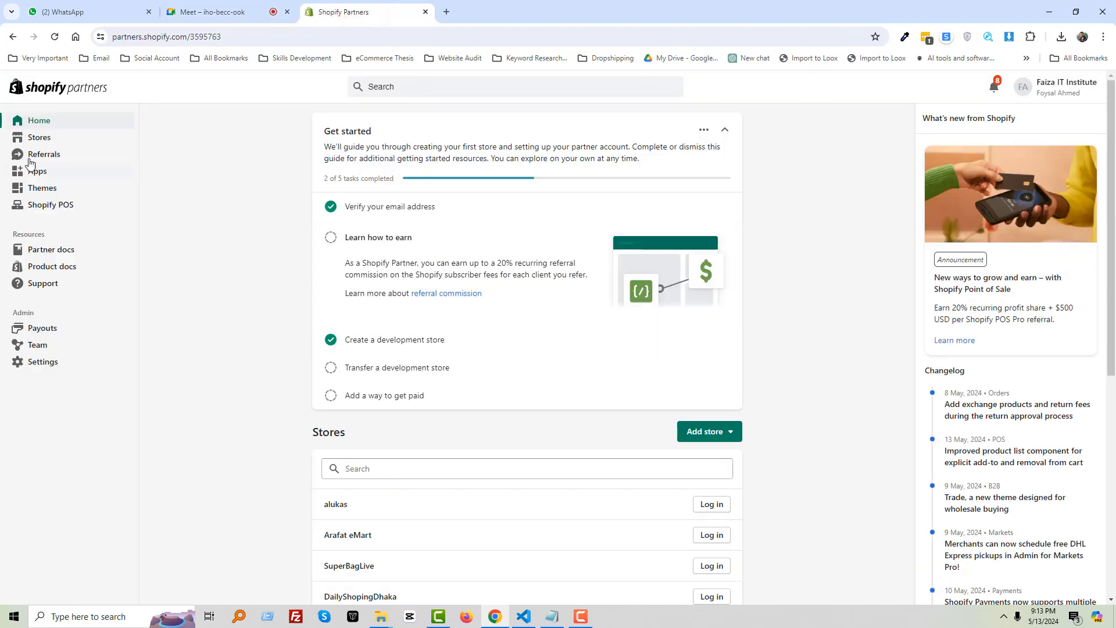
pyautogui.click(37, 140)
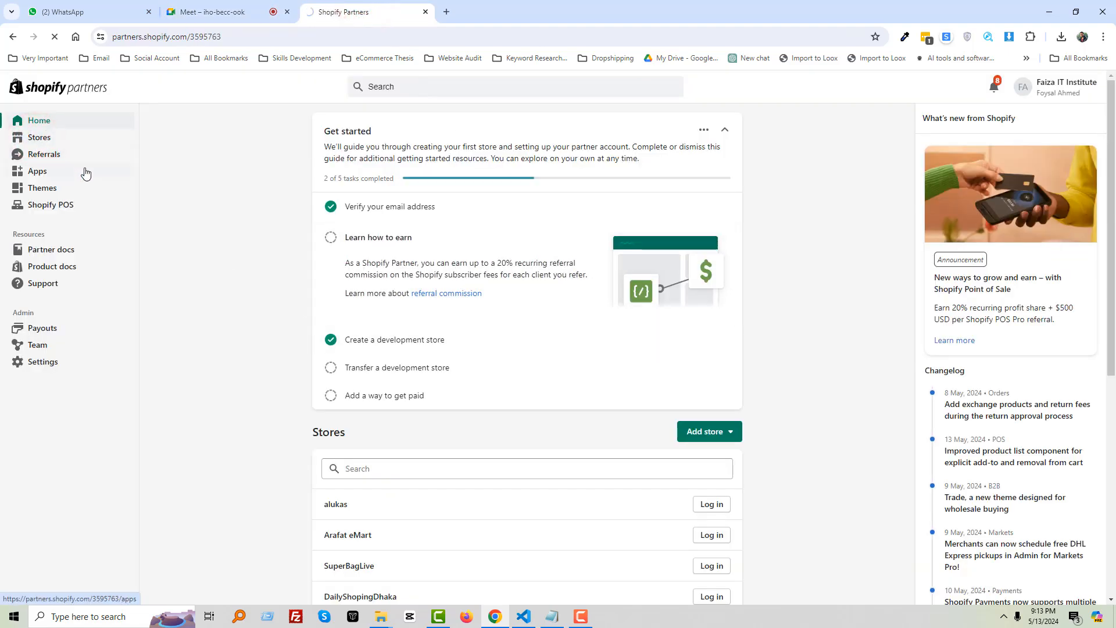
pyautogui.click(48, 134)
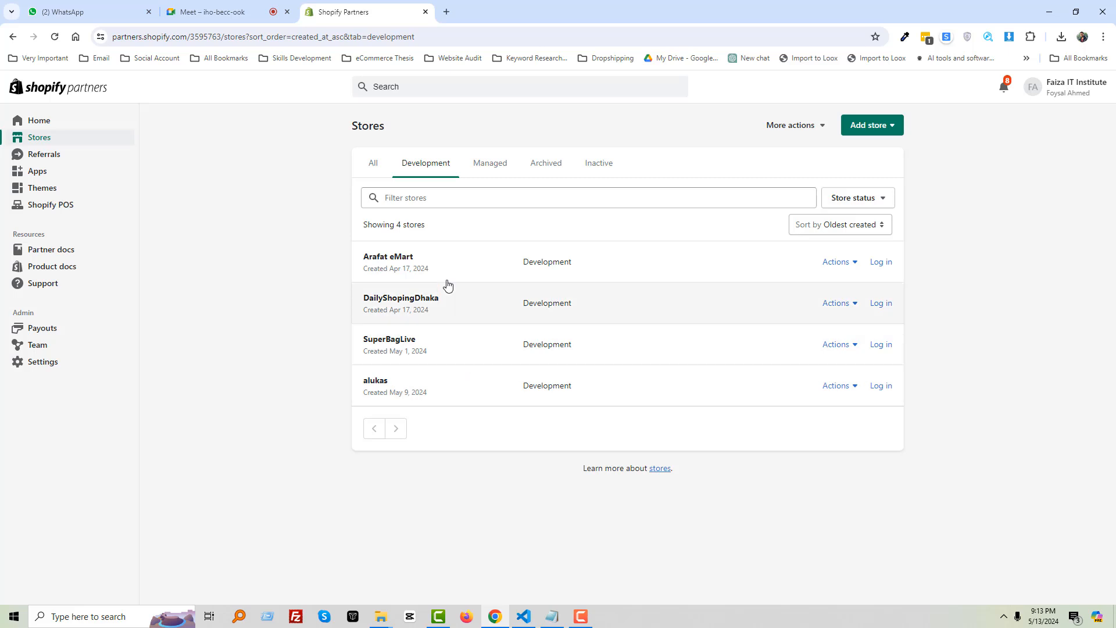
pyautogui.rightClick(880, 265)
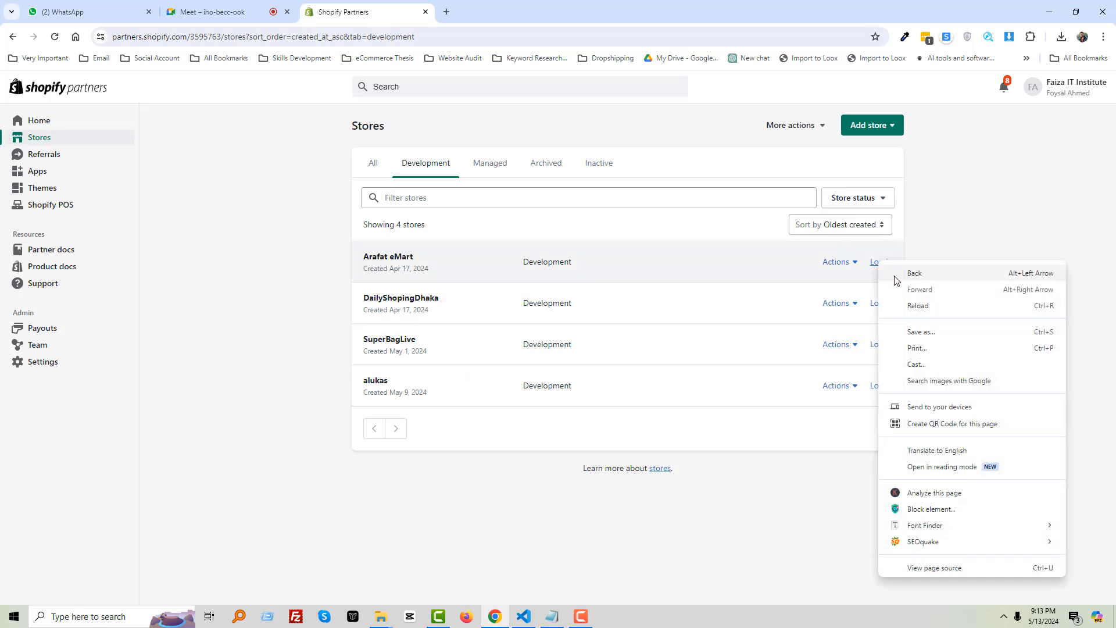
pyautogui.click(958, 224)
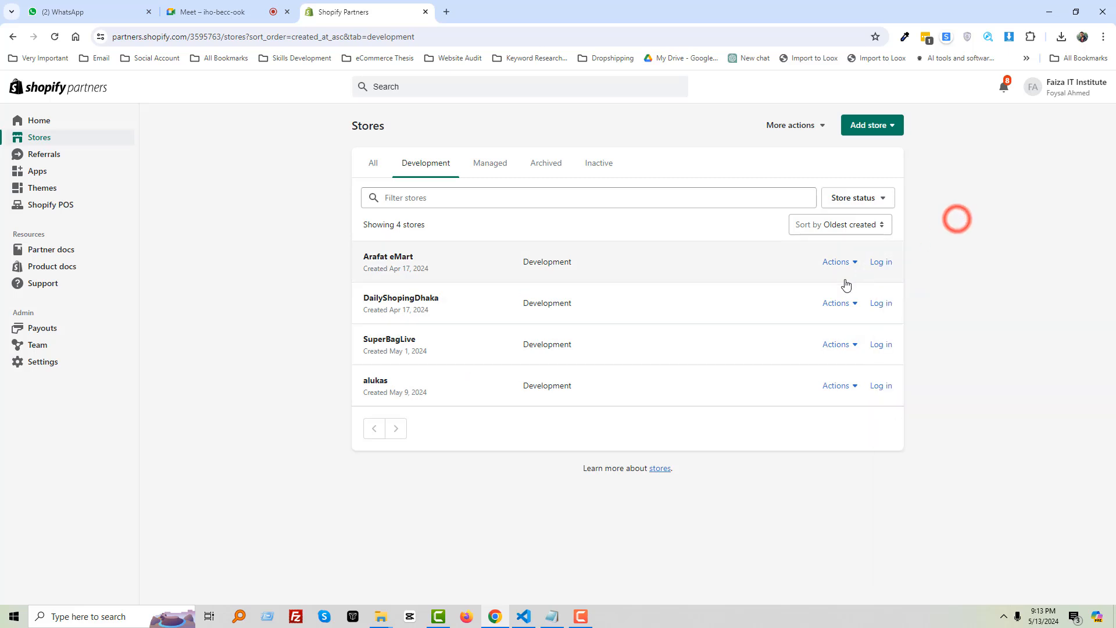
pyautogui.click(883, 262)
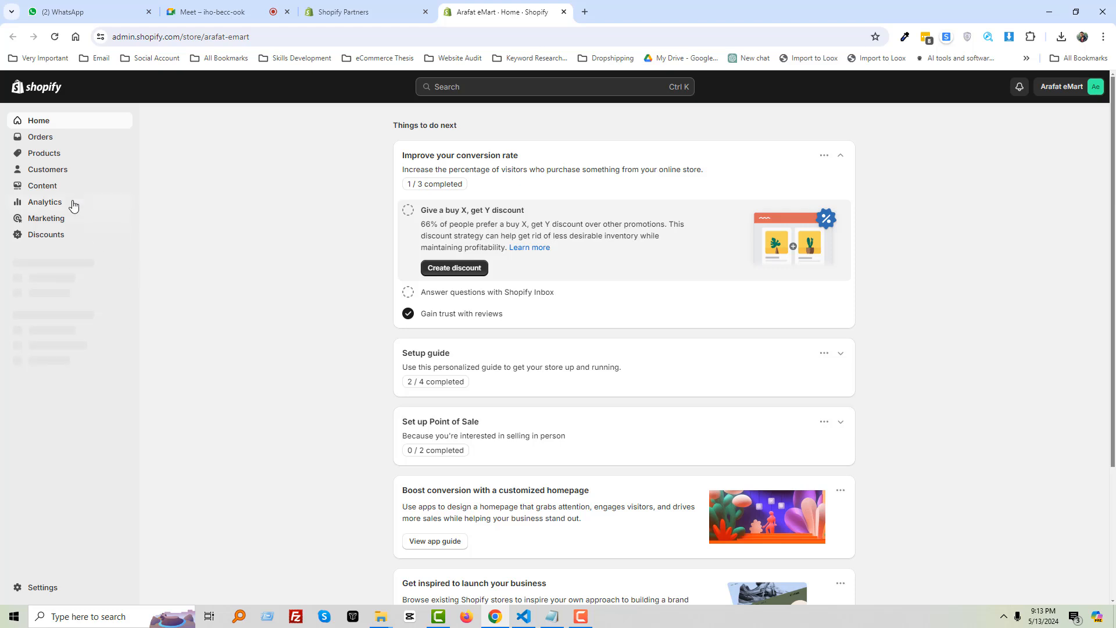
# Open the Arafat eMart online store in a new tab
pyautogui.rightClick(125, 277)
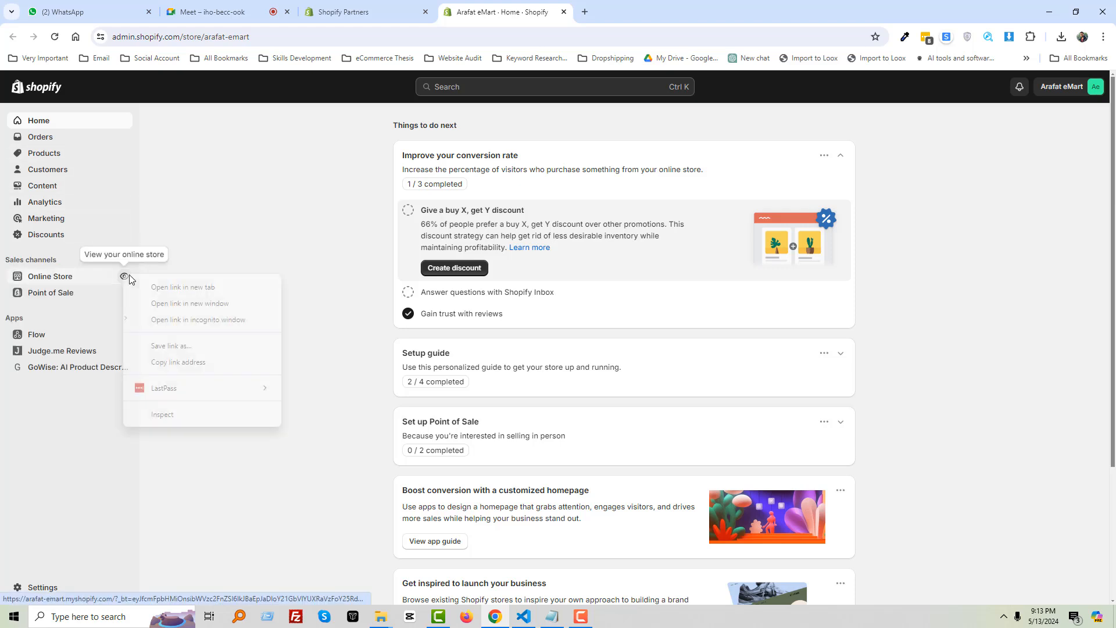
pyautogui.click(159, 287)
pyautogui.click(204, 12)
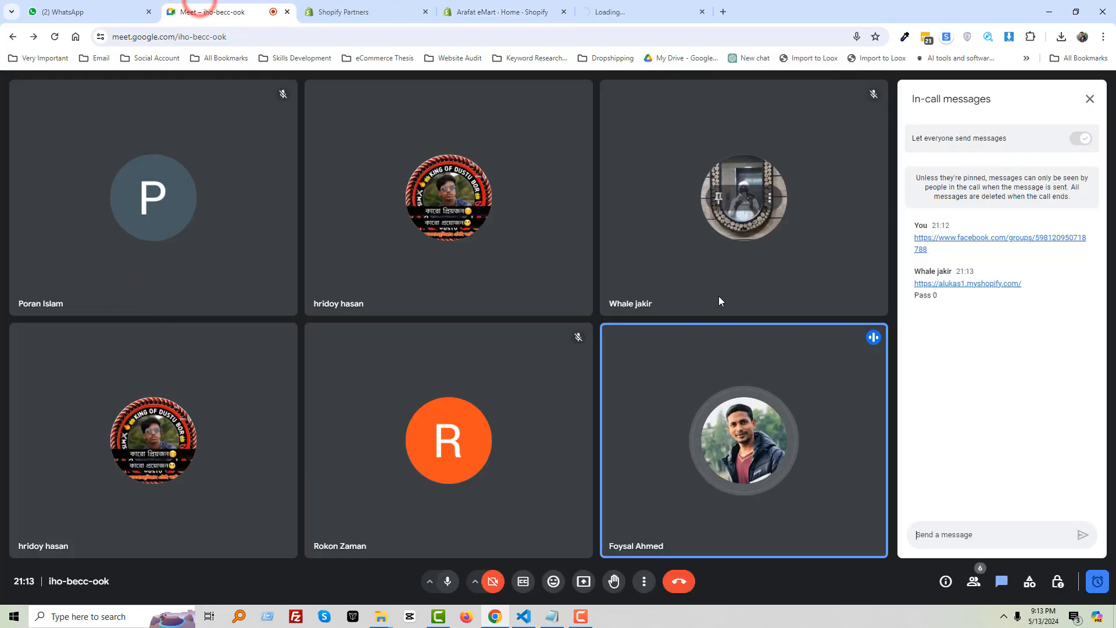
# Open the alukas1 store link from the Meet chat and unlock it with the shared password
pyautogui.click(941, 284)
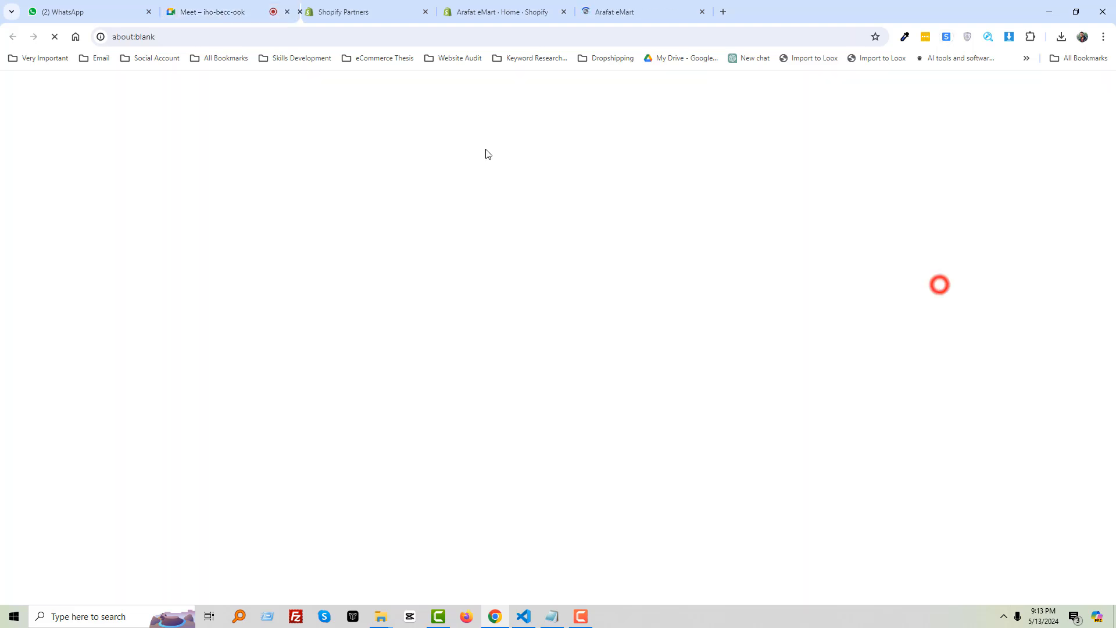
pyautogui.click(254, 11)
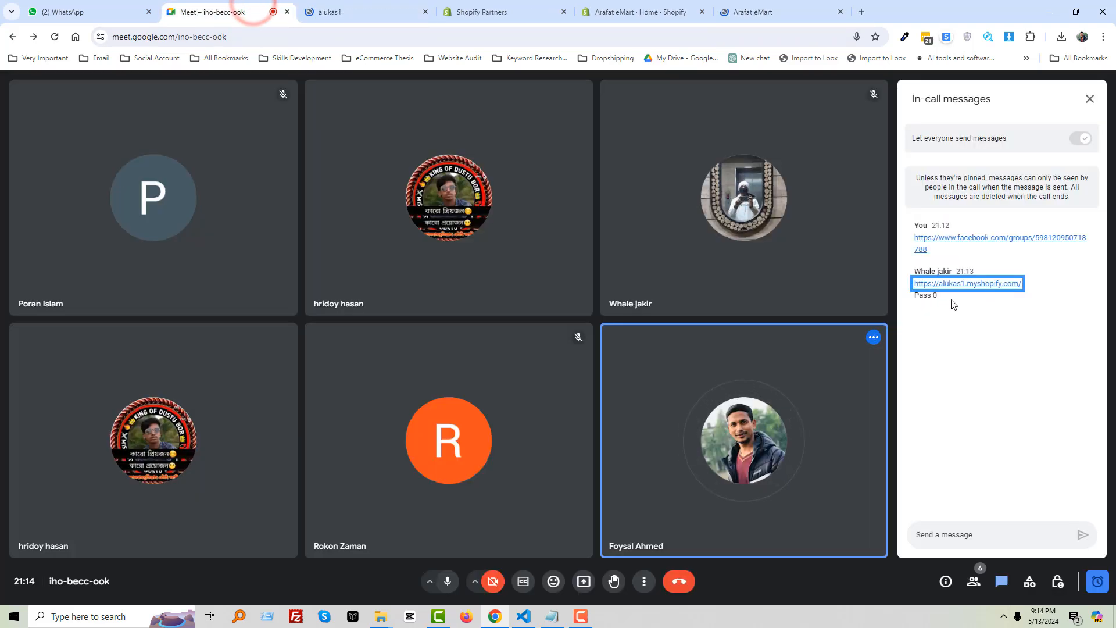
pyautogui.doubleClick(935, 295)
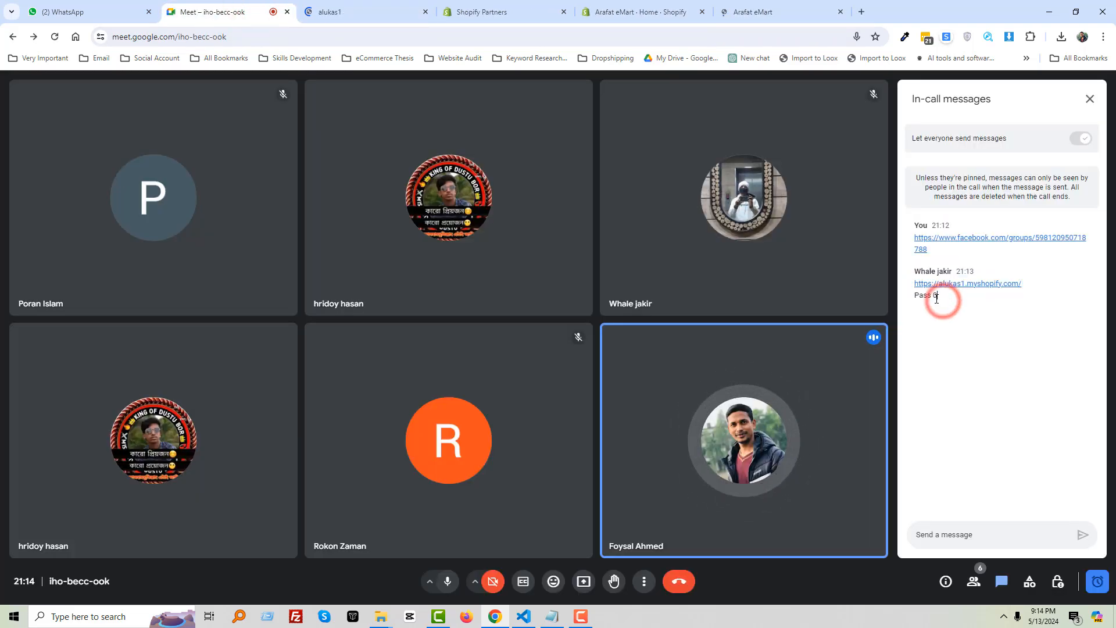
pyautogui.click(355, 12)
pyautogui.click(552, 340)
pyautogui.write('0')
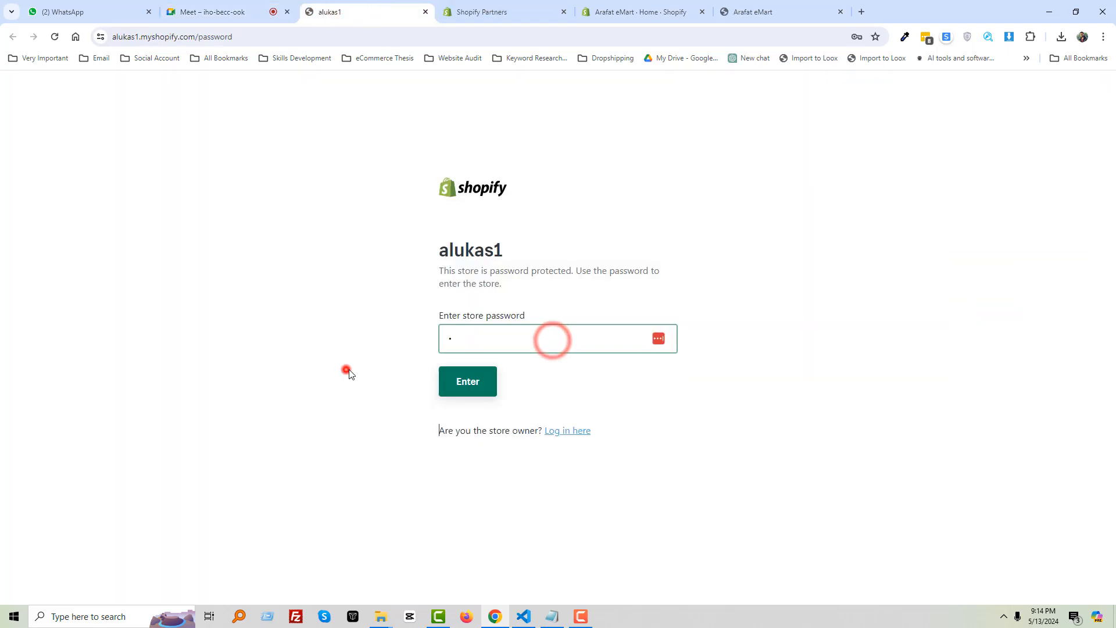
pyautogui.click(349, 374)
pyautogui.click(487, 382)
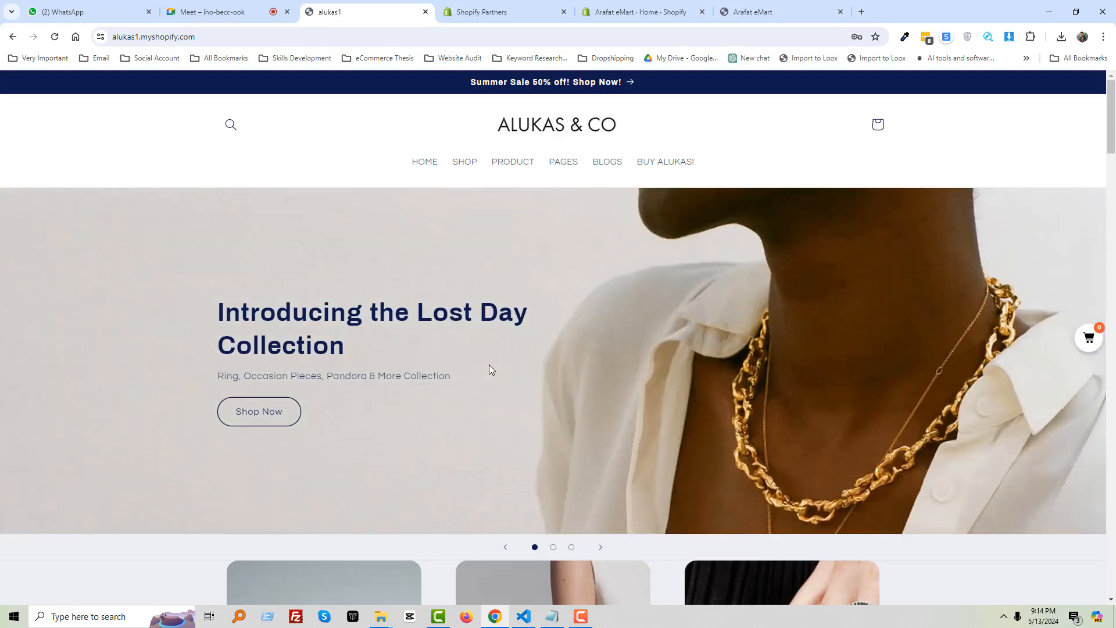
pyautogui.click(227, 3)
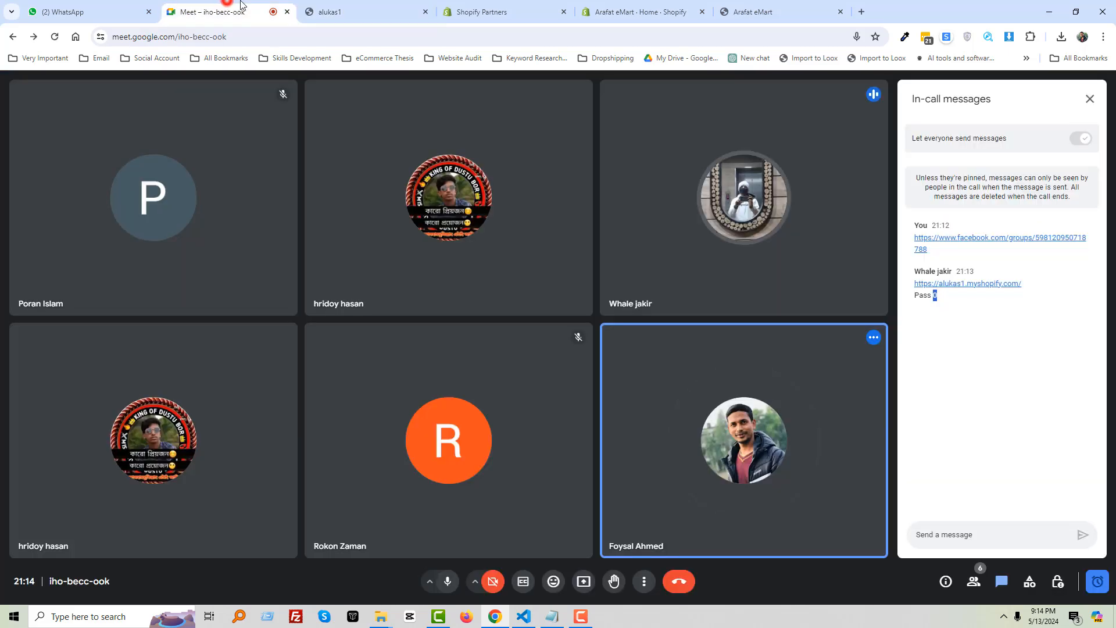
pyautogui.click(361, 3)
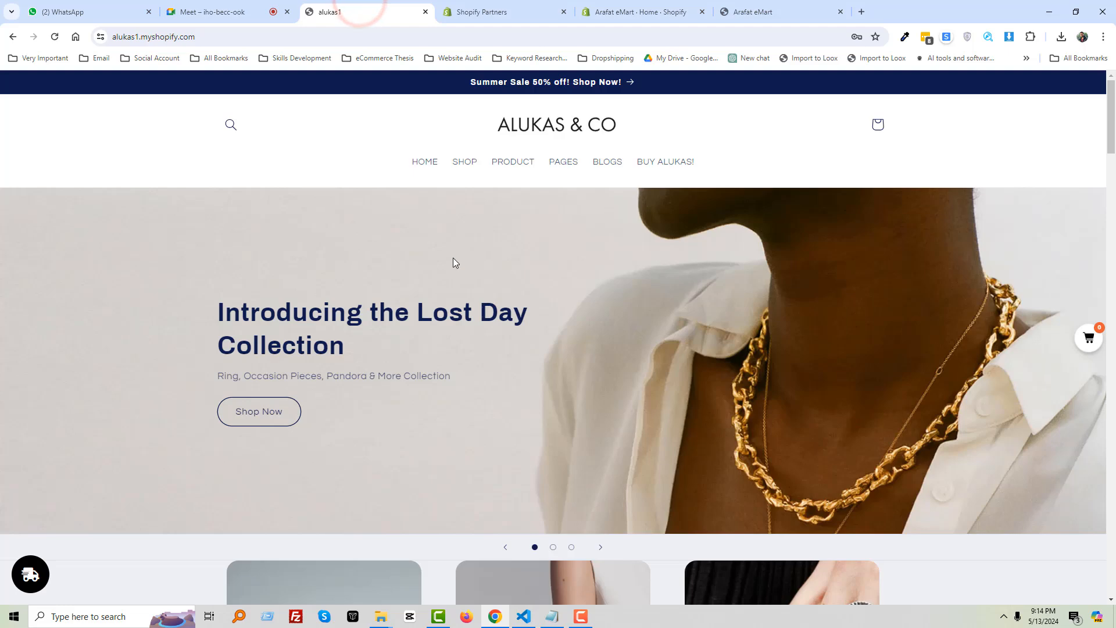
pyautogui.scroll(-4, 324, 230)
pyautogui.scroll(-1, 323, 233)
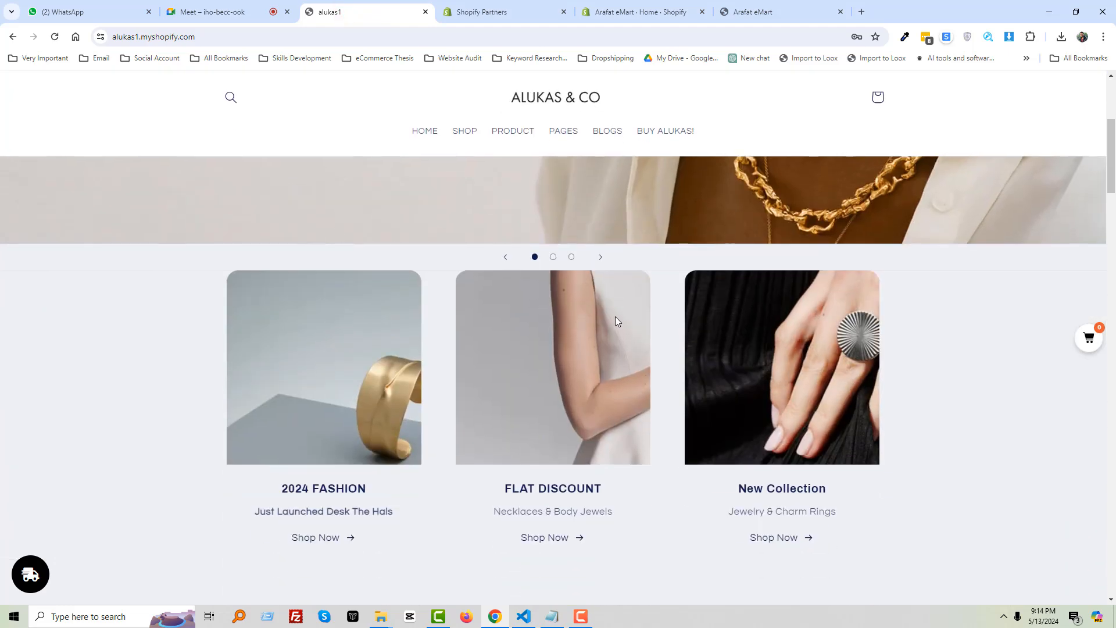
pyautogui.scroll(-1, 568, 302)
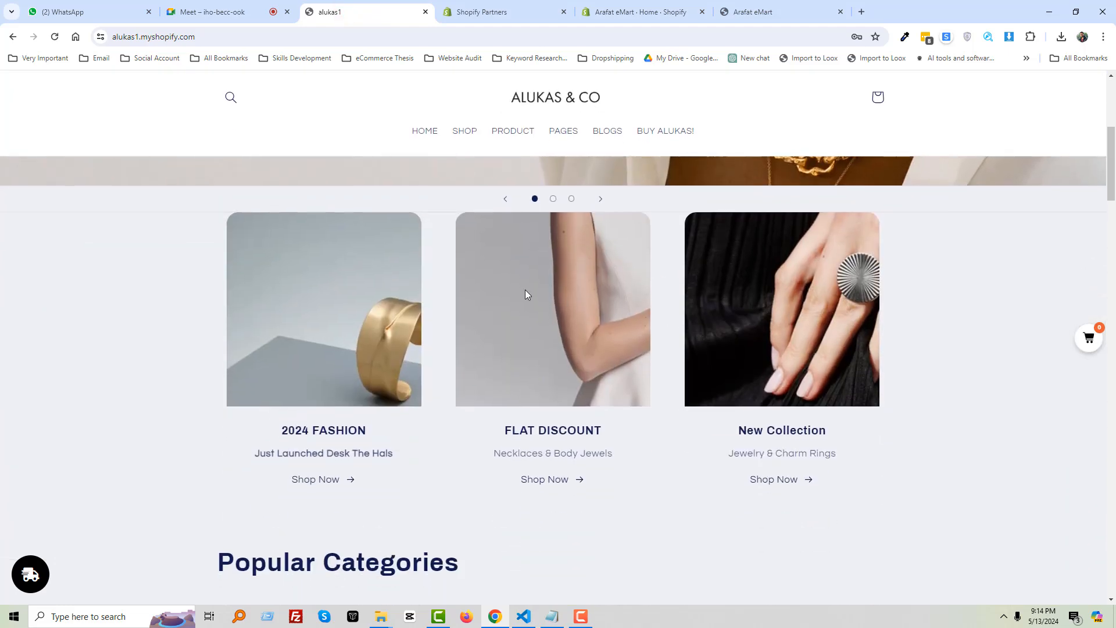
pyautogui.scroll(2, 527, 294)
pyautogui.scroll(-2, 526, 294)
pyautogui.scroll(-5, 525, 291)
pyautogui.scroll(-3, 638, 237)
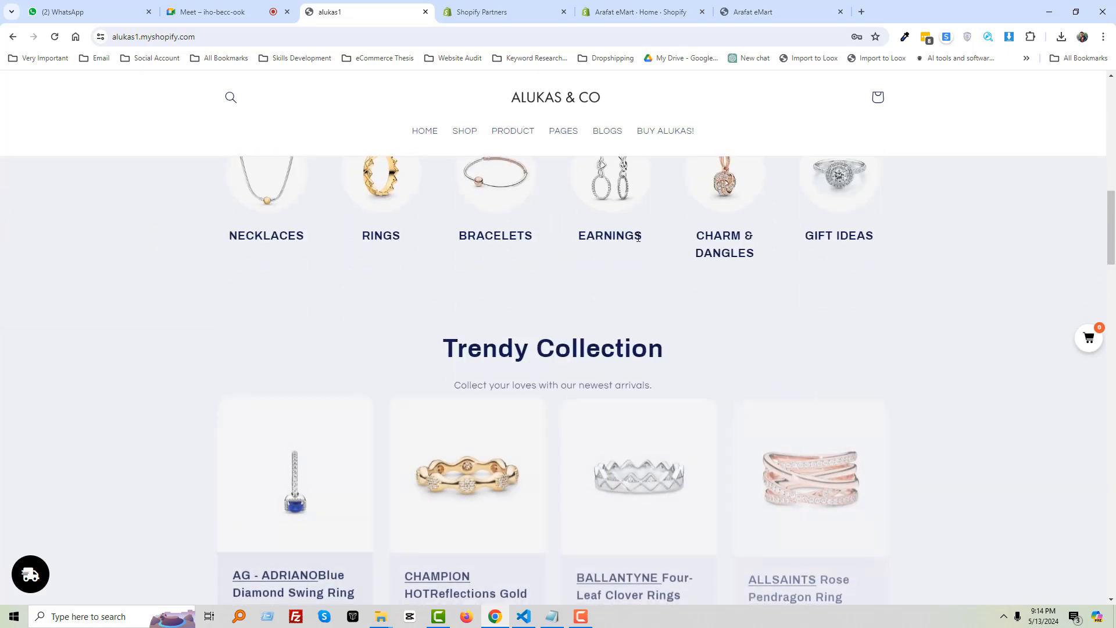
pyautogui.scroll(-11, 456, 305)
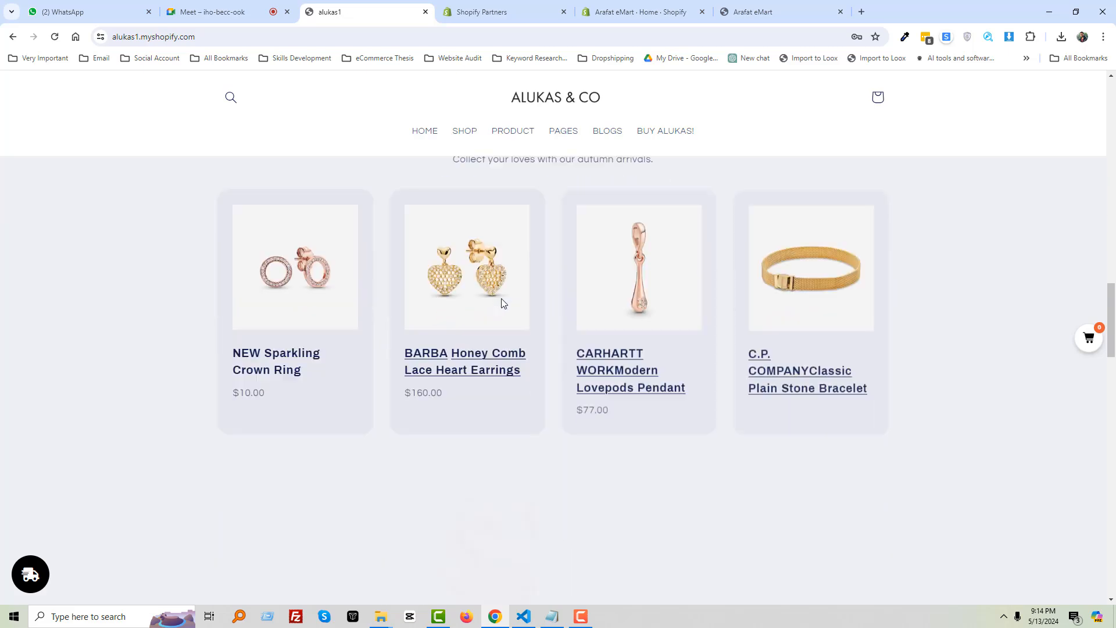
pyautogui.scroll(-15, 501, 299)
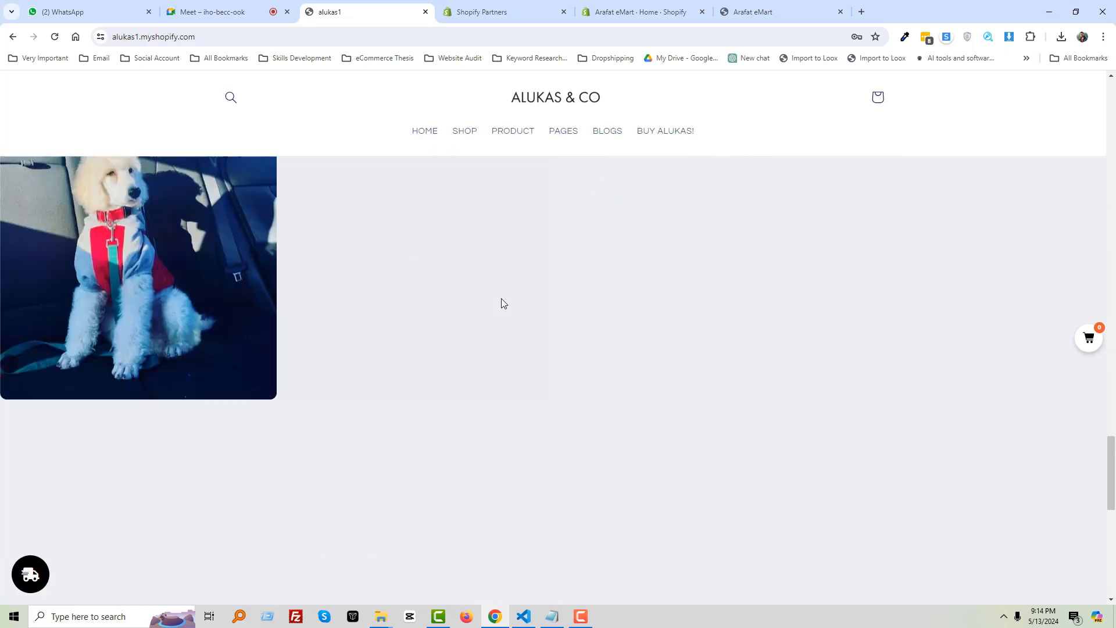
pyautogui.scroll(-5, 502, 299)
pyautogui.scroll(4, 501, 302)
pyautogui.scroll(-1, 503, 302)
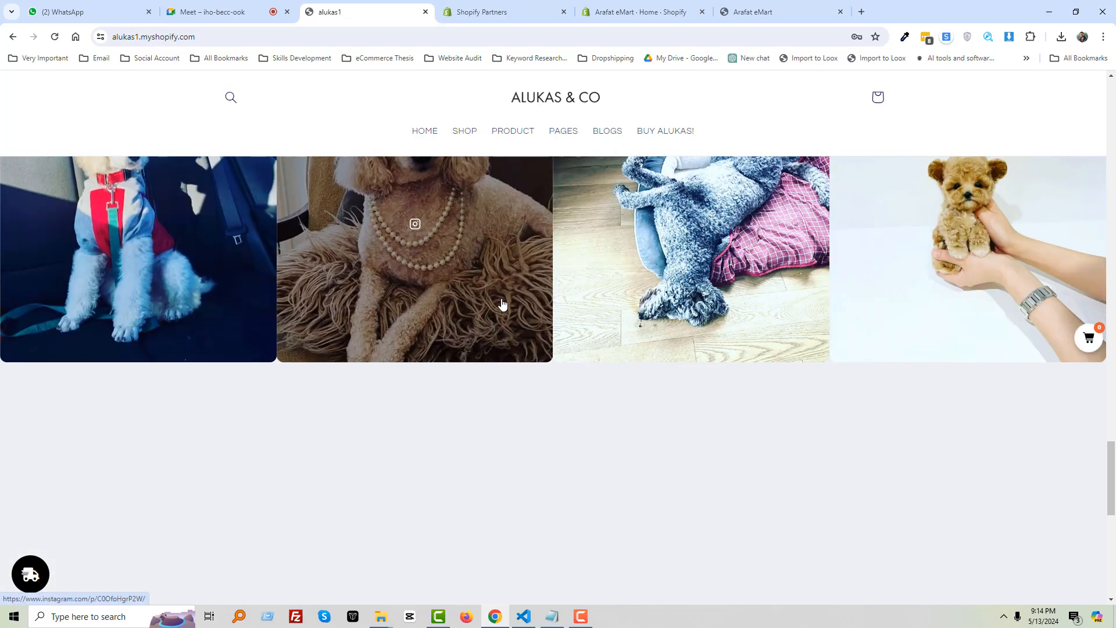
pyautogui.scroll(-7, 503, 303)
pyautogui.scroll(5, 501, 300)
pyautogui.scroll(-6, 502, 298)
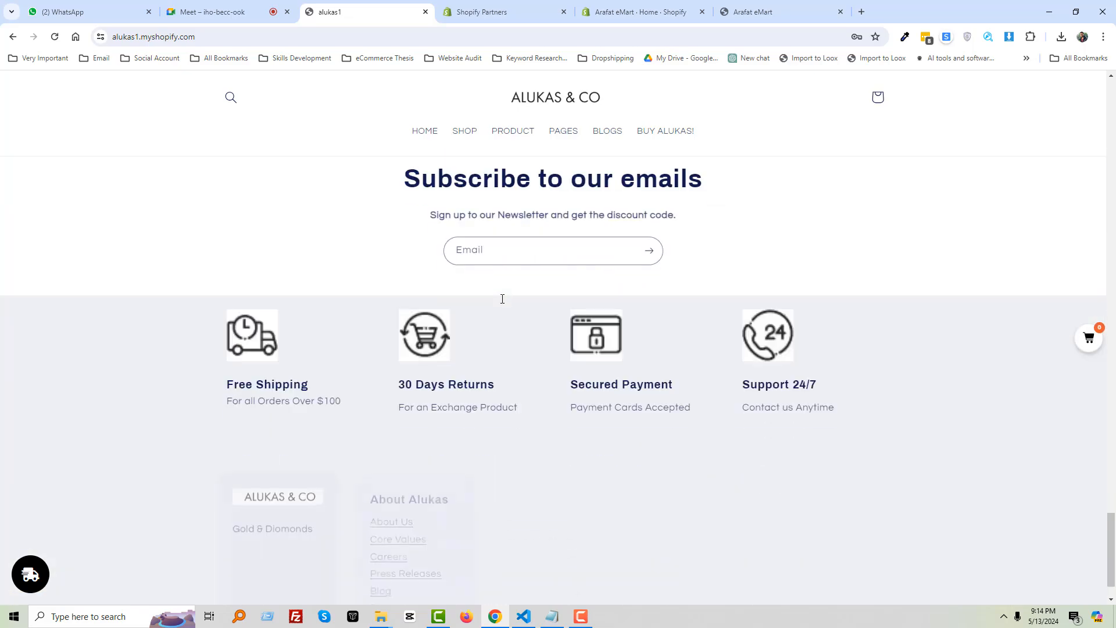
pyautogui.scroll(-1, 445, 299)
pyautogui.scroll(10, 564, 325)
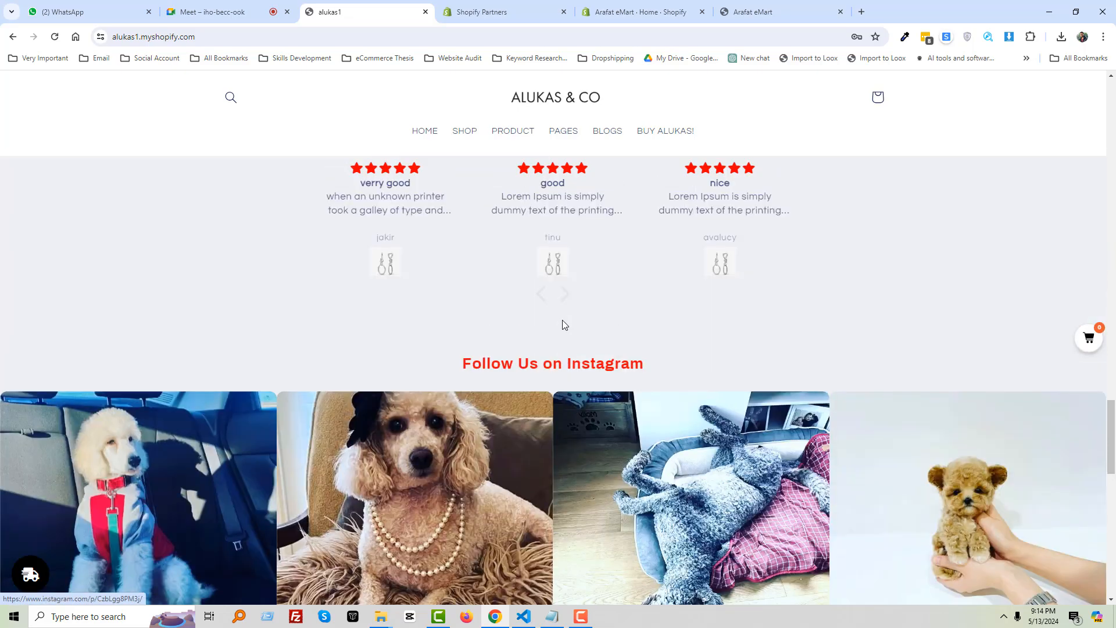
pyautogui.scroll(10, 562, 323)
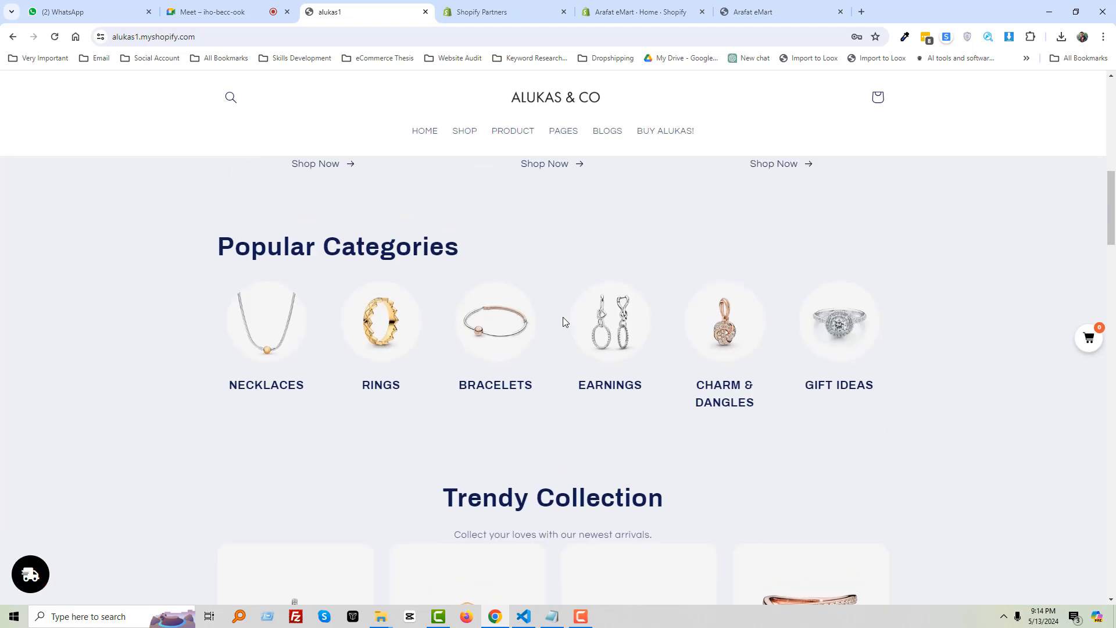
pyautogui.scroll(10, 563, 317)
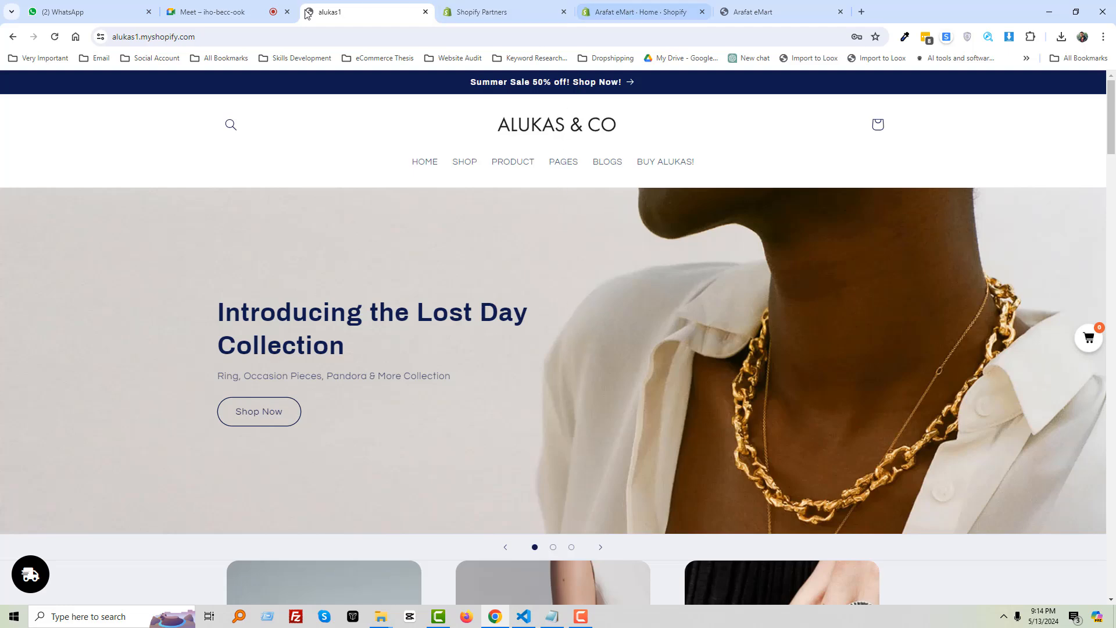
# Share the entire screen to the Meet call through Present now and Entire Screen
pyautogui.click(232, 12)
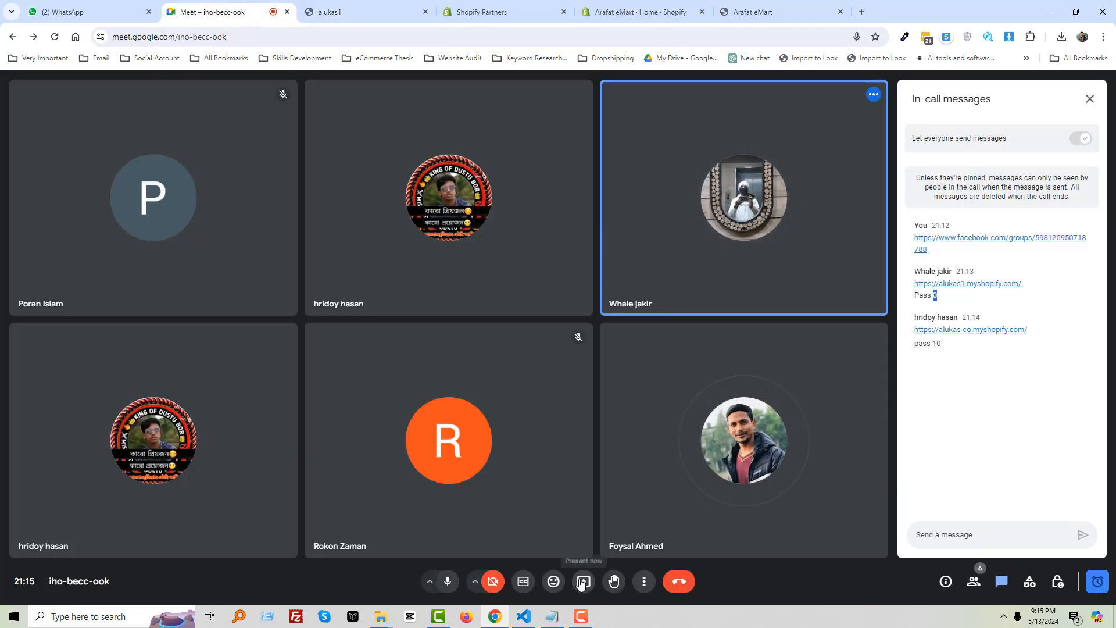
pyautogui.click(583, 582)
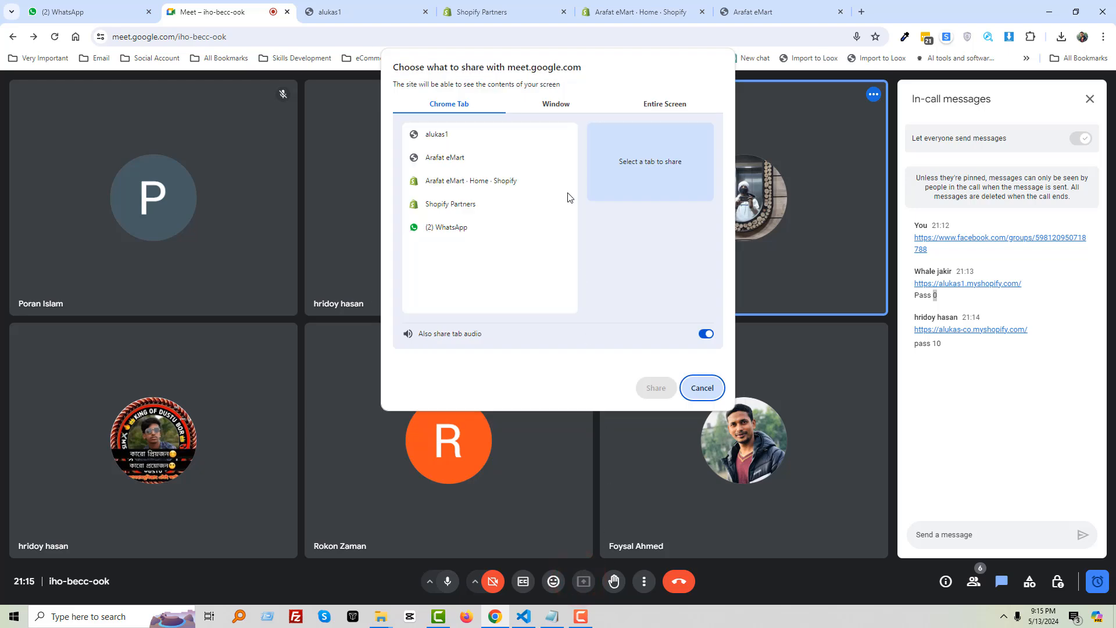
pyautogui.click(665, 105)
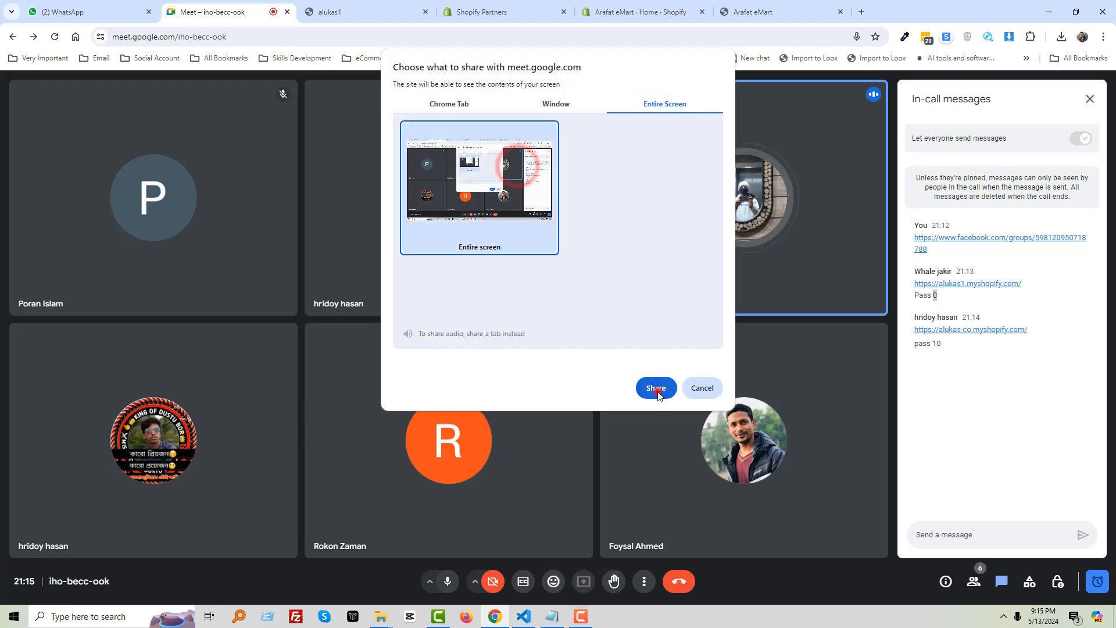
pyautogui.click(656, 389)
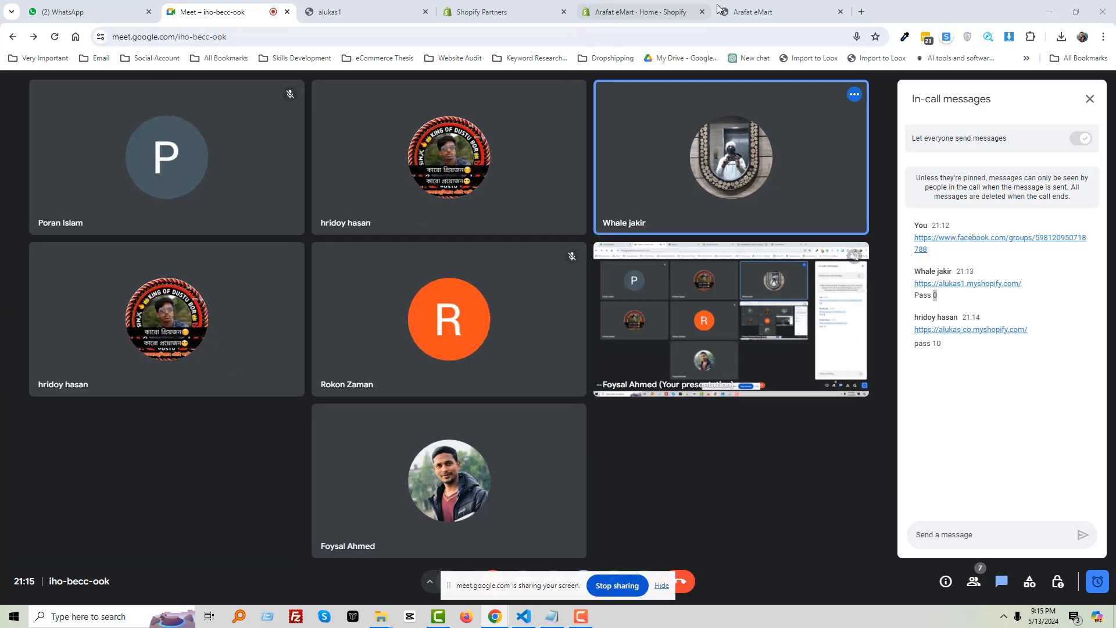
pyautogui.click(749, 9)
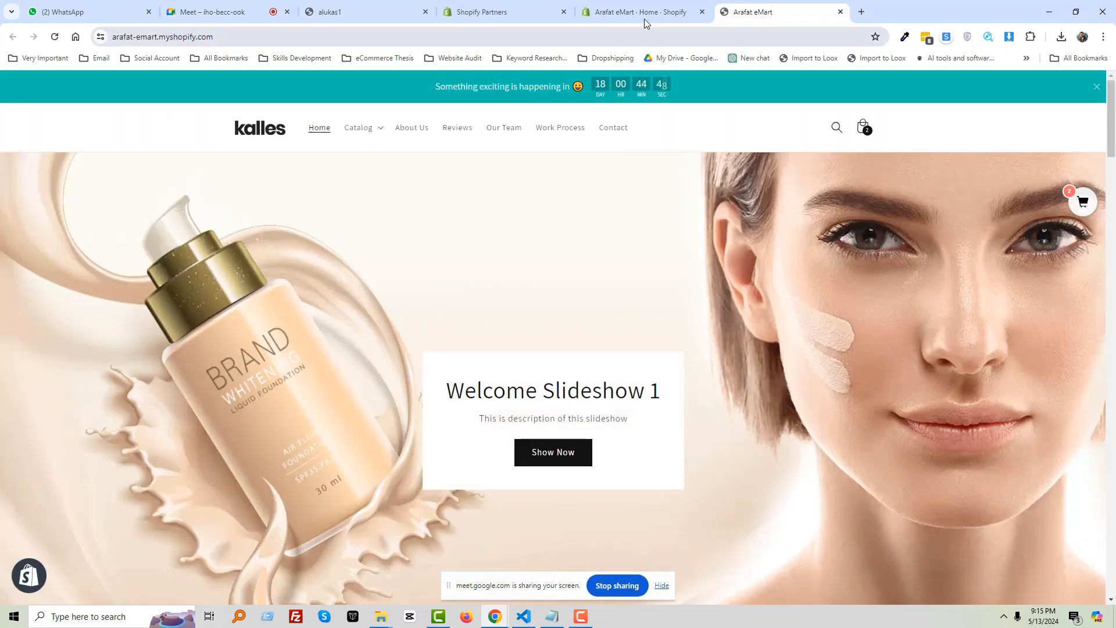
# On the ALUKAS & CO store, snip the top banner and the slideshow dots strip
pyautogui.click(384, 6)
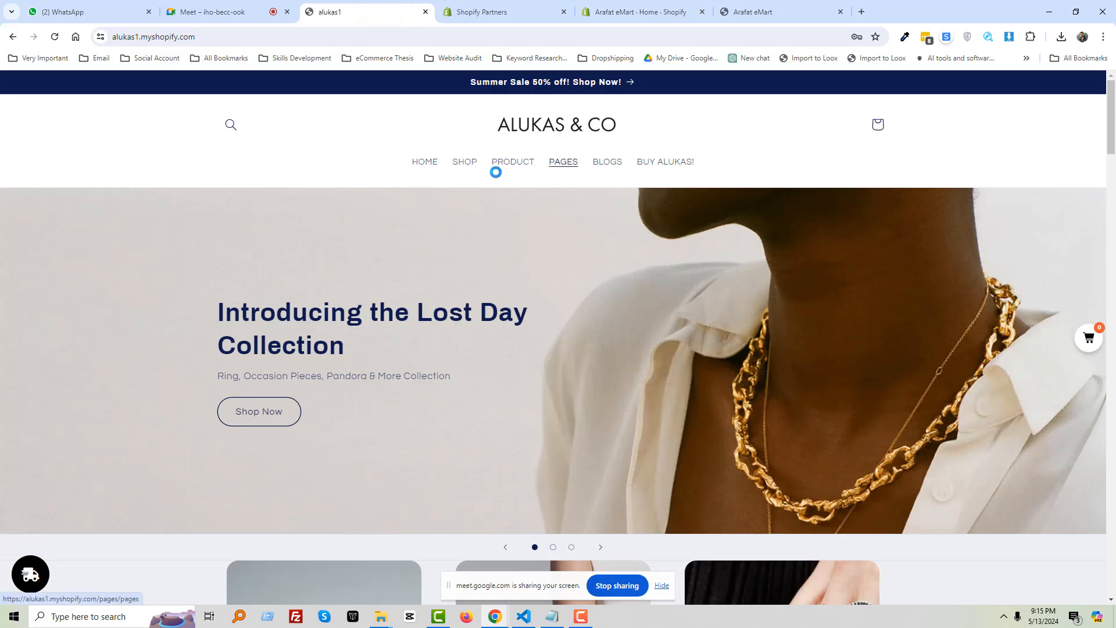
pyautogui.press('Print')
pyautogui.moveTo(102, 112); pyautogui.dragTo(910, 224)
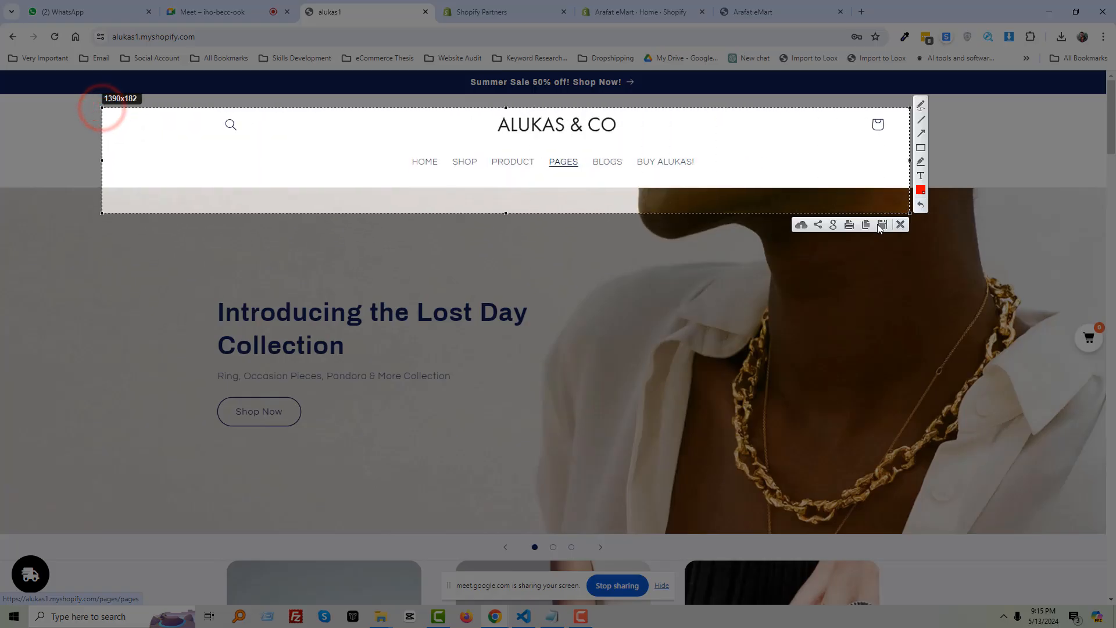
pyautogui.hotkey('ctrl', 'c')
pyautogui.scroll(-3, 288, 376)
pyautogui.scroll(-1, 326, 354)
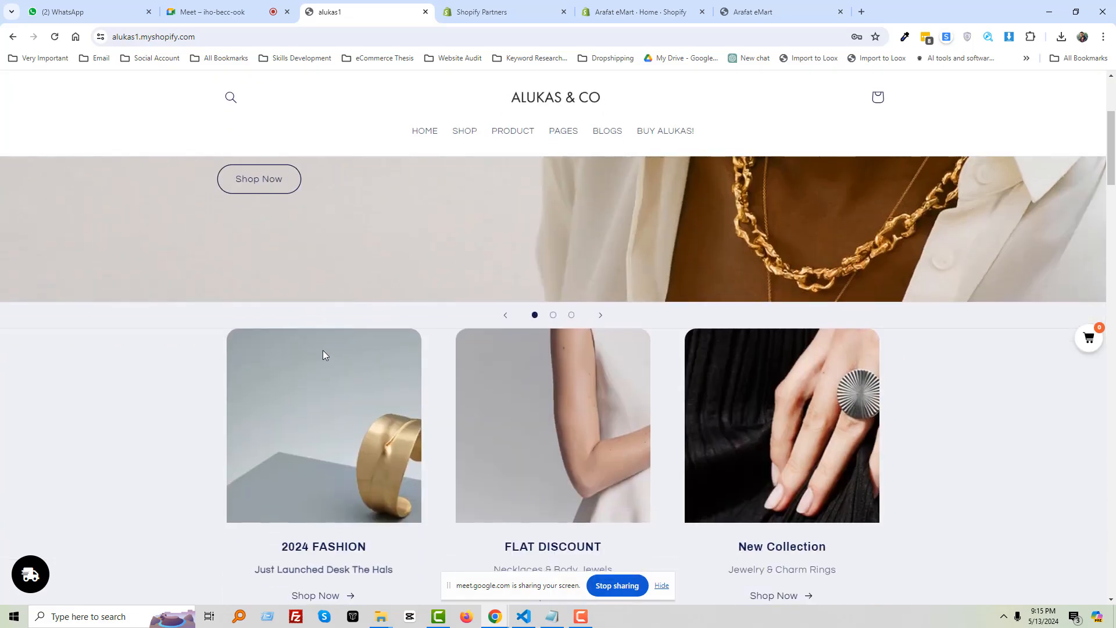
pyautogui.press('Print')
pyautogui.moveTo(152, 302); pyautogui.dragTo(1057, 328)
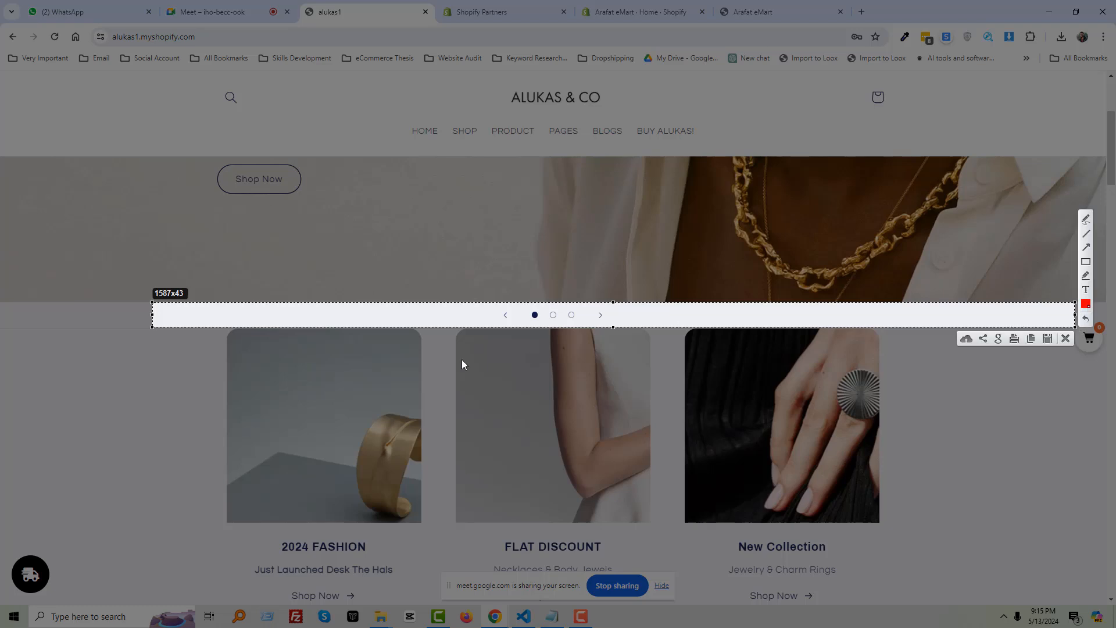
pyautogui.hotkey('ctrl', 'c')
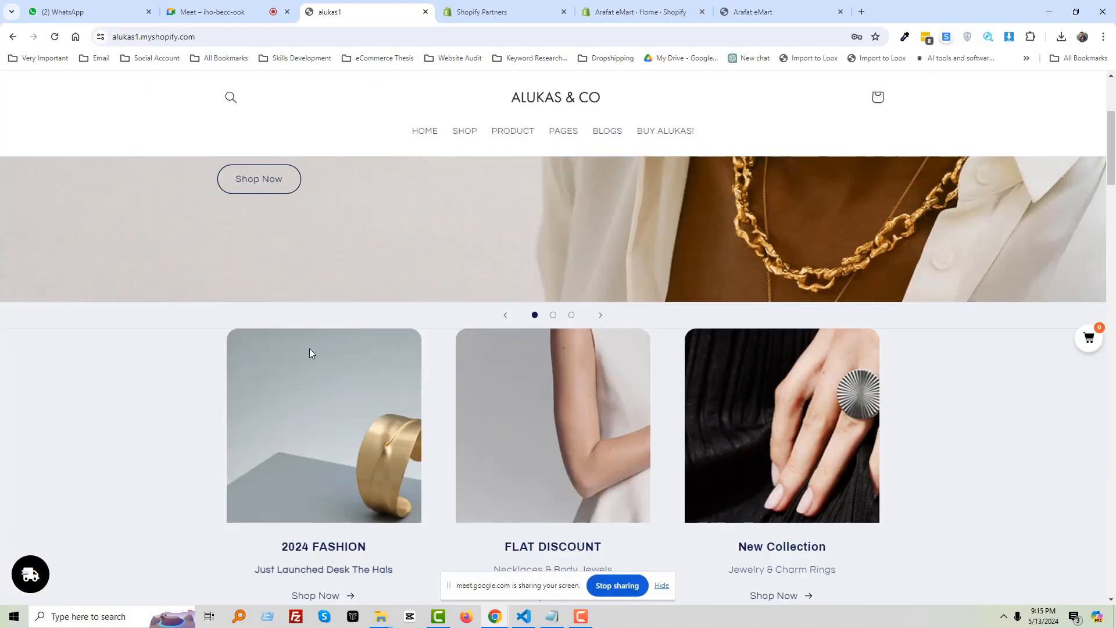
# Snip a thin page strip, then scroll down and snip part of the products section
pyautogui.press('Print')
pyautogui.moveTo(209, 320); pyautogui.dragTo(908, 339)
pyautogui.hotkey('ctrl', 'c')
pyautogui.scroll(-6, 554, 366)
pyautogui.scroll(-2, 363, 344)
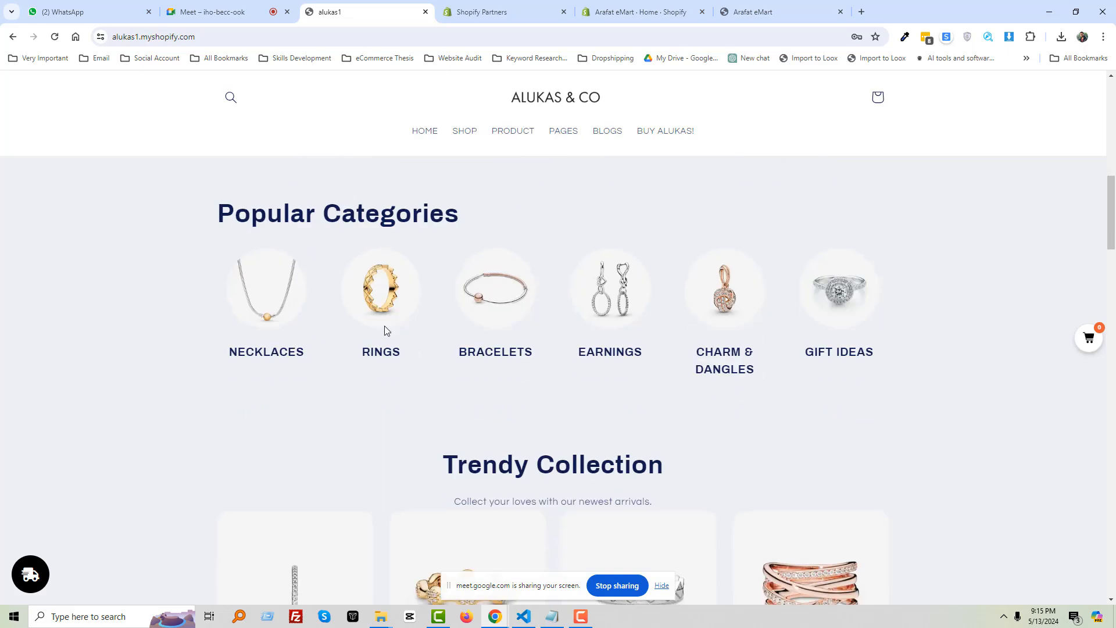
pyautogui.scroll(-9, 720, 308)
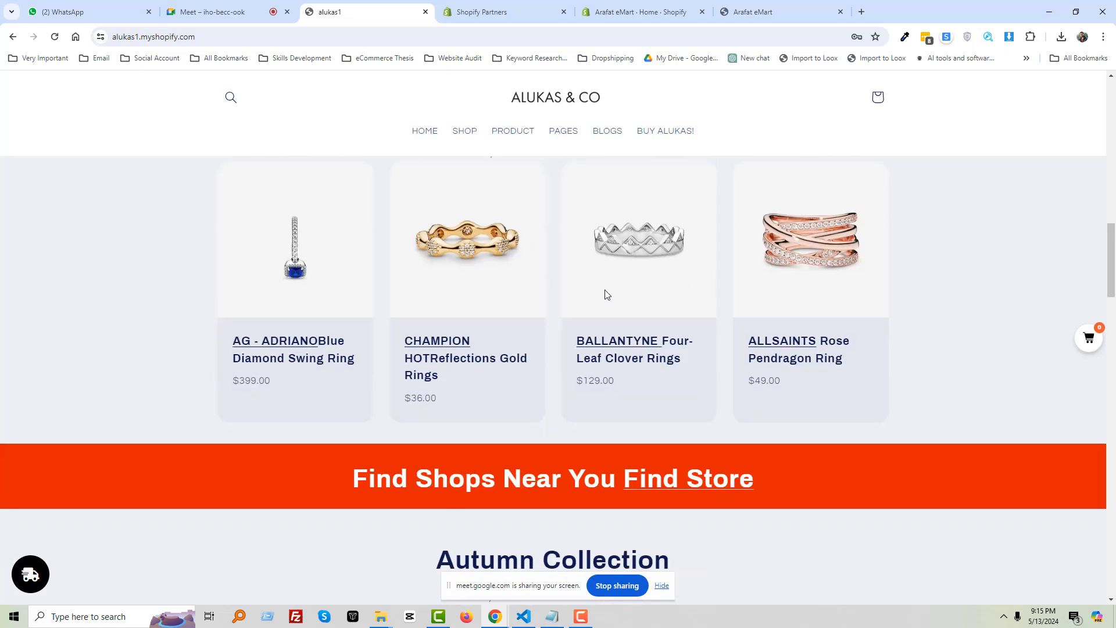
pyautogui.scroll(2, 221, 330)
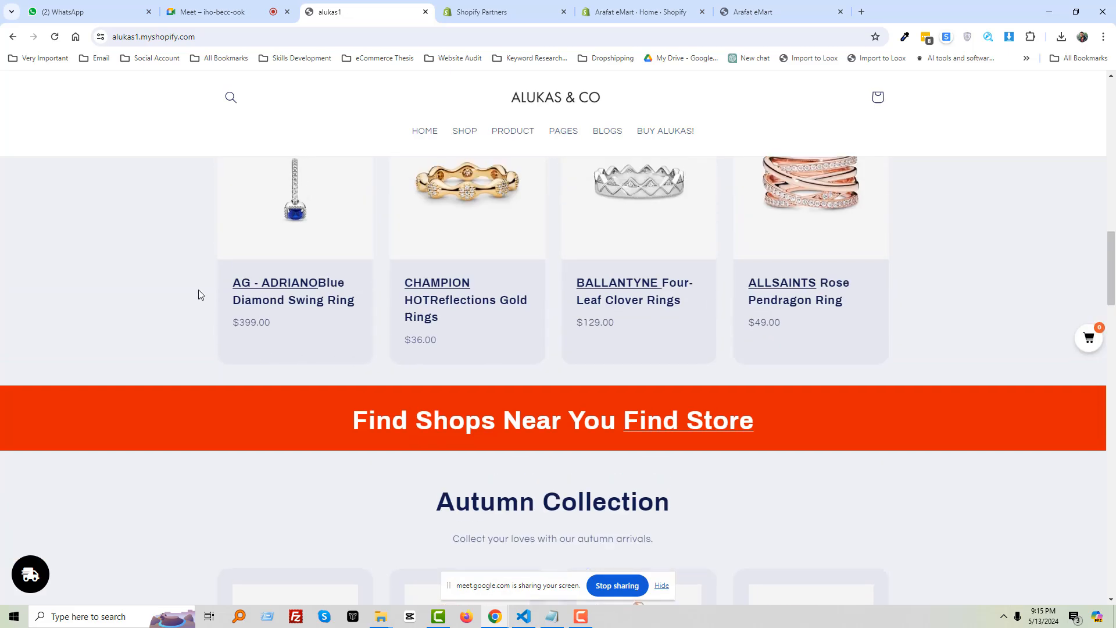
pyautogui.press('Print')
pyautogui.moveTo(202, 271); pyautogui.dragTo(385, 312)
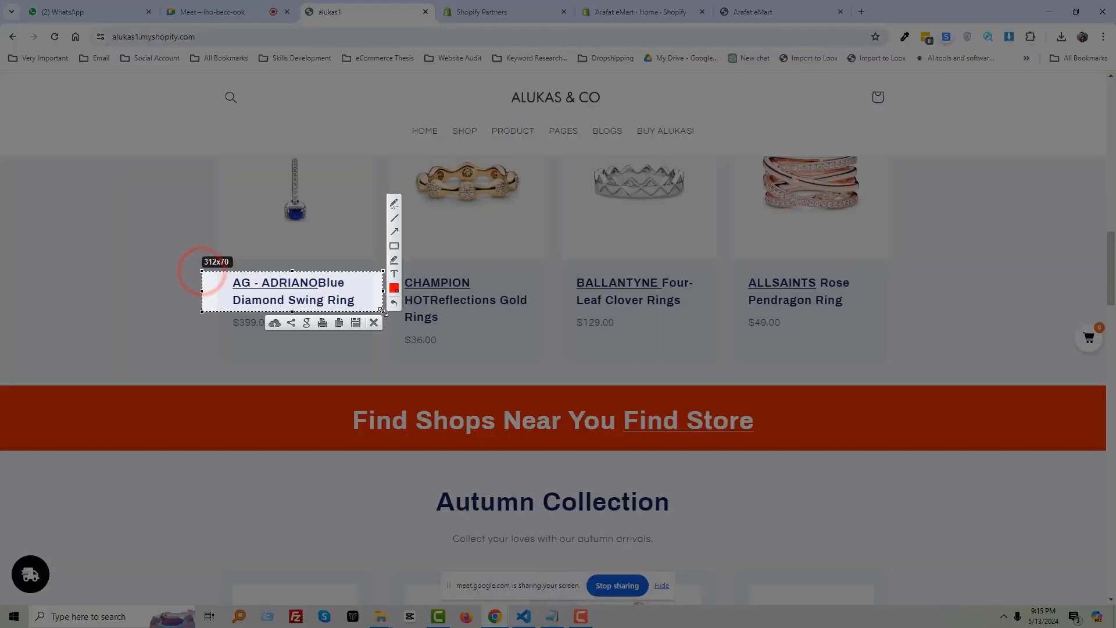
pyautogui.hotkey('ctrl', 'c')
# Scroll further down and snip the customer reviews section
pyautogui.scroll(-1, 379, 357)
pyautogui.scroll(-3, 379, 357)
pyautogui.scroll(-13, 342, 369)
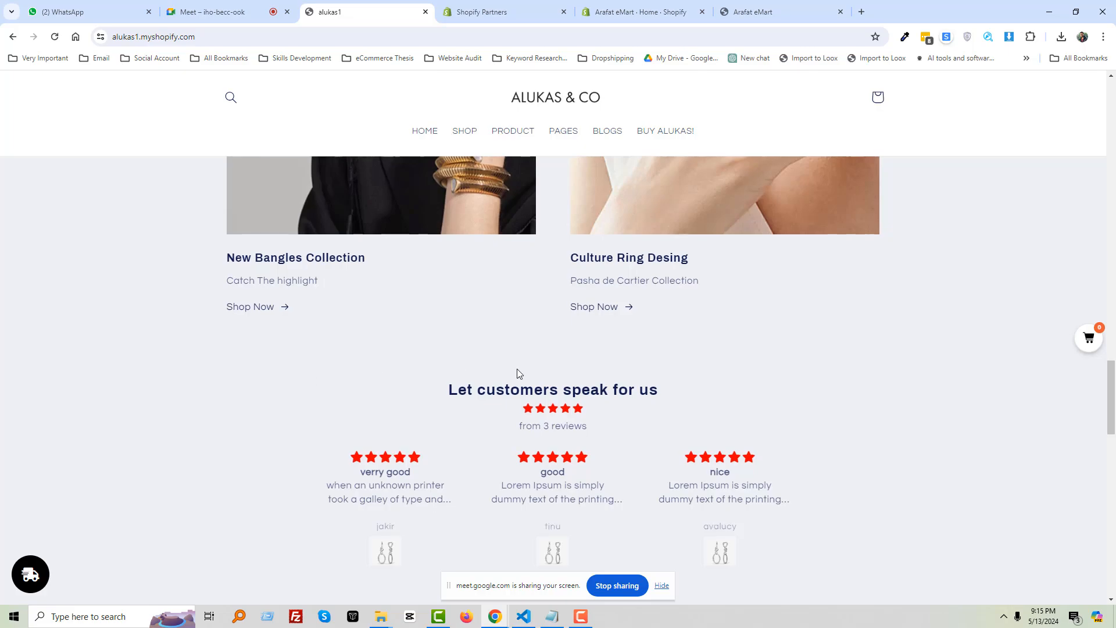
pyautogui.scroll(-2, 307, 342)
pyautogui.press('Print')
pyautogui.moveTo(262, 230); pyautogui.dragTo(872, 504)
pyautogui.hotkey('ctrl', 'c')
# Start a snip of the area below the Instagram heading, then cancel it
pyautogui.scroll(-10, 698, 497)
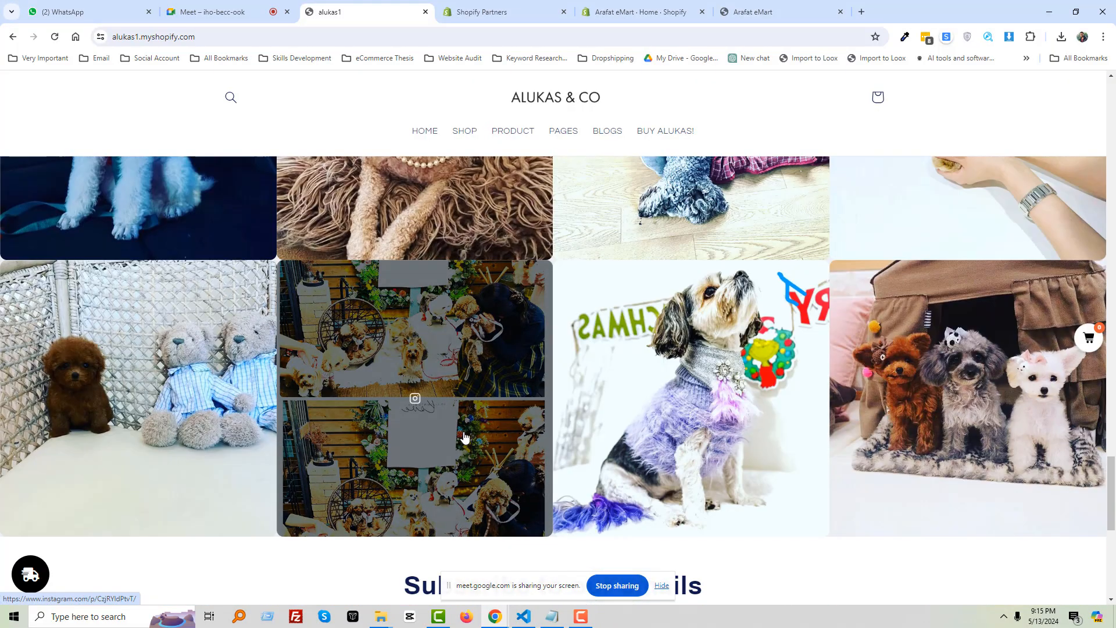
pyautogui.scroll(4, 495, 408)
pyautogui.scroll(2, 494, 408)
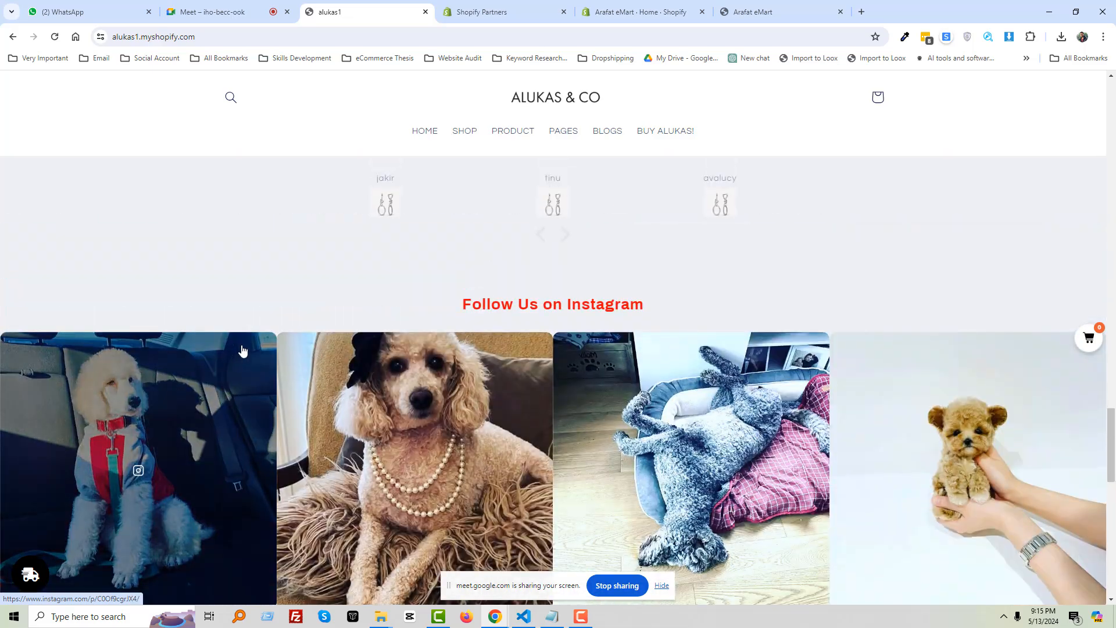
pyautogui.press('Print')
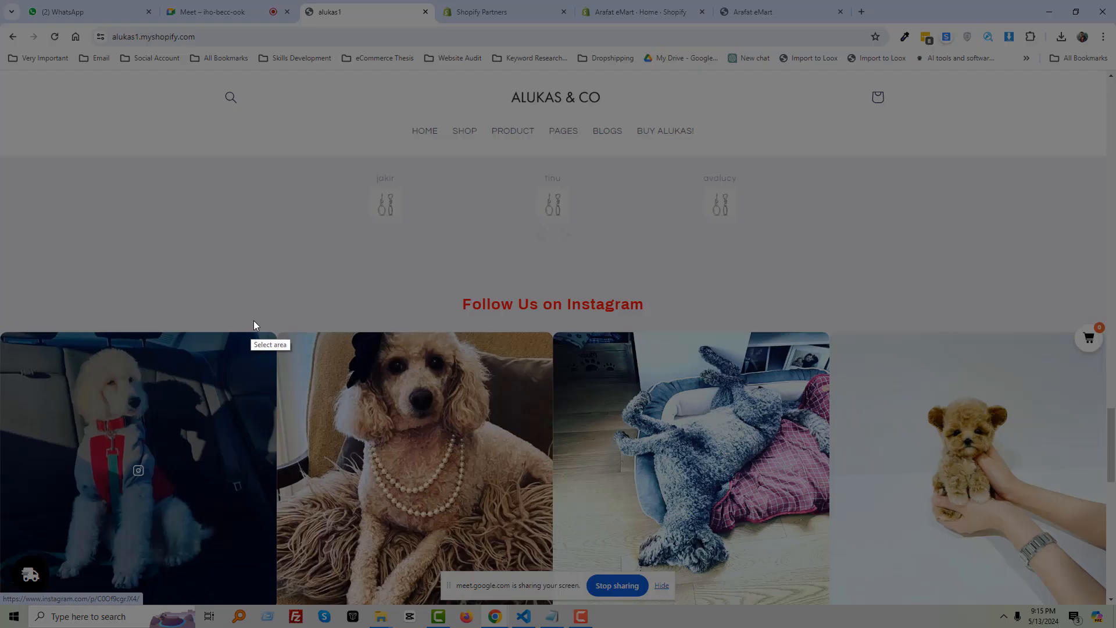
pyautogui.moveTo(284, 347); pyautogui.dragTo(559, 343)
pyautogui.press('Escape')
# Try snipping the second Instagram gallery photo, then cancel the capture
pyautogui.scroll(-5, 356, 385)
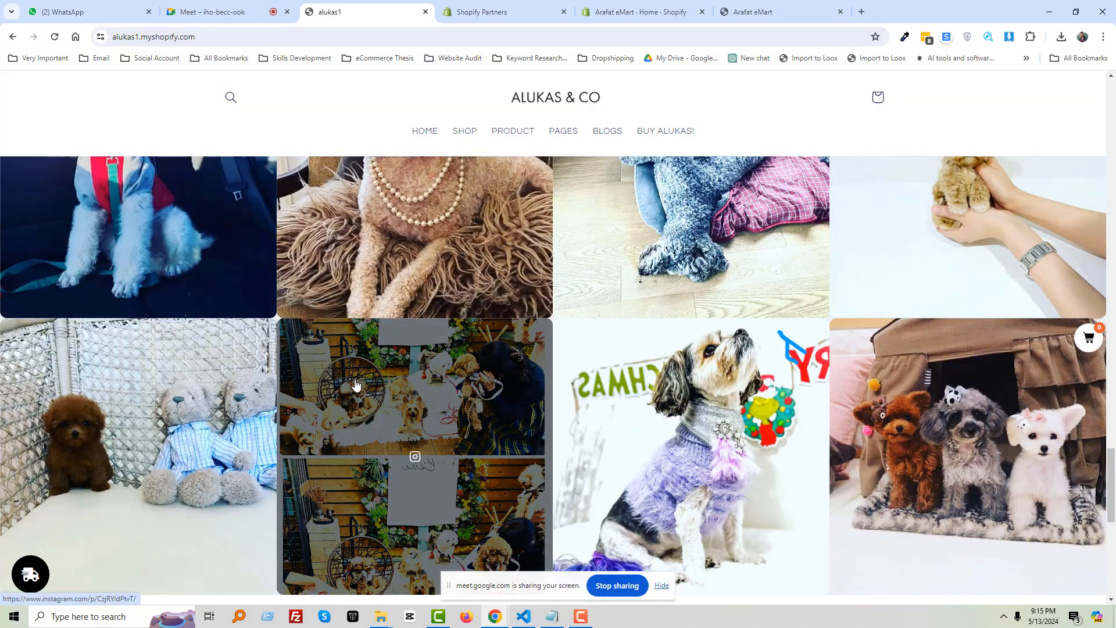
pyautogui.scroll(3, 367, 379)
pyautogui.scroll(-5, 365, 381)
pyautogui.scroll(6, 364, 382)
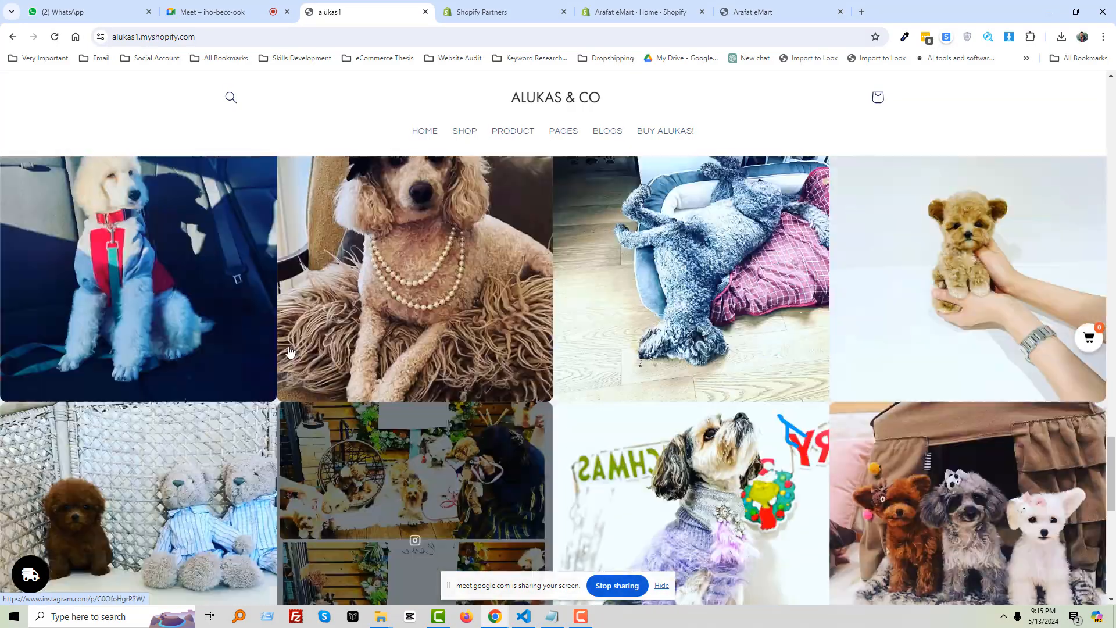
pyautogui.scroll(1, 192, 336)
pyautogui.press('Print')
pyautogui.moveTo(0, 309); pyautogui.dragTo(137, 467)
pyautogui.moveTo(89, 382); pyautogui.dragTo(368, 525)
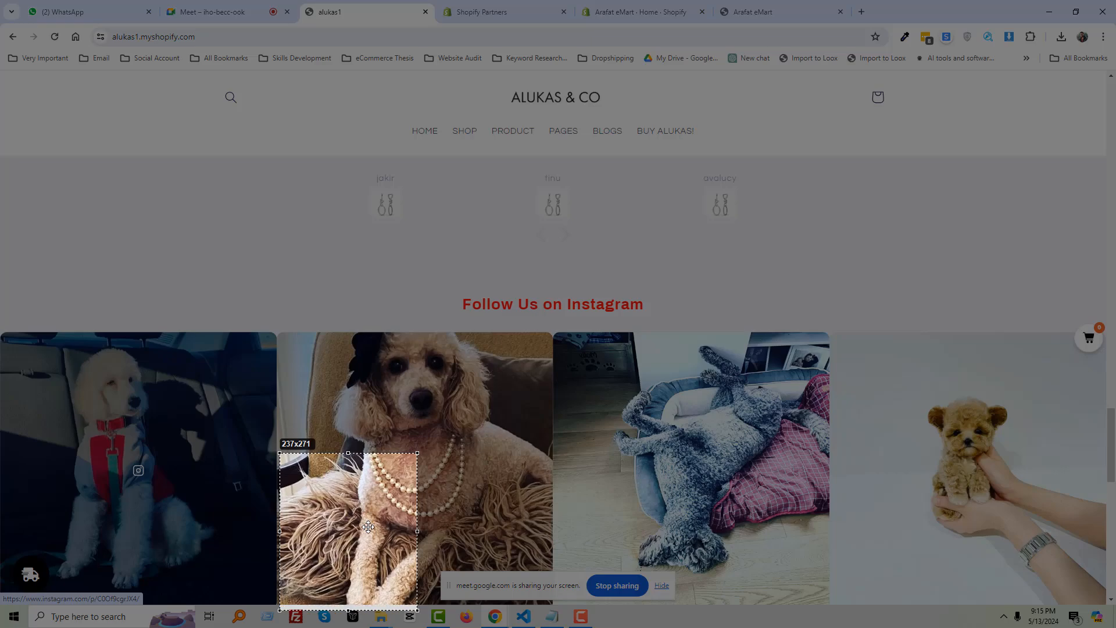
pyautogui.press('Escape')
# Attempt more section snips while scrolling down to the email signup
pyautogui.scroll(-6, 380, 509)
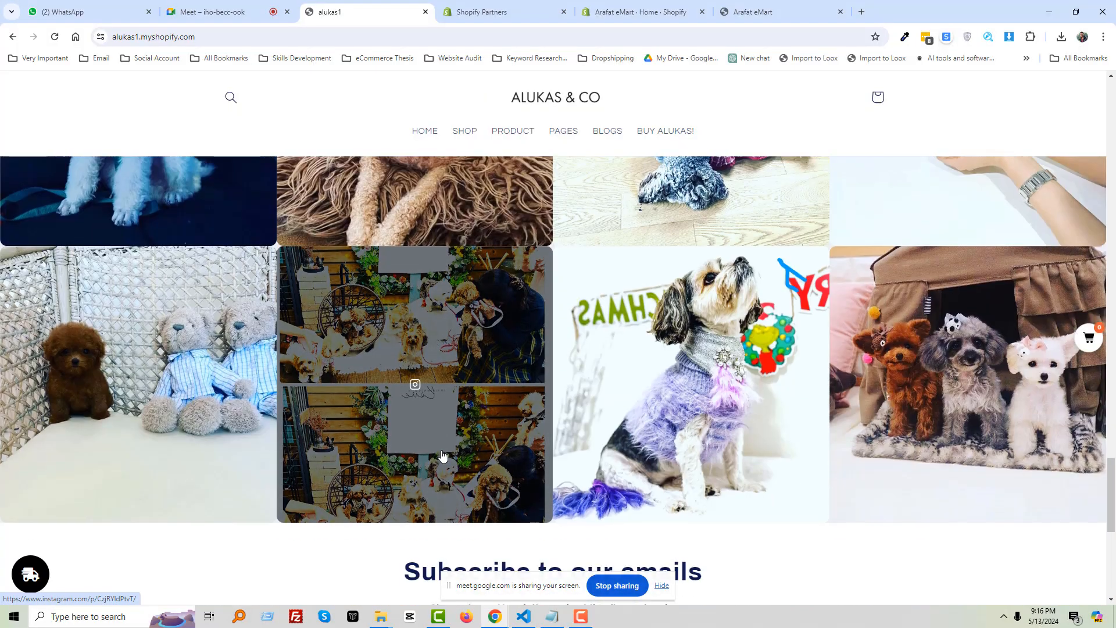
pyautogui.scroll(4, 270, 404)
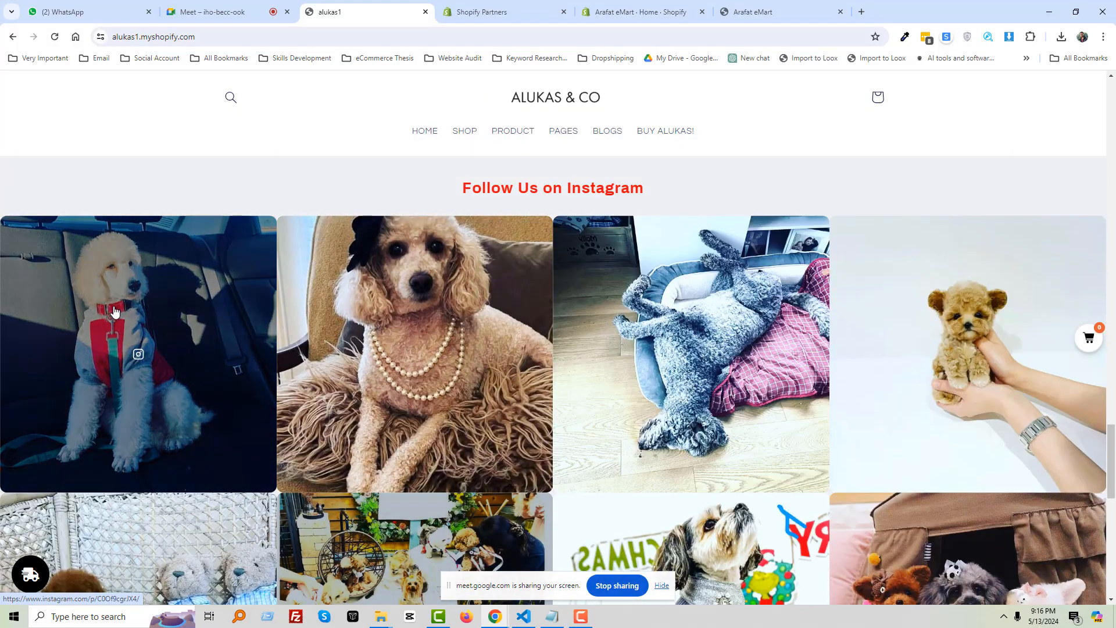
pyautogui.press('Print')
pyautogui.moveTo(0, 204); pyautogui.dragTo(1112, 447)
pyautogui.press('Escape')
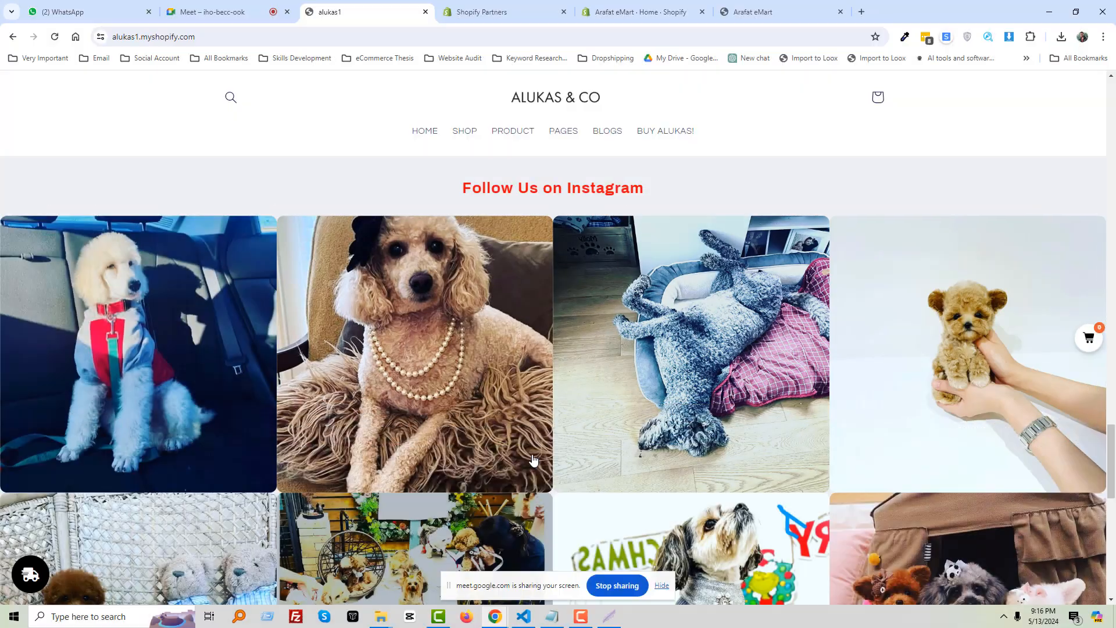
pyautogui.scroll(-4, 534, 461)
pyautogui.scroll(-7, 535, 460)
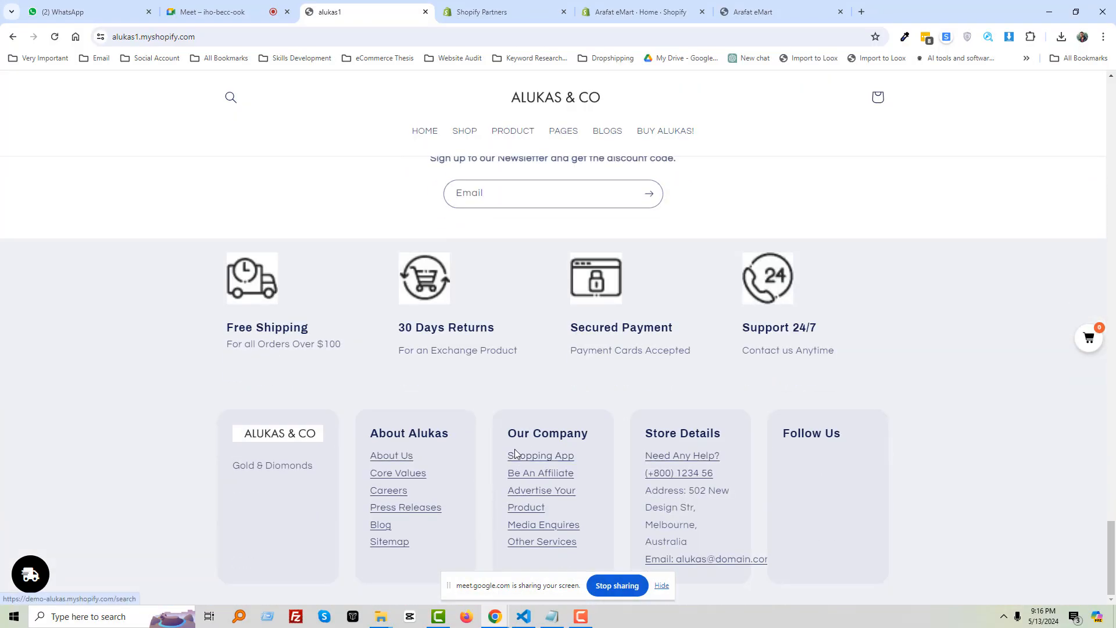
pyautogui.scroll(5, 515, 450)
pyautogui.press('Print')
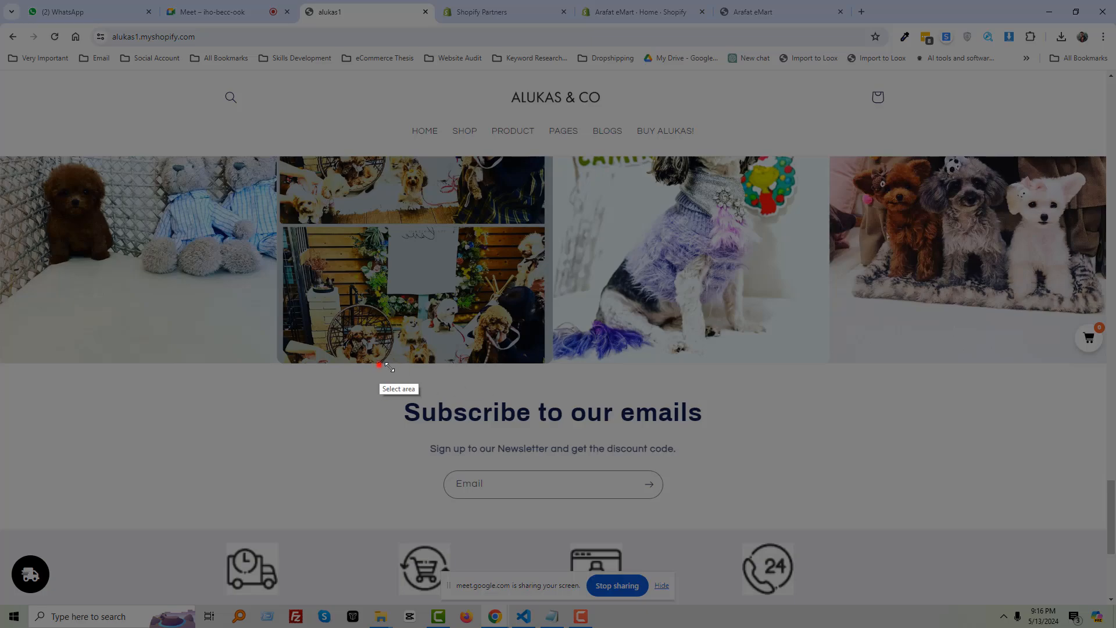
pyautogui.moveTo(379, 364); pyautogui.dragTo(723, 421)
pyautogui.scroll(-1, 480, 482)
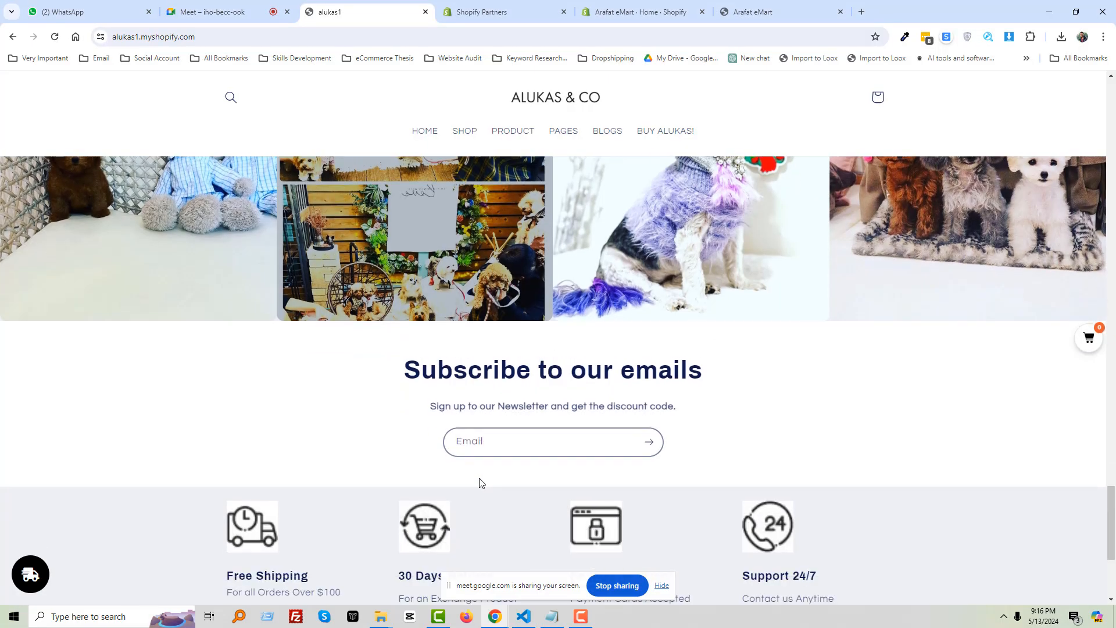
pyautogui.scroll(-2, 480, 482)
# Snip the row of four feature icons
pyautogui.press('Print')
pyautogui.moveTo(416, 390); pyautogui.dragTo(754, 423)
pyautogui.scroll(-2, 286, 393)
pyautogui.press('Print')
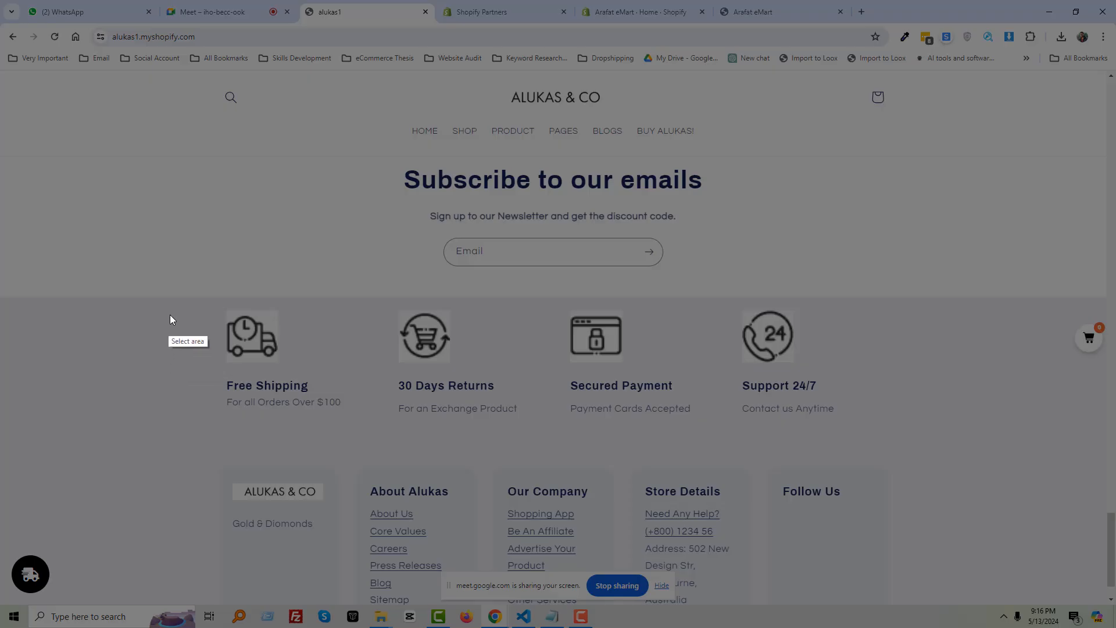
pyautogui.moveTo(172, 311); pyautogui.dragTo(830, 373)
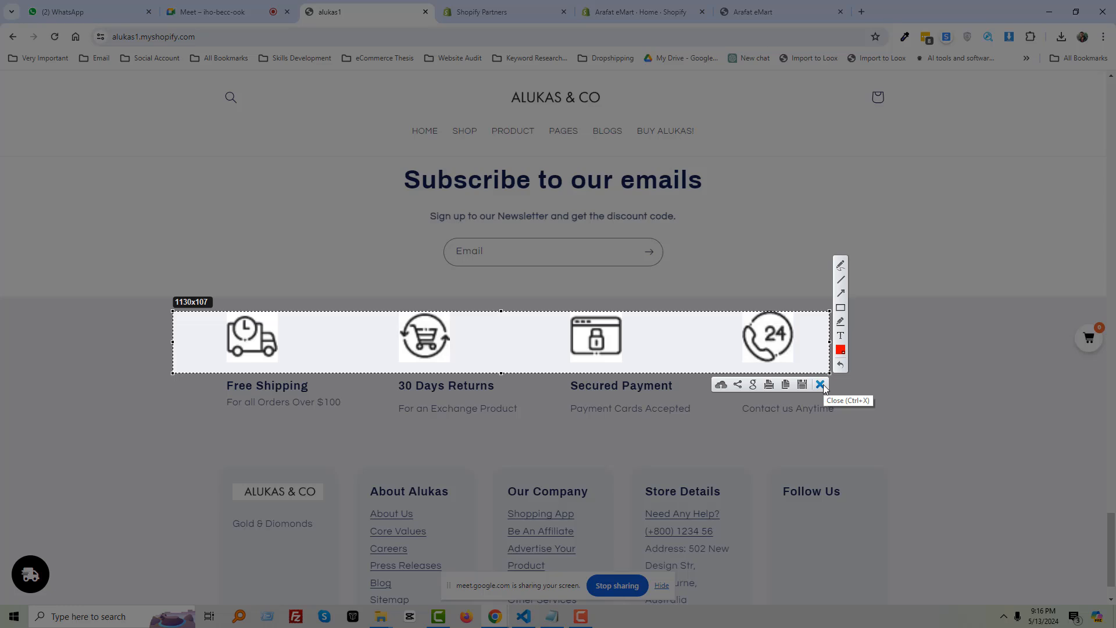
pyautogui.click(821, 385)
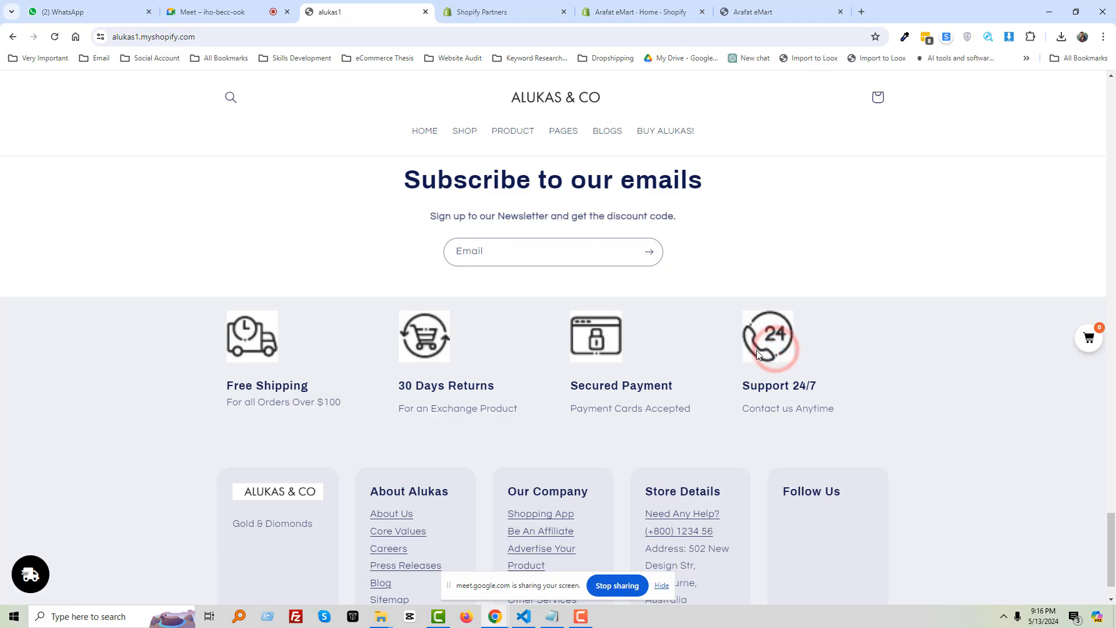
# Scroll down and snip the footer columns
pyautogui.scroll(-1, 758, 348)
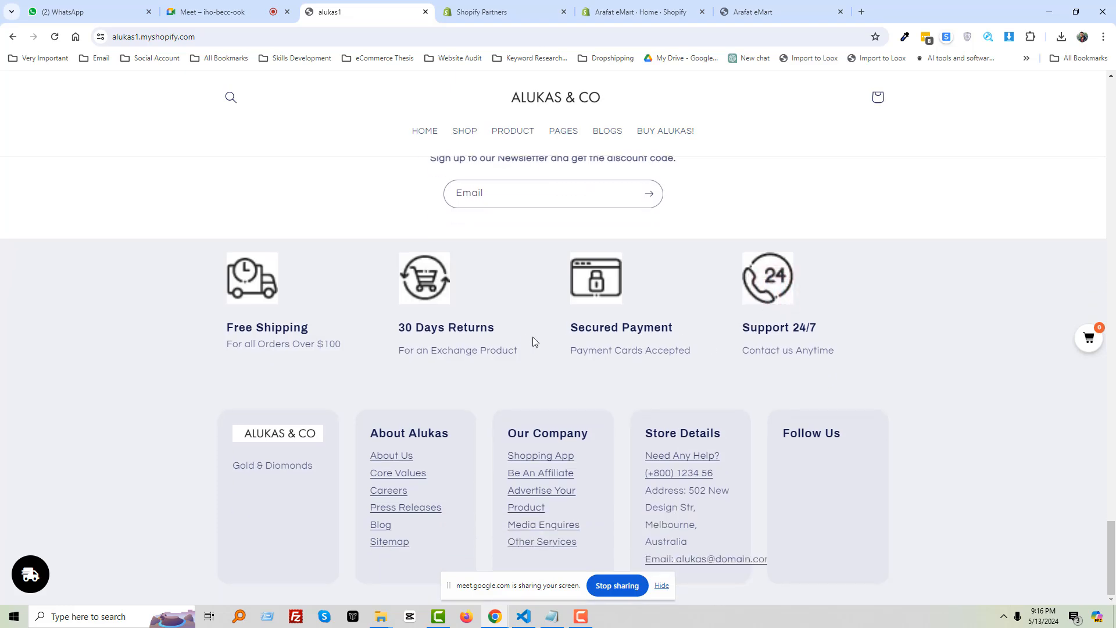
pyautogui.press('Print')
pyautogui.moveTo(1, 394); pyautogui.dragTo(1115, 627)
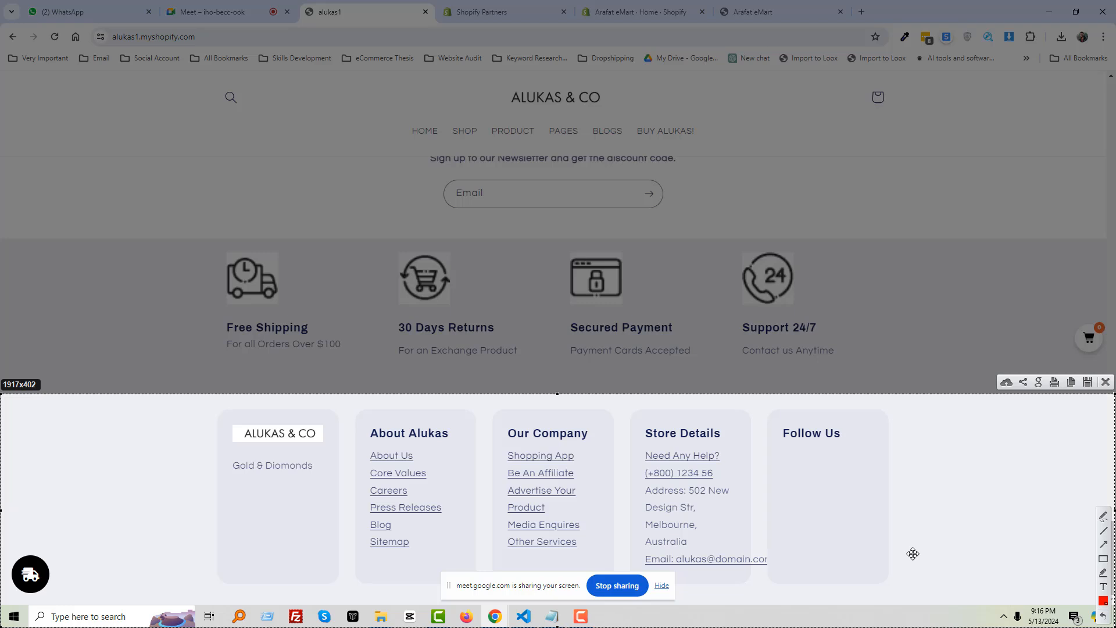
pyautogui.hotkey('ctrl', 'c')
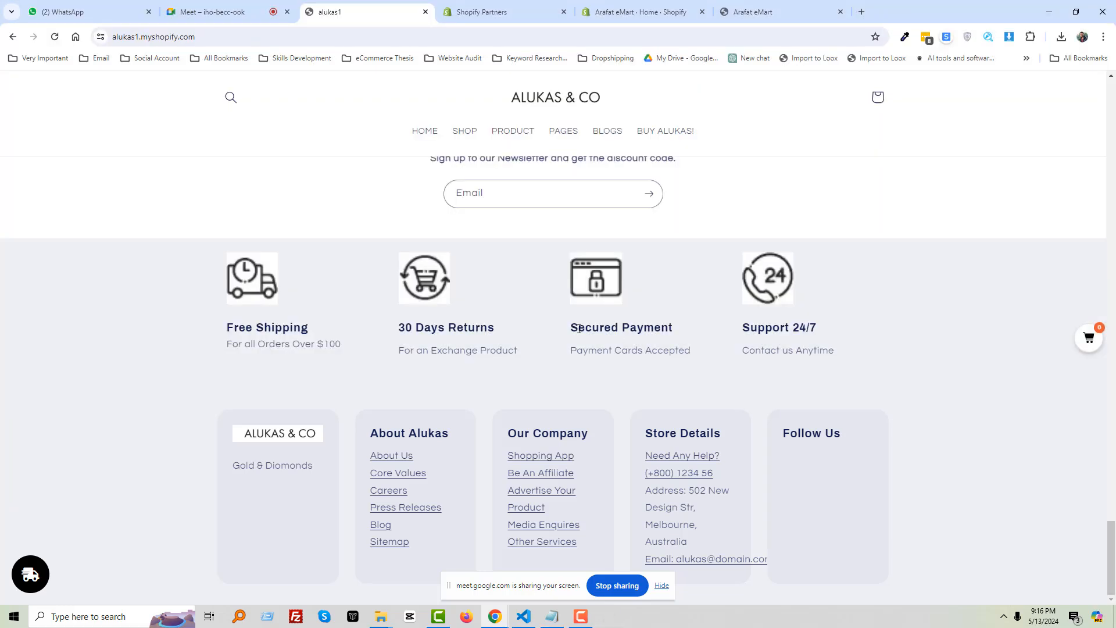
# Capture the full Free Shipping to Support 24/7 feature strip
pyautogui.click(905, 361)
pyautogui.press('Print')
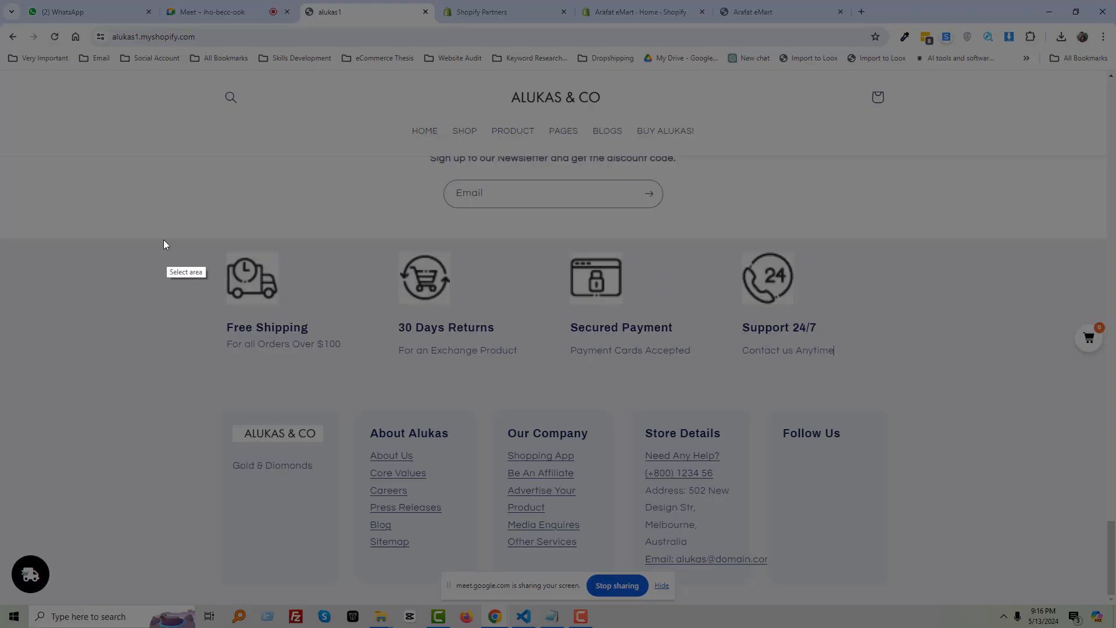
pyautogui.moveTo(161, 230); pyautogui.dragTo(1066, 385)
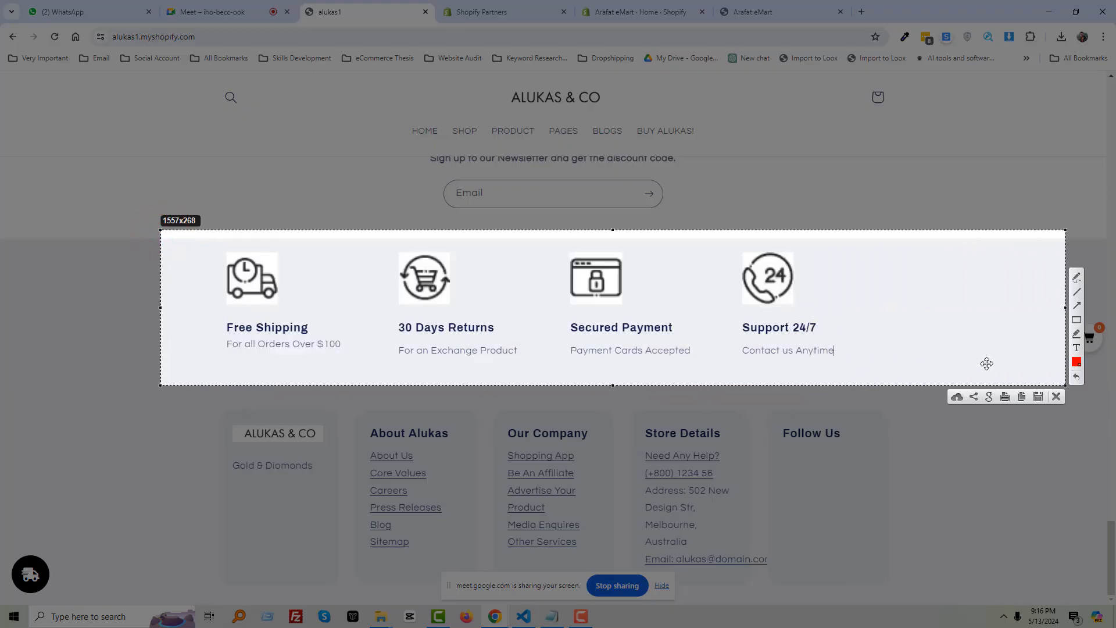
pyautogui.moveTo(986, 363)
pyautogui.mouseDown()
pyautogui.moveTo(982, 287)
pyautogui.moveTo(985, 369)
pyautogui.mouseUp()
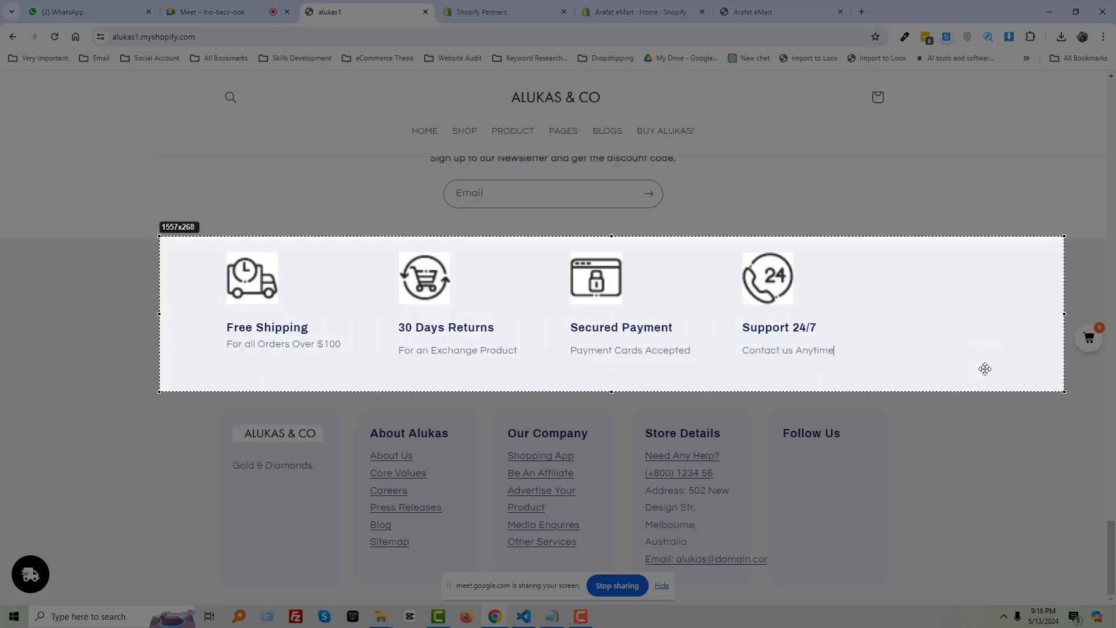
pyautogui.hotkey('ctrl', 'c')
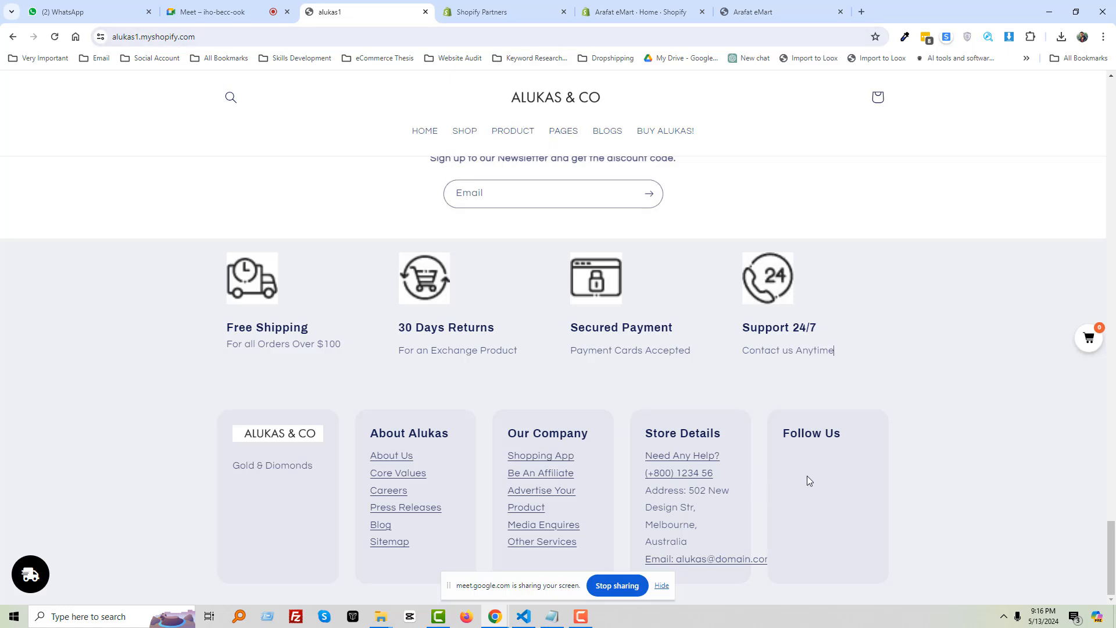
# Hide the sharing notice and check the participant list and Arafat eMart tabs
pyautogui.click(663, 587)
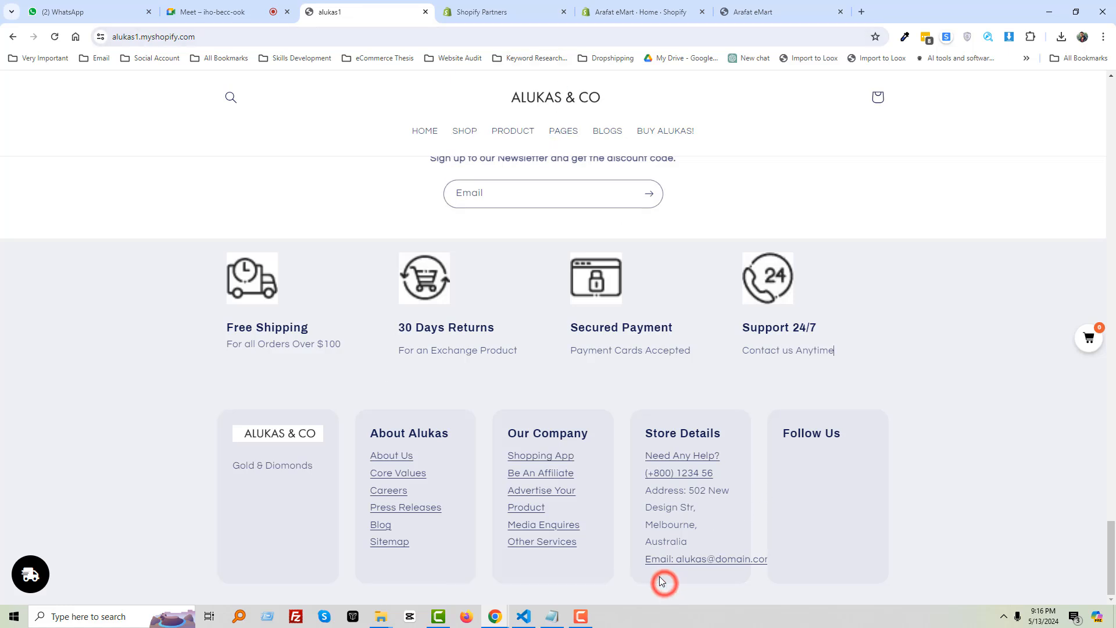
pyautogui.click(219, 7)
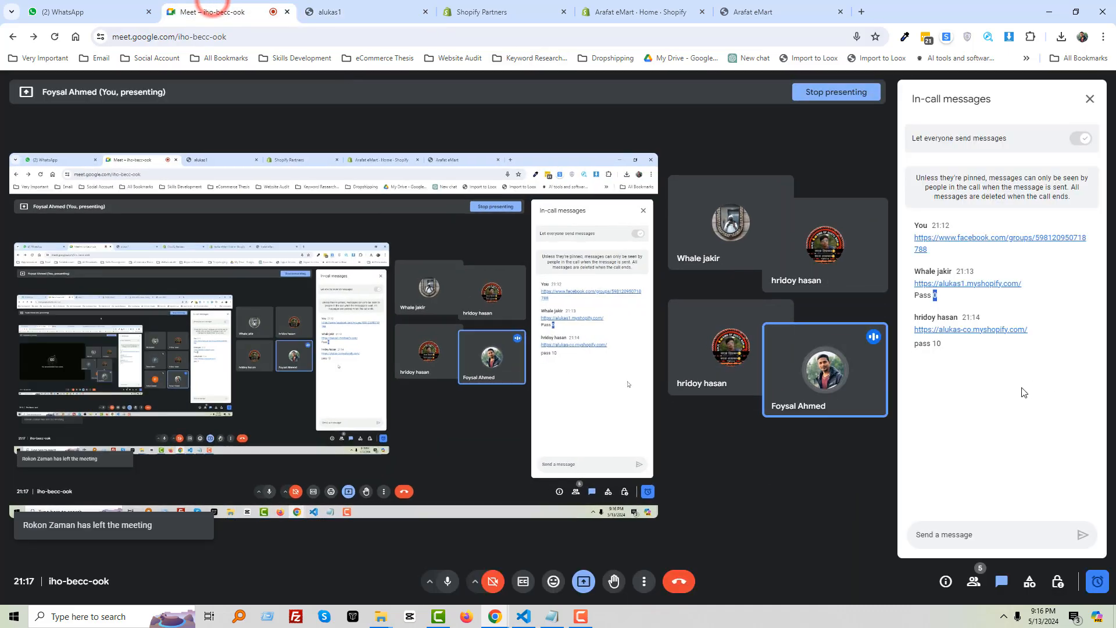
pyautogui.click(974, 581)
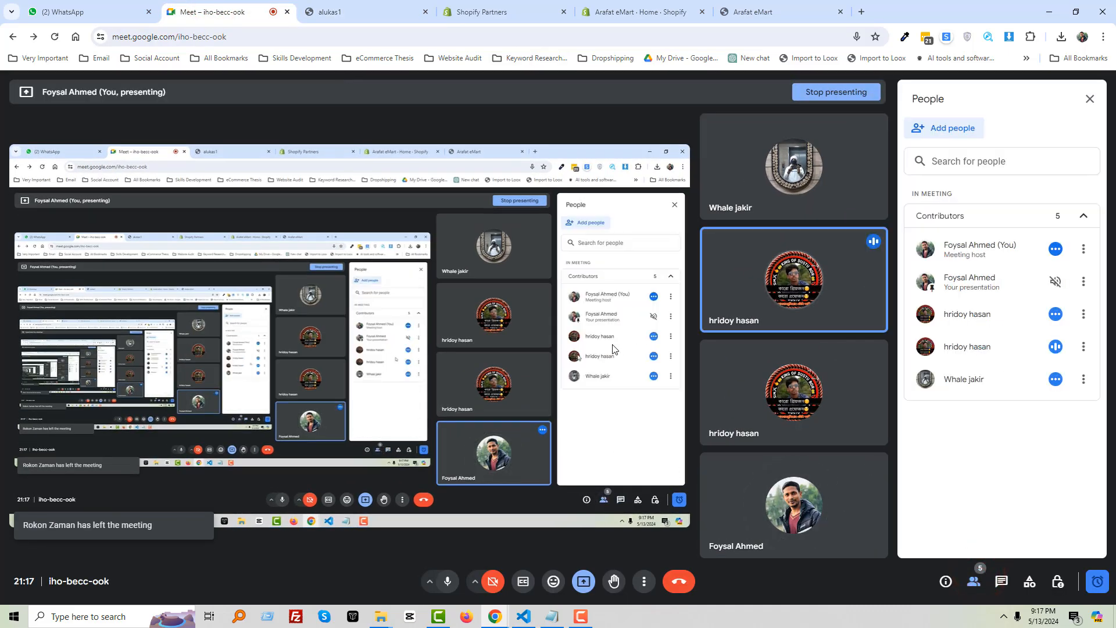
pyautogui.click(758, 6)
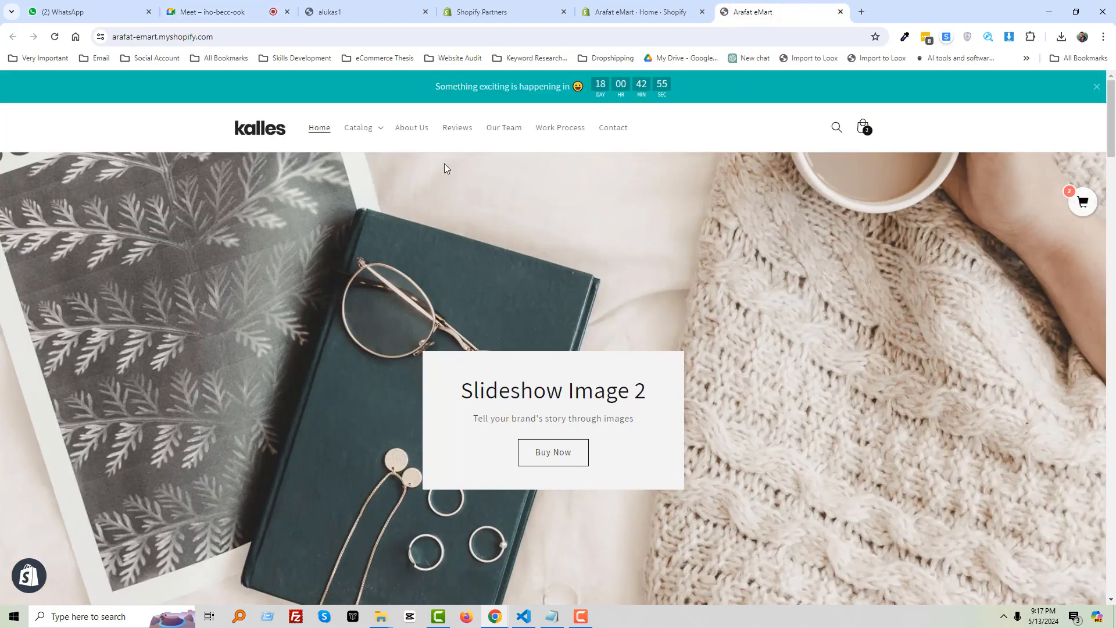
pyautogui.click(628, 10)
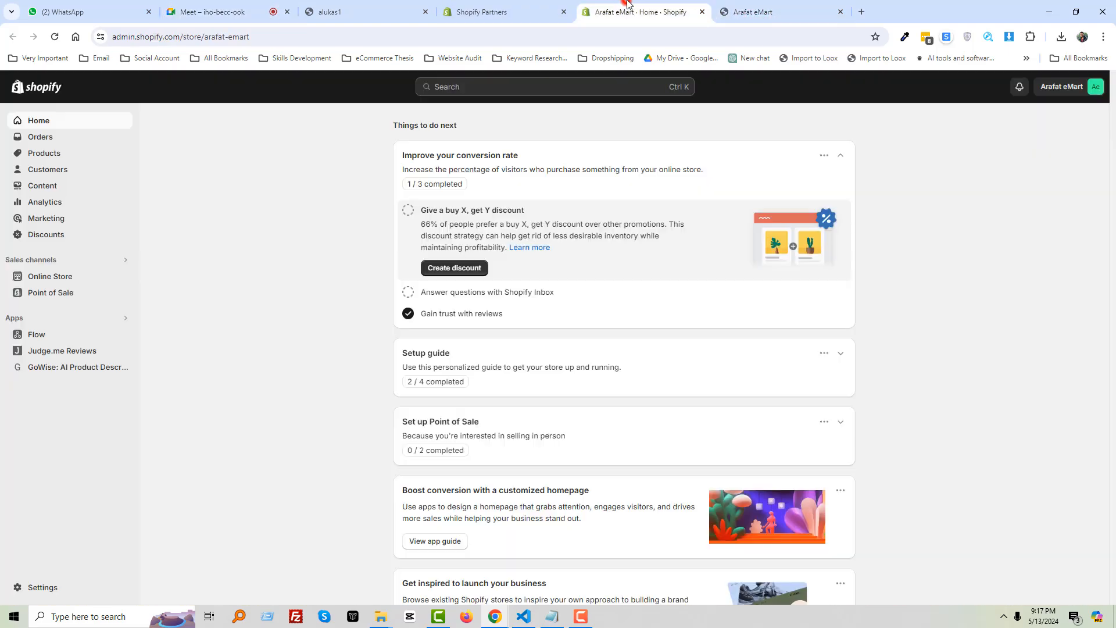
pyautogui.click(221, 12)
# Open the alukas-co.myshopify.com link from the in-call chat, and check the alukas1 store's empty cart
pyautogui.click(1009, 586)
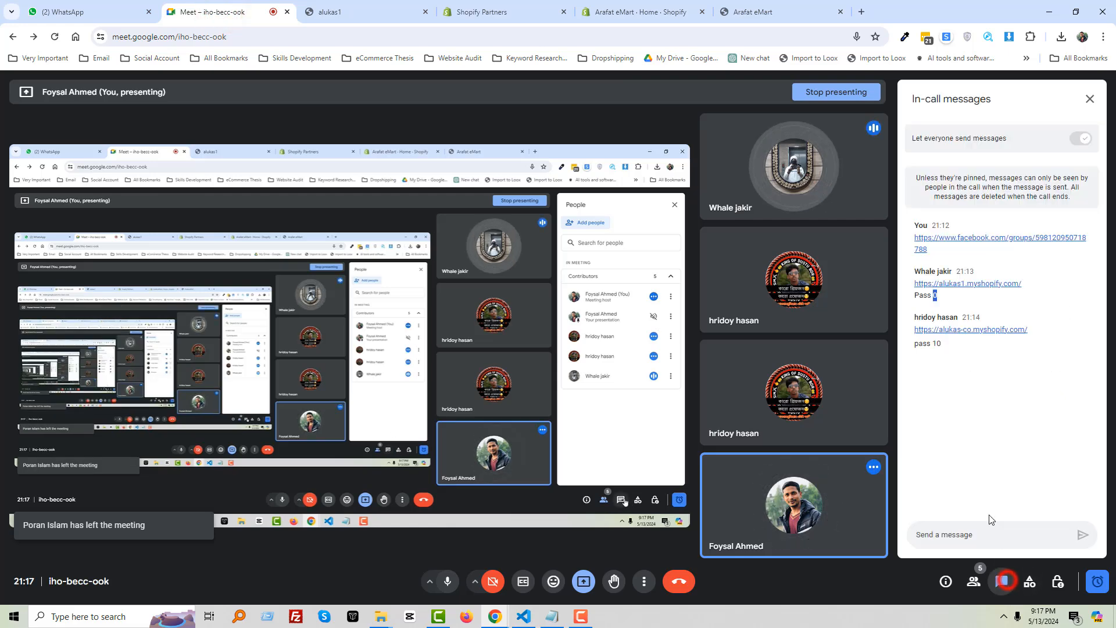
pyautogui.click(952, 332)
pyautogui.click(237, 10)
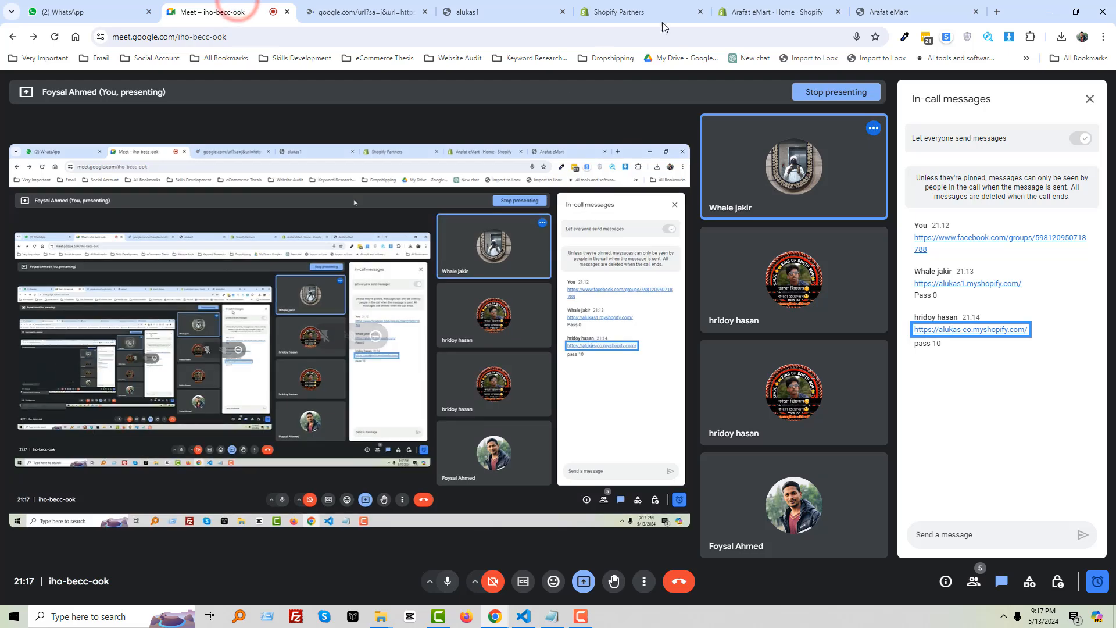
pyautogui.click(481, 8)
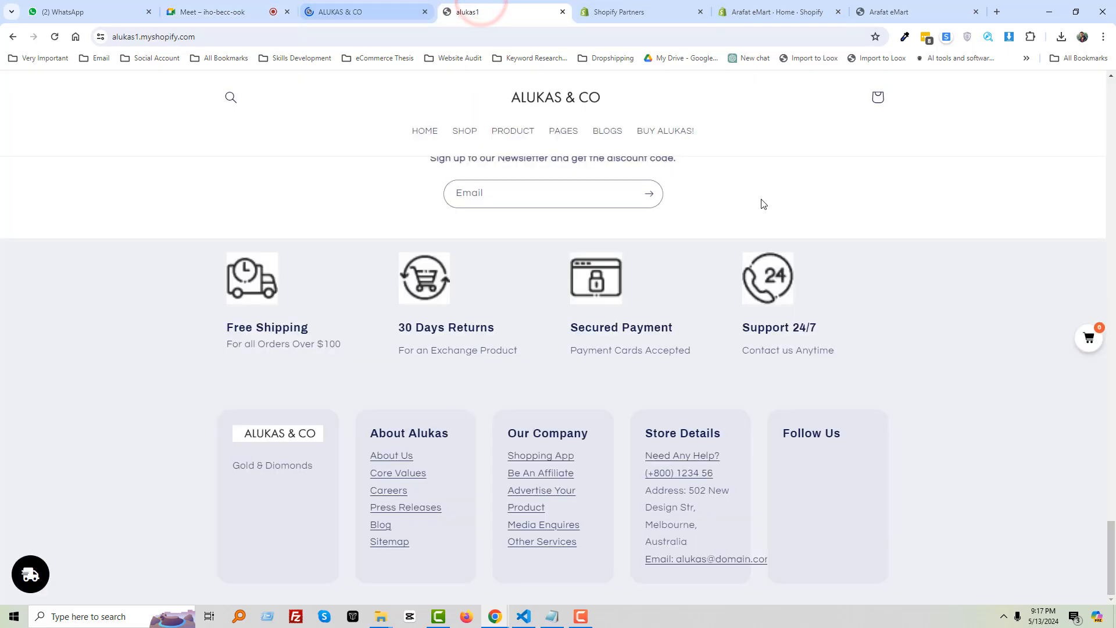
pyautogui.scroll(7, 872, 291)
pyautogui.click(1088, 341)
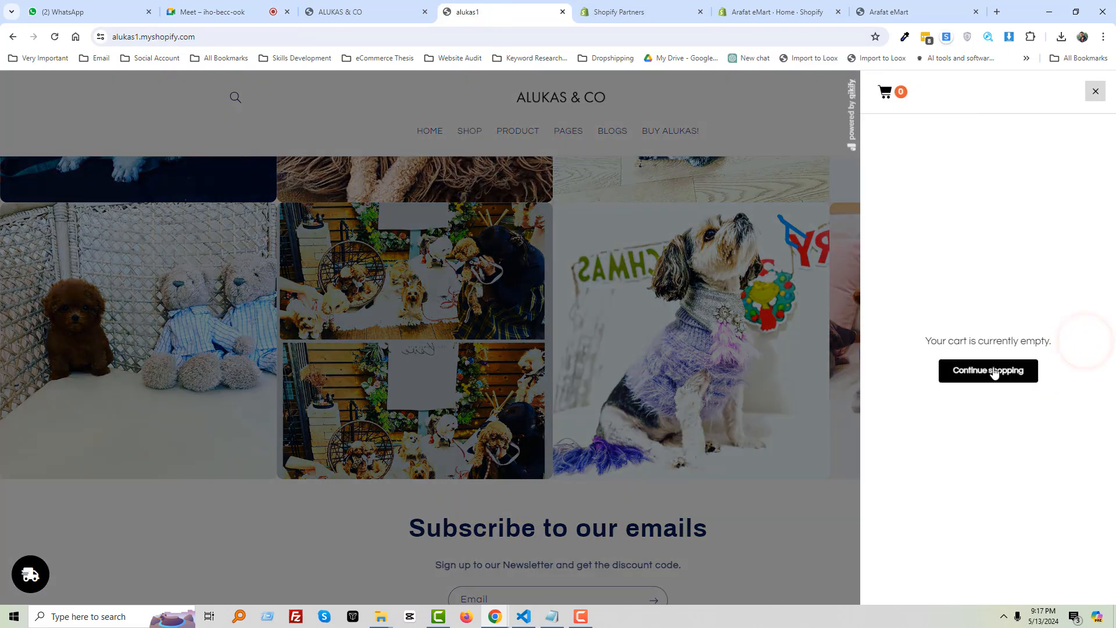
pyautogui.click(1096, 92)
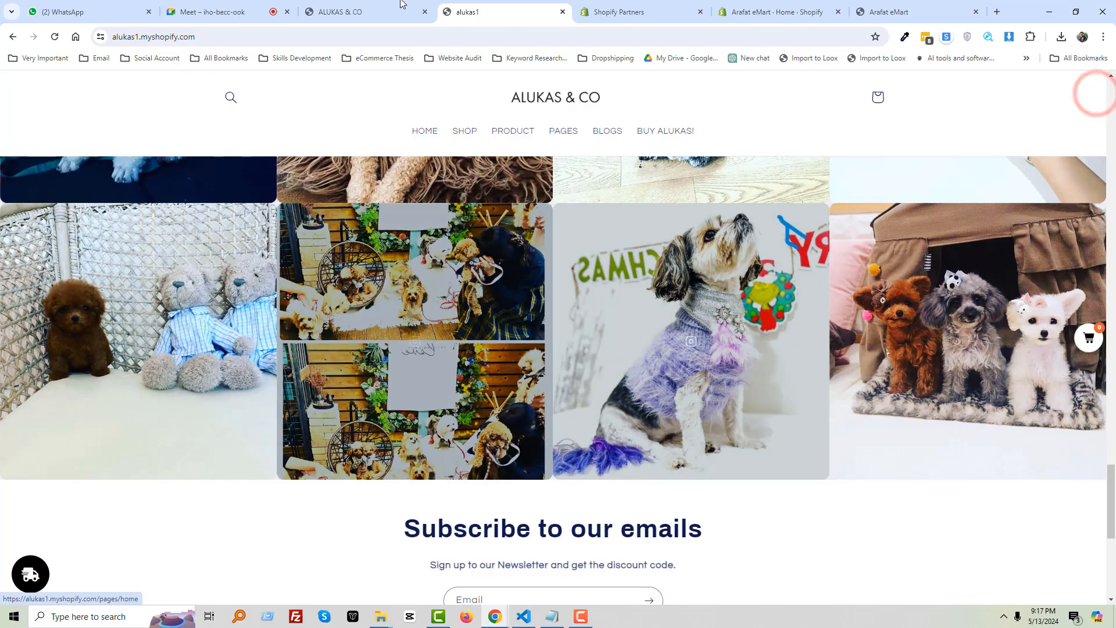
# Copy the password posted in chat and bring up the ALUKAS & CO password page
pyautogui.click(231, 7)
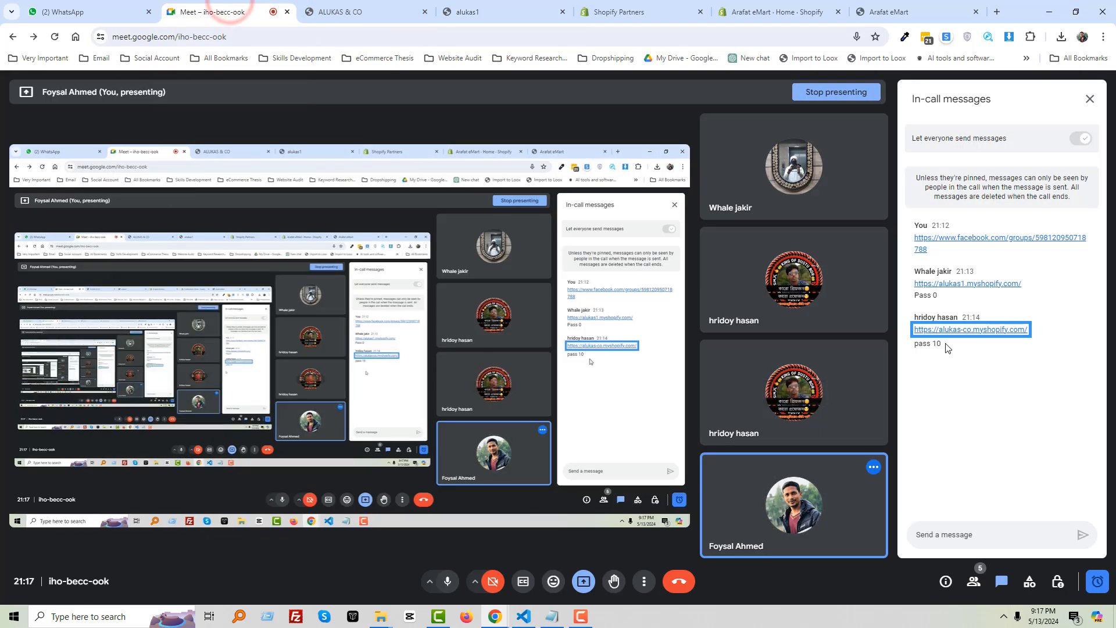
pyautogui.doubleClick(937, 343)
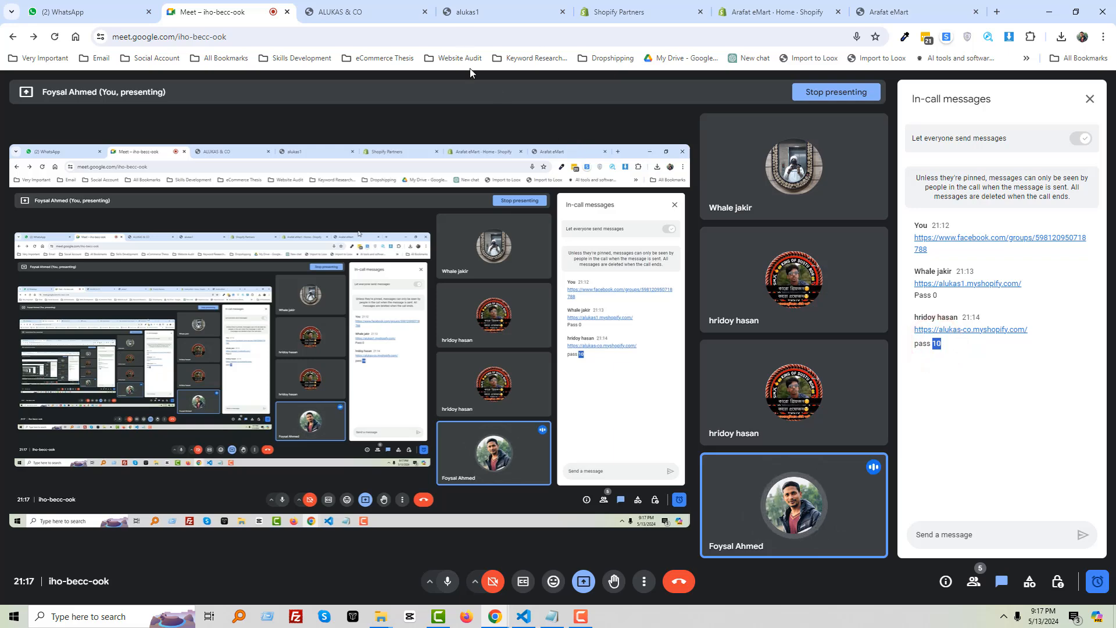
pyautogui.click(460, 8)
pyautogui.click(358, 10)
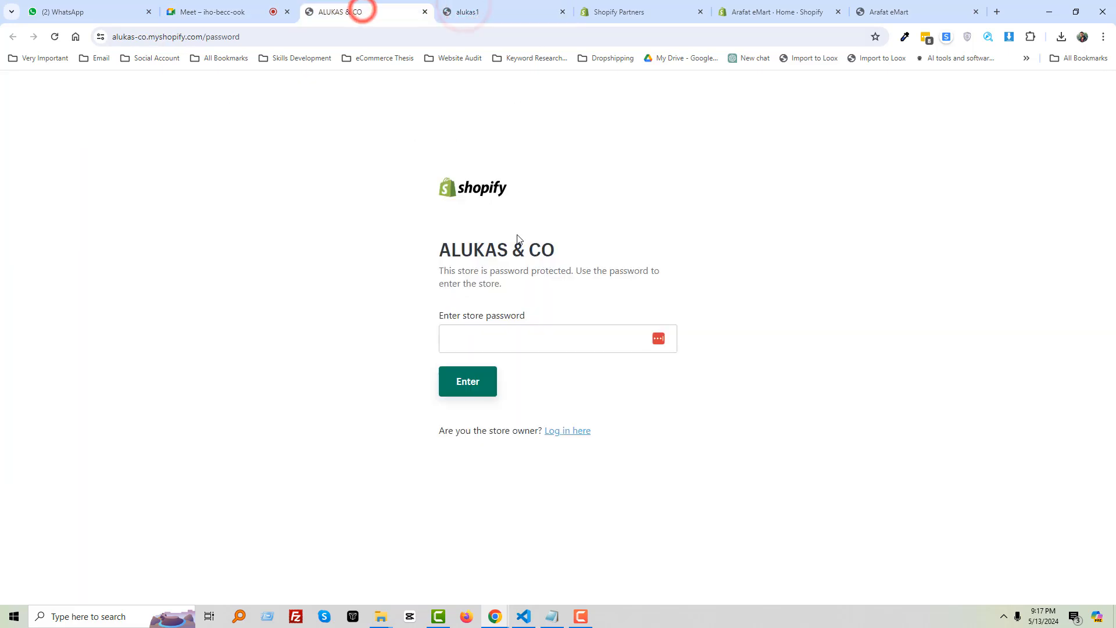
# Paste the copied password and enter the ALUKAS & CO store
pyautogui.click(526, 338)
pyautogui.hotkey('ctrl', 'v')
pyautogui.click(349, 369)
pyautogui.click(470, 386)
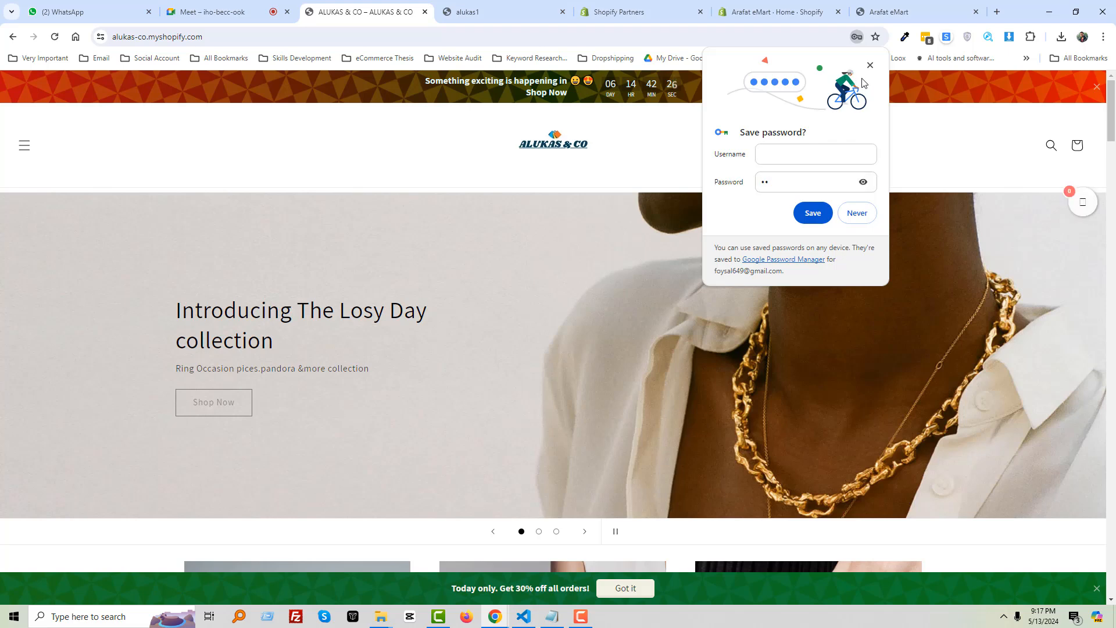
# Dismiss Chrome's save-password prompt, toggle the store menu, and return to Meet
pyautogui.click(870, 65)
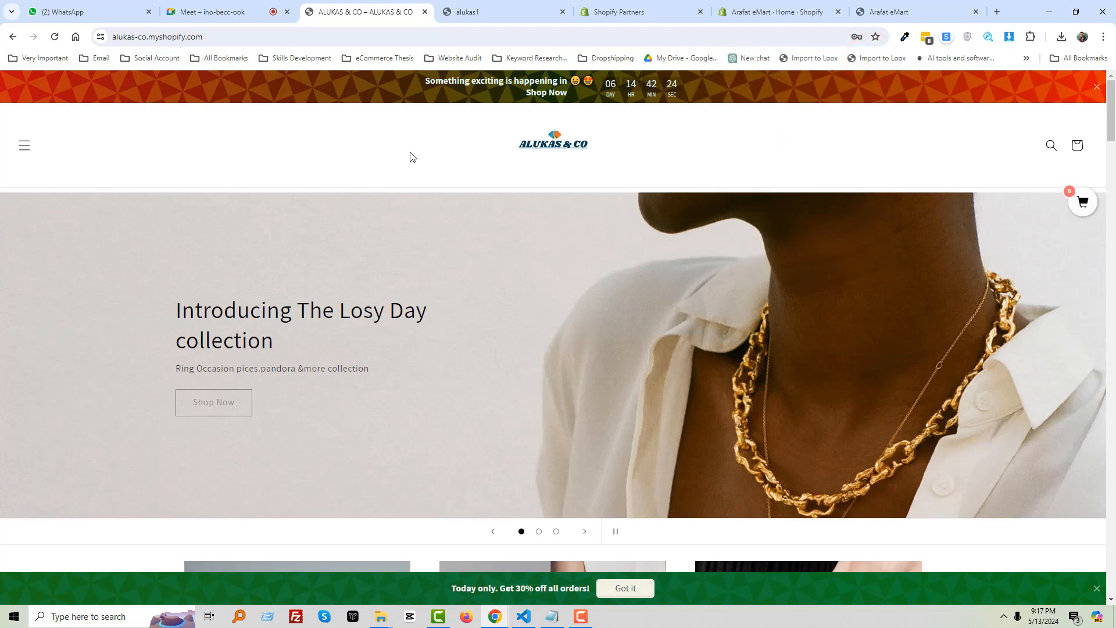
pyautogui.click(23, 148)
pyautogui.click(21, 143)
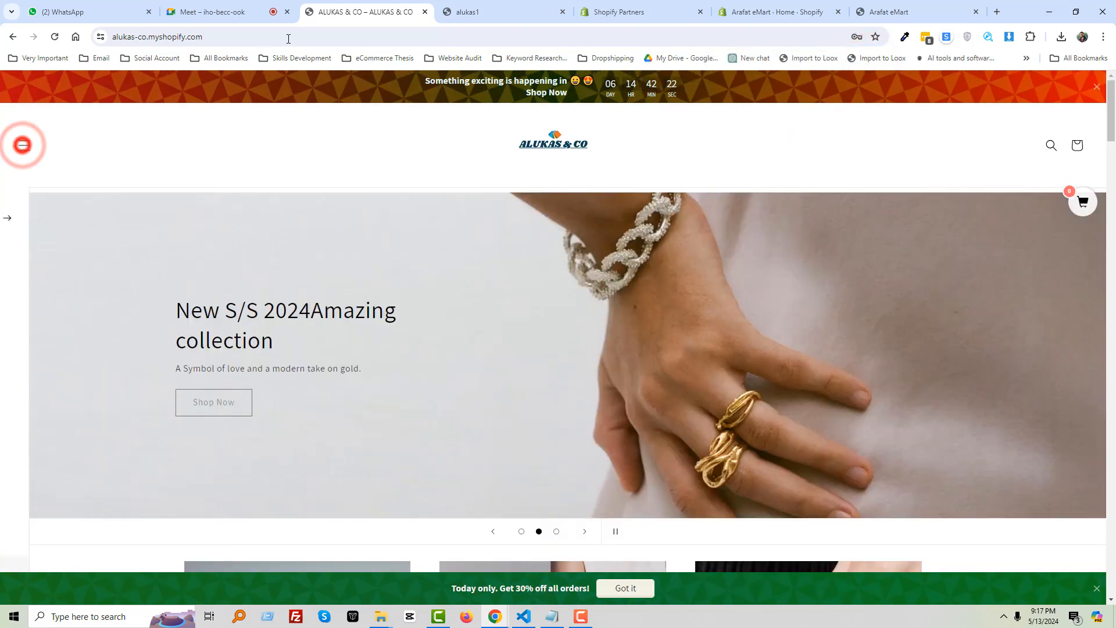
pyautogui.click(242, 14)
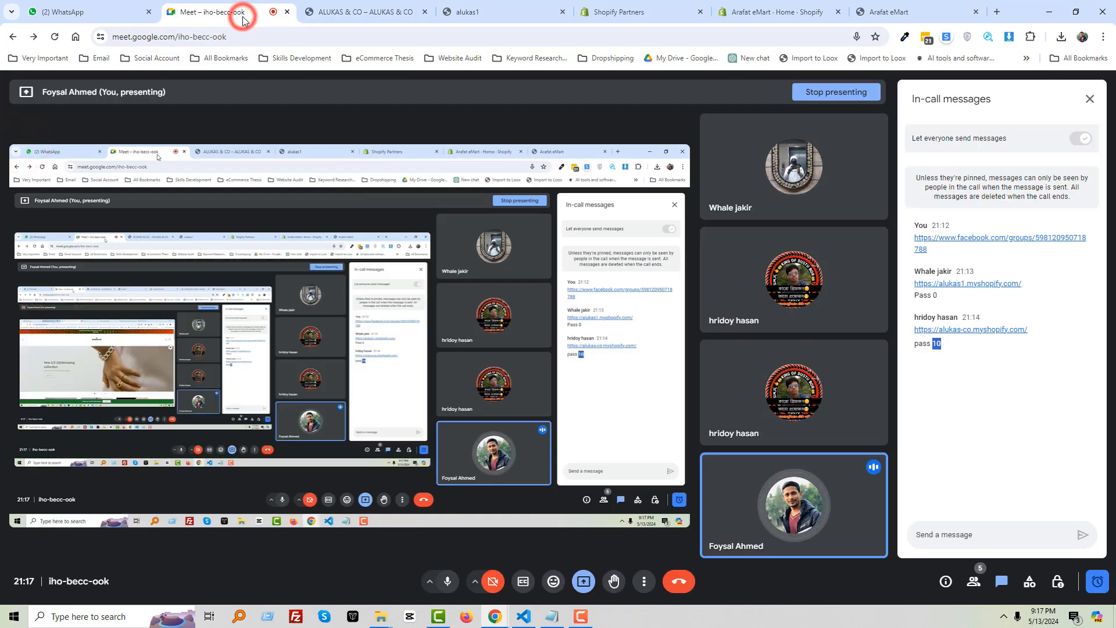
# Admit the waiting participant from the join request and check the chat replies
pyautogui.click(1030, 427)
pyautogui.click(967, 432)
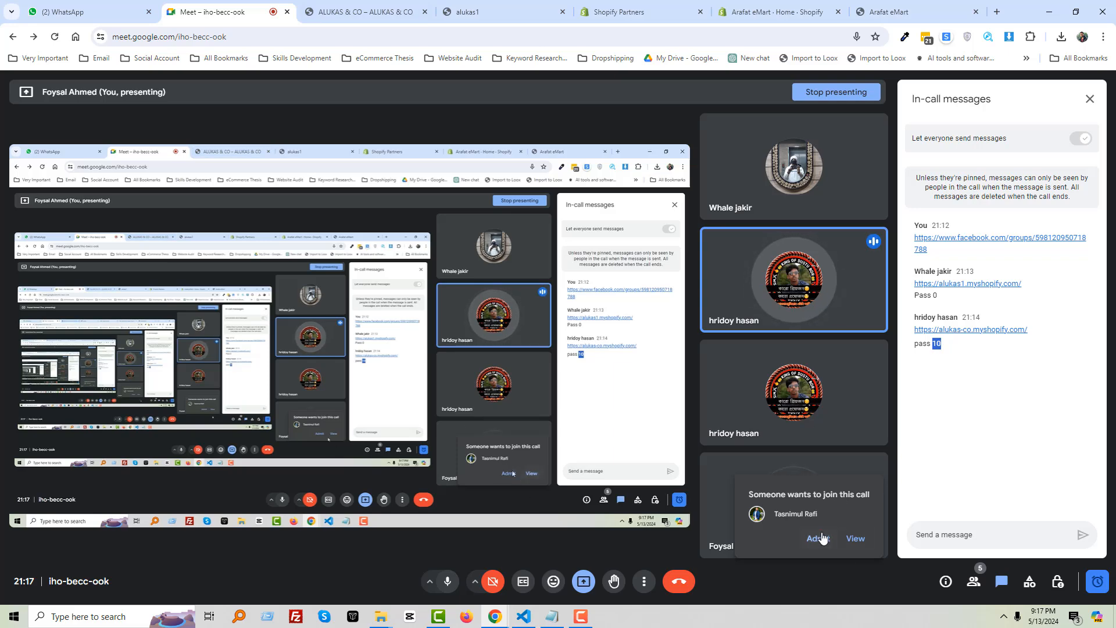
pyautogui.click(819, 538)
pyautogui.click(951, 534)
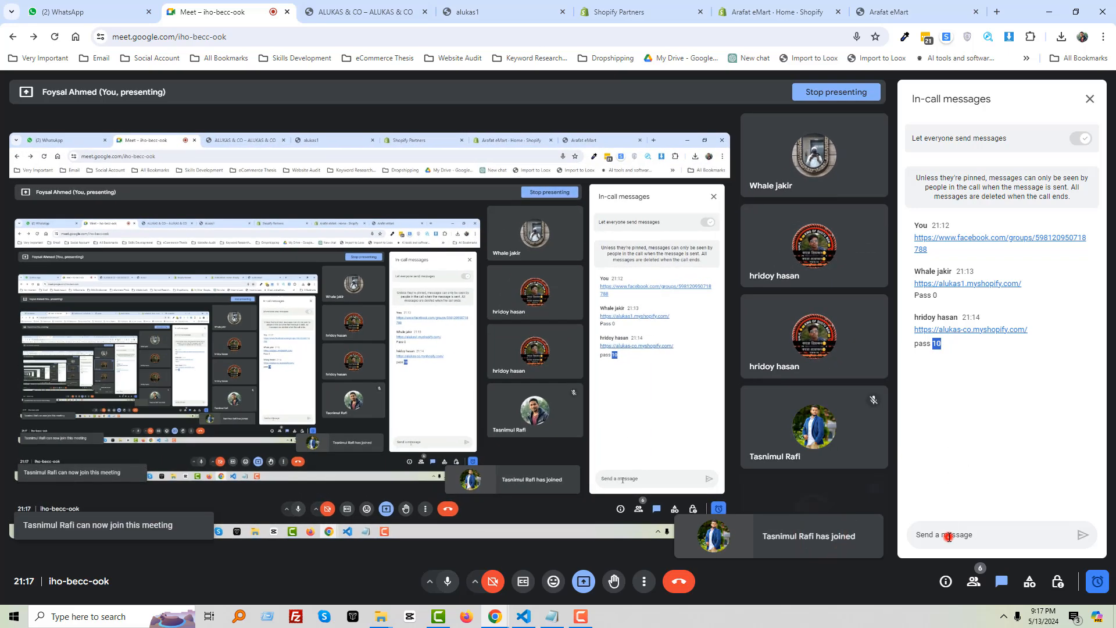
pyautogui.click(978, 453)
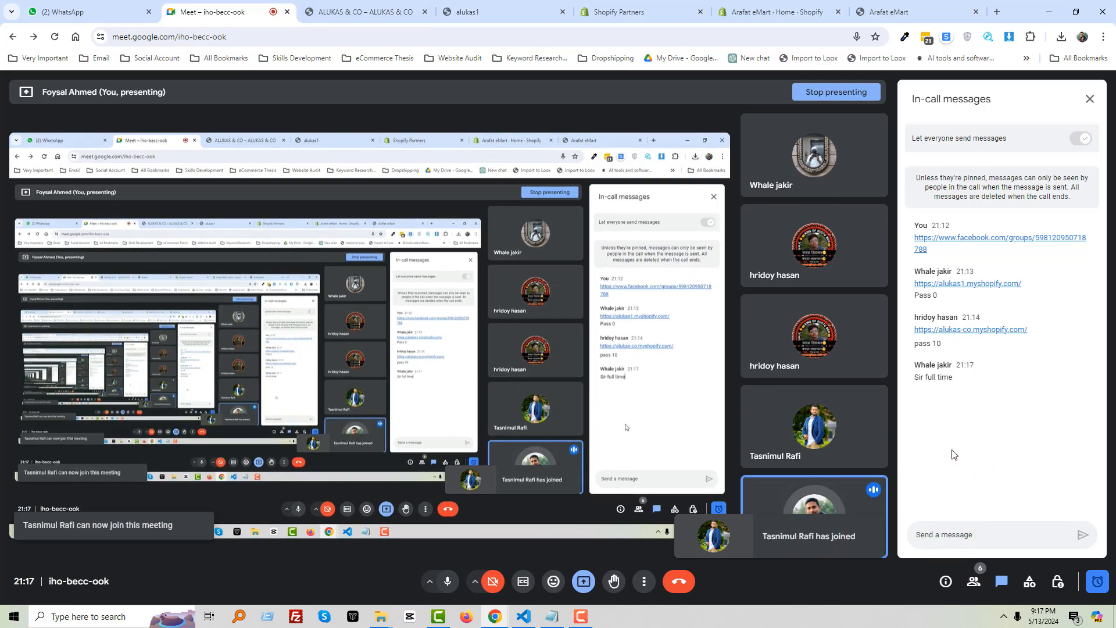
pyautogui.moveTo(804, 426)
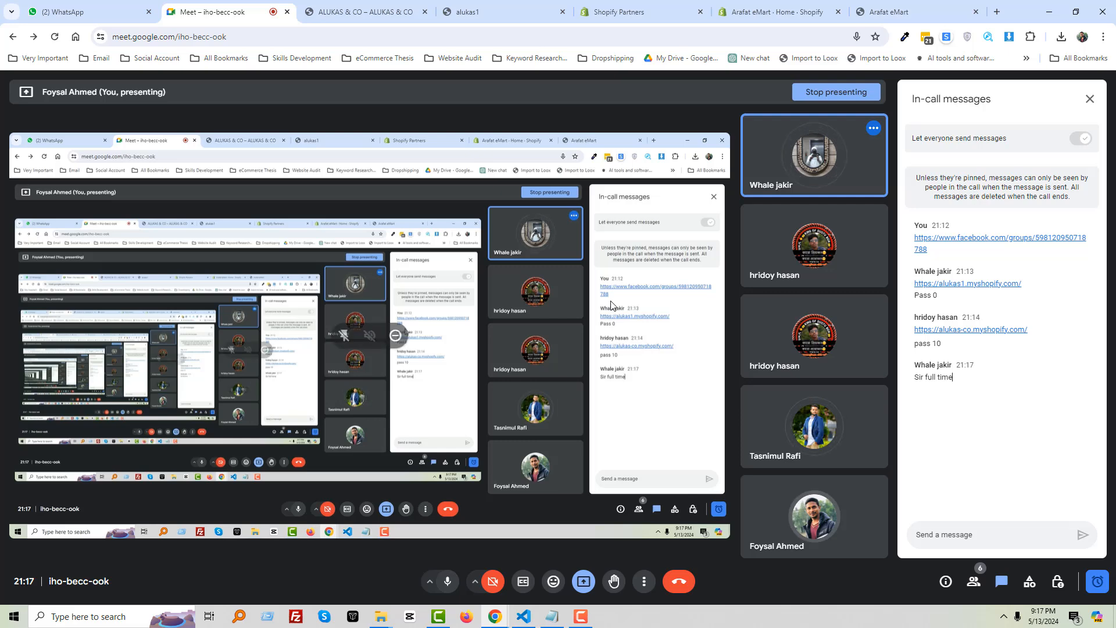
# Back on ALUKAS & CO, toggle the side menu and snip the header band
pyautogui.click(369, 8)
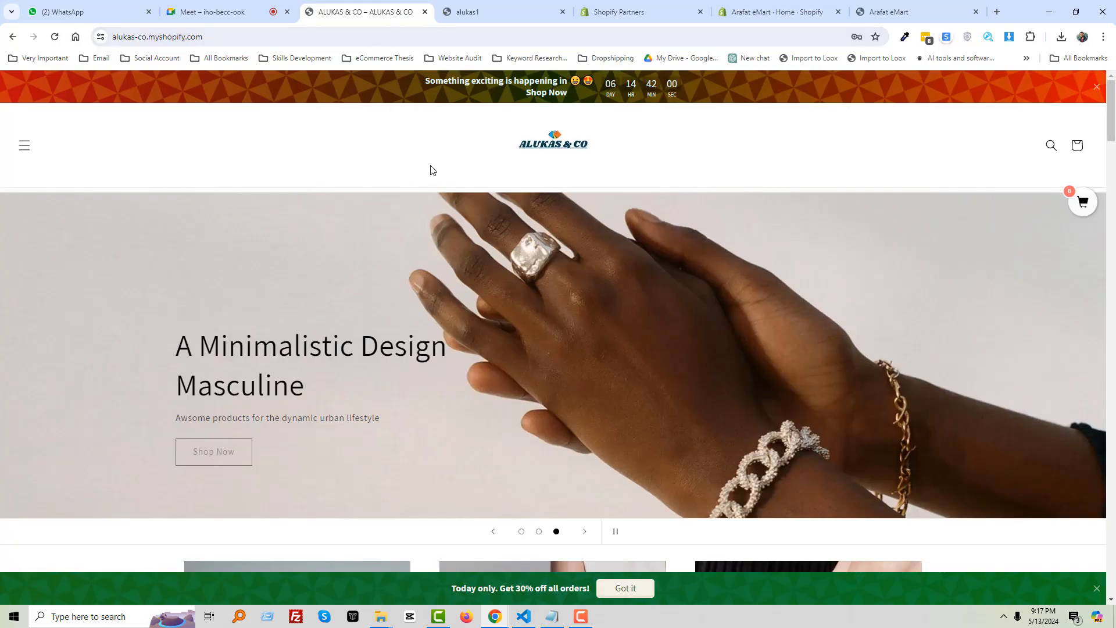
pyautogui.click(24, 151)
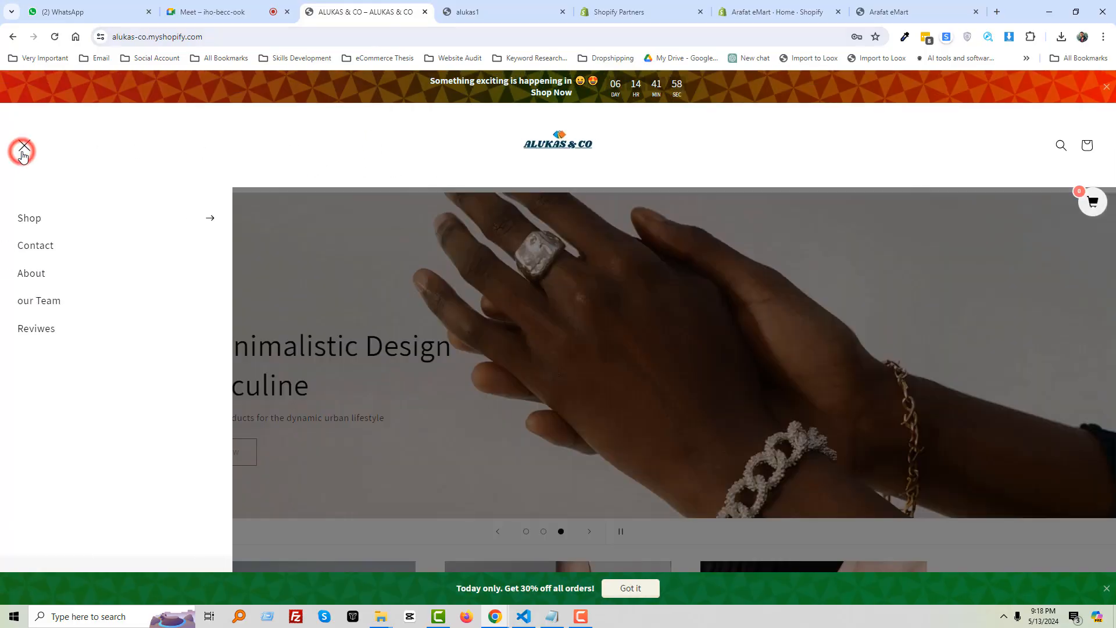
pyautogui.click(24, 150)
pyautogui.click(25, 149)
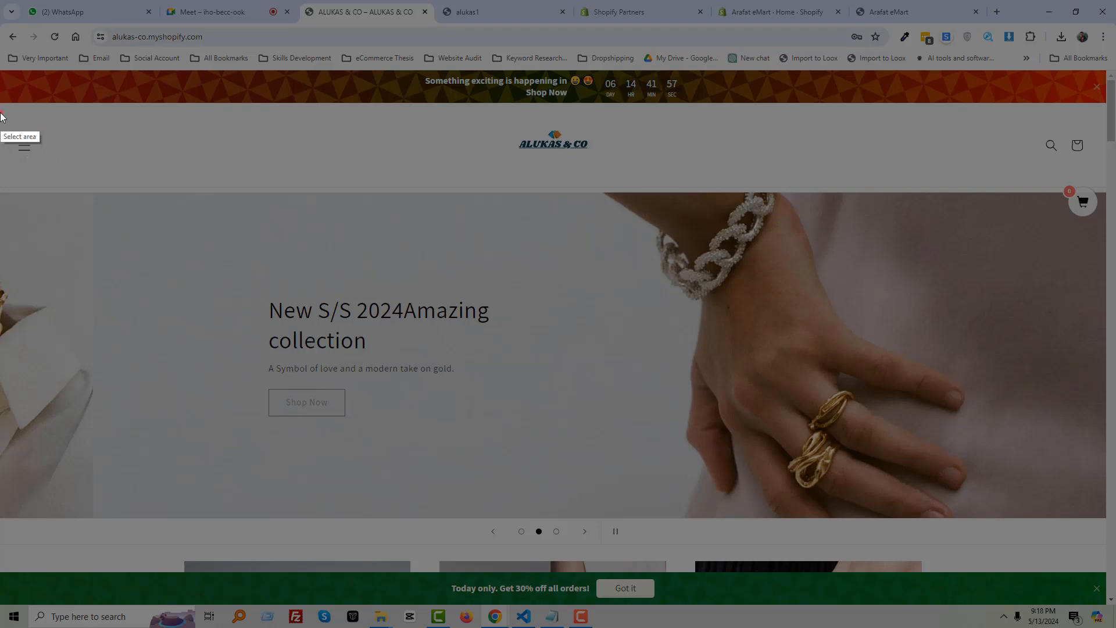
pyautogui.moveTo(1, 113); pyautogui.dragTo(1106, 173)
pyautogui.hotkey('ctrl', 'c')
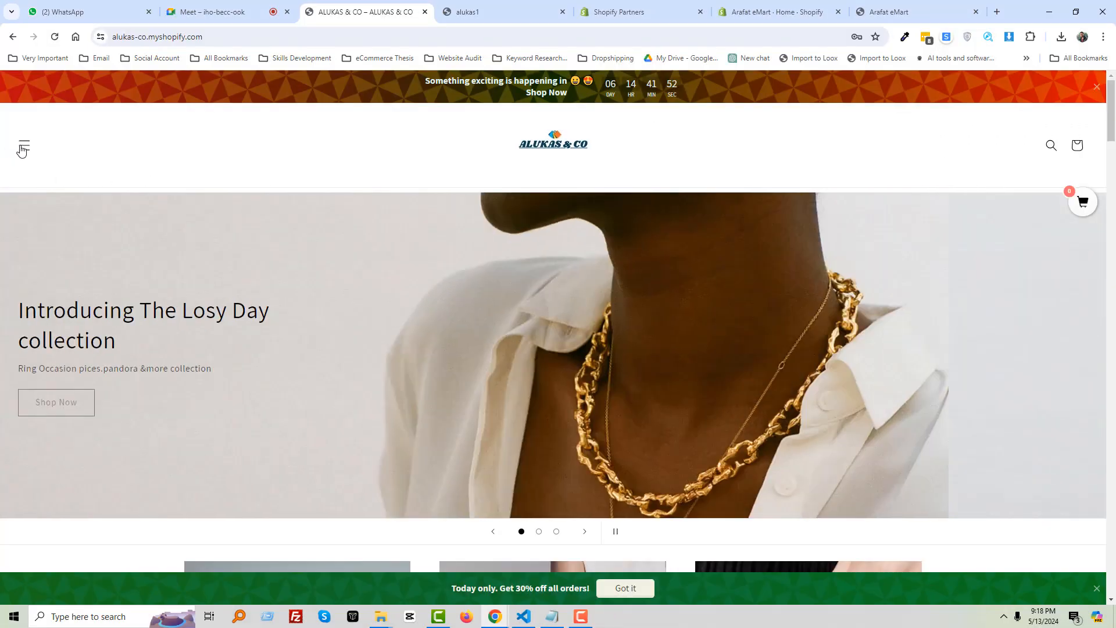
# Toggle the side menu again and snip the store logo
pyautogui.click(22, 149)
pyautogui.click(22, 150)
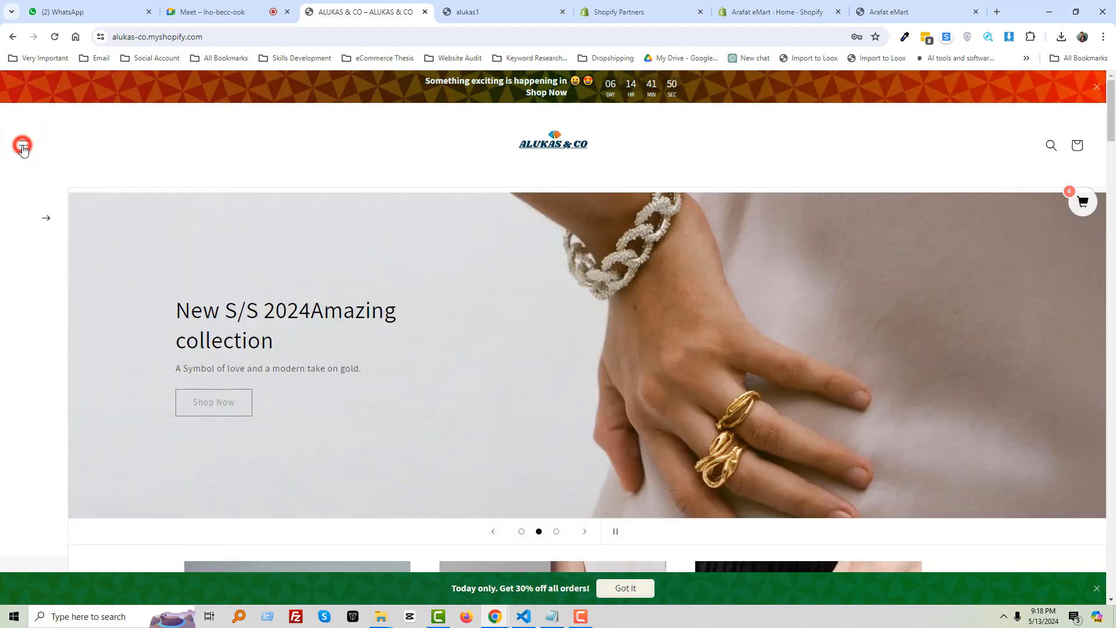
pyautogui.click(22, 149)
pyautogui.click(22, 145)
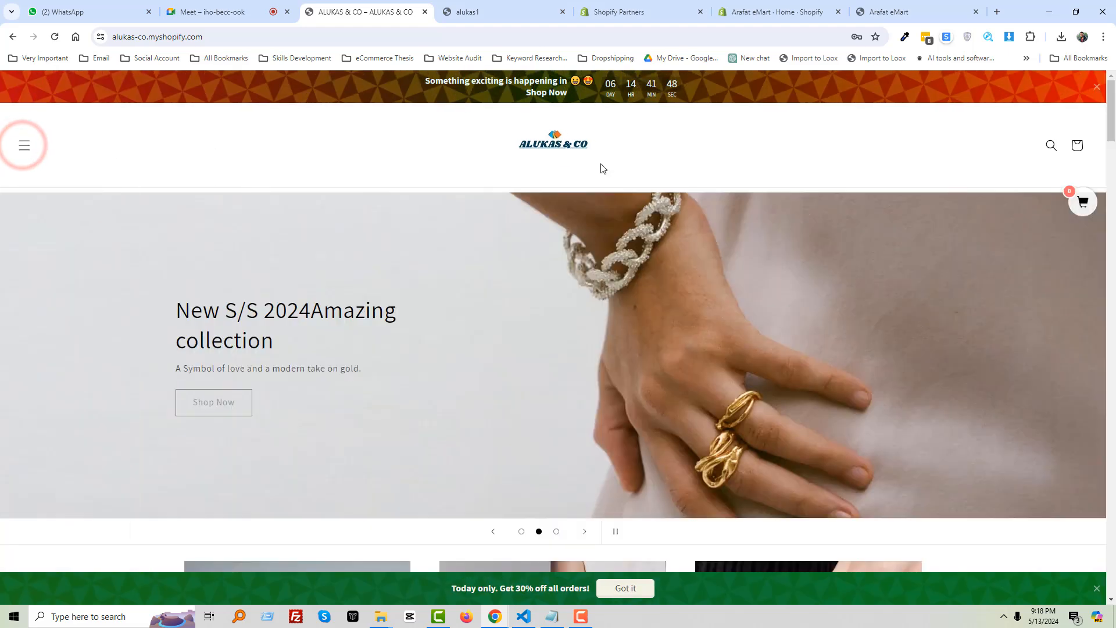
pyautogui.press('Print')
pyautogui.moveTo(475, 120); pyautogui.dragTo(616, 170)
pyautogui.press('Escape')
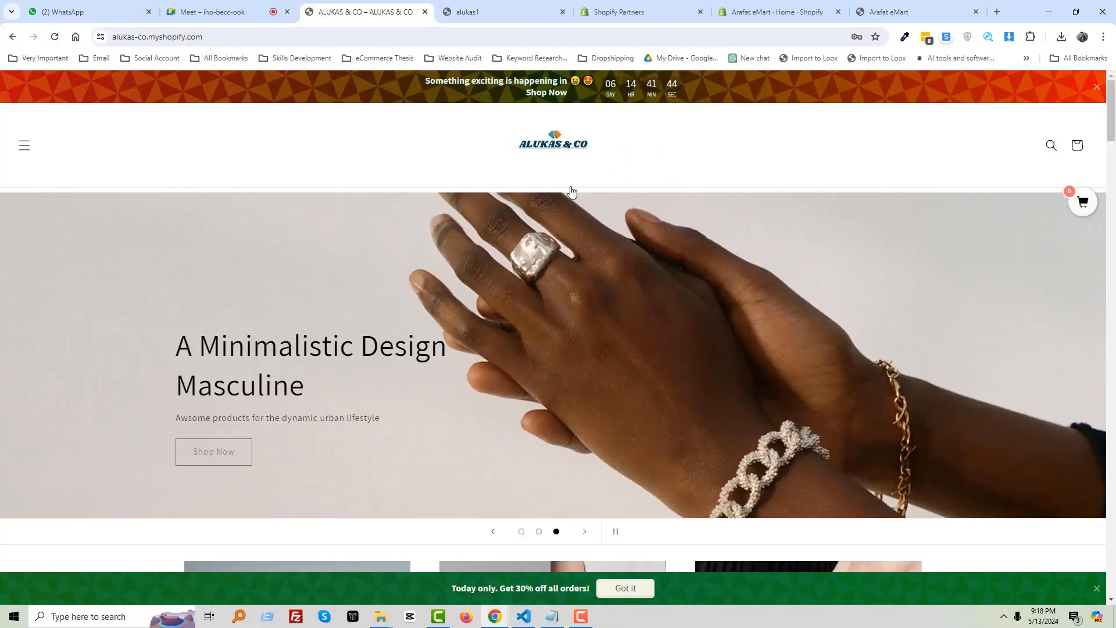
pyautogui.scroll(-5, 501, 232)
pyautogui.scroll(-5, 482, 270)
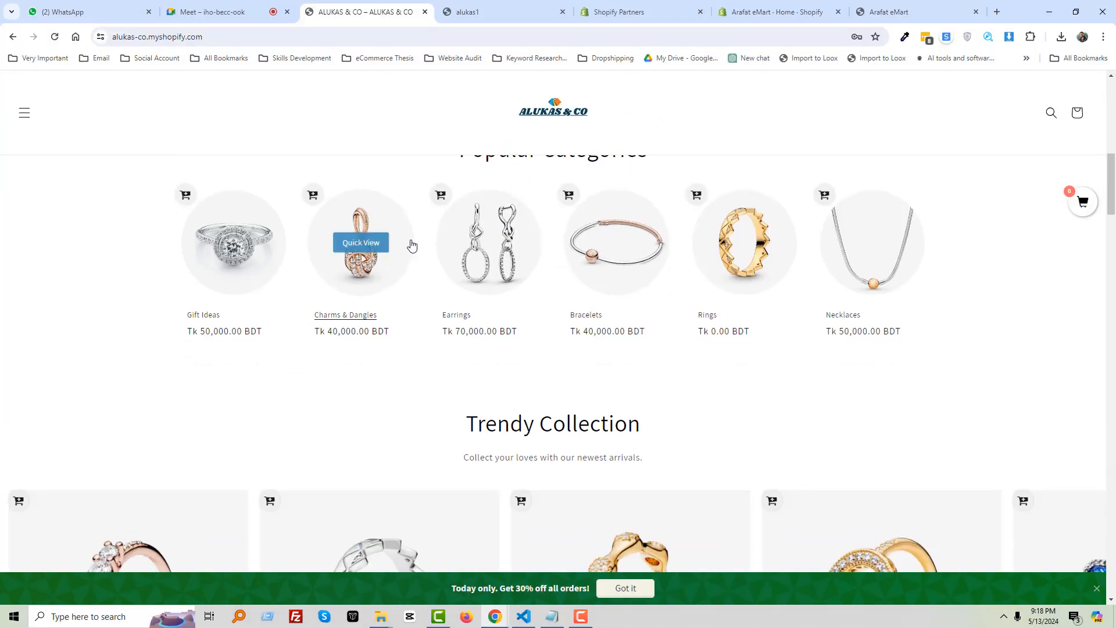
pyautogui.scroll(-5, 541, 292)
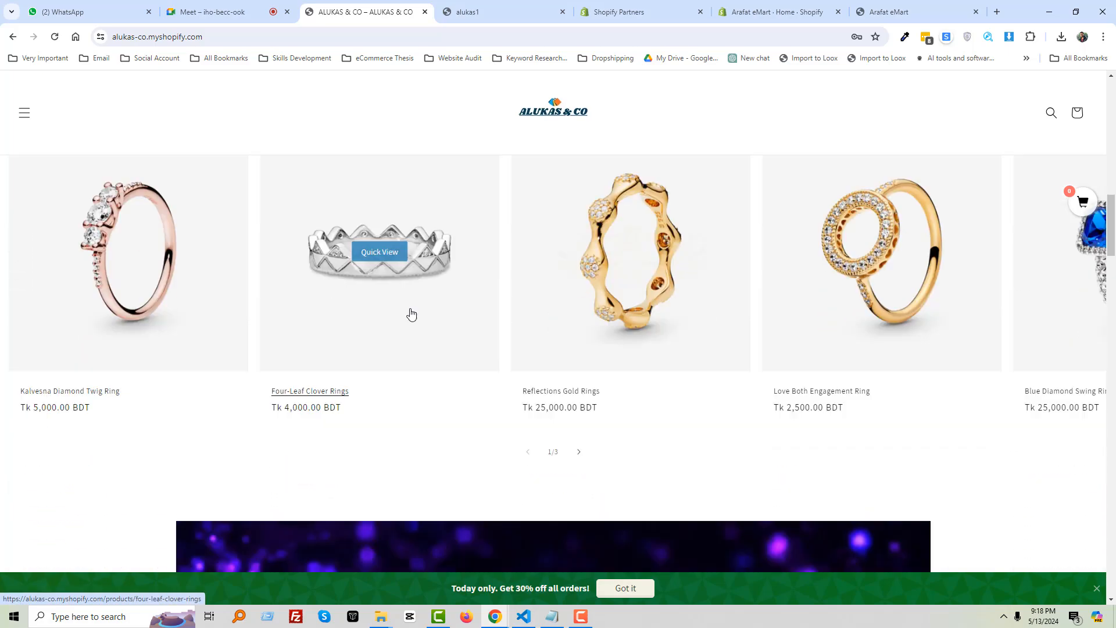
pyautogui.scroll(5, 411, 315)
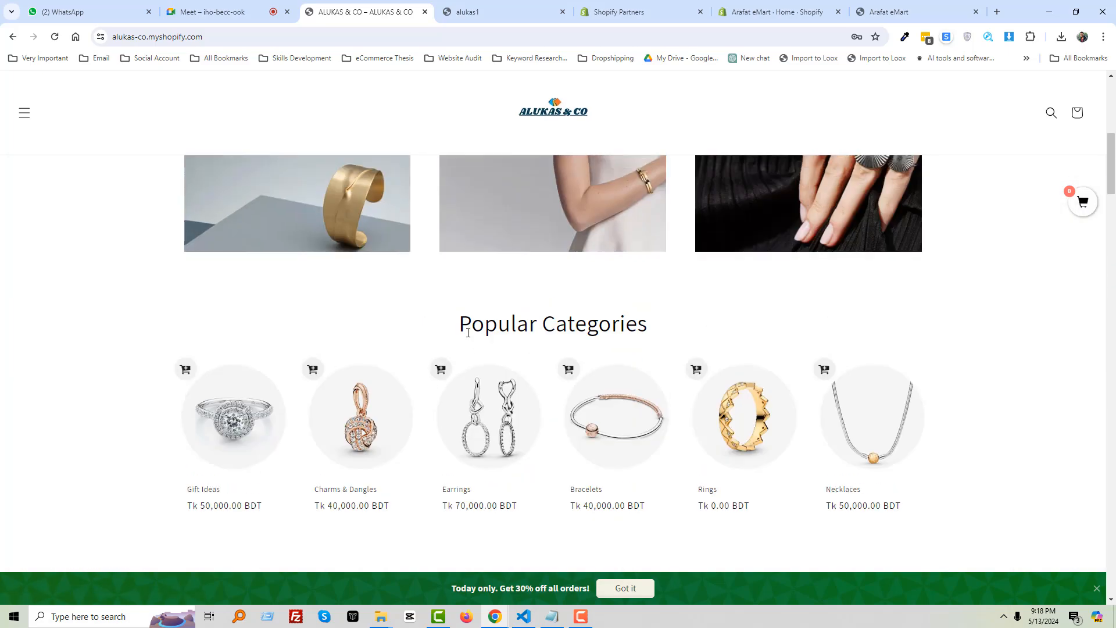
pyautogui.scroll(-15, 466, 331)
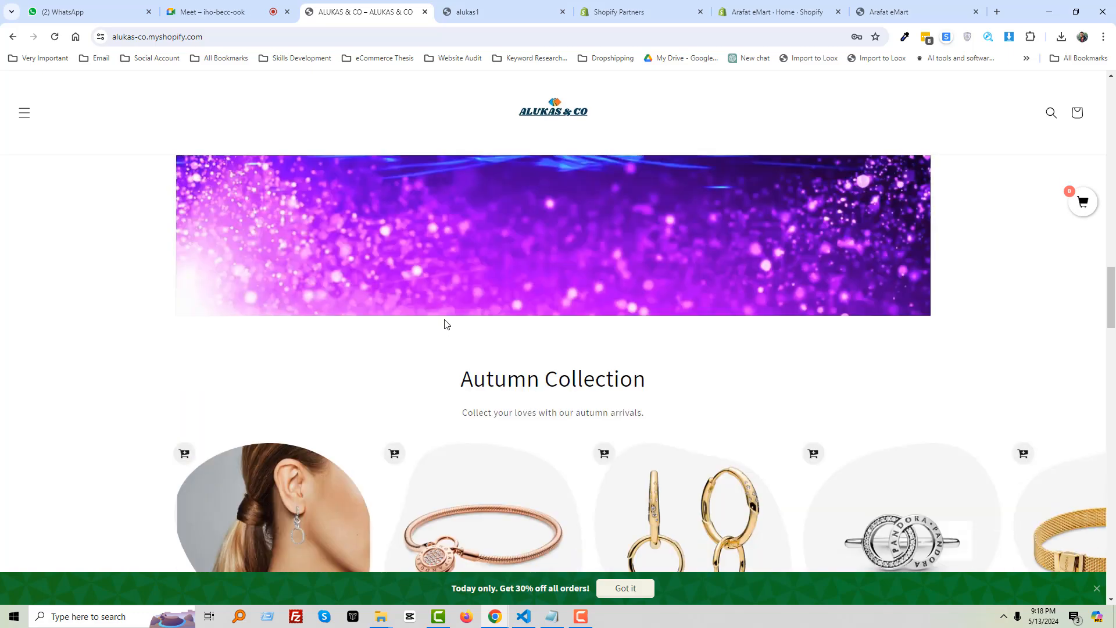
pyautogui.scroll(-5, 455, 339)
pyautogui.scroll(-4, 455, 340)
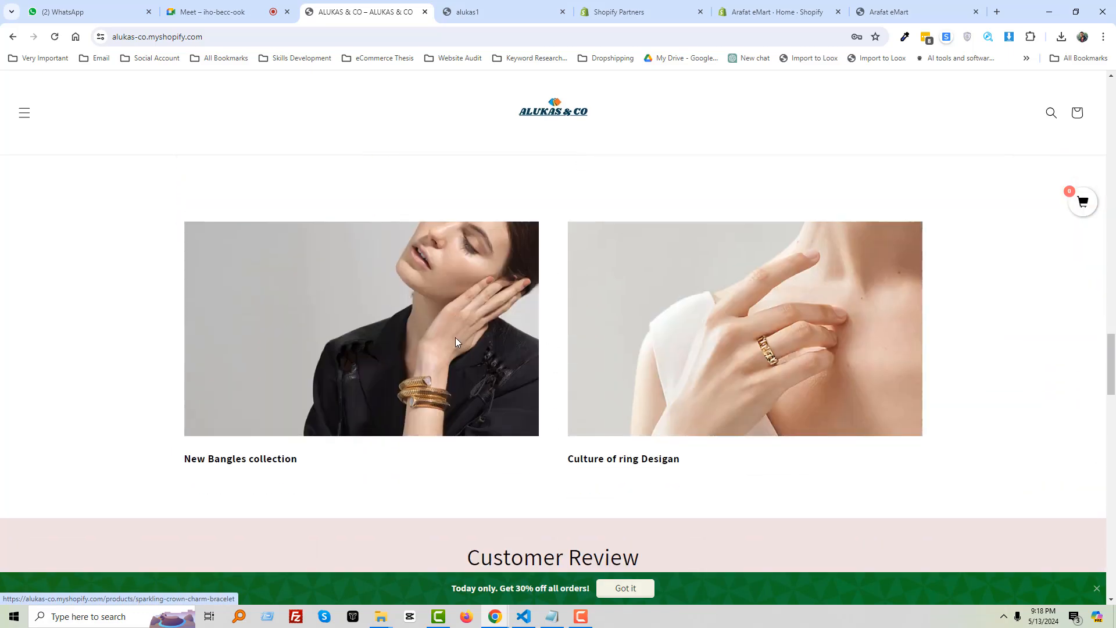
pyautogui.scroll(10, 455, 342)
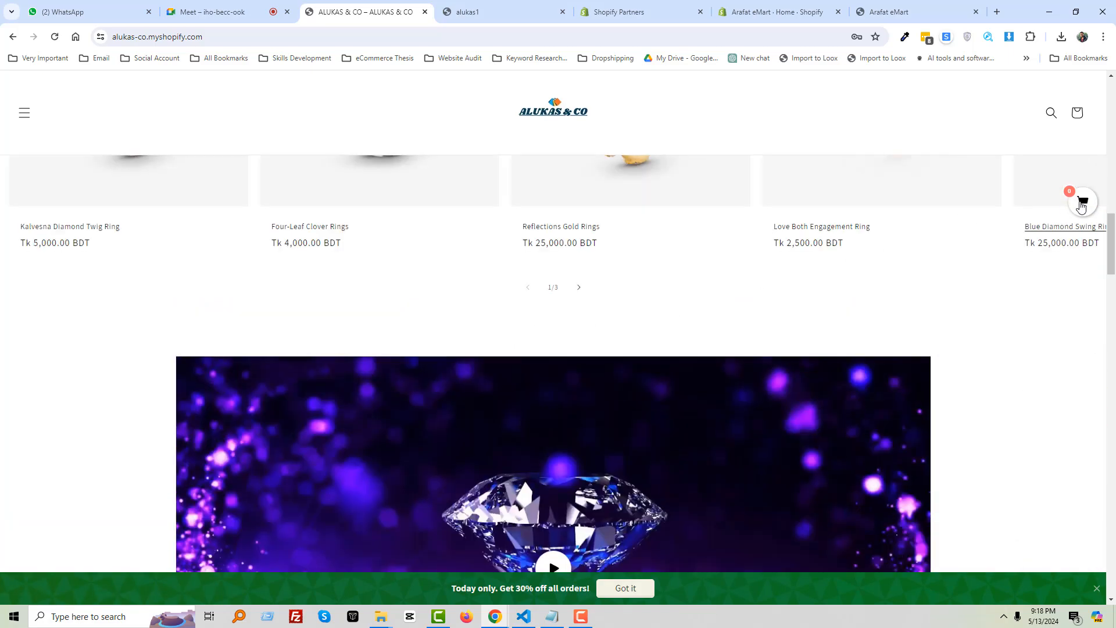
pyautogui.click(1083, 205)
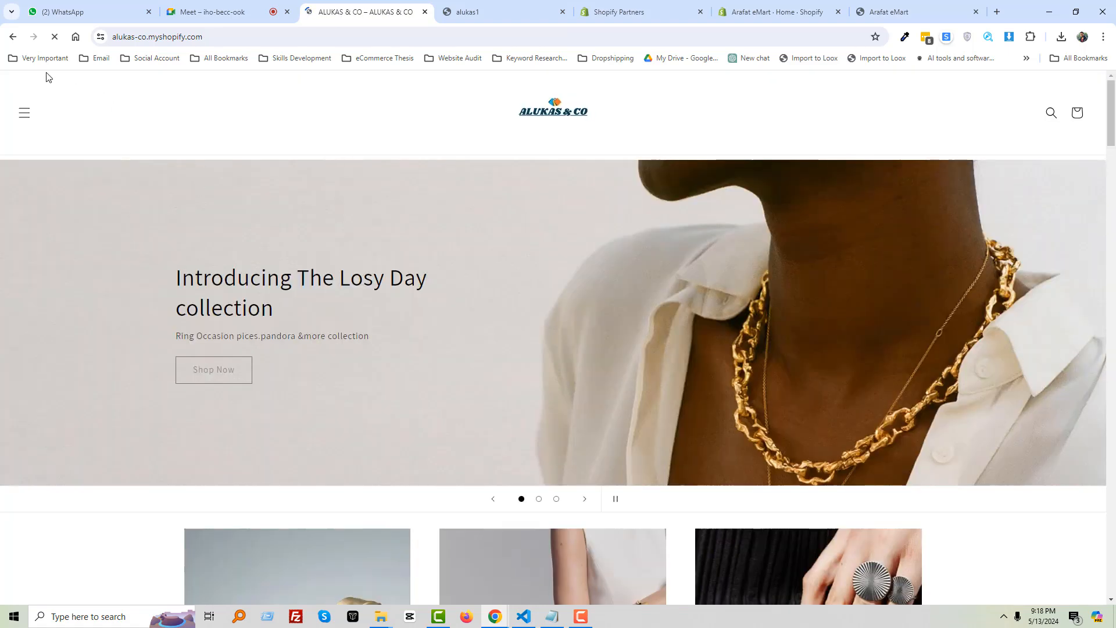
pyautogui.click(10, 37)
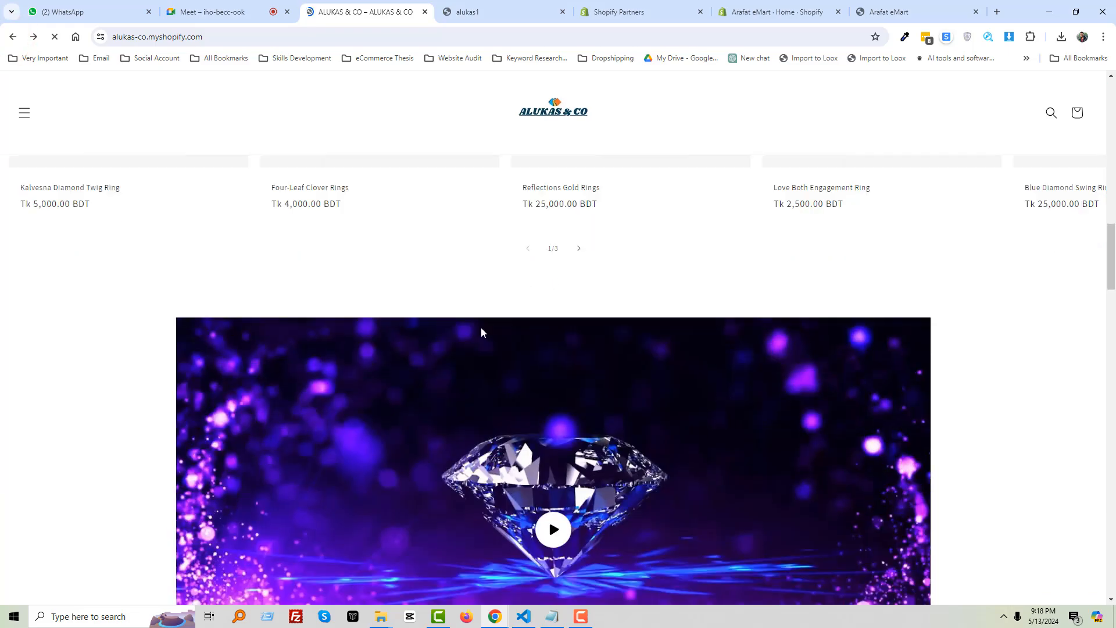
pyautogui.scroll(7, 480, 332)
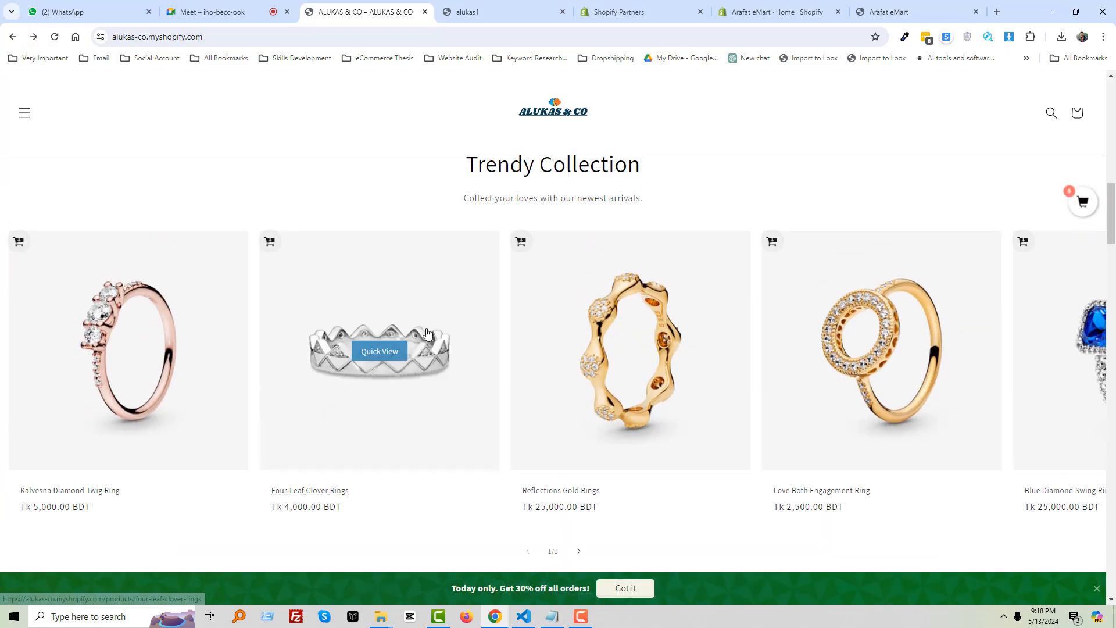
pyautogui.press('Print')
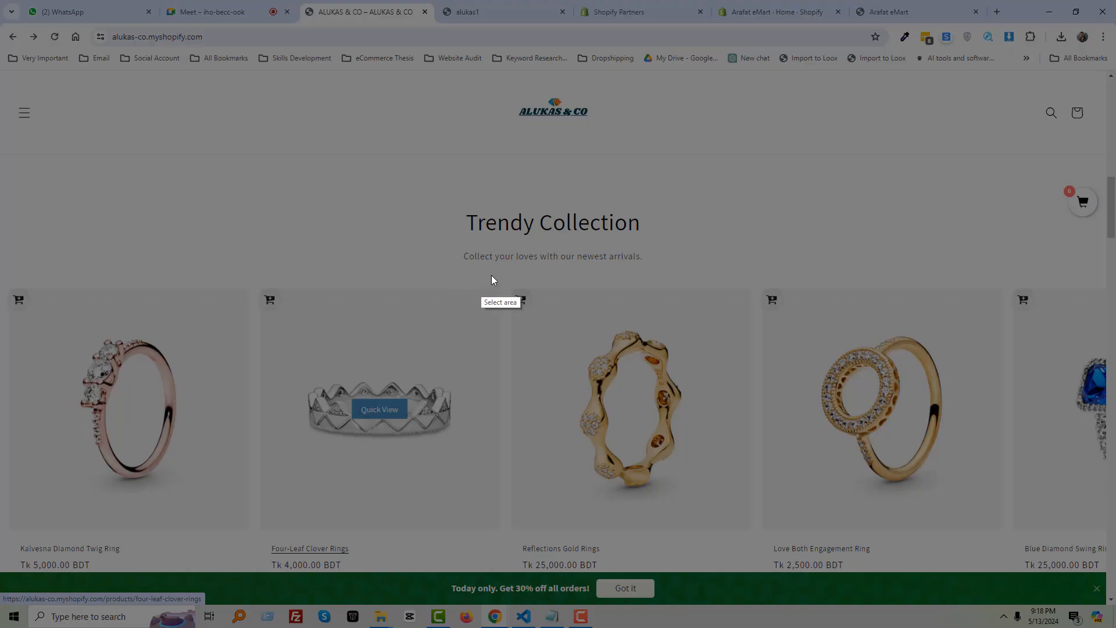
pyautogui.moveTo(514, 302); pyautogui.dragTo(534, 318)
pyautogui.press('Escape')
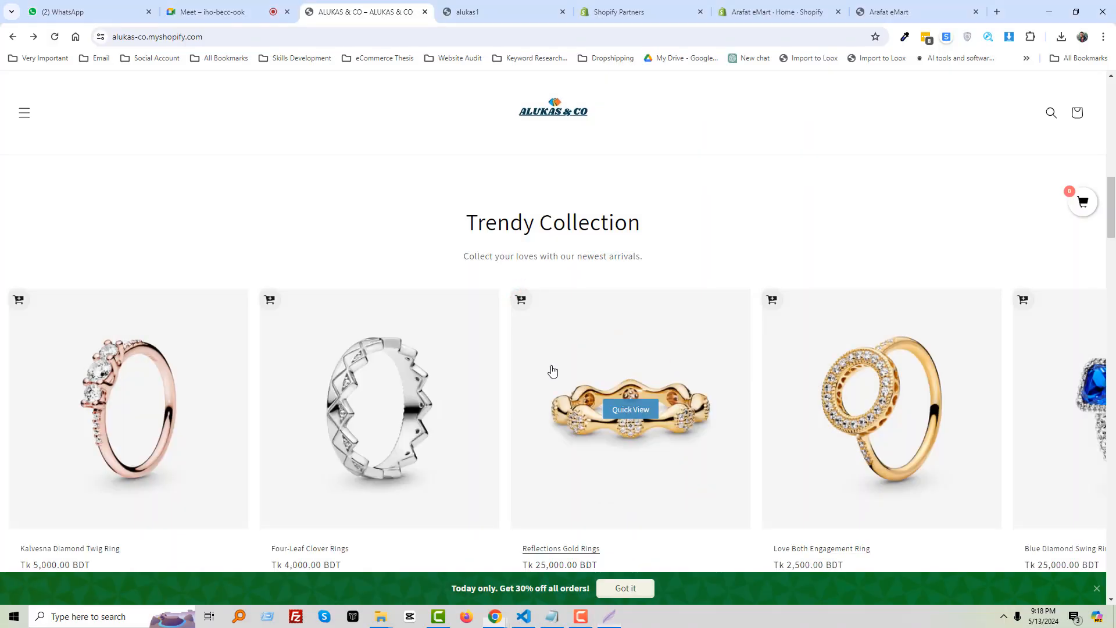
pyautogui.scroll(-2, 577, 438)
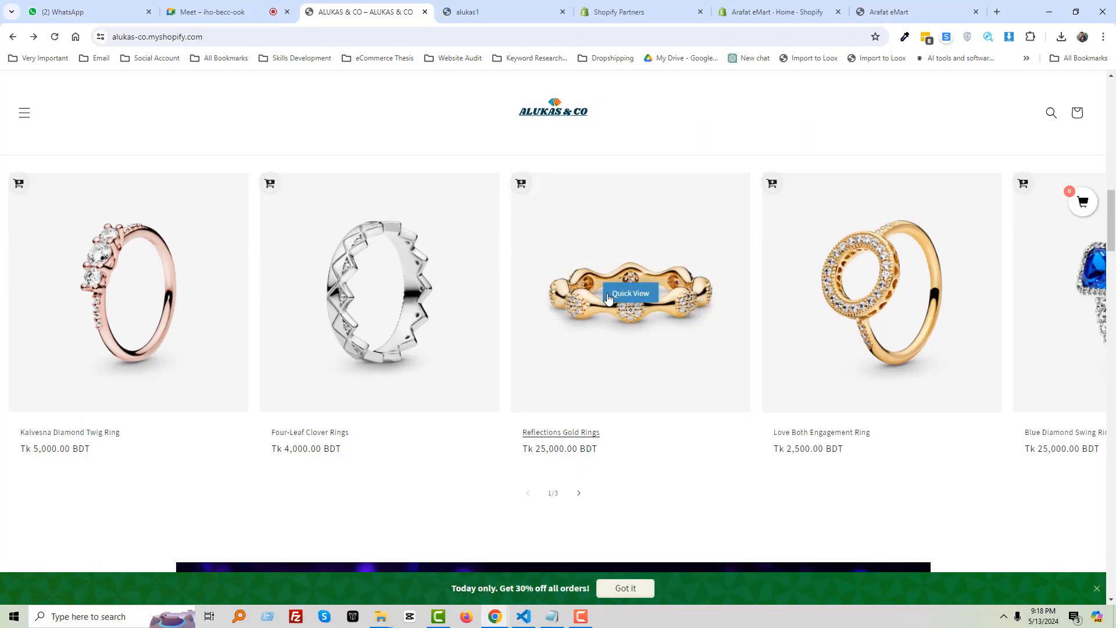
pyautogui.scroll(2, 532, 330)
pyautogui.scroll(-2, 529, 428)
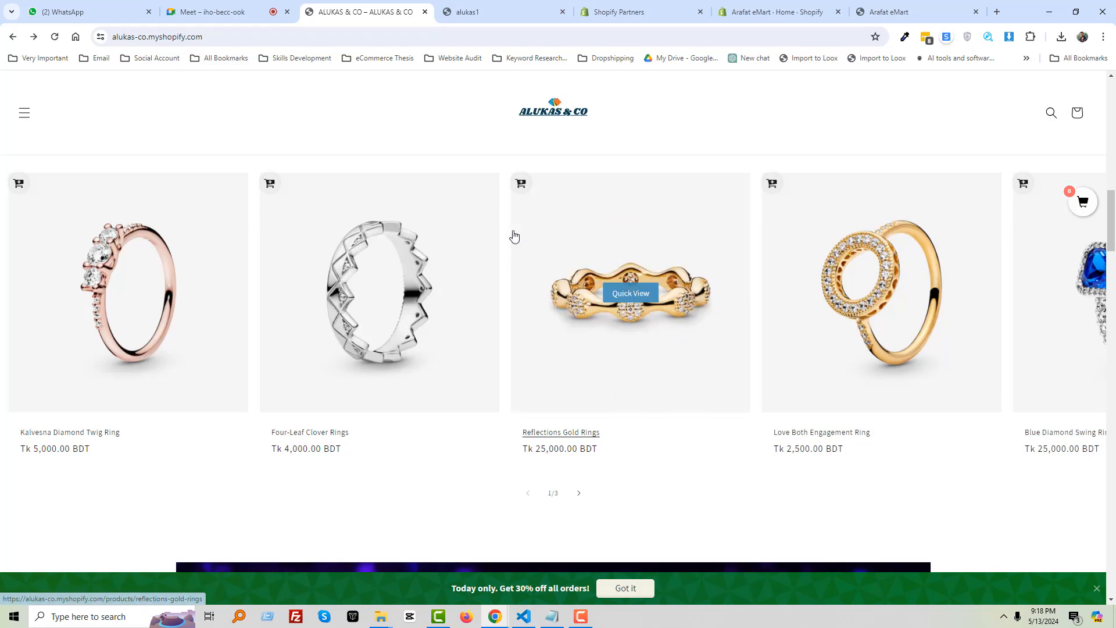
pyautogui.press('Print')
pyautogui.moveTo(503, 168); pyautogui.dragTo(561, 202)
pyautogui.press('Escape')
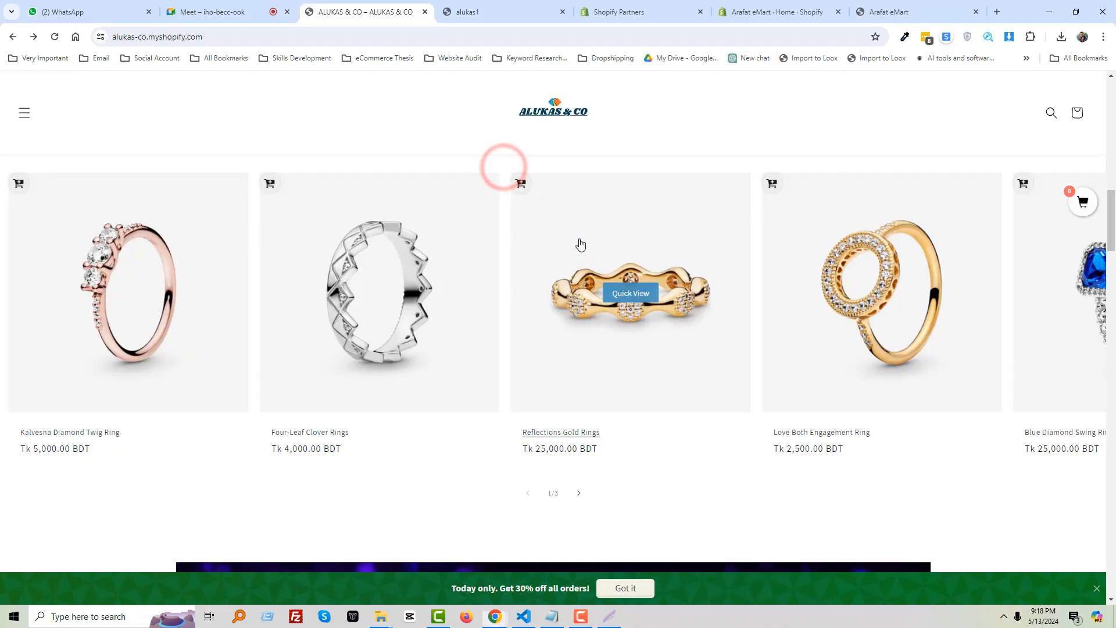
pyautogui.scroll(8, 431, 300)
pyautogui.press('Print')
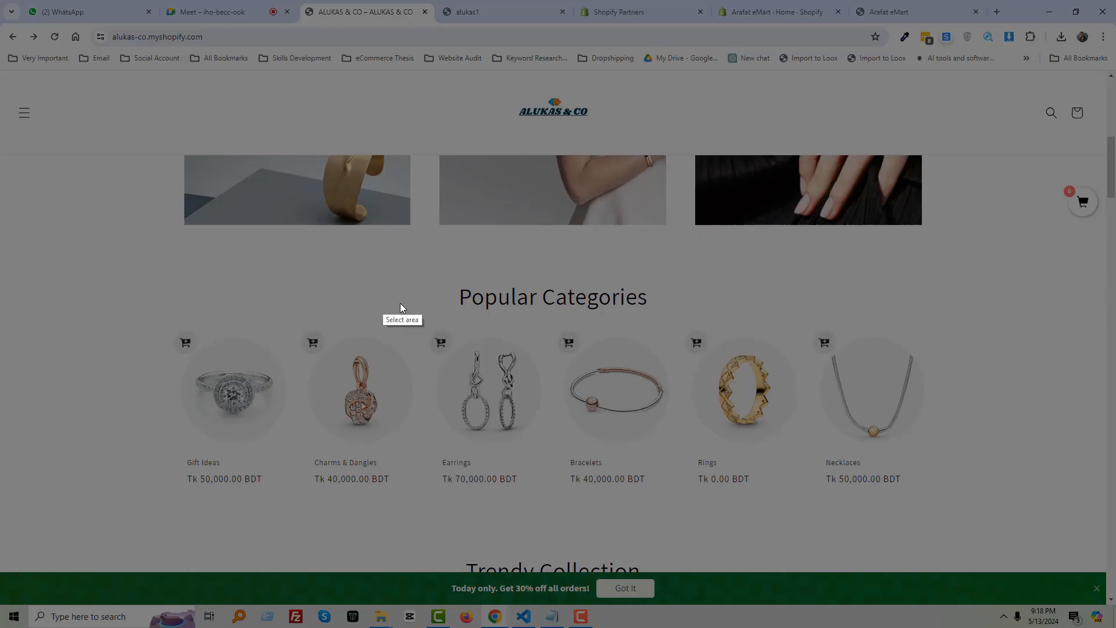
pyautogui.moveTo(465, 358); pyautogui.dragTo(467, 359)
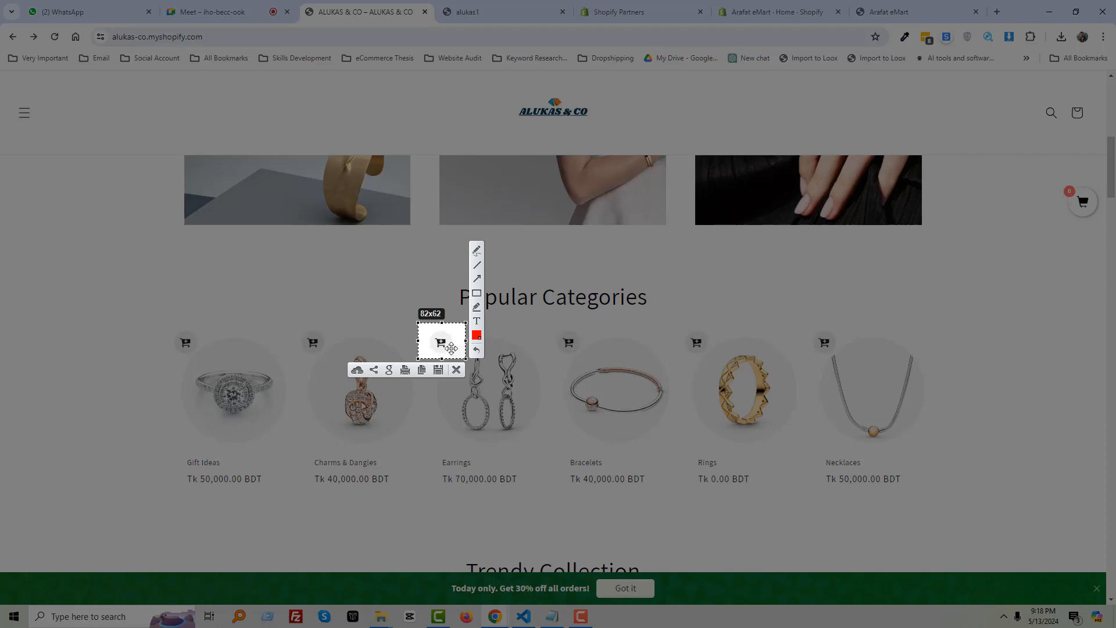
pyautogui.press('Escape')
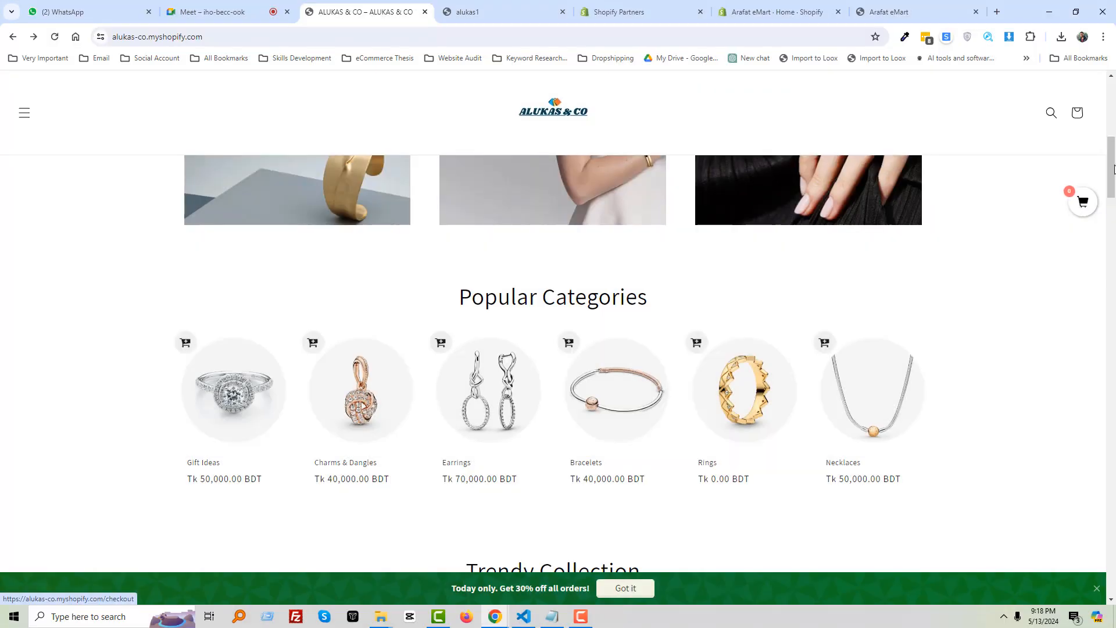
pyautogui.press('Print')
pyautogui.moveTo(1059, 220); pyautogui.dragTo(1102, 241)
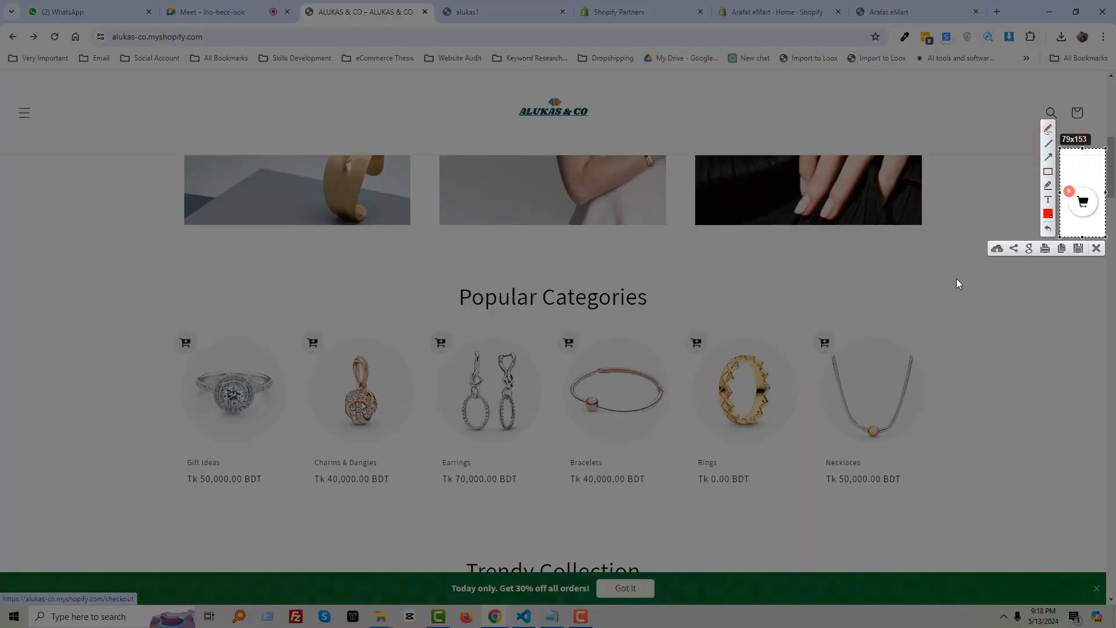
pyautogui.press('Escape')
pyautogui.scroll(-5, 788, 299)
pyautogui.scroll(-6, 578, 294)
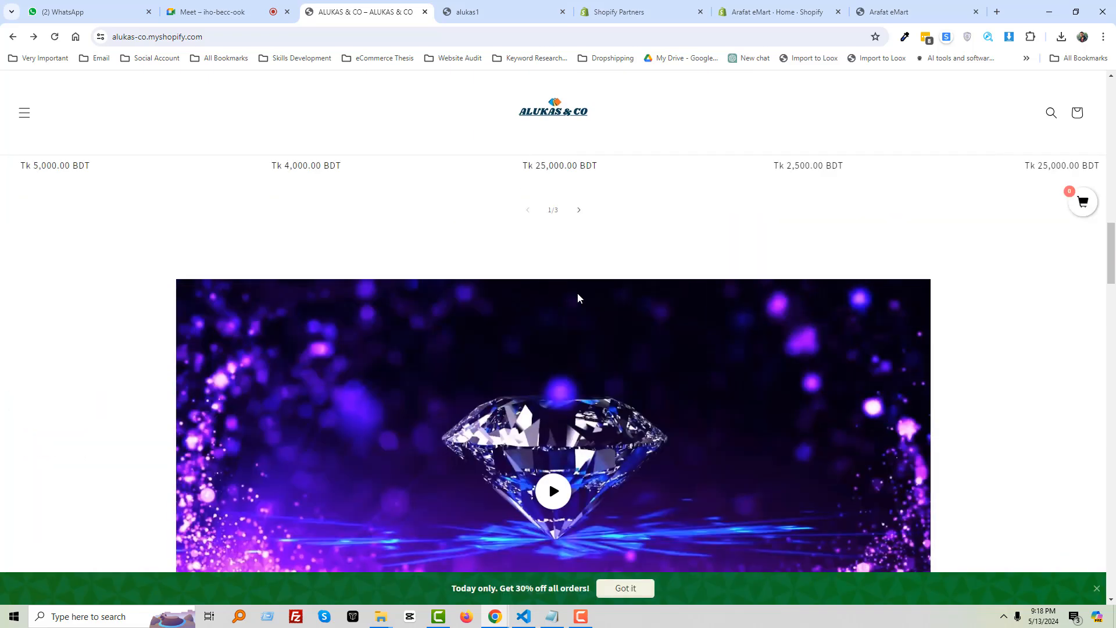
pyautogui.scroll(20, 577, 292)
# Return to the Google Meet call with its in-call messages
pyautogui.click(270, 15)
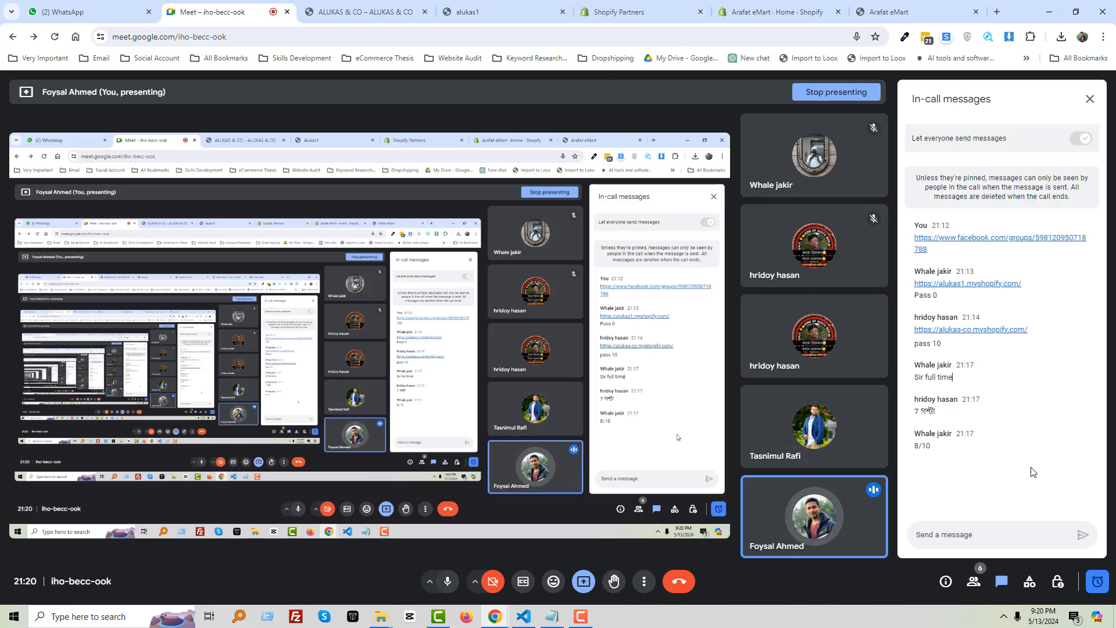
# Show the six people in the Meet call, then return to the ALUKAS & CO storefront tab
pyautogui.click(980, 582)
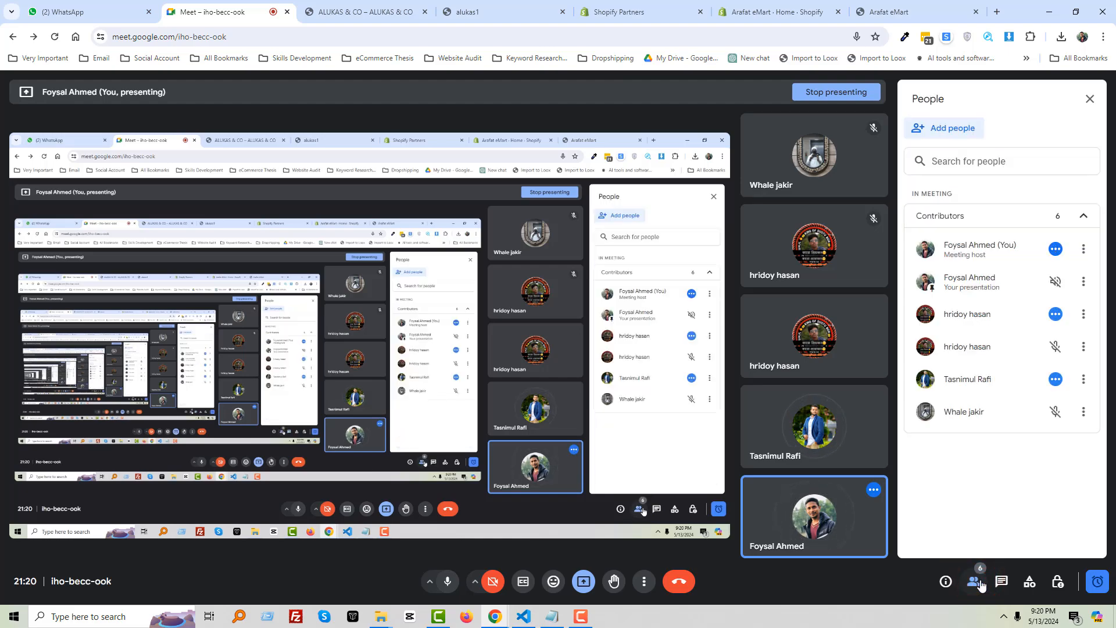
pyautogui.click(980, 584)
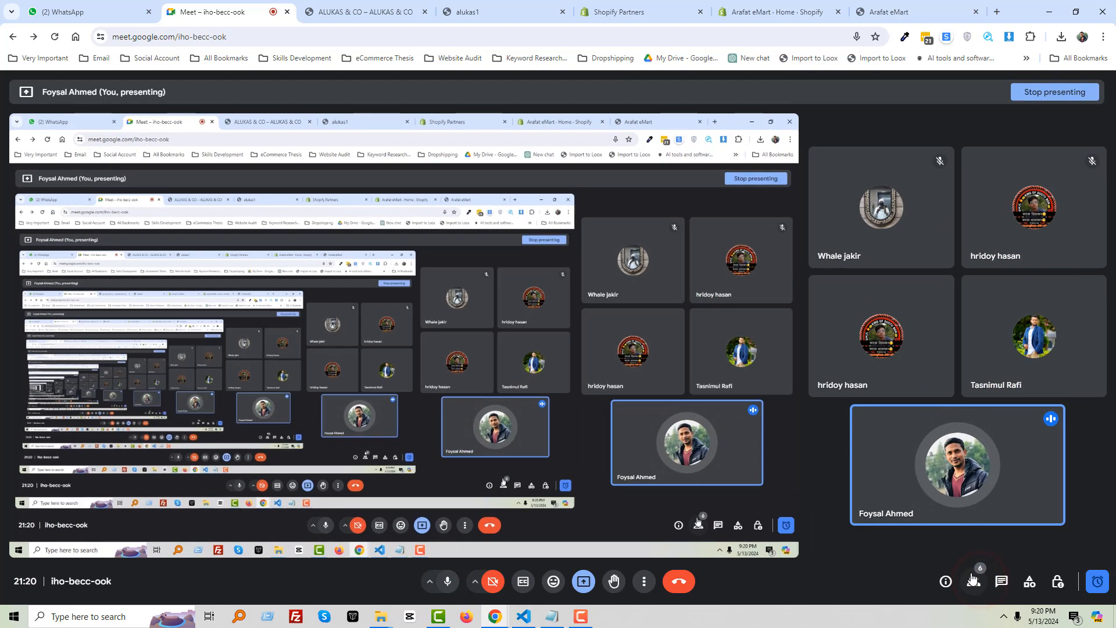
pyautogui.click(975, 588)
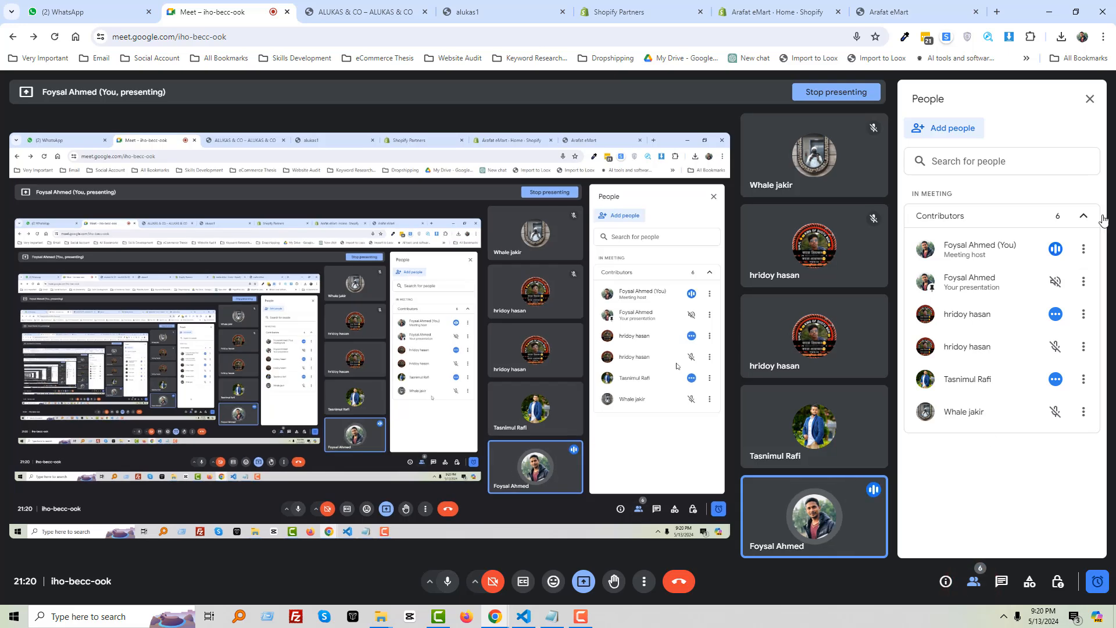
pyautogui.click(1093, 98)
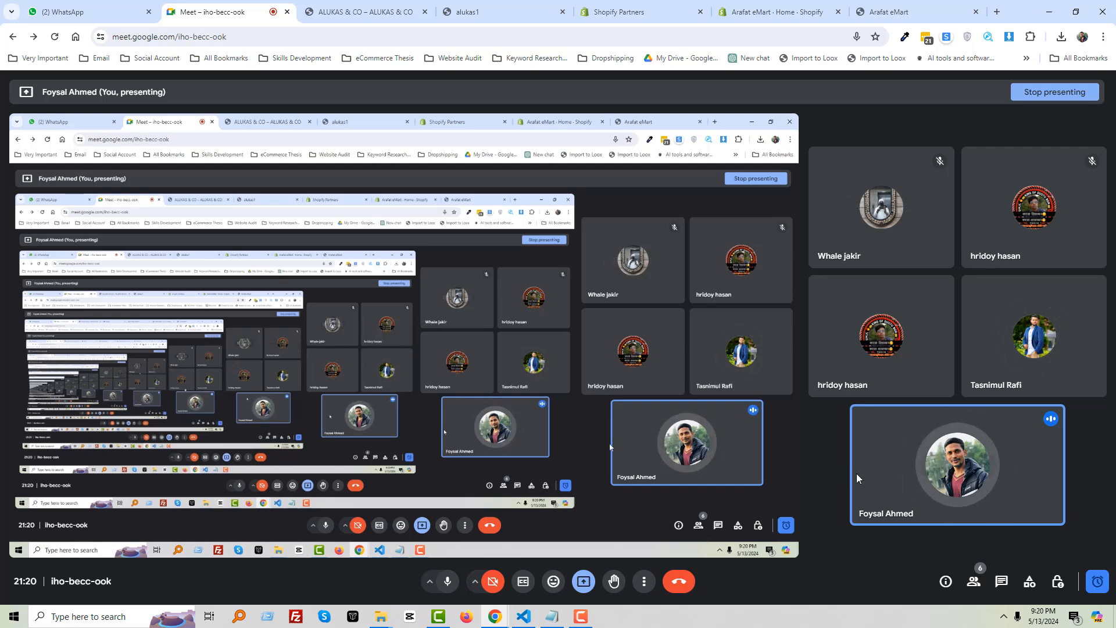
pyautogui.click(974, 581)
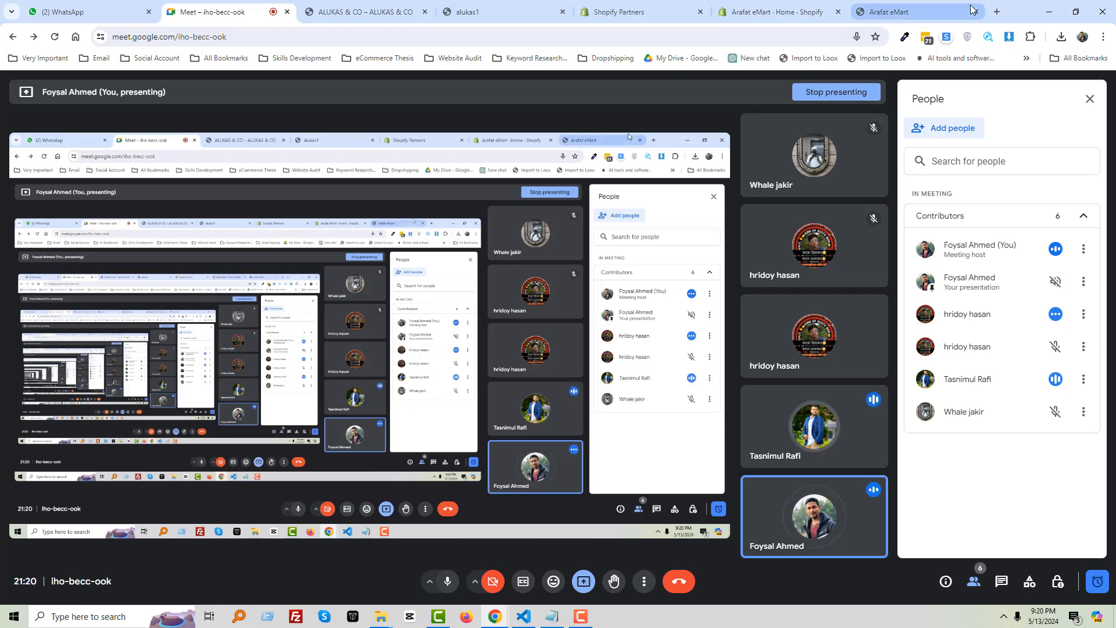
pyautogui.click(343, 12)
# Close the ALUKAS & CO and alukas1 storefront tabs and switch to the Arafat eMart storefront
pyautogui.click(425, 13)
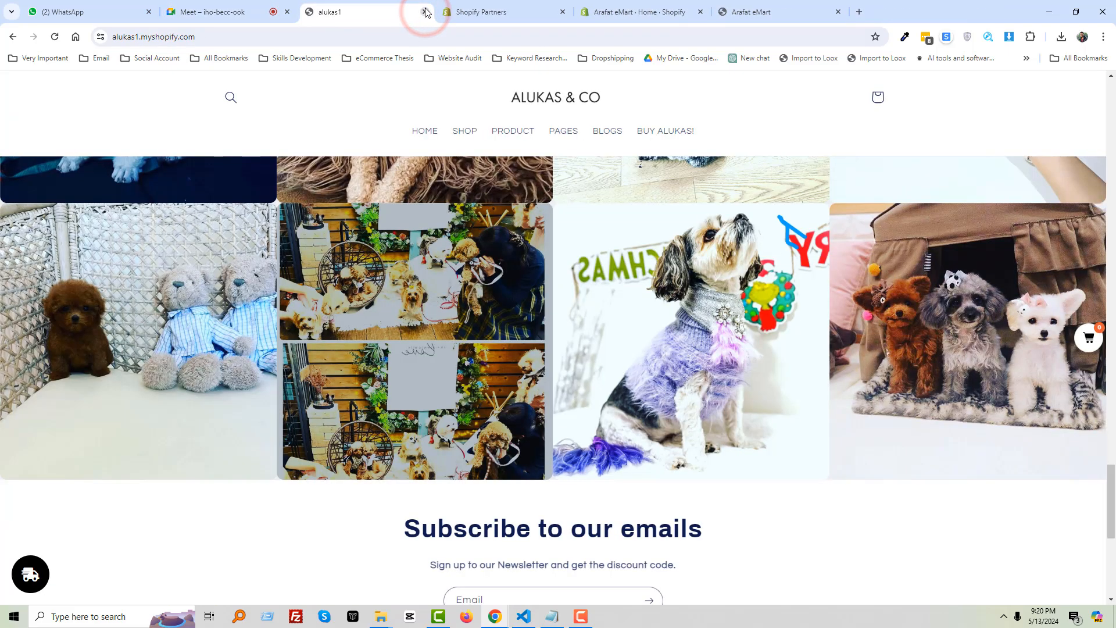
pyautogui.click(426, 12)
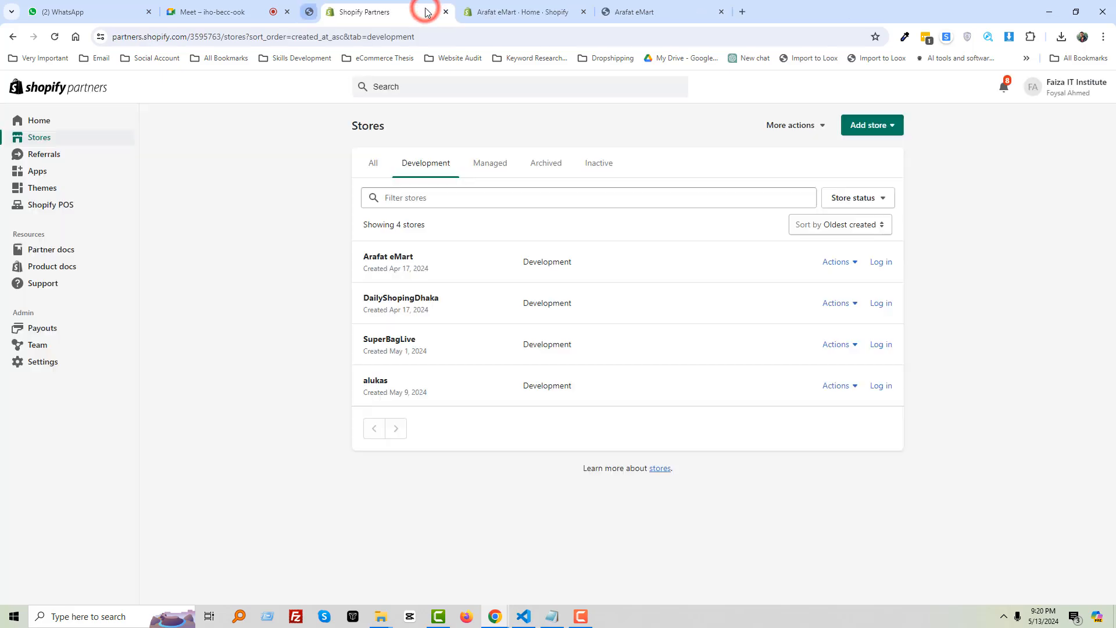
pyautogui.click(275, 351)
pyautogui.click(589, 13)
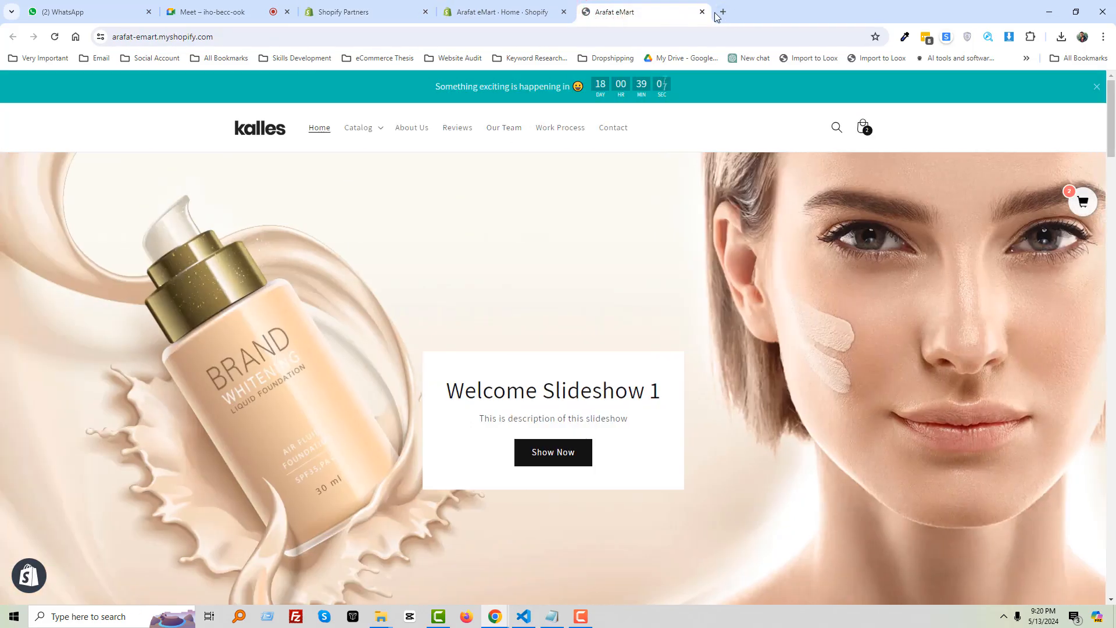
# Search Google for 'page builder', expand and collapse a People also ask answer, then close that tab
pyautogui.click(722, 12)
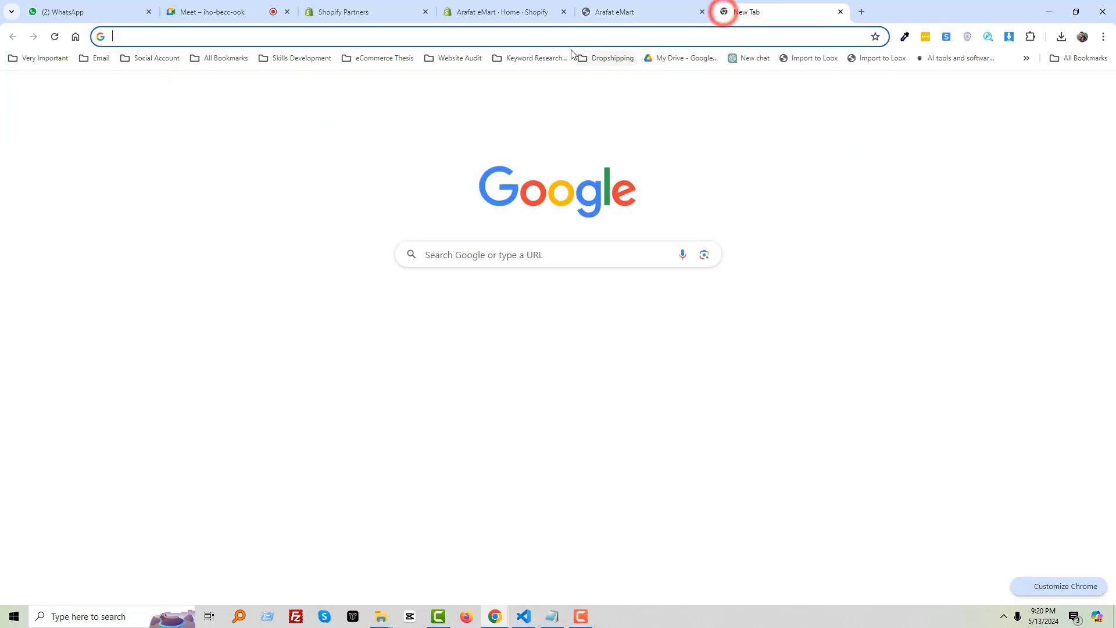
pyautogui.write('page')
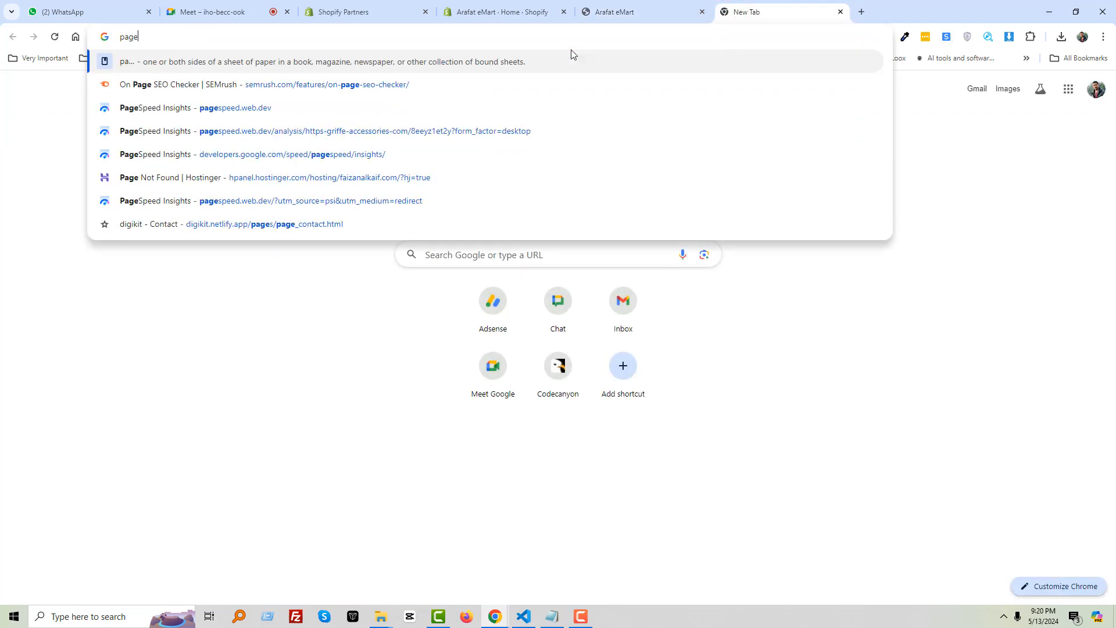
pyautogui.write(' builder')
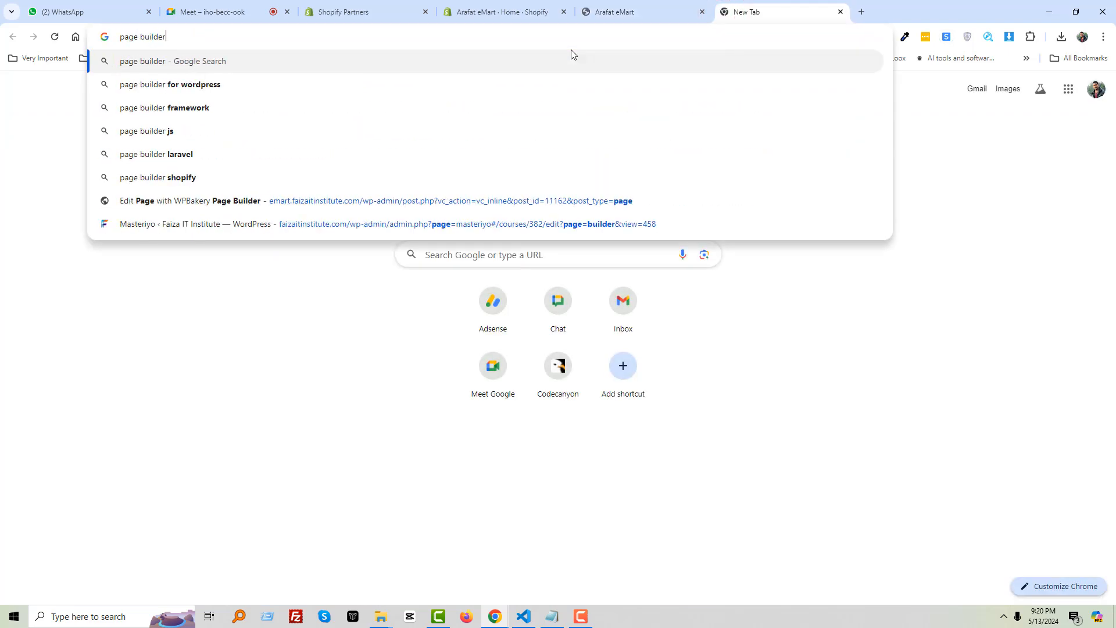
pyautogui.press('Return')
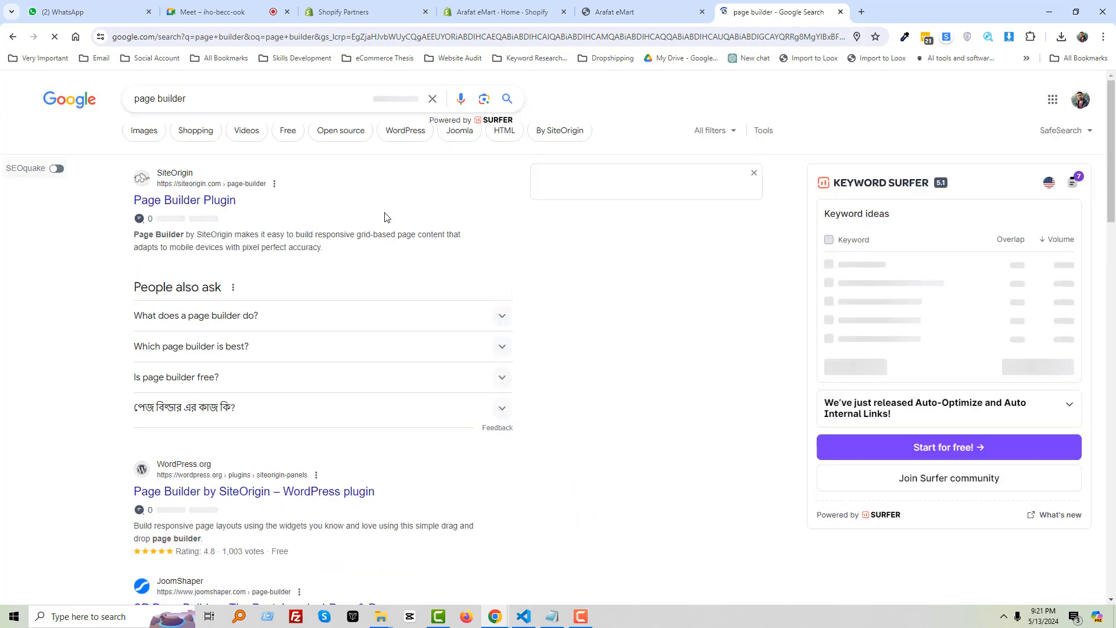
pyautogui.click(233, 414)
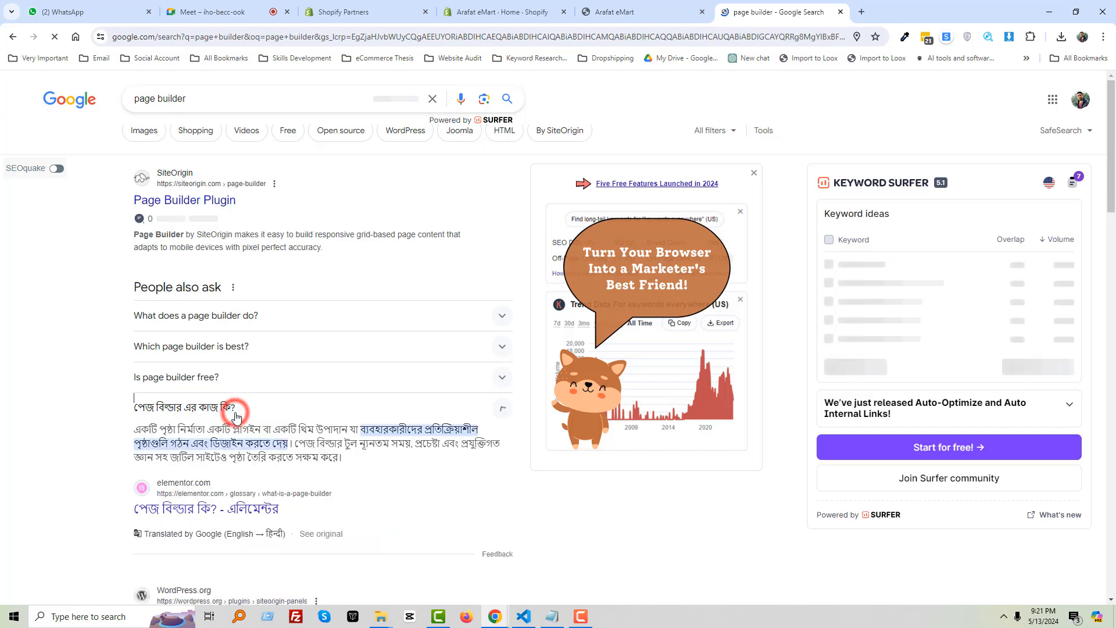
pyautogui.click(235, 414)
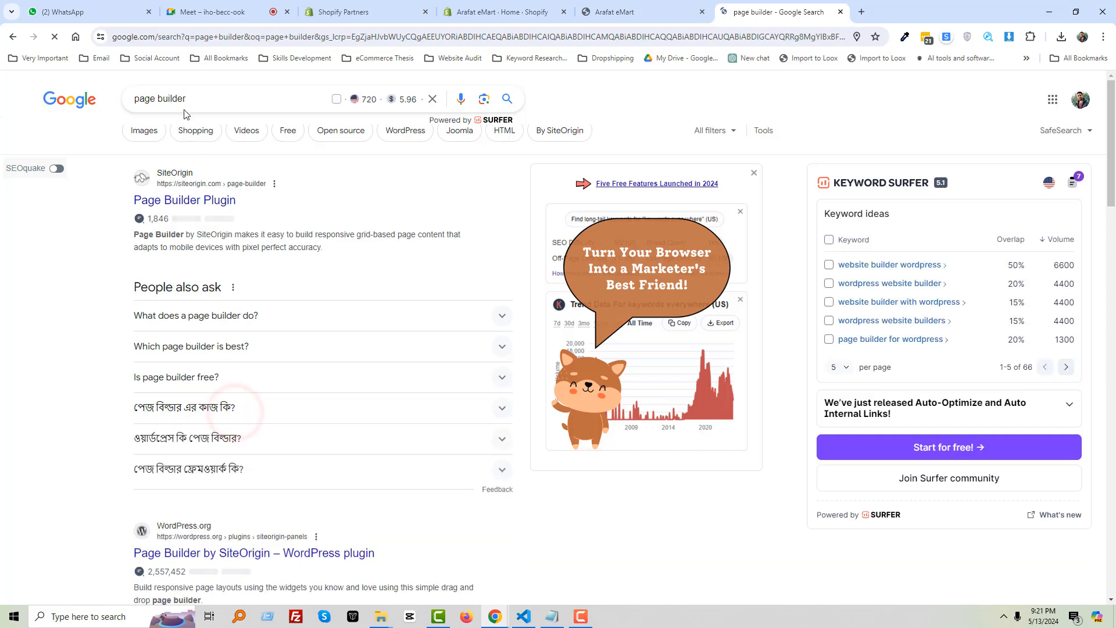
pyautogui.click(841, 12)
# Open a new blank tab and look over the Arafat eMart store page
pyautogui.click(724, 12)
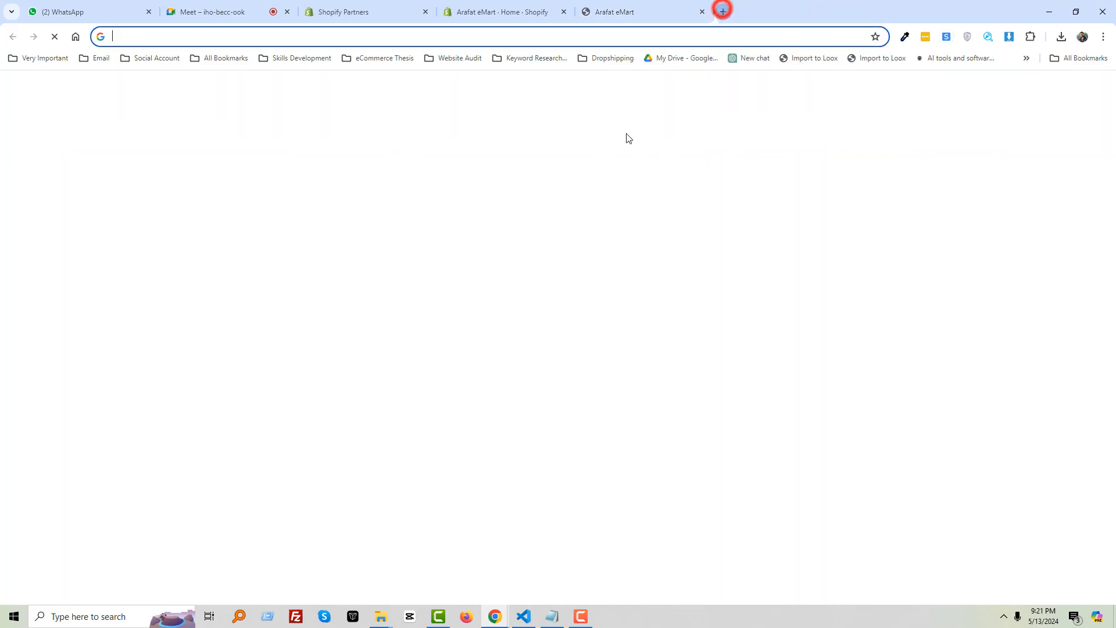
pyautogui.click(644, 8)
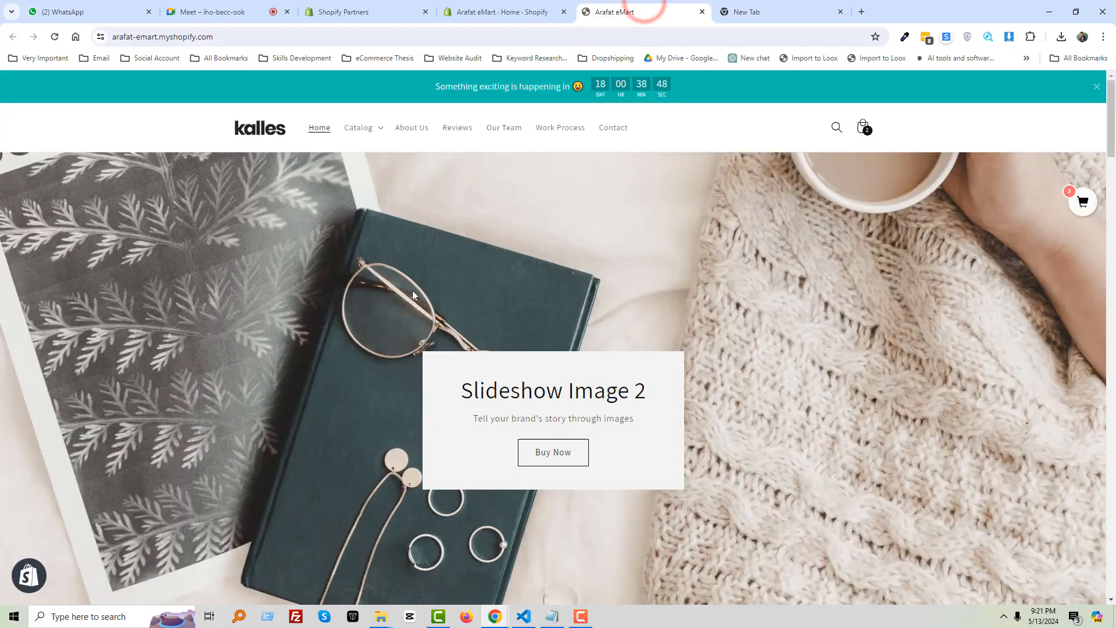
pyautogui.scroll(-15, 413, 291)
pyautogui.scroll(12, 430, 355)
pyautogui.scroll(3, 430, 355)
# Load faizaitinstitute.com in the blank tab and view its HTML source with Ctrl+U
pyautogui.click(759, 11)
pyautogui.write('faizaitinstitute.com')
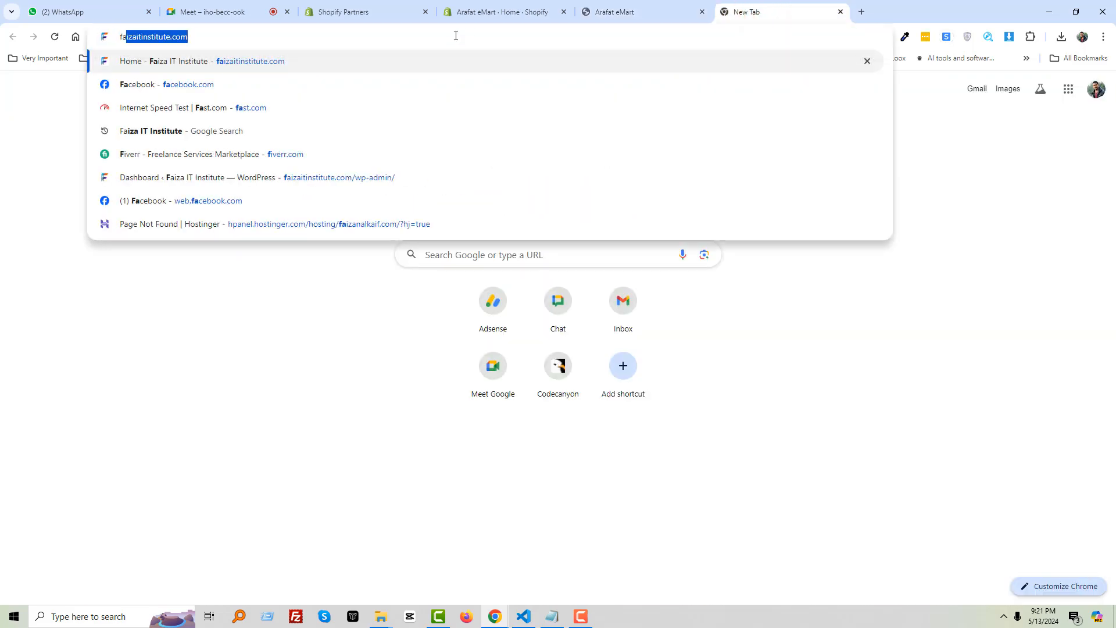
pyautogui.press('Return')
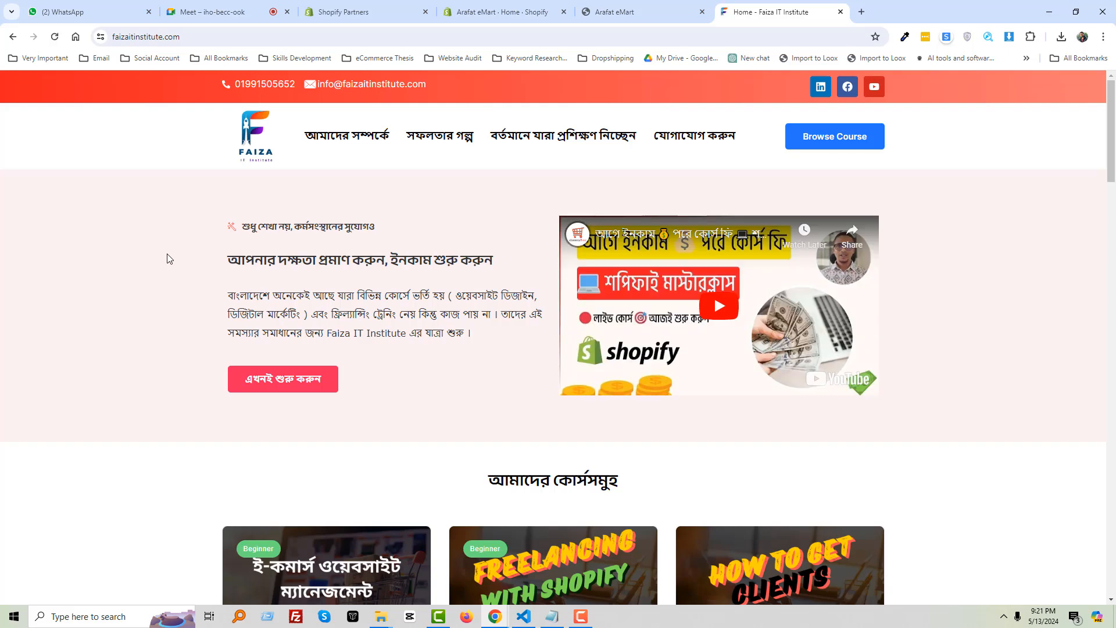
pyautogui.hotkey('ctrl', 'u')
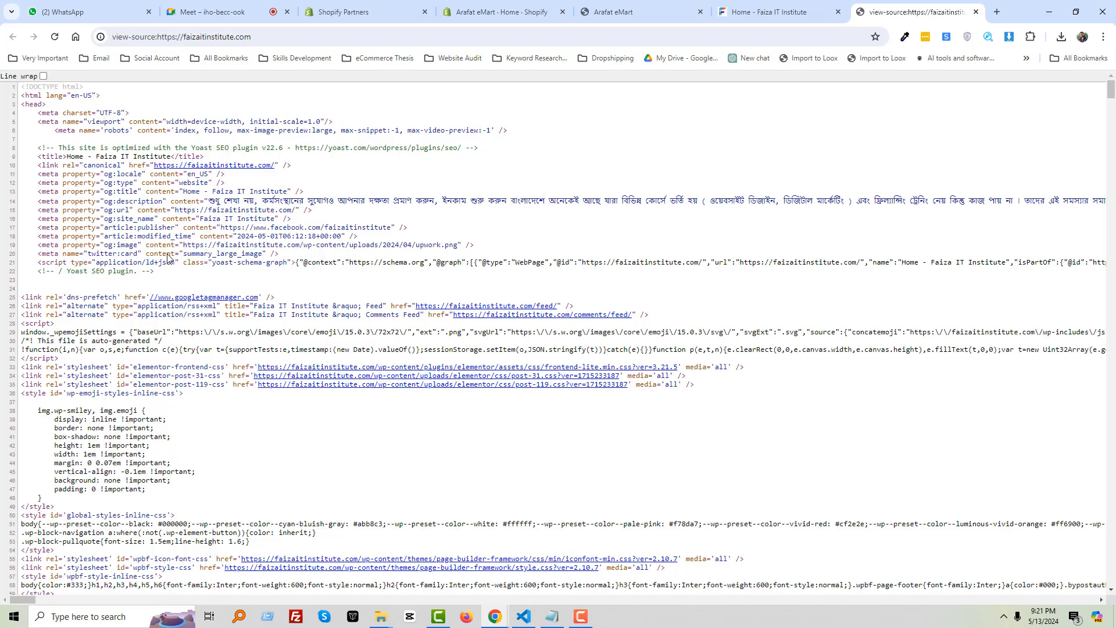
# Select all the page source, then select the আমাদের কোর্সসমূহ heading on the live homepage
pyautogui.scroll(-20, 401, 250)
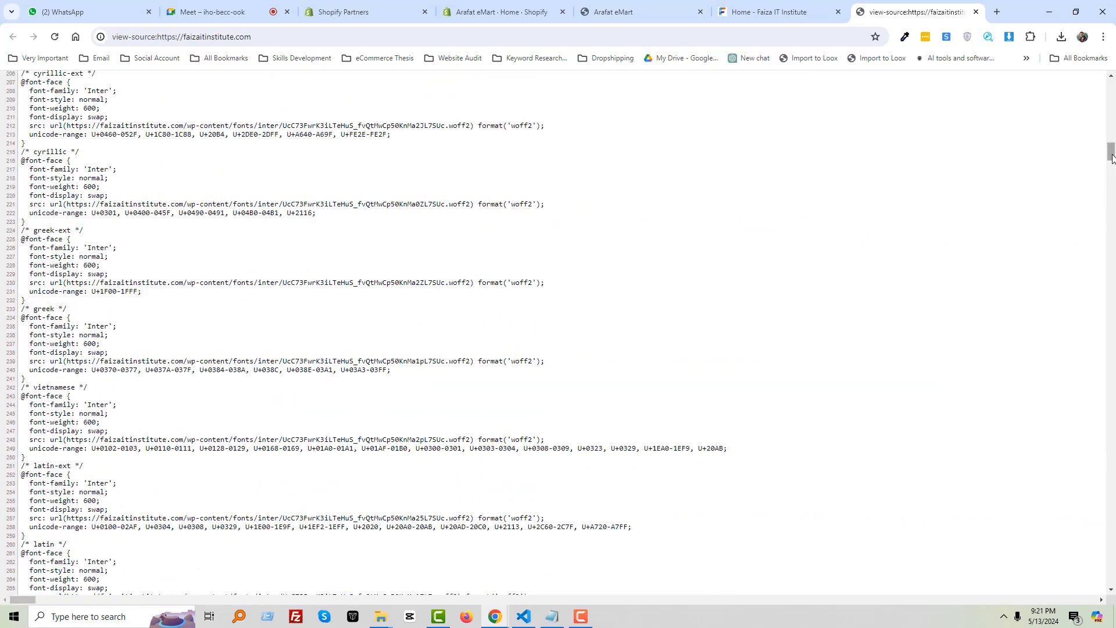
pyautogui.moveTo(1111, 159); pyautogui.dragTo(1112, 71)
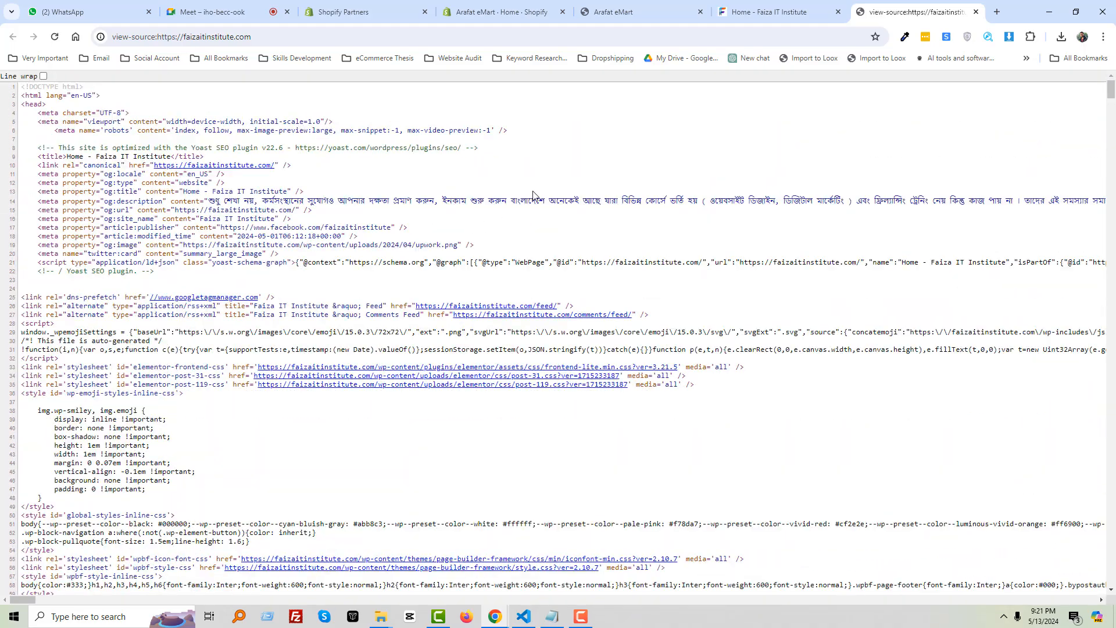
pyautogui.hotkey('ctrl', 'a')
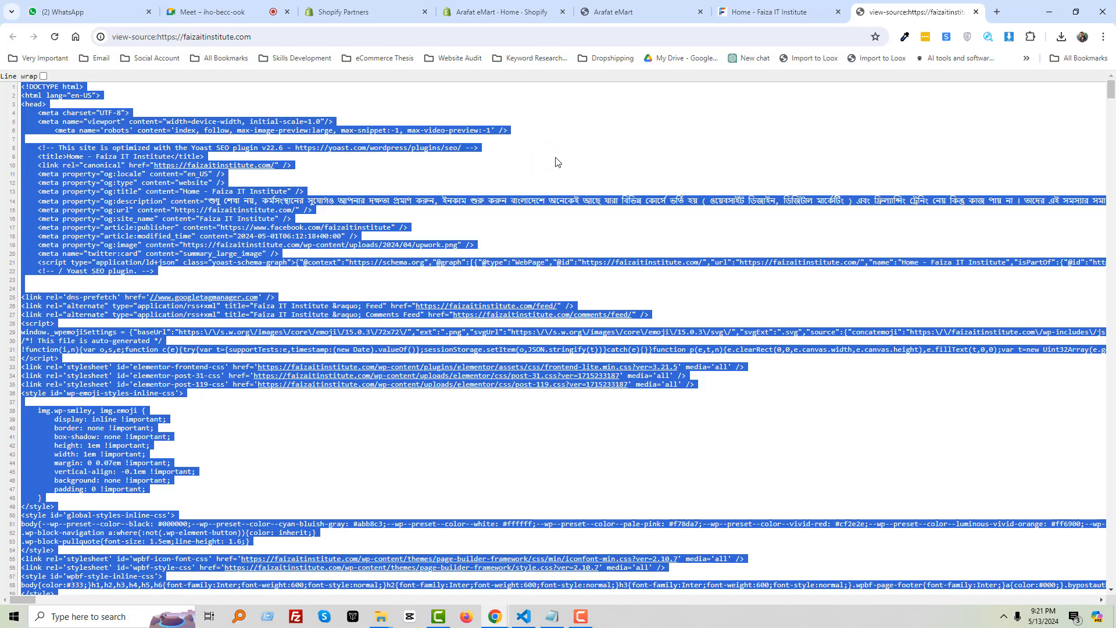
pyautogui.click(739, 2)
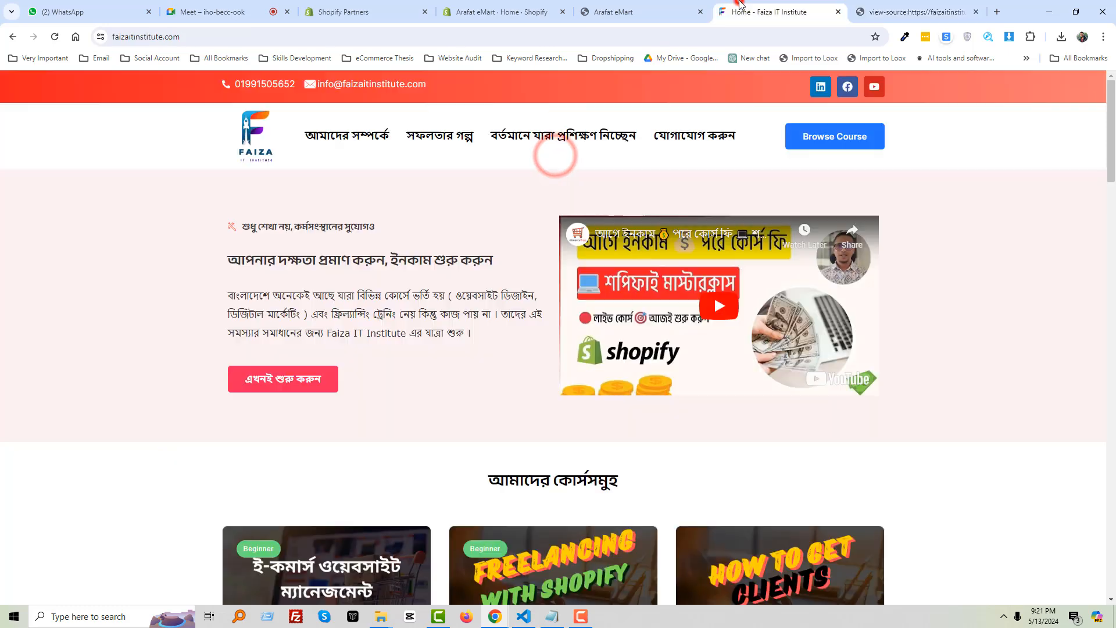
pyautogui.scroll(-3, 180, 187)
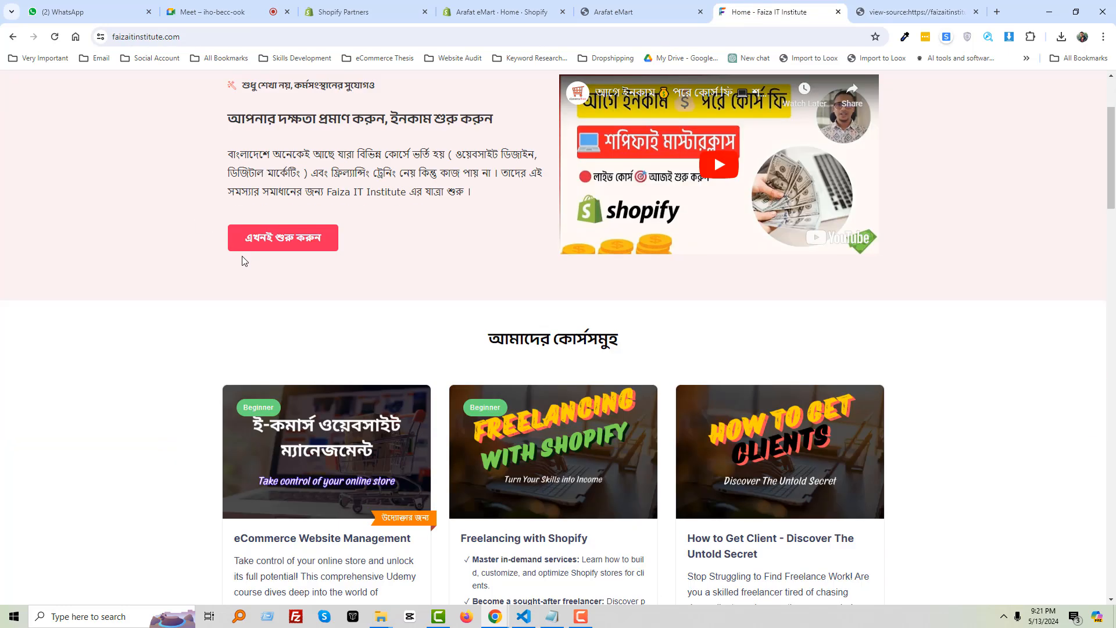
pyautogui.scroll(3, 319, 273)
pyautogui.scroll(-3, 460, 357)
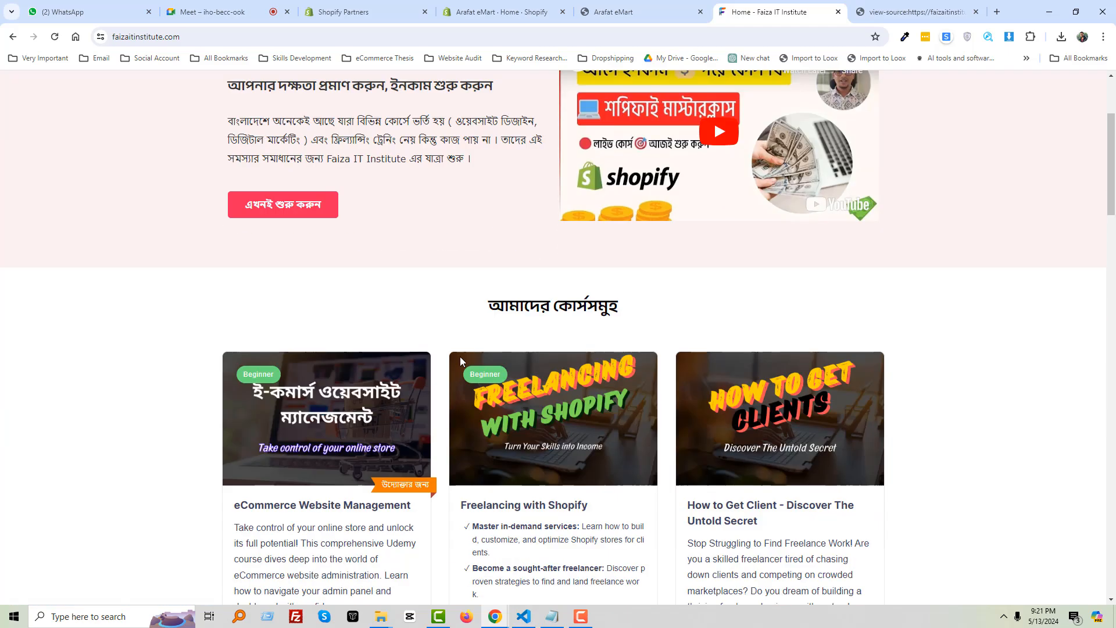
pyautogui.tripleClick(488, 306)
pyautogui.hotkey('ctrl', 'c')
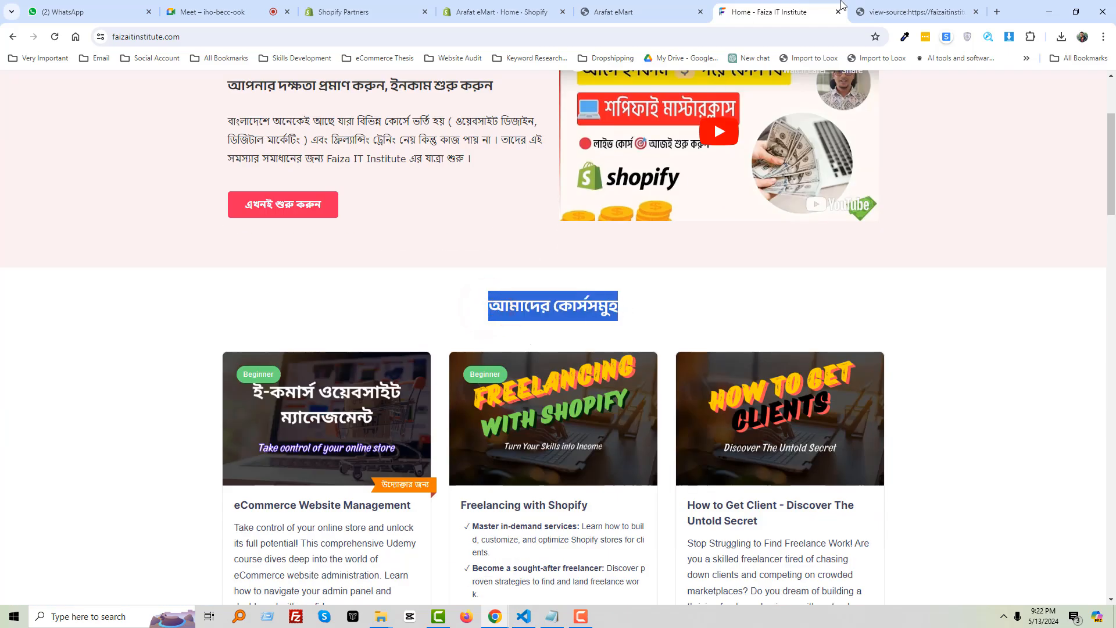
# Find the আমাদের কোর্সসমূহ heading in the page source with Ctrl+F, then close the source tab
pyautogui.click(860, 5)
pyautogui.click(660, 168)
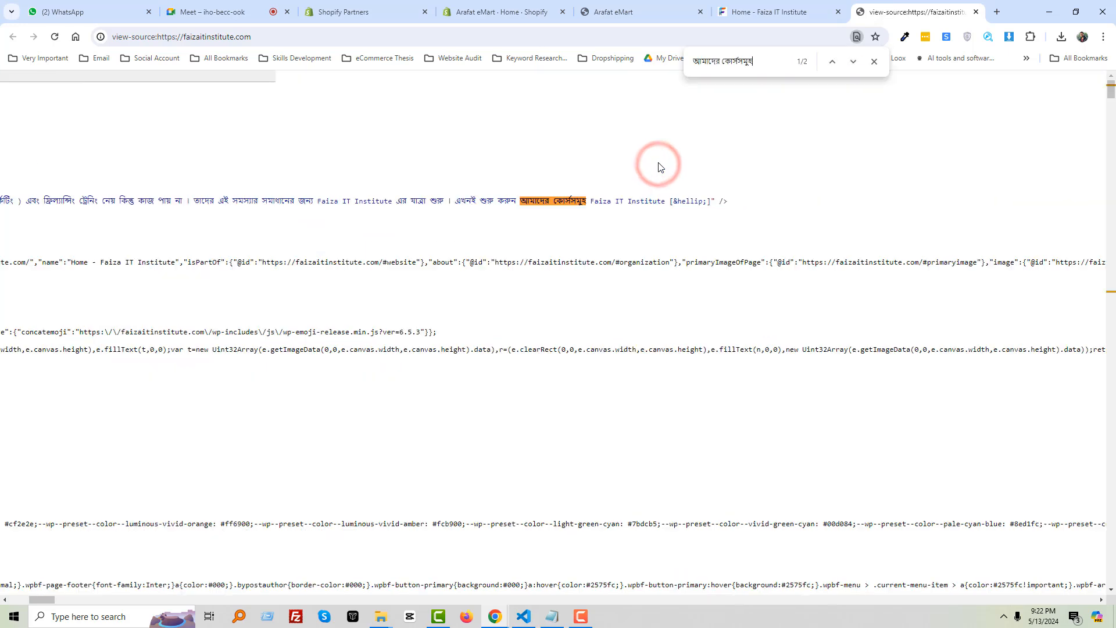
pyautogui.hotkey('ctrl', 'f')
pyautogui.hotkey('ctrl', 'v')
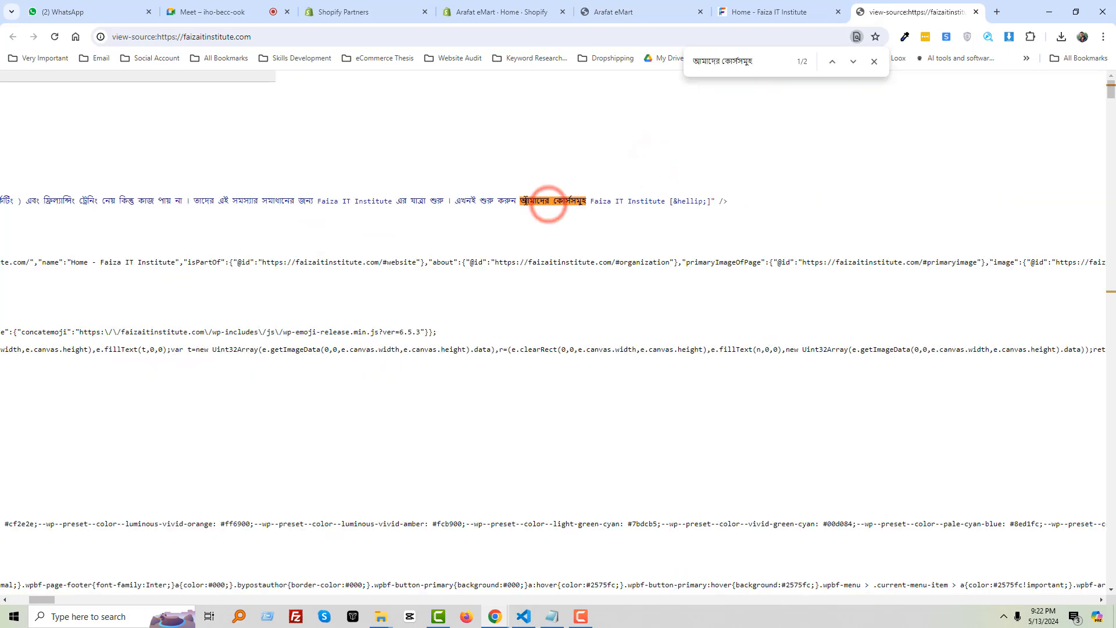
pyautogui.moveTo(517, 201); pyautogui.dragTo(590, 201)
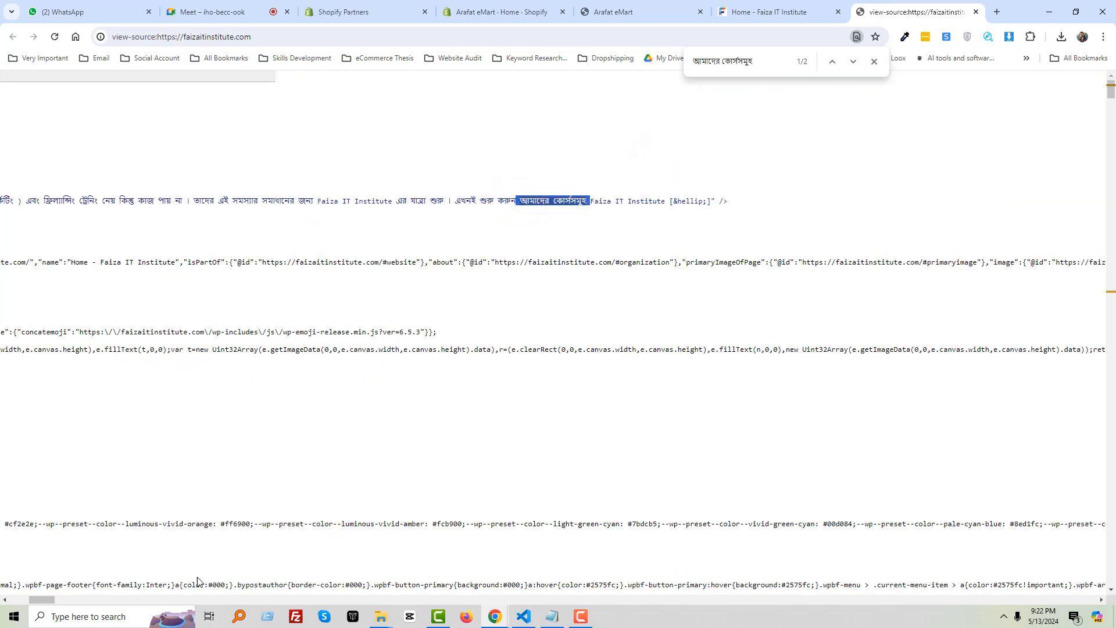
pyautogui.moveTo(41, 604); pyautogui.dragTo(2, 601)
pyautogui.scroll(-18, 252, 403)
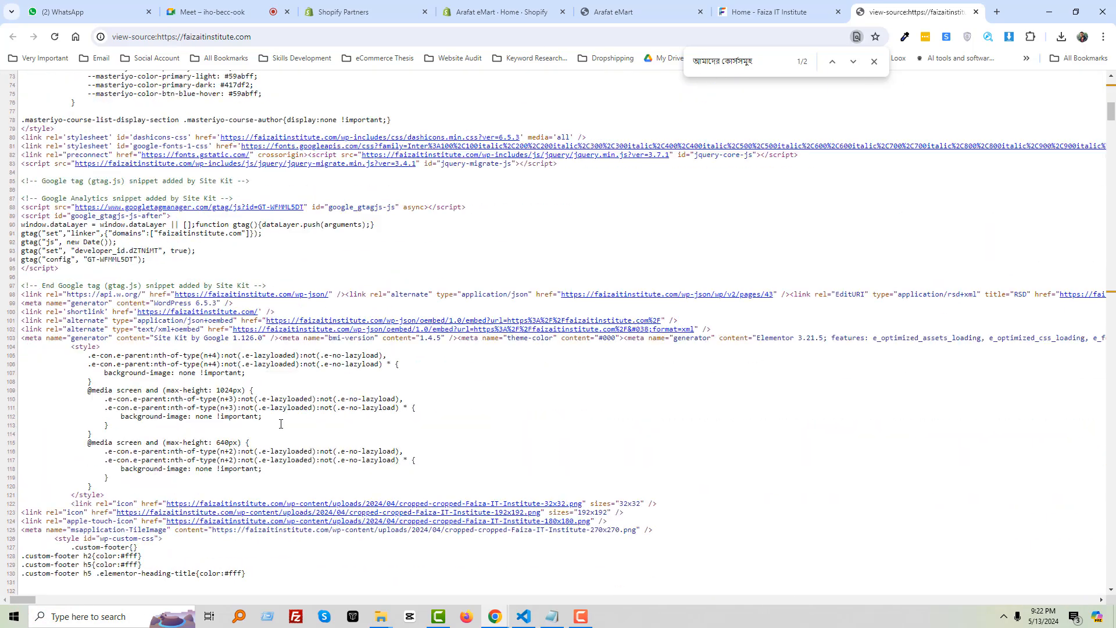
pyautogui.click(765, 62)
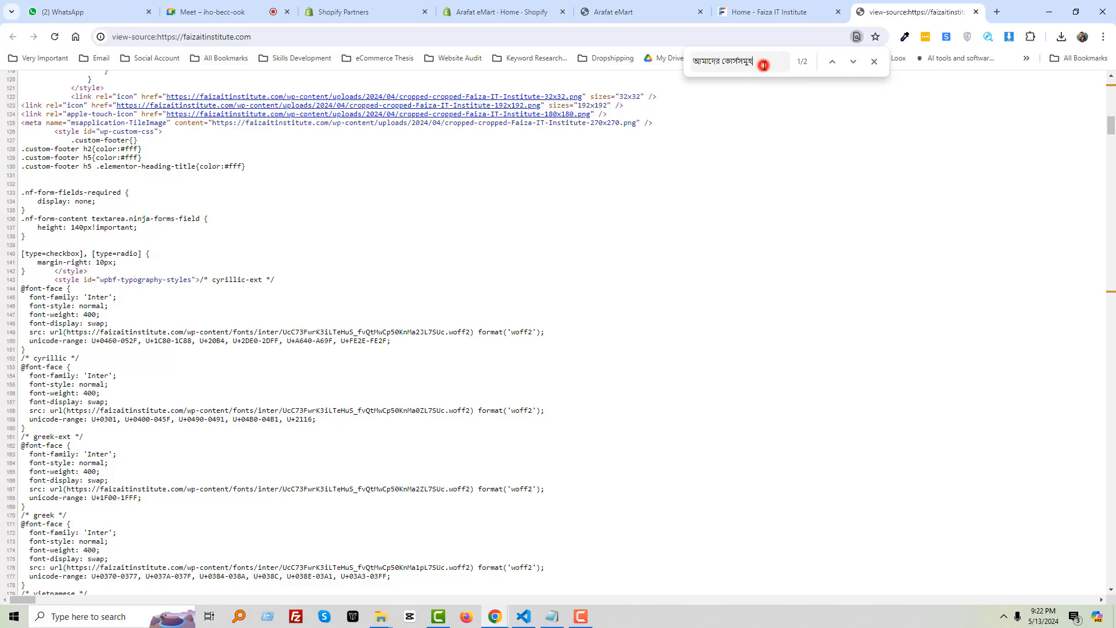
pyautogui.click(977, 13)
pyautogui.click(30, 381)
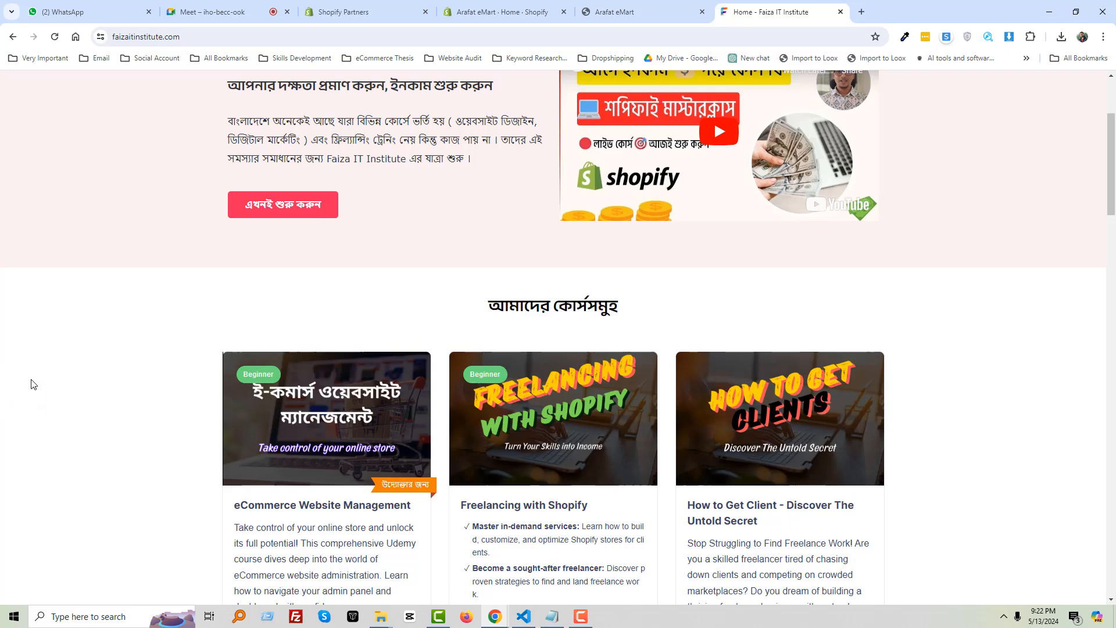
# Scroll the Faiza page up and return to the Arafat eMart storefront, scrolled back to its top
pyautogui.scroll(3, 33, 384)
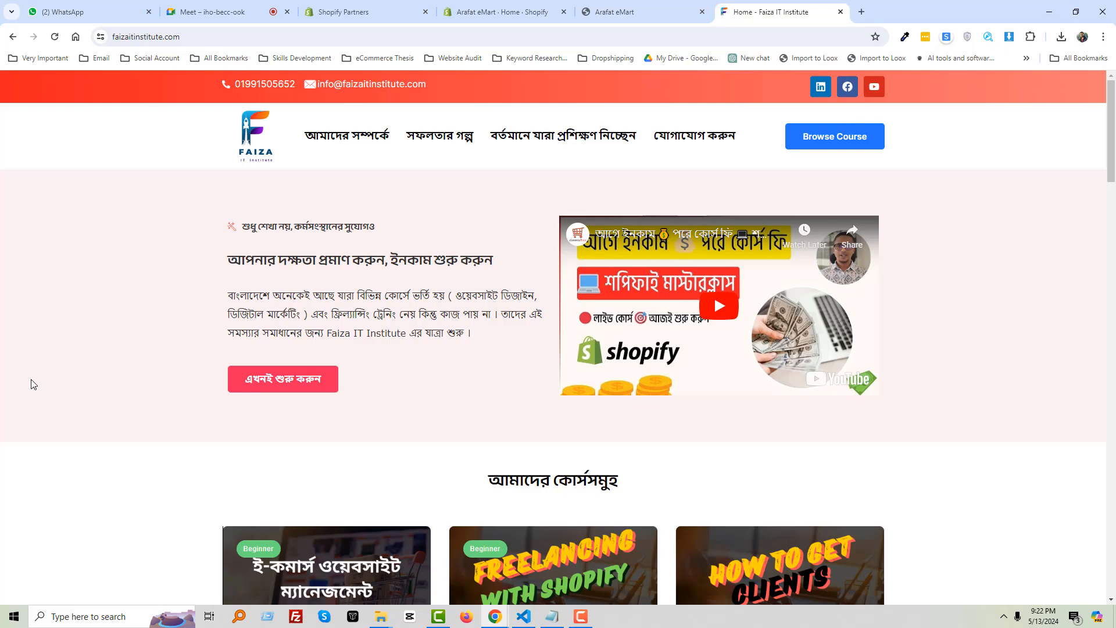
pyautogui.click(602, 13)
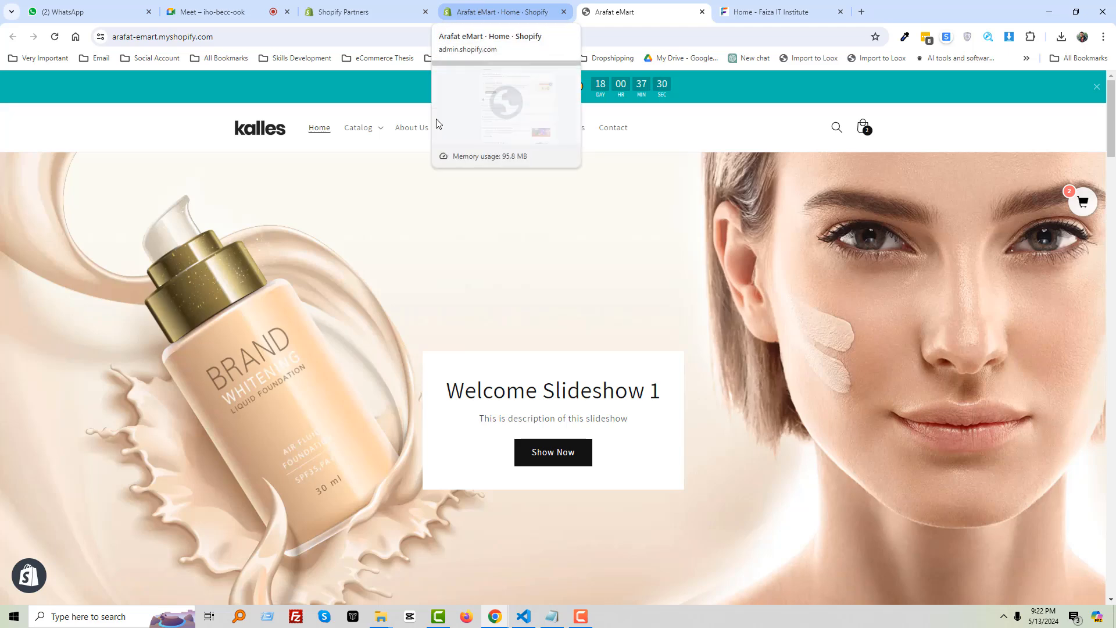
pyautogui.scroll(-15, 330, 301)
pyautogui.scroll(15, 332, 303)
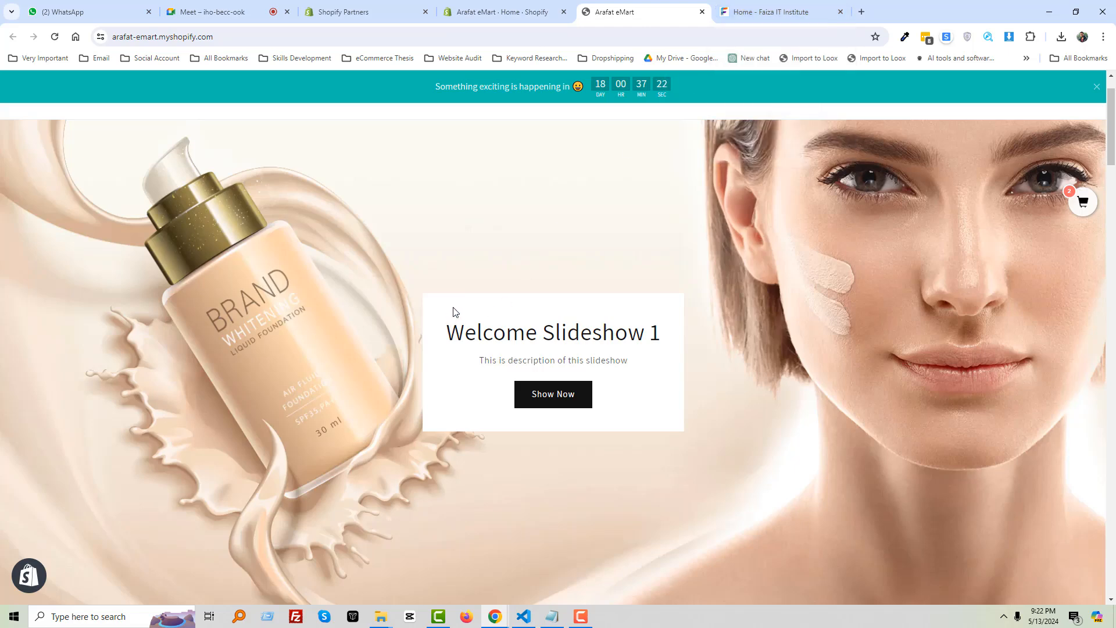
pyautogui.scroll(1, 455, 312)
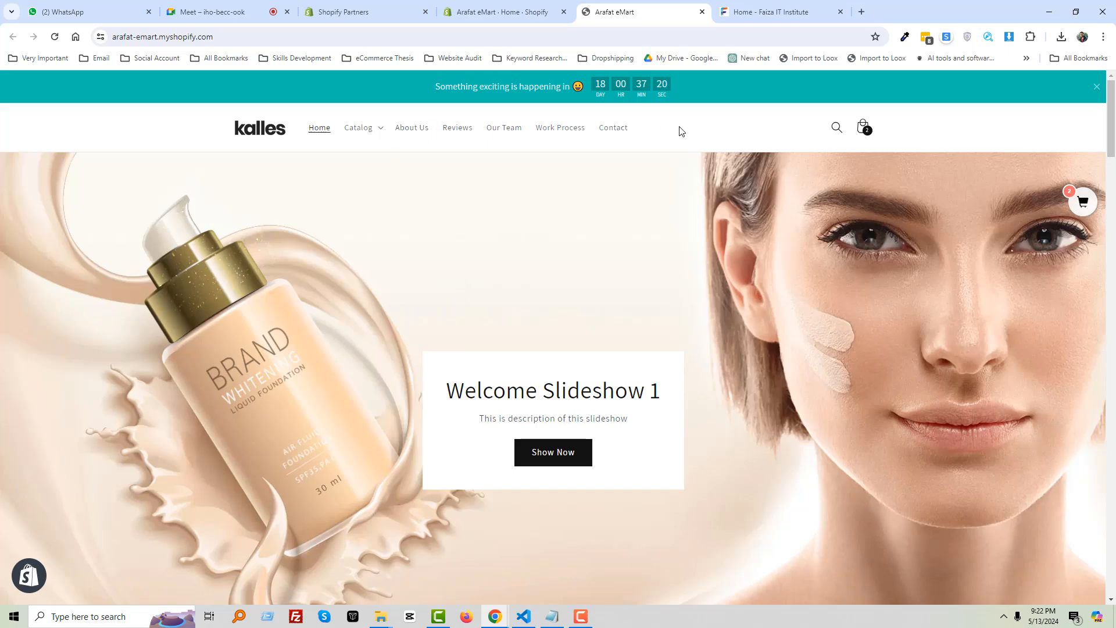
# Take a region screenshot of the Kalles header and menu
pyautogui.press('Print')
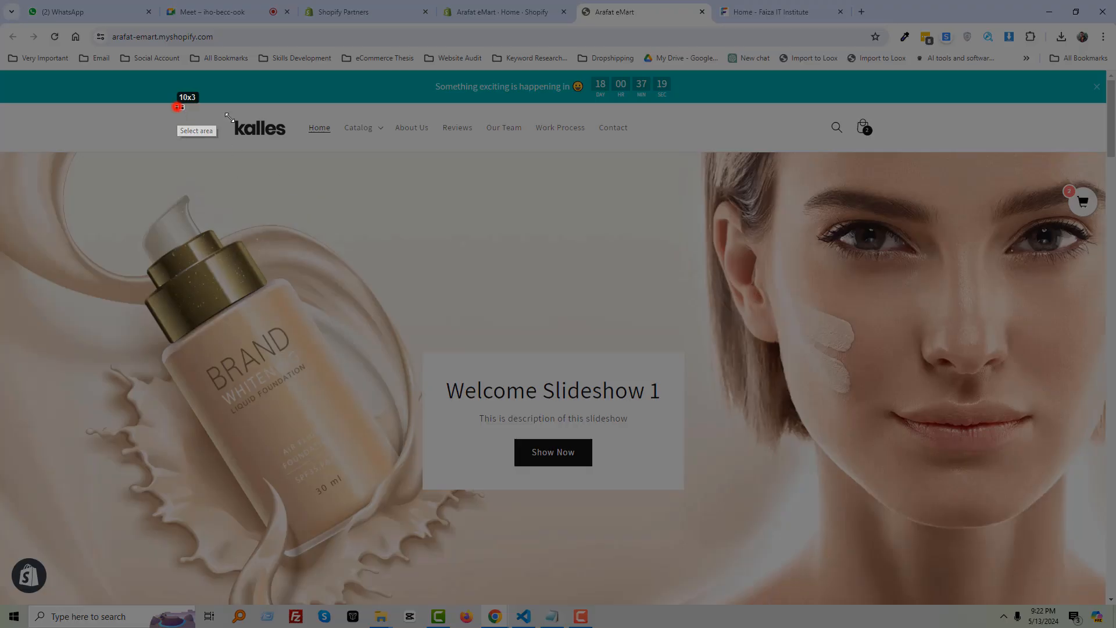
pyautogui.moveTo(177, 107); pyautogui.dragTo(678, 157)
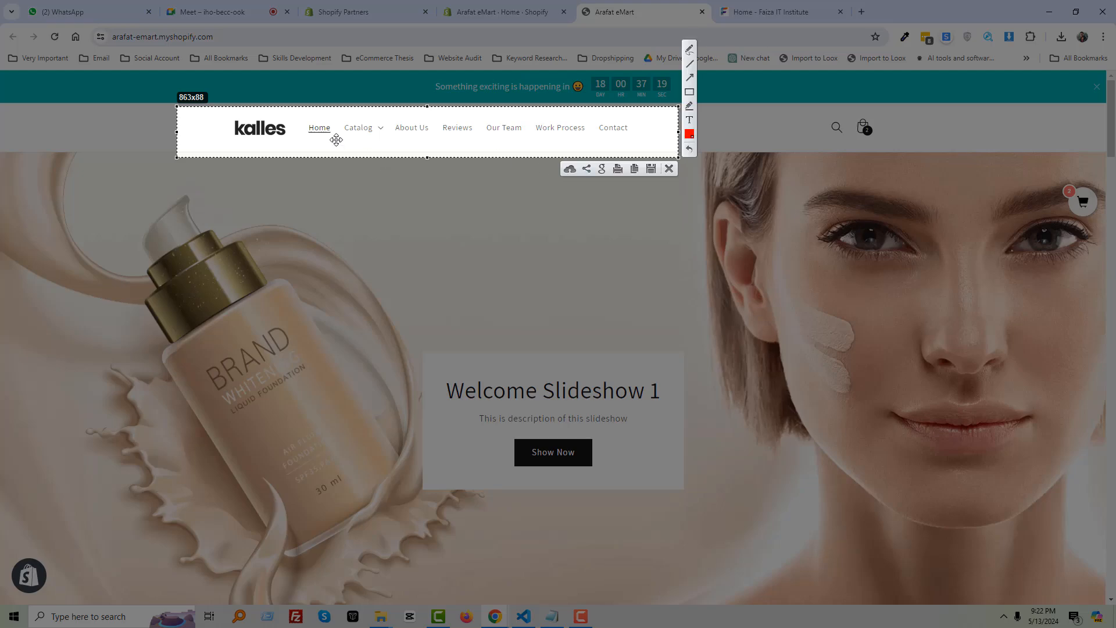
pyautogui.press('Escape')
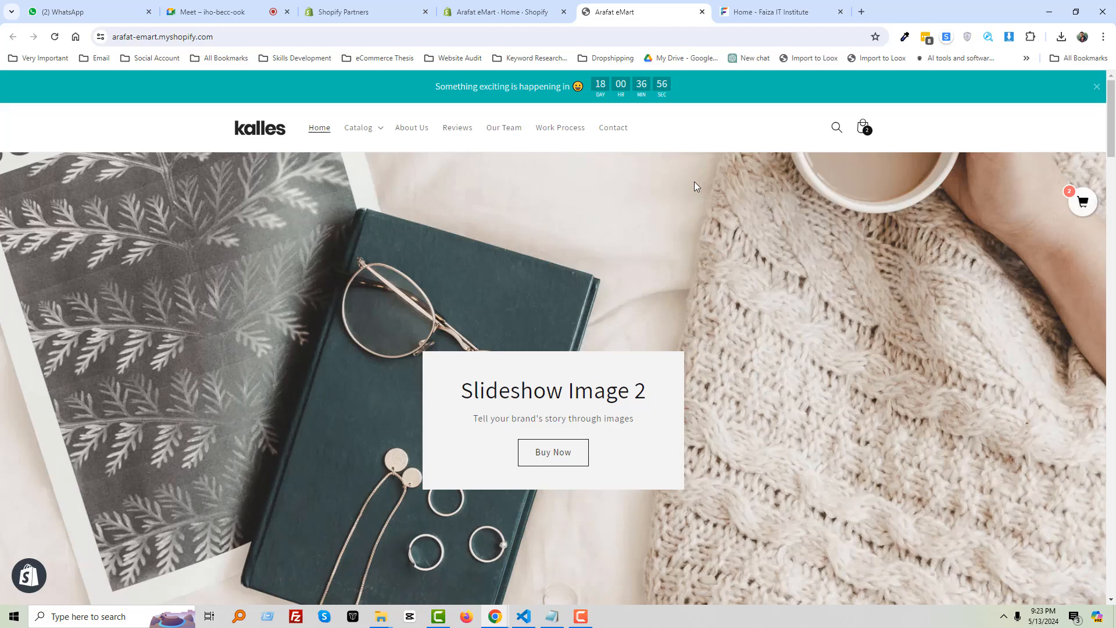
# Reload the store home page and scroll down to the Our Best Selling products
pyautogui.click(194, 125)
pyautogui.moveTo(254, 131); pyautogui.dragTo(954, 135)
pyautogui.moveTo(863, 126); pyautogui.dragTo(108, 124)
pyautogui.moveTo(506, 76); pyautogui.dragTo(364, 249)
pyautogui.scroll(-10, 480, 204)
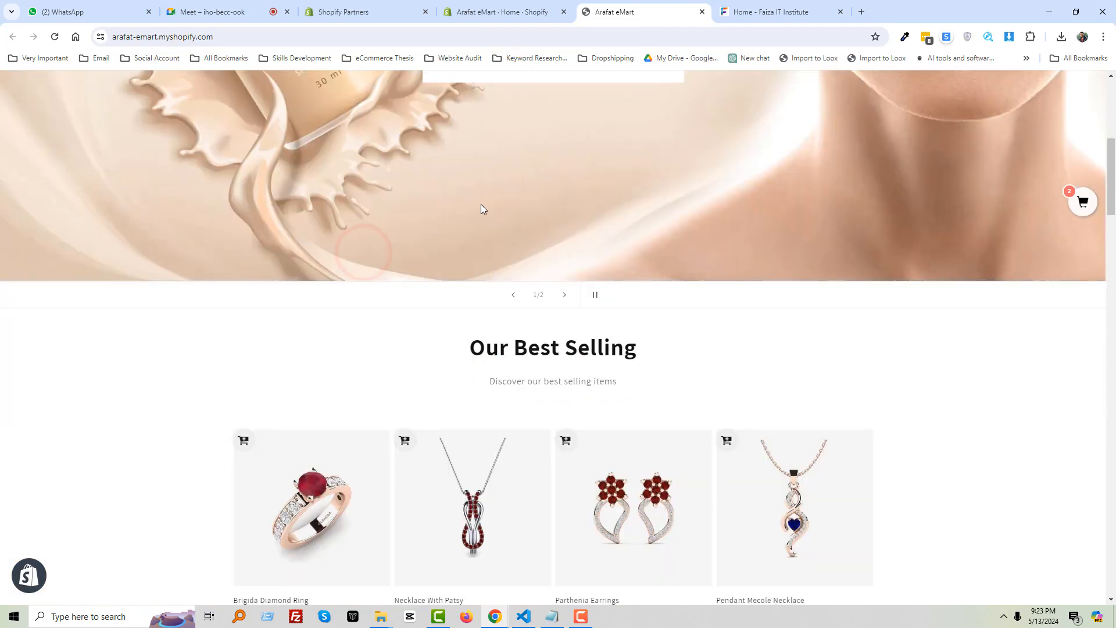
# In the Shopify admin, open the current Dawn theme in the theme customizer
pyautogui.click(515, 11)
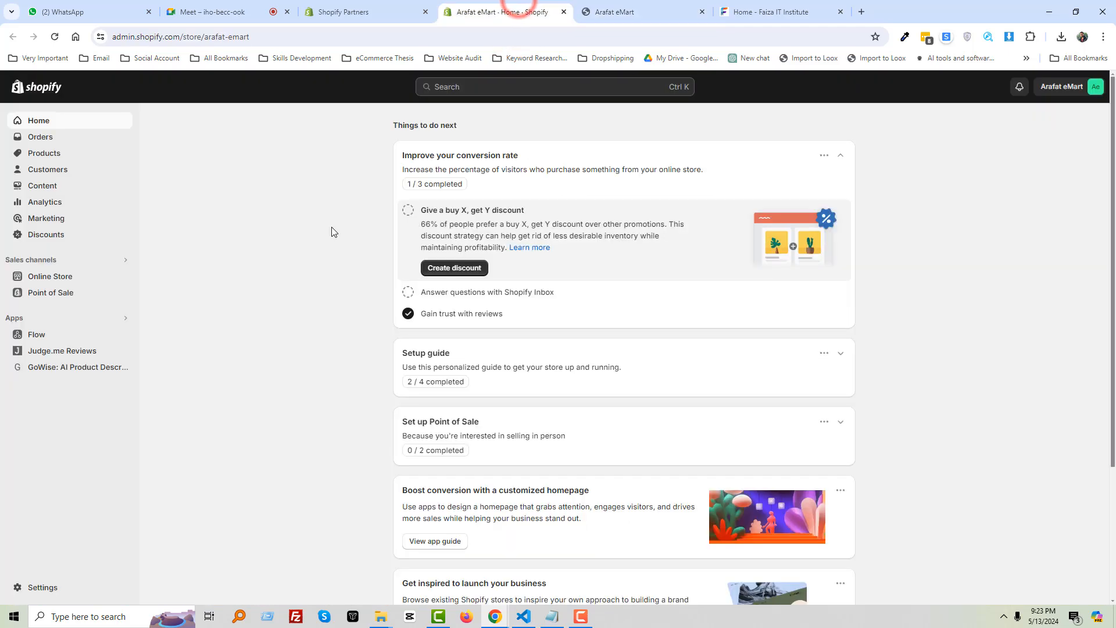
pyautogui.click(67, 276)
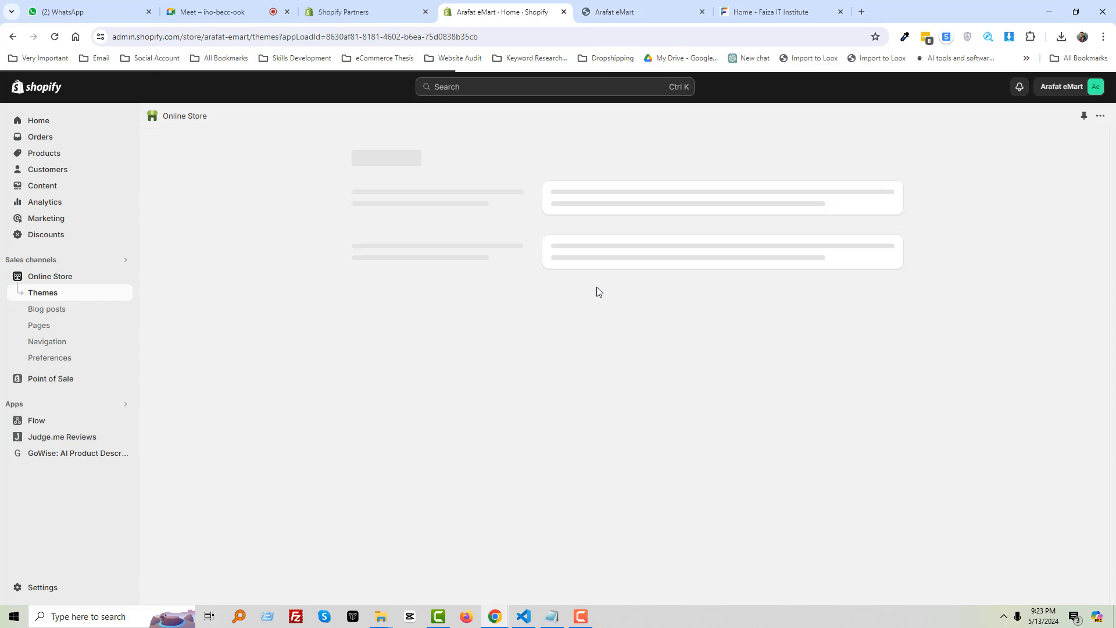
pyautogui.click(845, 401)
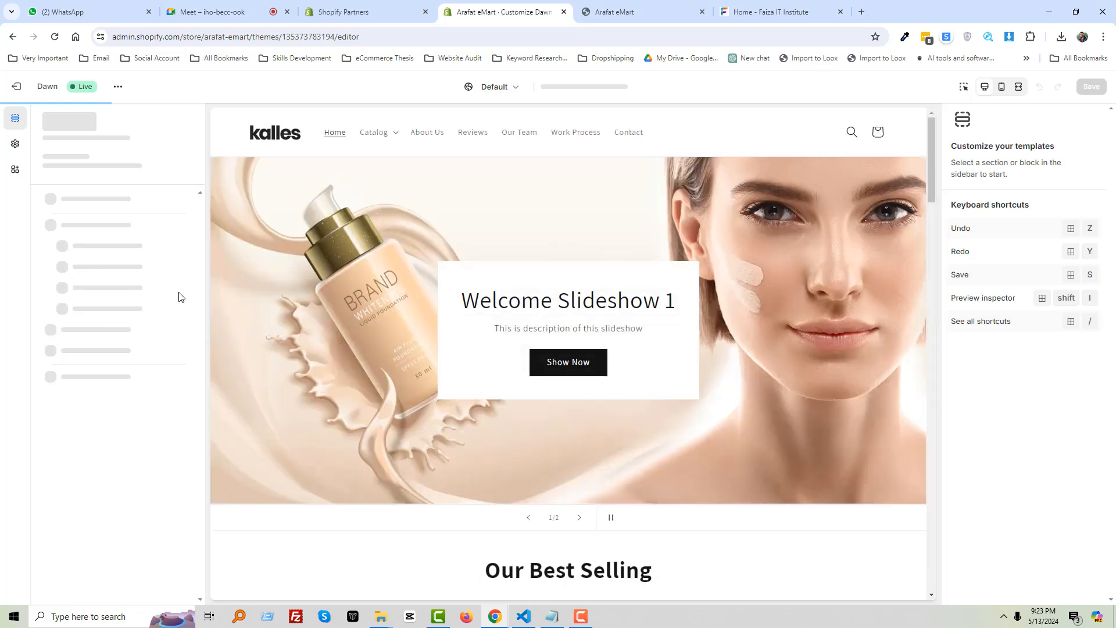
# Scroll through the theme preview, then exit back to the Themes page
pyautogui.scroll(-5, 483, 431)
pyautogui.scroll(-8, 487, 455)
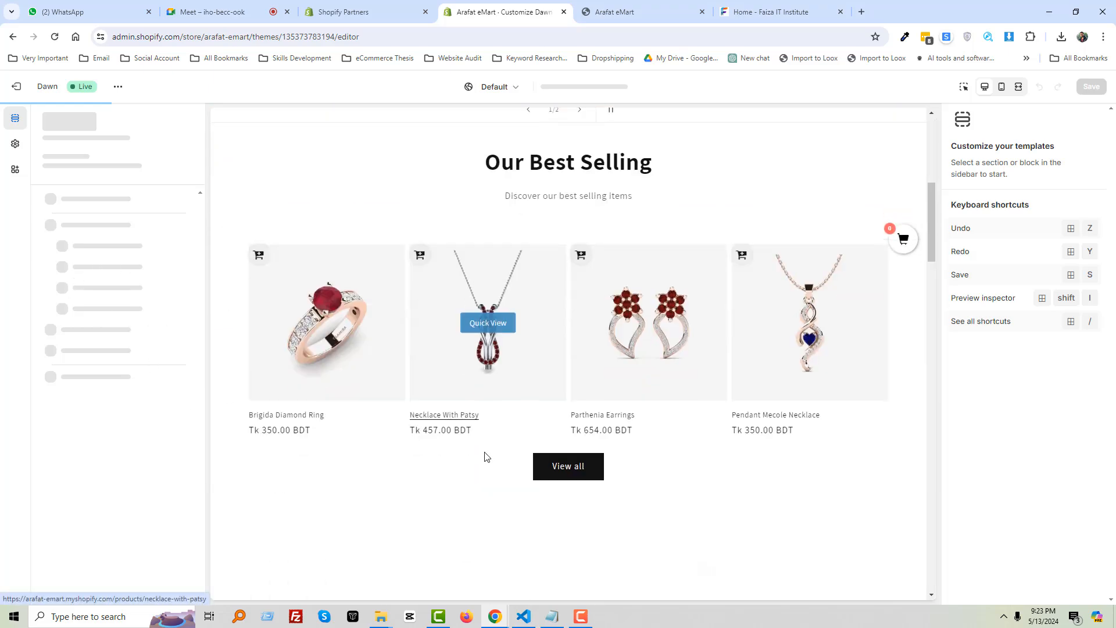
pyautogui.scroll(12, 429, 447)
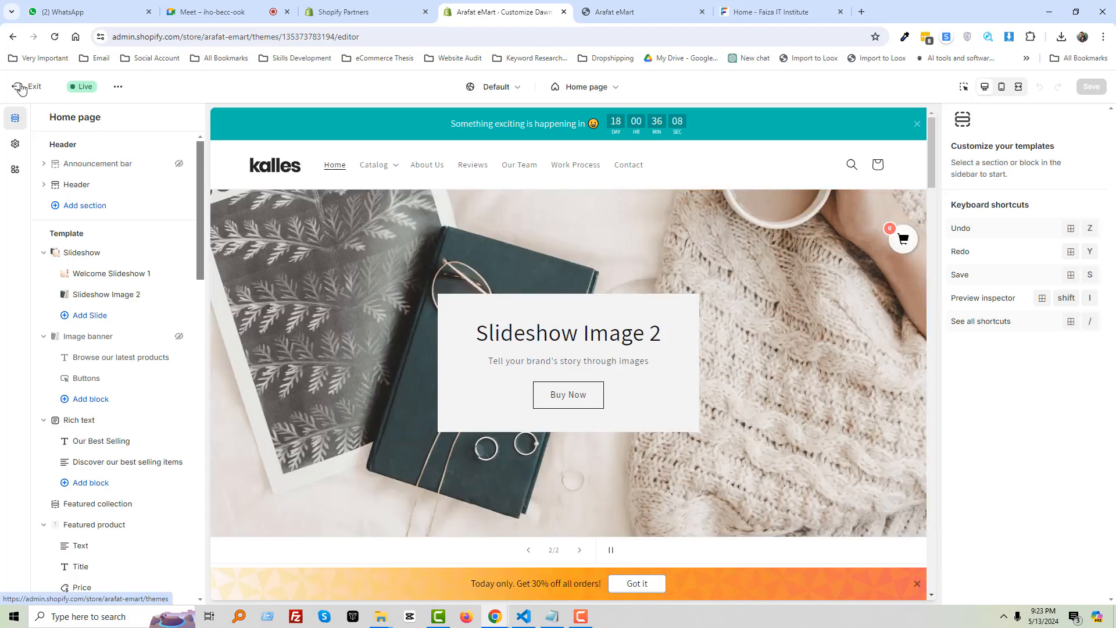
pyautogui.click(21, 88)
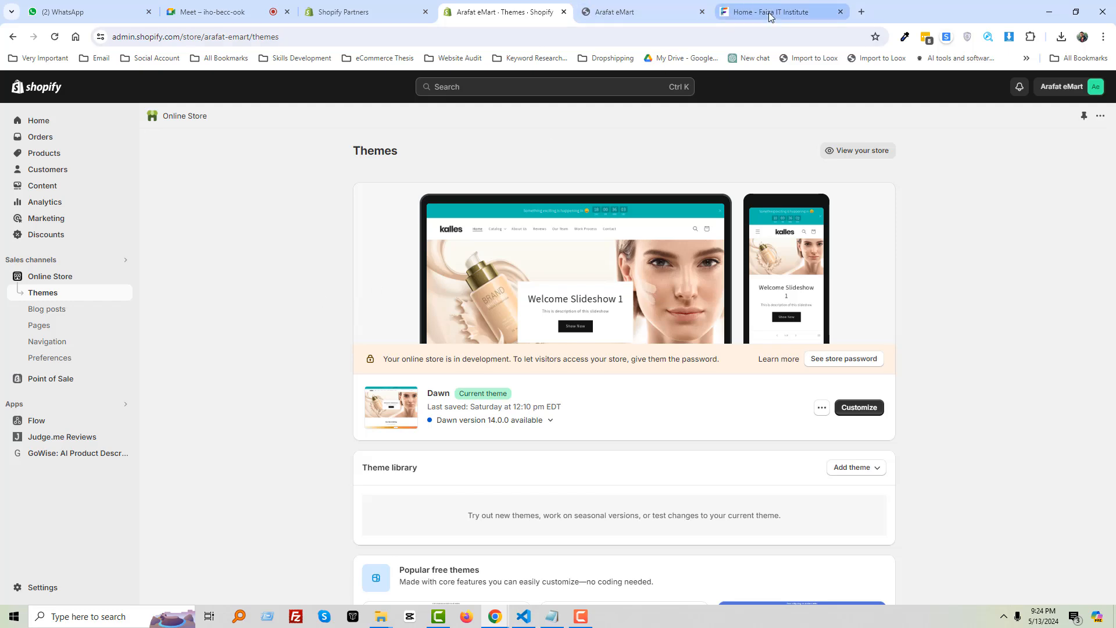
# Switch to the Google Meet call showing its six participants
pyautogui.click(209, 13)
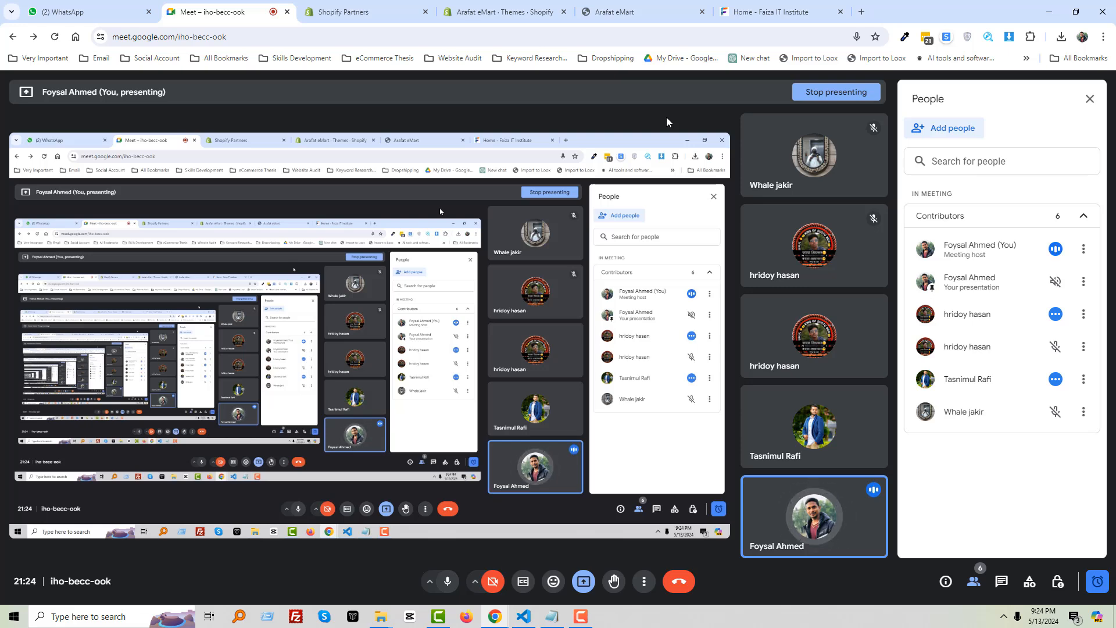
# Briefly visit the Faiza IT Institute tab and Meet, then switch to the Shopify Partners stores list
pyautogui.click(750, 12)
pyautogui.click(83, 305)
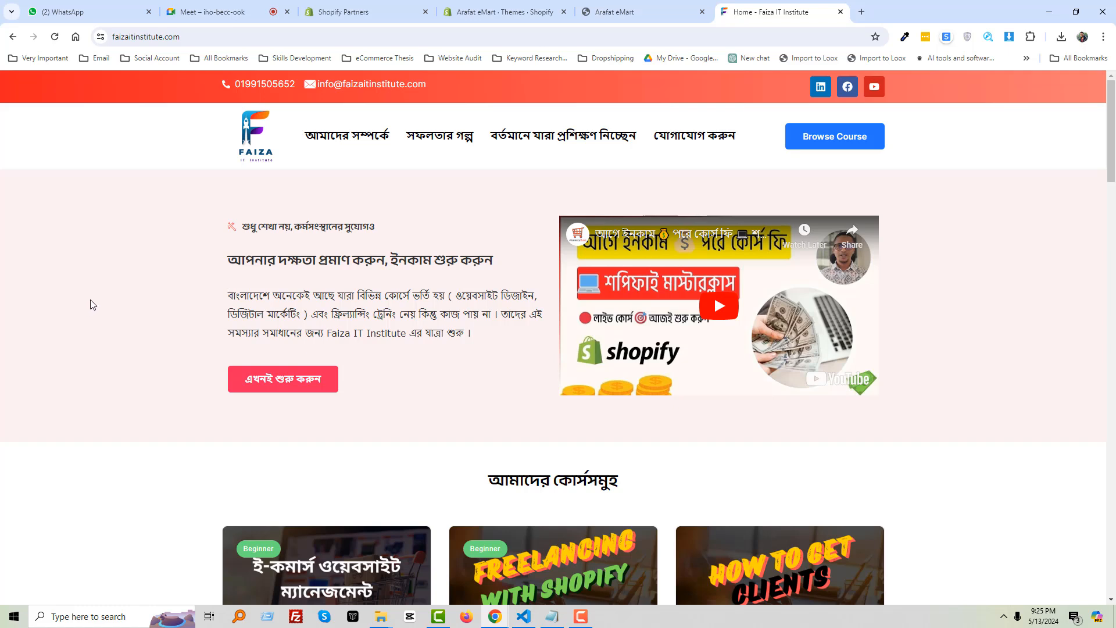
pyautogui.click(218, 11)
pyautogui.click(349, 12)
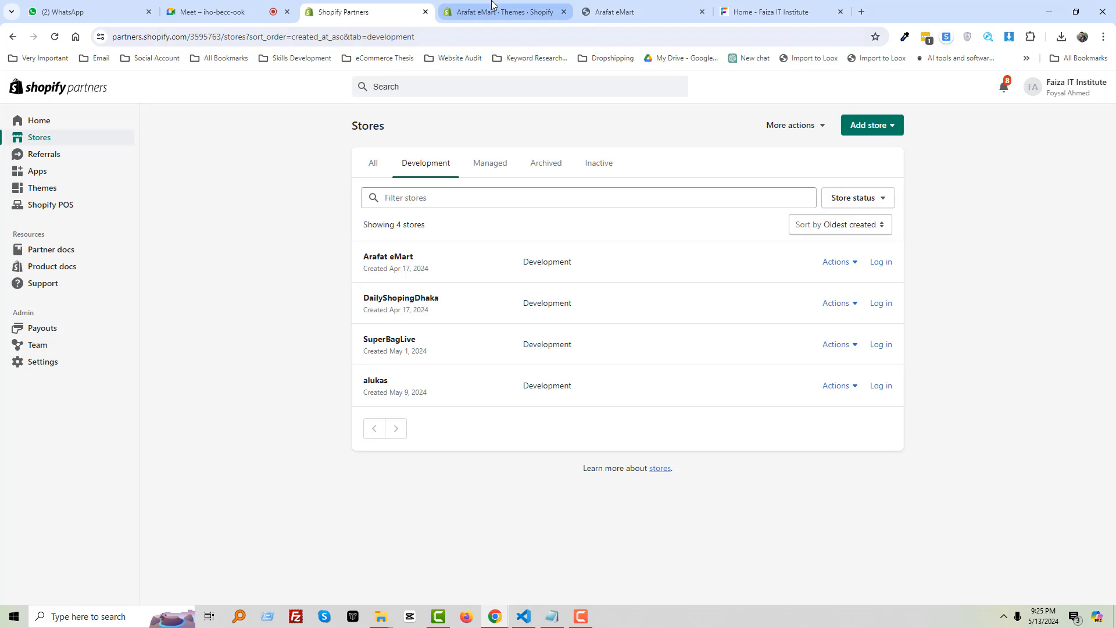
# Open a new tab, type 'up', discard it, and return to the Arafat eMart Themes tab
pyautogui.moveTo(491, 5)
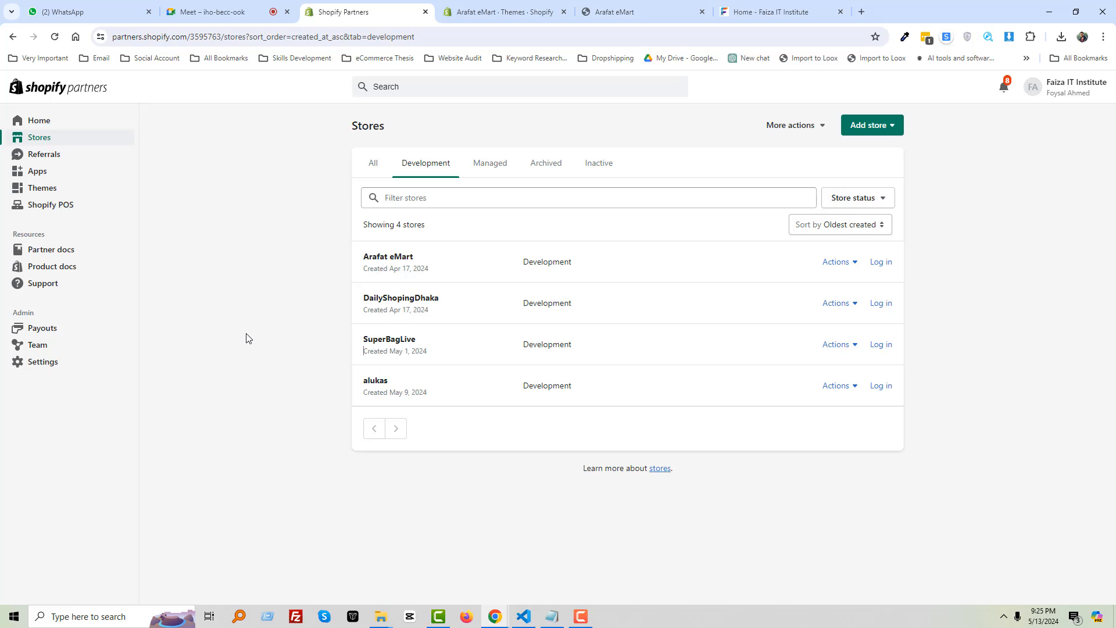
pyautogui.click(863, 10)
pyautogui.click(371, 38)
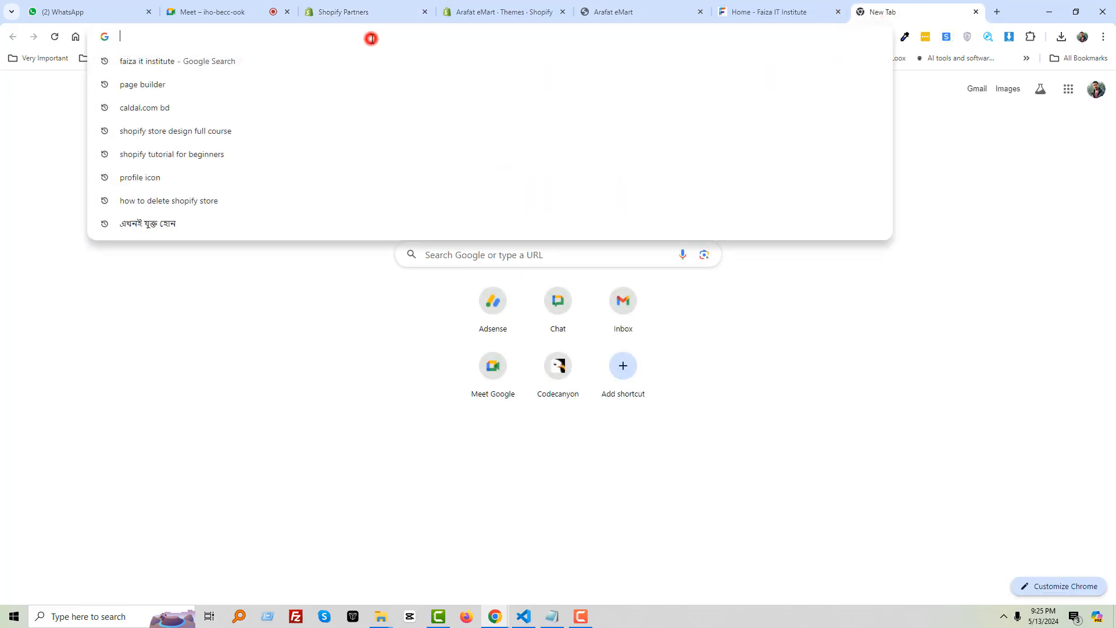
pyautogui.write('u')
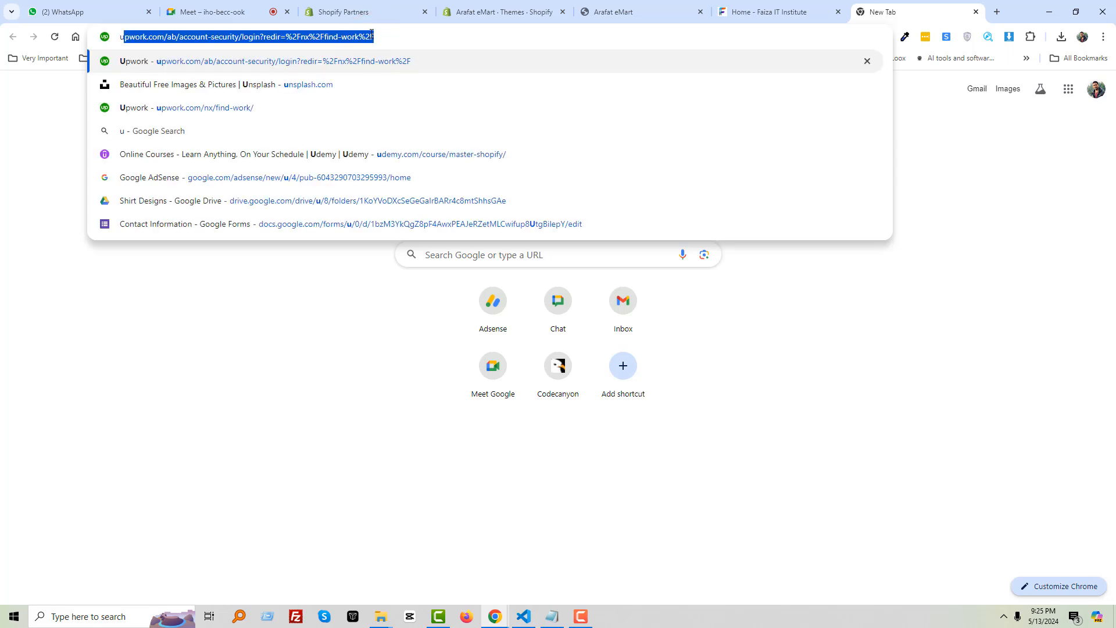
pyautogui.write('p')
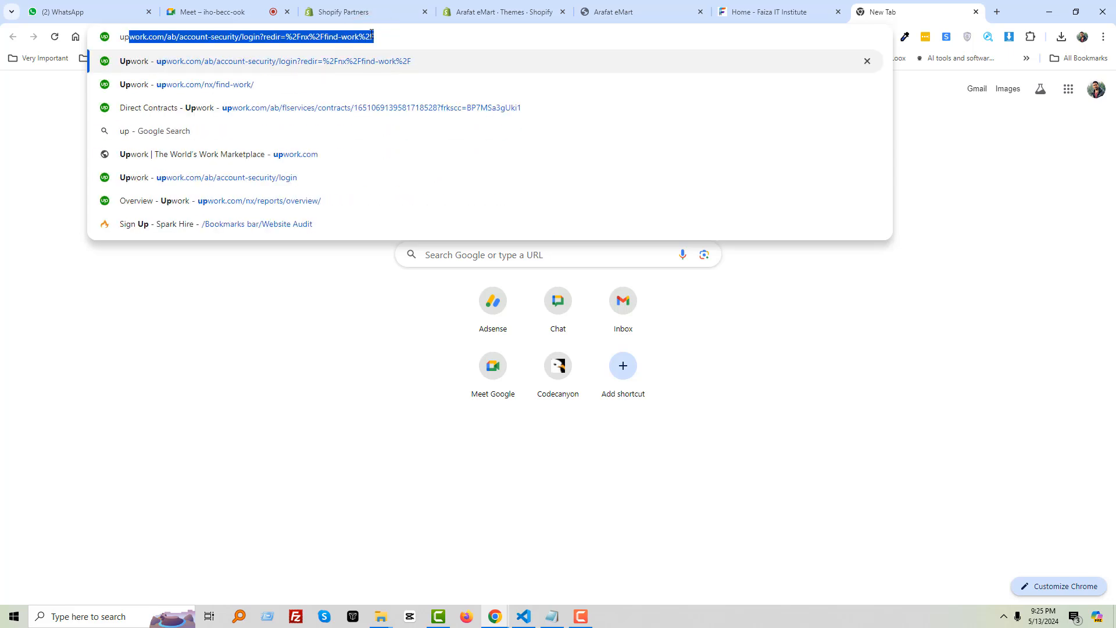
pyautogui.click(975, 12)
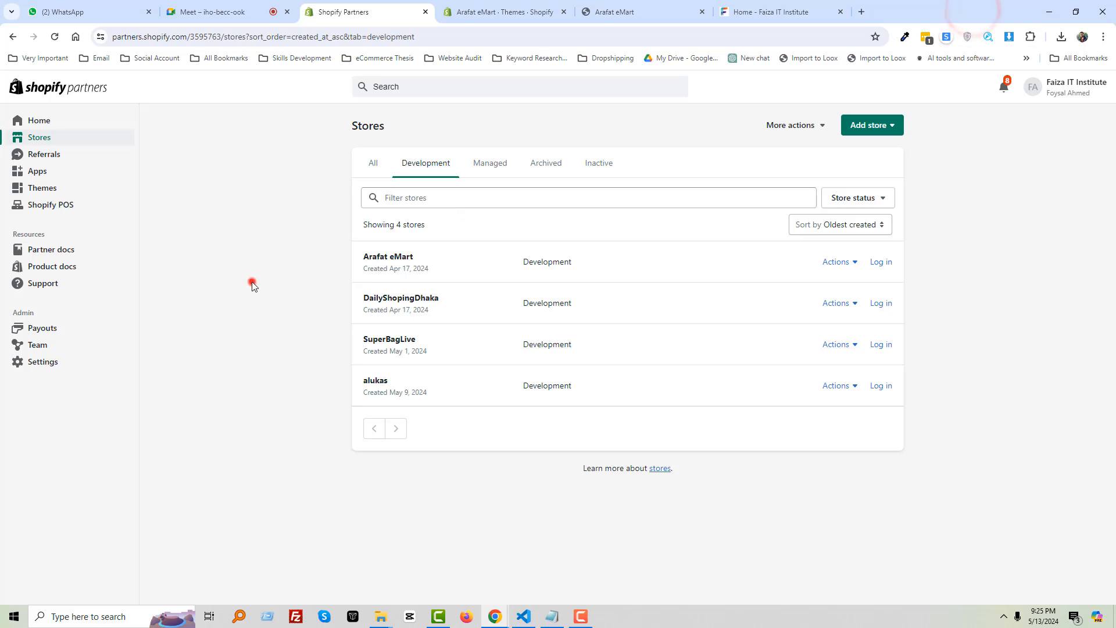
pyautogui.click(252, 282)
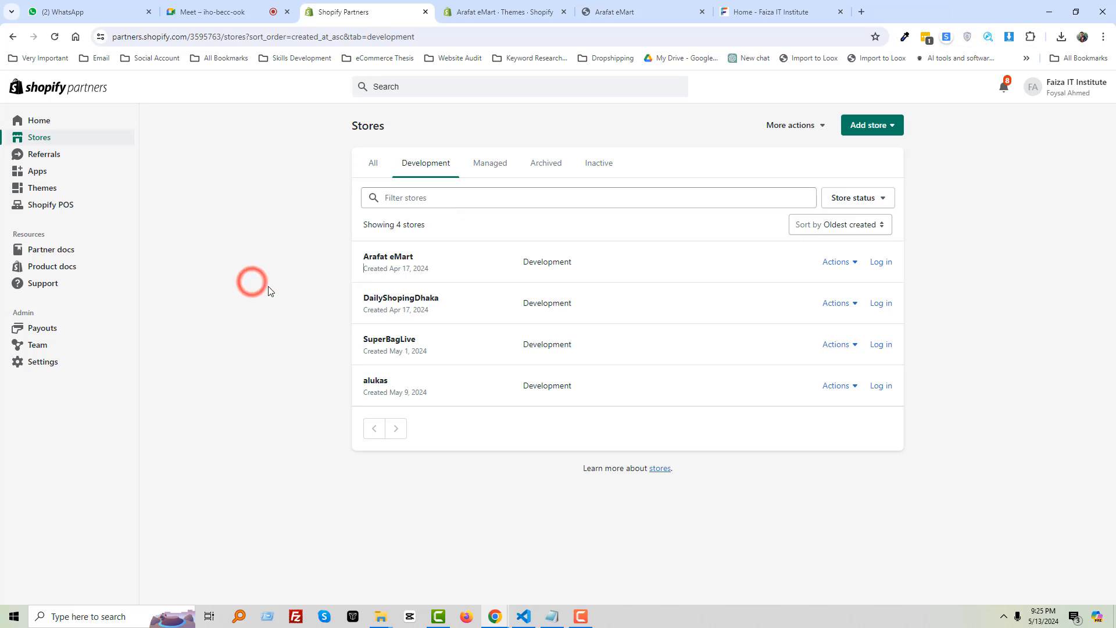
pyautogui.click(492, 6)
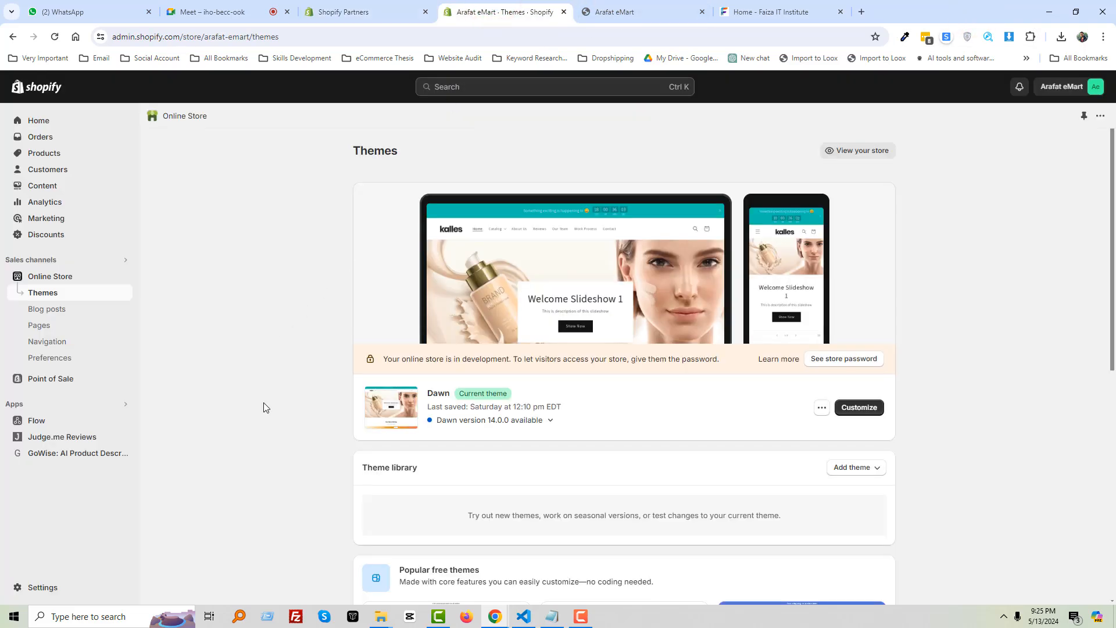
# Go from Apps to All recommended apps and open the Shopify App Store home page
pyautogui.click(64, 404)
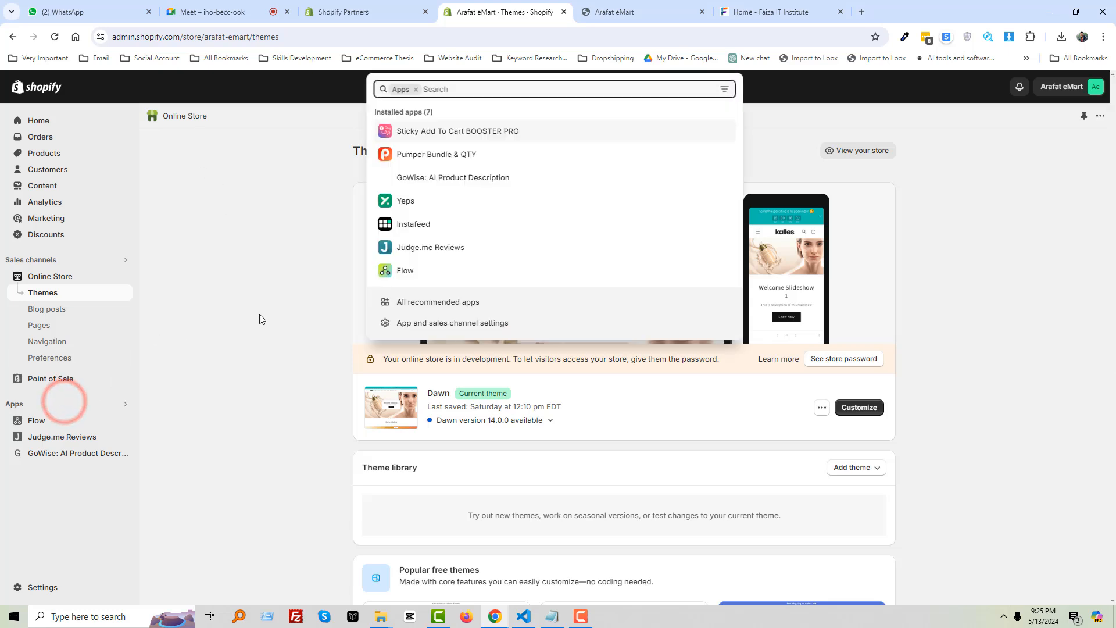
pyautogui.click(446, 303)
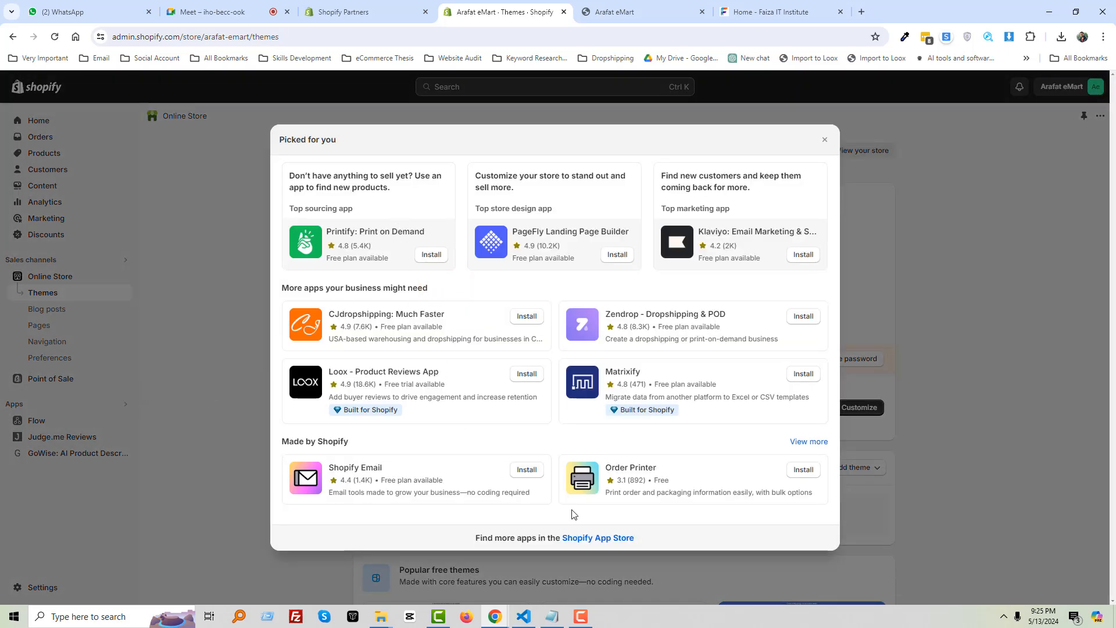
pyautogui.click(608, 538)
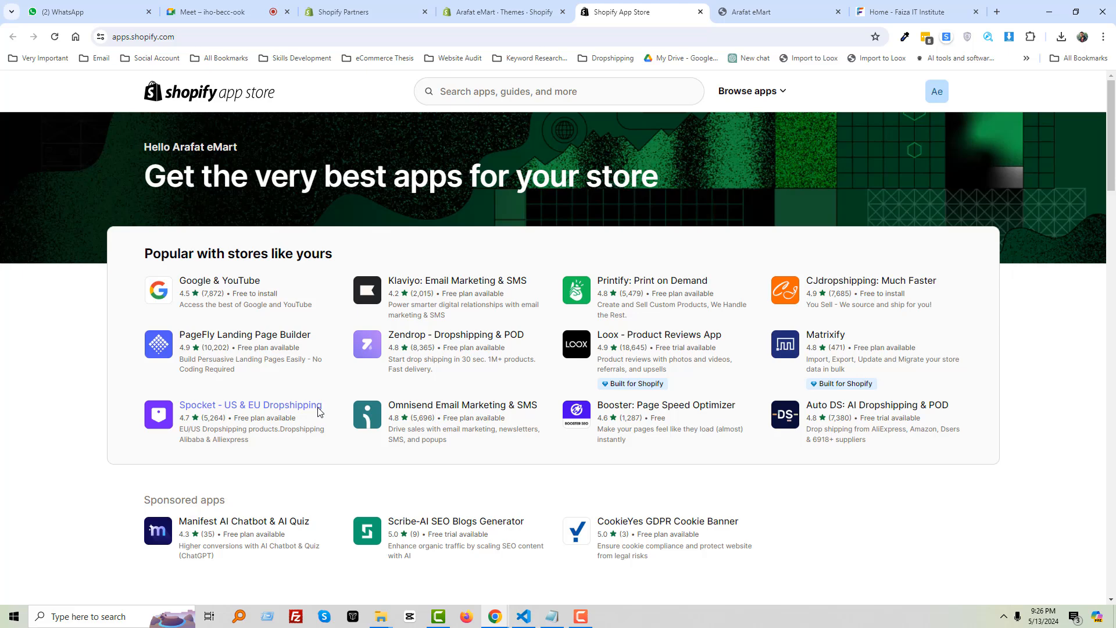
pyautogui.click(240, 7)
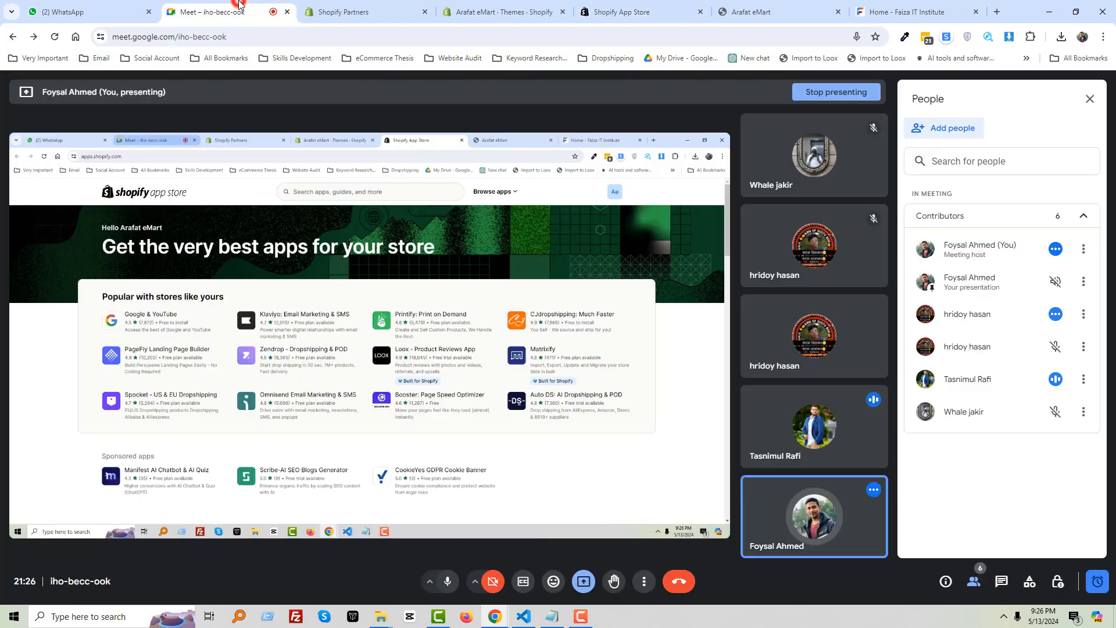
pyautogui.click(622, 9)
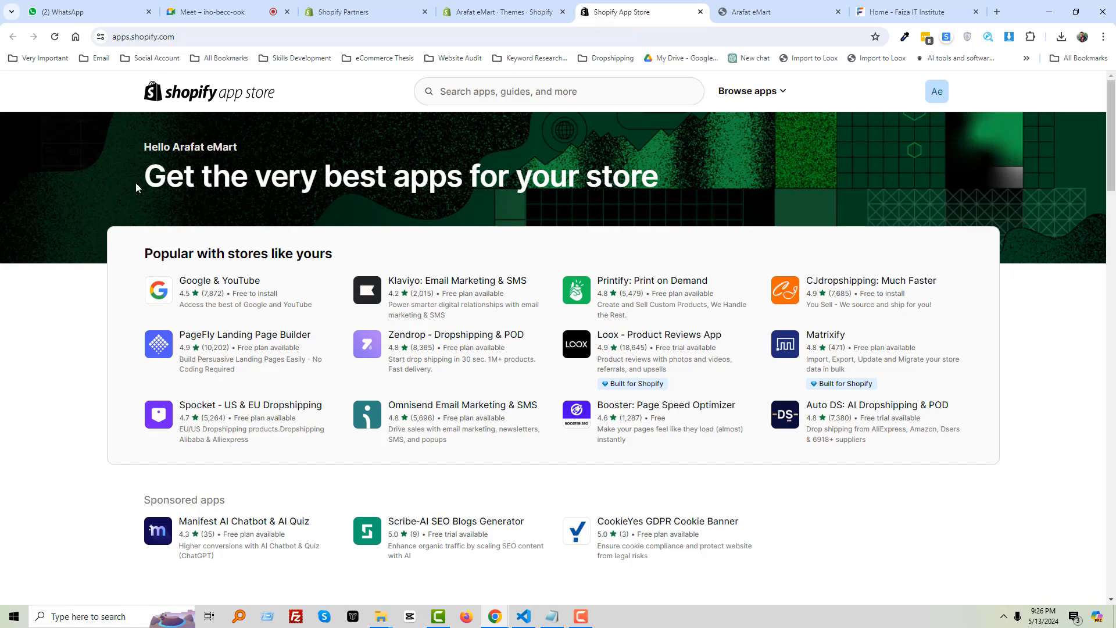
pyautogui.press('Print')
pyautogui.moveTo(82, 204); pyautogui.dragTo(1045, 490)
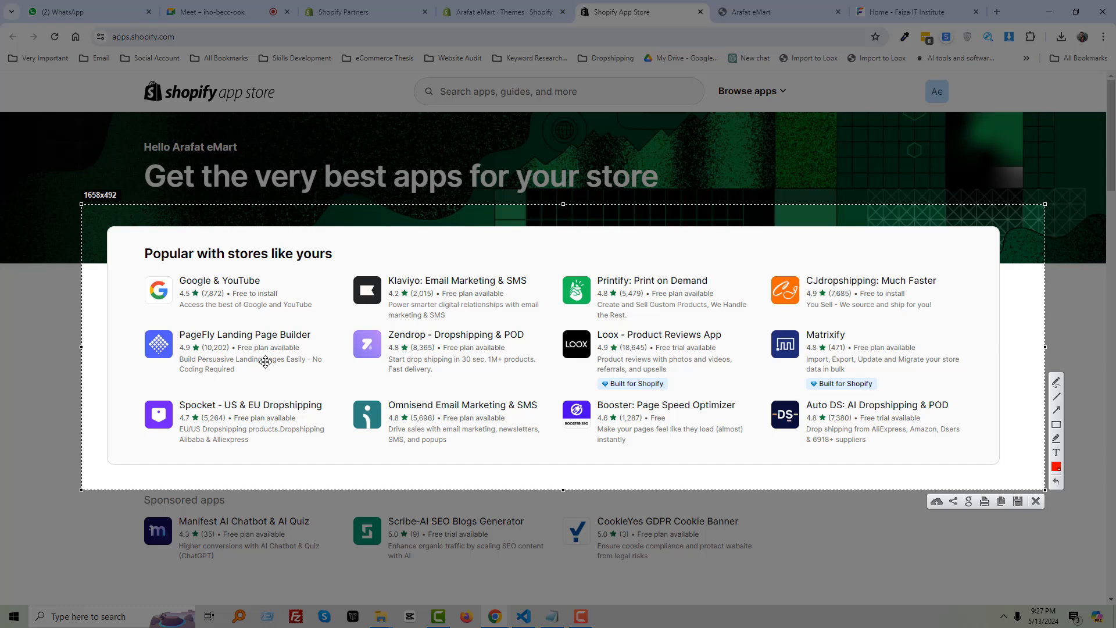
pyautogui.press('Escape')
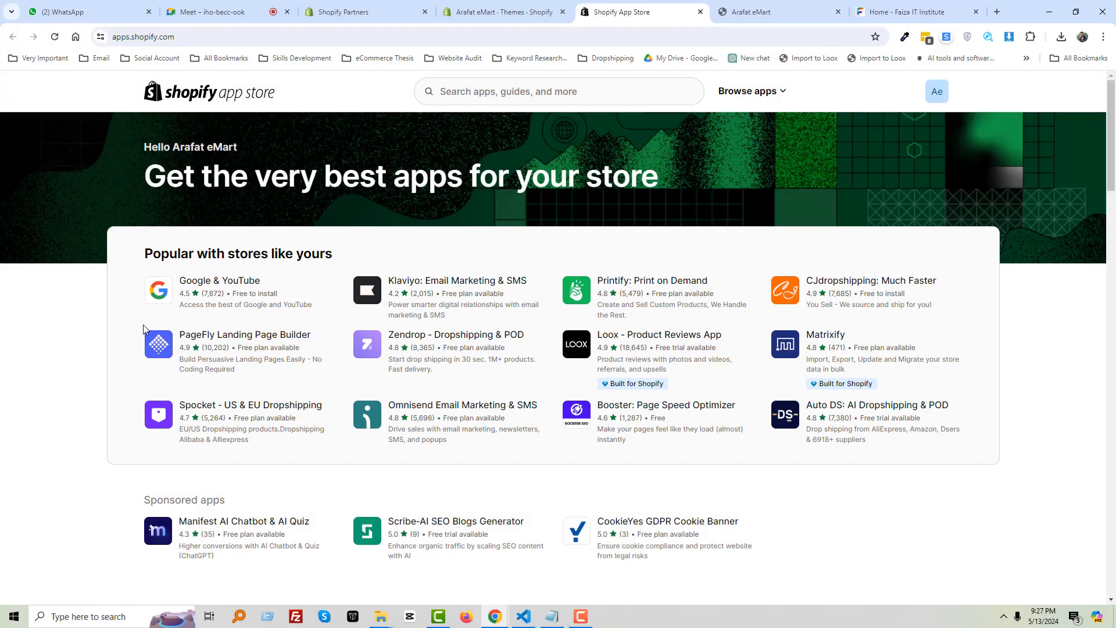
pyautogui.press('Print')
pyautogui.moveTo(130, 316); pyautogui.dragTo(334, 385)
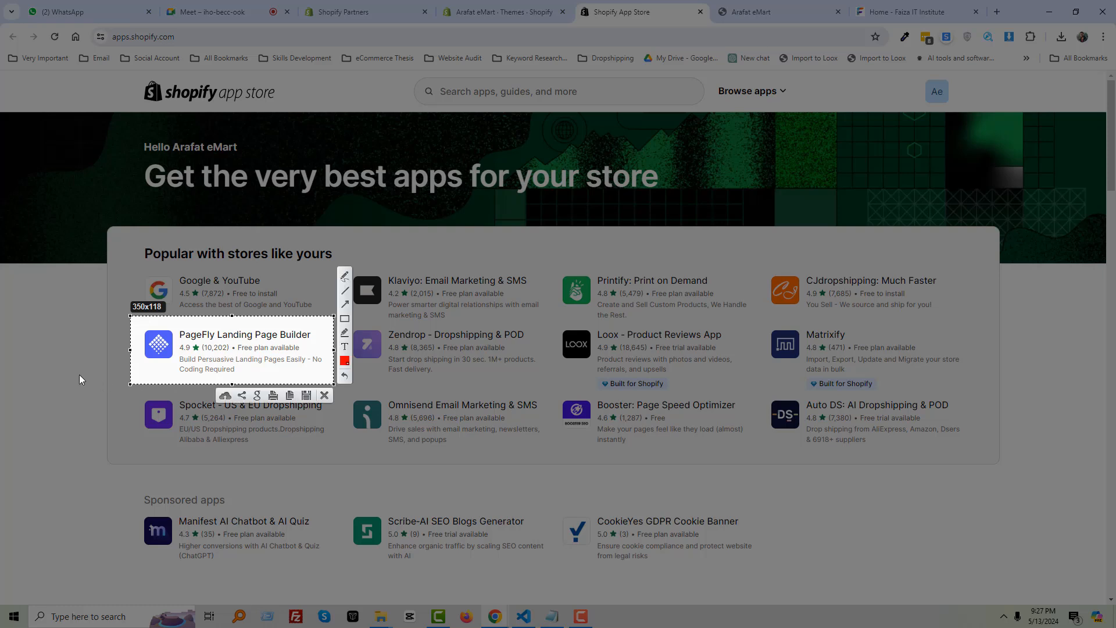
pyautogui.click(80, 376)
pyautogui.press('Escape')
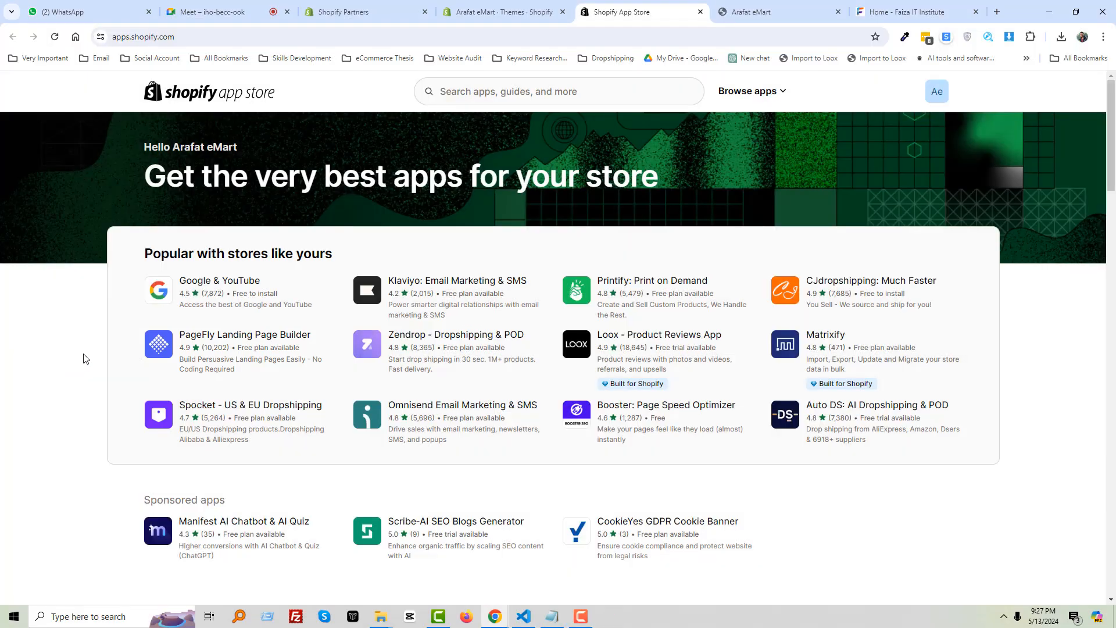
# Open PageFly in a new tab and search the App Store for 'page builder'
pyautogui.middleClick(262, 339)
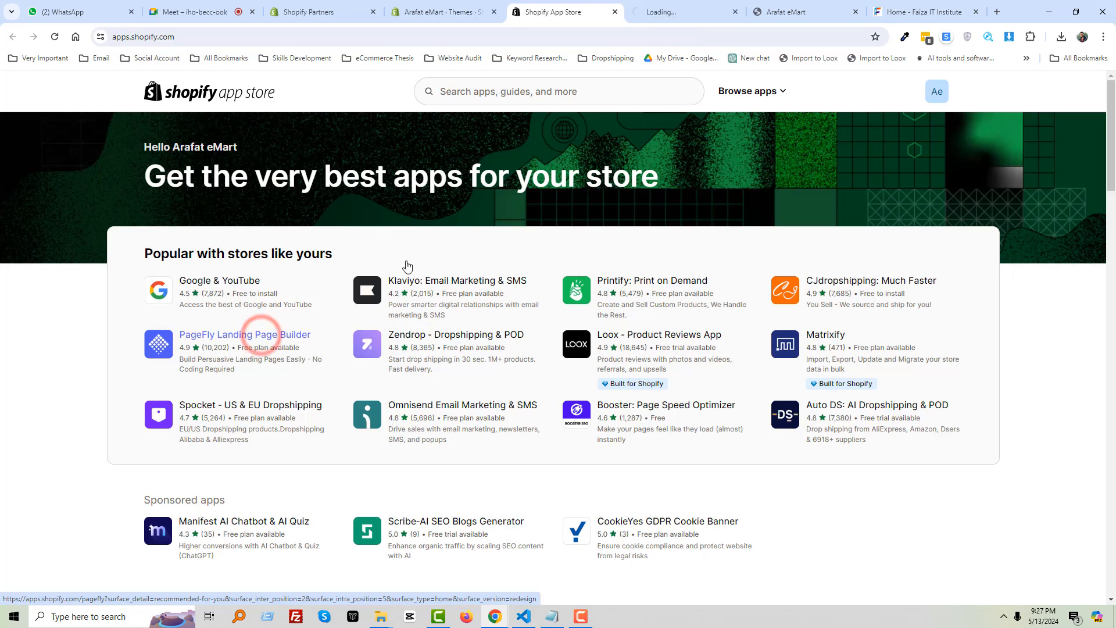
pyautogui.click(519, 95)
pyautogui.write('page bu')
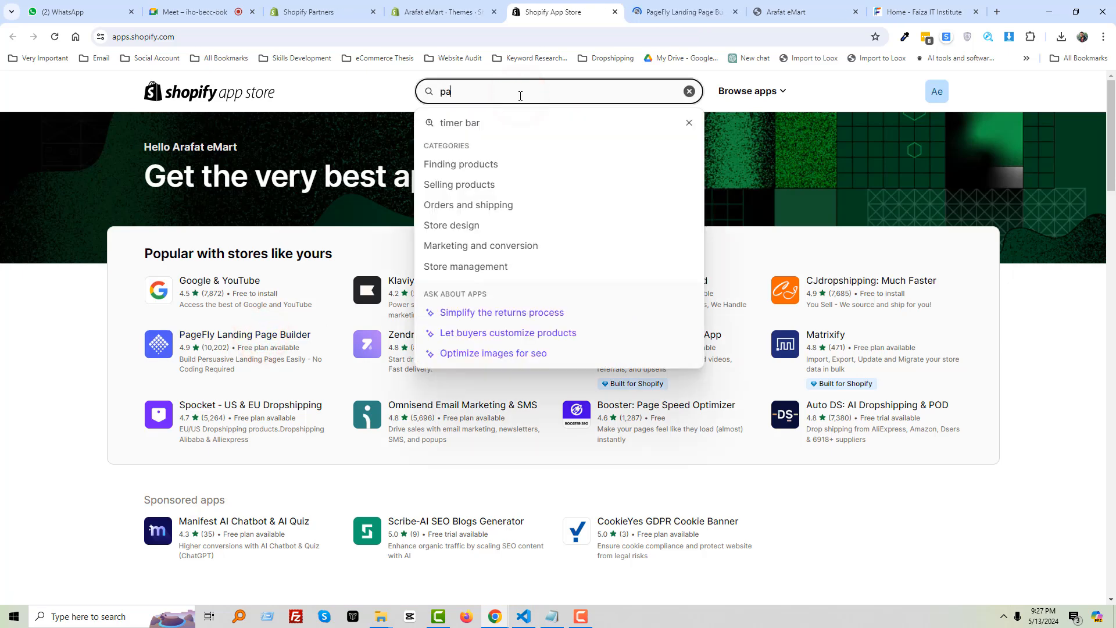
pyautogui.write('ilder')
pyautogui.press('Return')
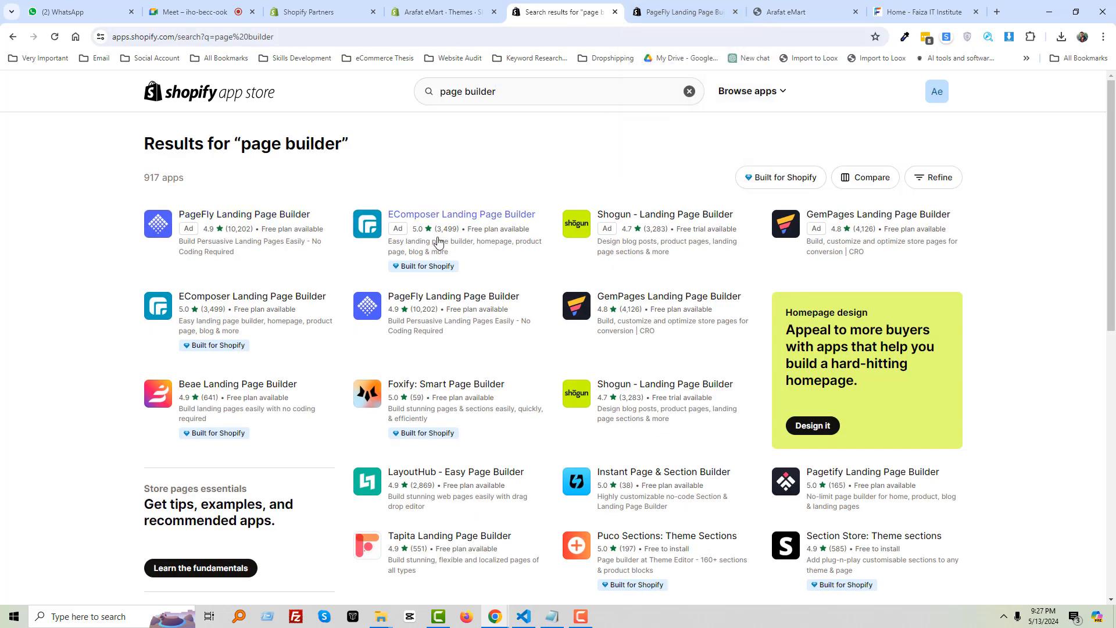
# Open the EComposer, Shogun, GemPages and Beae builder listings in separate tabs
pyautogui.keyDown('ctrl'); pyautogui.click(474, 216); pyautogui.keyUp('ctrl')
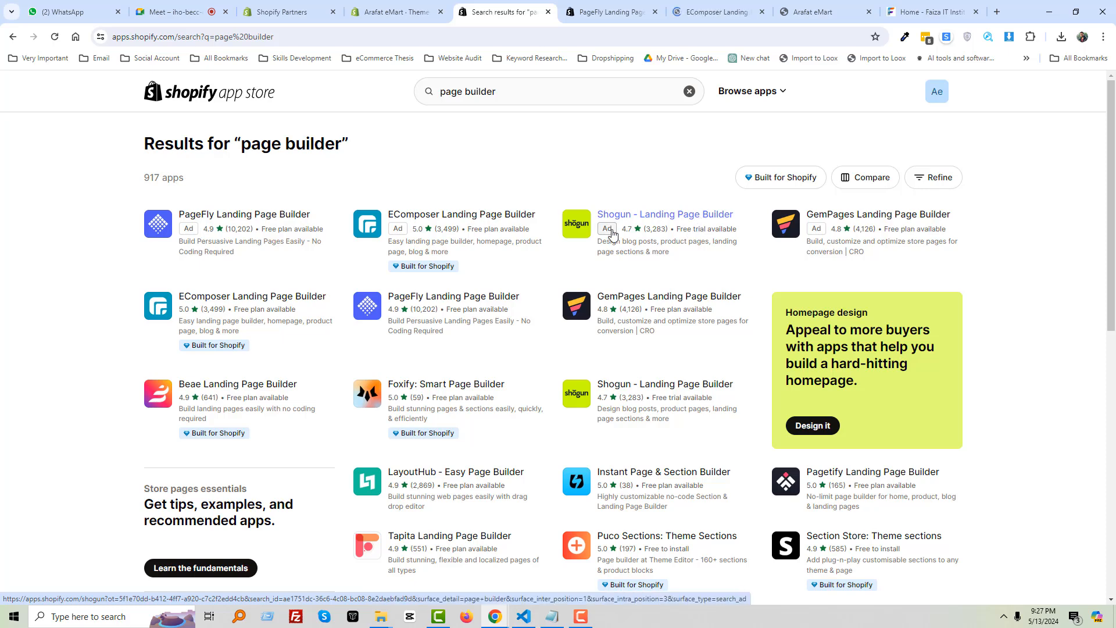
pyautogui.keyDown('ctrl'); pyautogui.click(698, 215); pyautogui.keyUp('ctrl')
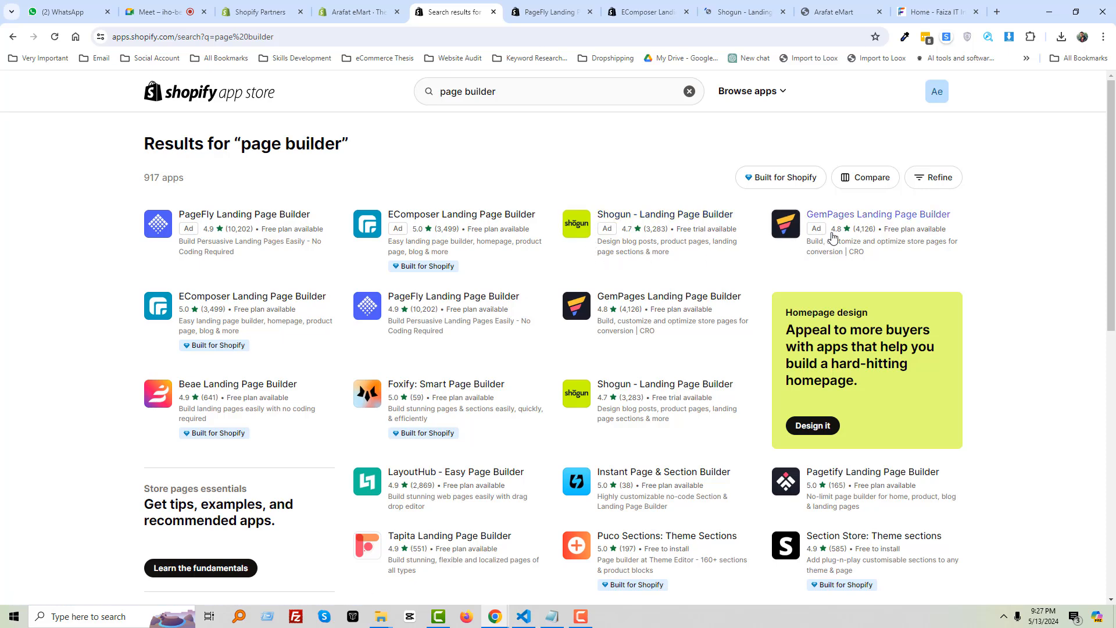
pyautogui.keyDown('ctrl'); pyautogui.click(891, 216); pyautogui.keyUp('ctrl')
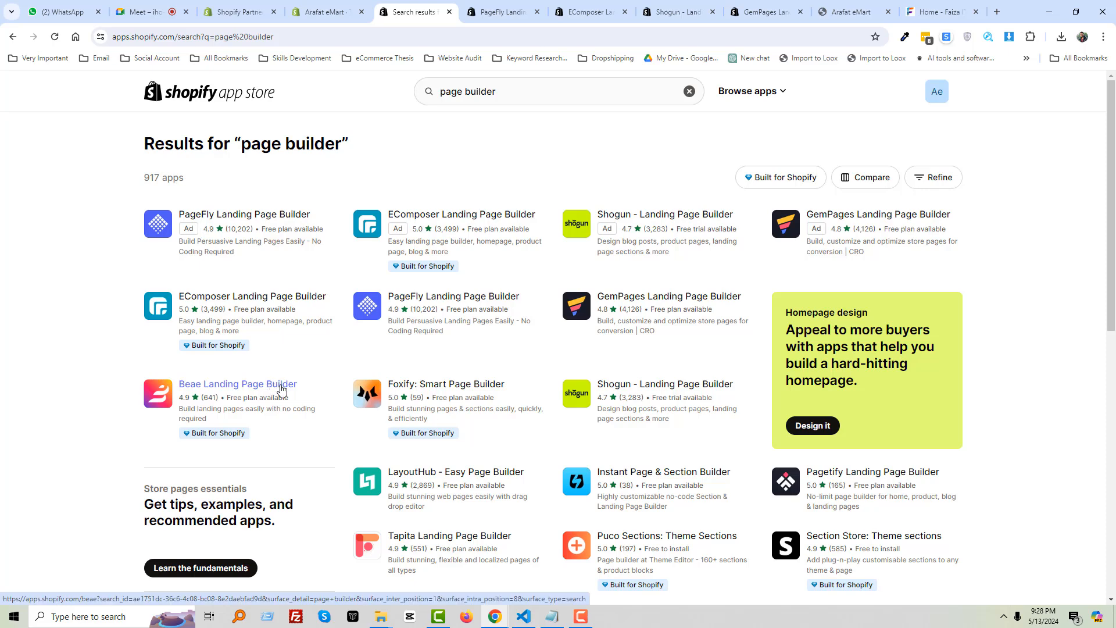
pyautogui.middleClick(281, 389)
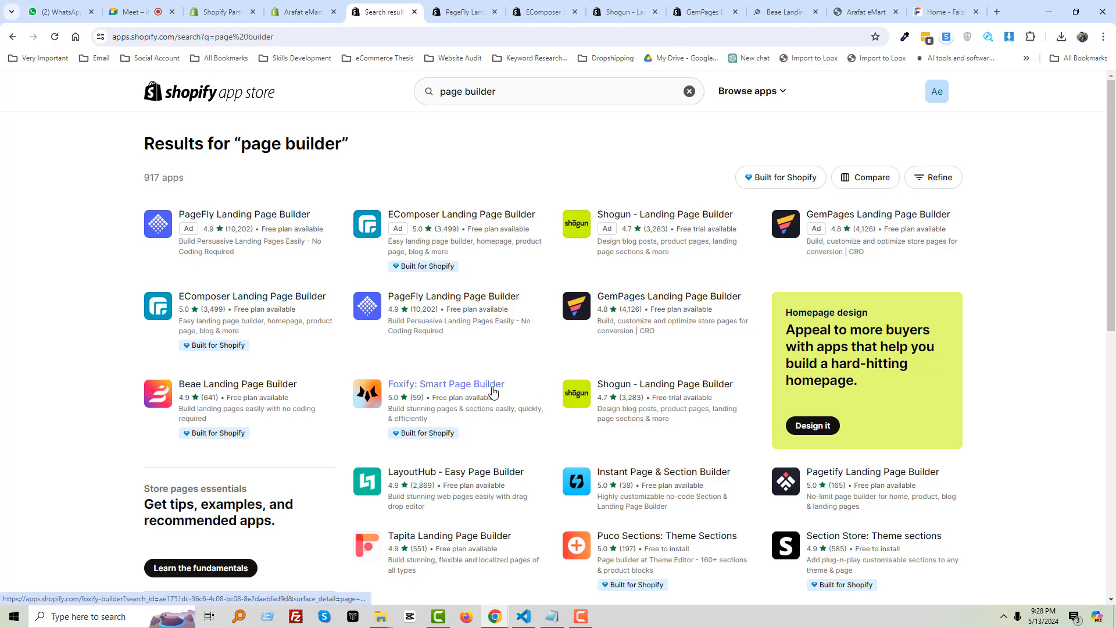
# Look through the PageFly, EComposer, Shogun, GemPages and Beae tabs, ending on PageFly's listing
pyautogui.click(472, 11)
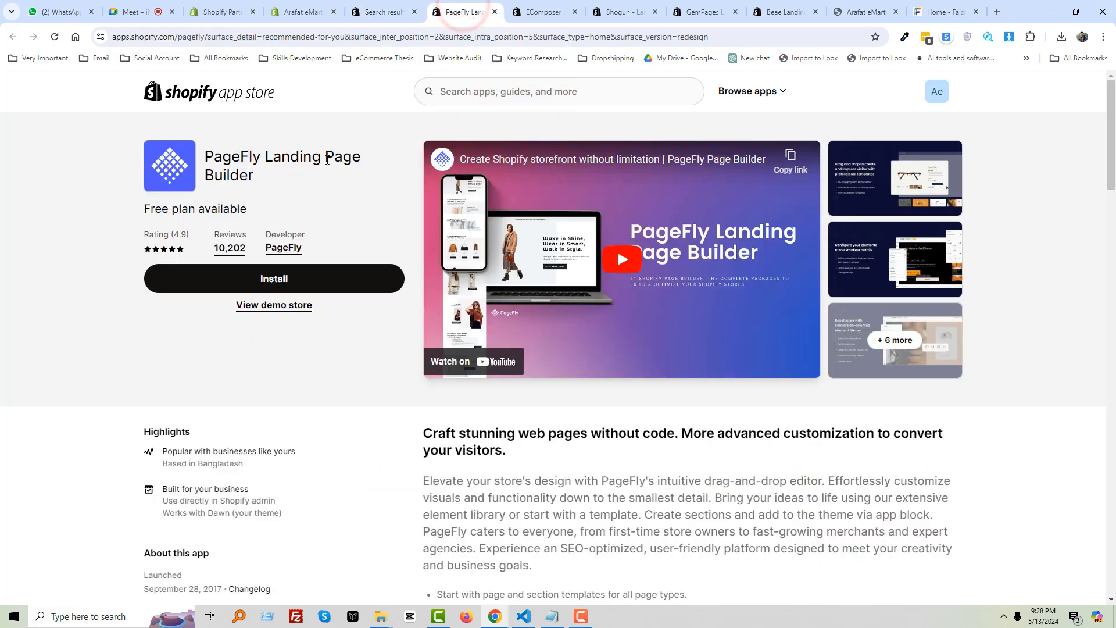
pyautogui.click(538, 12)
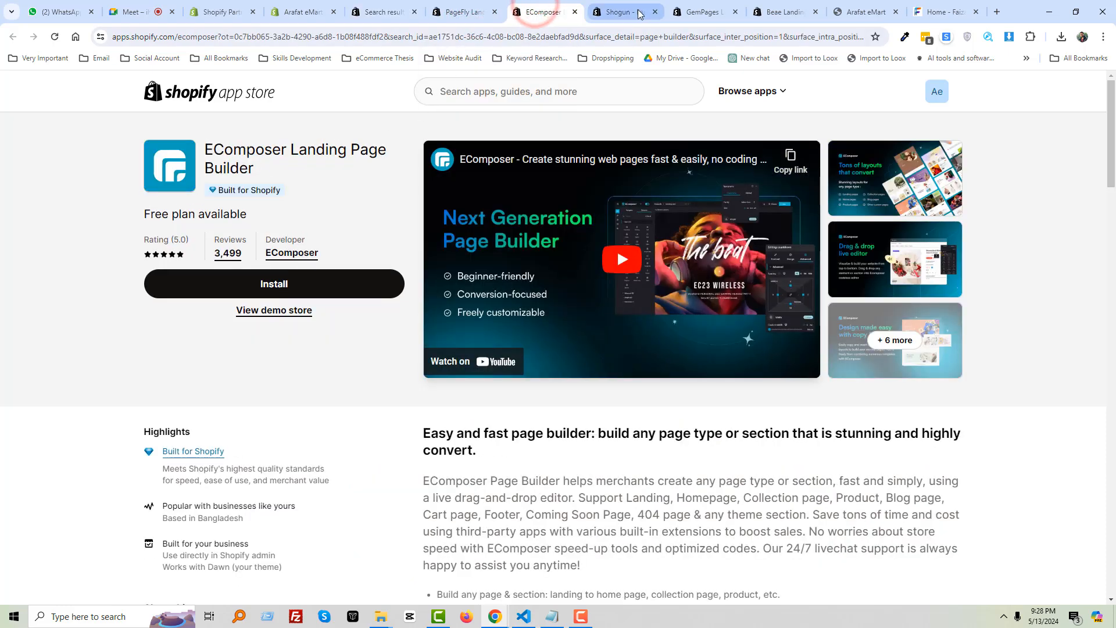
pyautogui.click(640, 13)
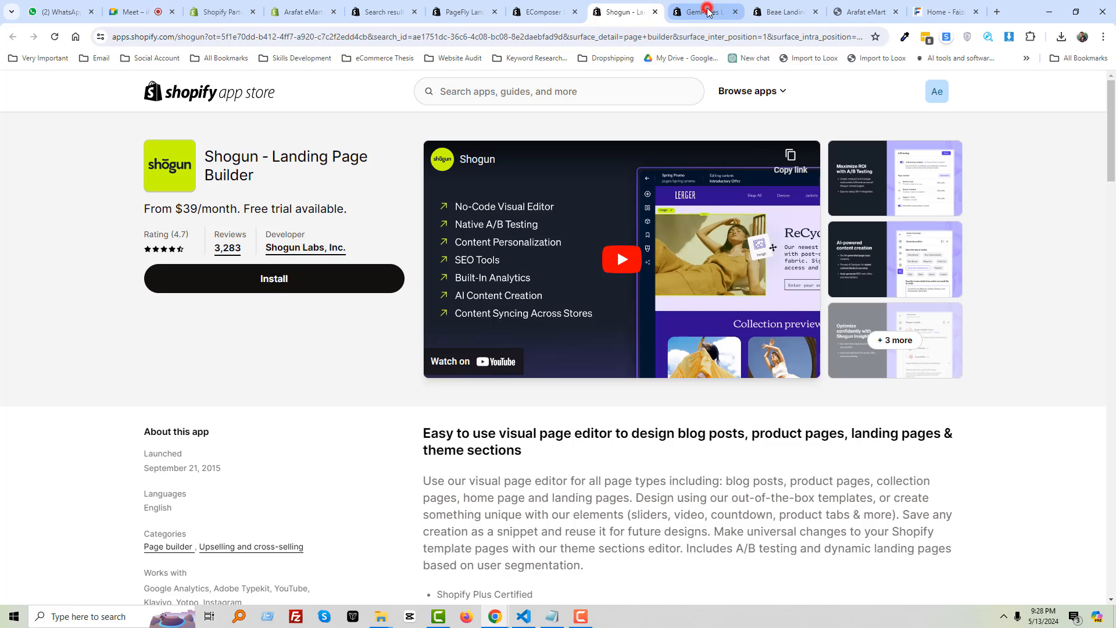
pyautogui.click(708, 12)
pyautogui.click(779, 11)
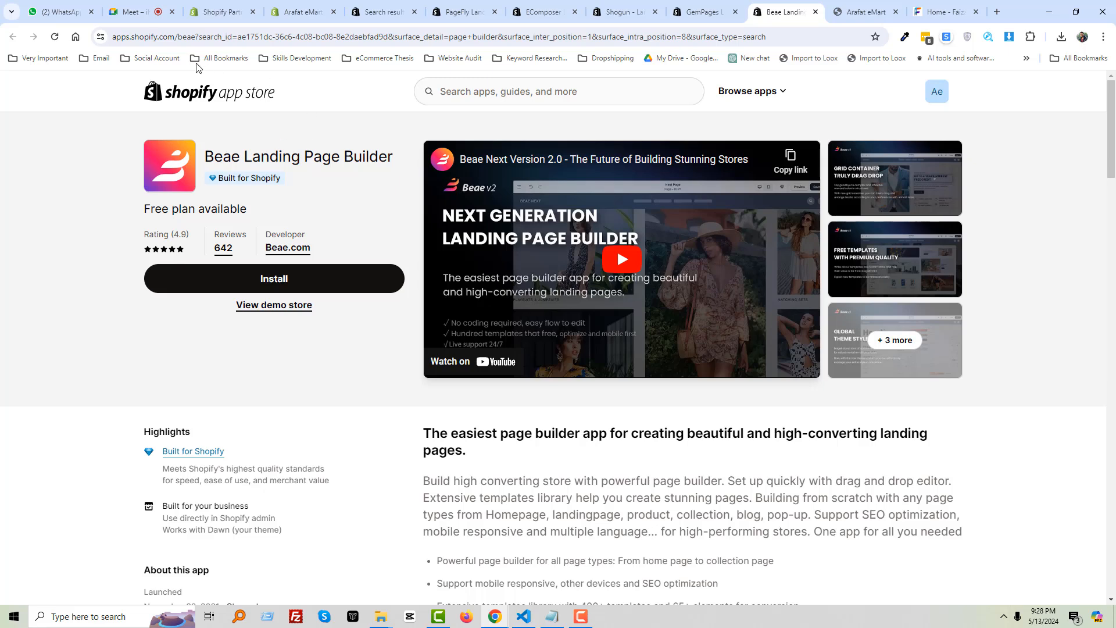
pyautogui.click(466, 5)
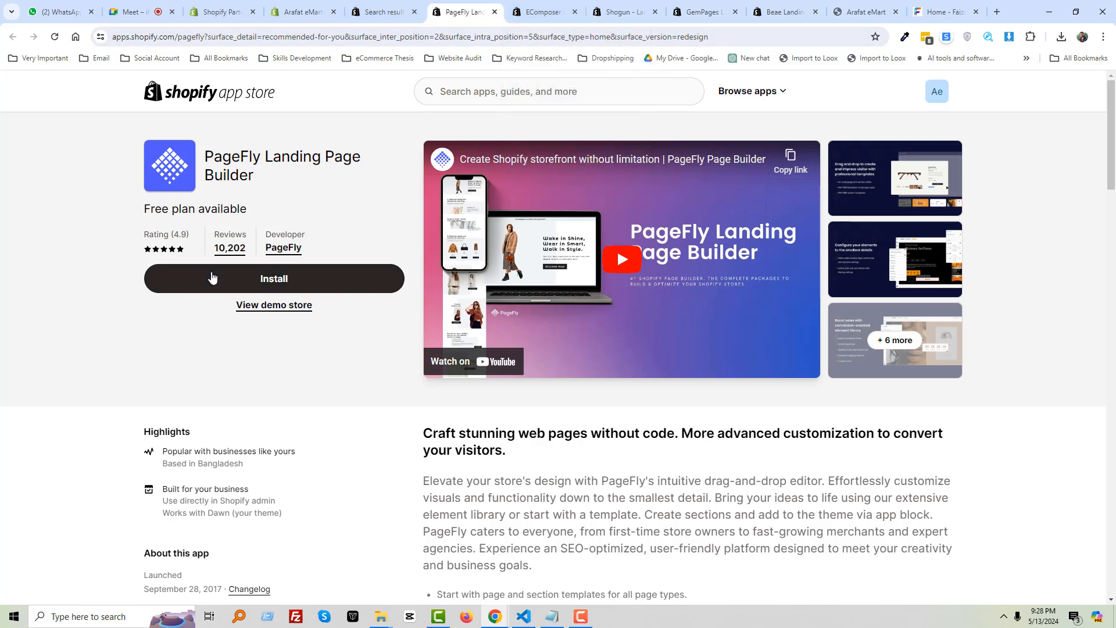
# Review PageFly's listing features and pricing, then start installing it
pyautogui.scroll(-6, 340, 326)
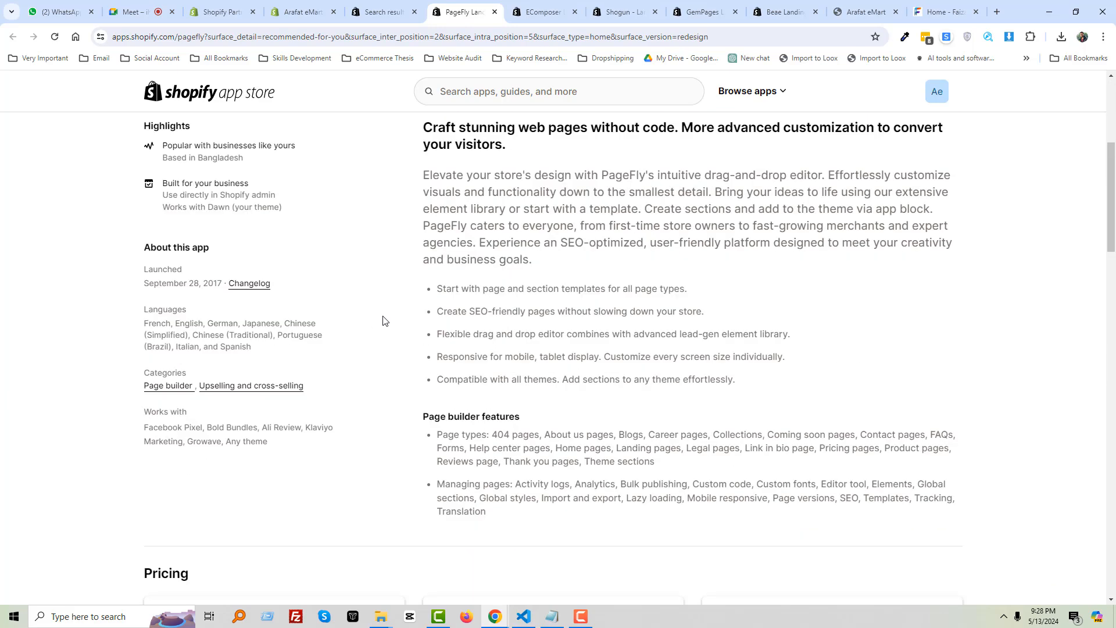
pyautogui.scroll(-4, 406, 322)
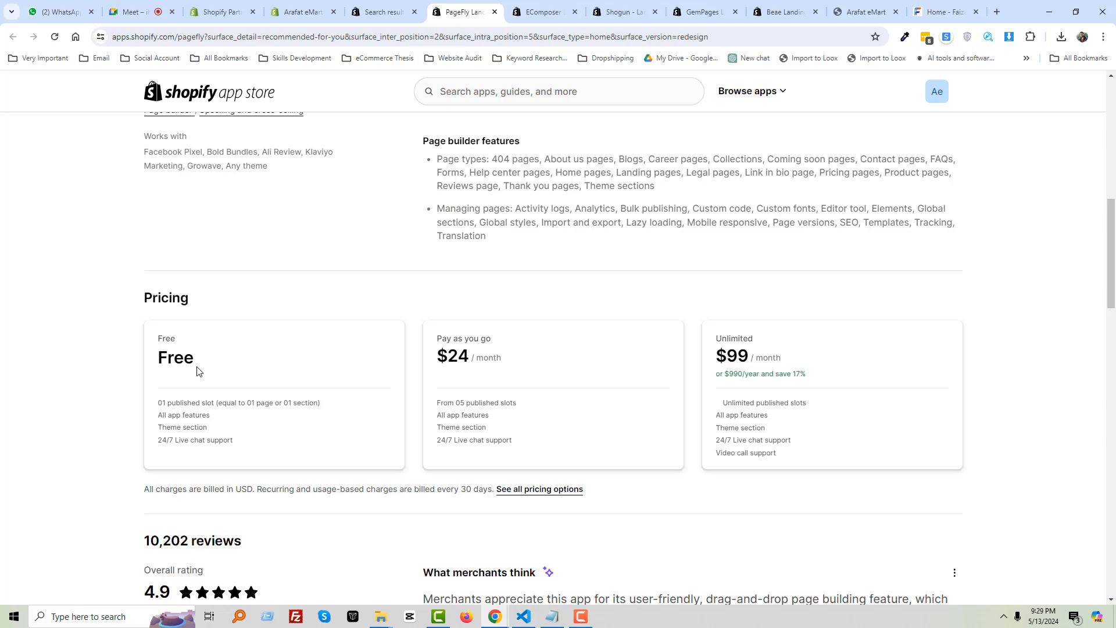
pyautogui.scroll(-2, 209, 374)
pyautogui.scroll(5, 349, 353)
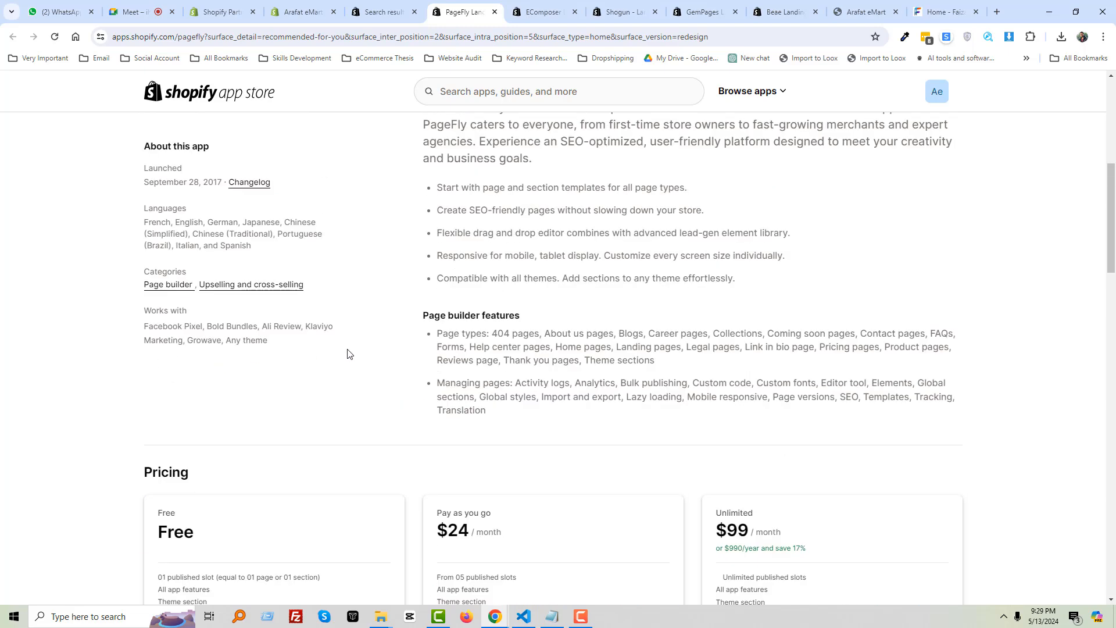
pyautogui.scroll(7, 348, 353)
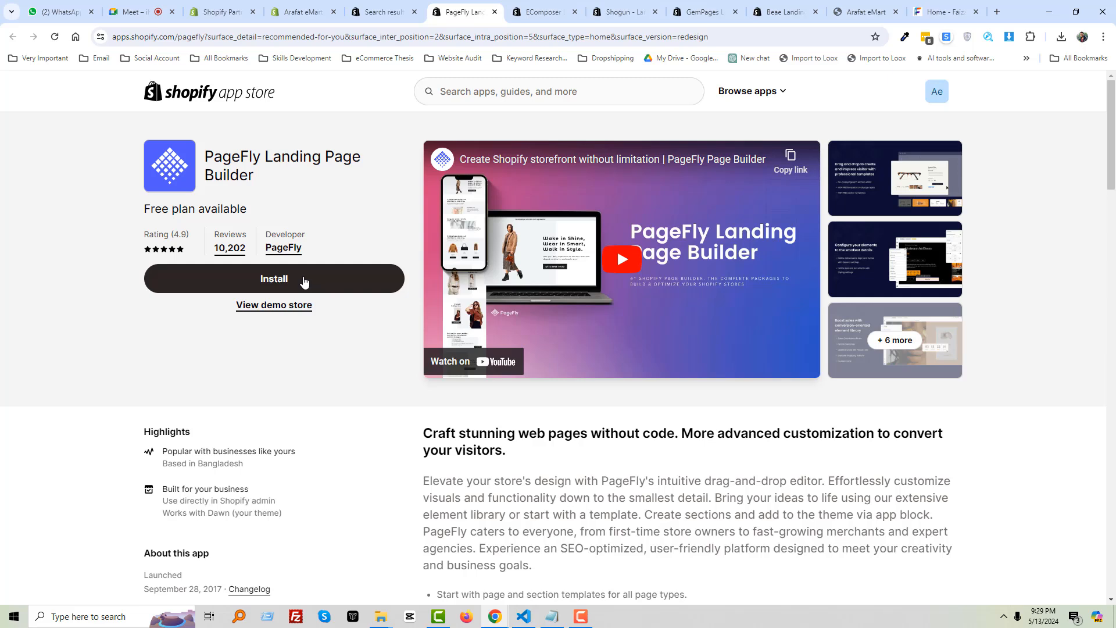
pyautogui.click(303, 281)
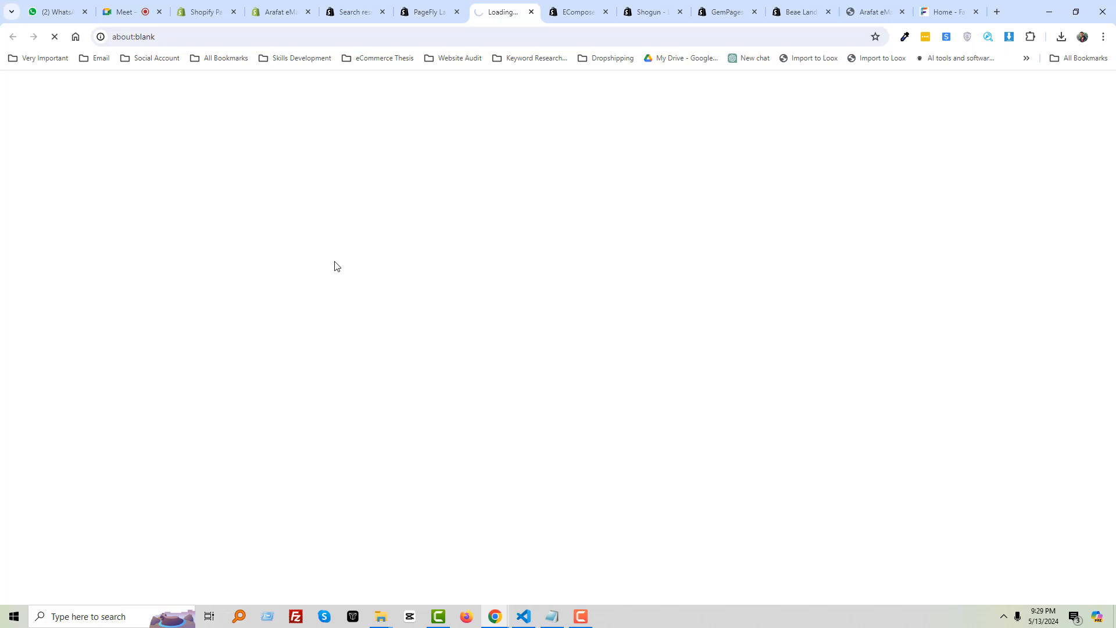
# Re-read PageFly's page builder features, then go to the store's Install app page
pyautogui.click(404, 16)
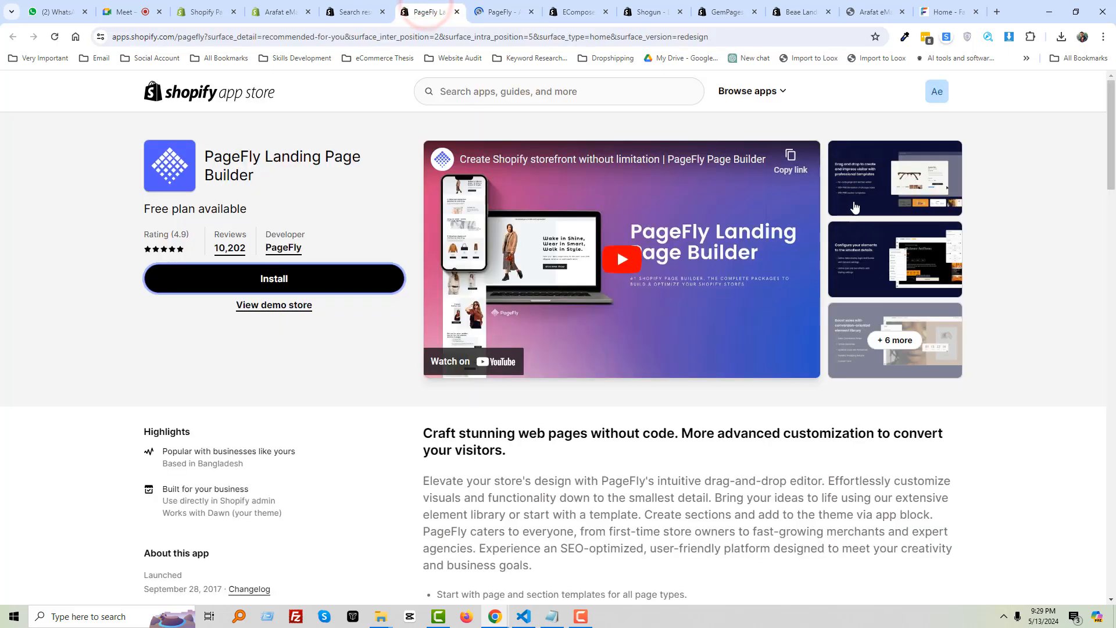
pyautogui.scroll(-1, 406, 403)
pyautogui.scroll(-7, 405, 403)
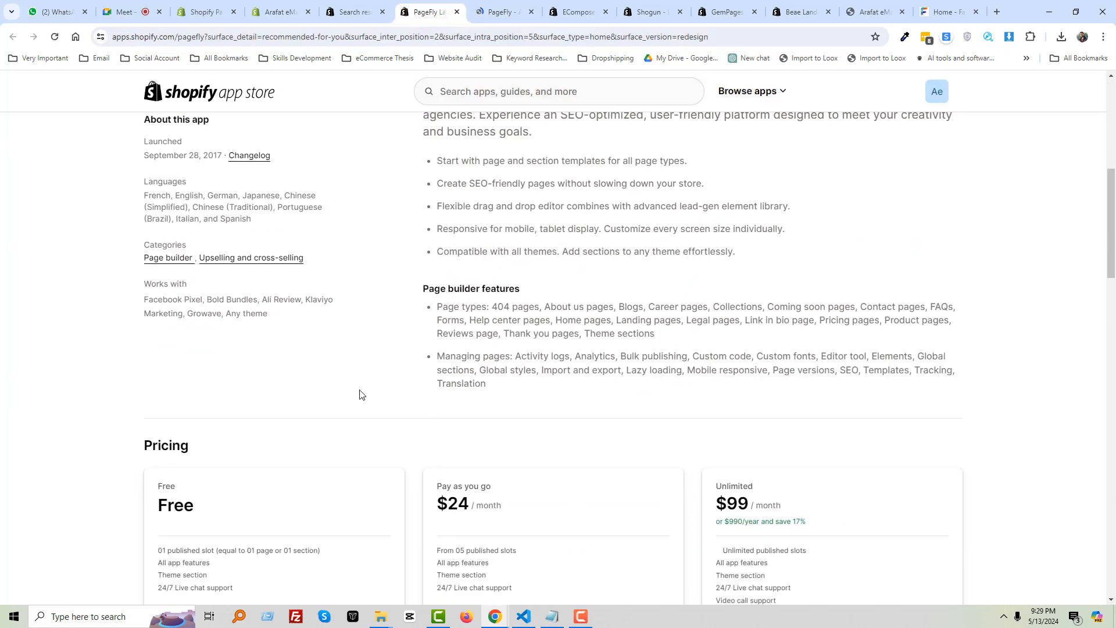
pyautogui.scroll(-1, 491, 335)
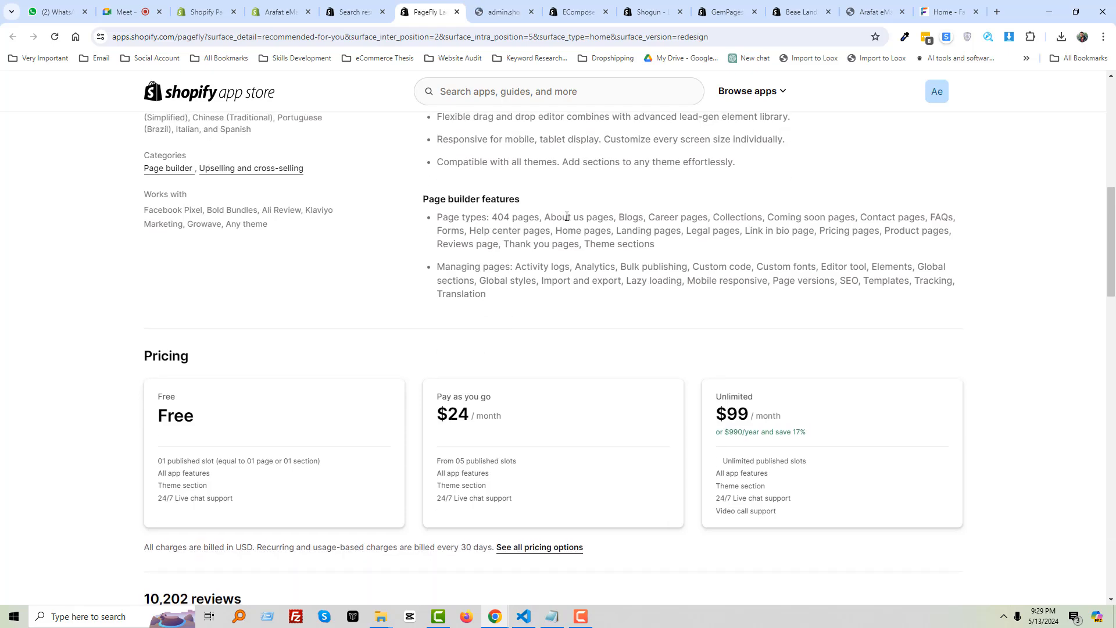
pyautogui.moveTo(517, 294); pyautogui.dragTo(424, 213)
pyautogui.scroll(6, 500, 263)
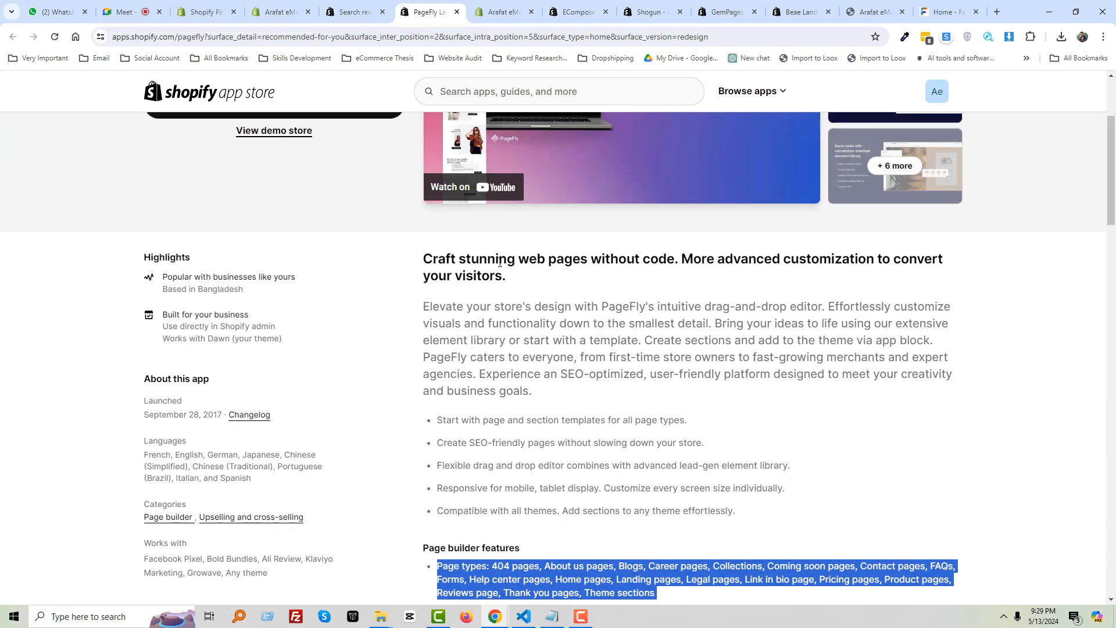
pyautogui.scroll(3, 500, 263)
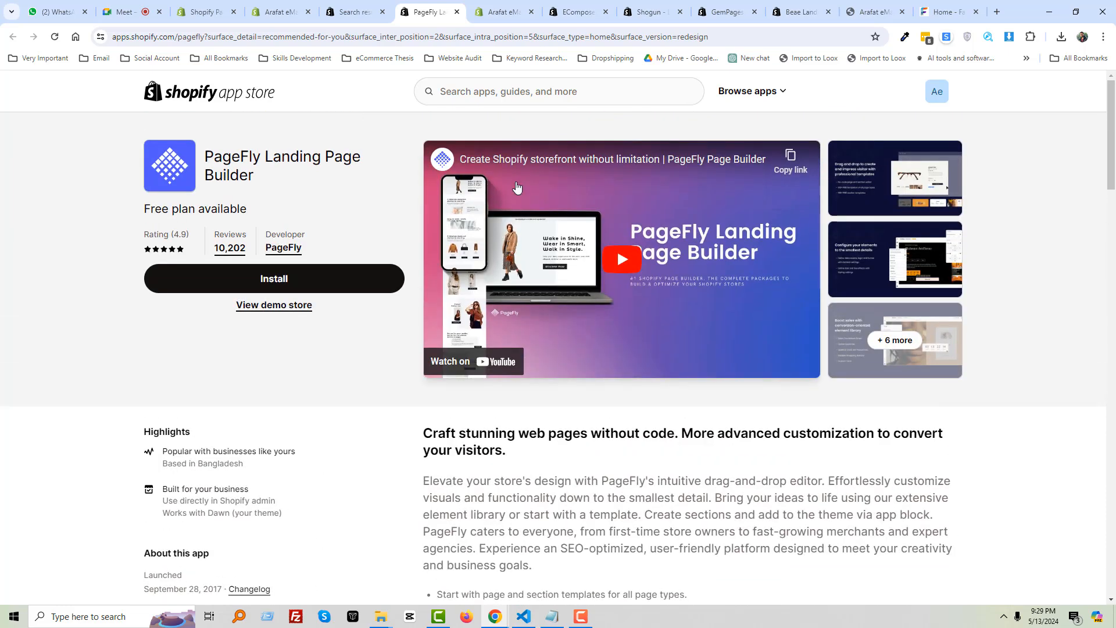
pyautogui.click(503, 13)
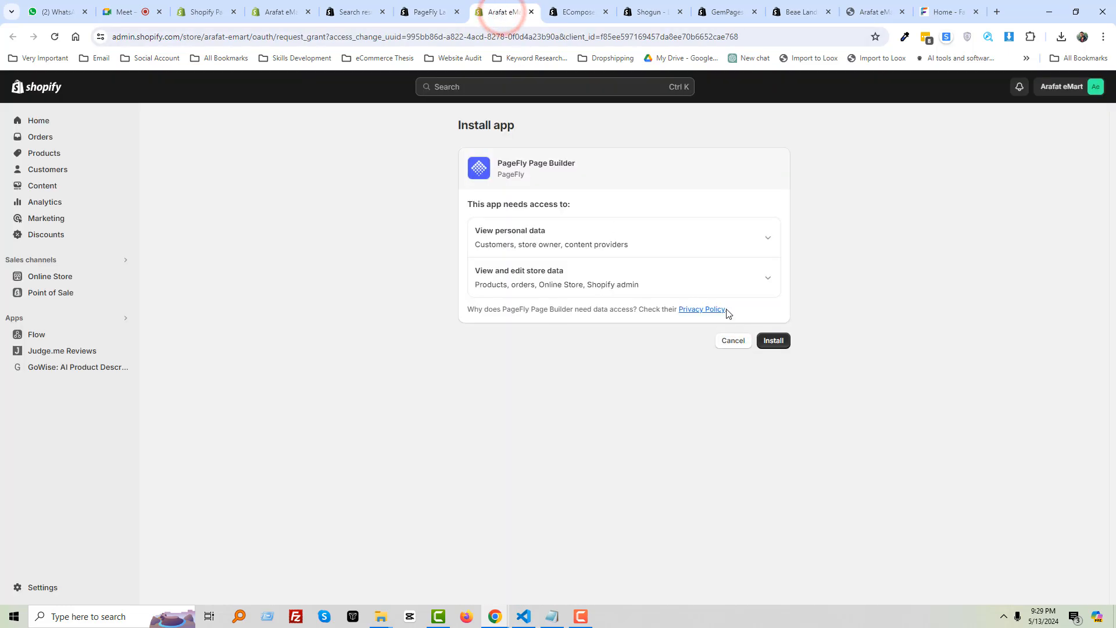
# Approve the PageFly Page Builder install so its Dashboard loads in the admin
pyautogui.click(772, 341)
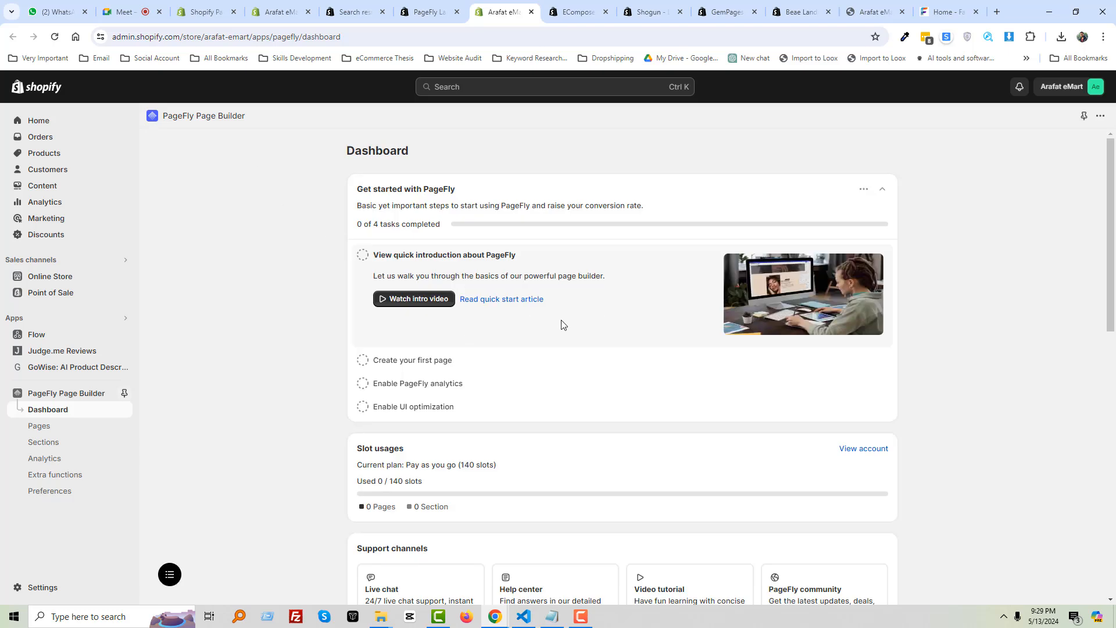
# Expand 'Create your first page' in Get started and choose 'Start creating pages'
pyautogui.scroll(-1, 563, 324)
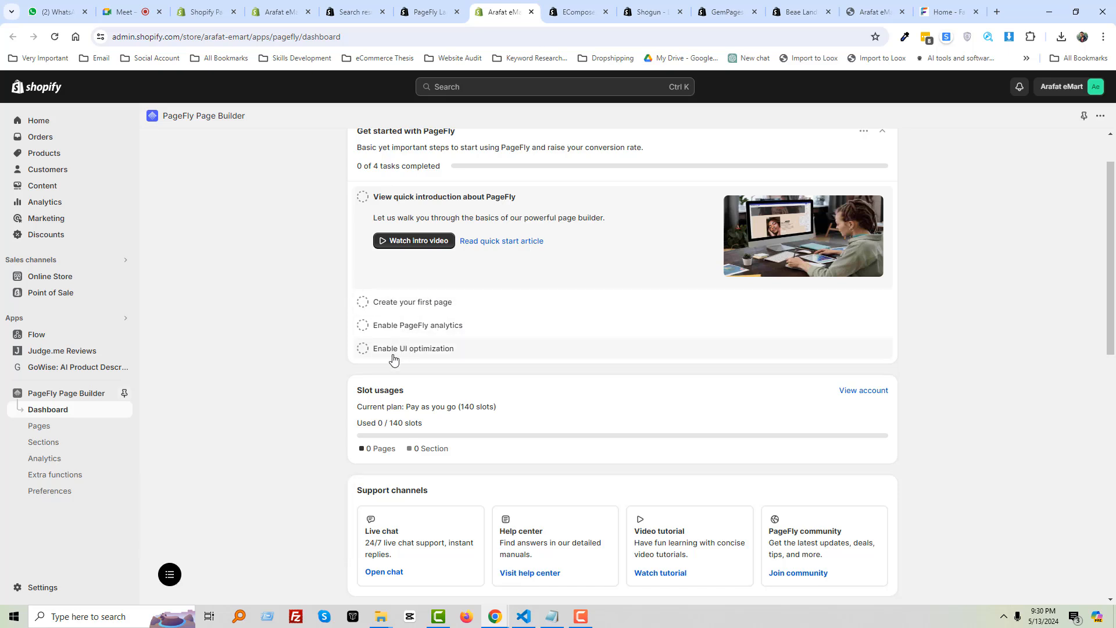
pyautogui.scroll(-8, 469, 347)
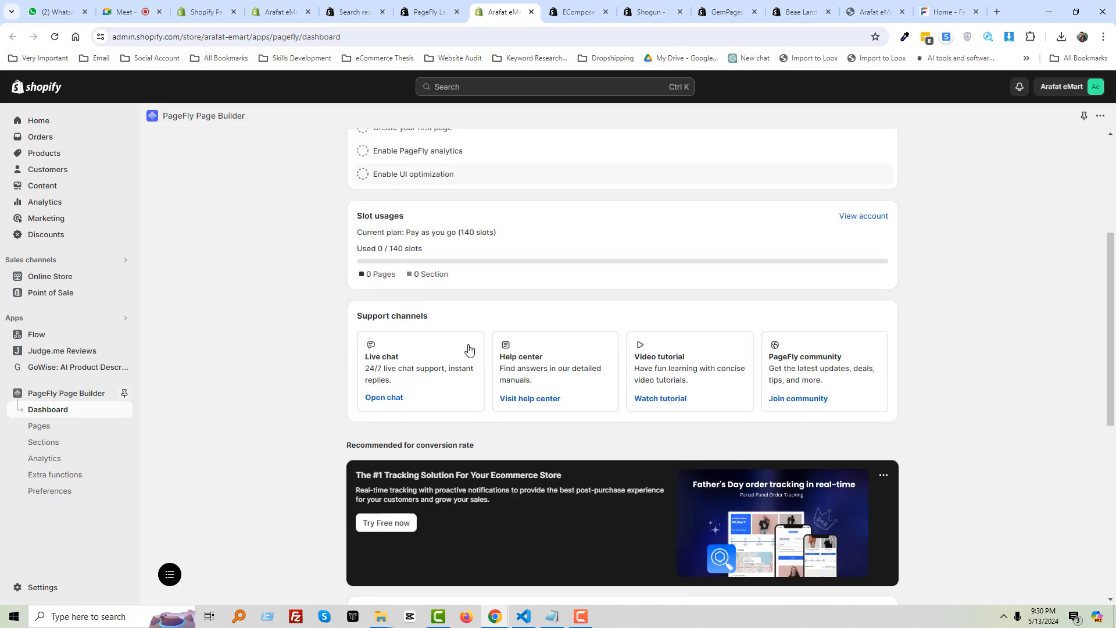
pyautogui.scroll(9, 469, 344)
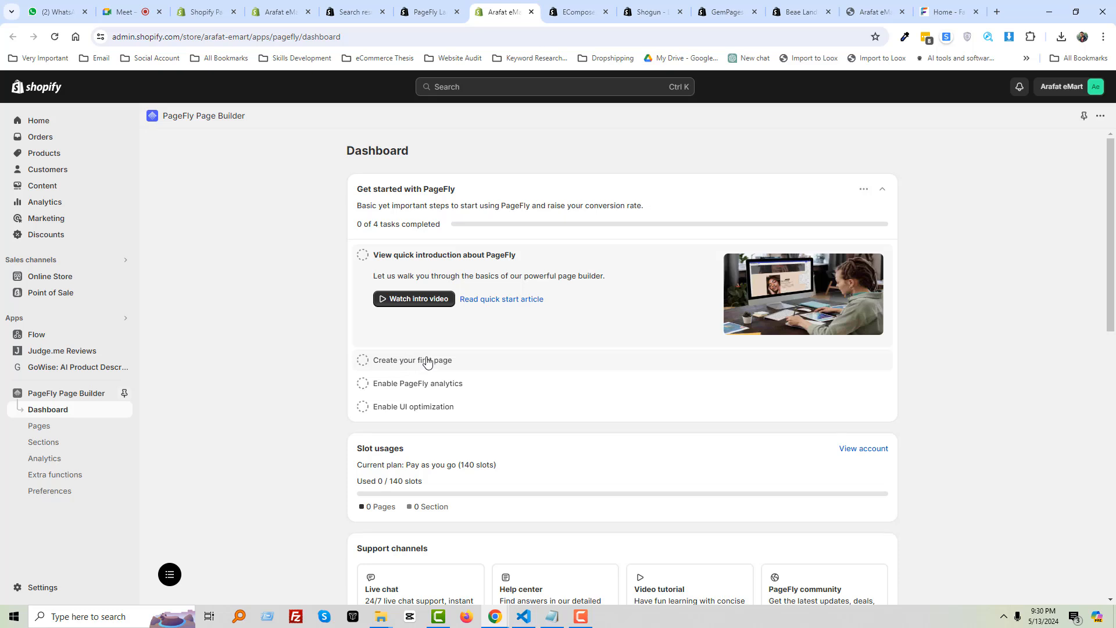
pyautogui.click(427, 360)
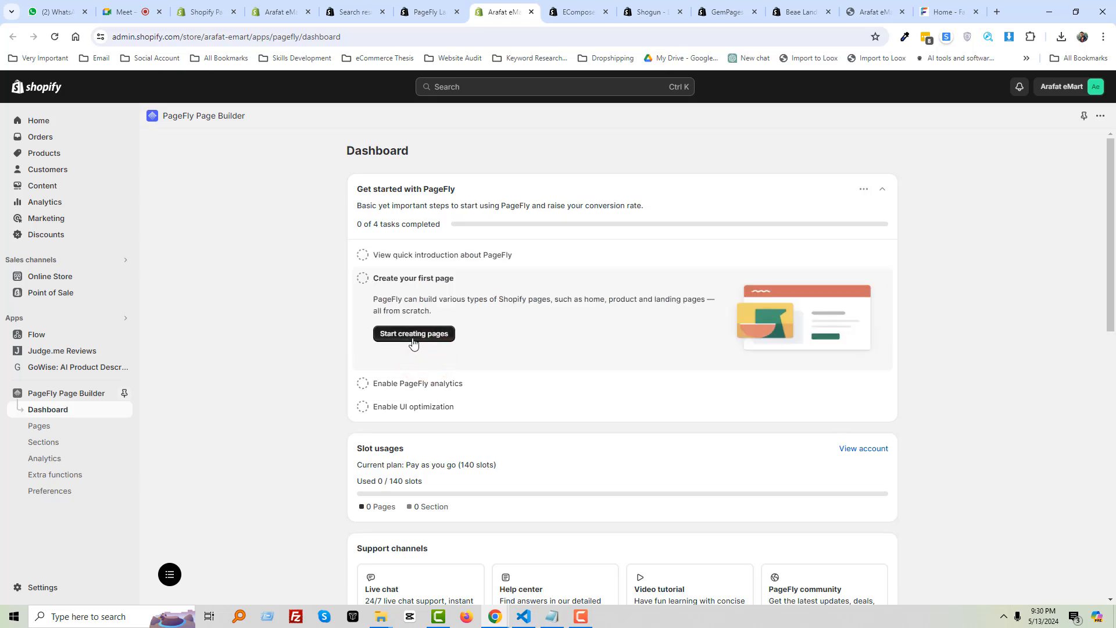
pyautogui.click(418, 335)
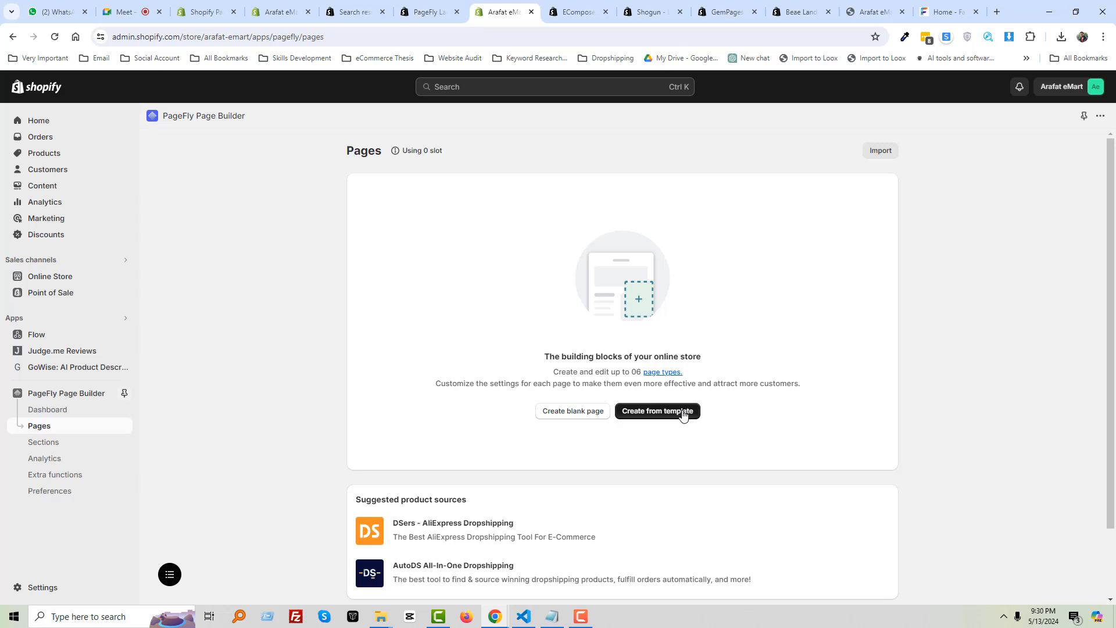
# Choose Create from template > Regular to list the 130 regular-page templates
pyautogui.scroll(-2, 685, 412)
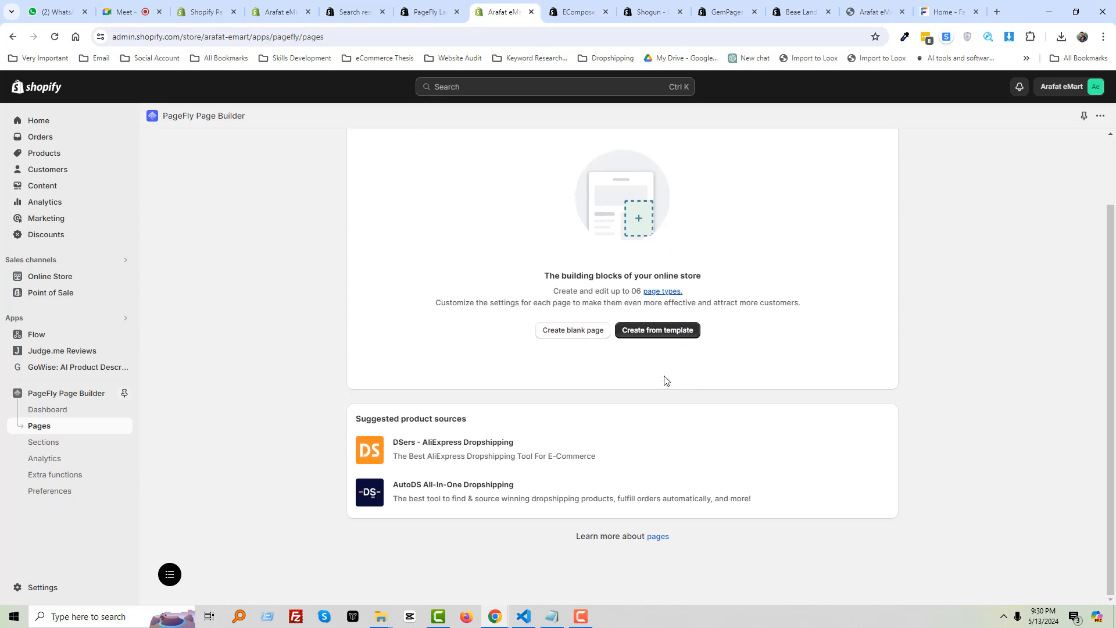
pyautogui.click(657, 330)
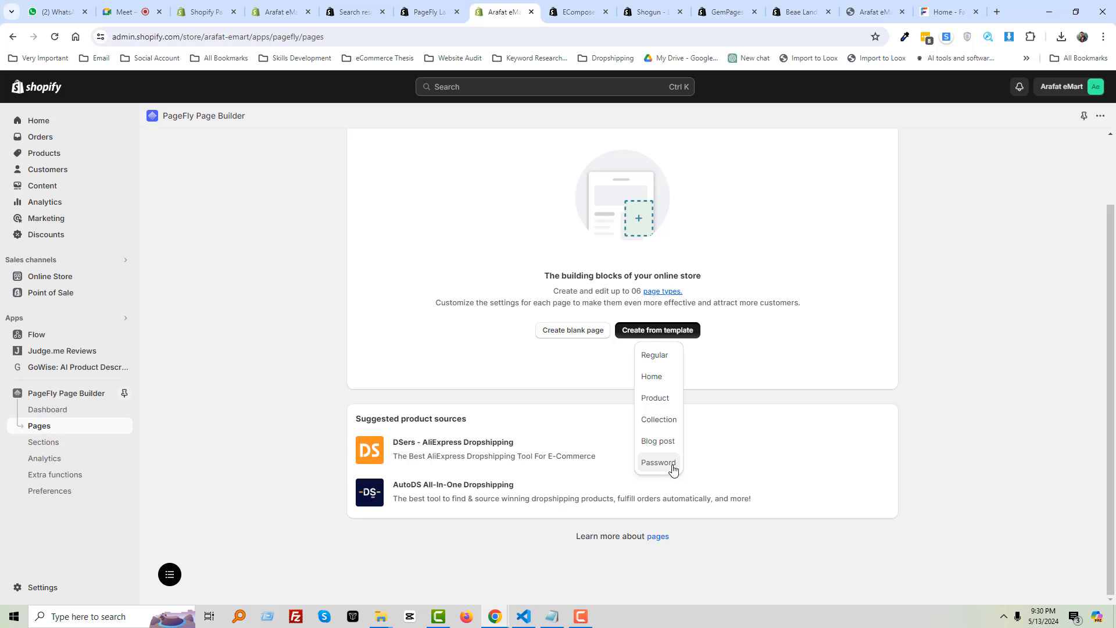
pyautogui.click(659, 357)
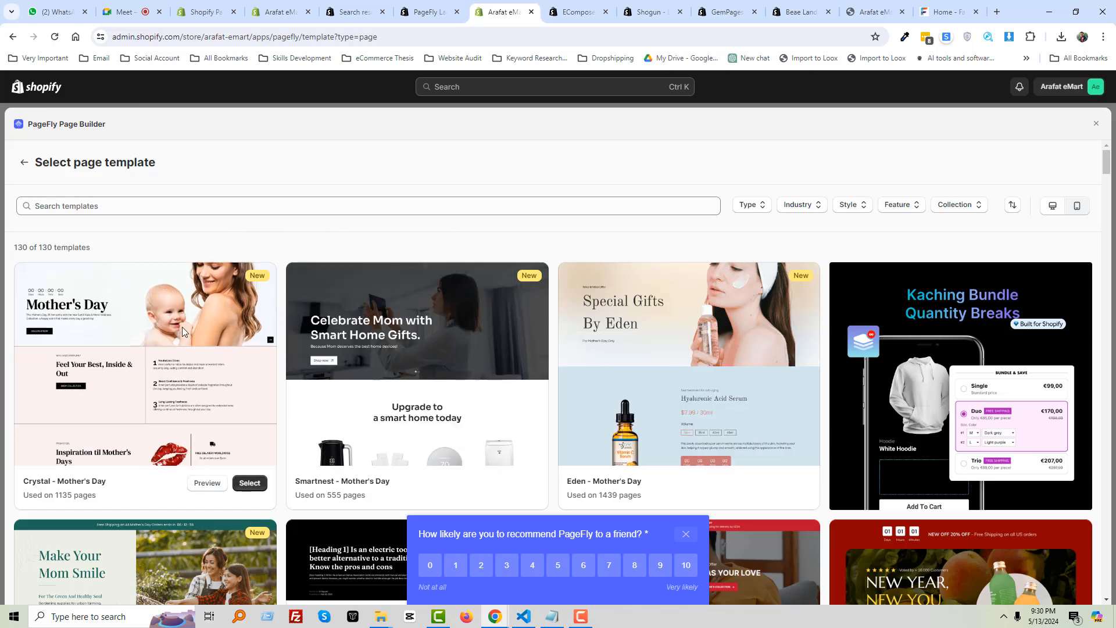
# Close the recommendation survey and scroll through the template grid and back up
pyautogui.scroll(-2, 178, 324)
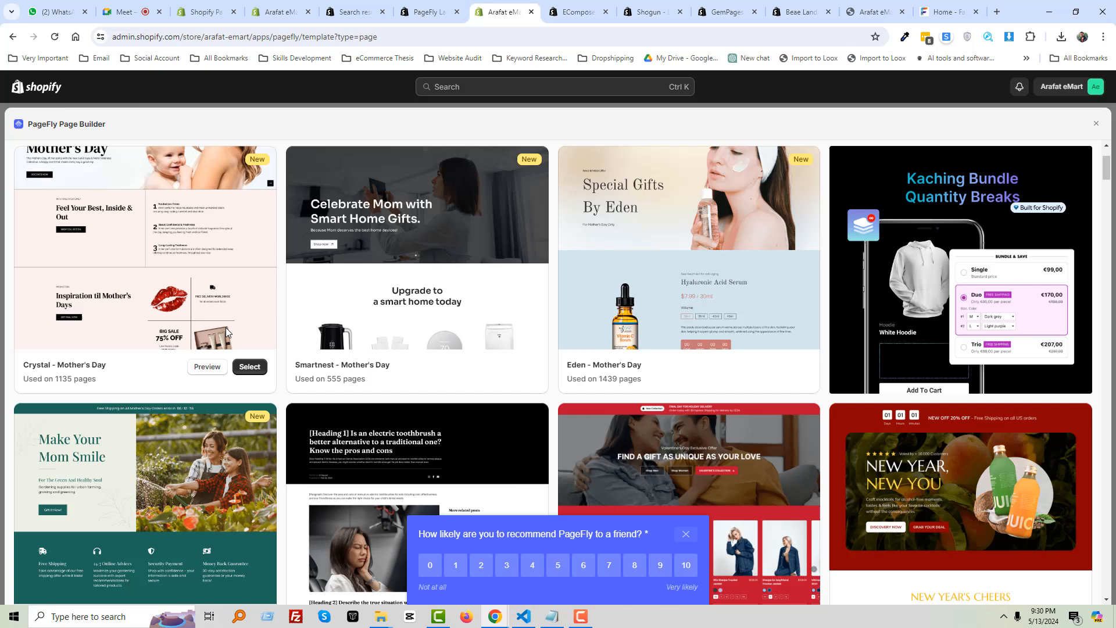
pyautogui.click(687, 535)
pyautogui.scroll(2, 491, 425)
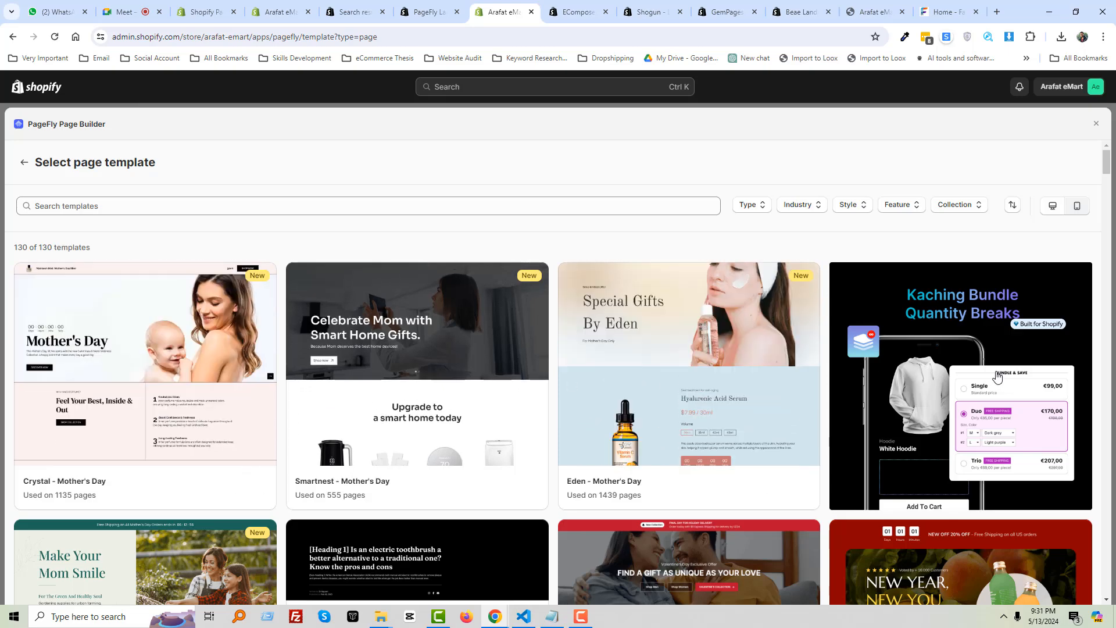
pyautogui.scroll(-3, 210, 429)
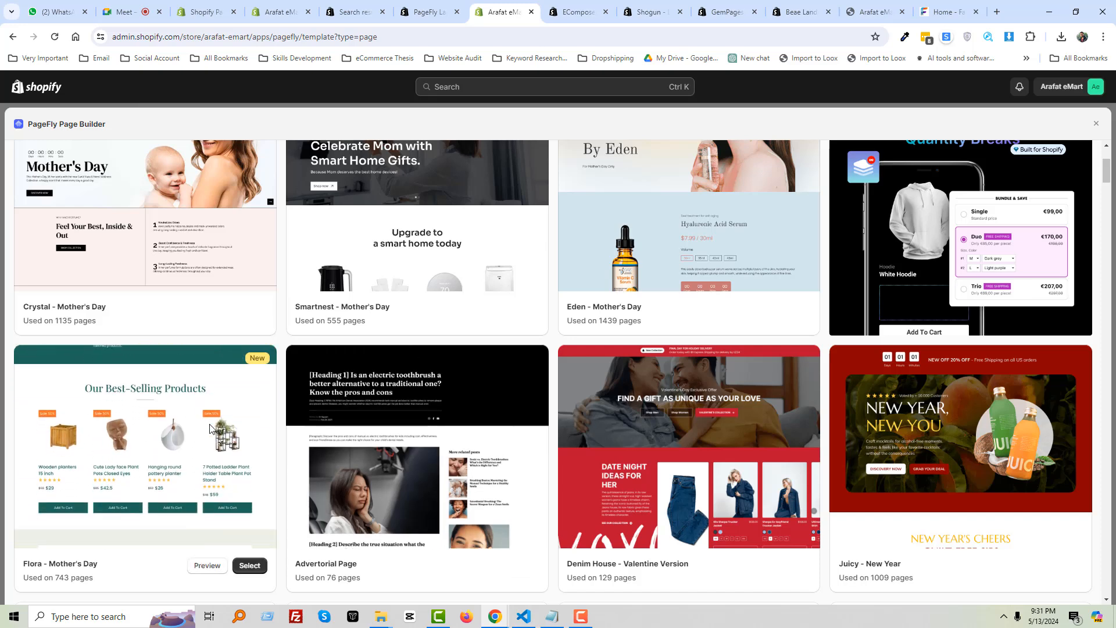
pyautogui.scroll(-1, 210, 429)
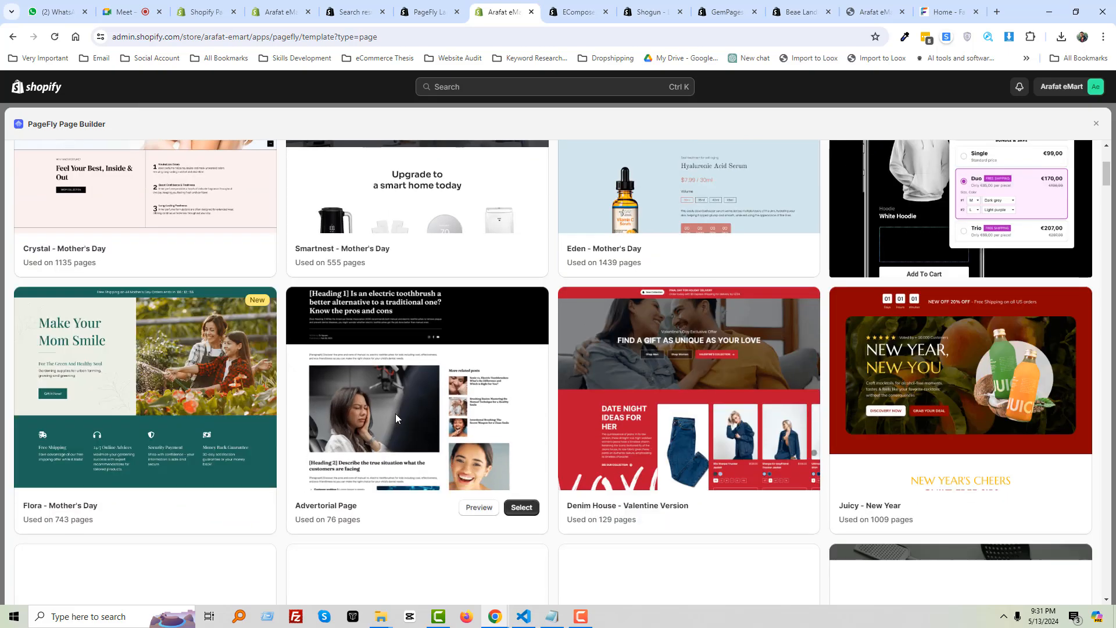
pyautogui.scroll(-4, 325, 437)
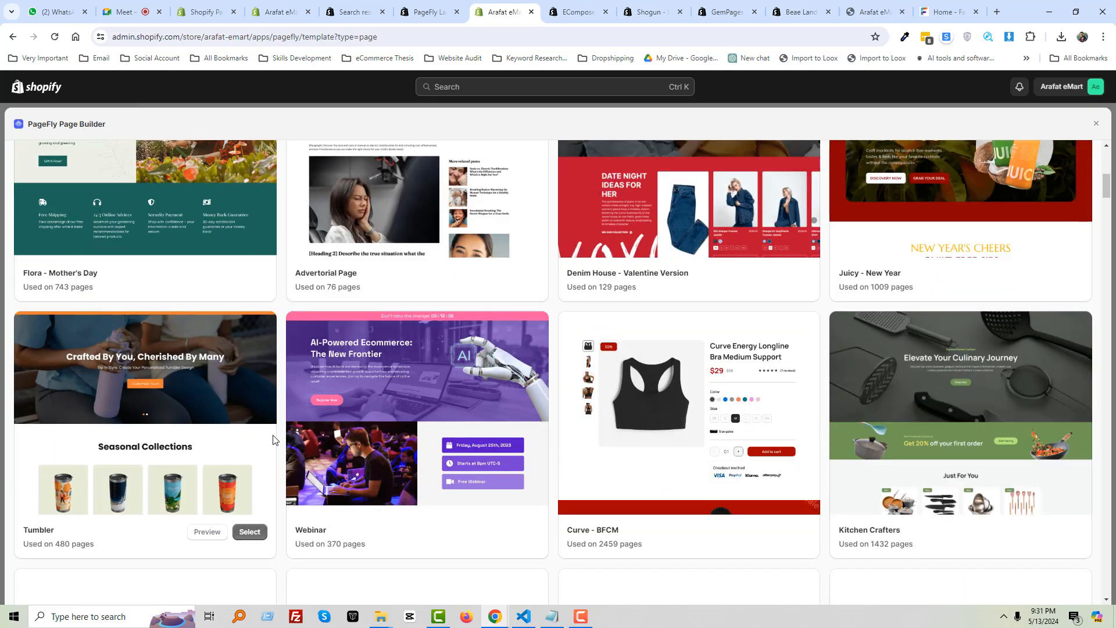
pyautogui.scroll(8, 666, 351)
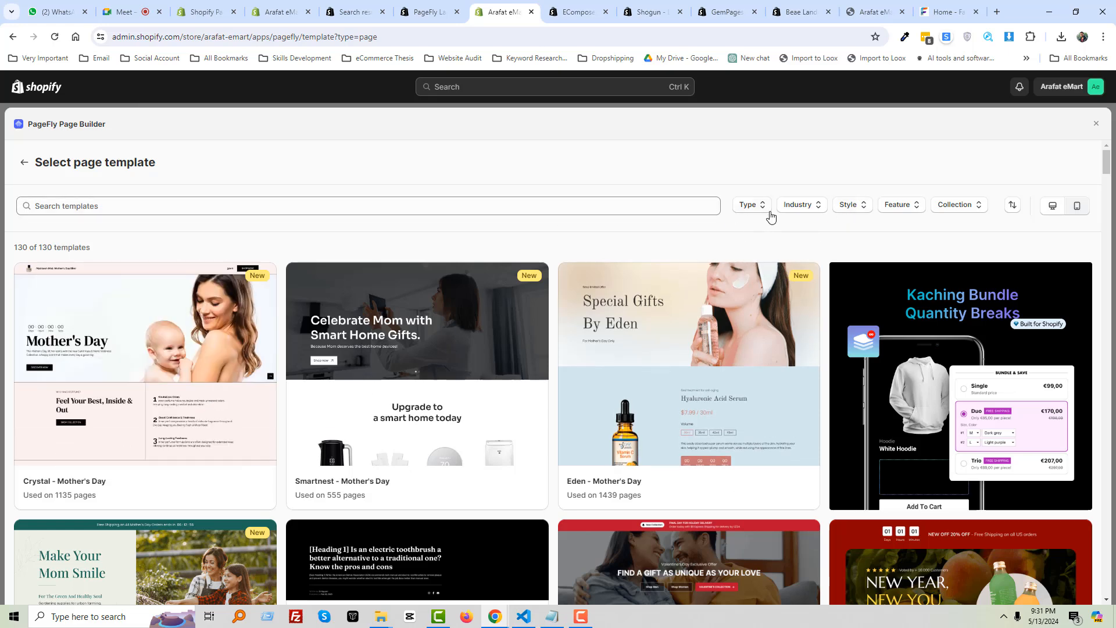
# Check the page type and industry filters, briefly visiting other tabs before returning to the gallery
pyautogui.click(767, 210)
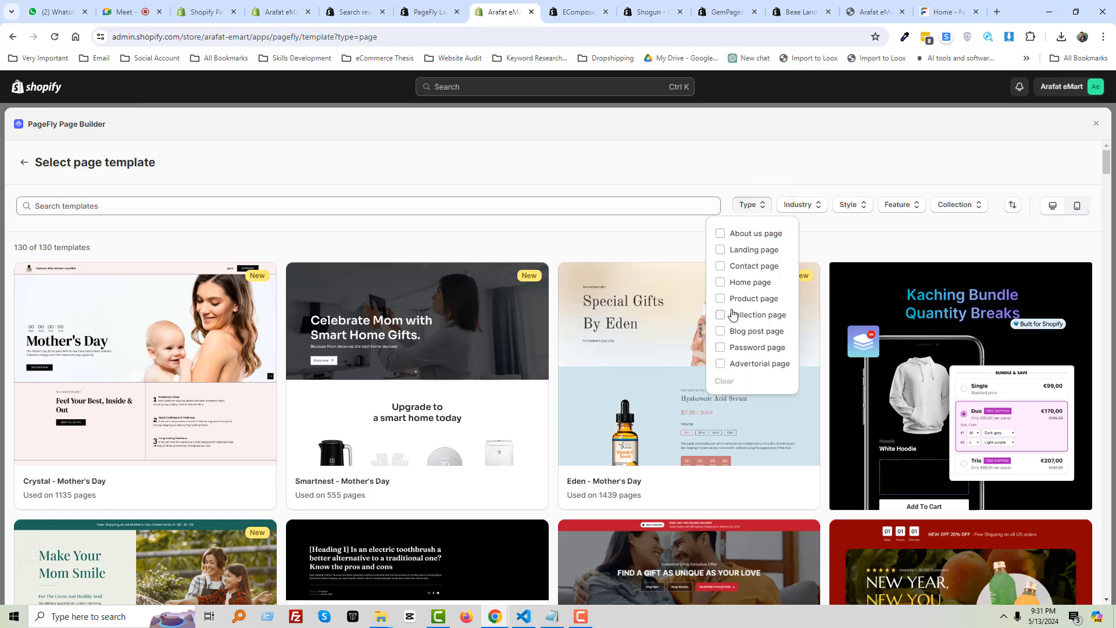
pyautogui.click(826, 223)
pyautogui.click(819, 209)
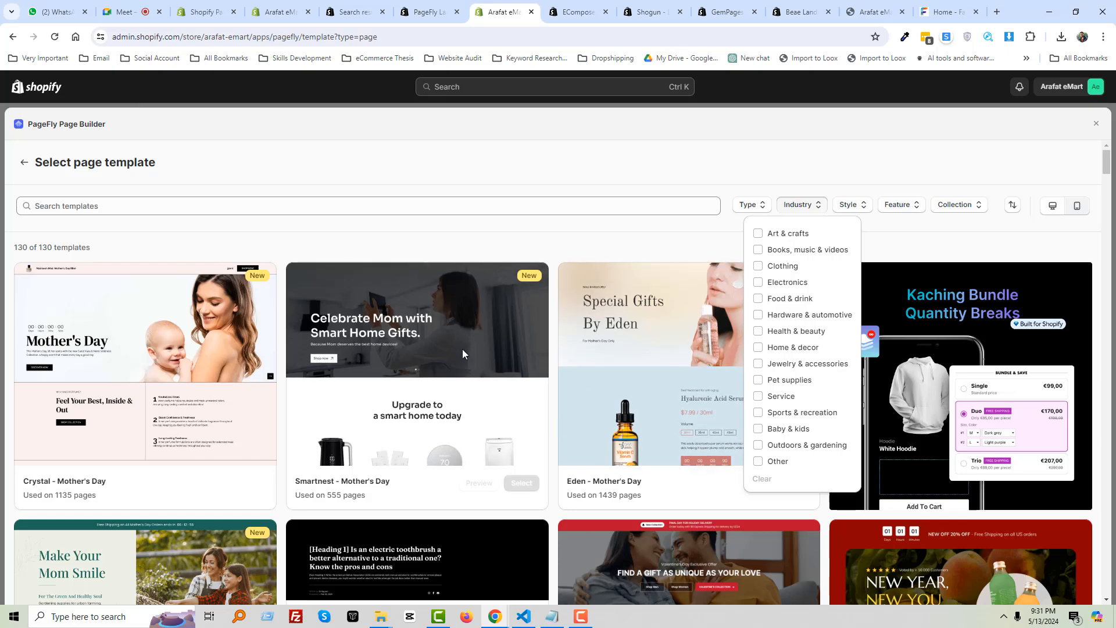
pyautogui.scroll(-9, 379, 434)
pyautogui.scroll(9, 384, 438)
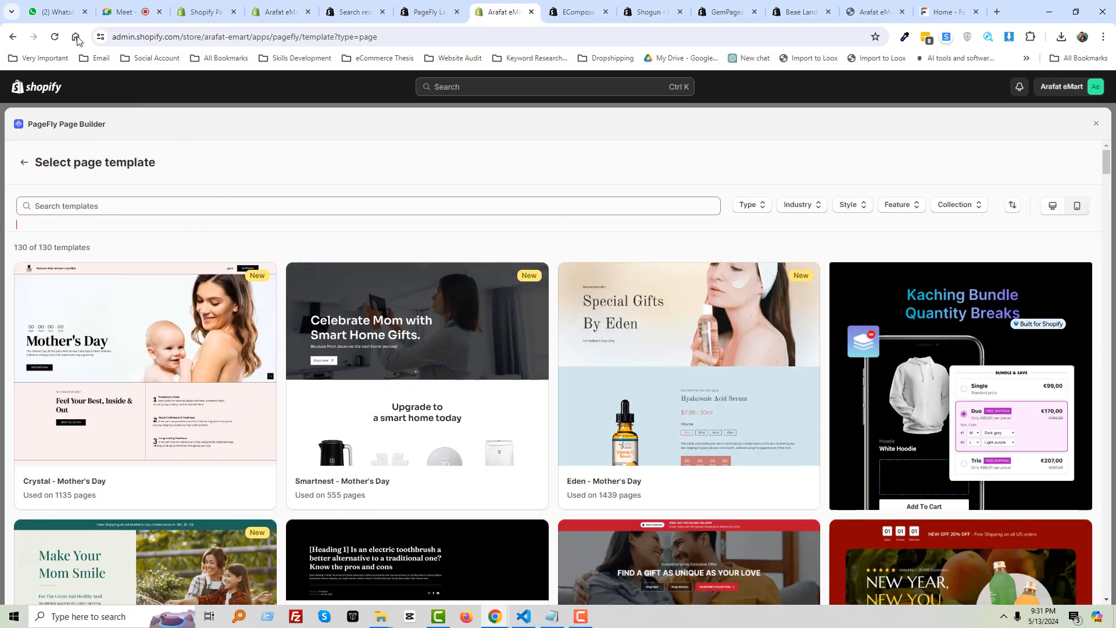
pyautogui.click(127, 11)
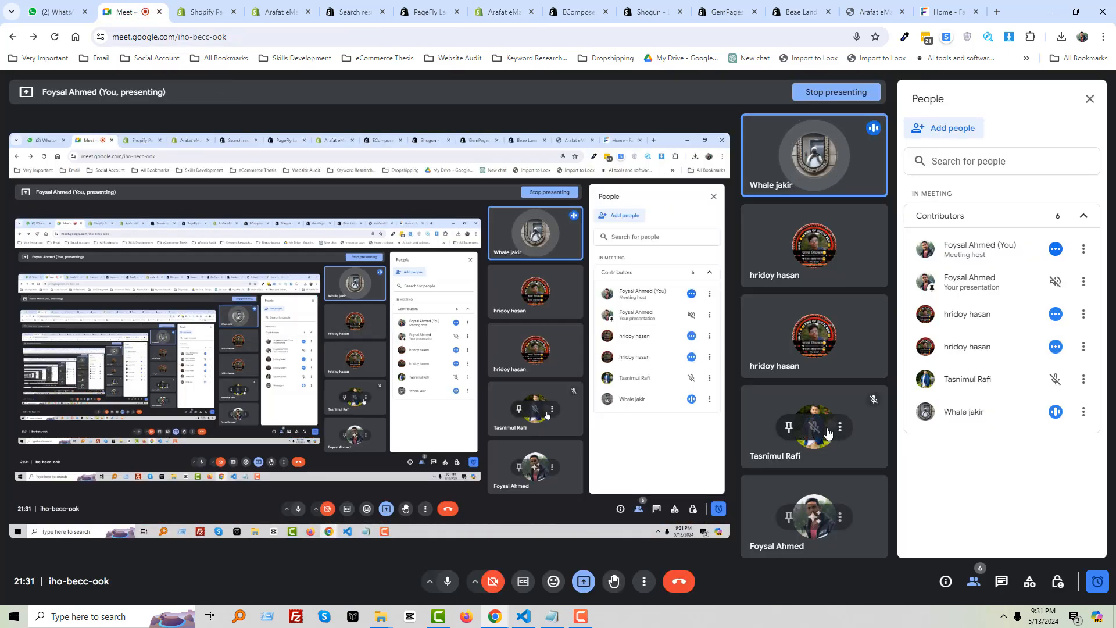
pyautogui.click(428, 11)
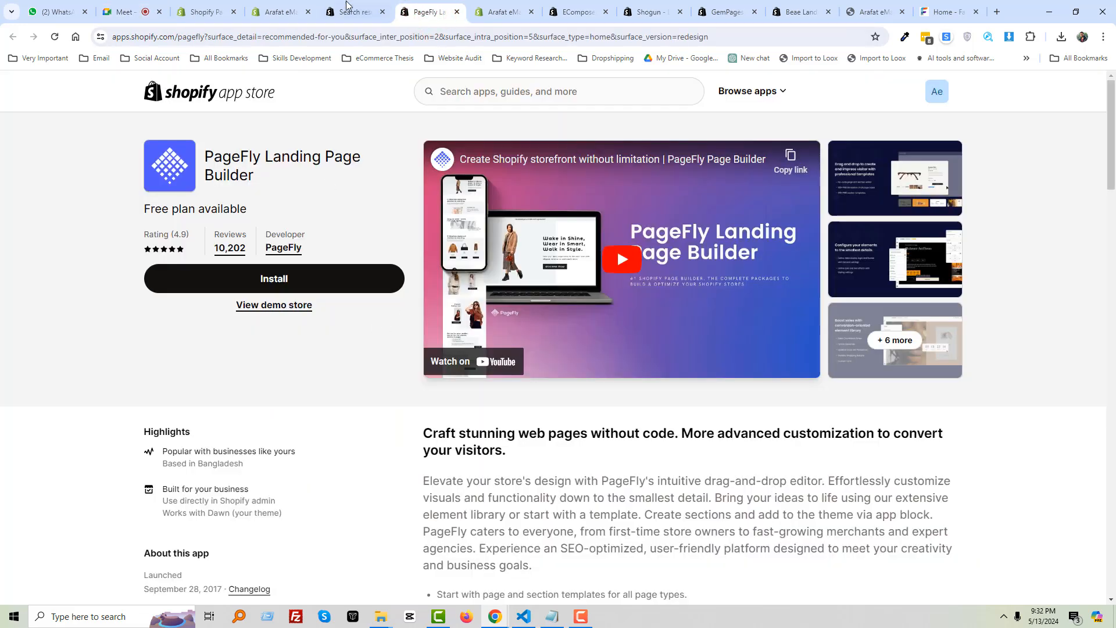
pyautogui.click(485, 9)
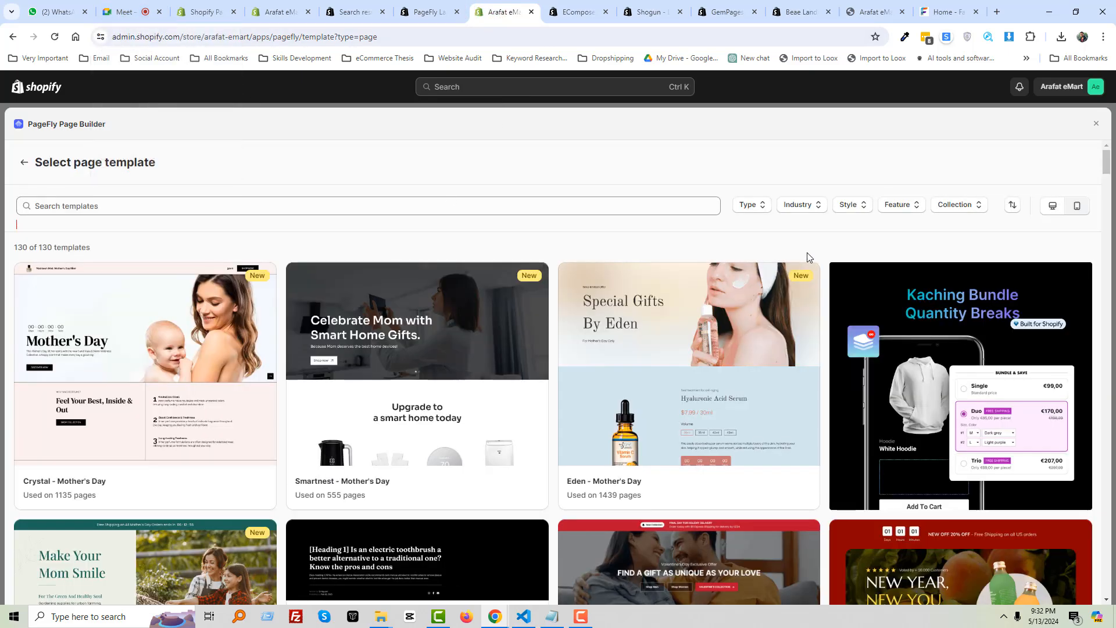
# Look over the Industry, Style, Feature and Collection filter options
pyautogui.click(808, 209)
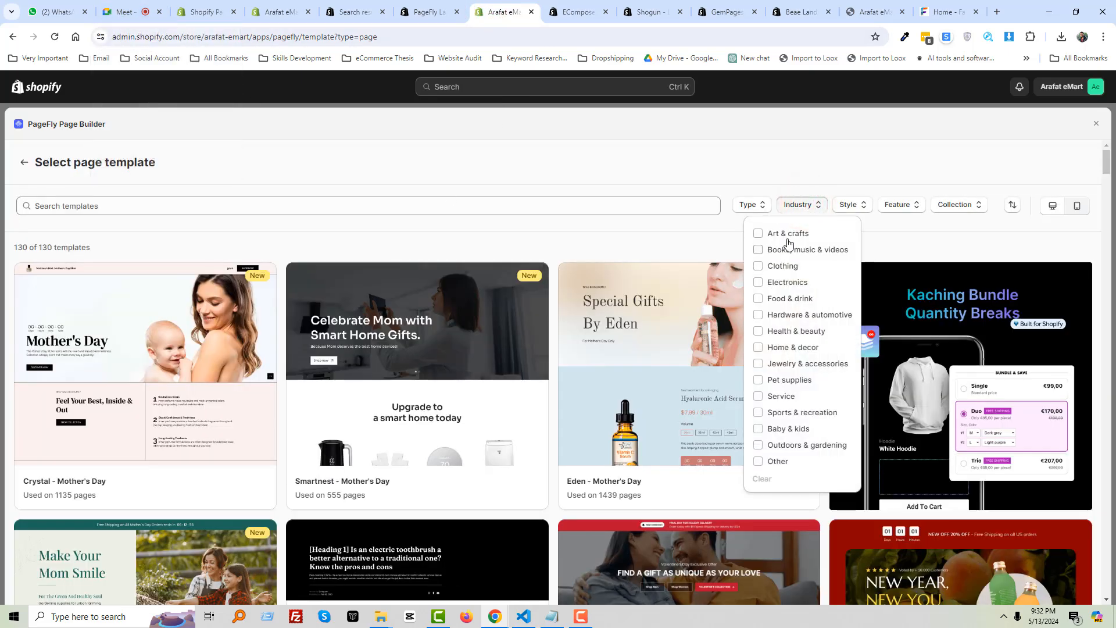
pyautogui.click(827, 175)
pyautogui.click(851, 209)
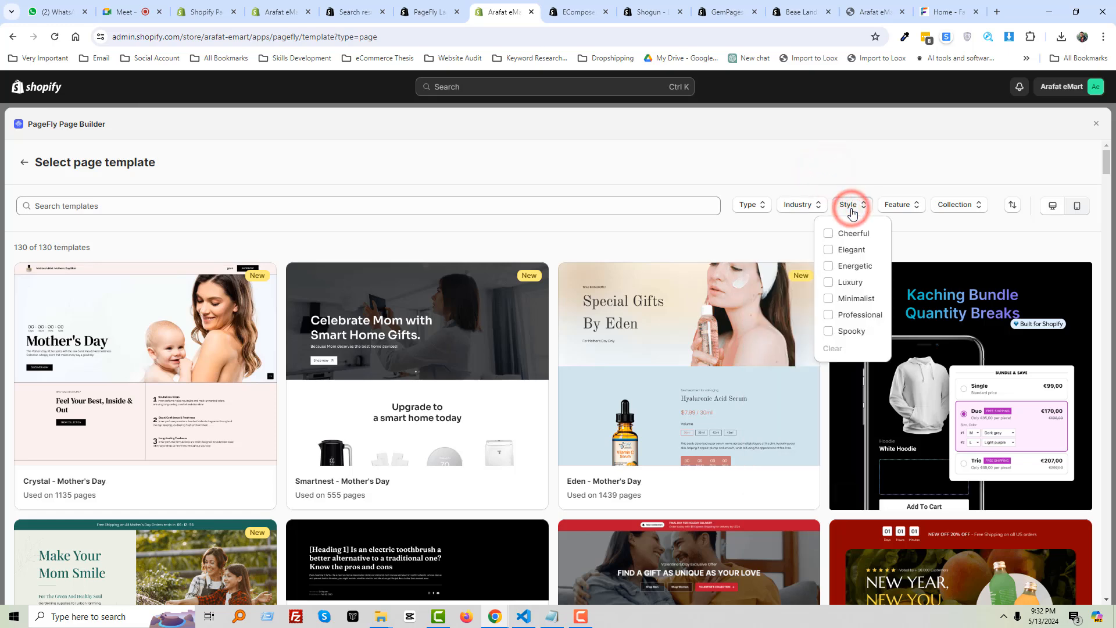
pyautogui.click(853, 208)
pyautogui.click(895, 206)
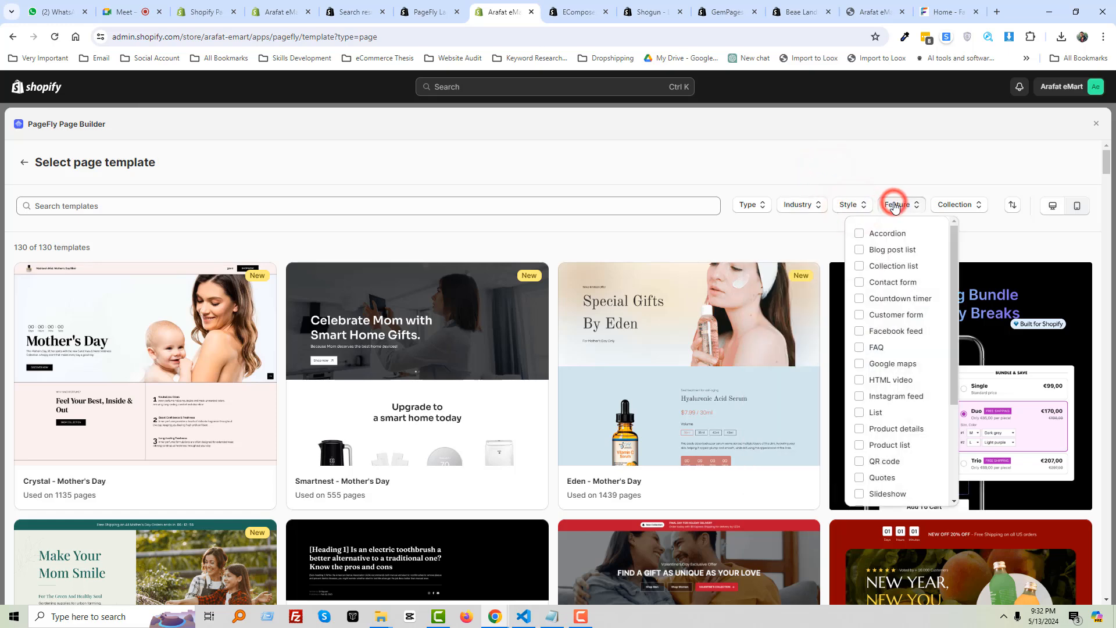
pyautogui.click(894, 207)
pyautogui.click(952, 207)
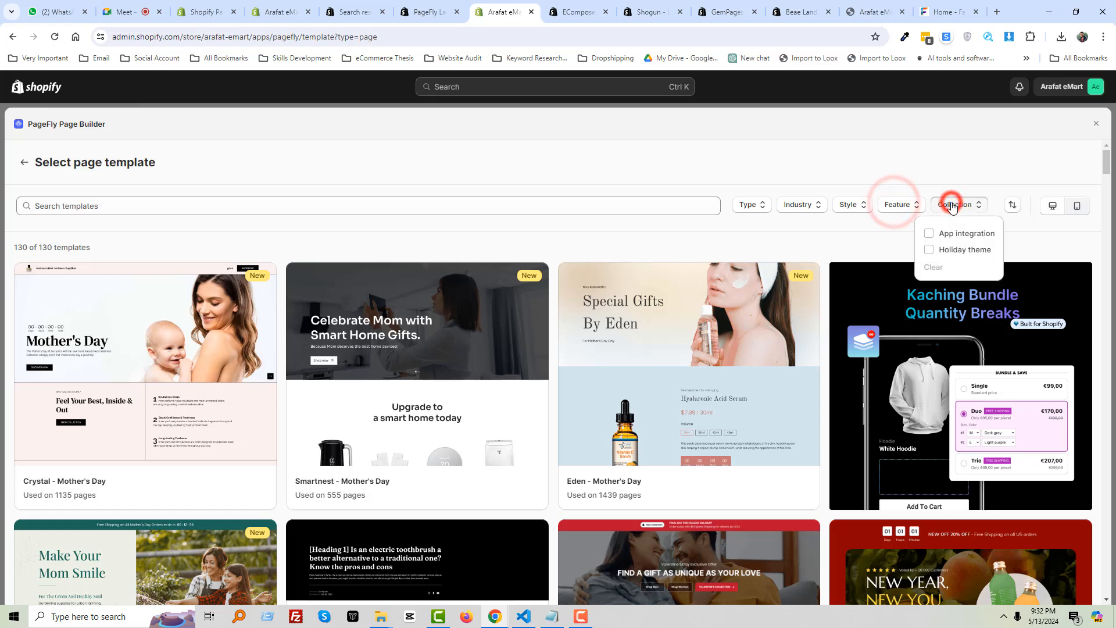
pyautogui.click(952, 206)
# Select the Juicy - New Year template to start the new page
pyautogui.moveTo(319, 399)
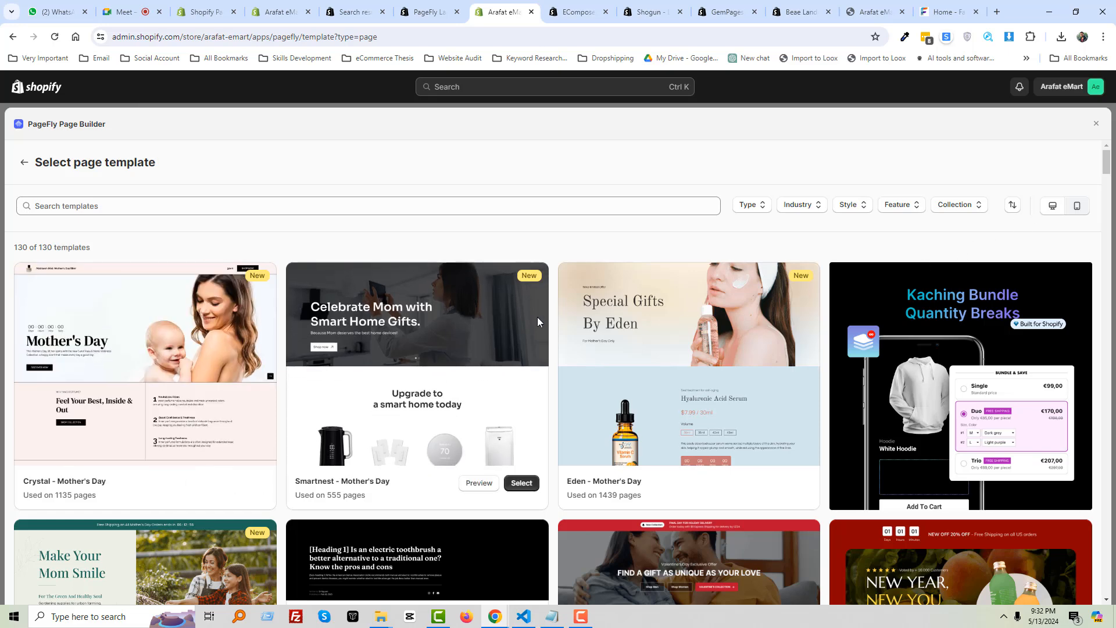
pyautogui.scroll(-3, 471, 446)
pyautogui.moveTo(471, 446)
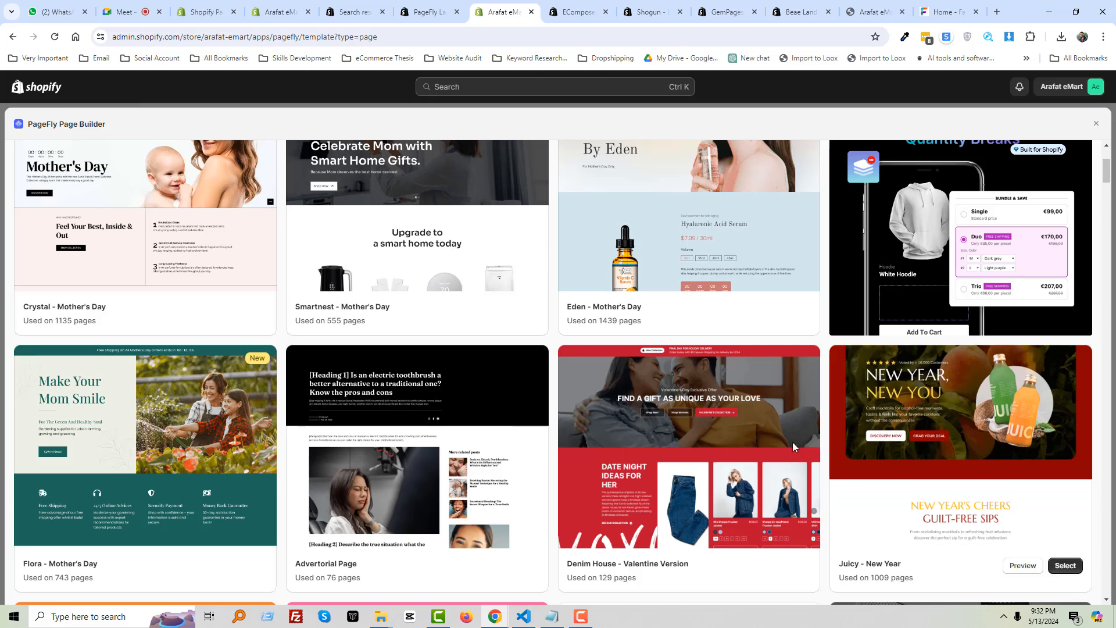
pyautogui.moveTo(1041, 407)
pyautogui.scroll(-2, 1041, 406)
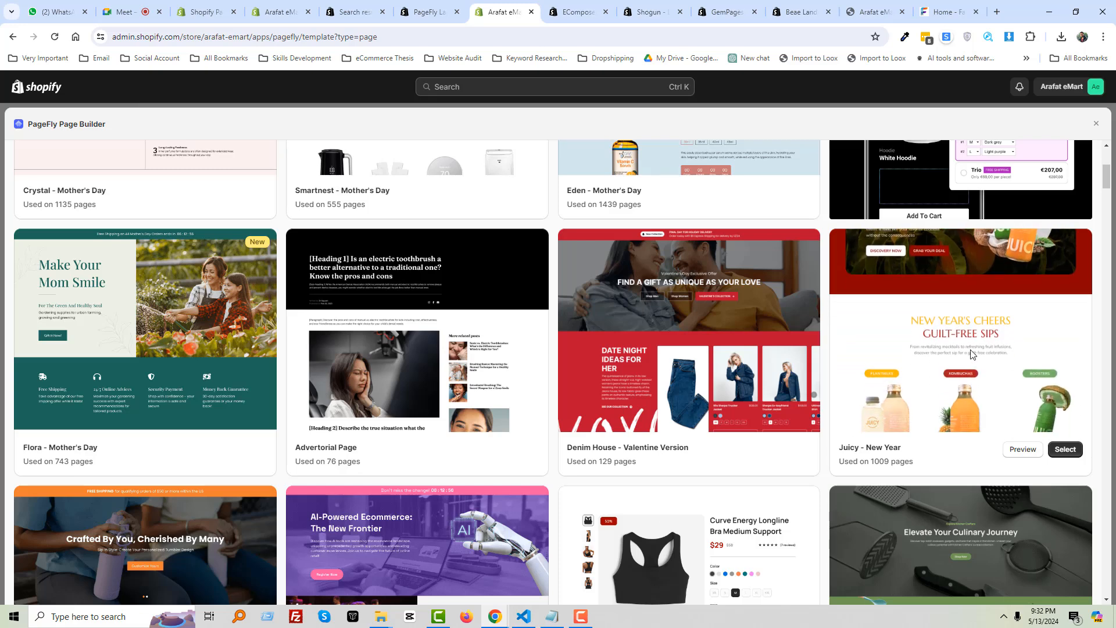
pyautogui.click(1065, 450)
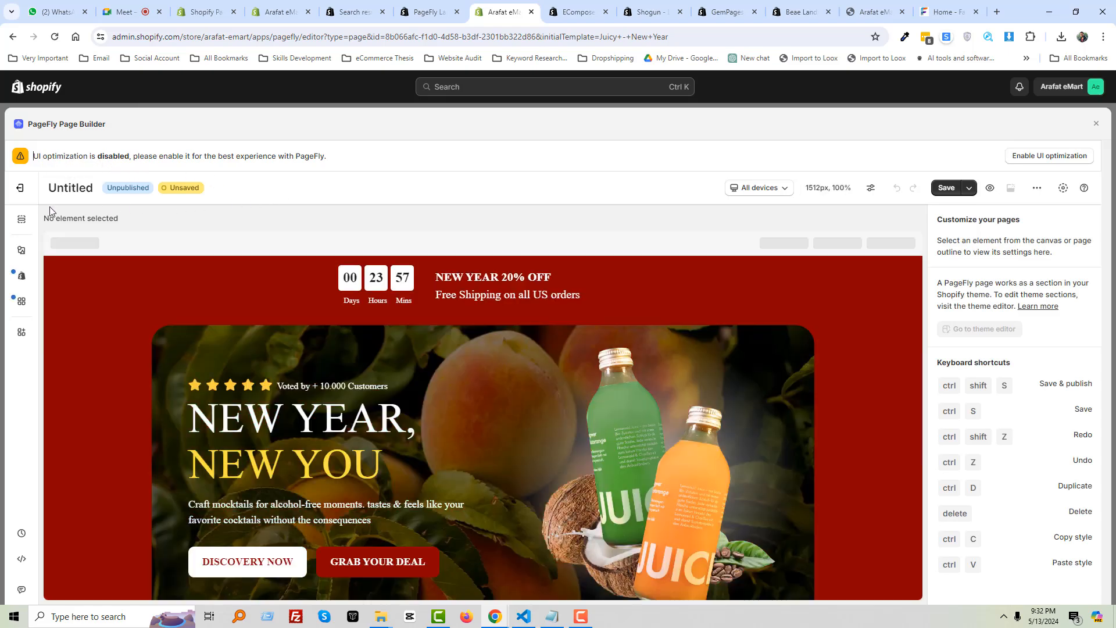
# Change the page title from Untitled to 'My Home'
pyautogui.doubleClick(68, 192)
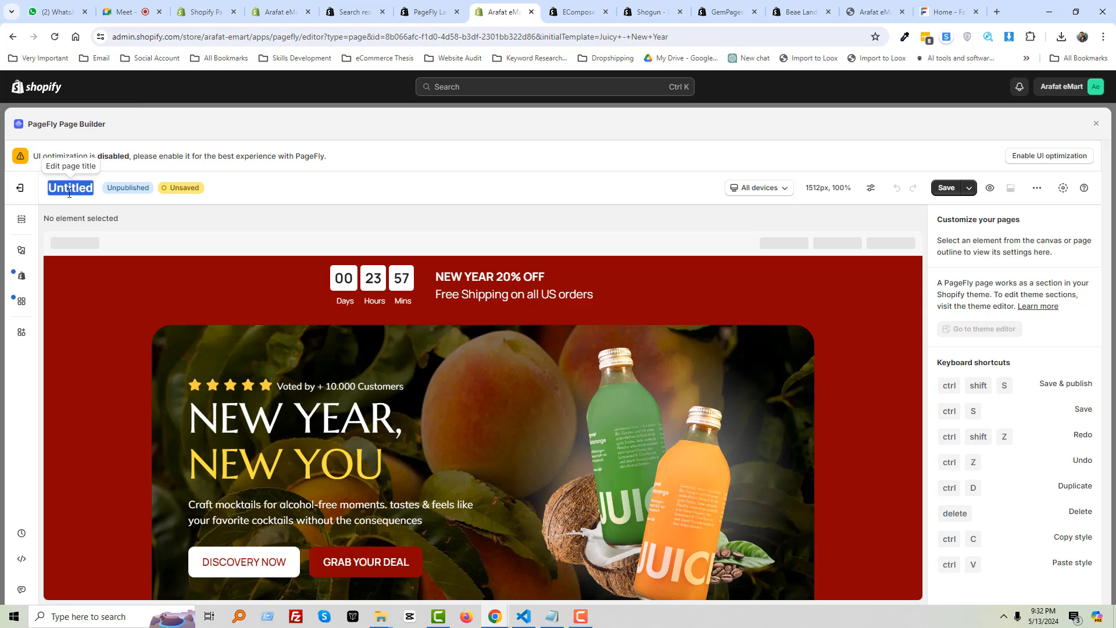
pyautogui.write('My Home')
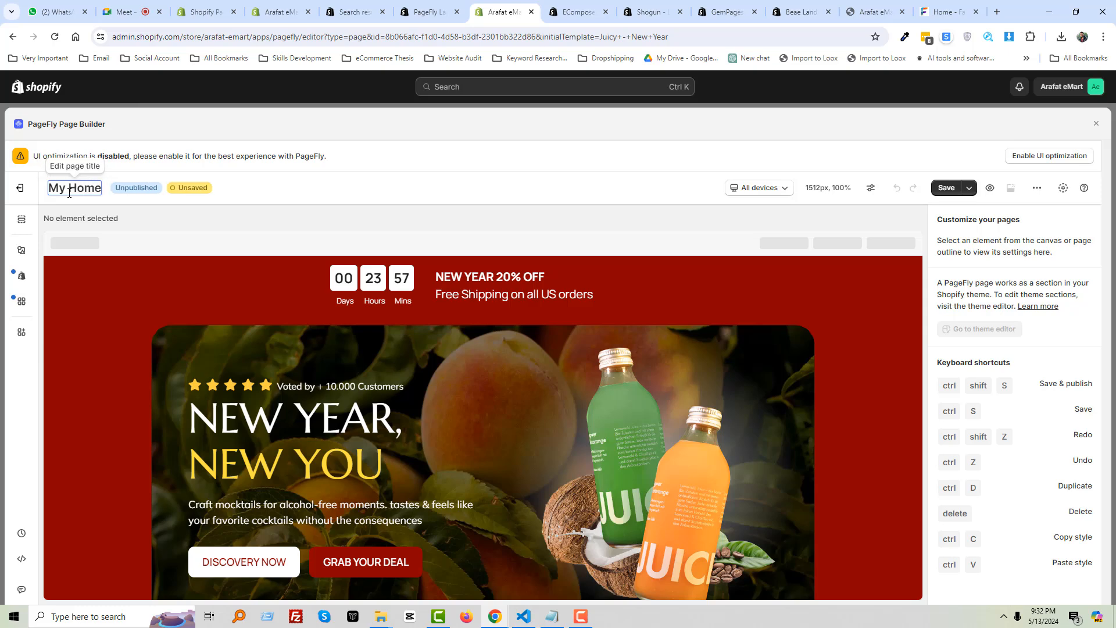
# In the Google Meet call, admit both people waiting to join
pyautogui.click(125, 12)
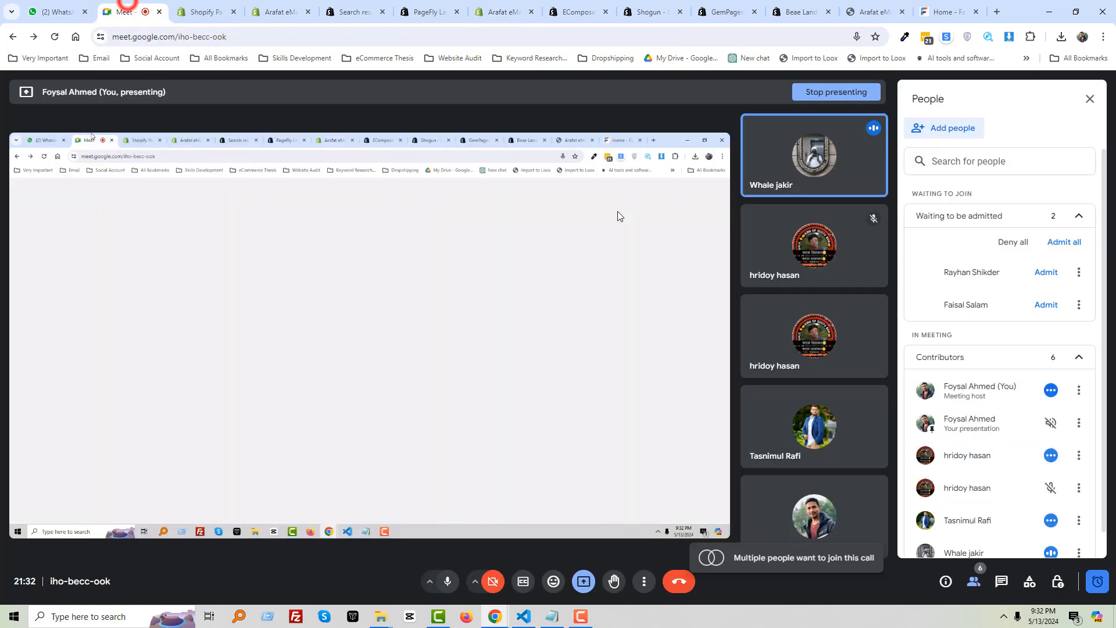
pyautogui.click(1066, 243)
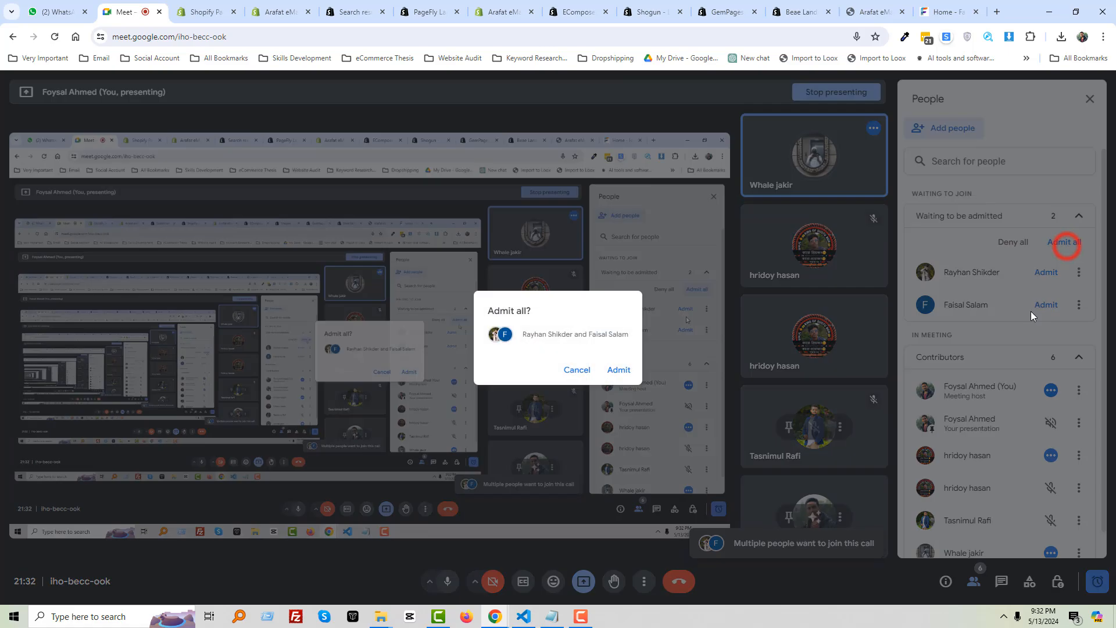
pyautogui.click(617, 371)
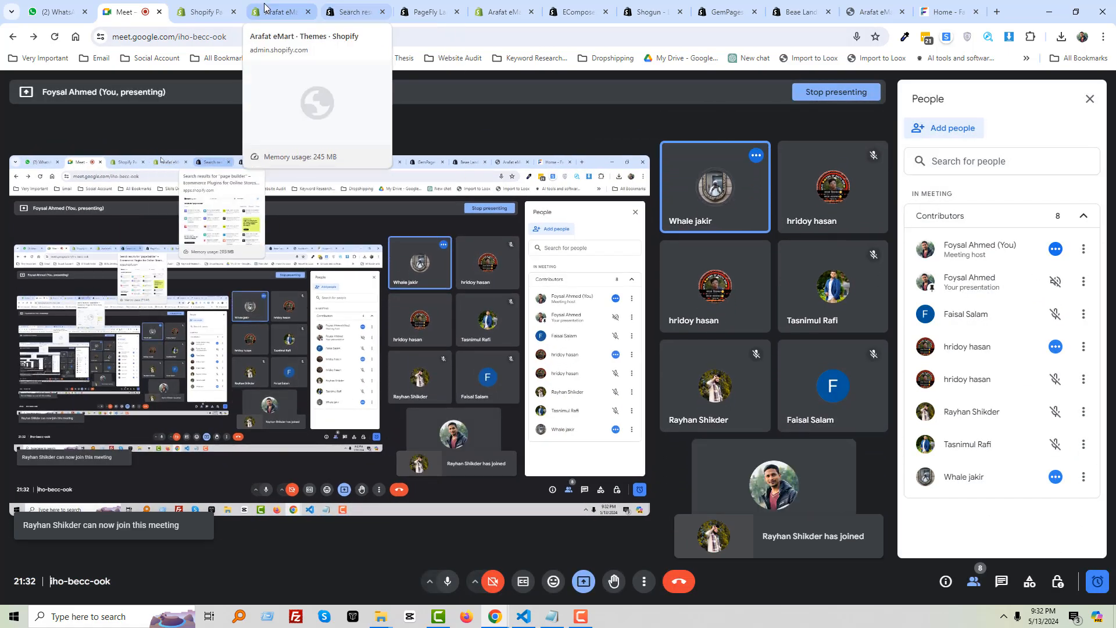
# Go back through the browser tabs to the PageFly editor showing the My Home page
pyautogui.click(281, 10)
pyautogui.click(351, 12)
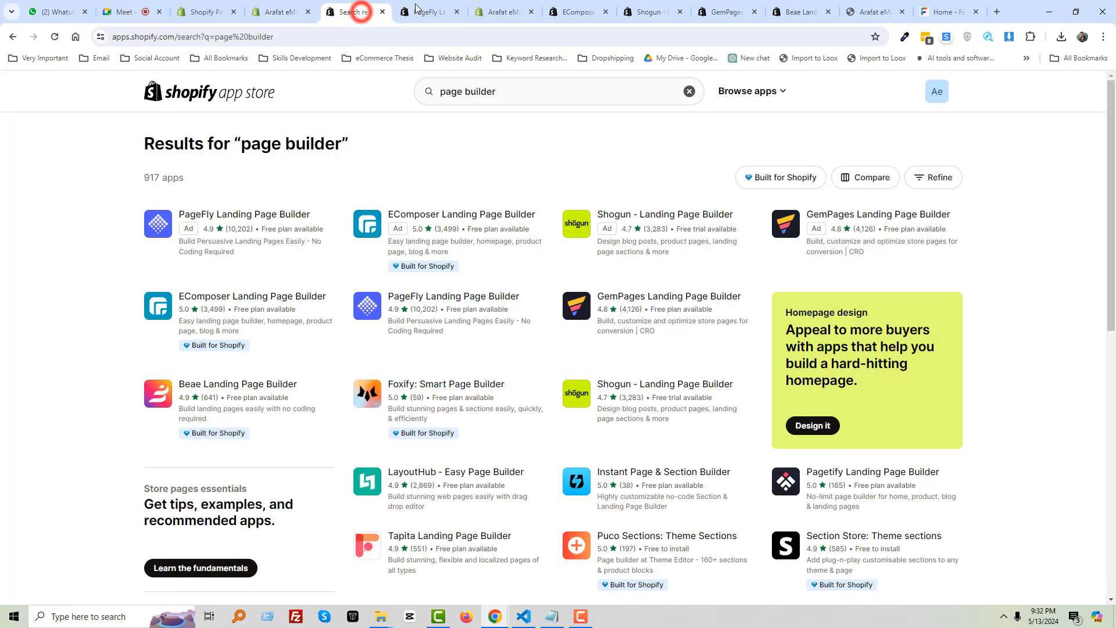
pyautogui.click(420, 12)
pyautogui.click(507, 8)
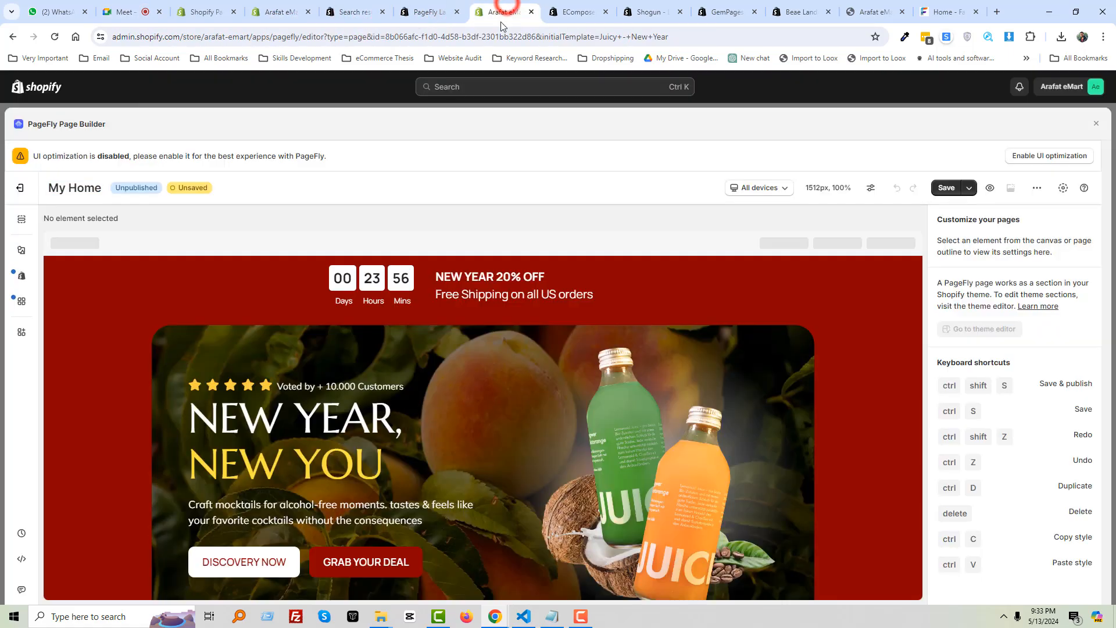
# Rename the page title from 'My Home' to 'My Home Page' and check the device preview choices
pyautogui.click(76, 191)
pyautogui.write('Page')
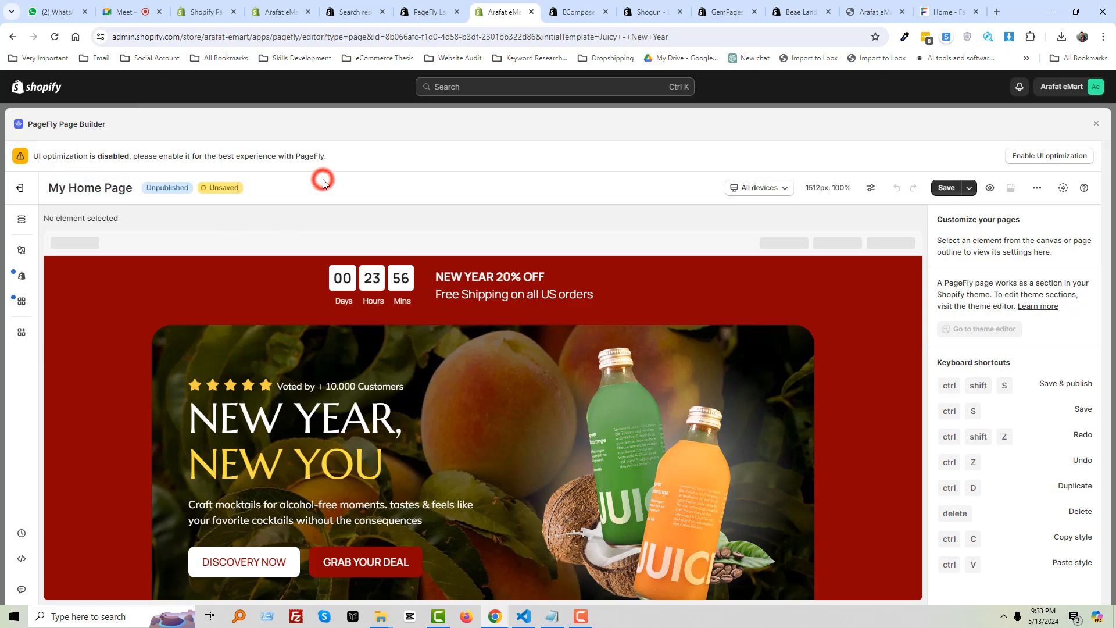
pyautogui.click(756, 191)
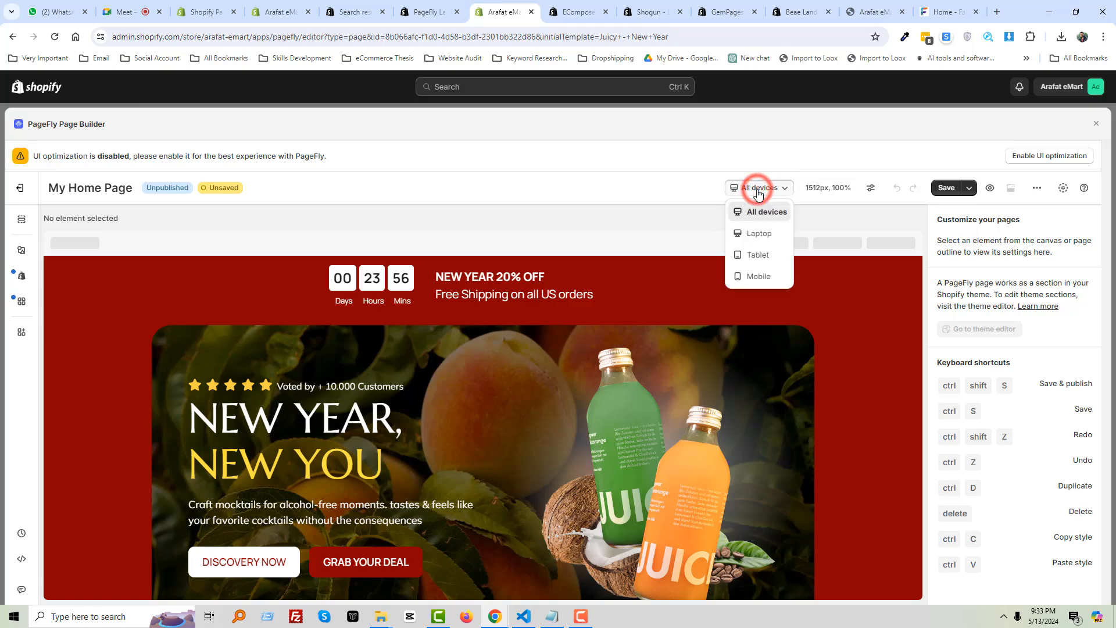
pyautogui.click(682, 192)
# Review the Juicy New Year sections on the canvas, then save My Home Page
pyautogui.scroll(-15, 533, 362)
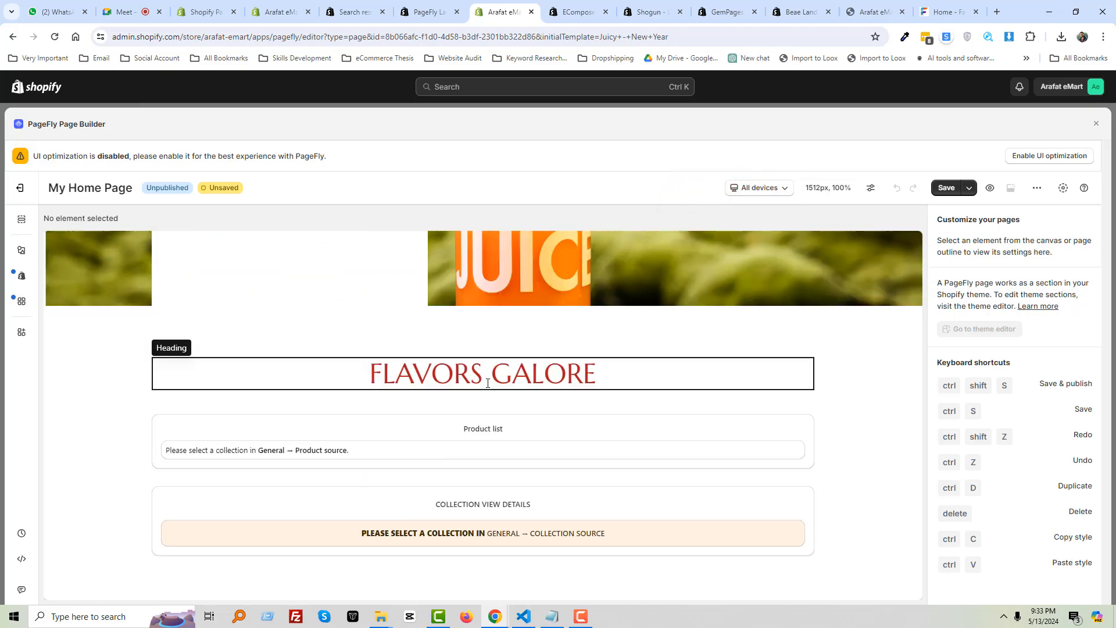
pyautogui.scroll(15, 488, 383)
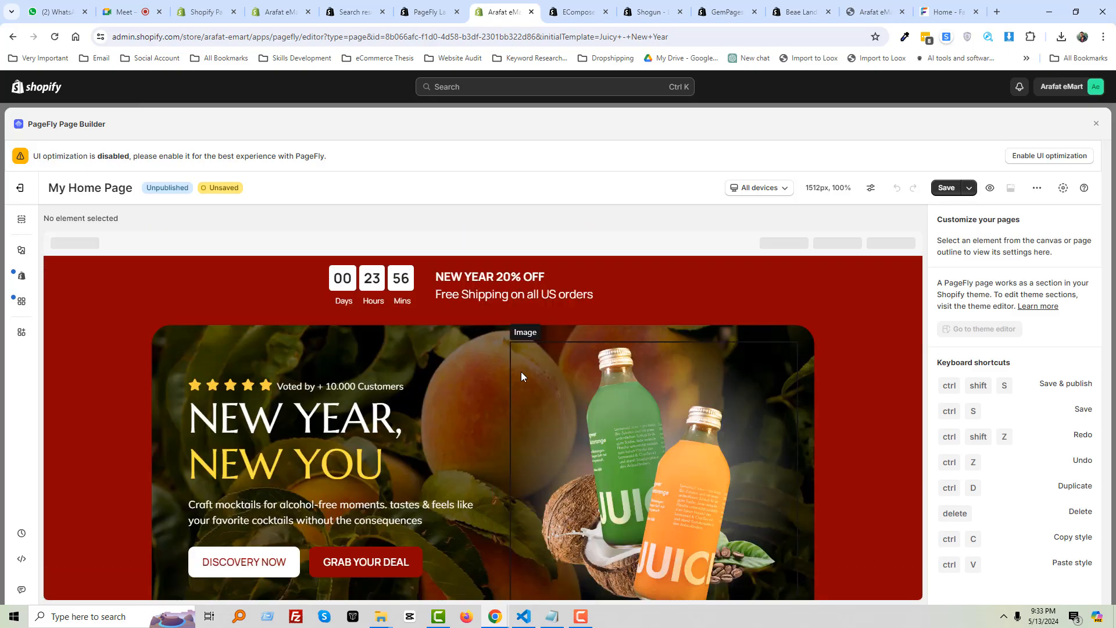
pyautogui.scroll(-12, 535, 402)
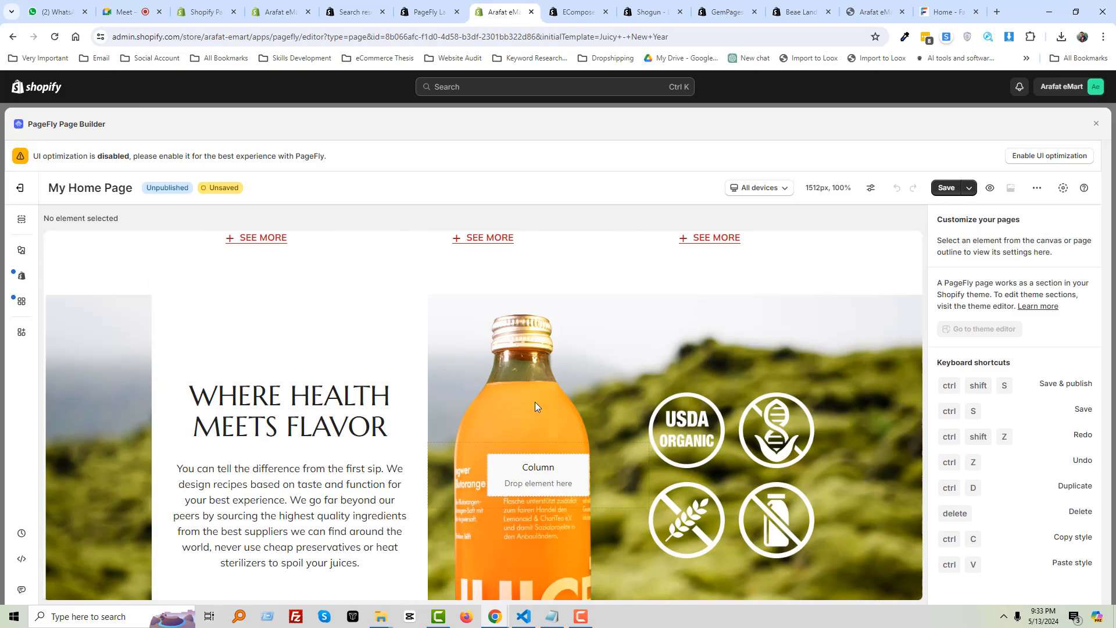
pyautogui.scroll(-15, 535, 403)
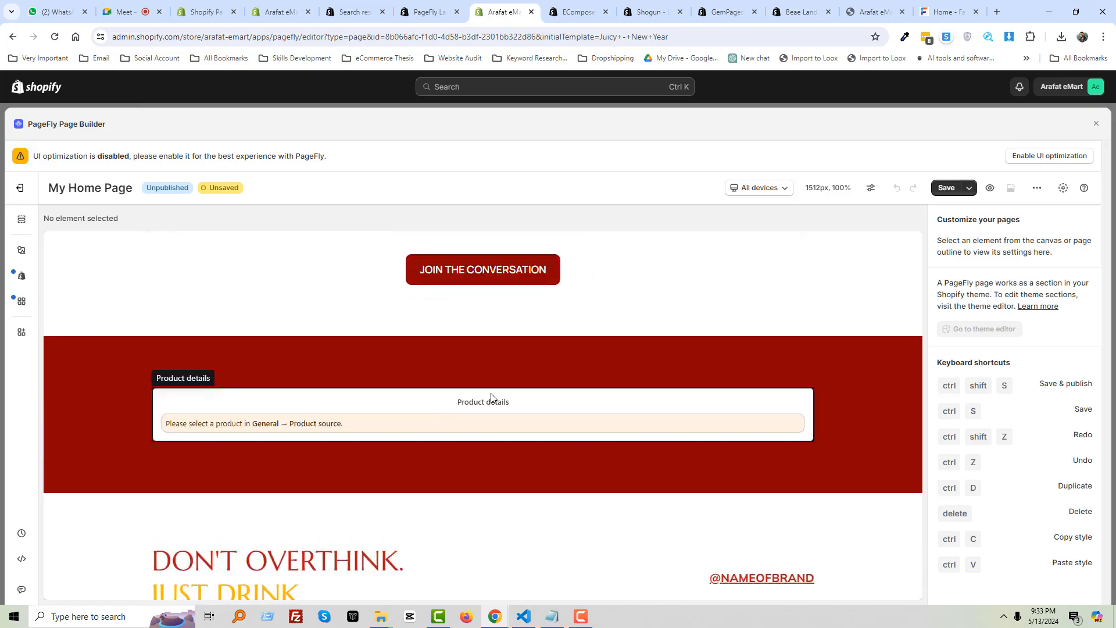
pyautogui.scroll(-10, 491, 397)
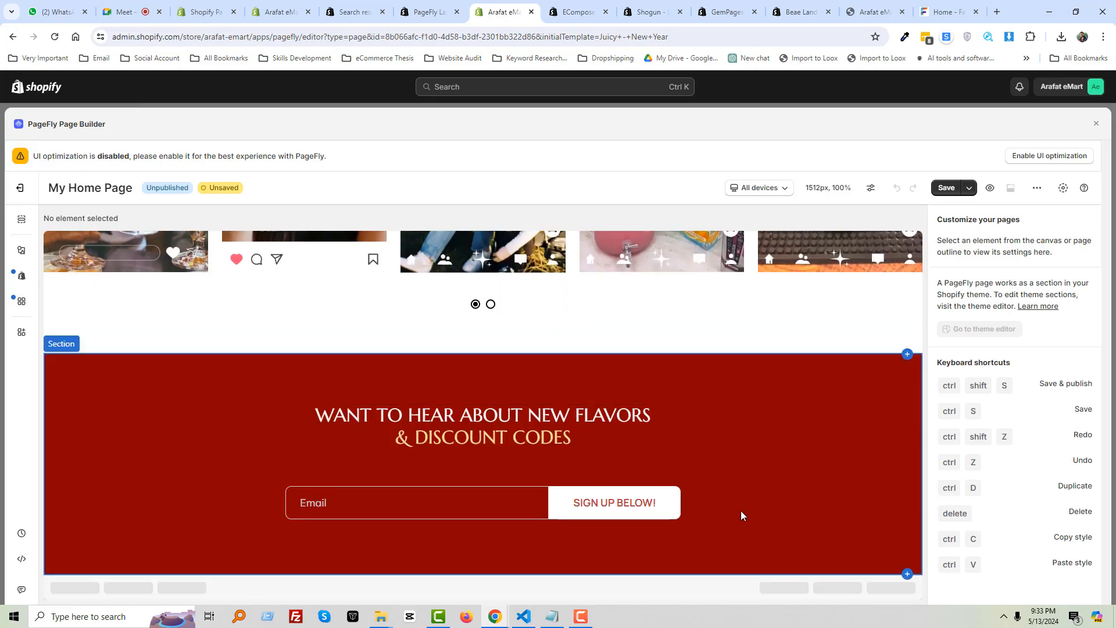
pyautogui.scroll(20, 741, 511)
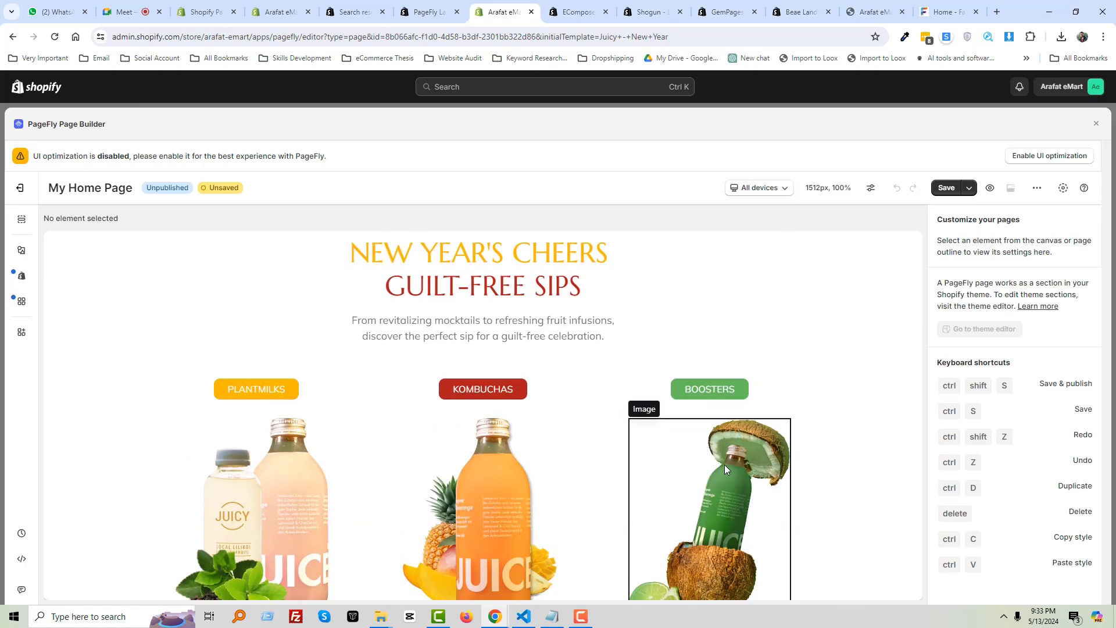
pyautogui.scroll(10, 697, 442)
pyautogui.click(948, 187)
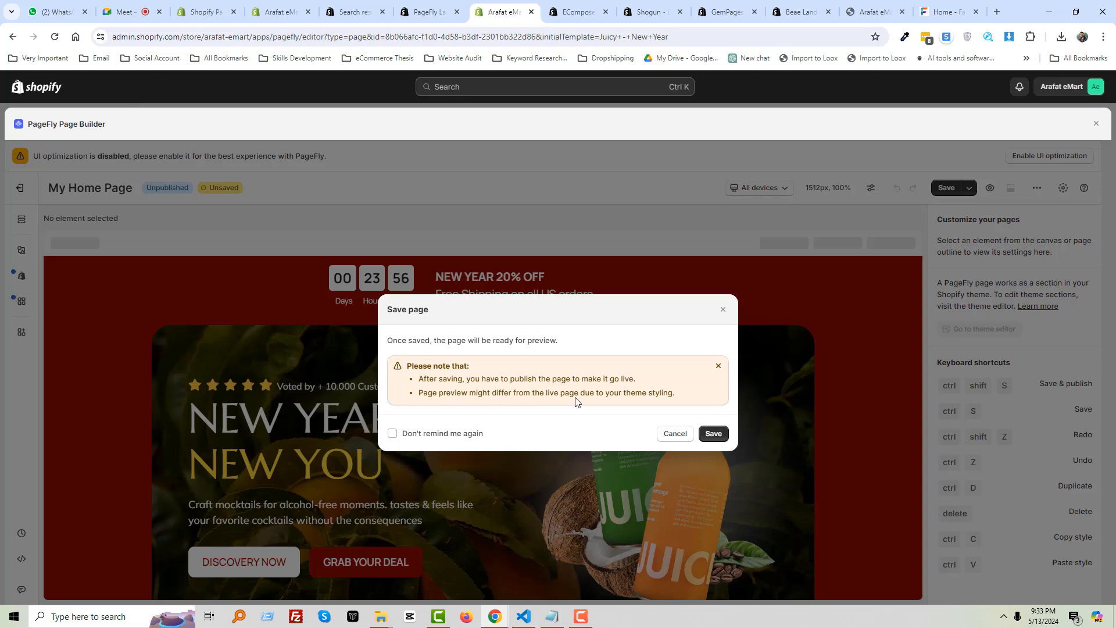
pyautogui.click(714, 434)
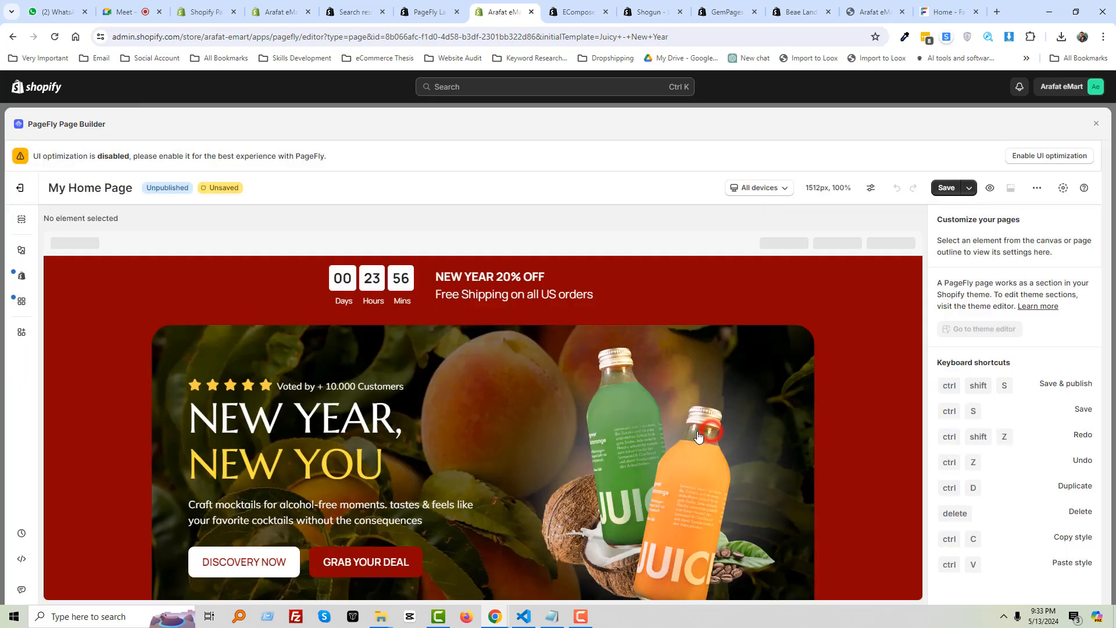
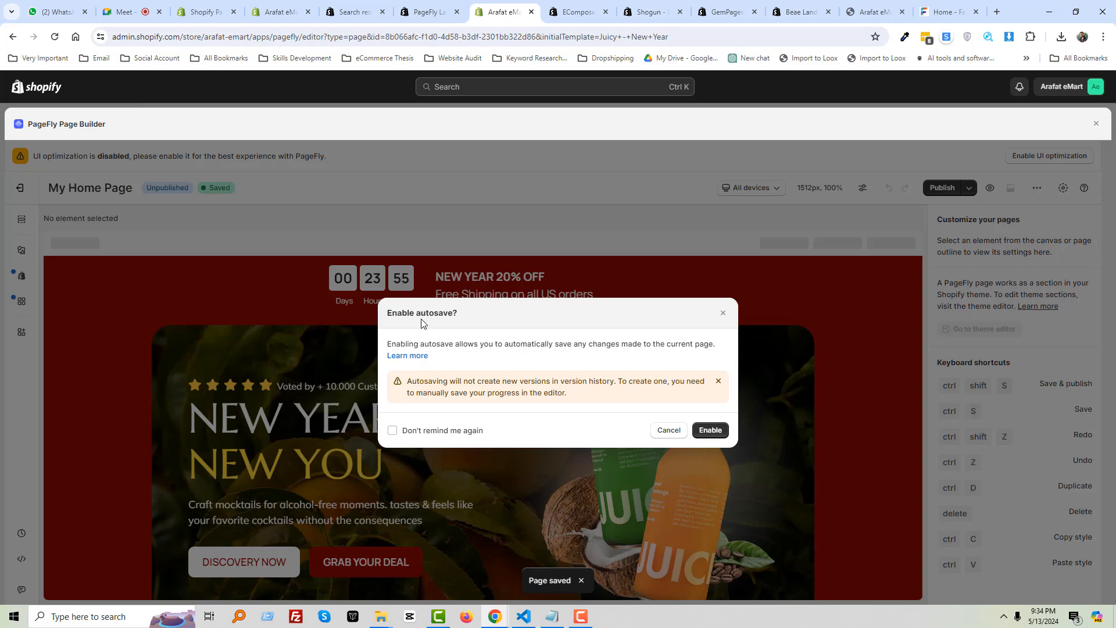
# Enable autosave and publish My Home Page to /pages/my-home-page
pyautogui.click(710, 430)
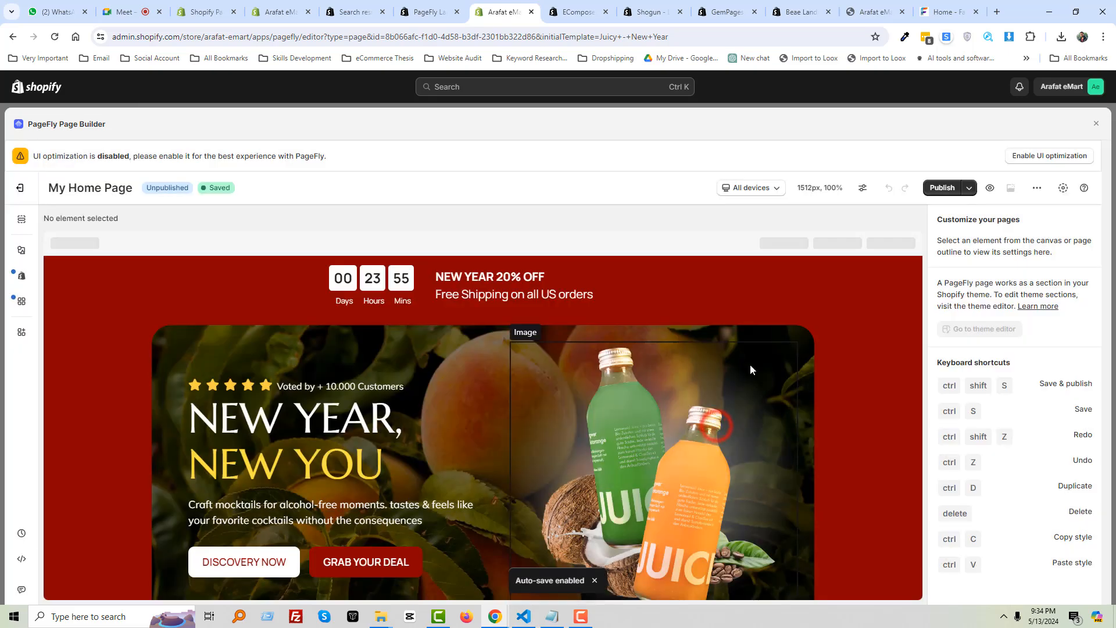
pyautogui.click(970, 189)
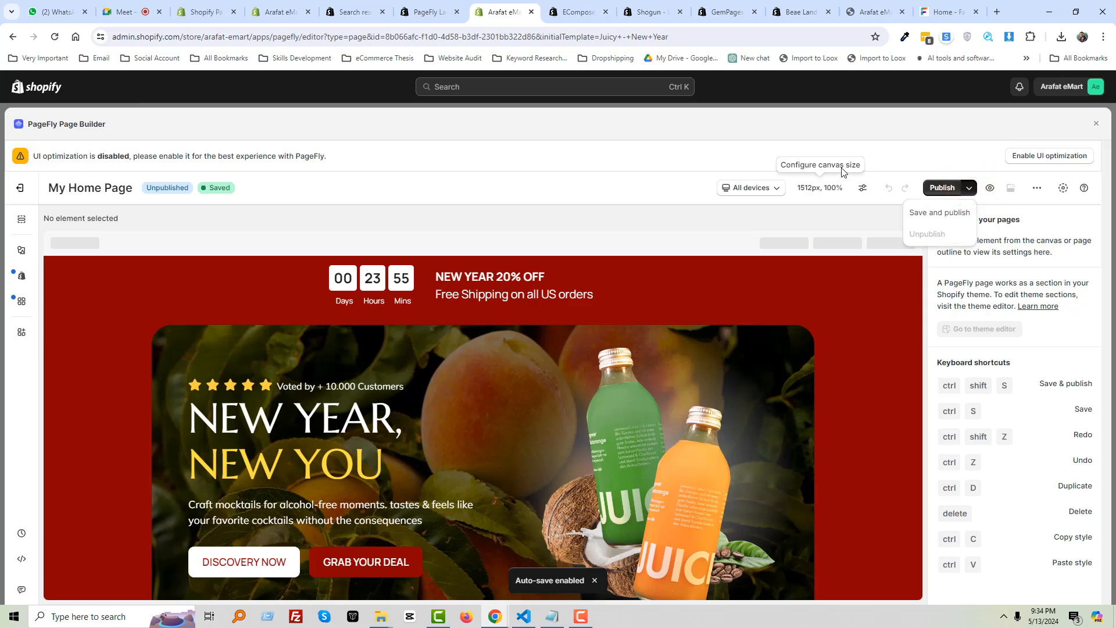
pyautogui.click(895, 153)
pyautogui.click(943, 190)
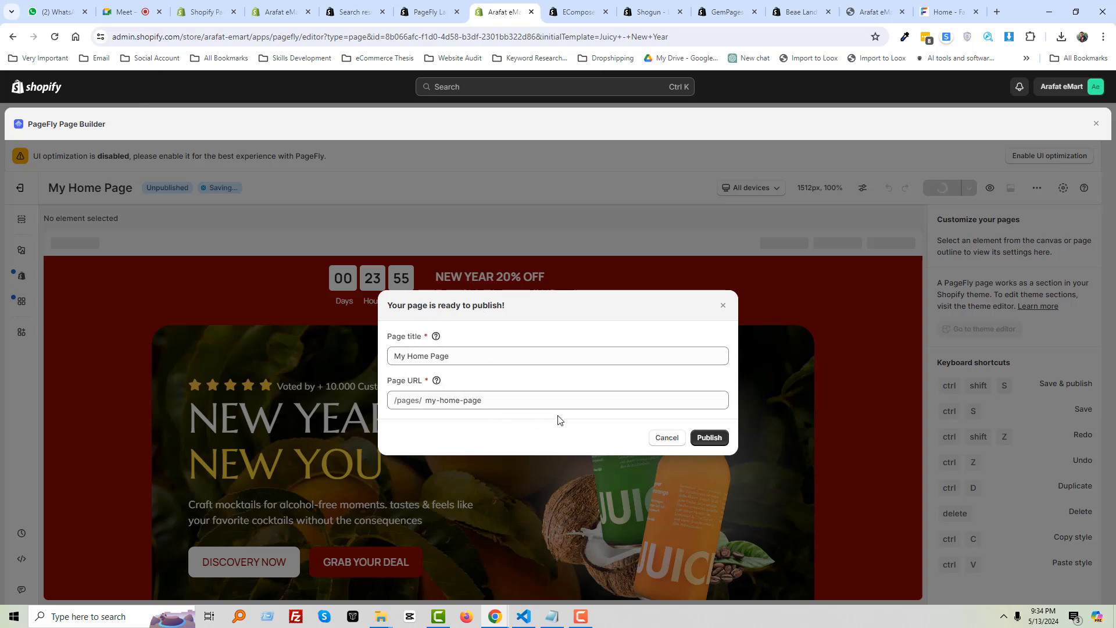
pyautogui.click(709, 439)
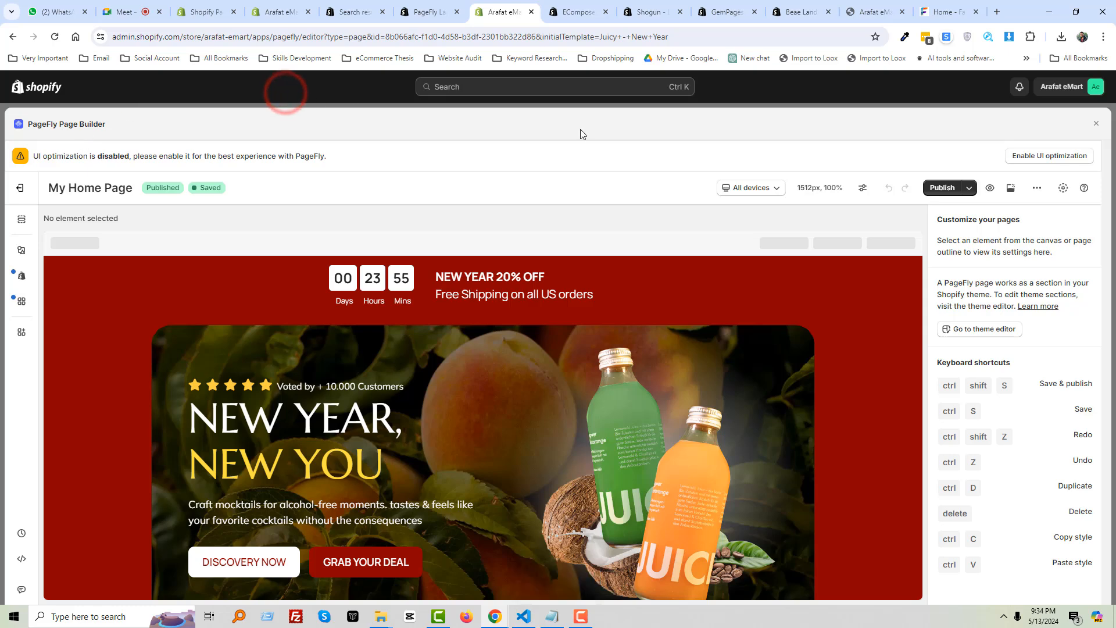
# Close the editor and preview, then open /pages/my-home-page live from the Pages list
pyautogui.click(1098, 124)
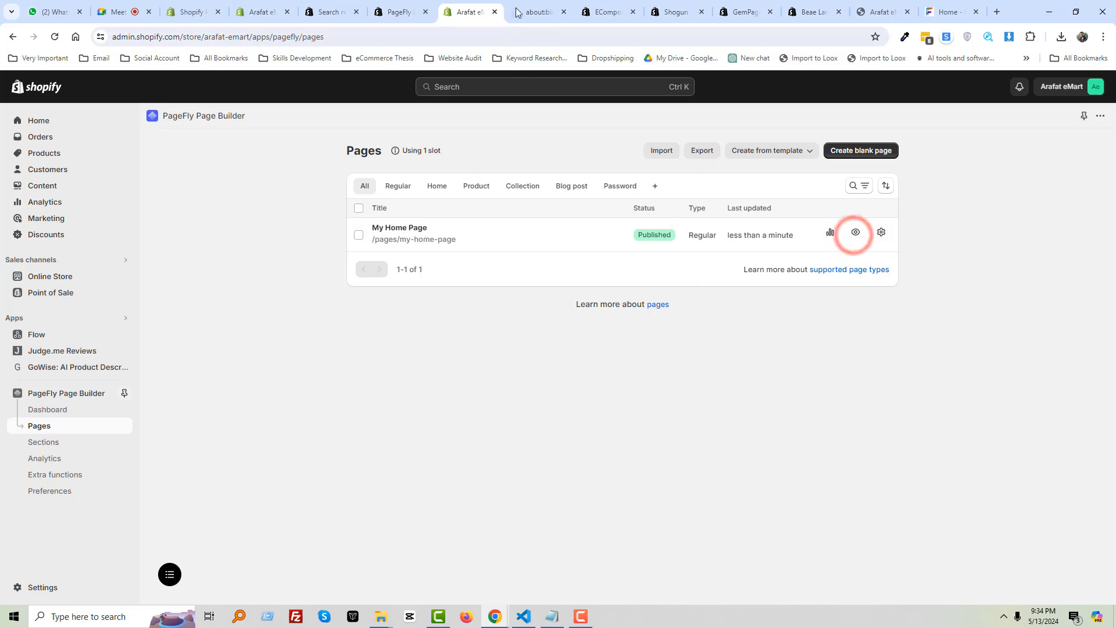
pyautogui.click(528, 2)
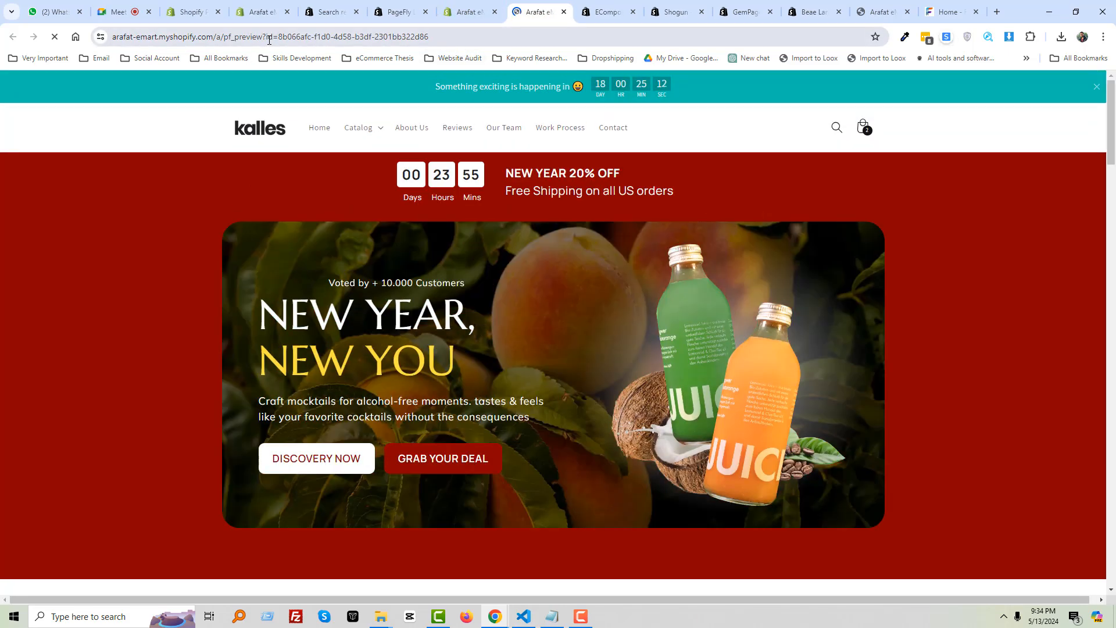
pyautogui.click(564, 12)
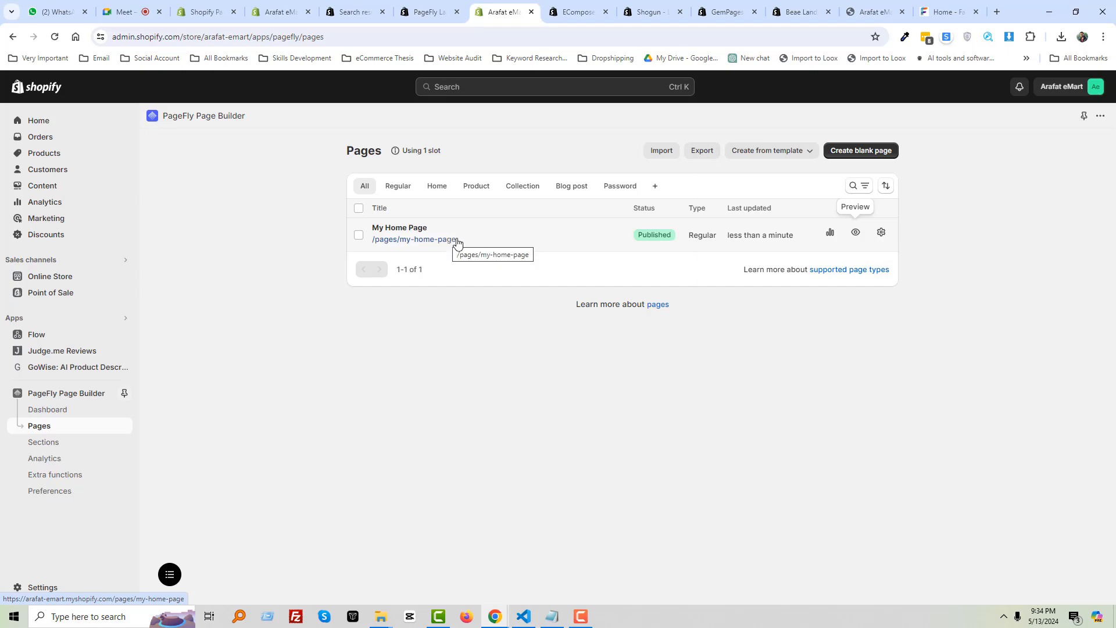
pyautogui.click(414, 239)
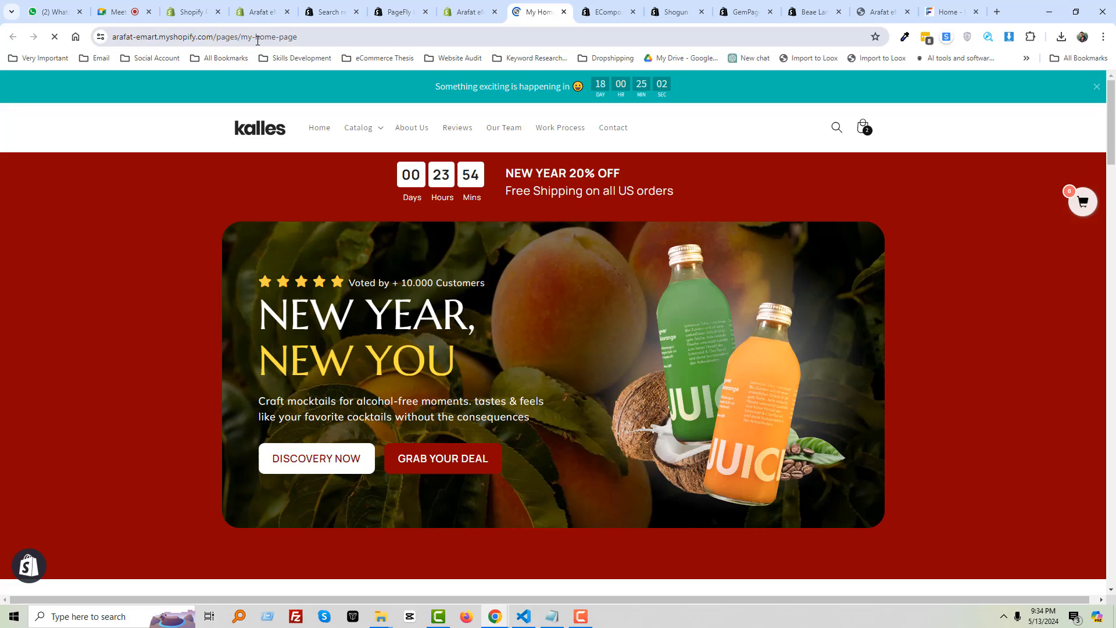
# Scroll down the live My Home Page and view the second Instagram carousel slide
pyautogui.click(257, 40)
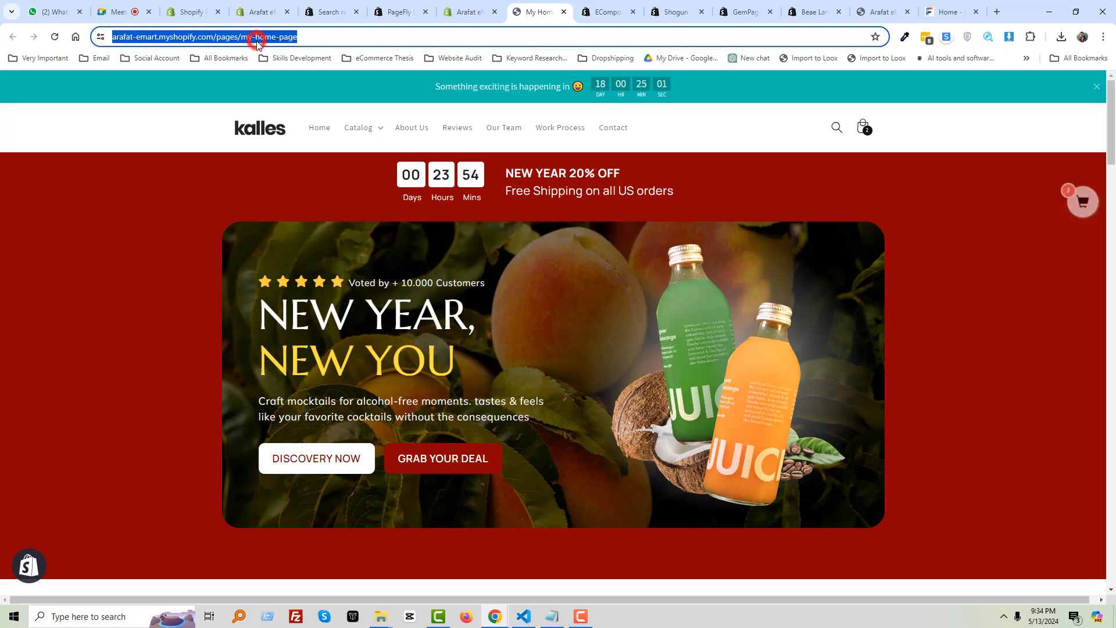
pyautogui.click(161, 129)
pyautogui.scroll(-15, 192, 269)
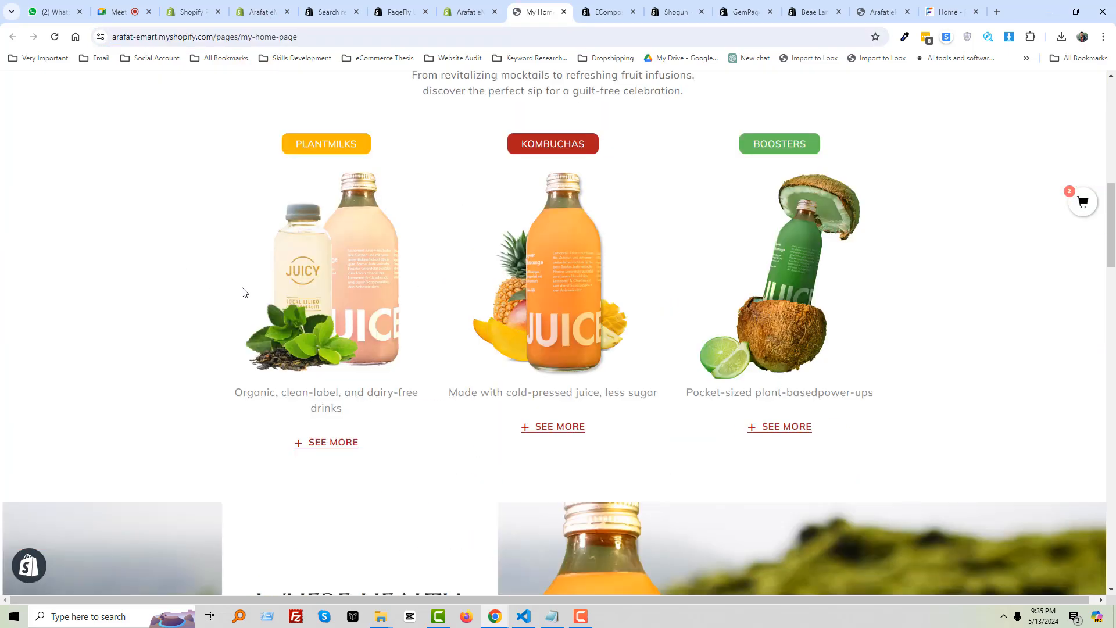
pyautogui.scroll(-18, 593, 348)
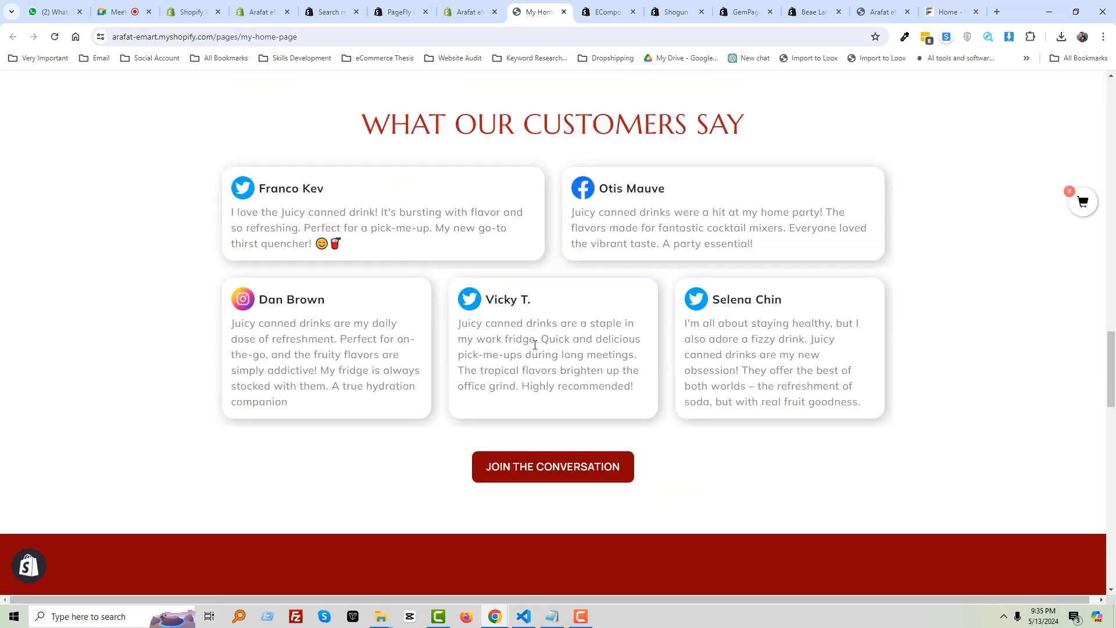
pyautogui.scroll(-9, 497, 332)
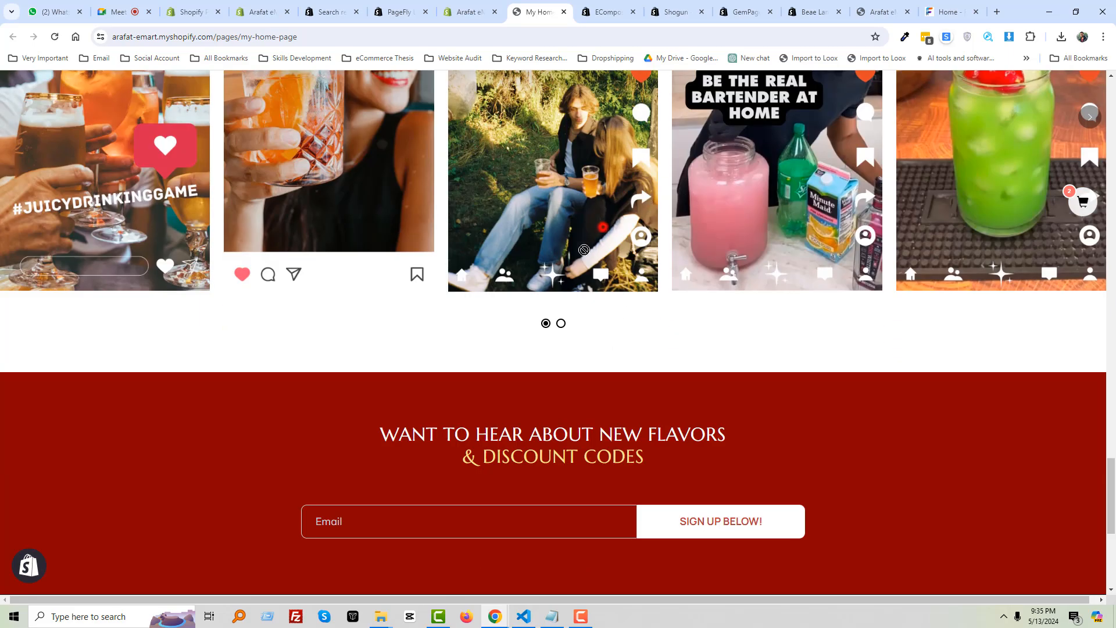
pyautogui.click(560, 324)
# Scroll back to the top, then return to the PageFly Pages list in the admin tab
pyautogui.scroll(1, 563, 326)
pyautogui.scroll(-7, 563, 326)
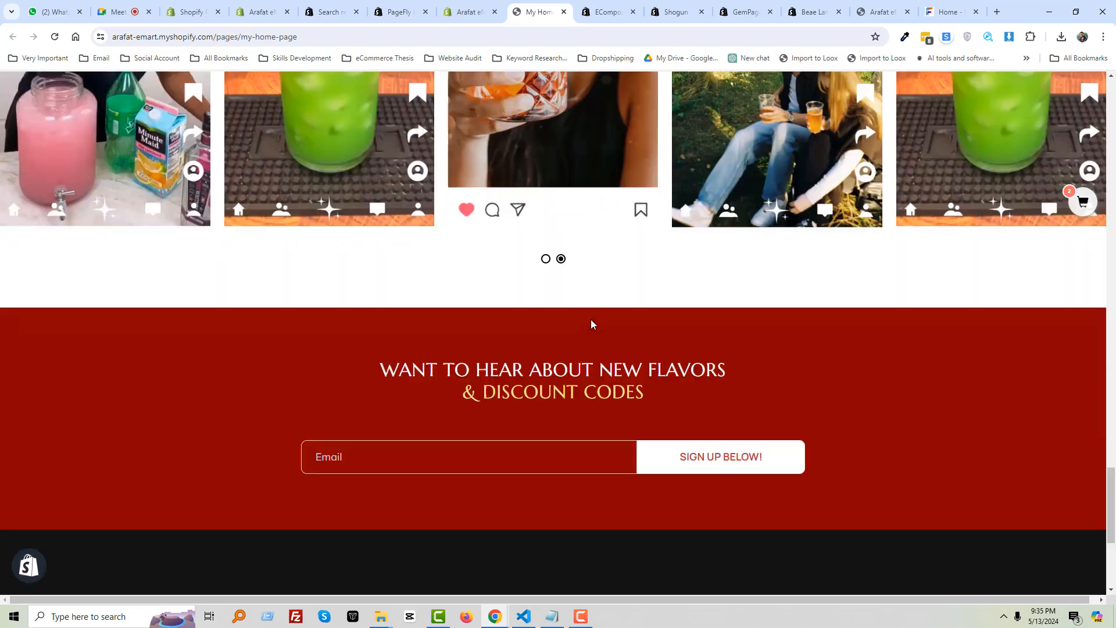
pyautogui.scroll(3, 686, 346)
pyautogui.scroll(15, 686, 345)
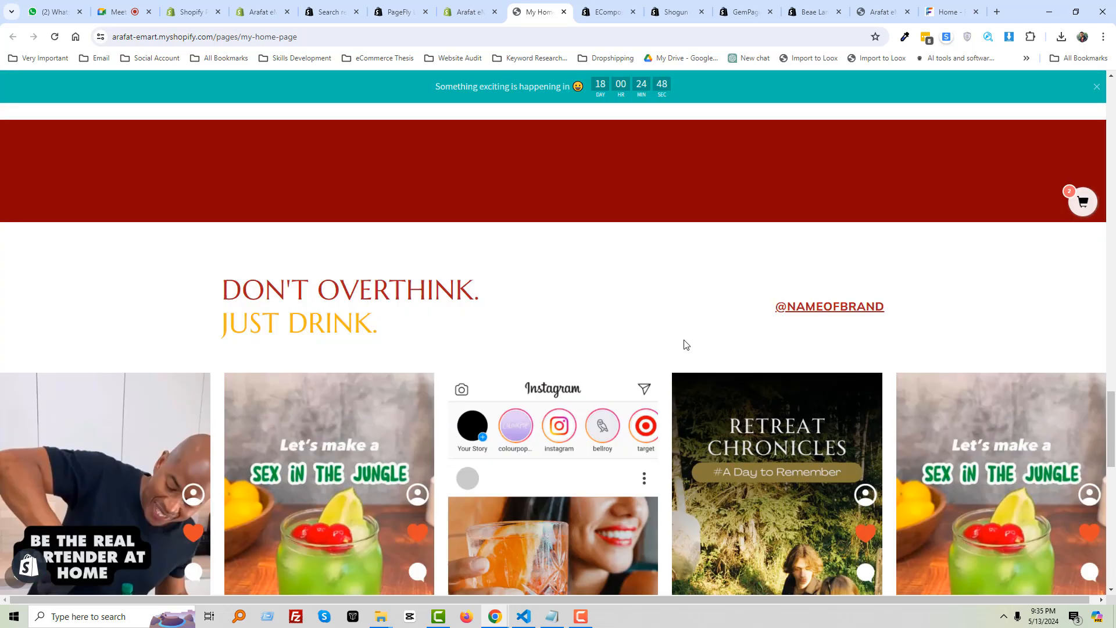
pyautogui.scroll(9, 575, 323)
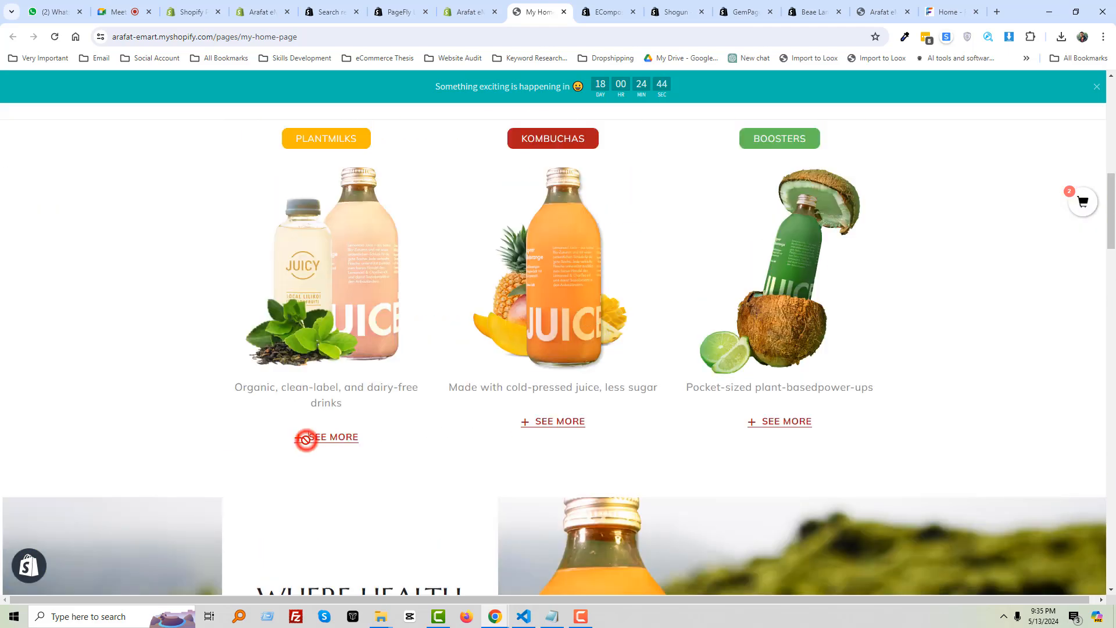
pyautogui.scroll(3, 510, 332)
pyautogui.scroll(8, 512, 333)
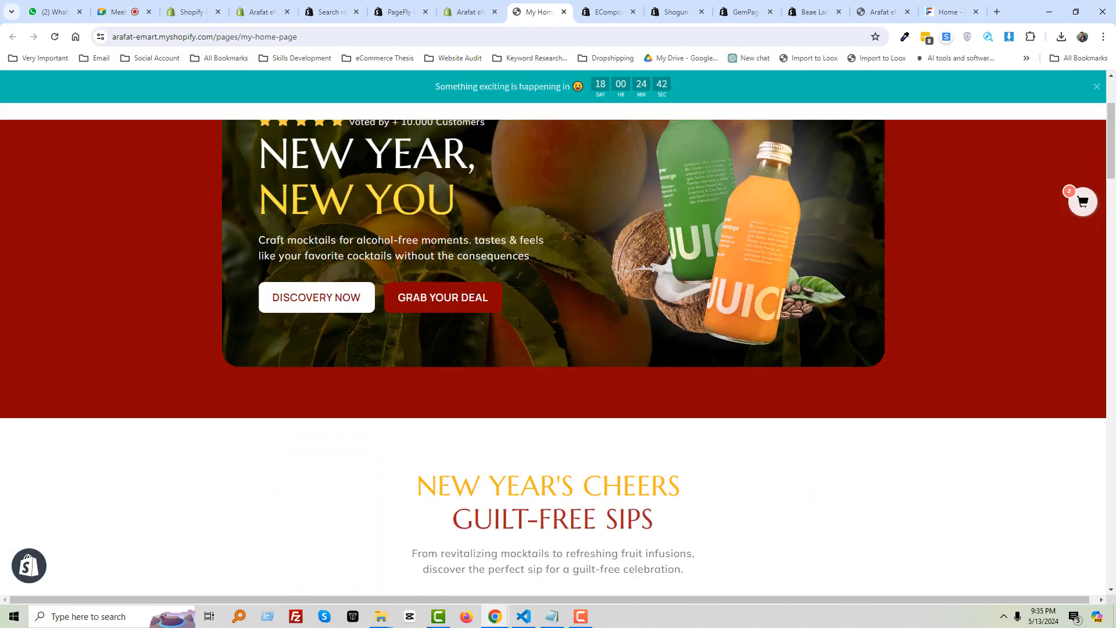
pyautogui.click(584, 328)
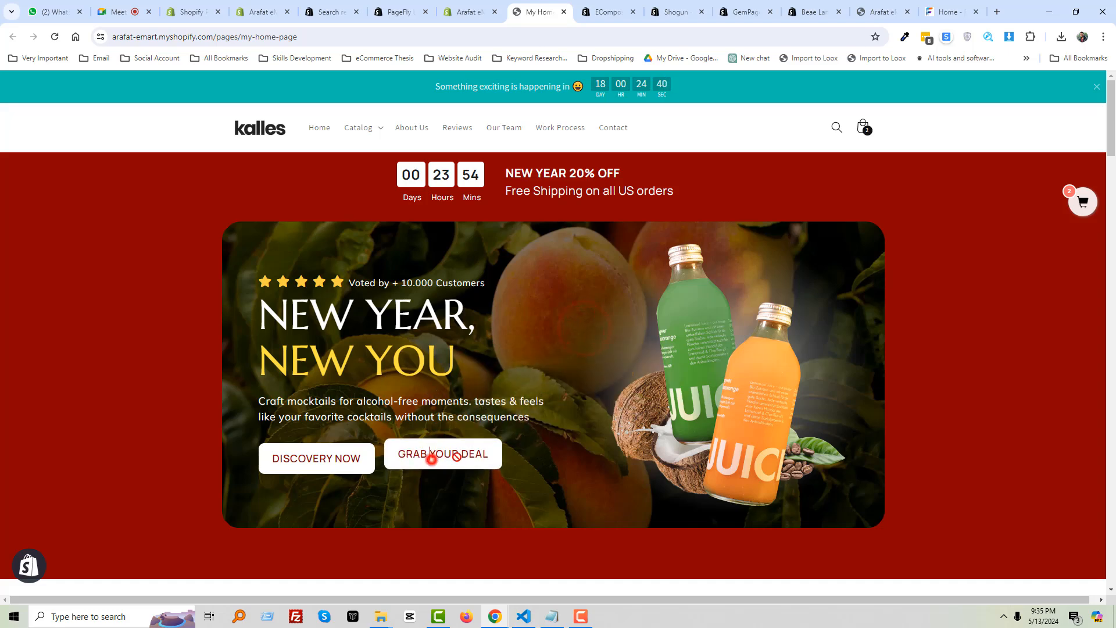
pyautogui.click(148, 416)
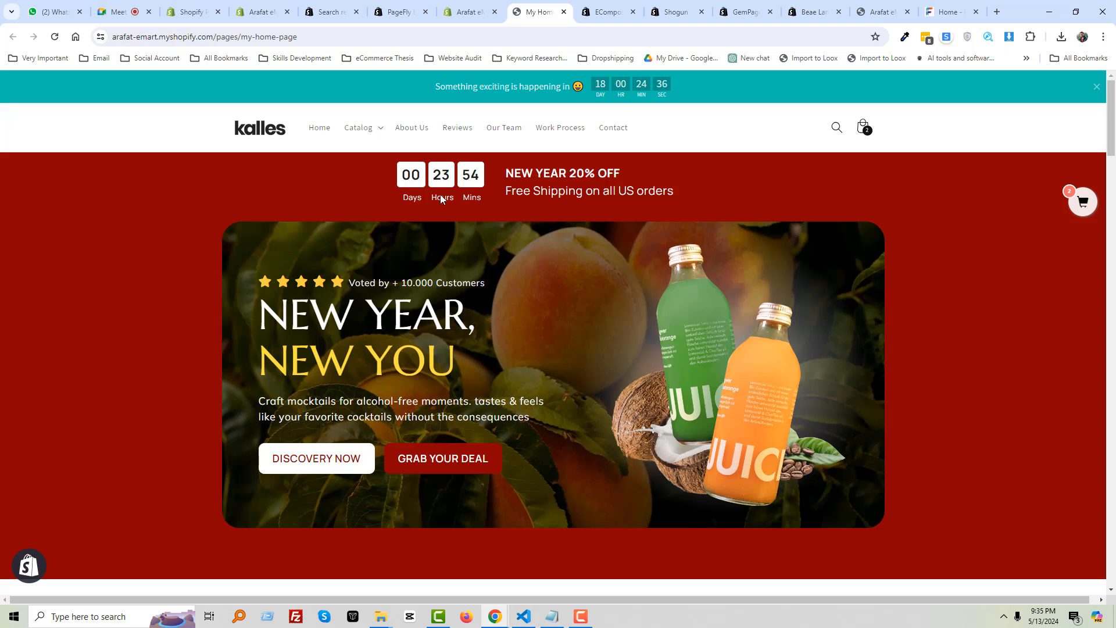
pyautogui.click(470, 12)
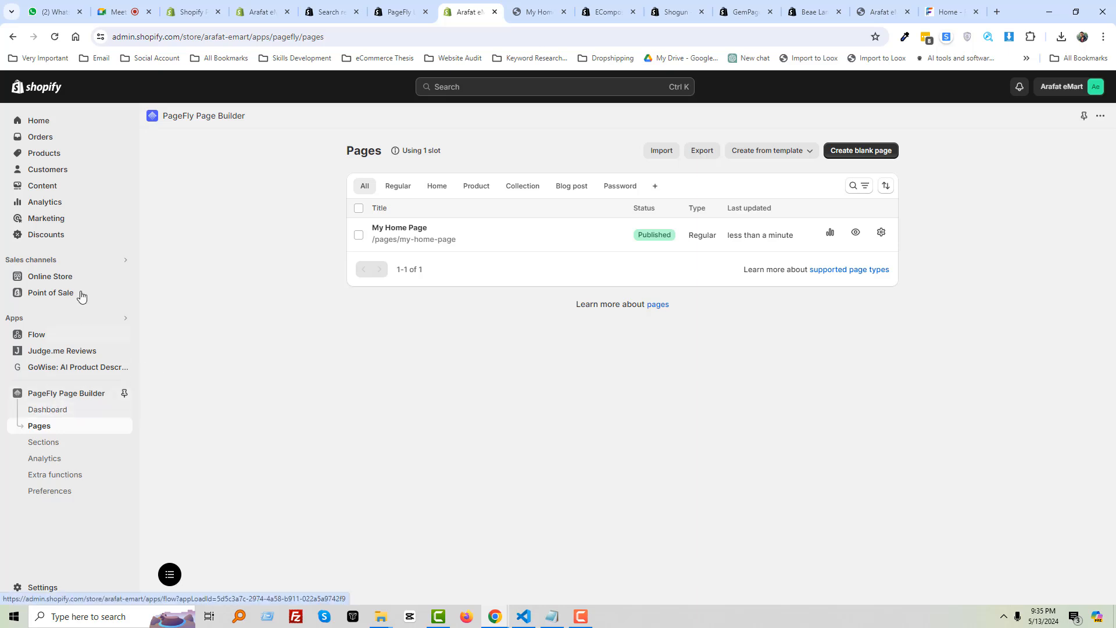
# From Online Store > Pages, open the storefront in a new tab
pyautogui.click(57, 281)
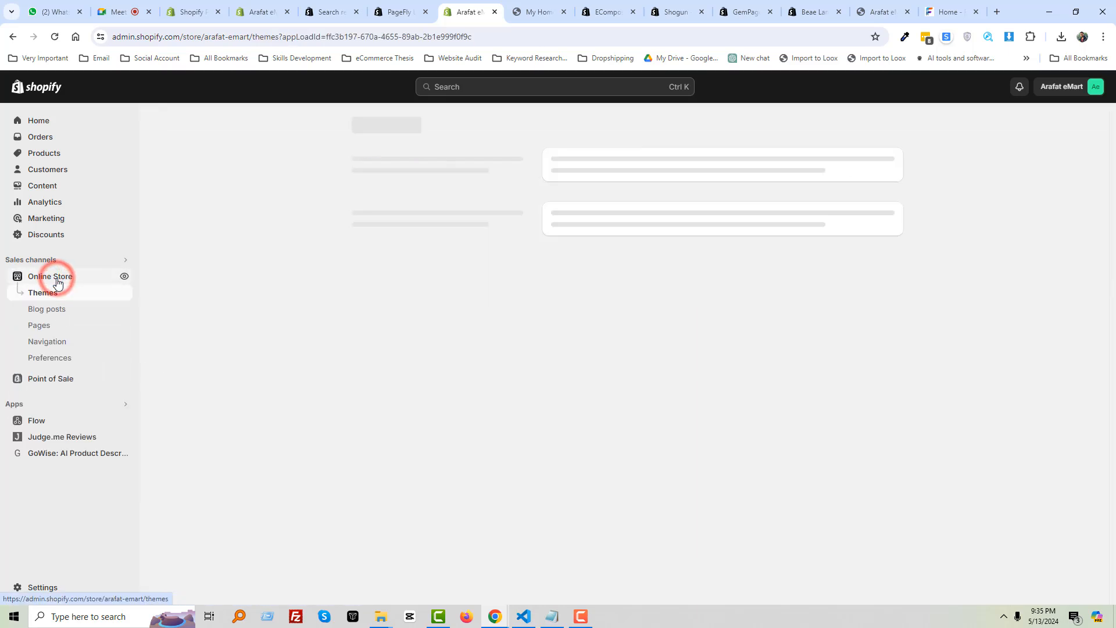
pyautogui.click(58, 330)
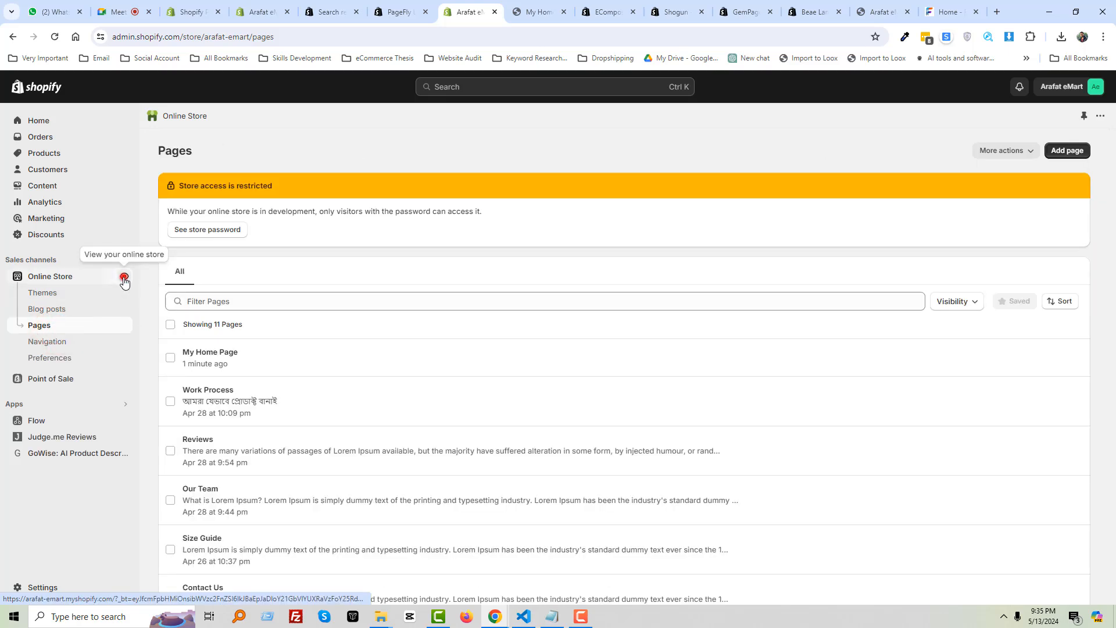
pyautogui.click(123, 276)
pyautogui.click(565, 12)
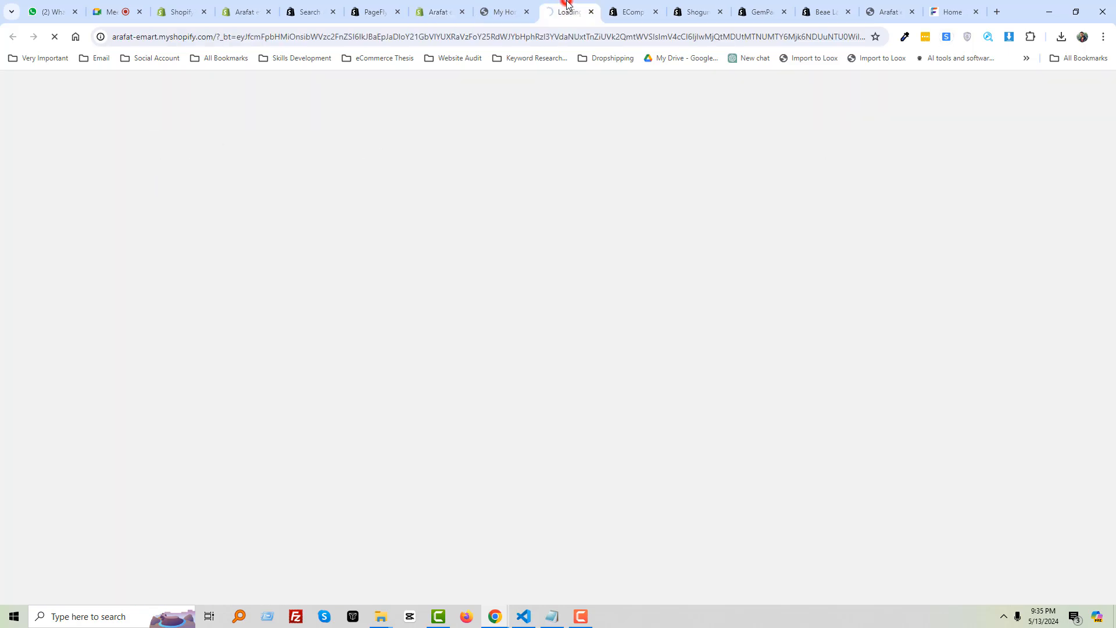
# Close the My Home Page tab, open About Us from the header and scroll through it
pyautogui.click(526, 11)
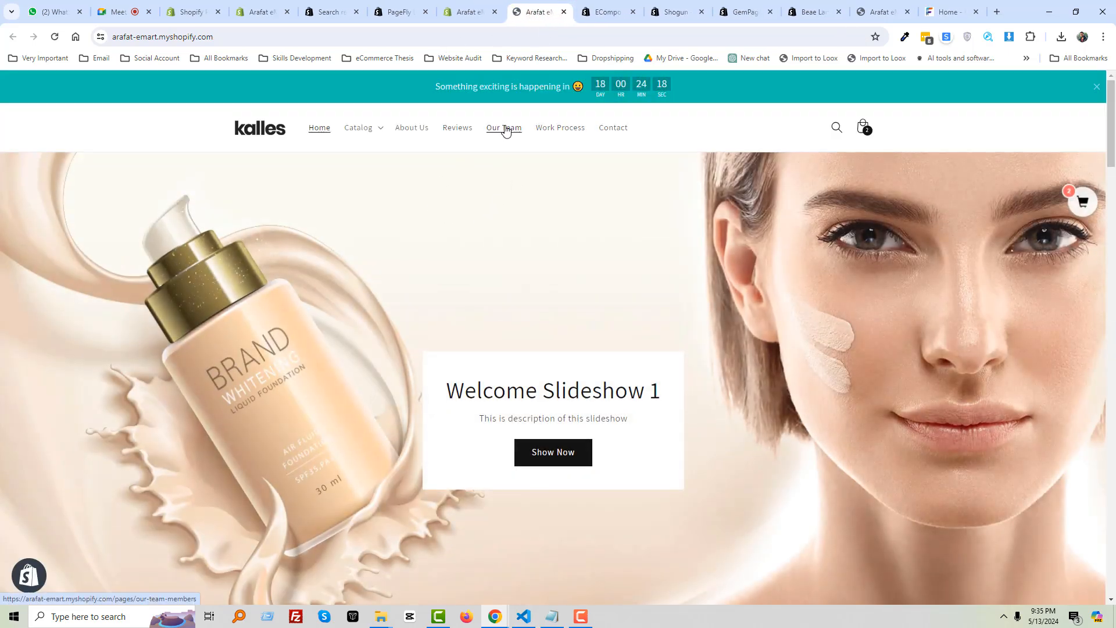
pyautogui.click(422, 129)
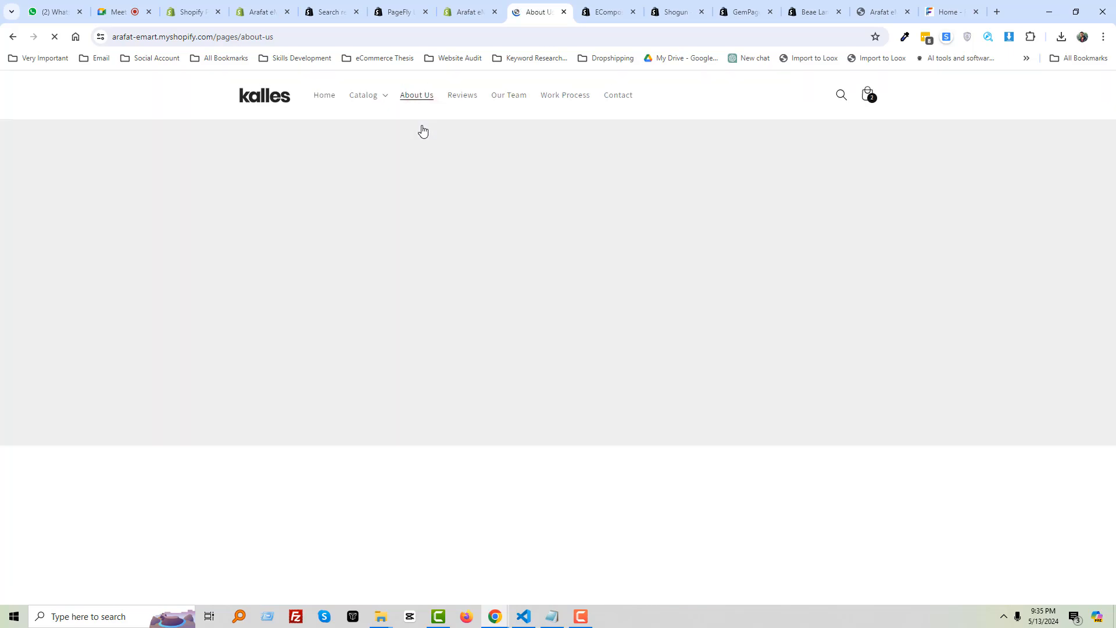
pyautogui.scroll(-20, 336, 380)
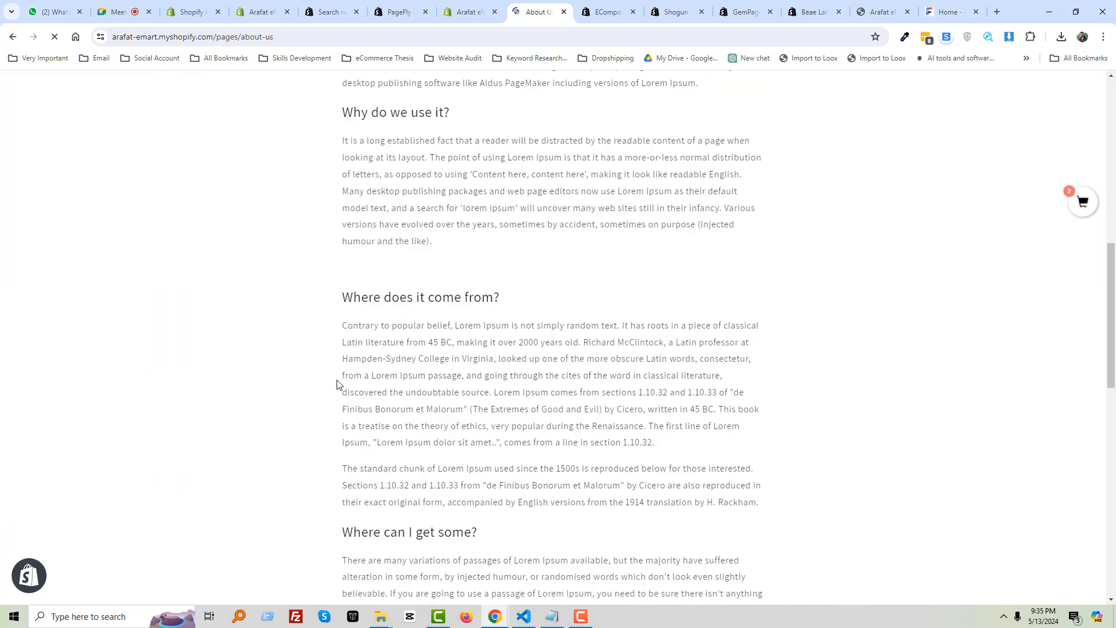
pyautogui.scroll(-3, 339, 385)
pyautogui.scroll(20, 504, 456)
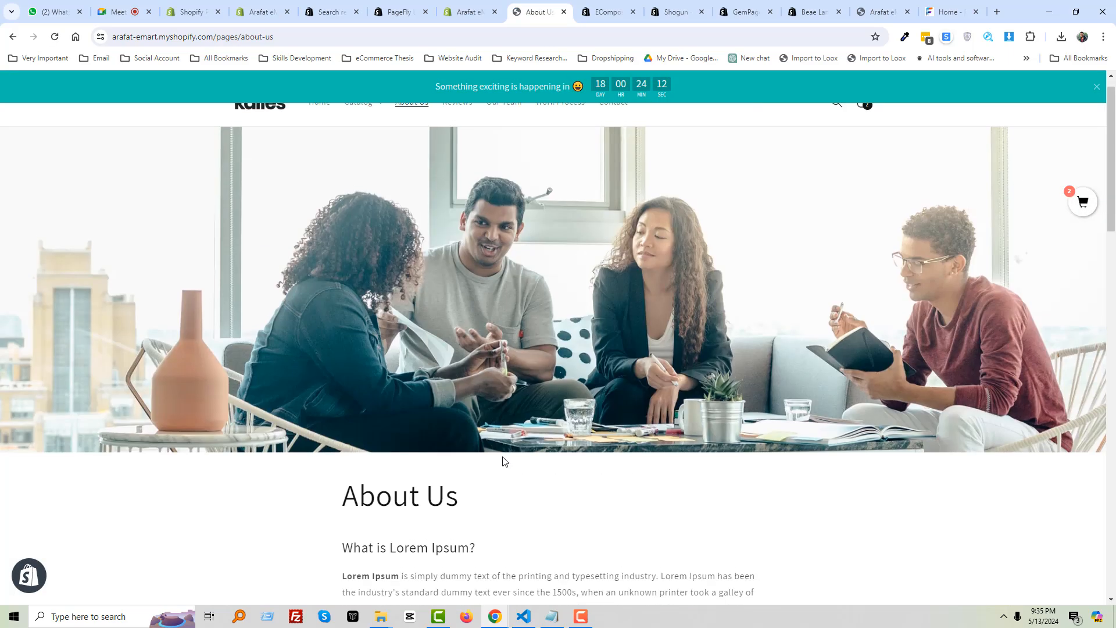
pyautogui.scroll(-15, 398, 416)
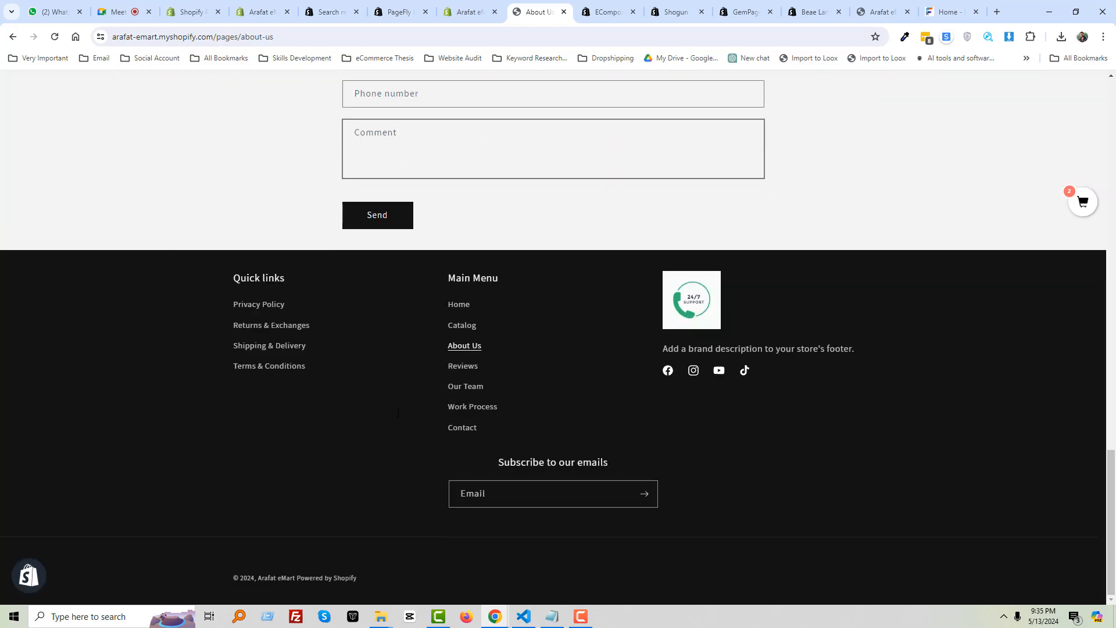
pyautogui.scroll(8, 398, 413)
pyautogui.scroll(10, 398, 413)
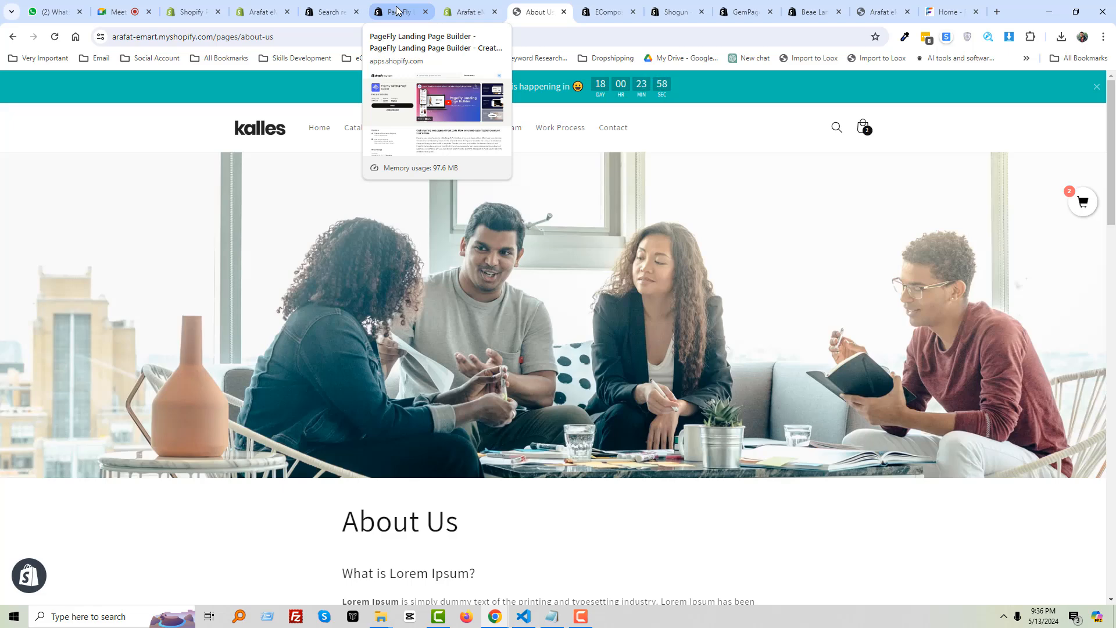
# Close the extra store admin, page builder search and PageFly listing tabs
pyautogui.click(397, 10)
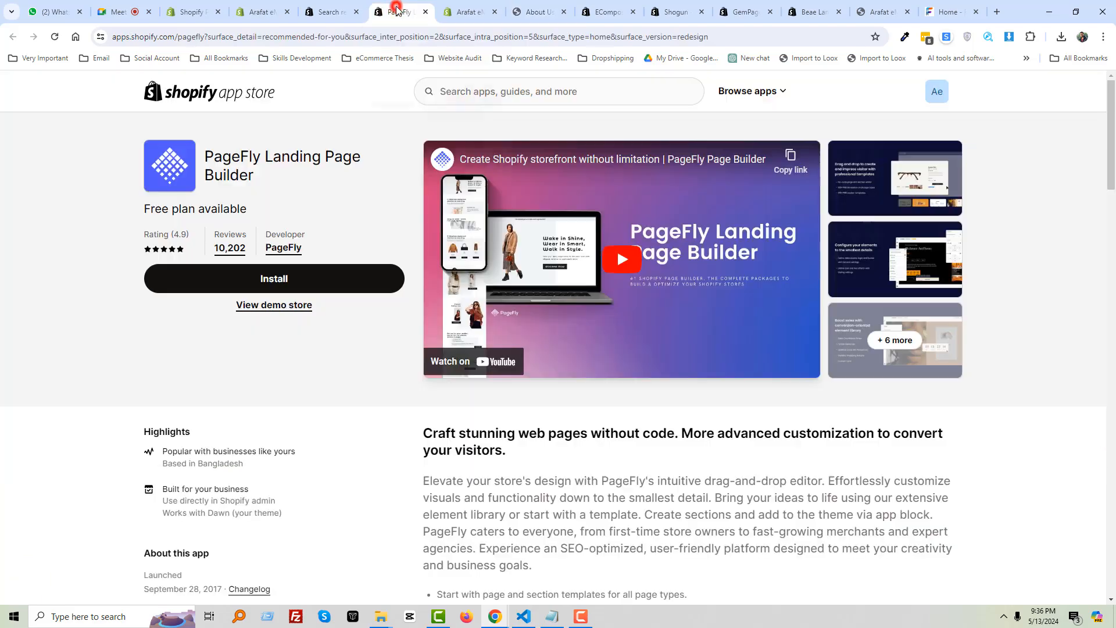
pyautogui.click(324, 8)
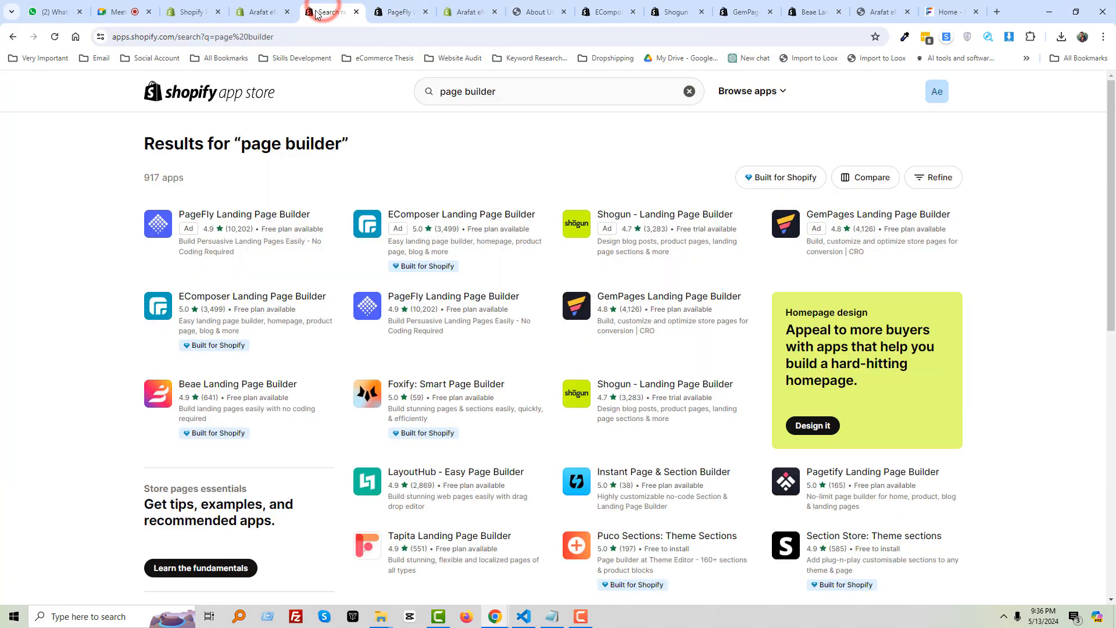
pyautogui.click(261, 10)
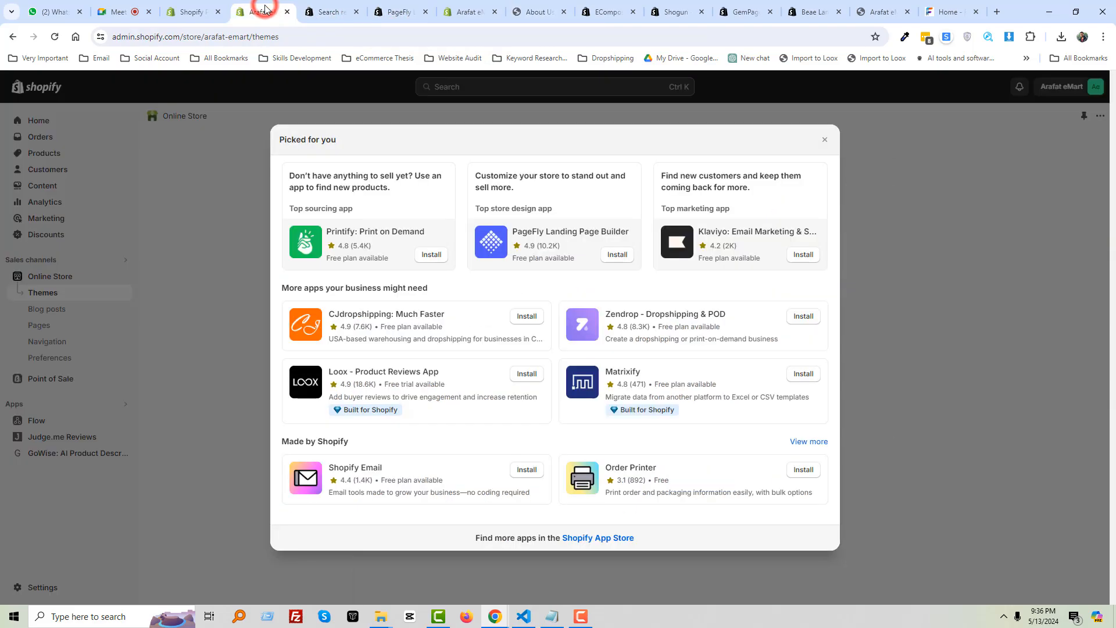
pyautogui.click(468, 10)
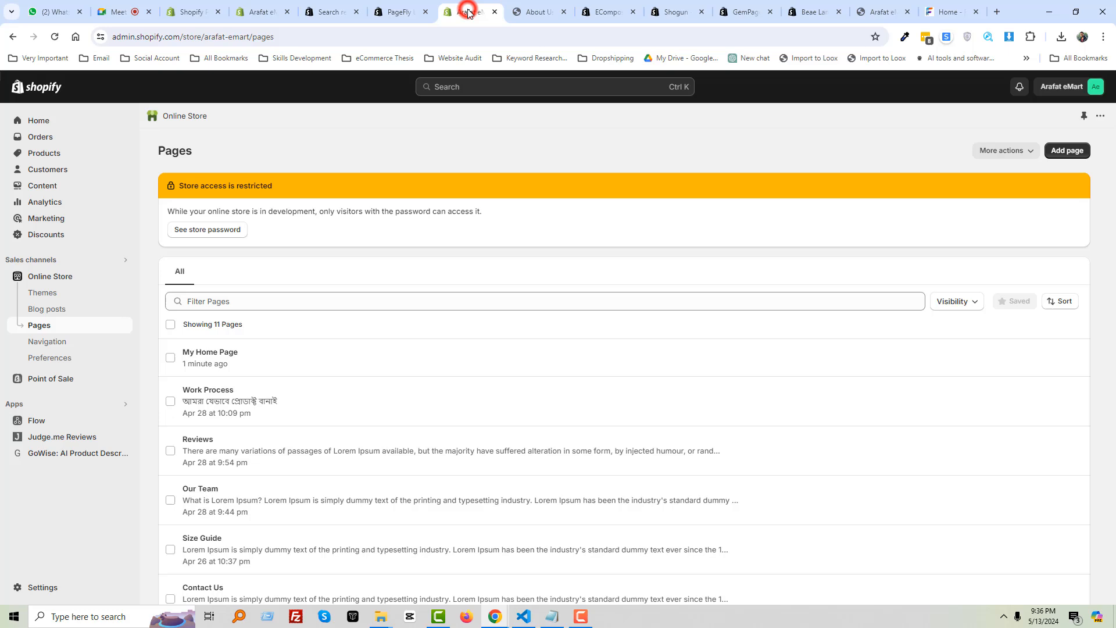
pyautogui.click(287, 12)
pyautogui.click(285, 11)
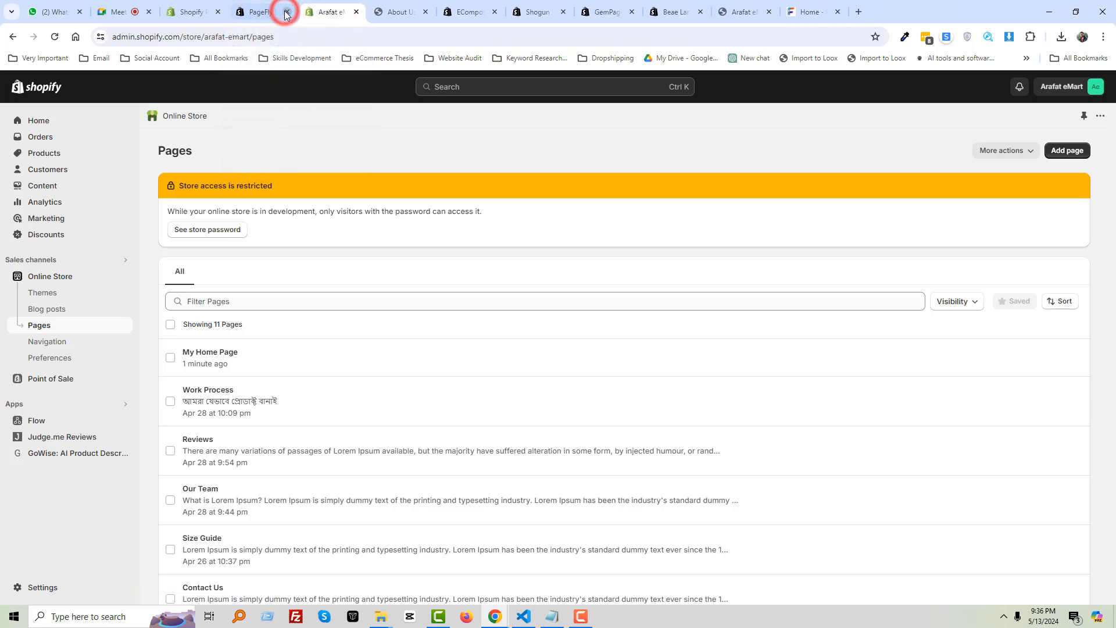
pyautogui.click(285, 12)
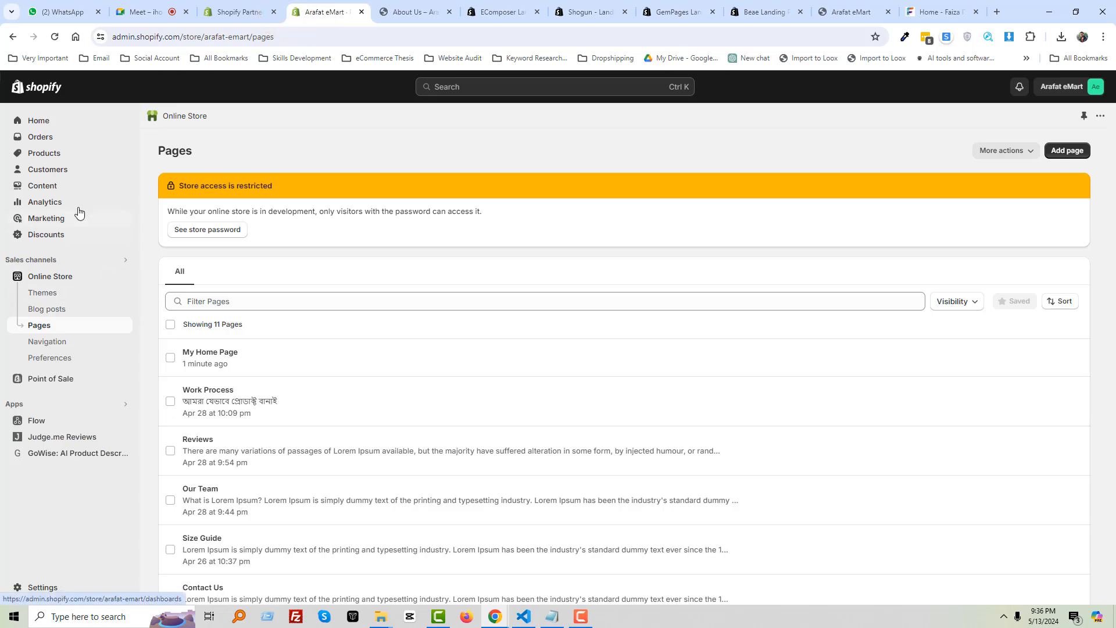
# Open PageFly Page Builder from Apps, pin it to the sidebar, and open its Pages list
pyautogui.click(53, 123)
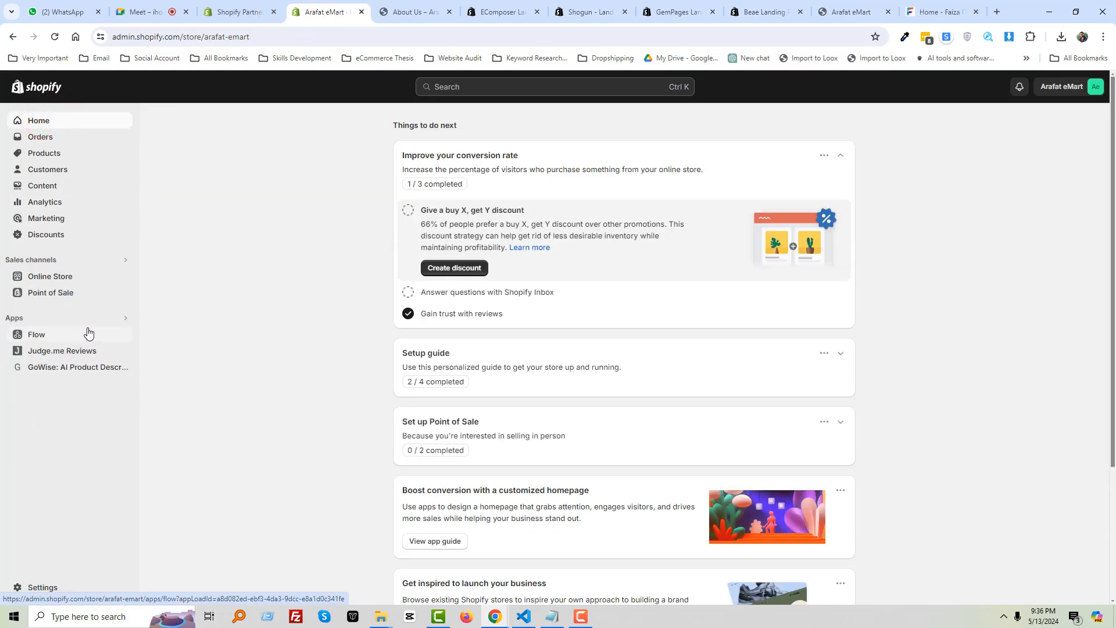
pyautogui.click(104, 320)
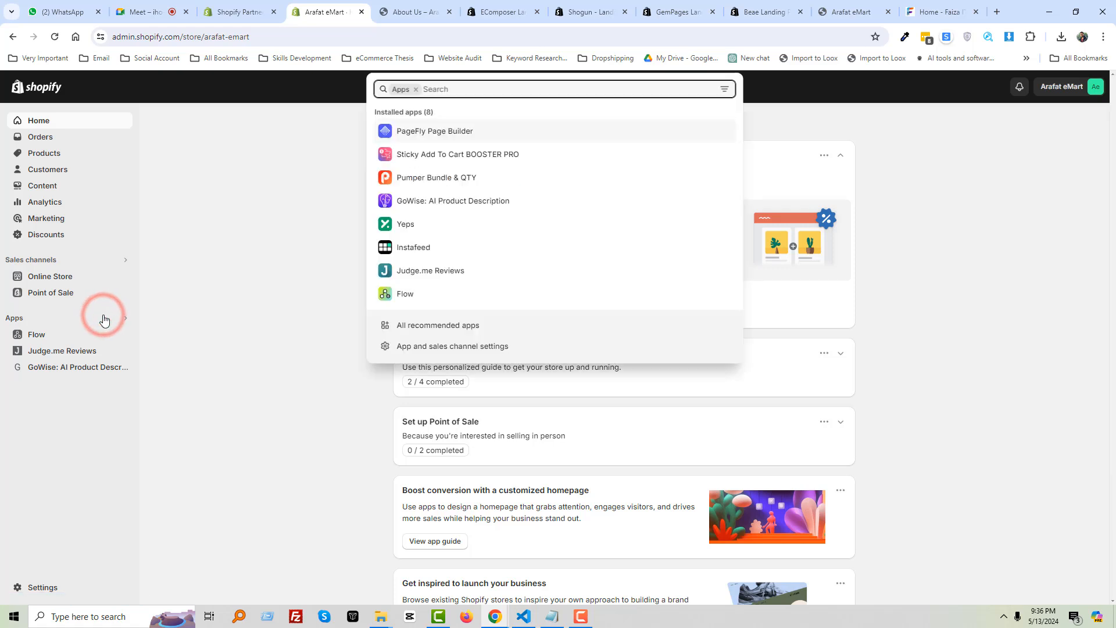
pyautogui.click(469, 133)
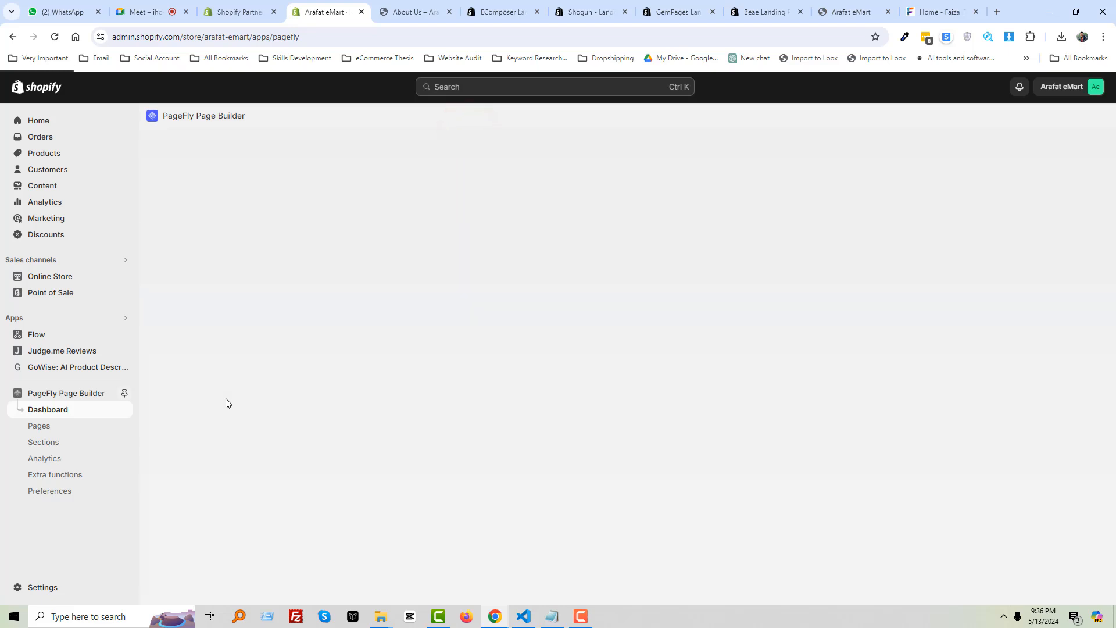
pyautogui.click(124, 393)
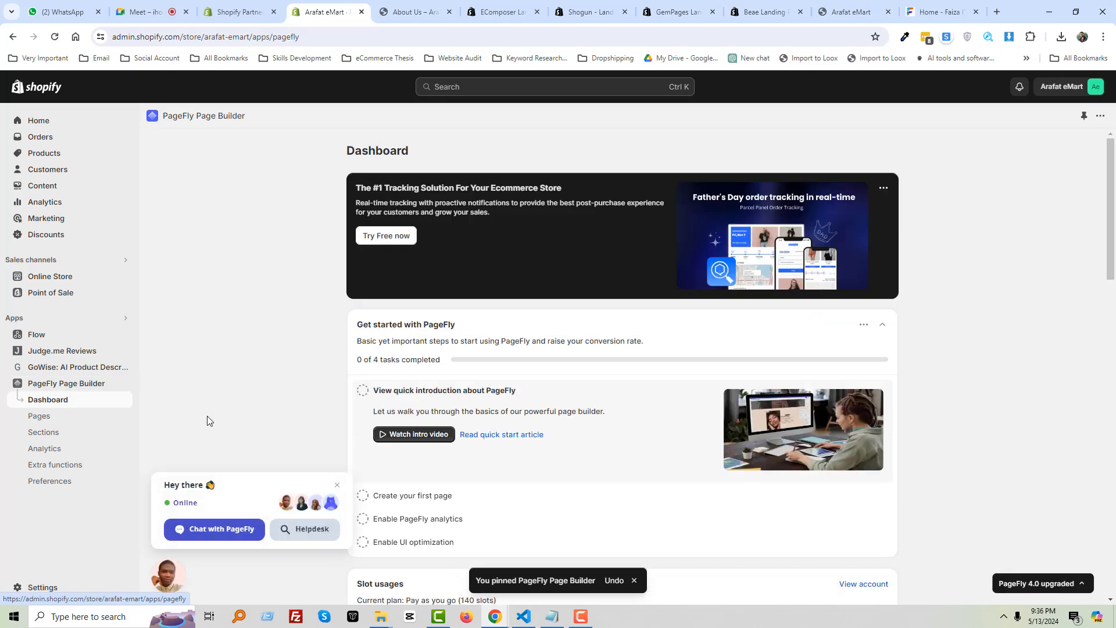
pyautogui.click(336, 484)
pyautogui.click(51, 418)
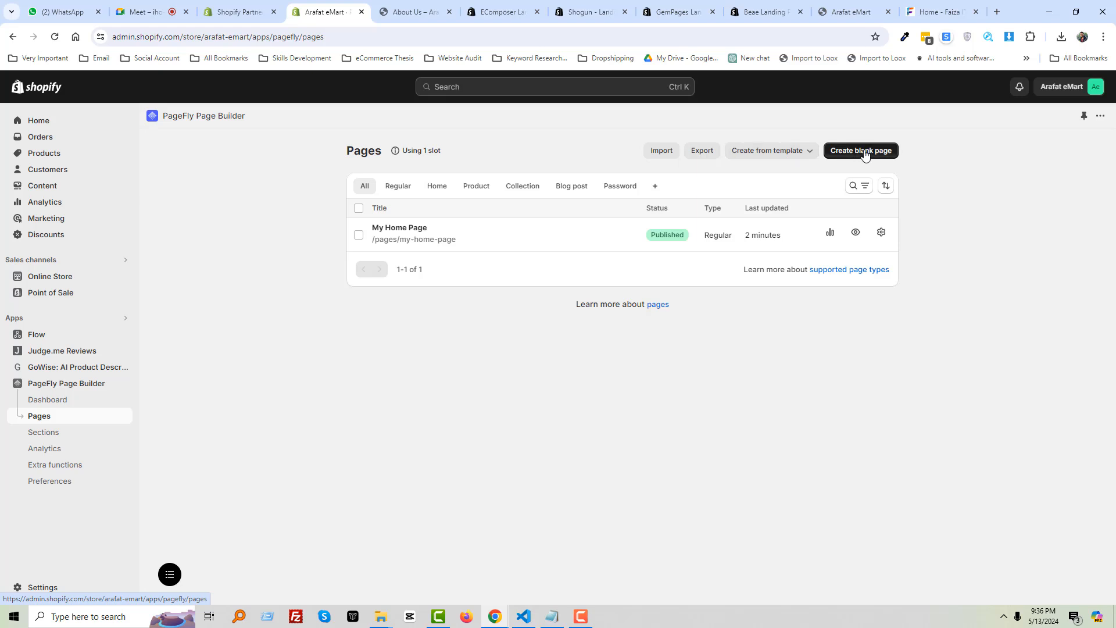
# Start a Regular page from a template and filter the gallery to About us page types
pyautogui.click(808, 152)
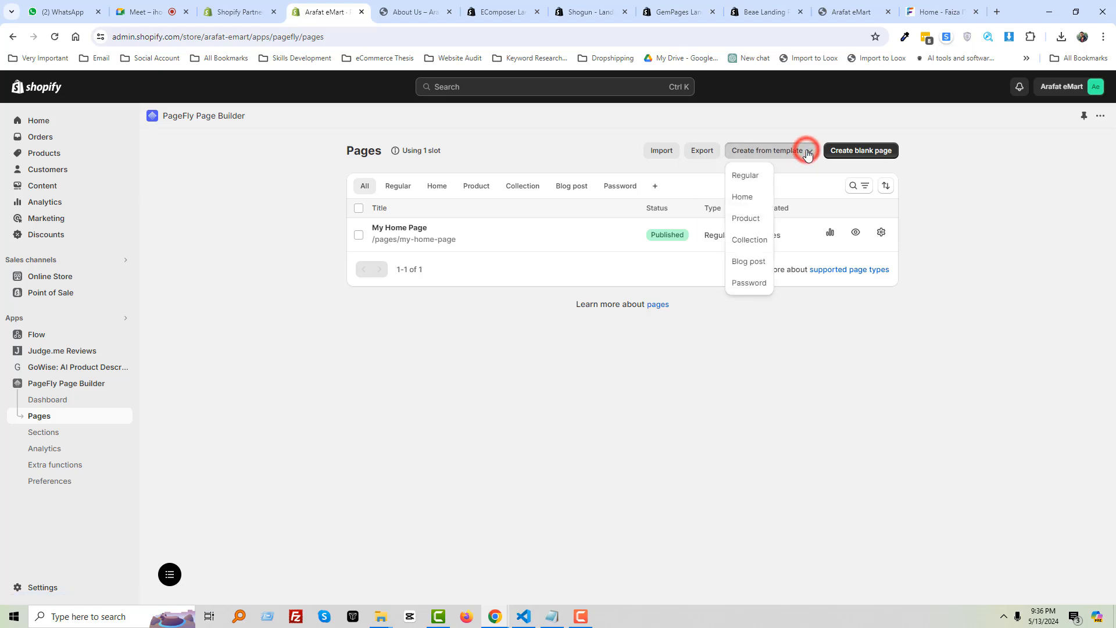
pyautogui.click(750, 177)
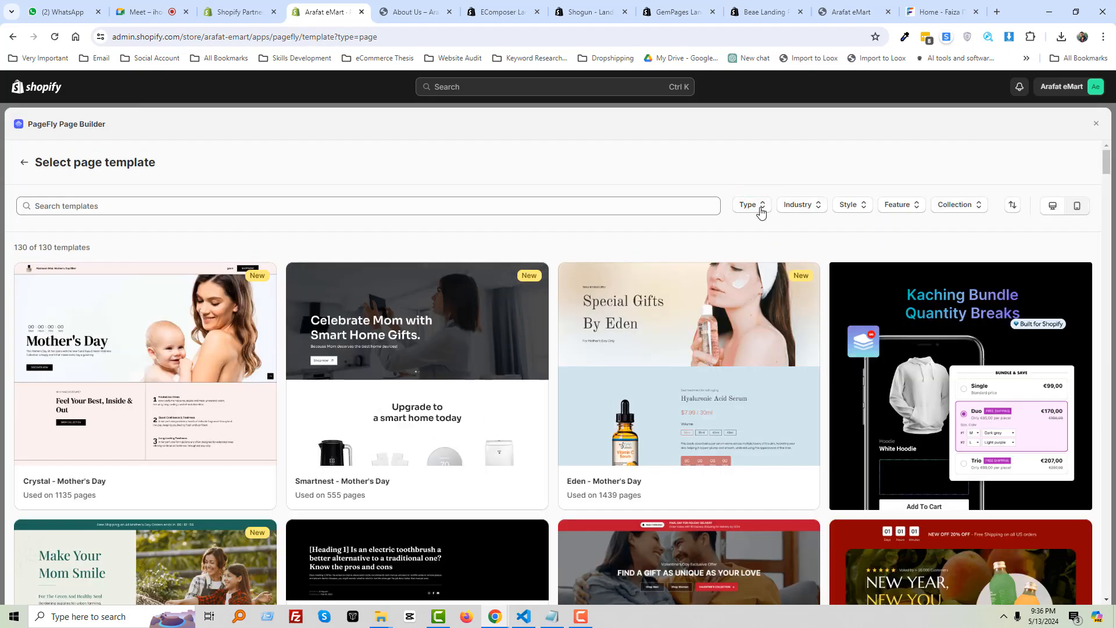
pyautogui.click(760, 213)
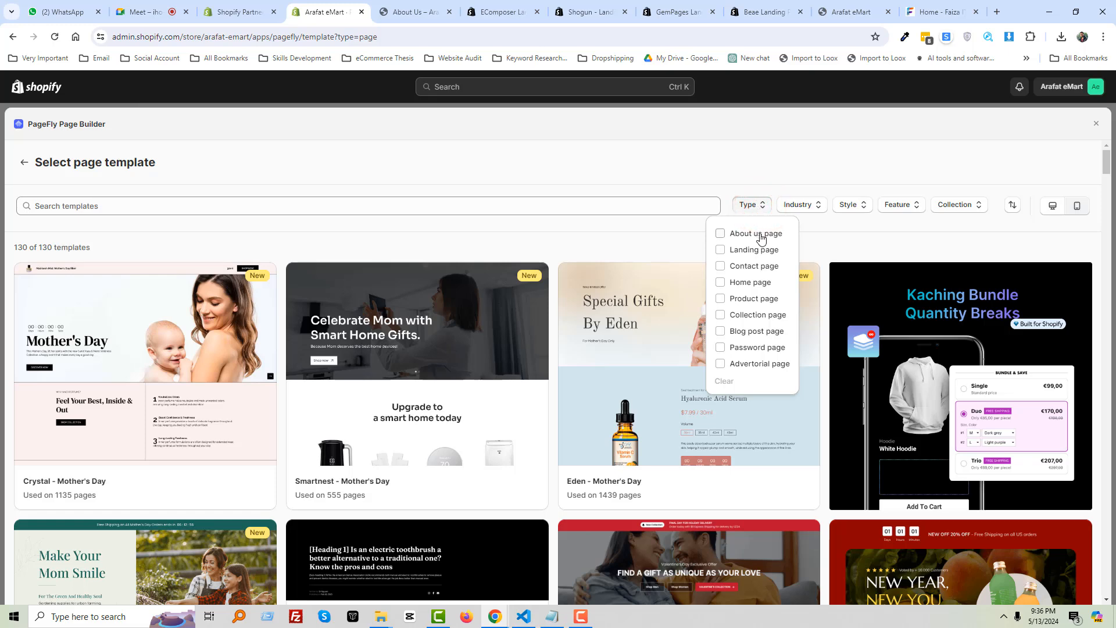
pyautogui.click(759, 234)
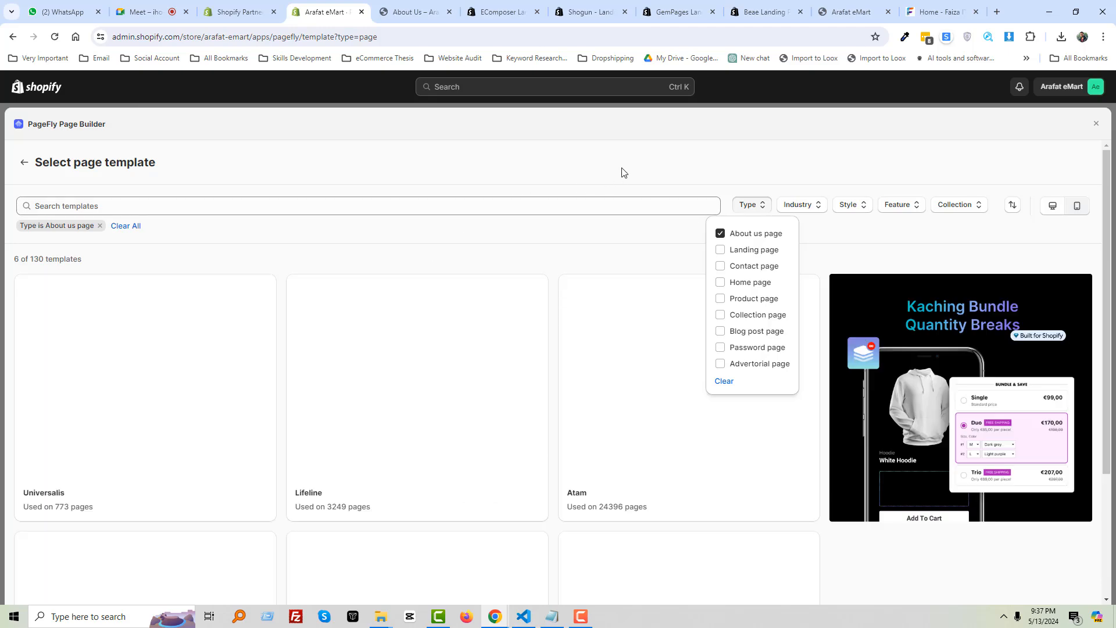
pyautogui.click(638, 157)
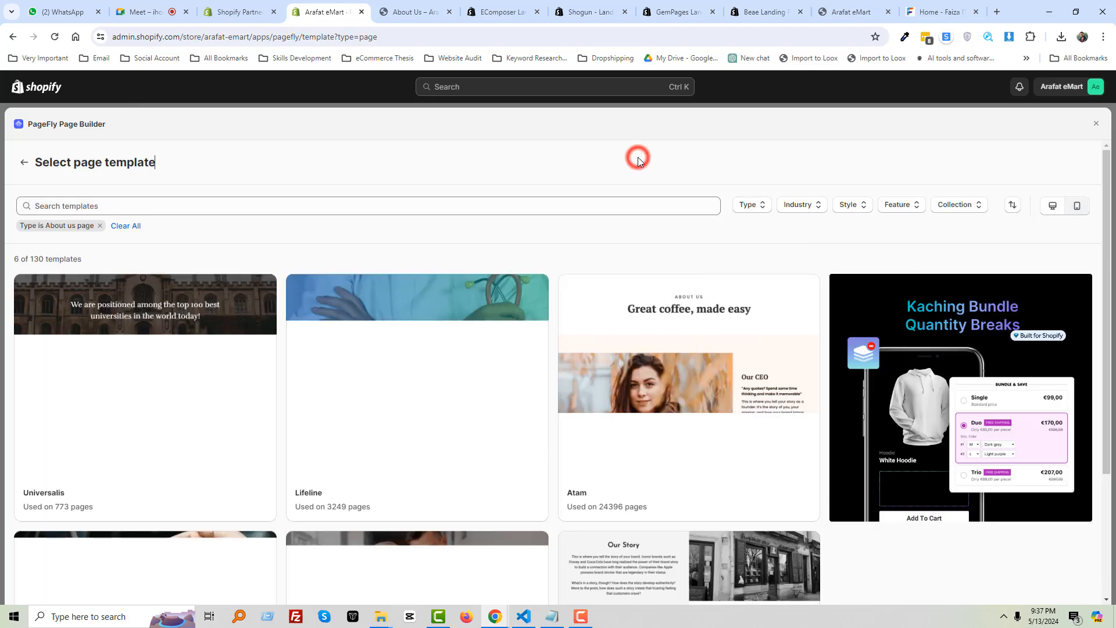
# Compare against the storefront About Us page, then browse the six About us templates
pyautogui.click(411, 12)
pyautogui.scroll(-15, 398, 250)
pyautogui.scroll(15, 400, 273)
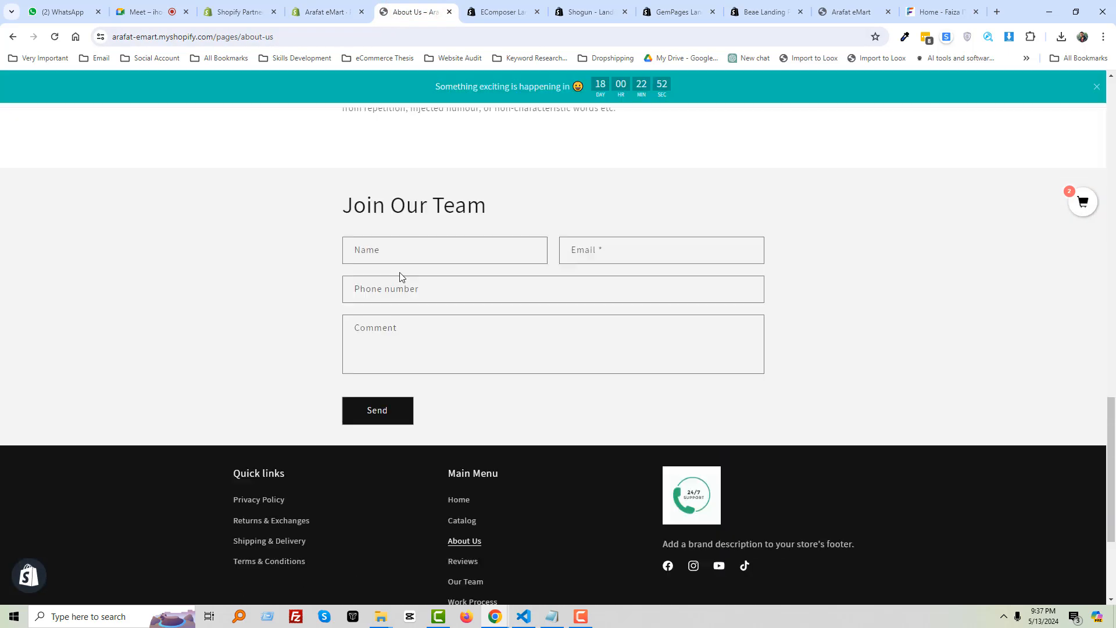
pyautogui.click(340, 9)
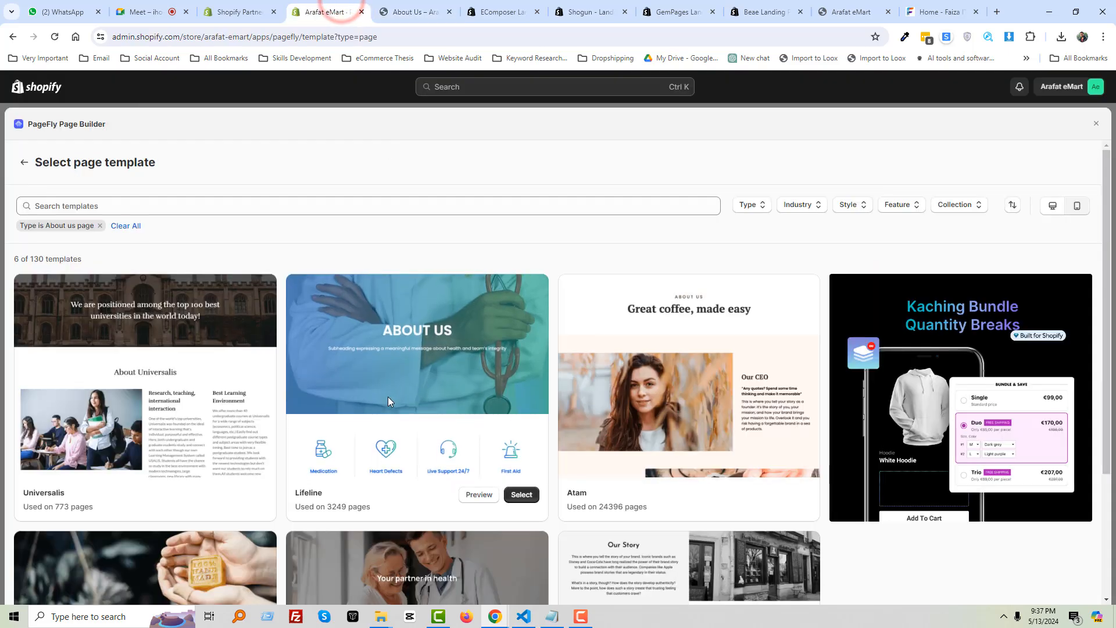
pyautogui.scroll(-3, 681, 390)
pyautogui.scroll(3, 393, 332)
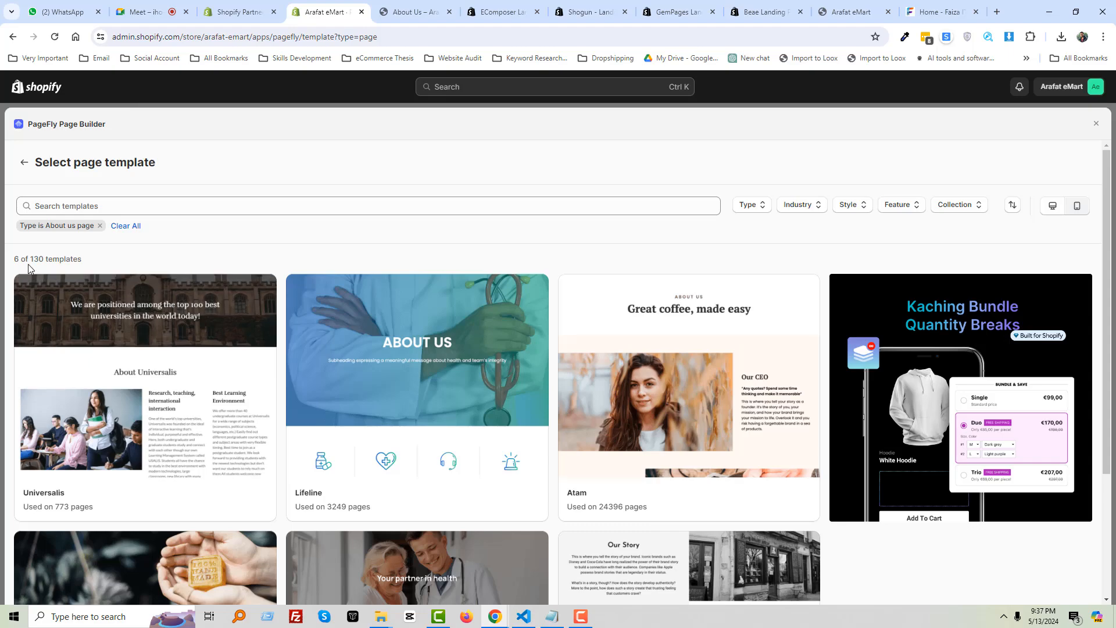
pyautogui.scroll(-3, 233, 467)
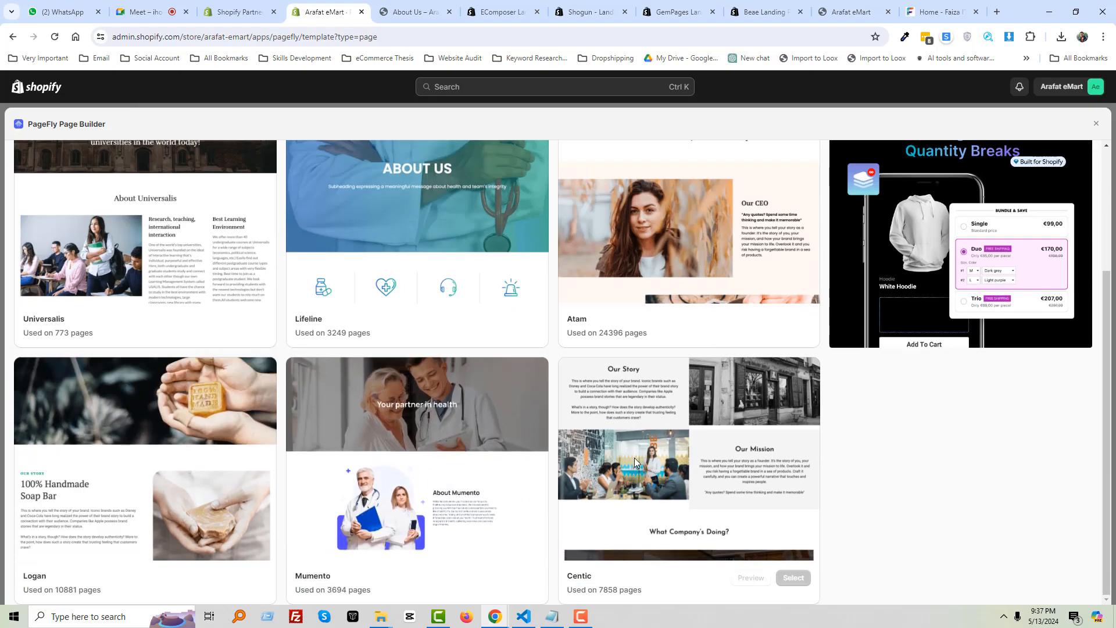
pyautogui.scroll(1, 634, 458)
pyautogui.scroll(2, 633, 458)
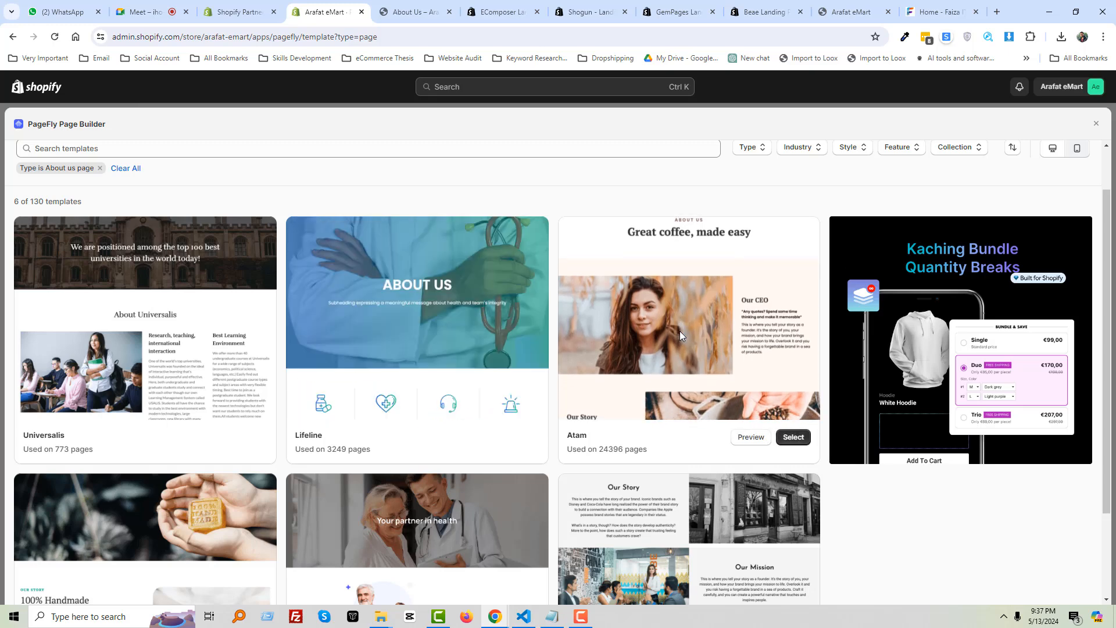
pyautogui.scroll(-2, 136, 329)
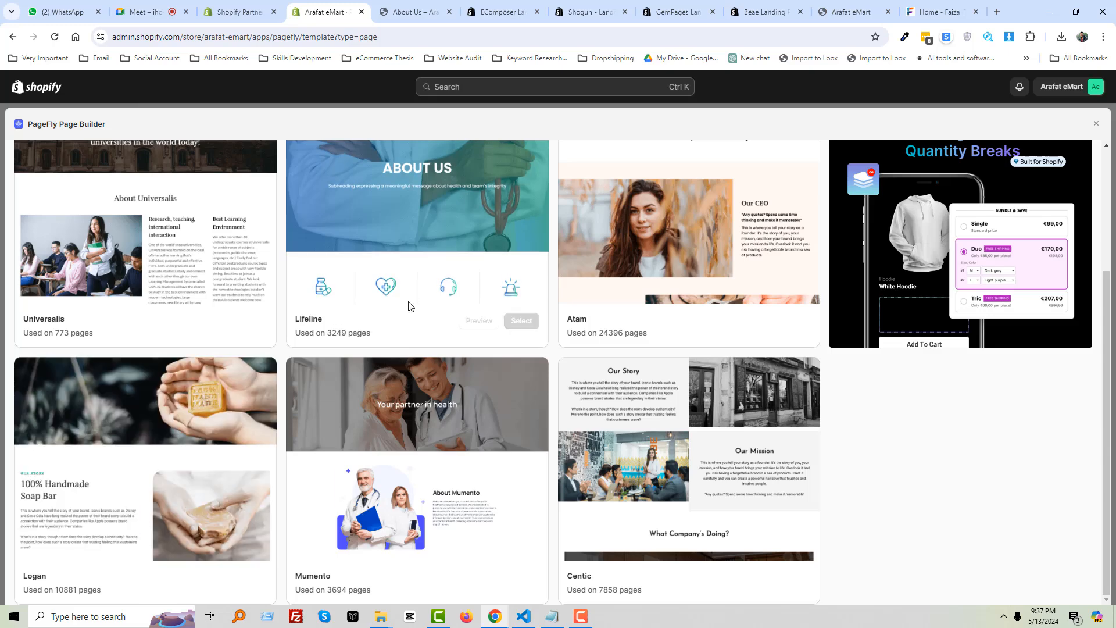
pyautogui.scroll(1, 500, 343)
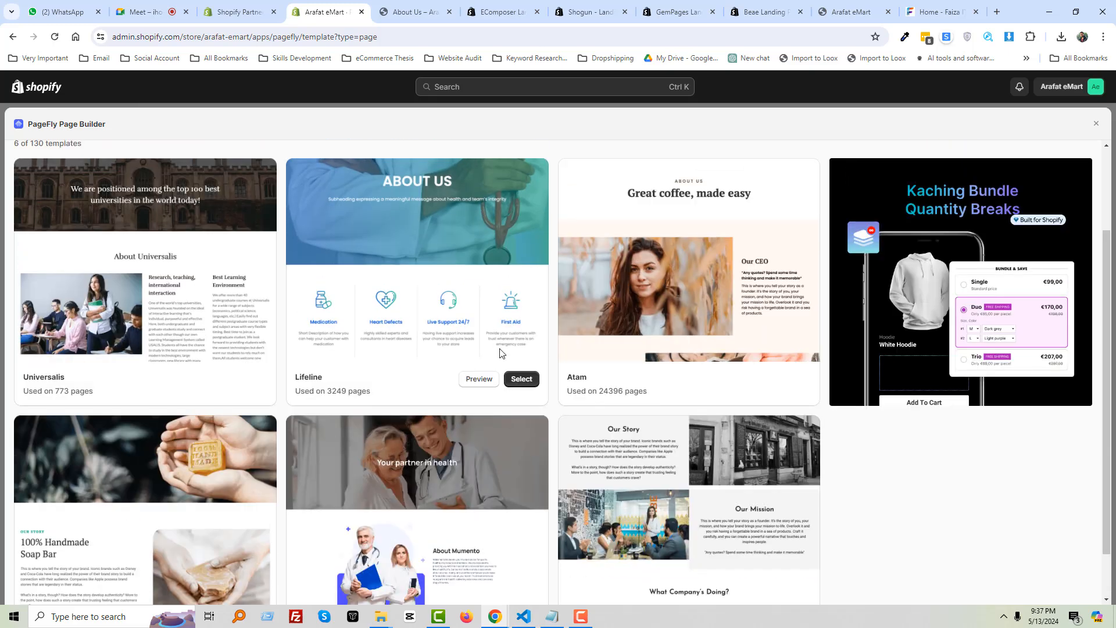
# Create a page from the Lifeline template, title it 'New About Page' and save it
pyautogui.click(522, 379)
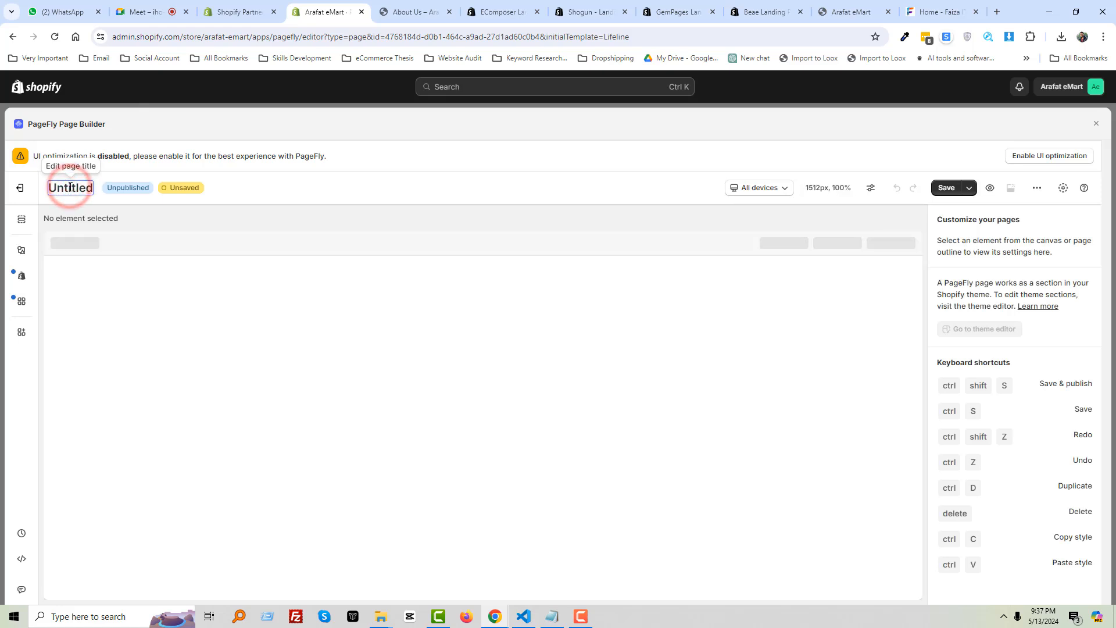
pyautogui.doubleClick(69, 187)
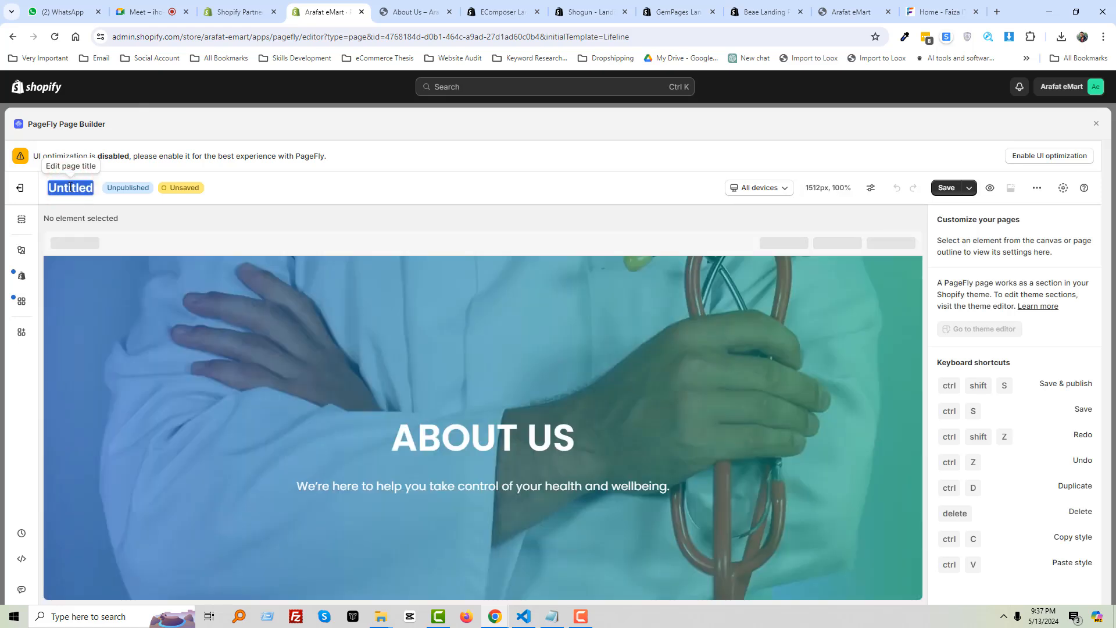
pyautogui.write('New Abo')
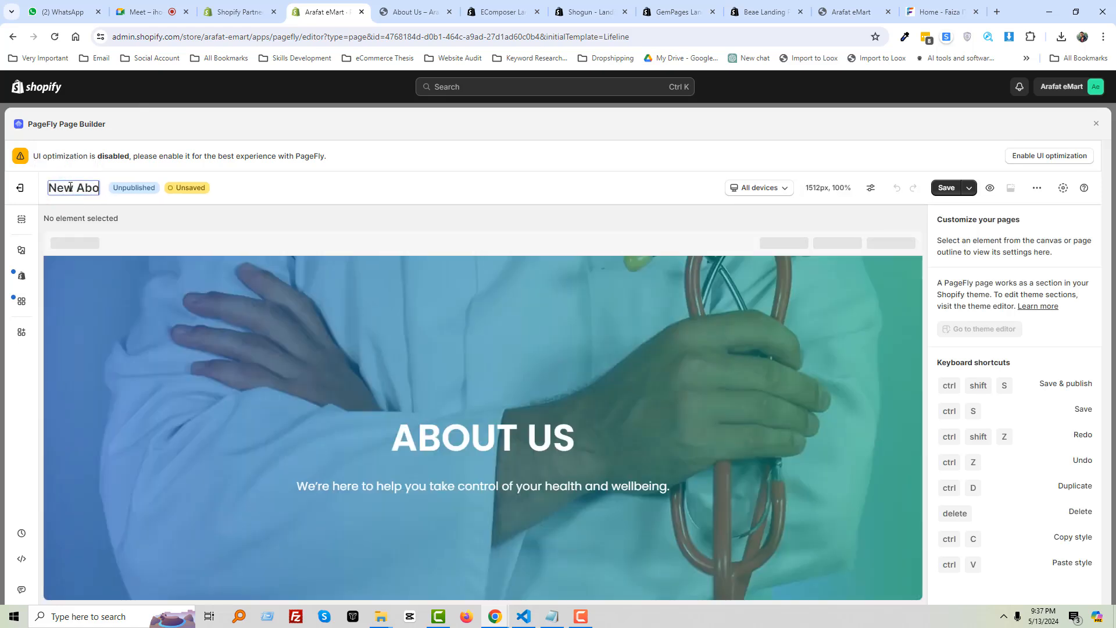
pyautogui.write('ut Page')
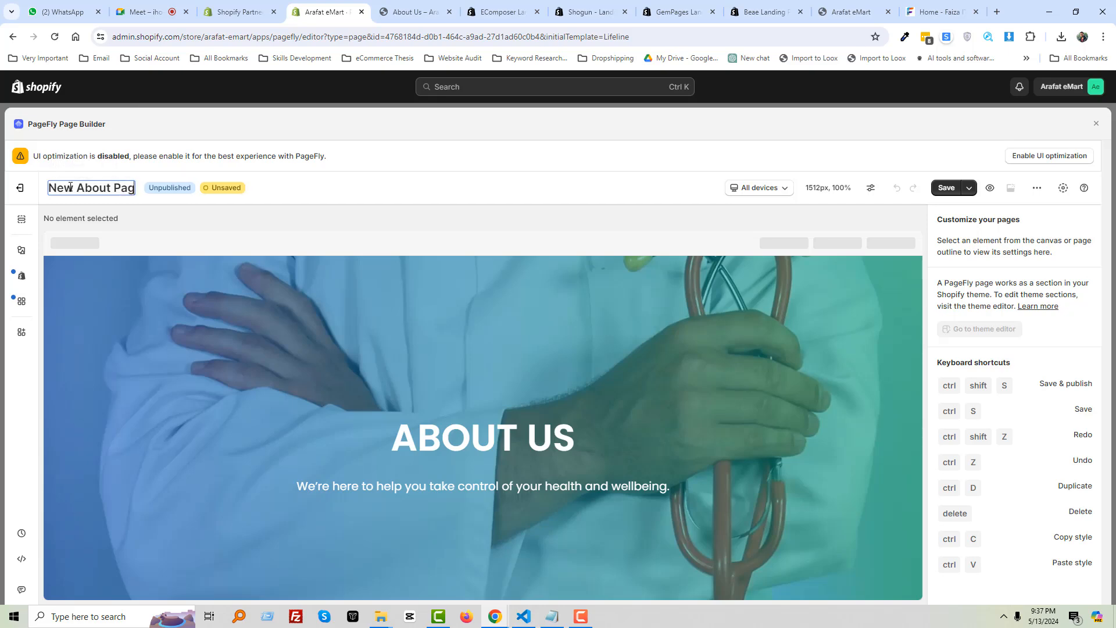
pyautogui.click(944, 187)
pyautogui.click(719, 434)
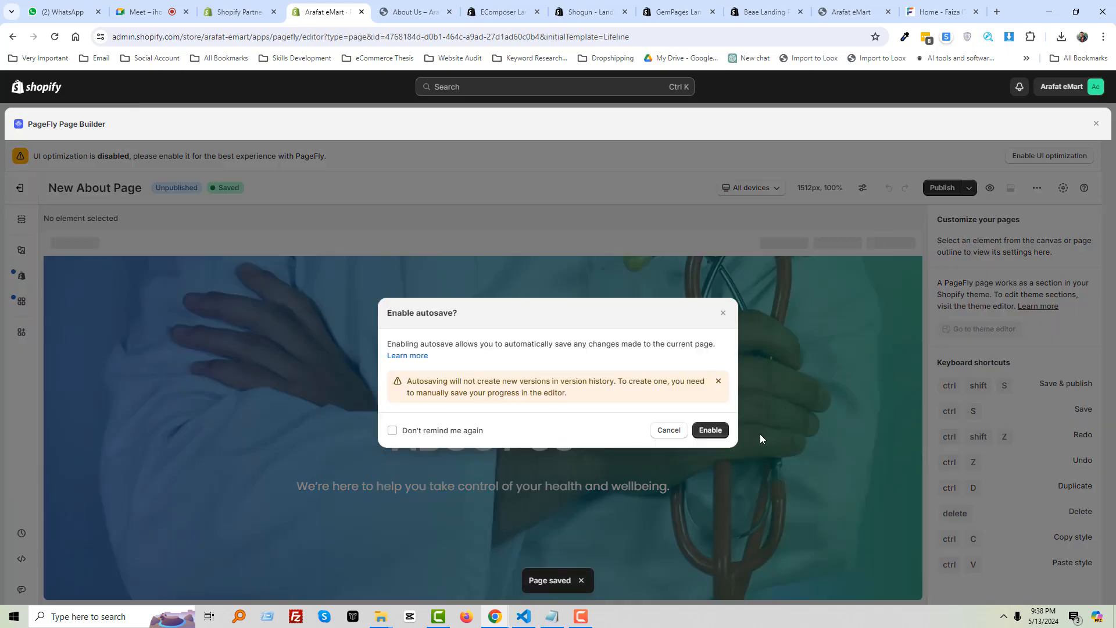
# Enable autosave and publish New About Page to /pages/new-about-page
pyautogui.click(453, 432)
pyautogui.click(724, 430)
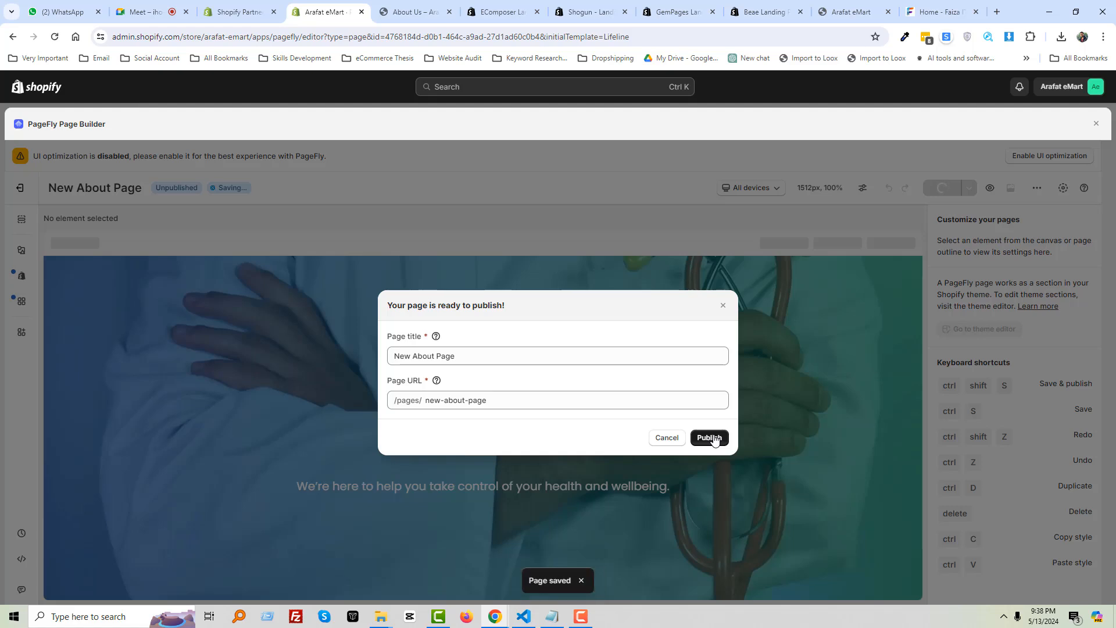
pyautogui.click(711, 438)
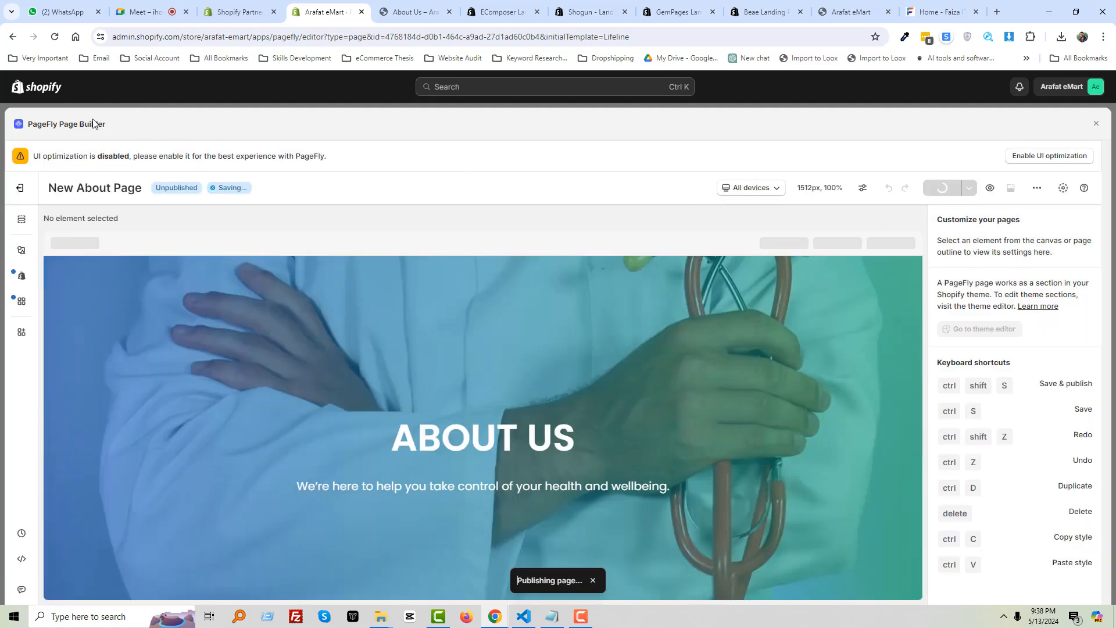
pyautogui.click(121, 90)
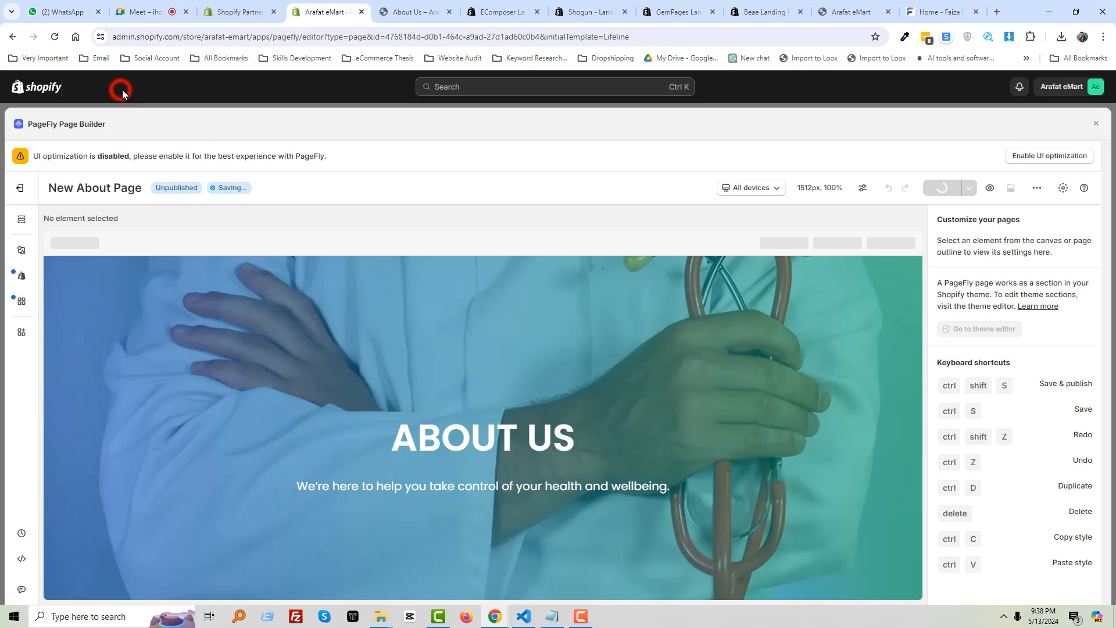
# From Online Store > Pages, open New About Page live in a new tab, then go to Navigation
pyautogui.click(1097, 125)
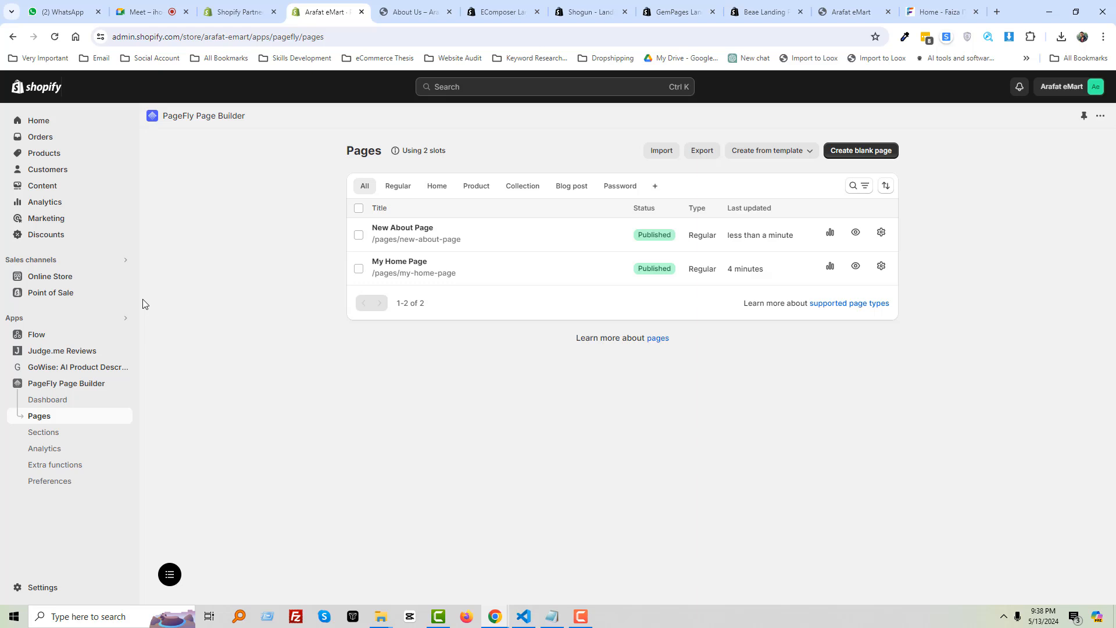
pyautogui.click(49, 281)
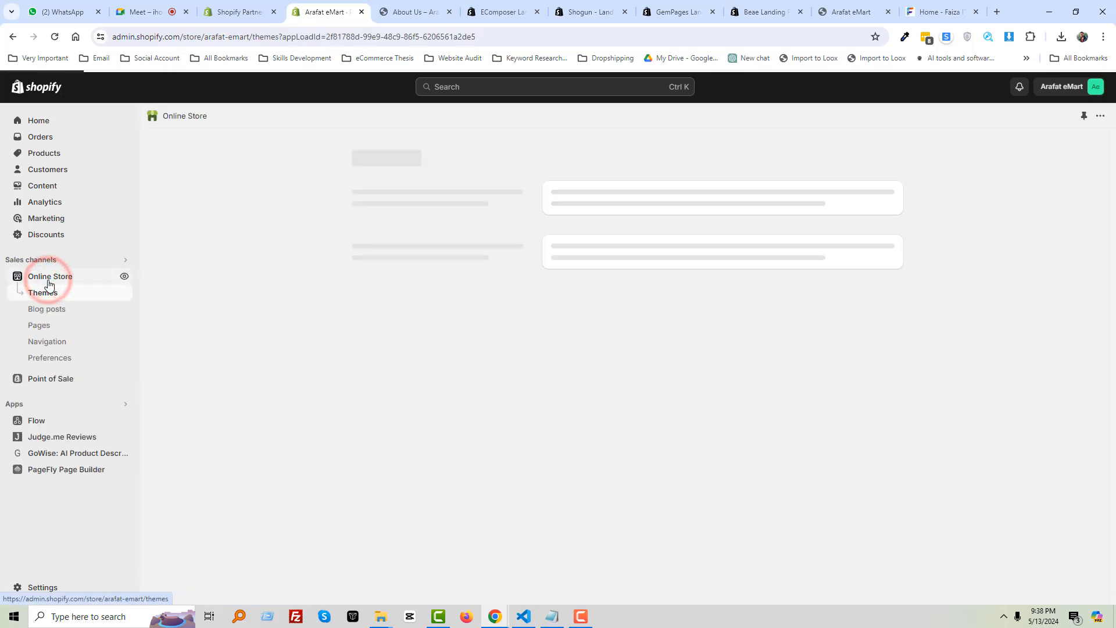
pyautogui.click(54, 333)
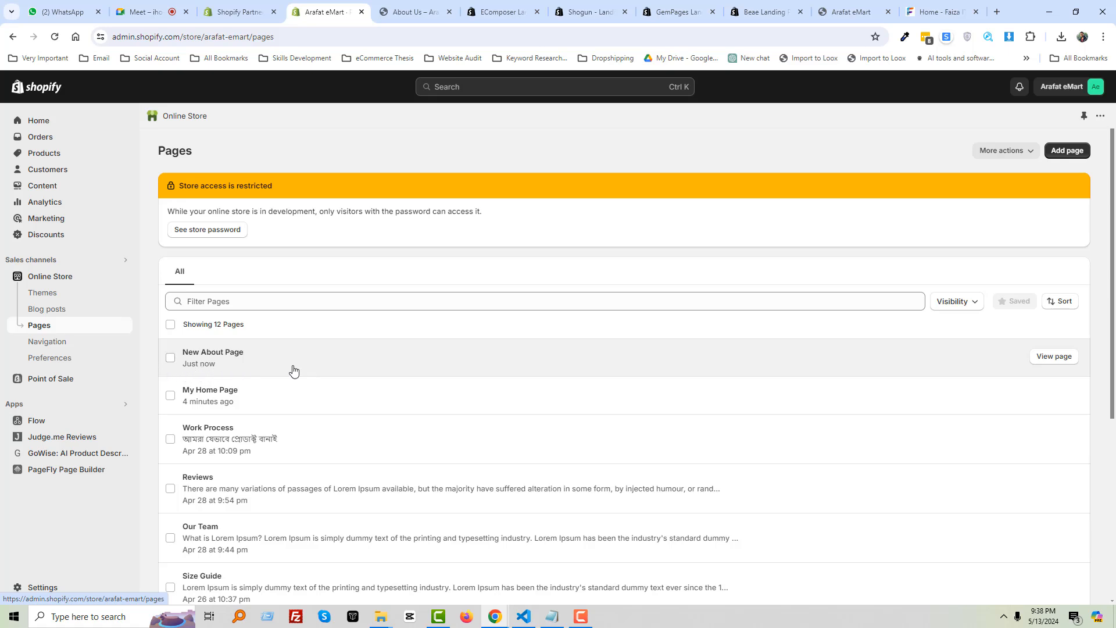
pyautogui.rightClick(1063, 359)
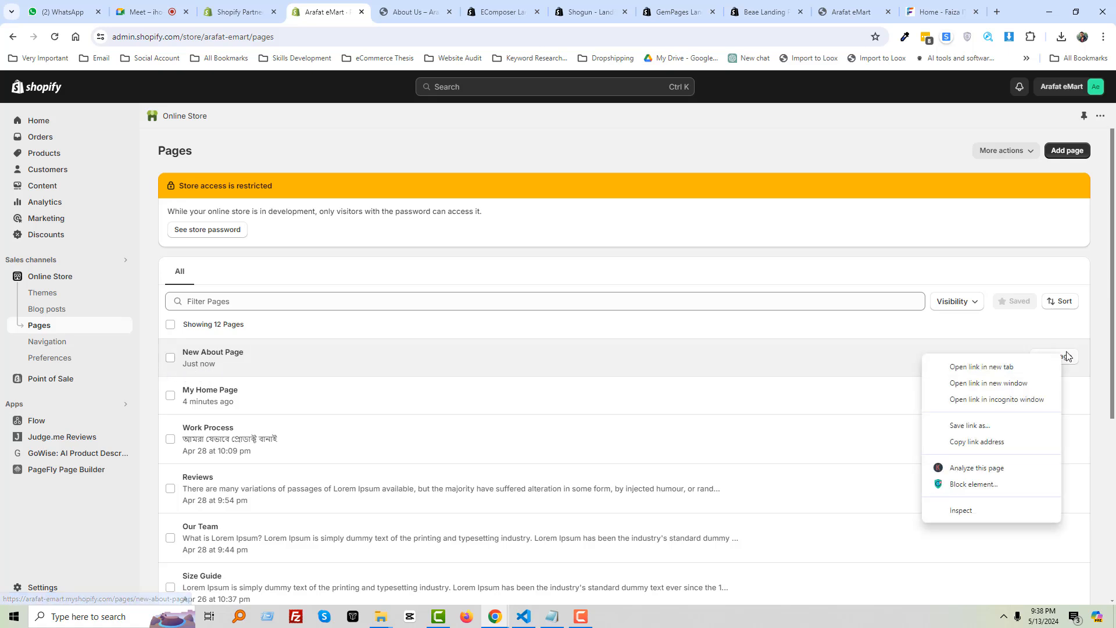
pyautogui.click(1006, 374)
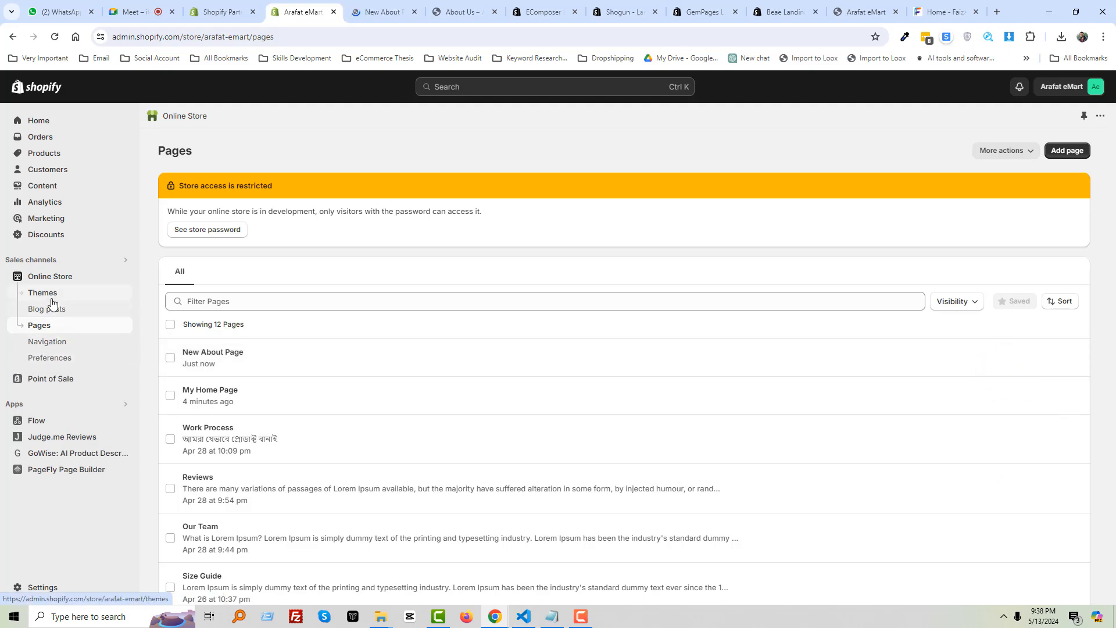
pyautogui.click(58, 343)
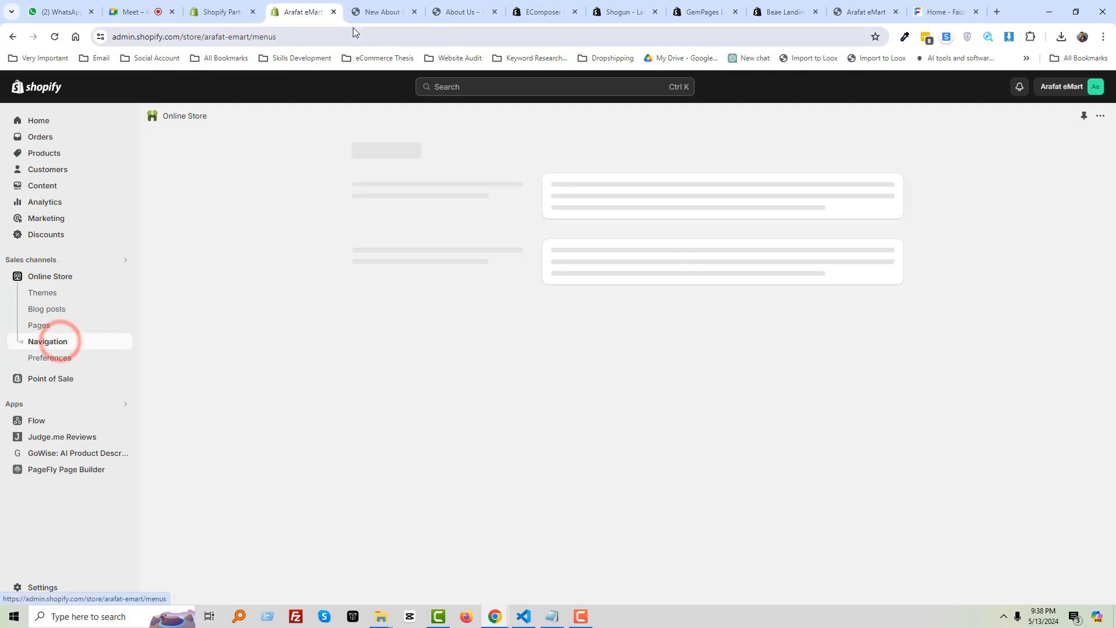
# Scroll through the New About Page's sections on the storefront
pyautogui.click(378, 12)
pyautogui.scroll(-5, 306, 273)
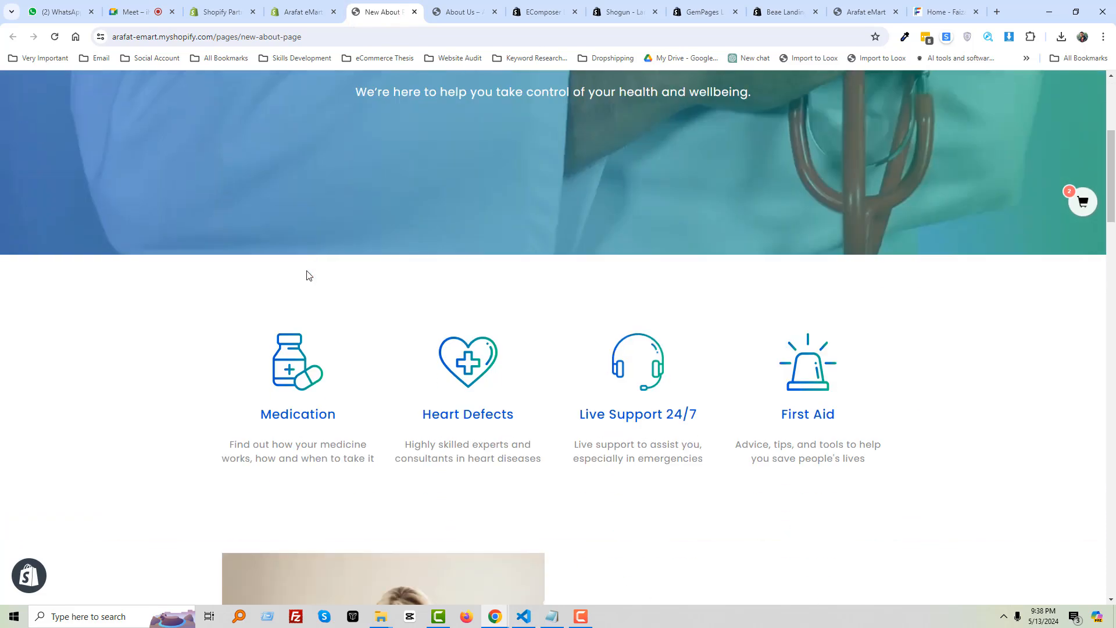
pyautogui.scroll(-8, 483, 364)
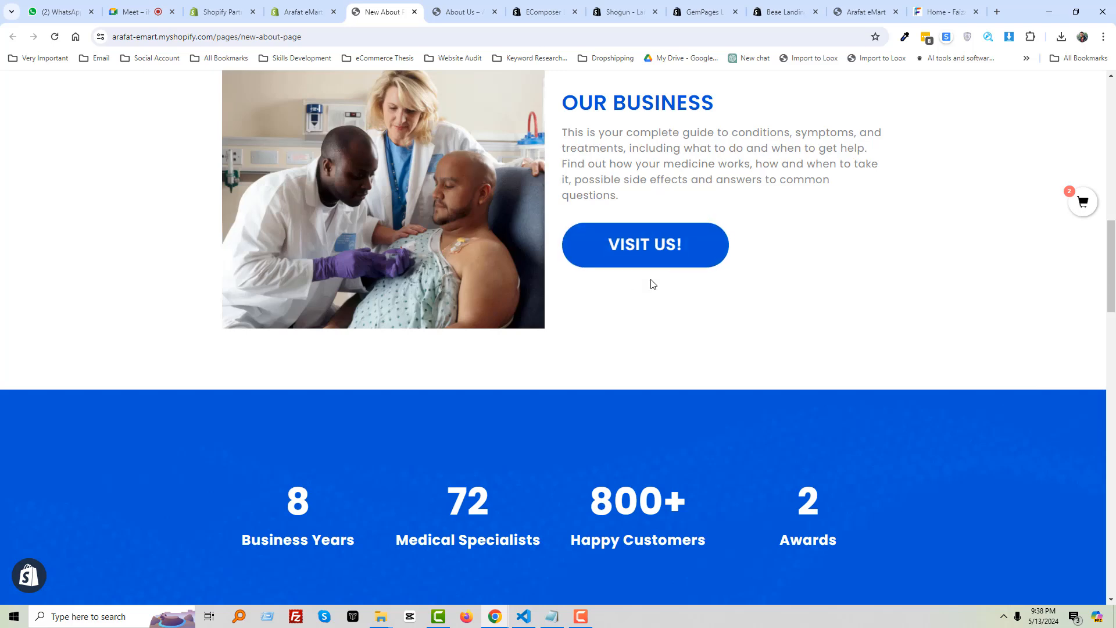
pyautogui.scroll(-7, 625, 349)
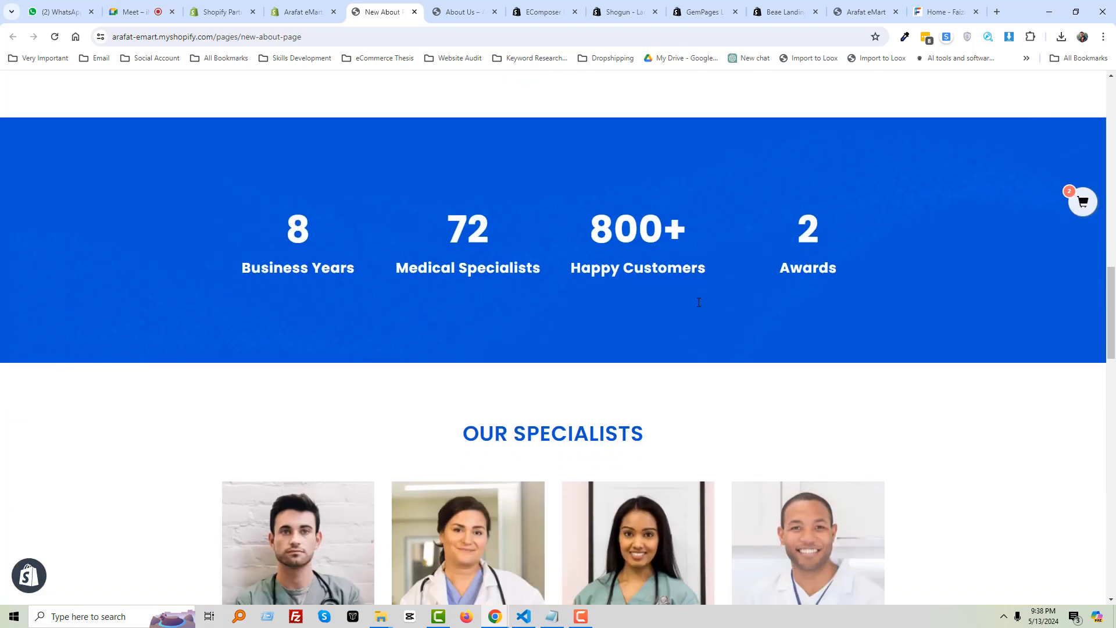
pyautogui.scroll(-10, 619, 354)
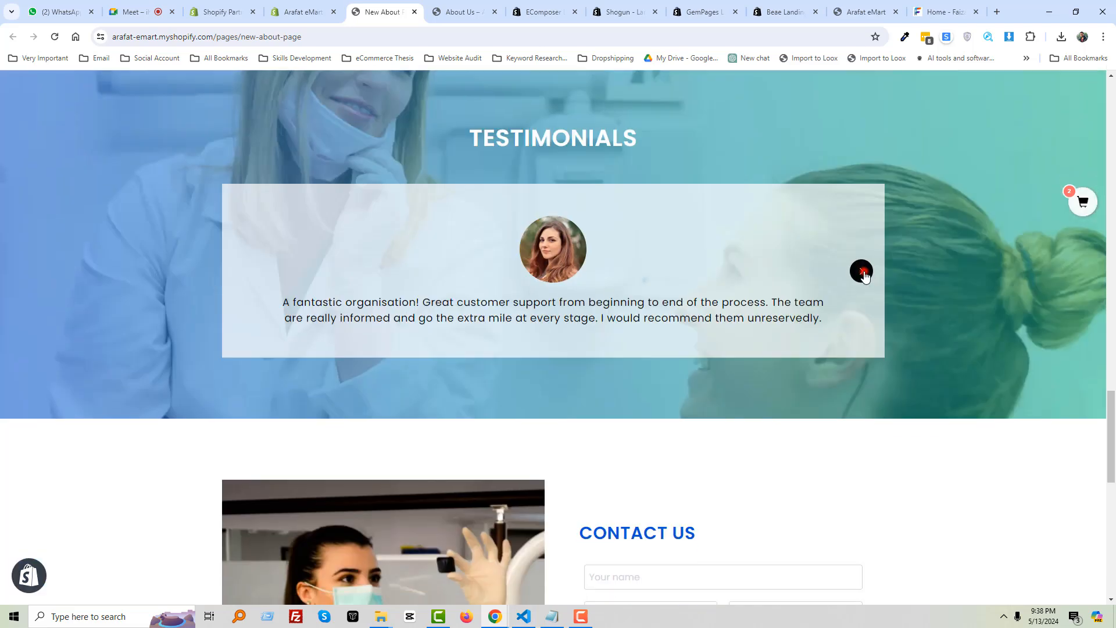
# Advance the testimonial slider twice, then go back to the admin Navigation page
pyautogui.click(862, 271)
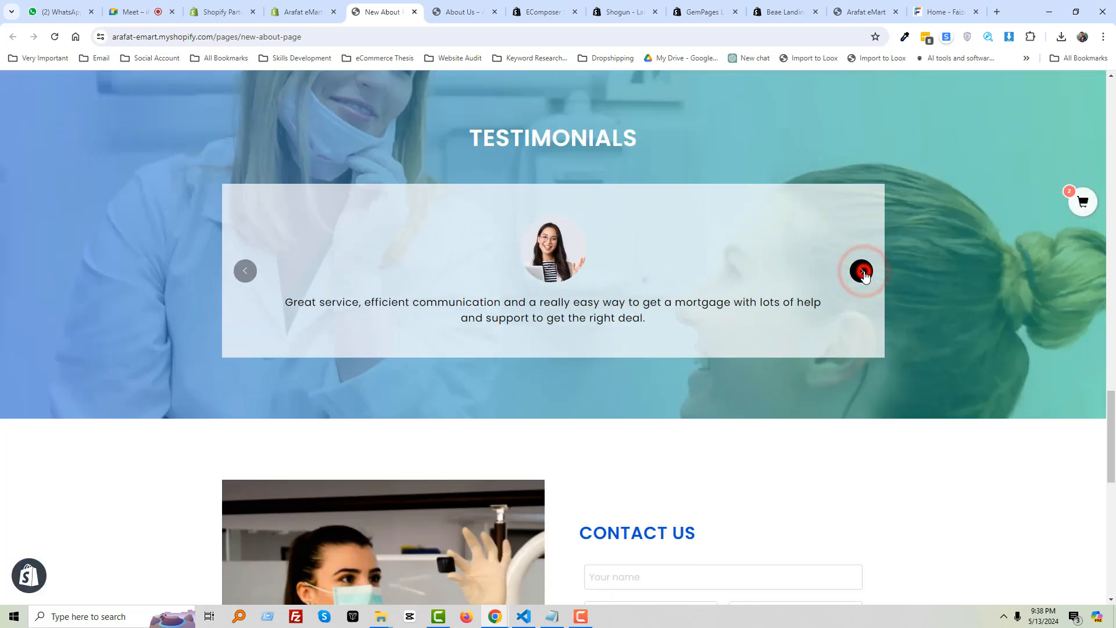
pyautogui.click(863, 271)
pyautogui.scroll(-11, 810, 304)
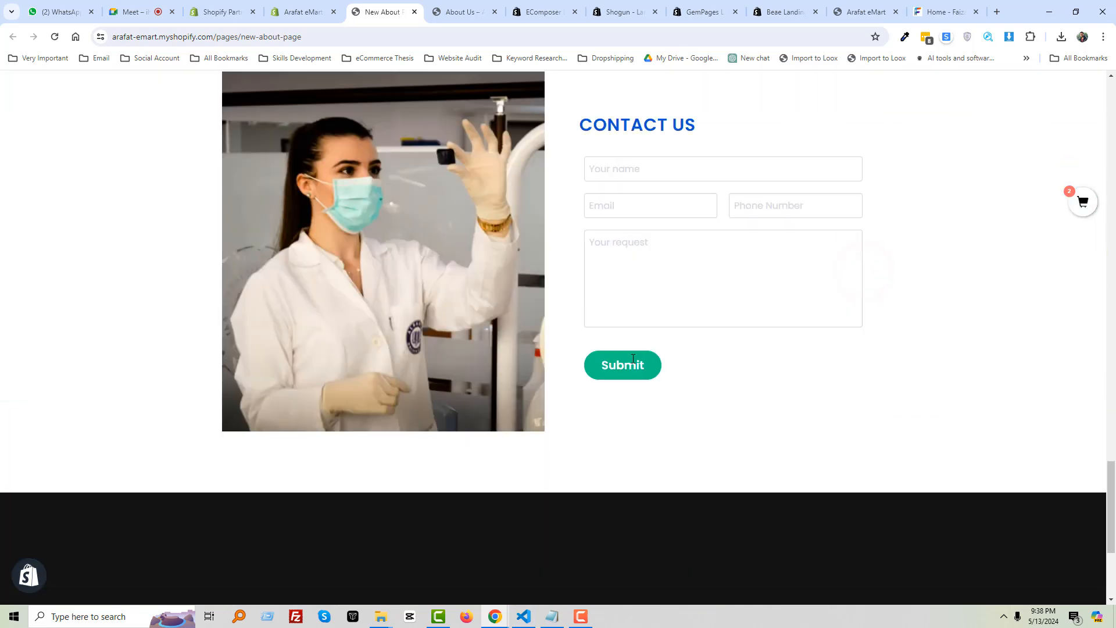
pyautogui.scroll(12, 522, 347)
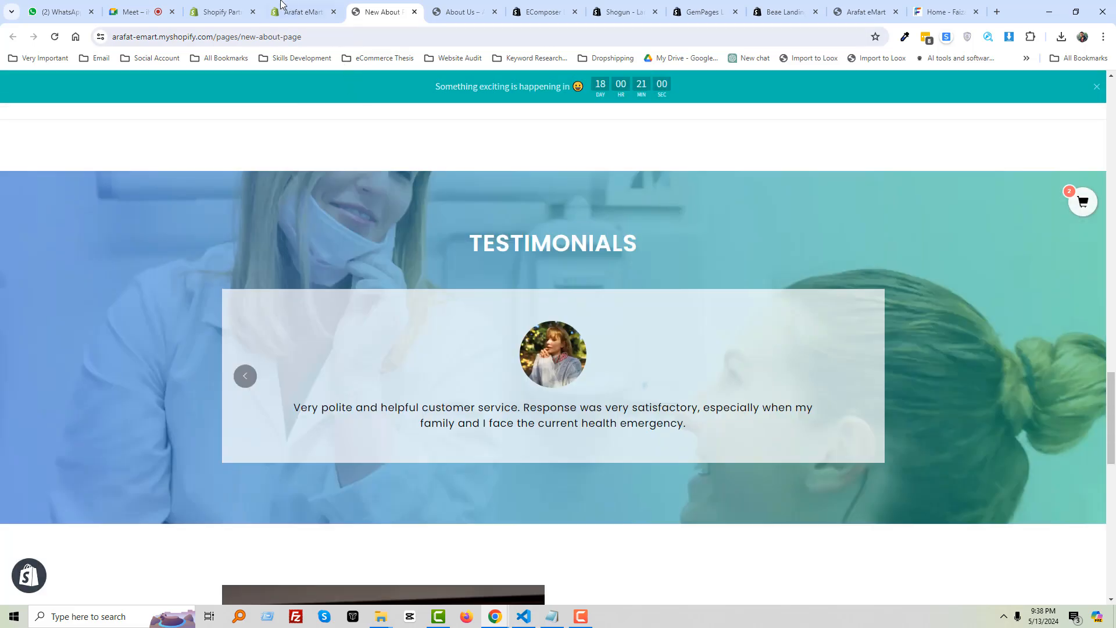
pyautogui.click(282, 8)
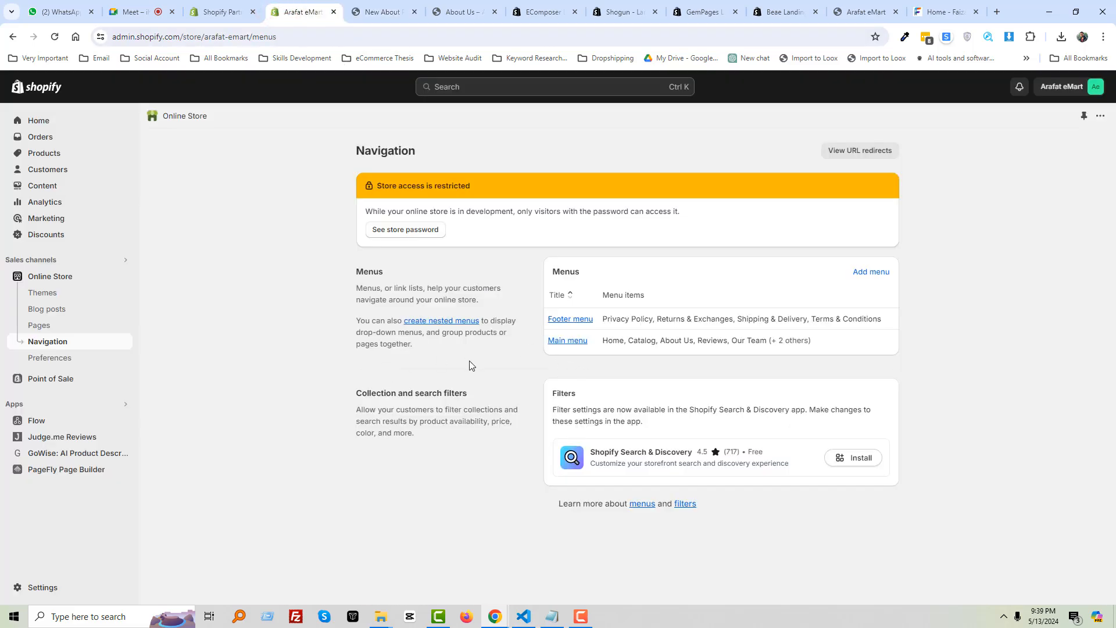
# Relink the Main menu's About Us item to New About Page and save the menu
pyautogui.click(553, 341)
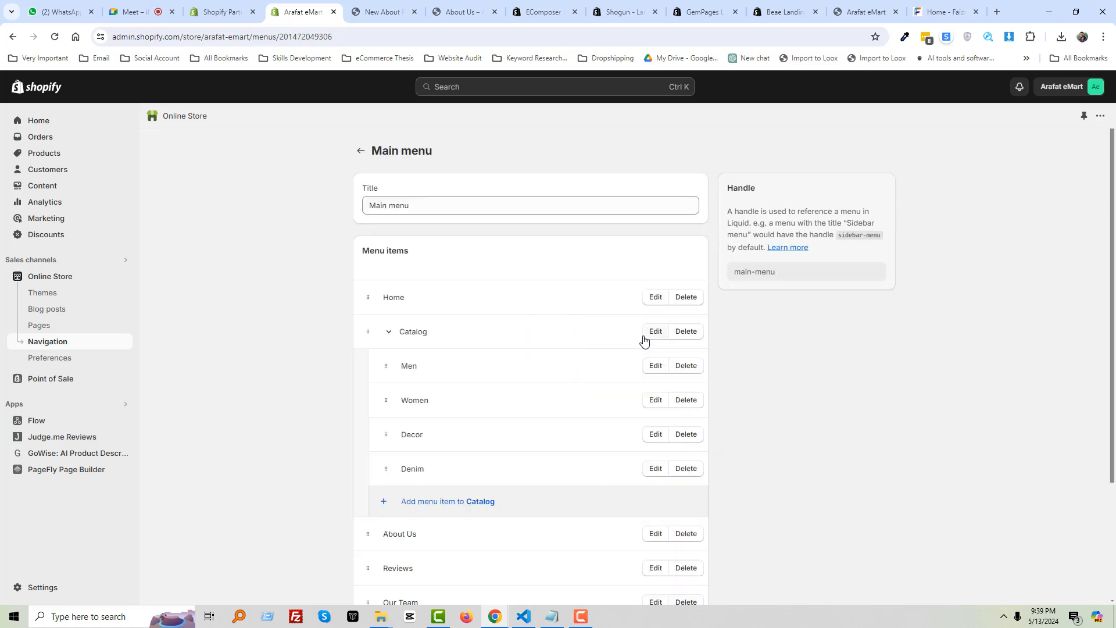
pyautogui.scroll(-3, 491, 394)
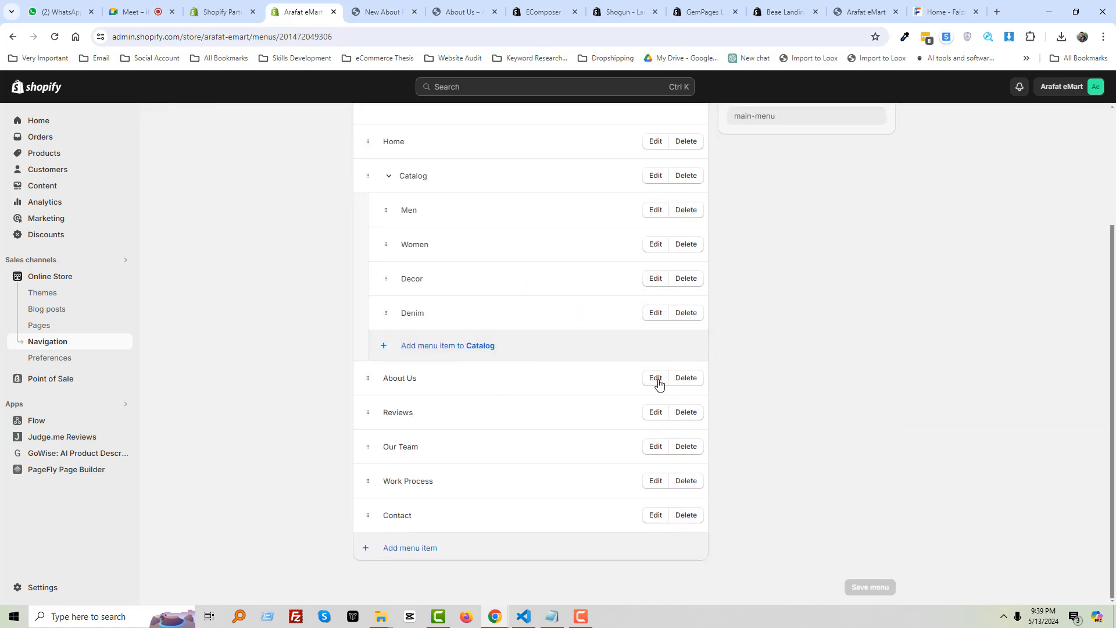
pyautogui.click(656, 378)
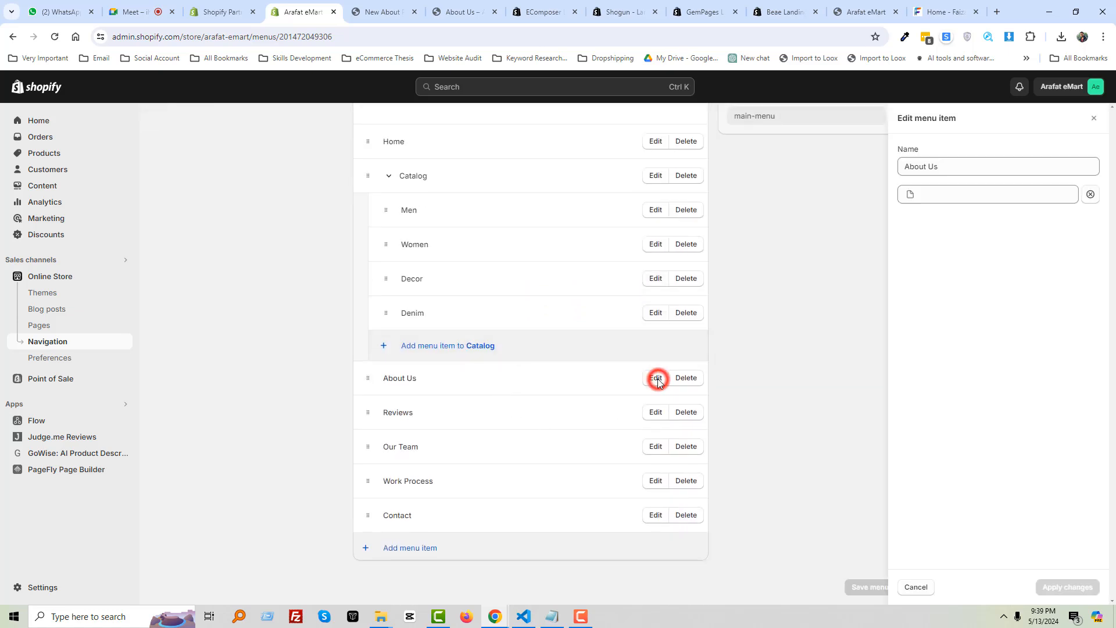
pyautogui.click(1089, 196)
pyautogui.click(990, 197)
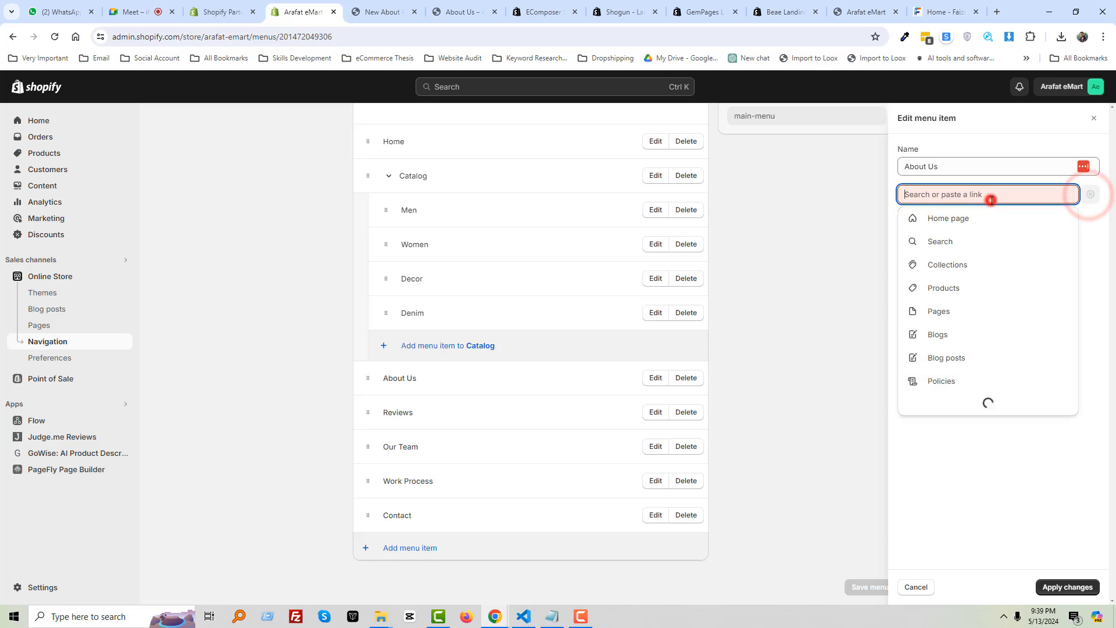
pyautogui.click(957, 312)
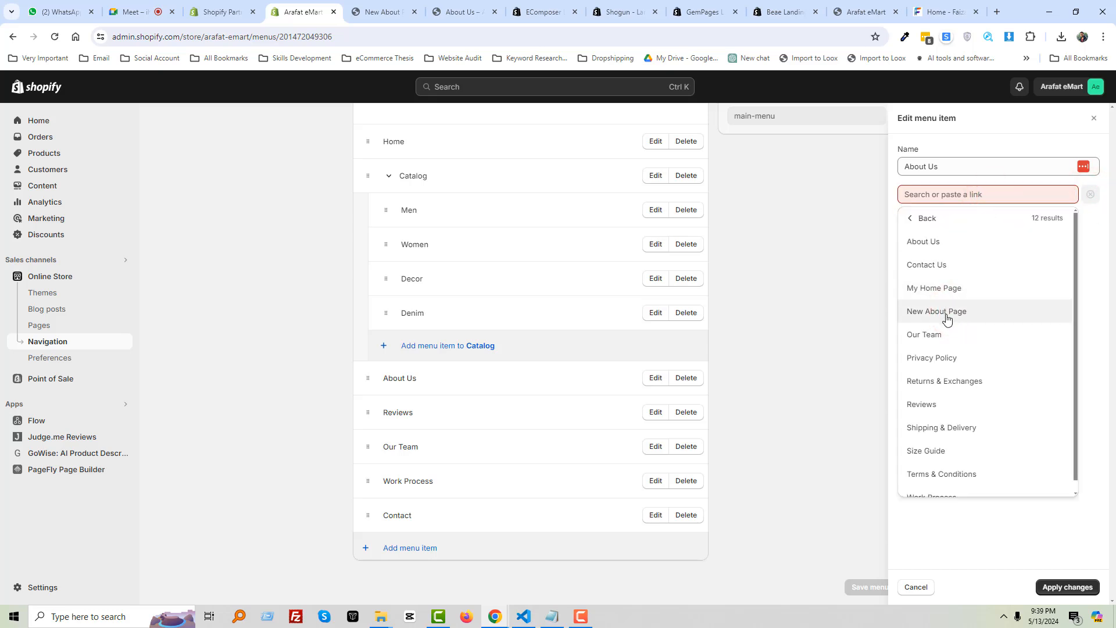
pyautogui.click(949, 313)
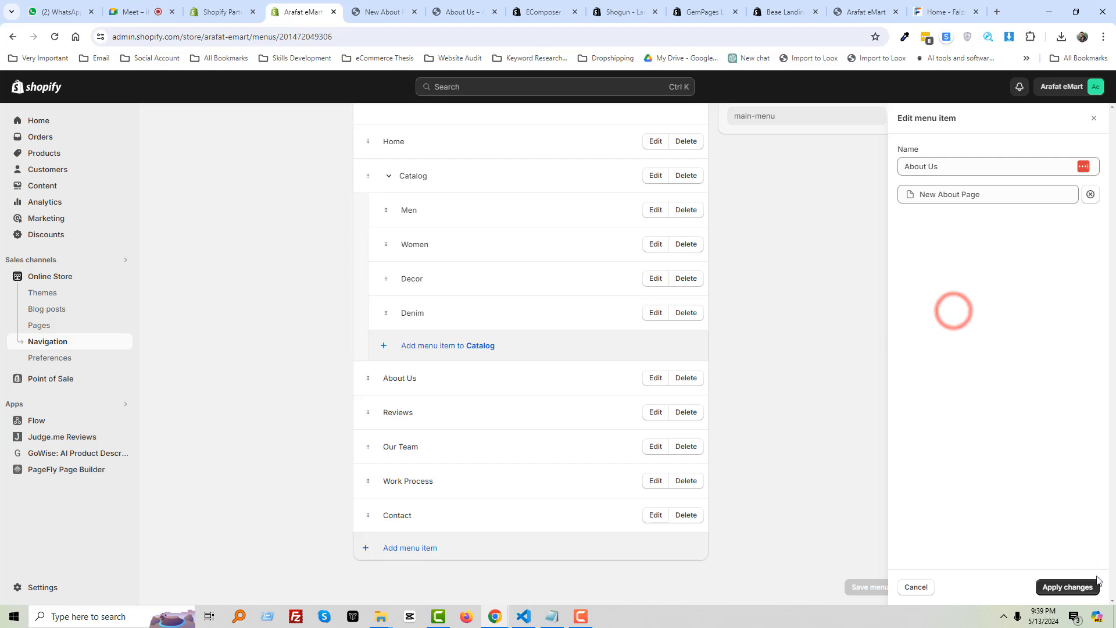
pyautogui.click(1068, 587)
pyautogui.click(883, 87)
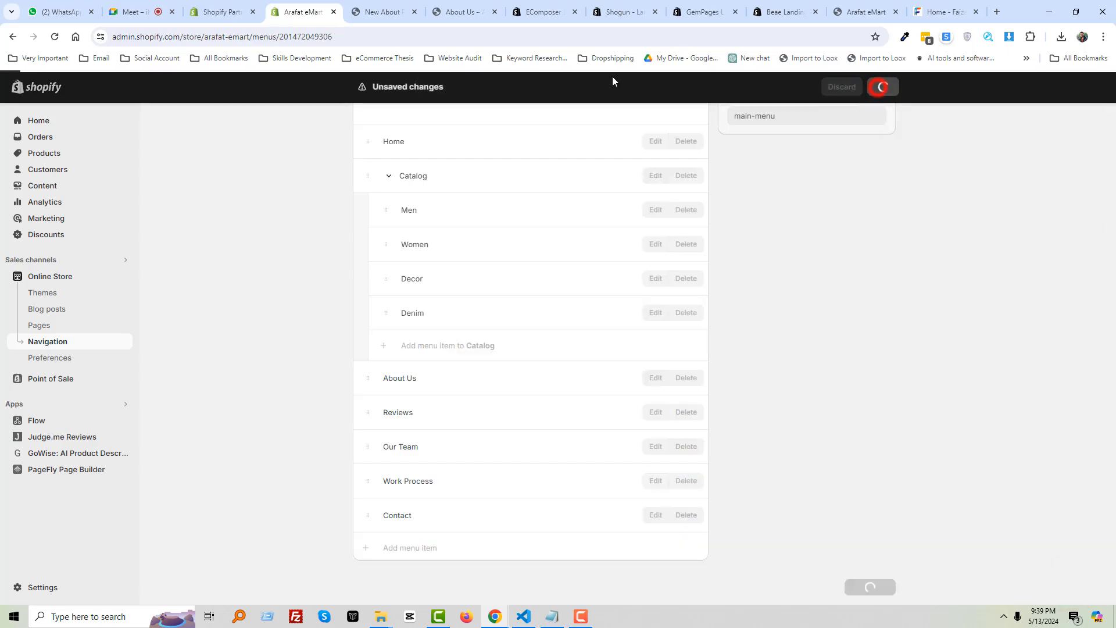
# Close the New About Page tab and load the store home page from the About Us tab
pyautogui.click(395, 12)
pyautogui.click(414, 12)
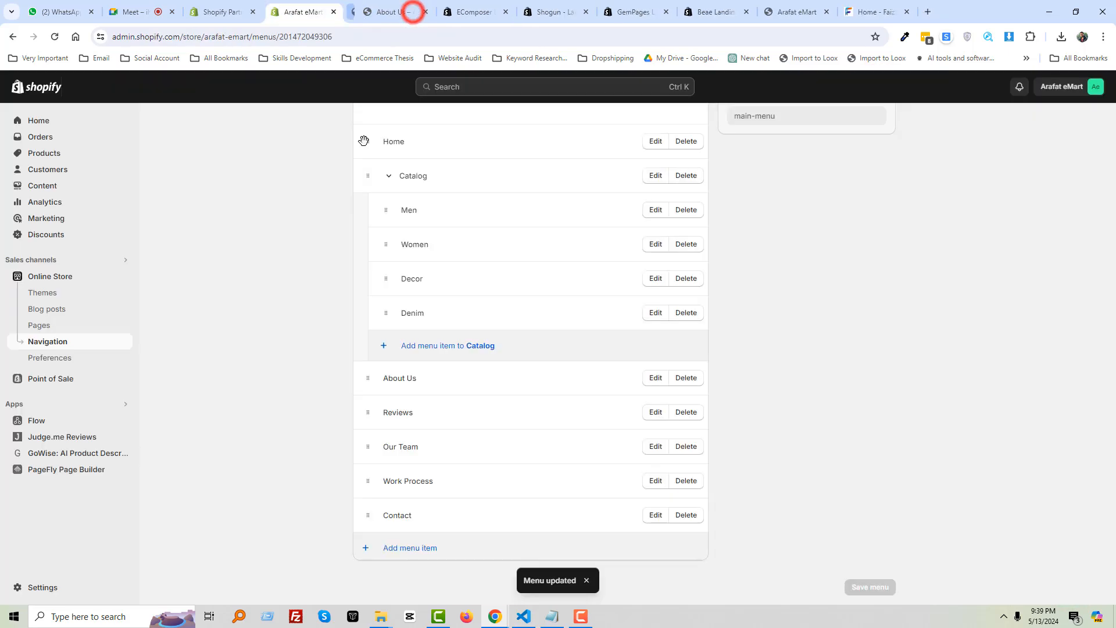
pyautogui.click(388, 9)
pyautogui.scroll(3, 295, 179)
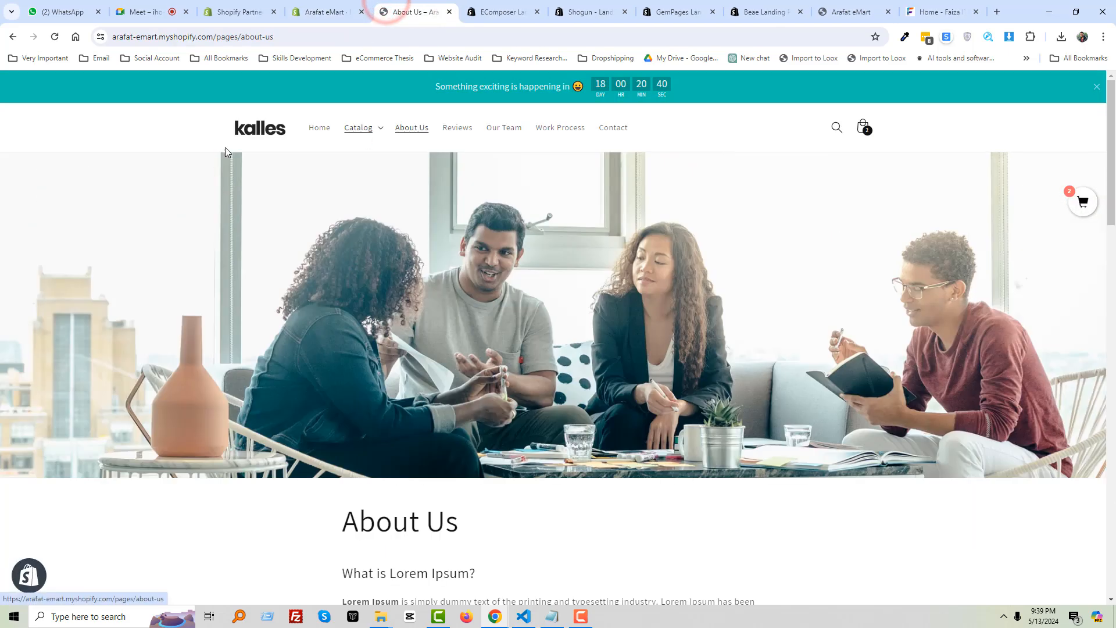
pyautogui.click(255, 135)
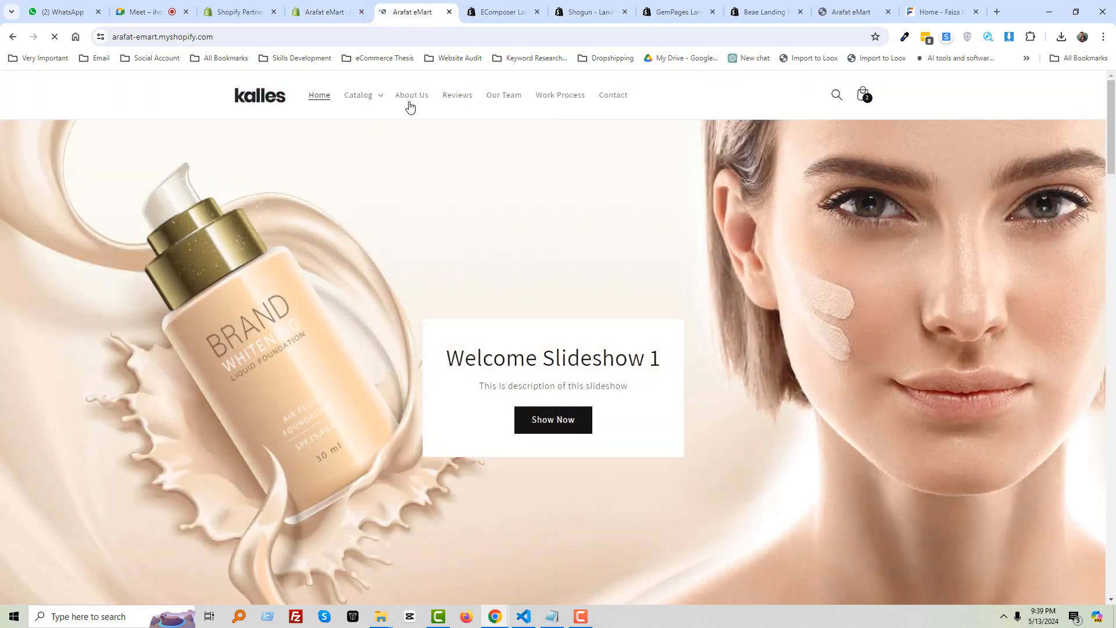
# Open About Us from the Kalles storefront header and scroll the page
pyautogui.click(414, 100)
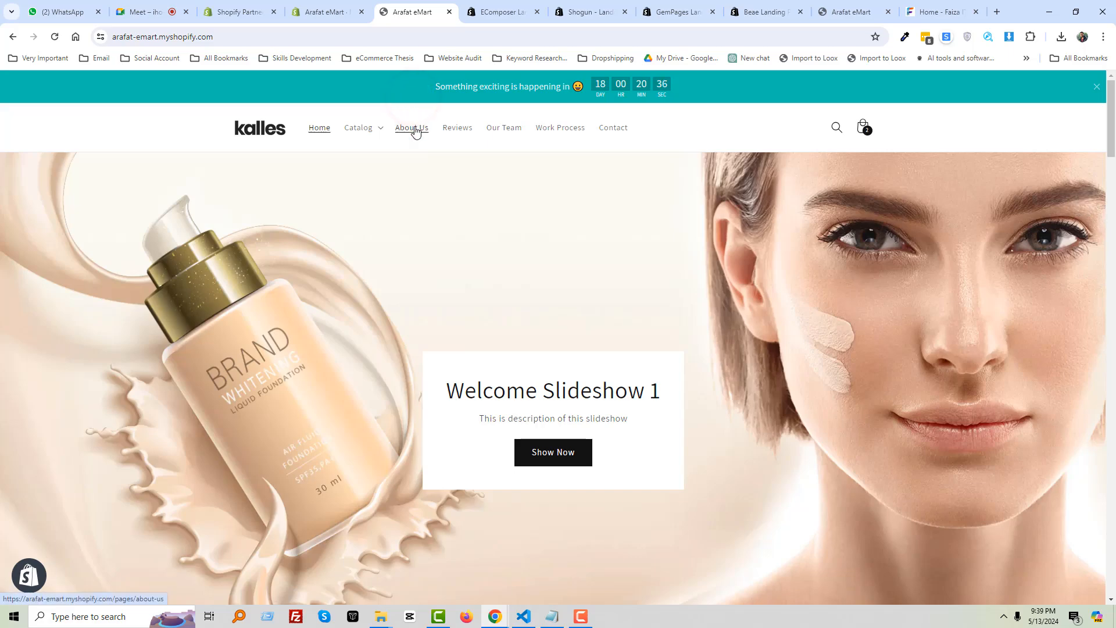
pyautogui.click(415, 128)
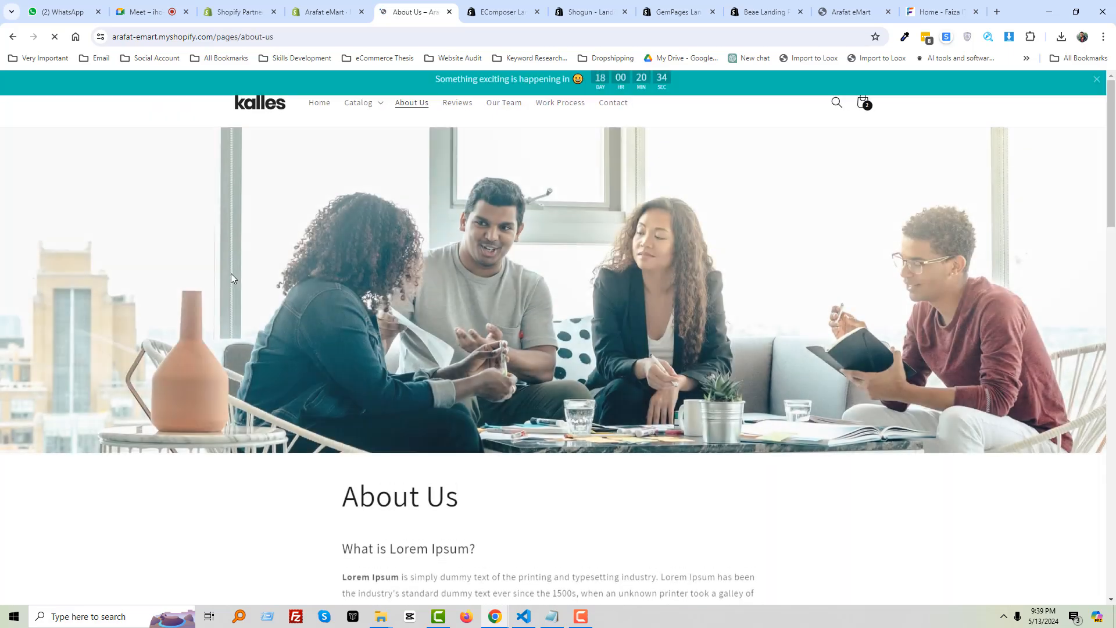
pyautogui.scroll(-7, 233, 274)
pyautogui.scroll(6, 234, 273)
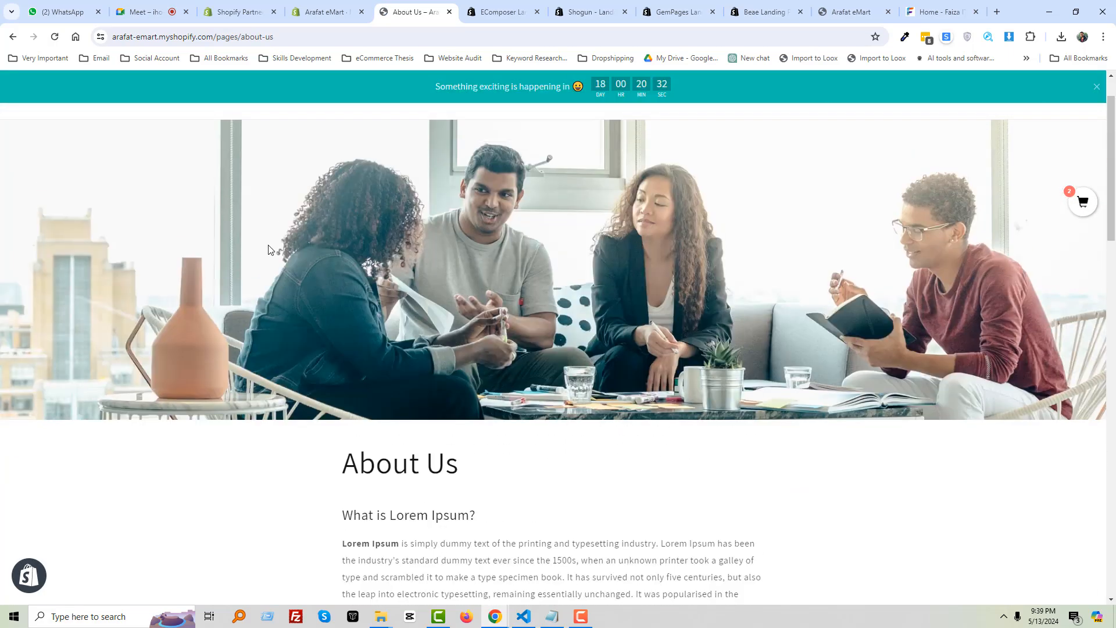
pyautogui.scroll(1, 423, 184)
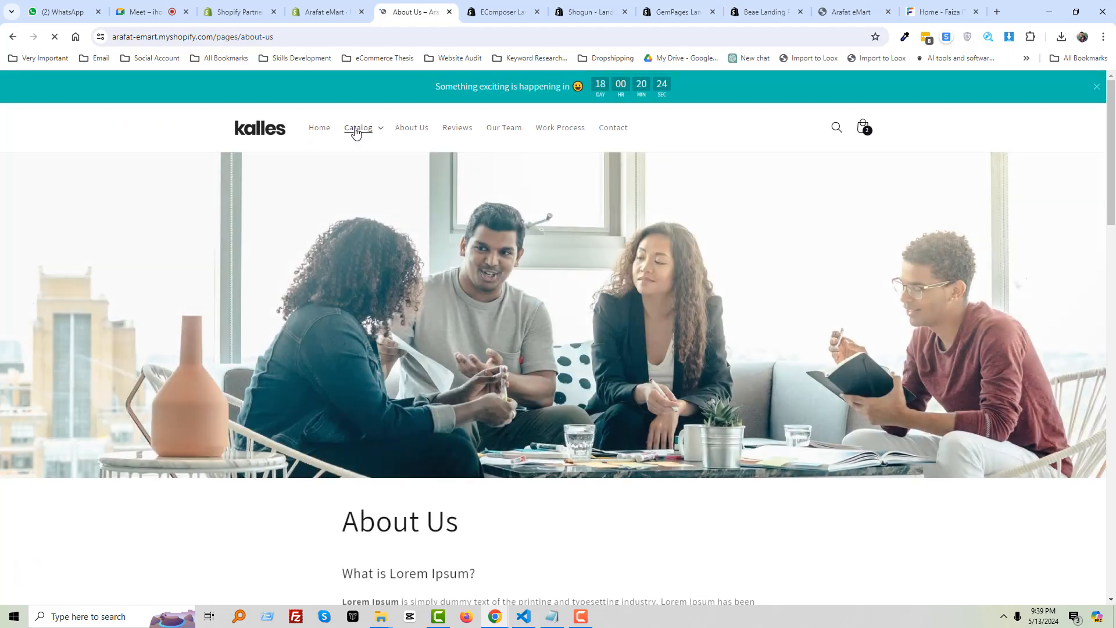
# Reload via the logo and reopen About Us to confirm /pages/new-about-page loads
pyautogui.click(279, 134)
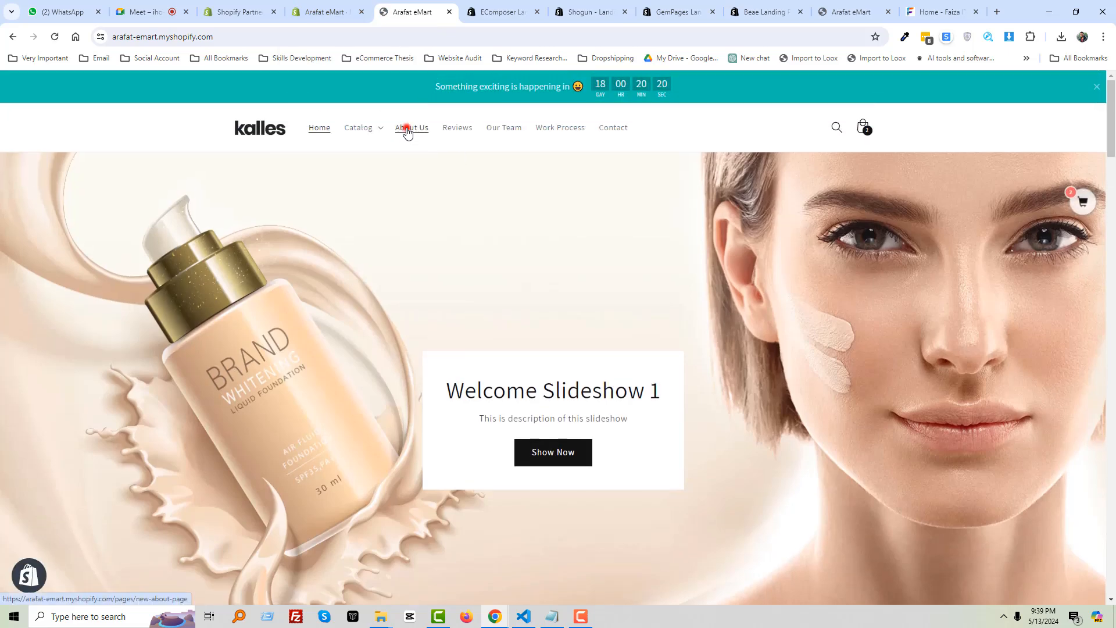
pyautogui.click(407, 131)
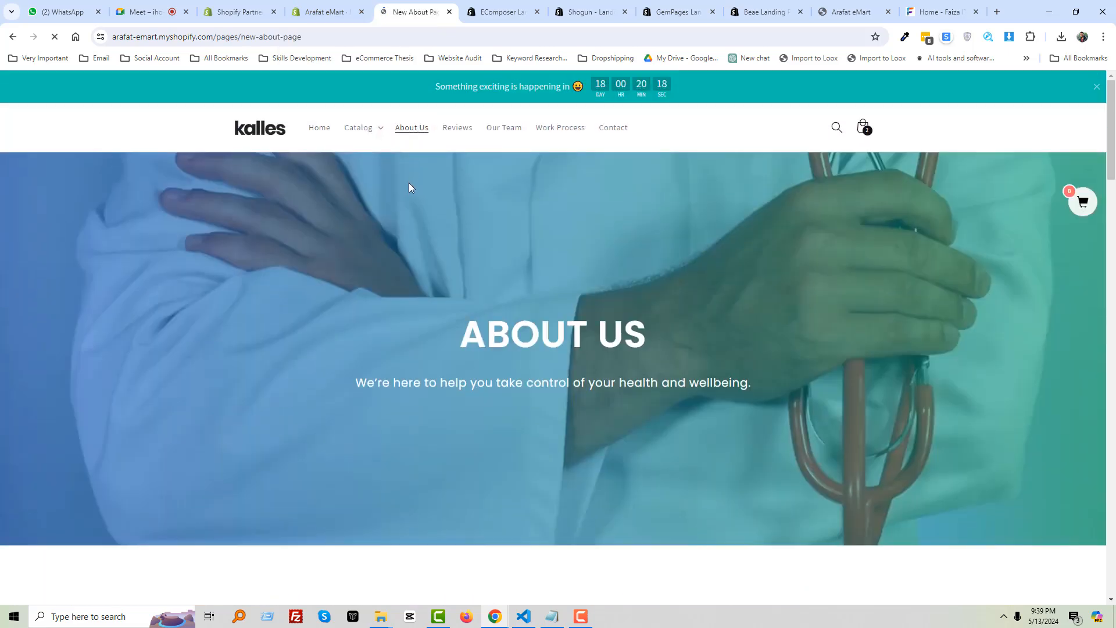
pyautogui.scroll(-13, 406, 217)
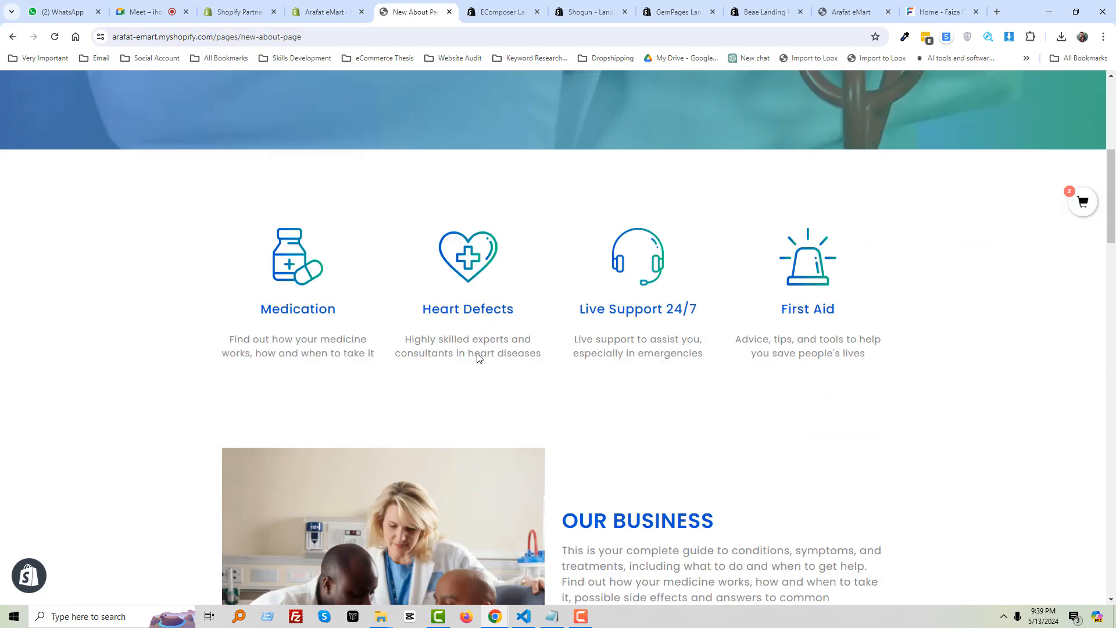
pyautogui.scroll(-15, 685, 302)
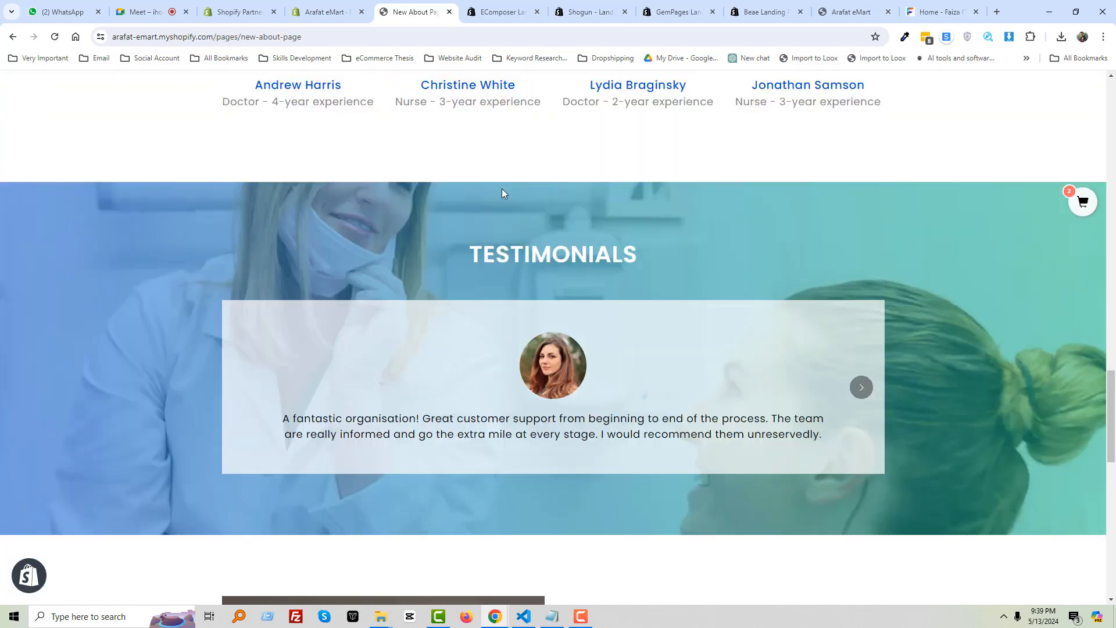
pyautogui.click(323, 12)
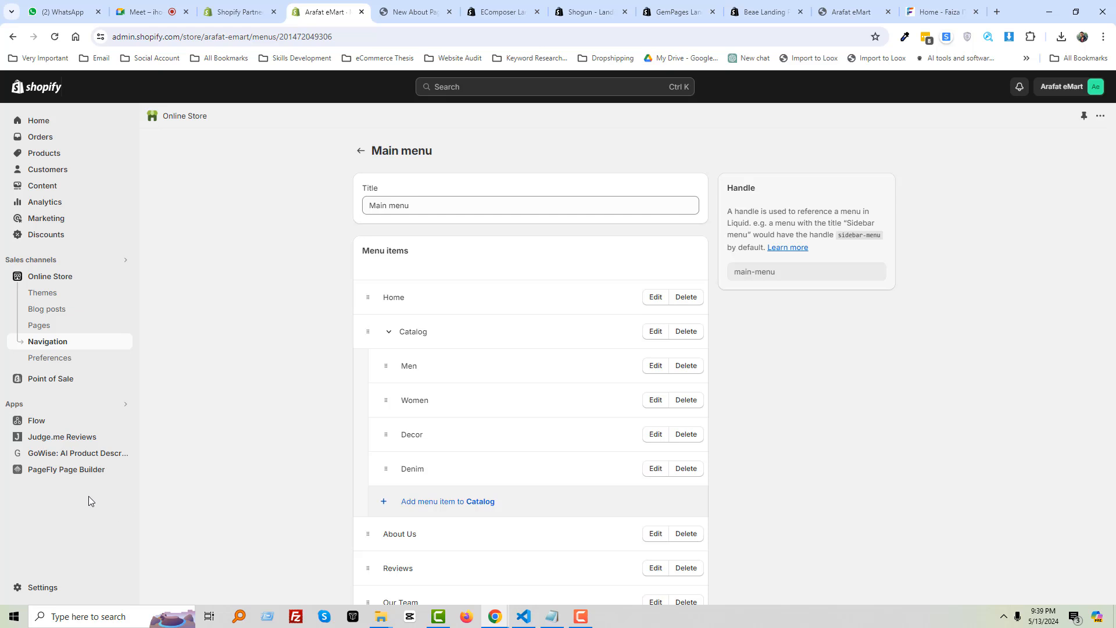
# In PageFly's pages list, start a new page from Product templates
pyautogui.click(57, 472)
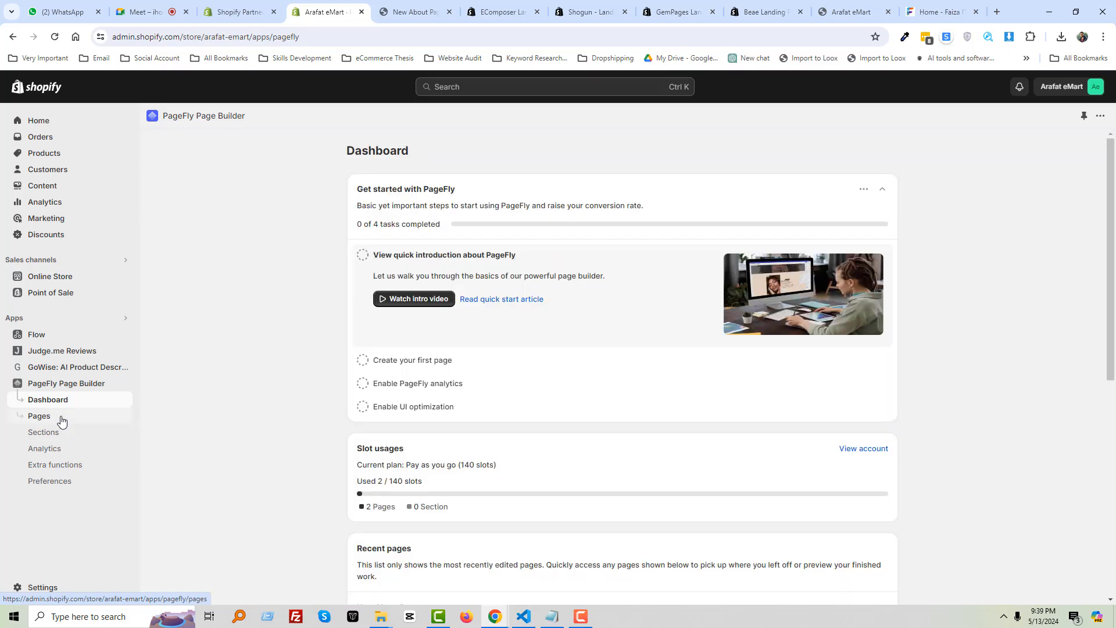
pyautogui.click(62, 421)
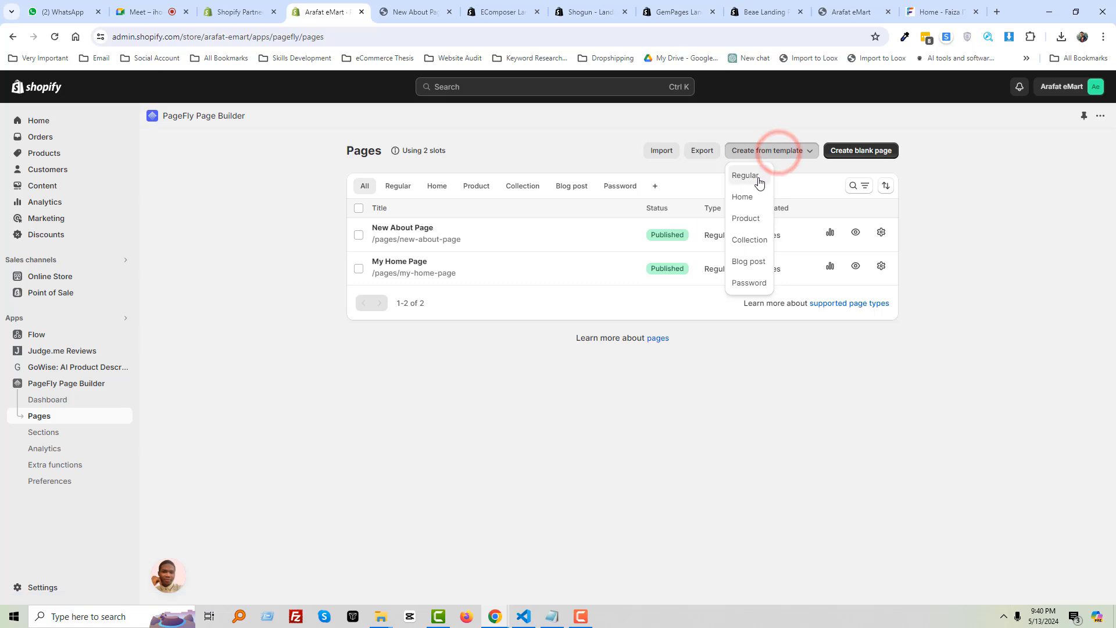
pyautogui.click(752, 222)
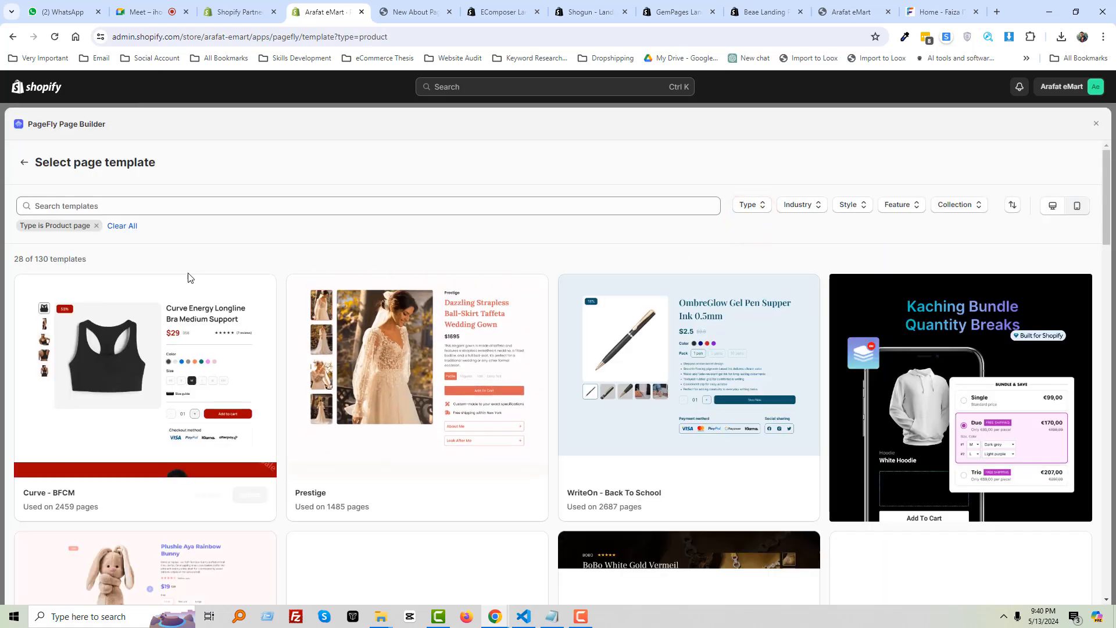
# Browse the 28 Product page template cards in the gallery
pyautogui.moveTo(204, 343)
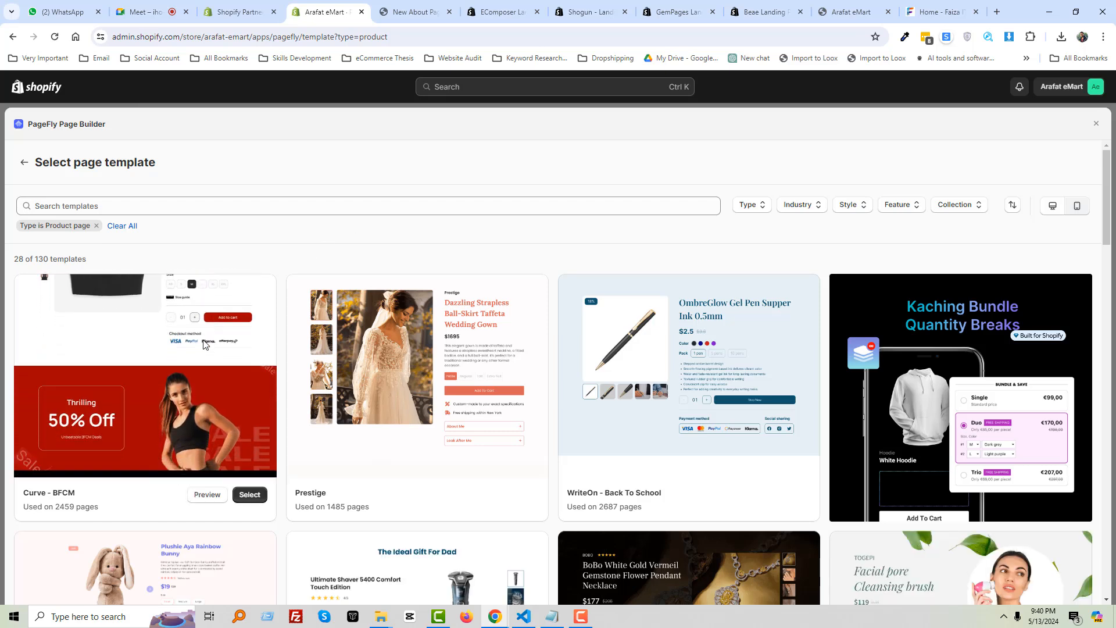
pyautogui.moveTo(640, 366)
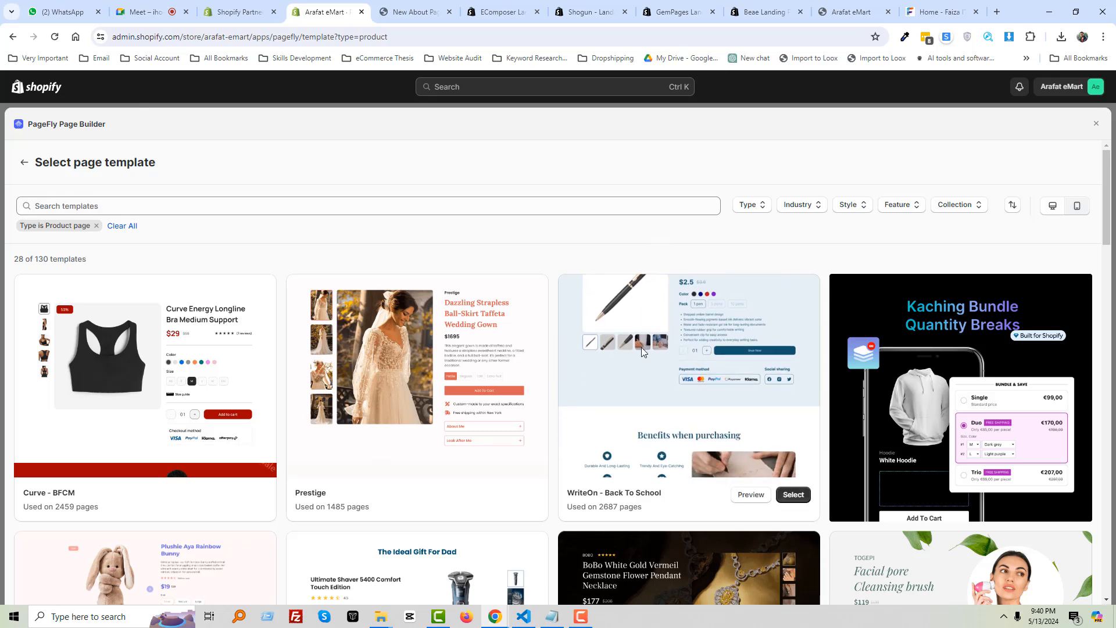
pyautogui.moveTo(135, 389)
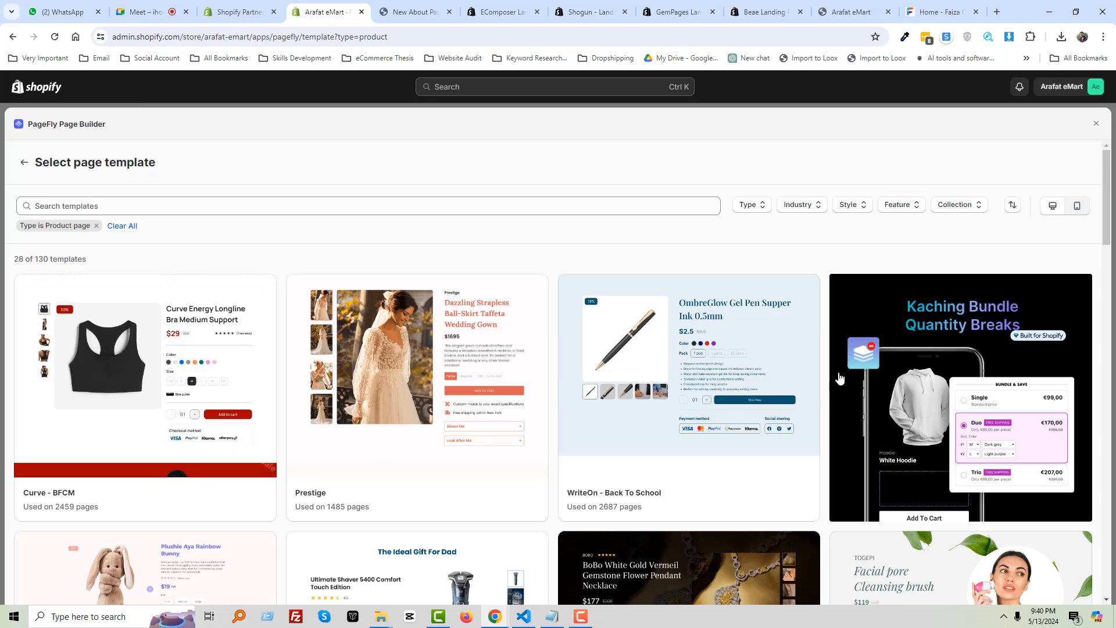
pyautogui.moveTo(737, 377)
pyautogui.scroll(-4, 752, 382)
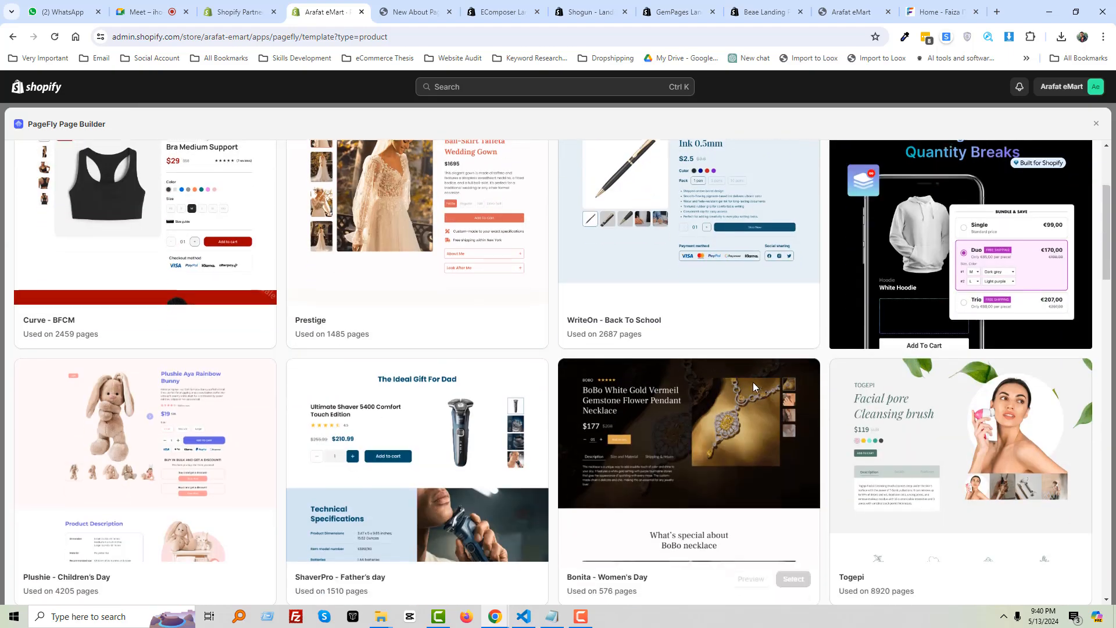
pyautogui.moveTo(535, 389)
pyautogui.moveTo(106, 403)
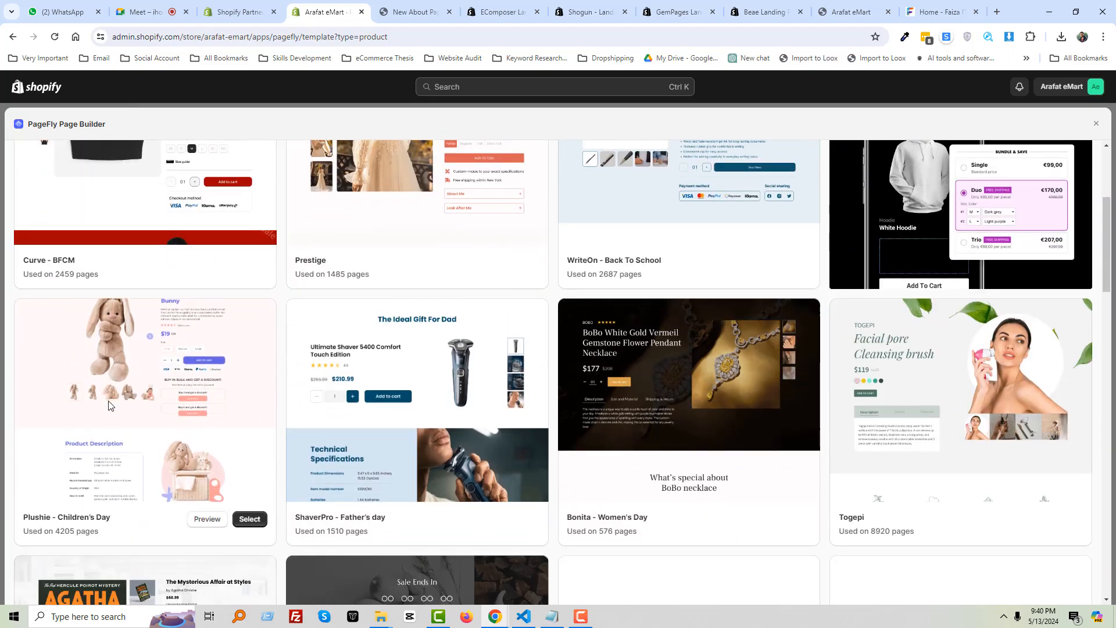
pyautogui.scroll(-3, 153, 318)
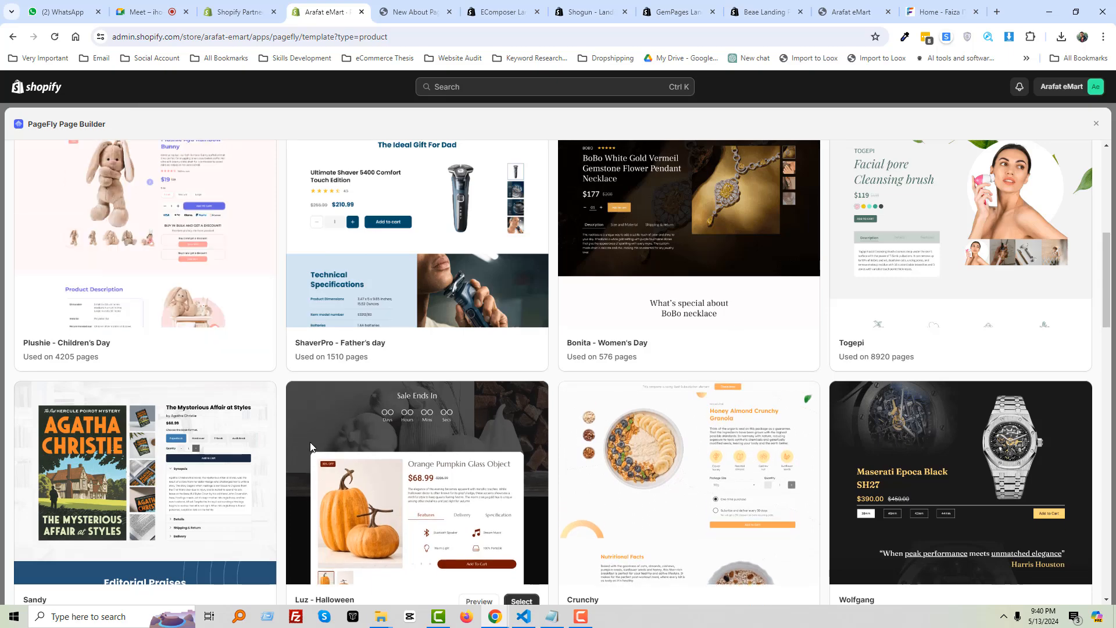
pyautogui.scroll(4, 411, 444)
pyautogui.scroll(2, 454, 420)
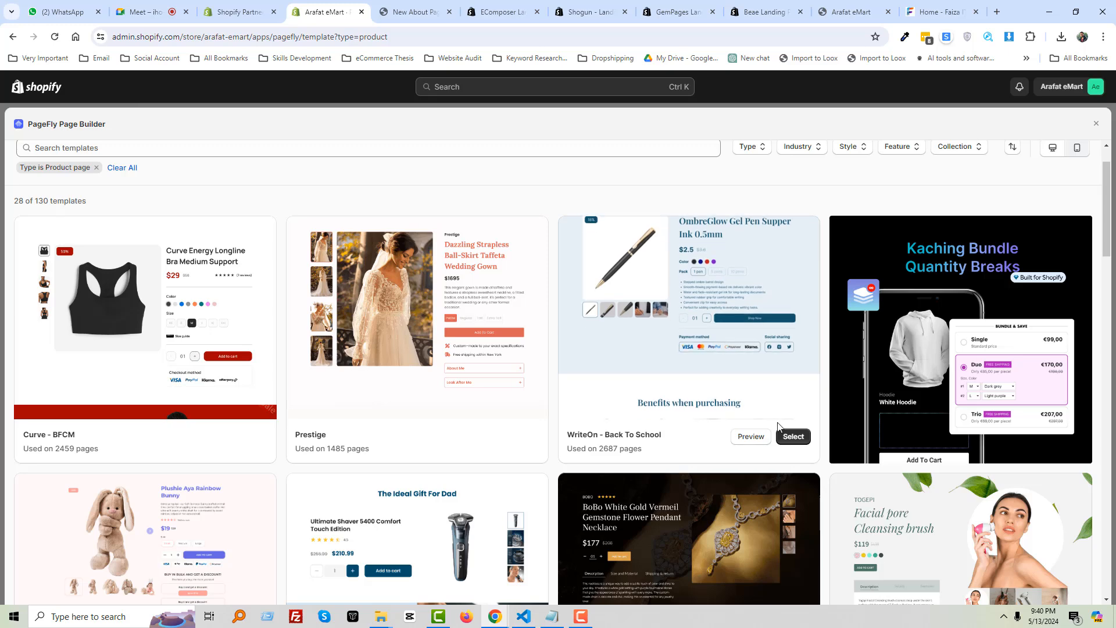
# Use the WriteOn - Back To School template, rename it 'Custom Product Page', and save
pyautogui.click(796, 437)
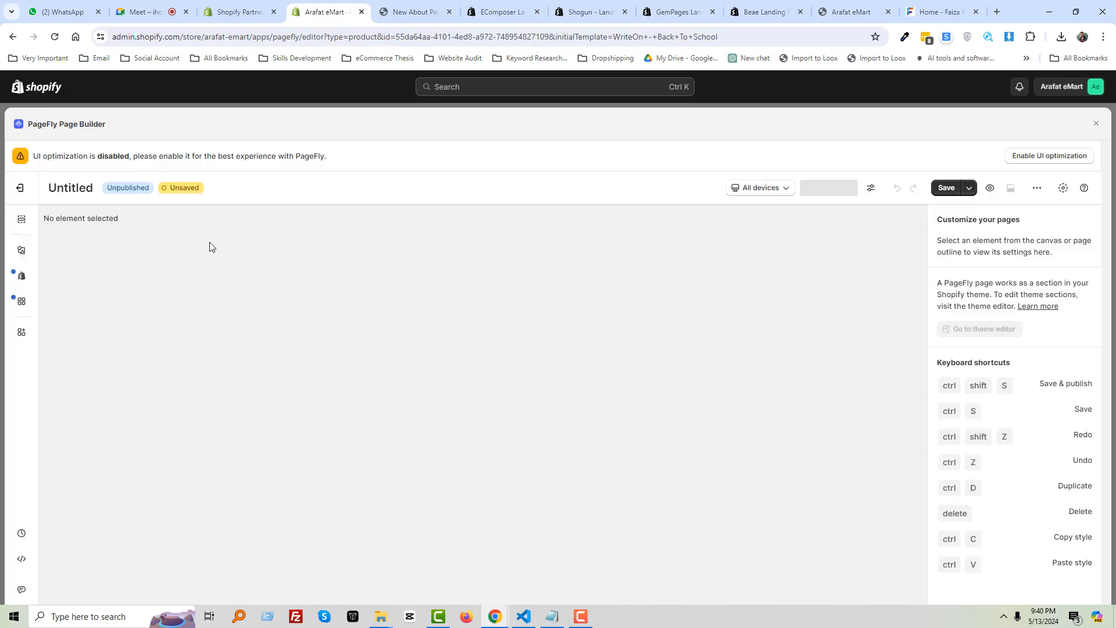
pyautogui.doubleClick(77, 189)
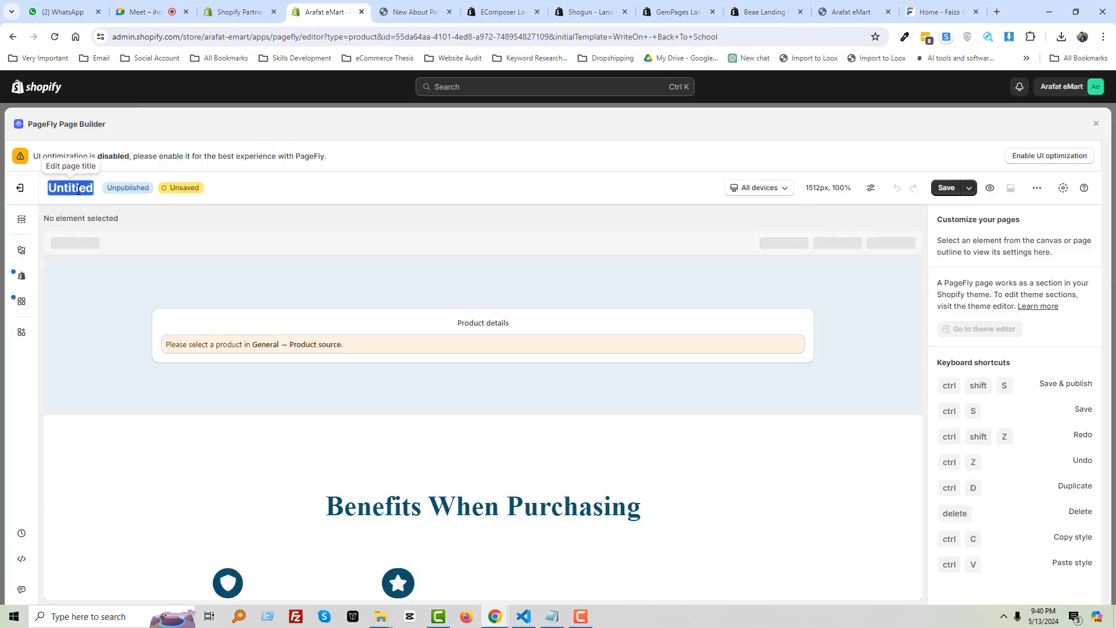
pyautogui.write('Custom P')
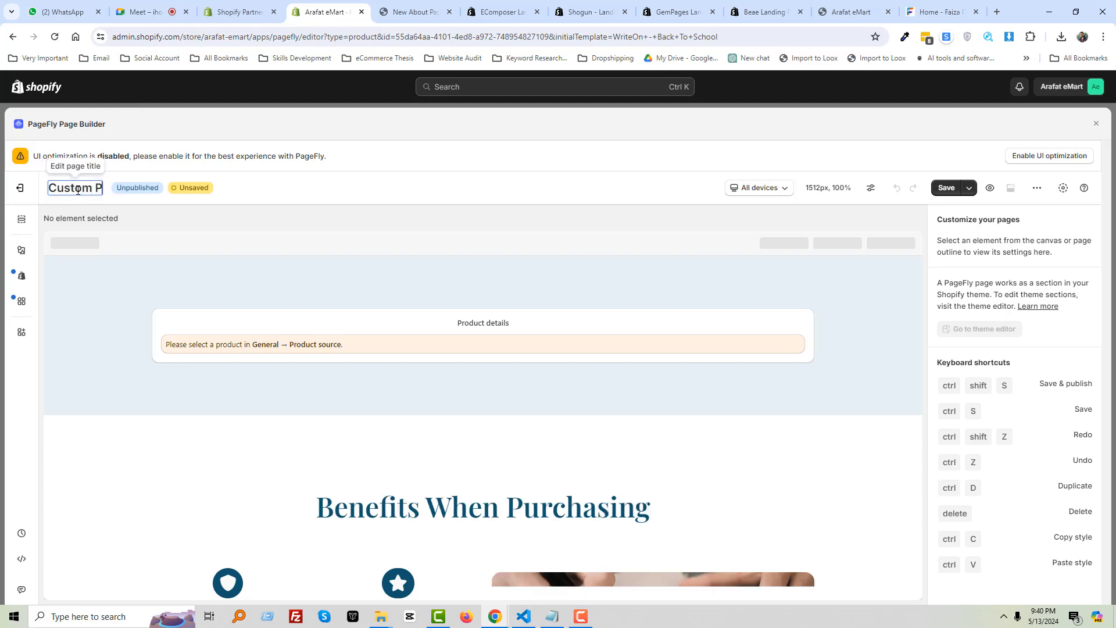
pyautogui.write('roduct Page')
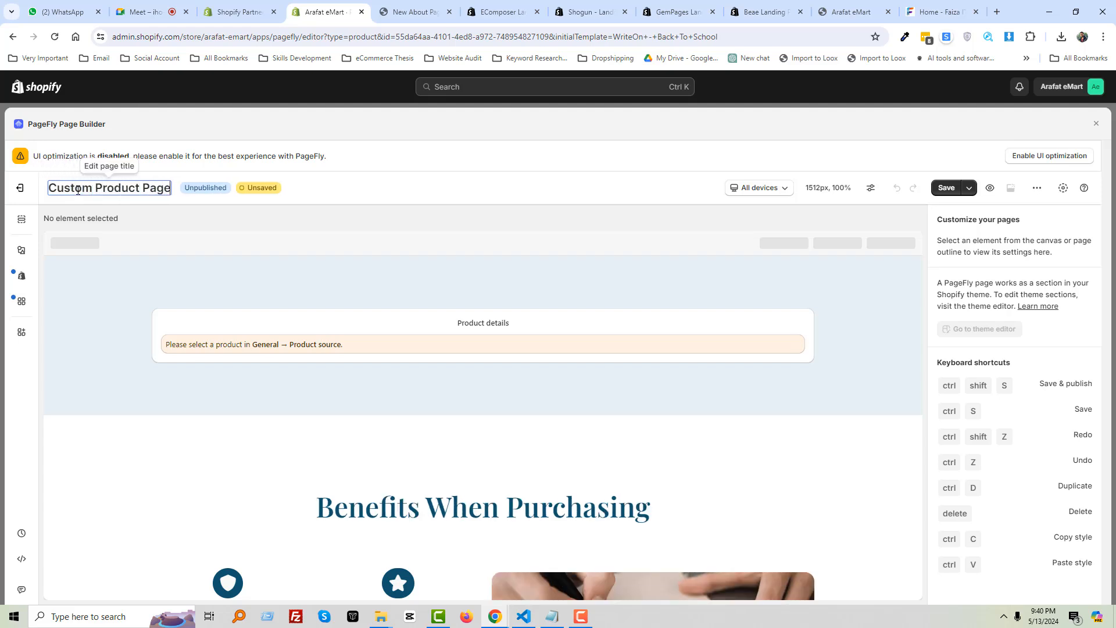
pyautogui.click(947, 188)
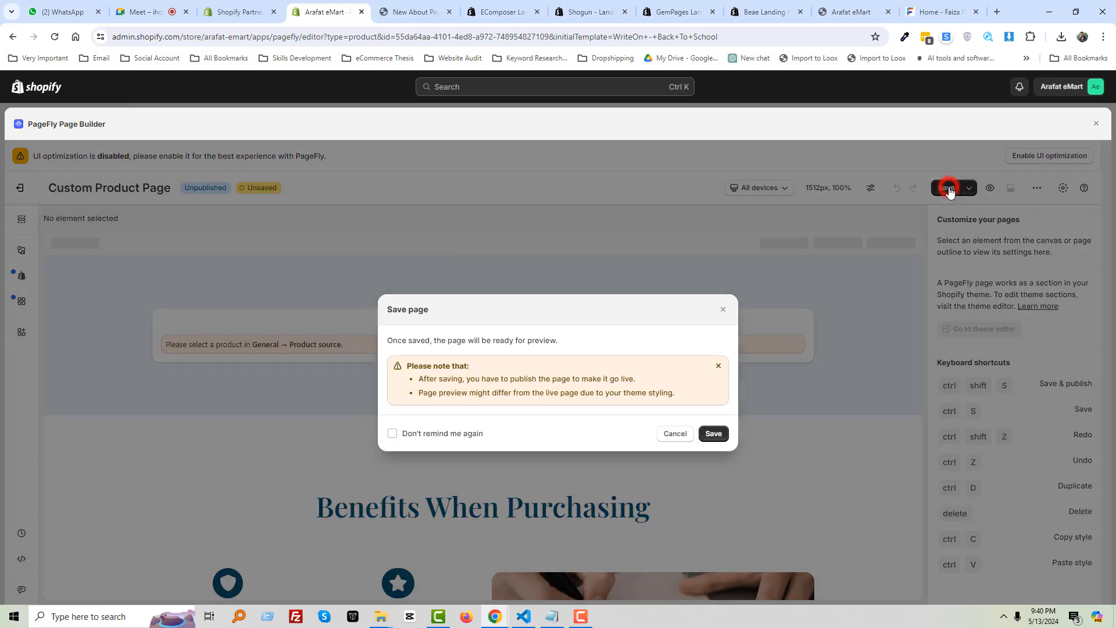
pyautogui.click(716, 440)
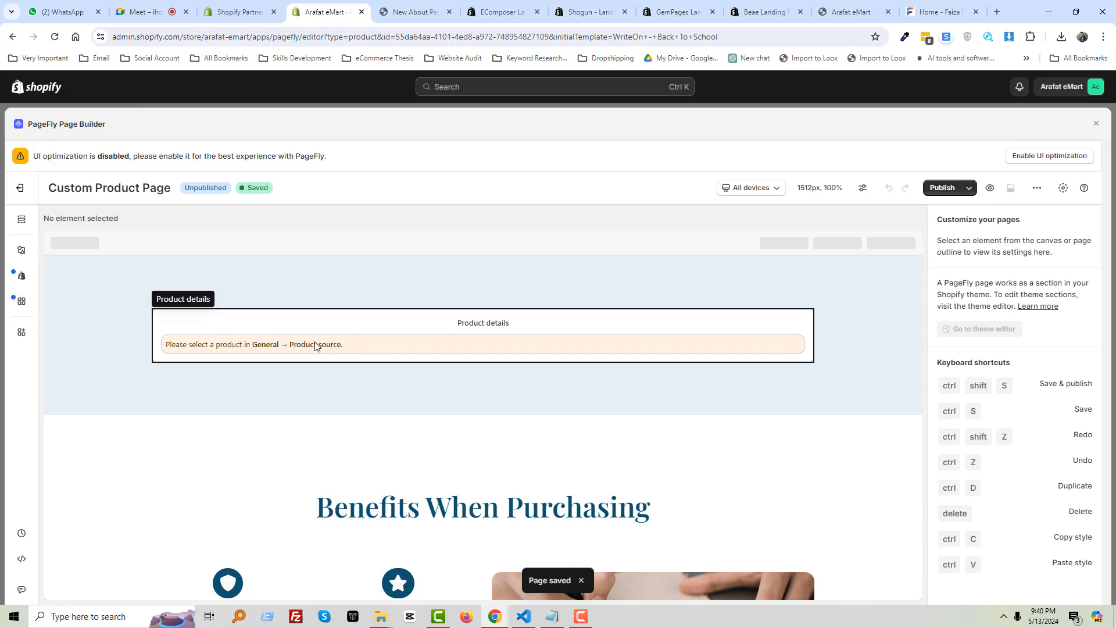
# Assign the Custom Product Page to Brigida Diamond Ring and publish it
pyautogui.click(332, 345)
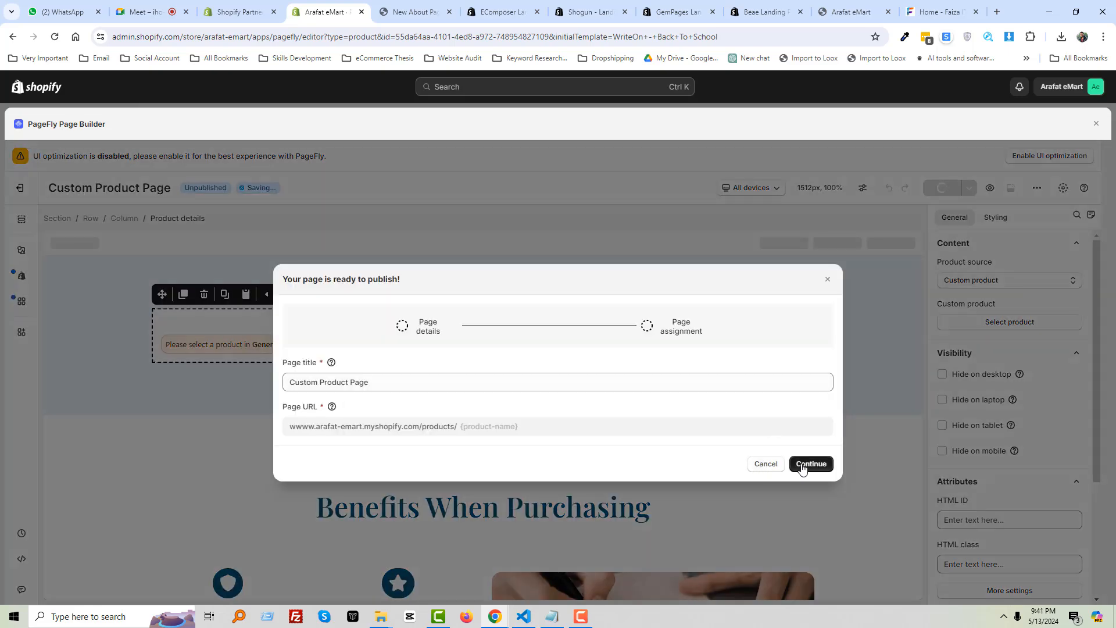
pyautogui.click(803, 465)
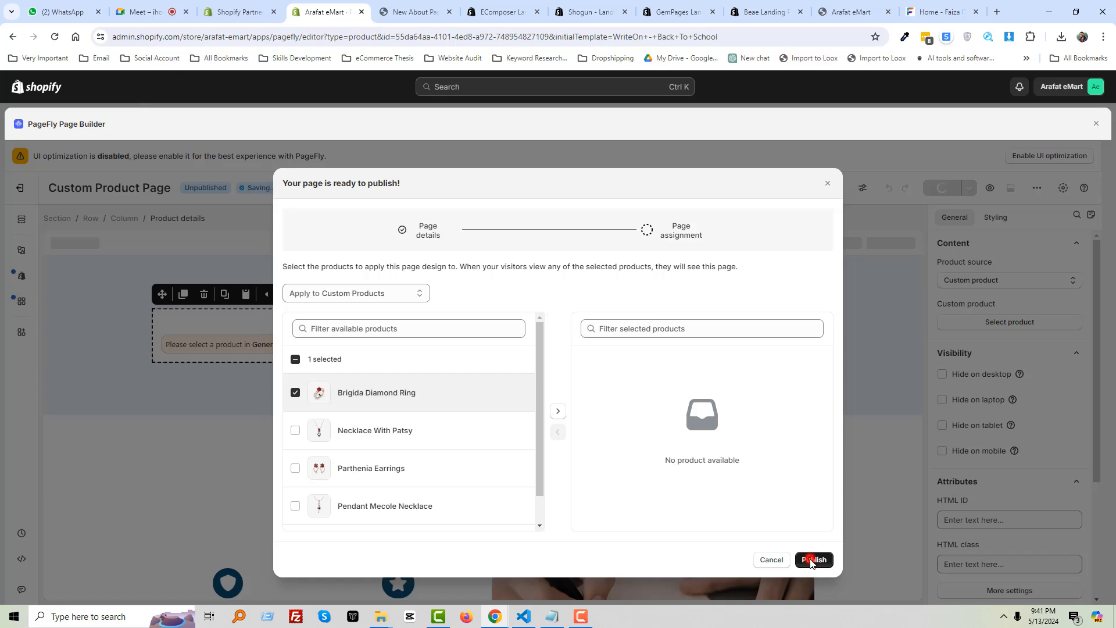
pyautogui.click(556, 413)
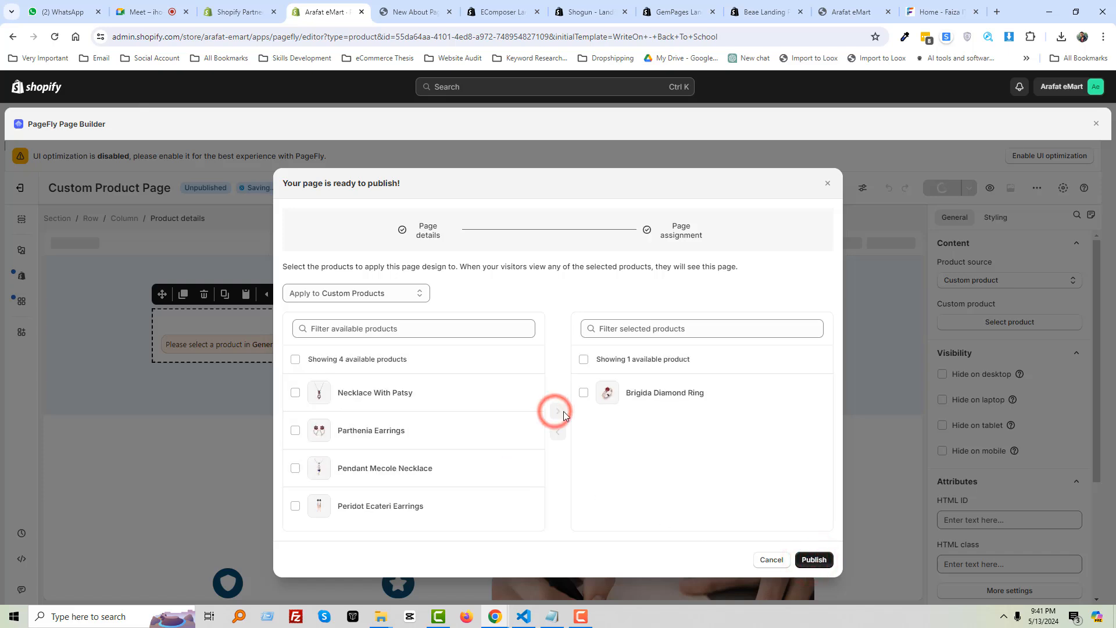
pyautogui.click(814, 560)
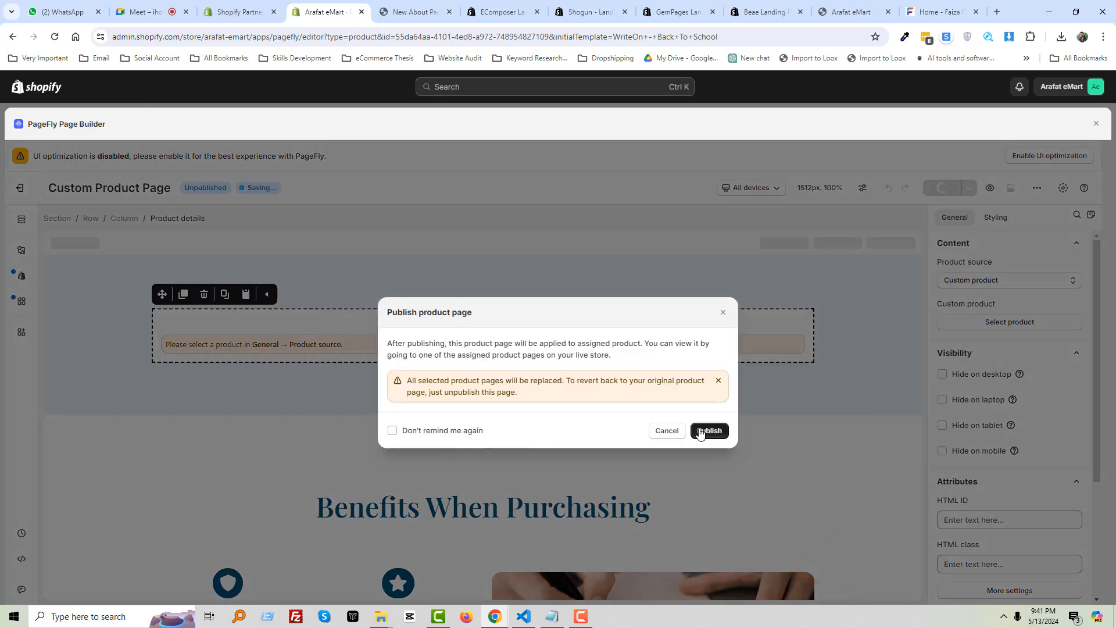
pyautogui.click(705, 430)
# Select the Product details block on the canvas and scroll the editor
pyautogui.click(424, 344)
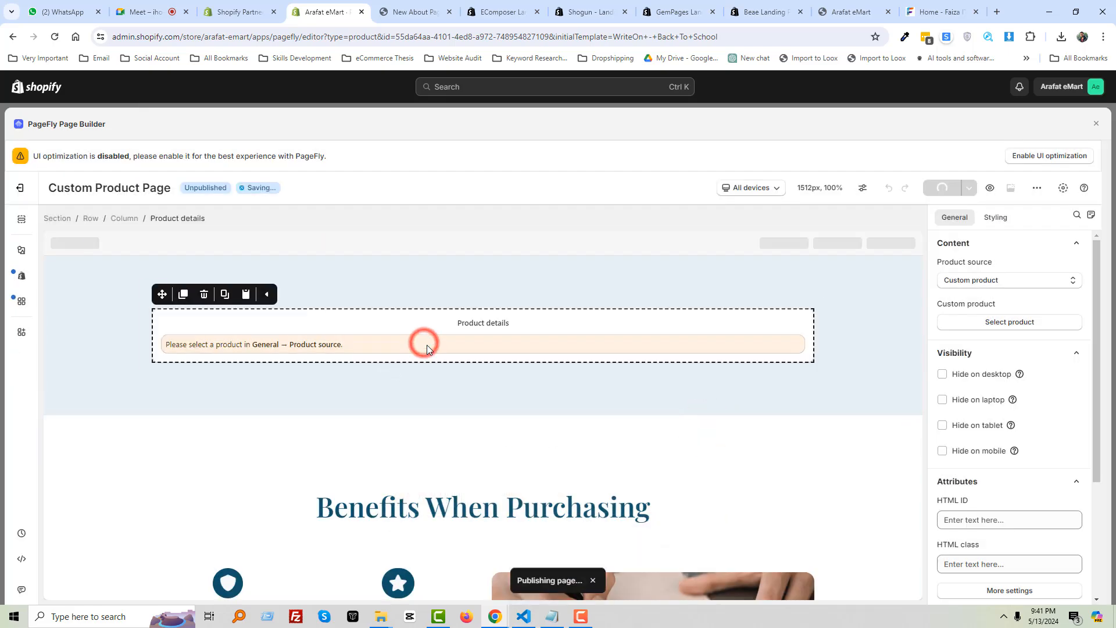
pyautogui.click(329, 344)
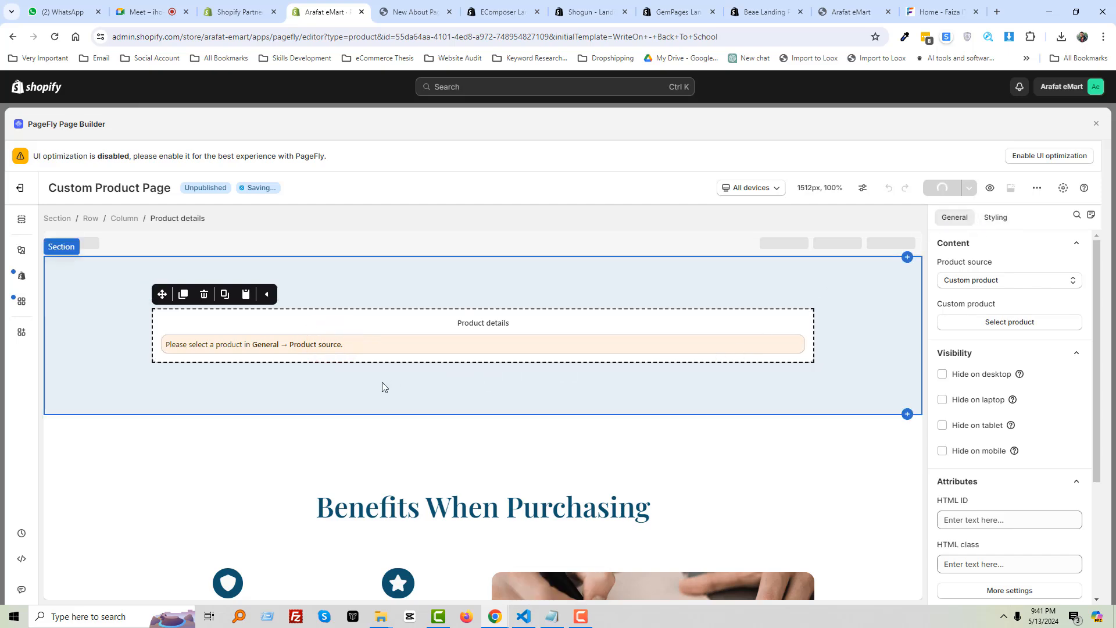
pyautogui.scroll(-3, 382, 387)
pyautogui.scroll(3, 382, 387)
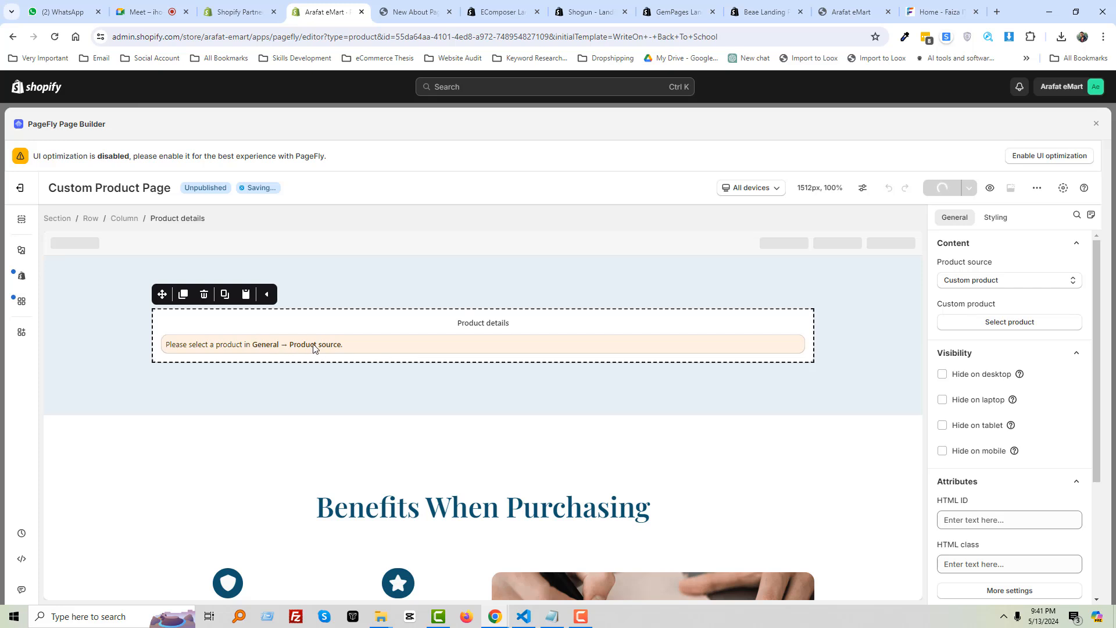
# Set the Product details block to show Brigida Diamond Ring
pyautogui.click(977, 322)
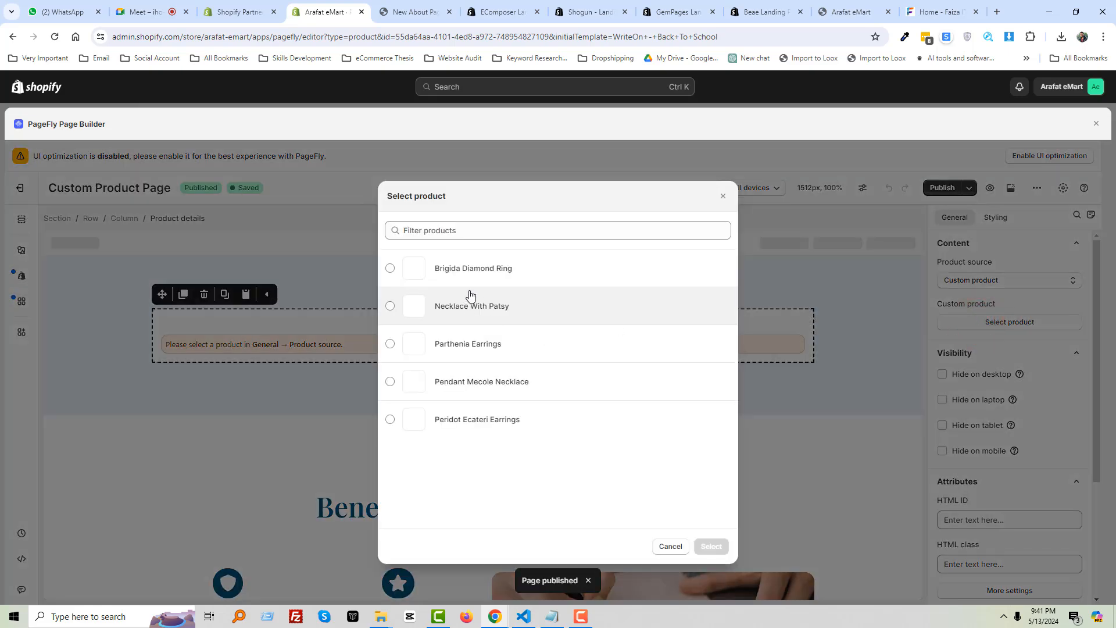
pyautogui.click(474, 270)
pyautogui.click(711, 546)
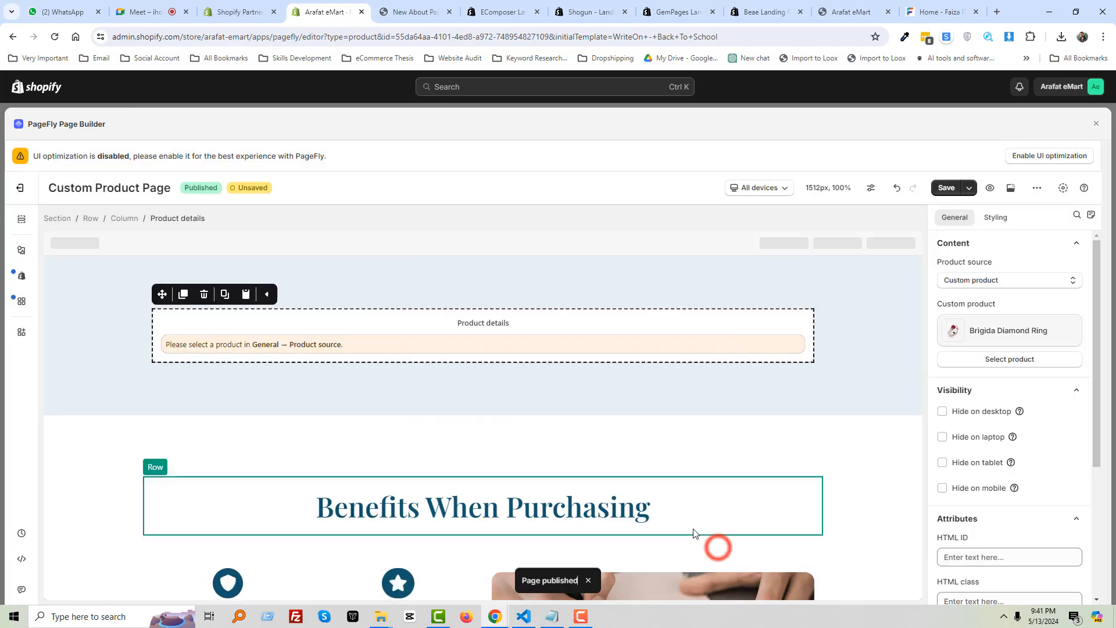
pyautogui.scroll(-4, 773, 441)
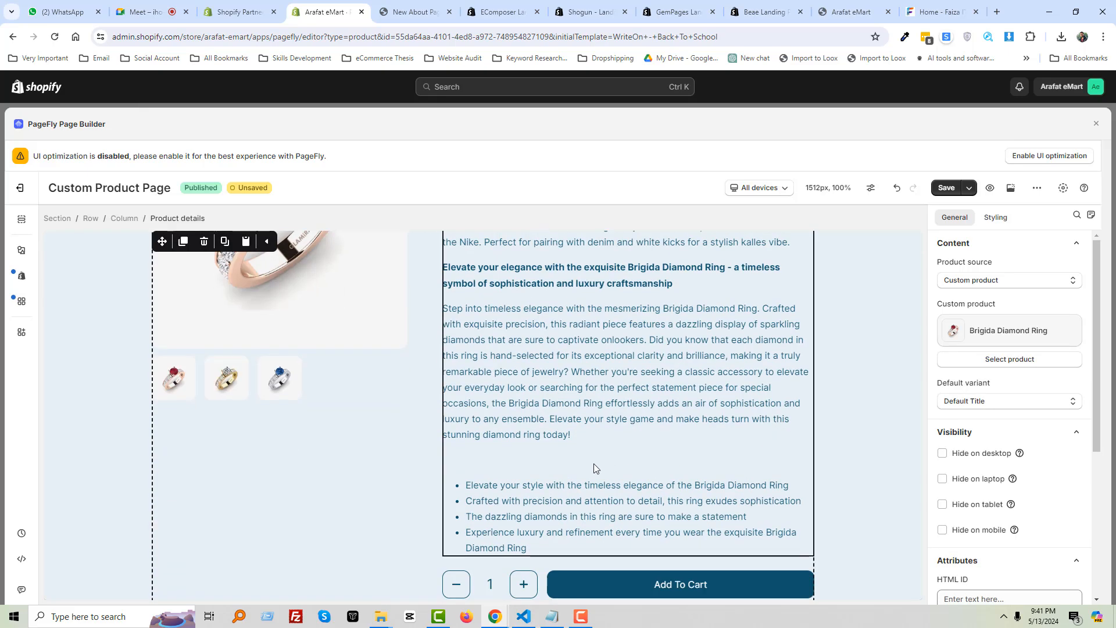
pyautogui.scroll(-3, 594, 463)
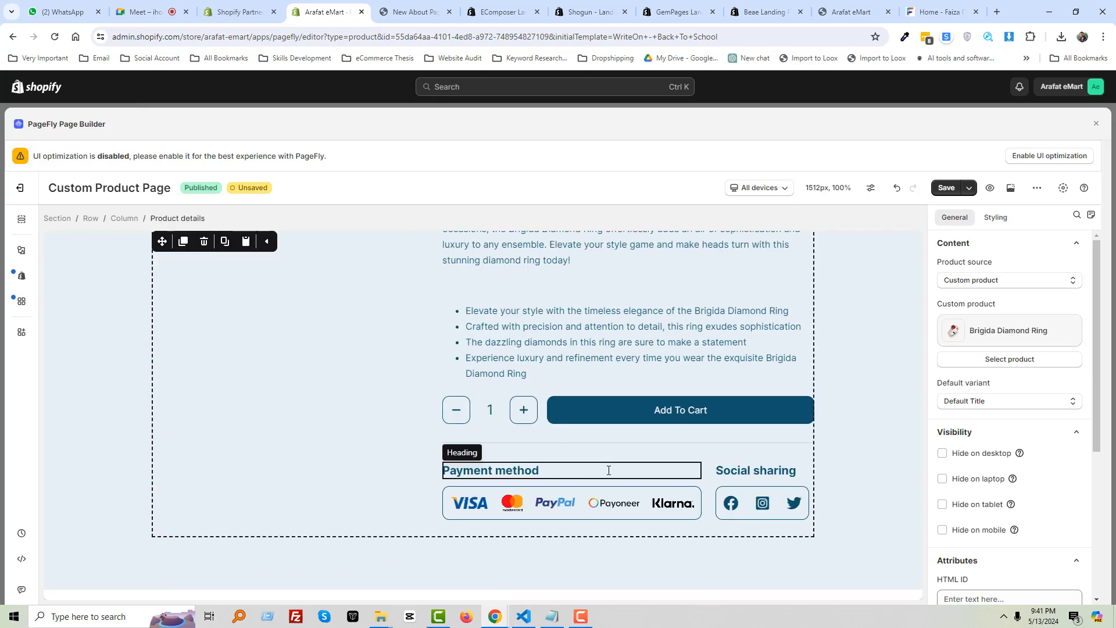
# Save the page and switch to the storefront About page tab
pyautogui.click(948, 189)
pyautogui.click(714, 434)
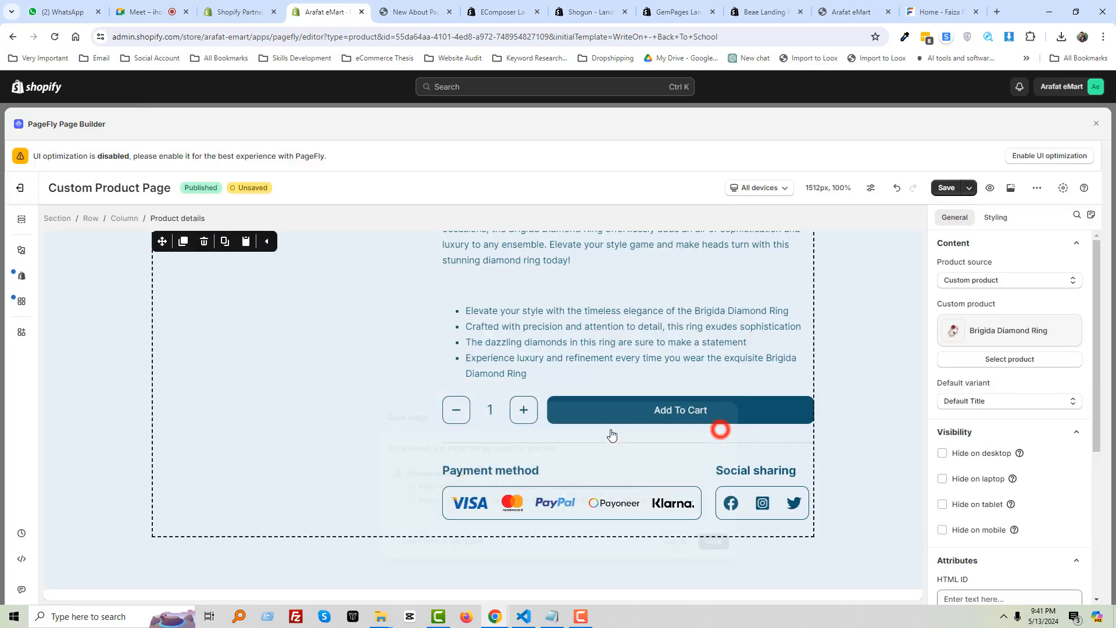
pyautogui.click(414, 11)
pyautogui.scroll(15, 488, 337)
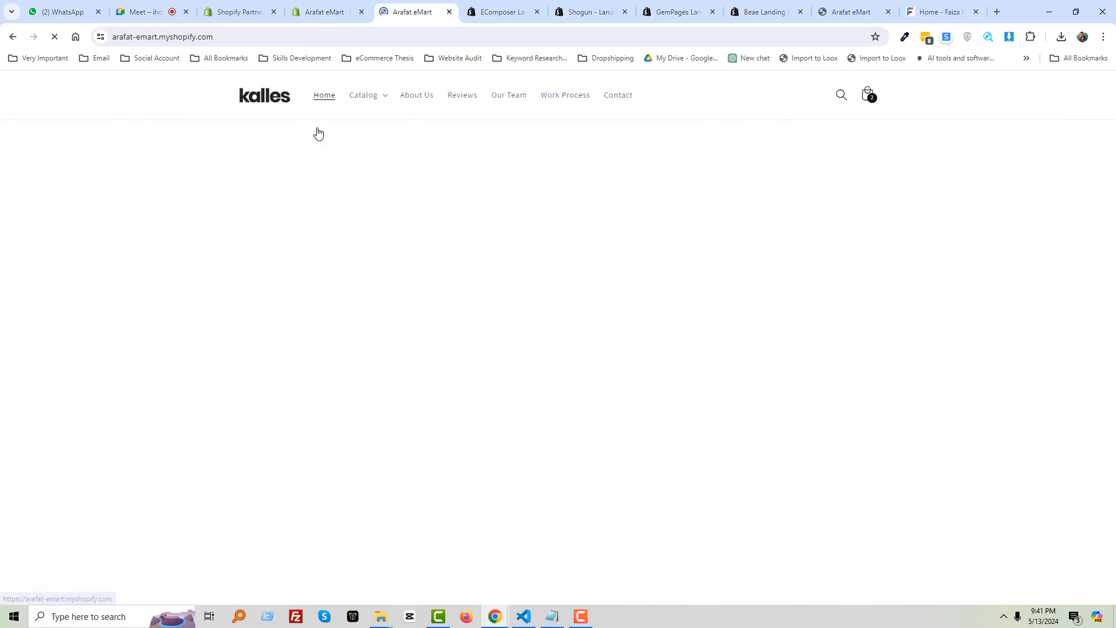
# Review the live Brigida Diamond Ring product page at Tk 350.00 BDT with bundle offers
pyautogui.scroll(-12, 476, 403)
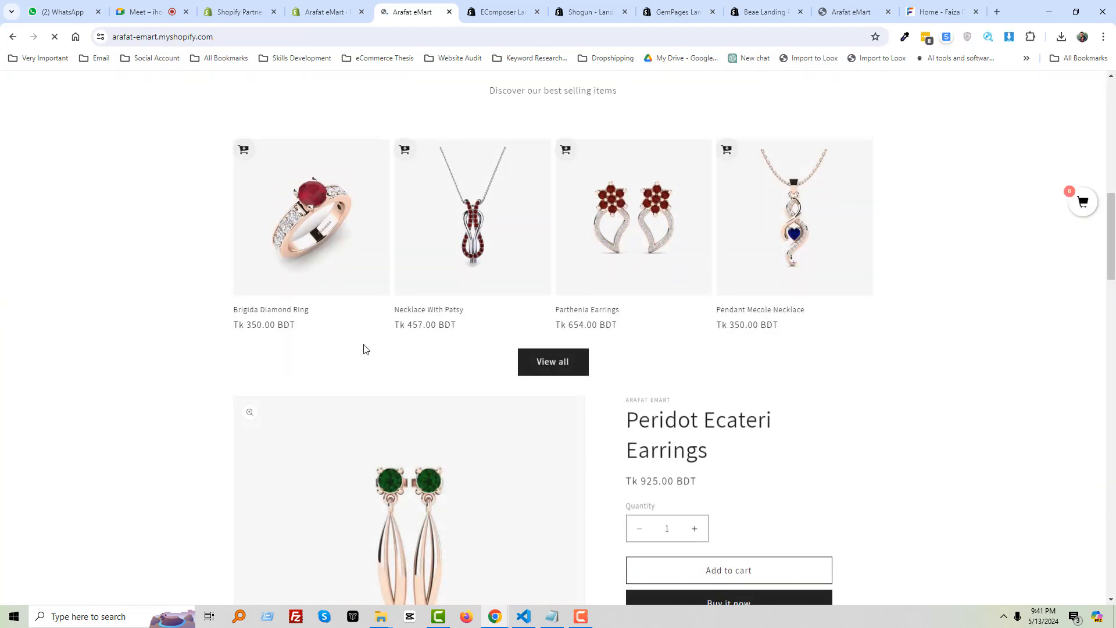
pyautogui.click(295, 318)
pyautogui.scroll(-3, 369, 371)
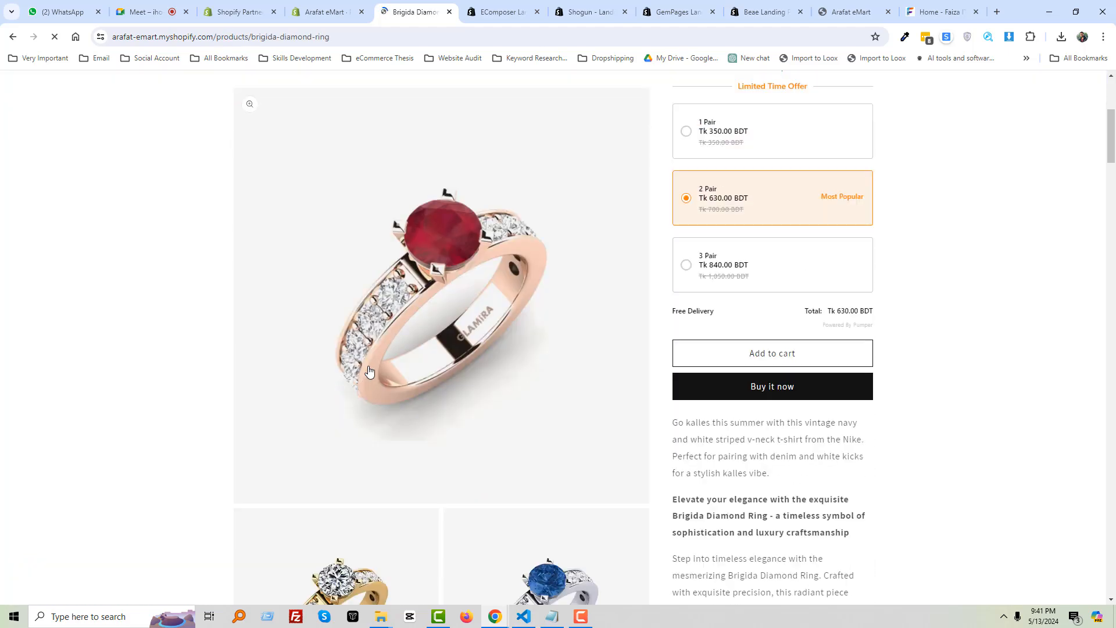
pyautogui.click(326, 12)
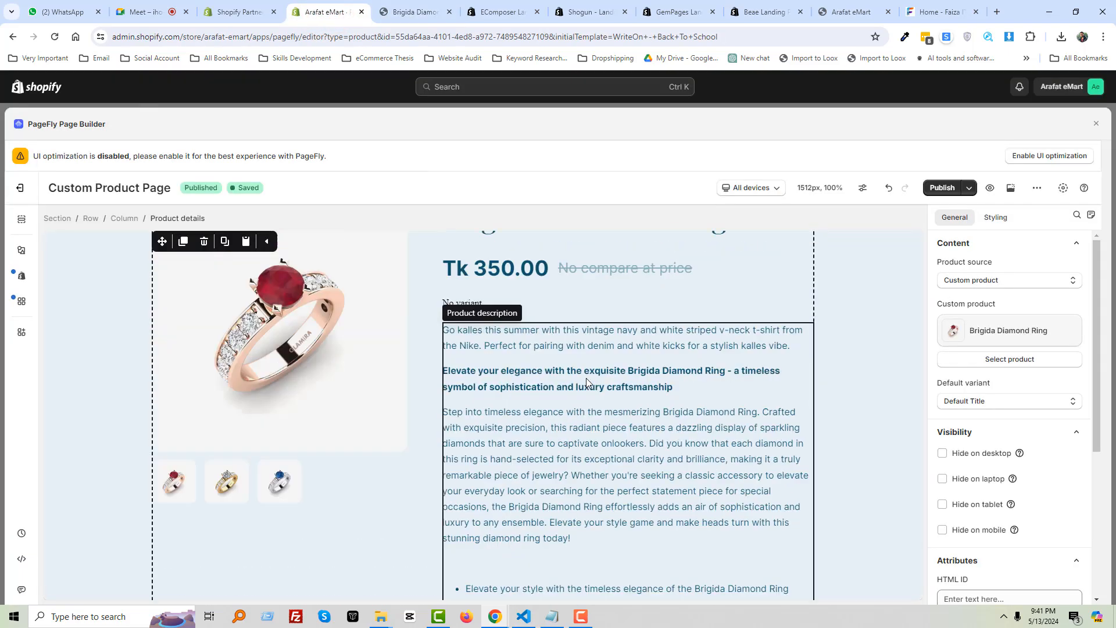
pyautogui.scroll(2, 585, 375)
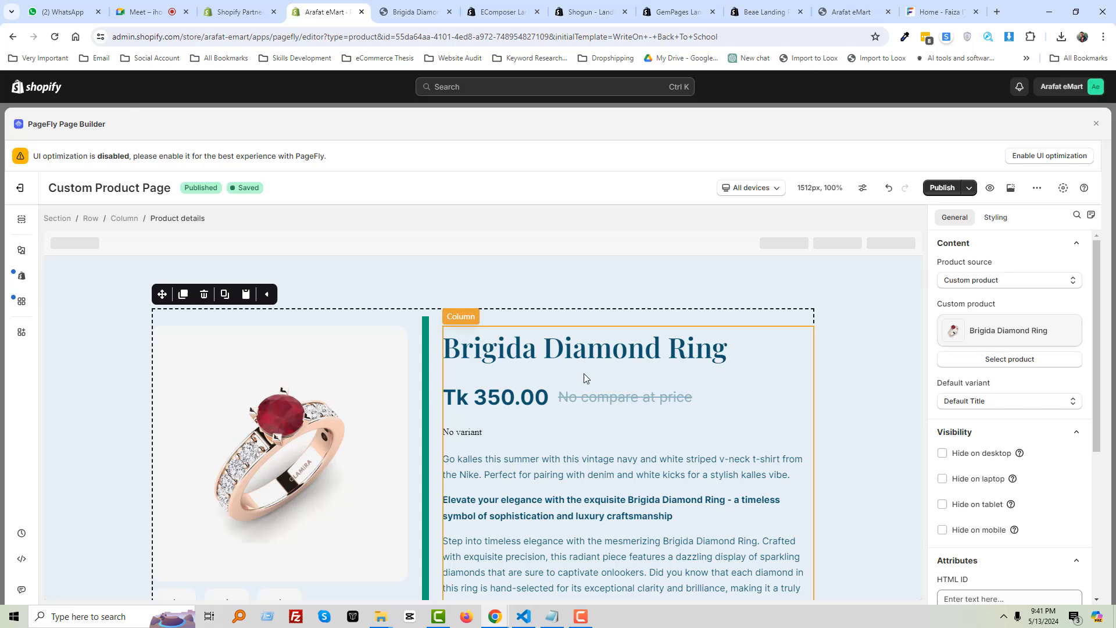
pyautogui.click(401, 4)
pyautogui.scroll(-15, 703, 338)
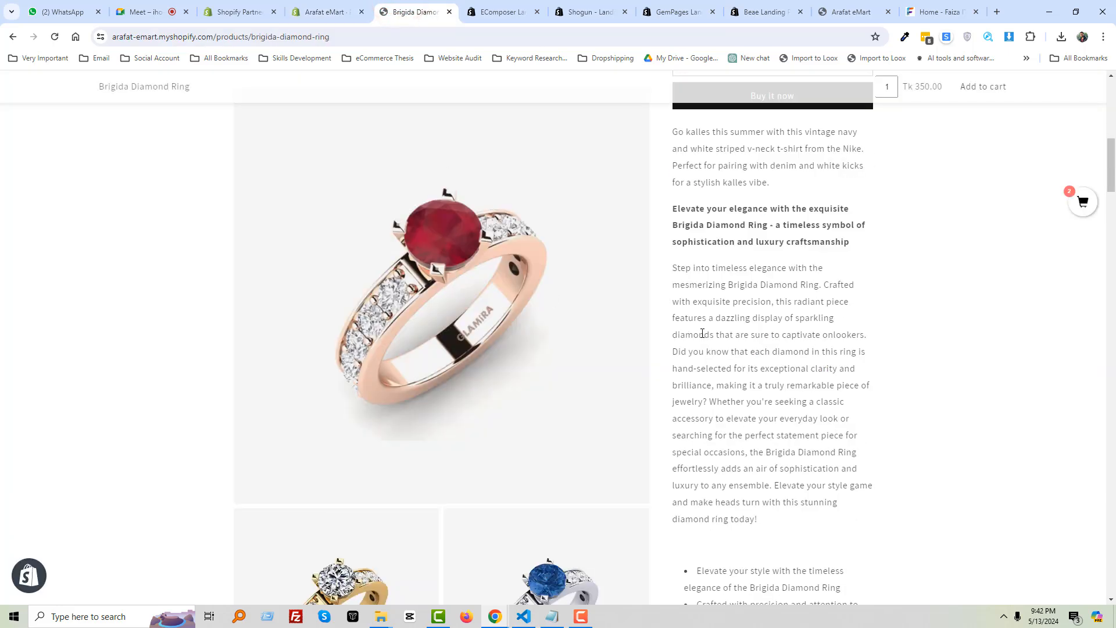
pyautogui.scroll(-5, 698, 339)
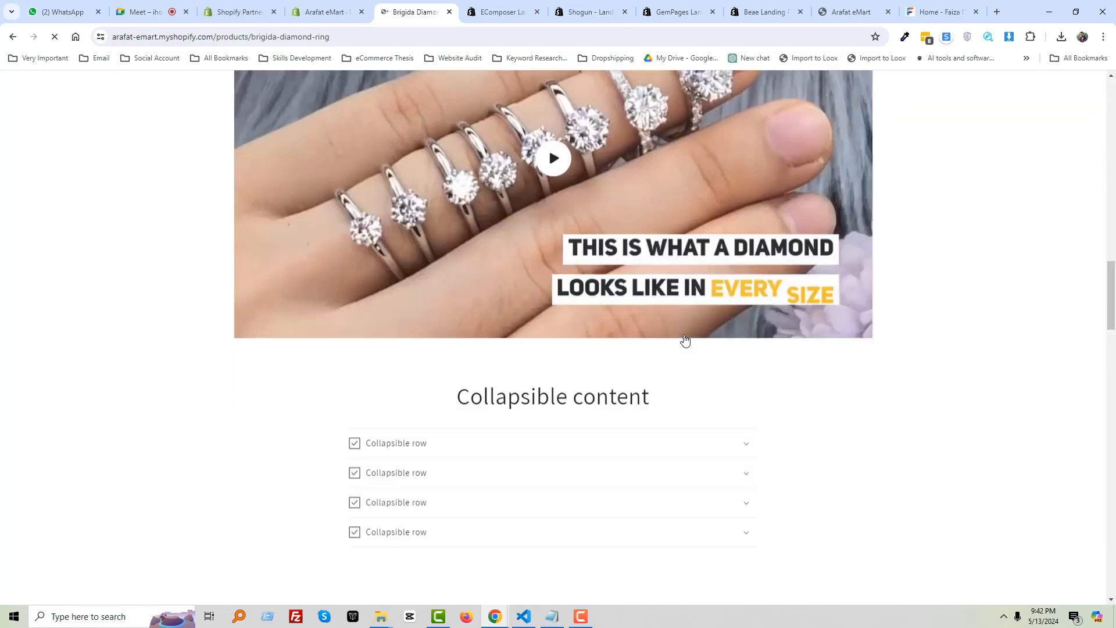
pyautogui.scroll(9, 684, 340)
pyautogui.scroll(9, 684, 341)
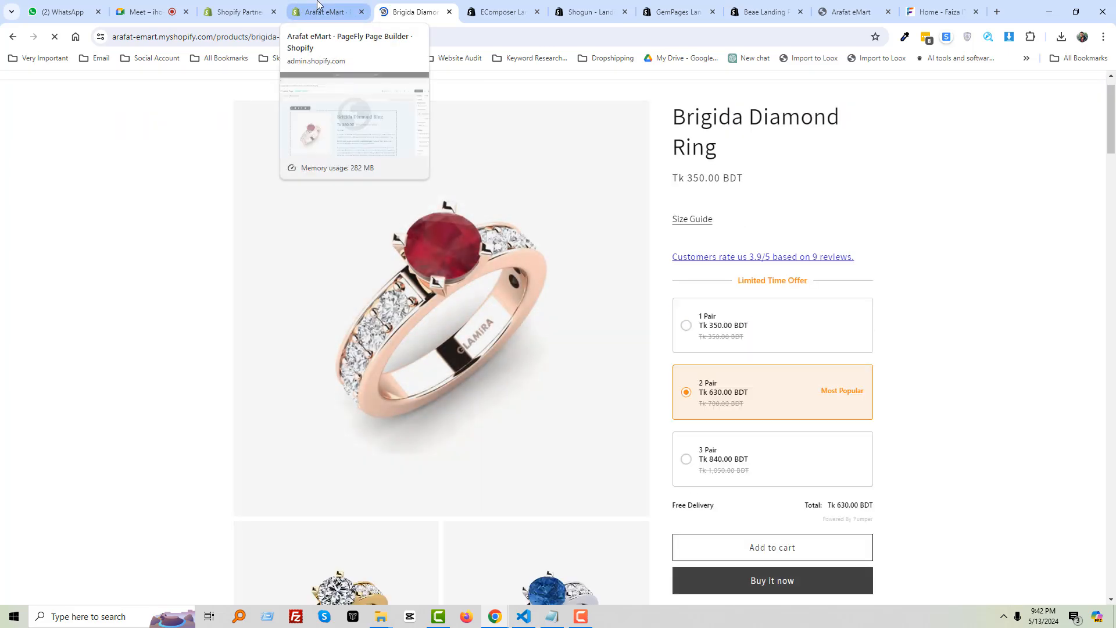
# Publish the Custom Product Page and check the live Brigida Diamond Ring page
pyautogui.click(317, 6)
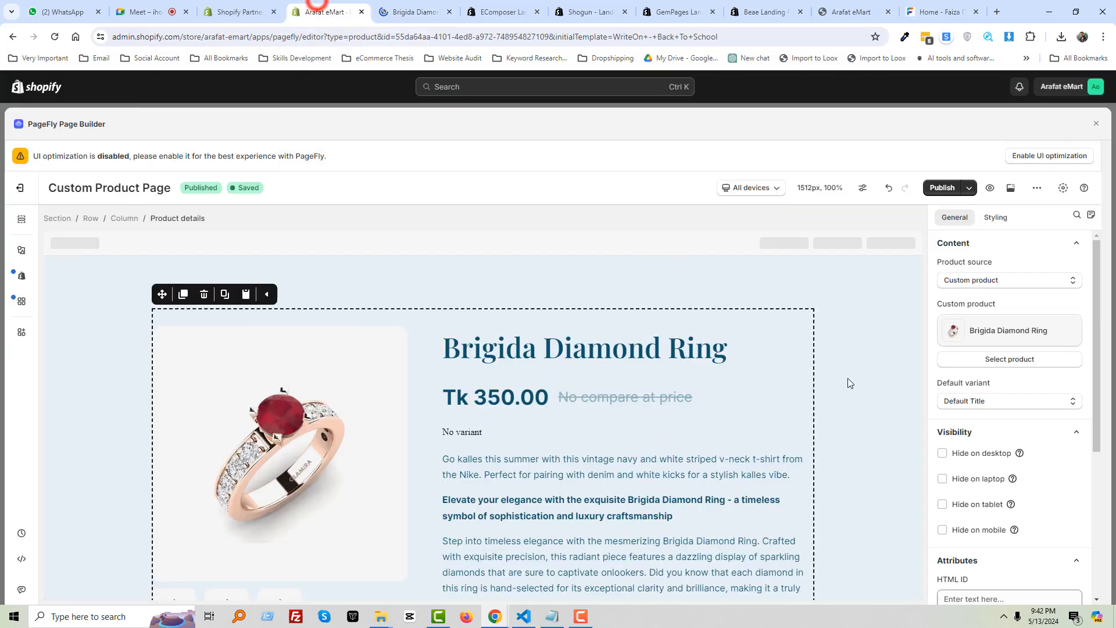
pyautogui.click(942, 187)
pyautogui.click(710, 431)
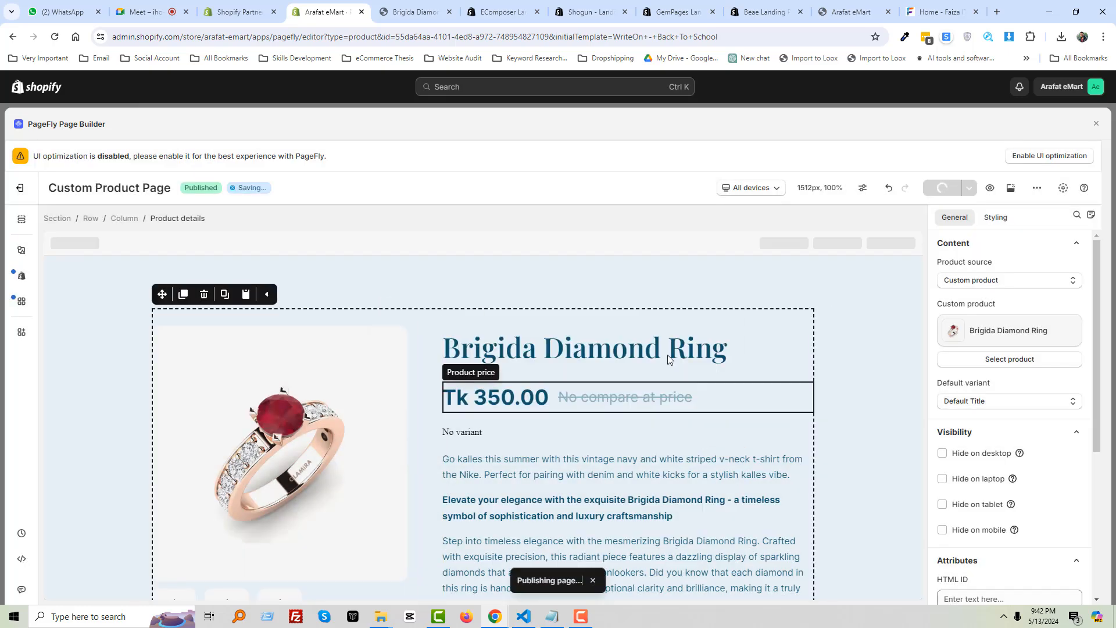
pyautogui.click(411, 7)
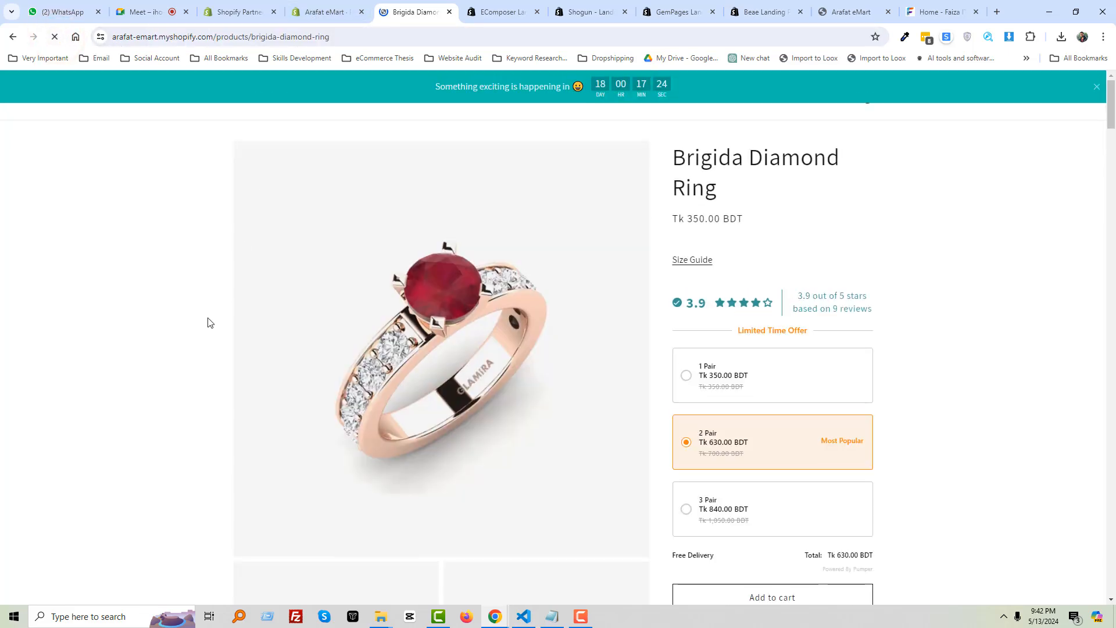
pyautogui.scroll(-15, 210, 323)
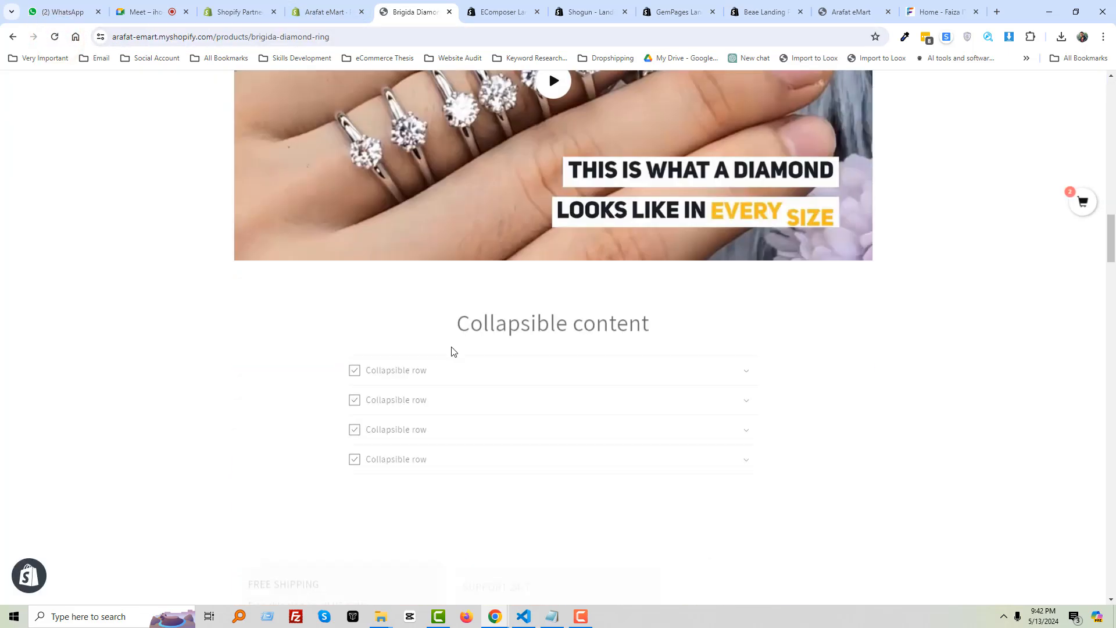
pyautogui.scroll(-17, 451, 351)
pyautogui.scroll(5, 446, 349)
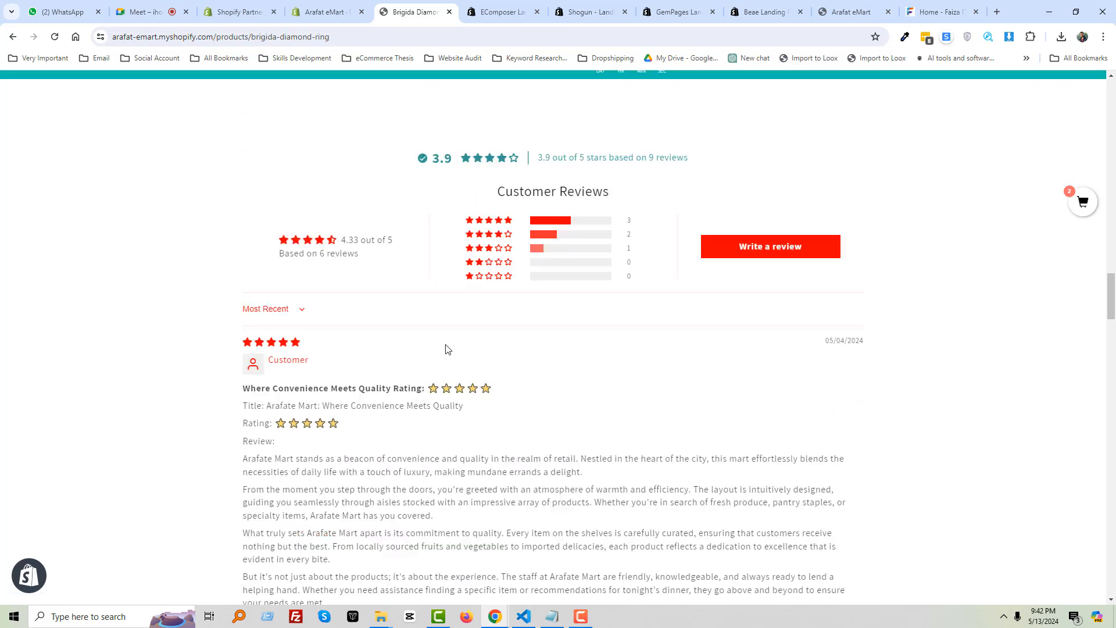
pyautogui.scroll(20, 446, 349)
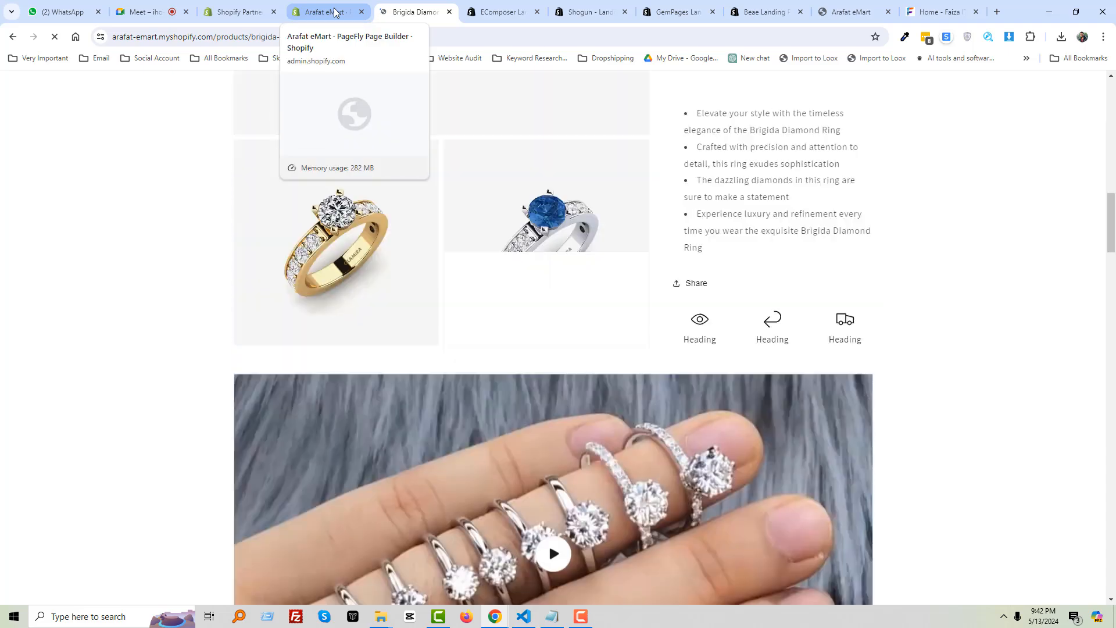
# Return to the PageFly editor and publish the page again
pyautogui.click(335, 12)
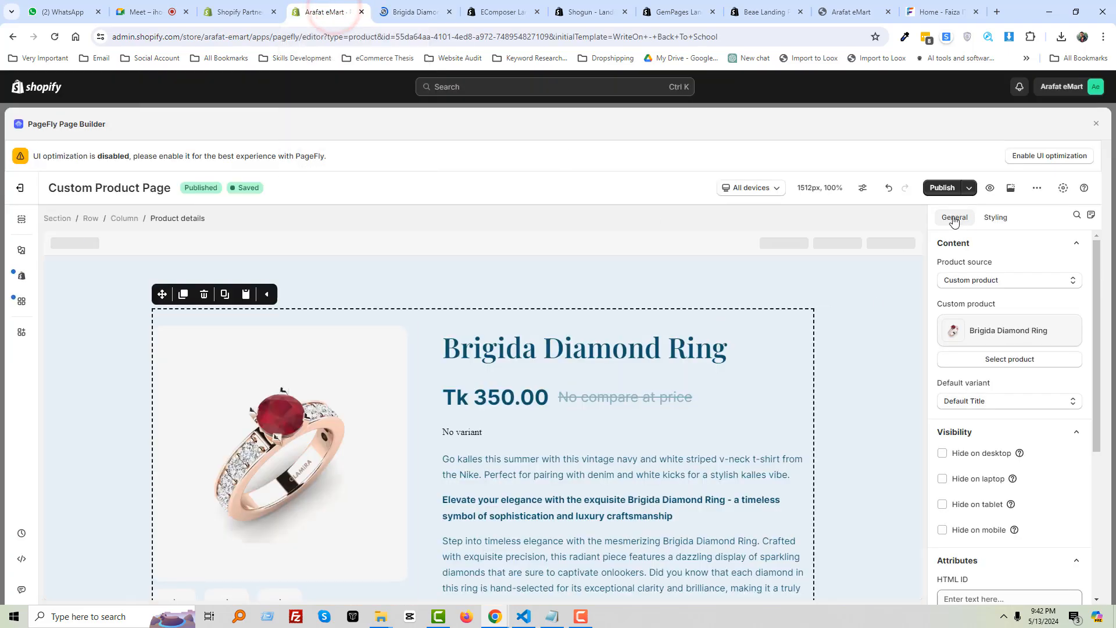
pyautogui.click(943, 189)
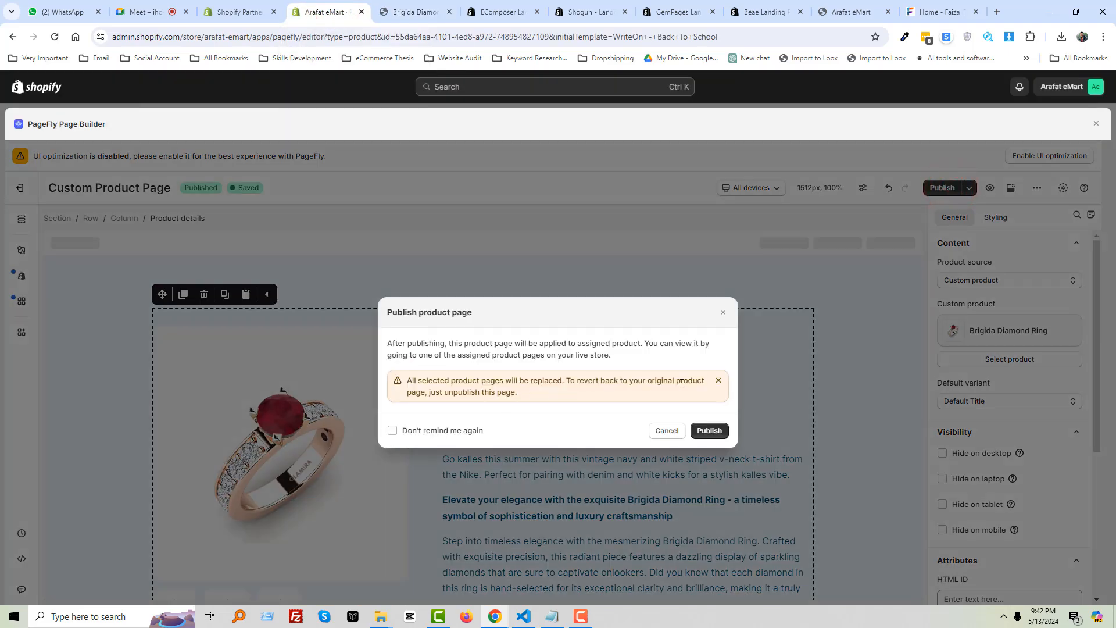
pyautogui.click(693, 436)
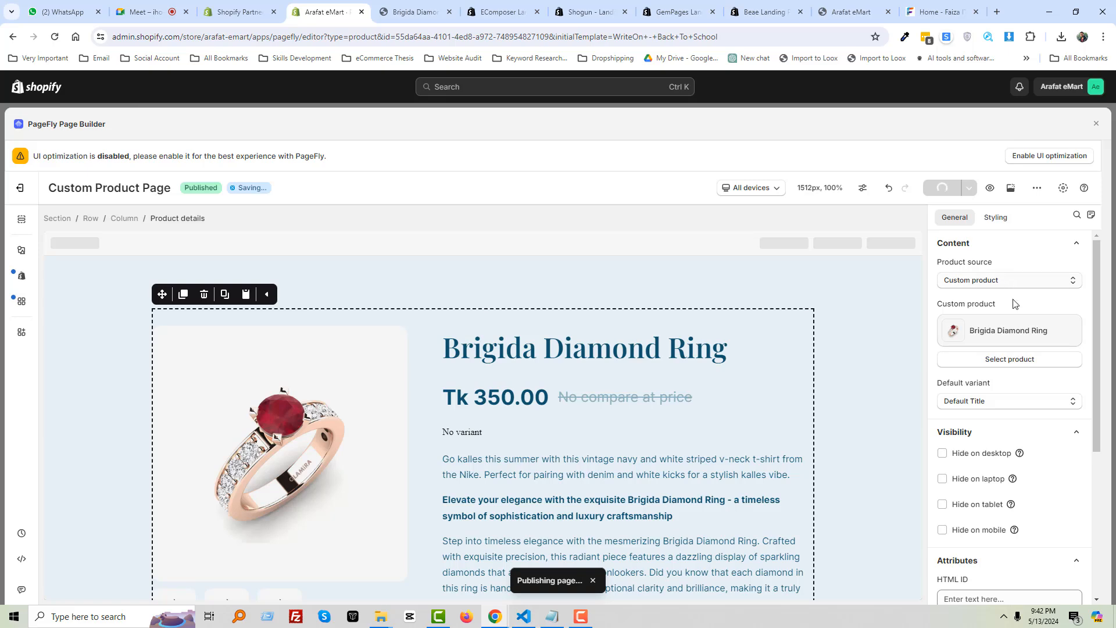
# Change the page's selected product to Necklace With Patsy
pyautogui.click(994, 360)
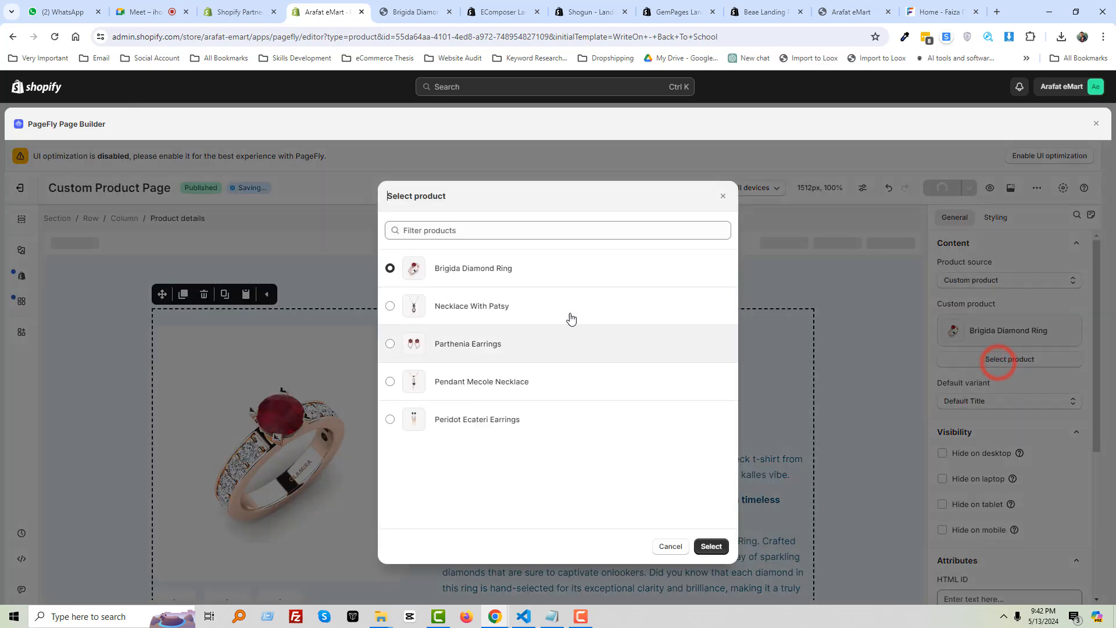
pyautogui.click(555, 308)
pyautogui.click(706, 547)
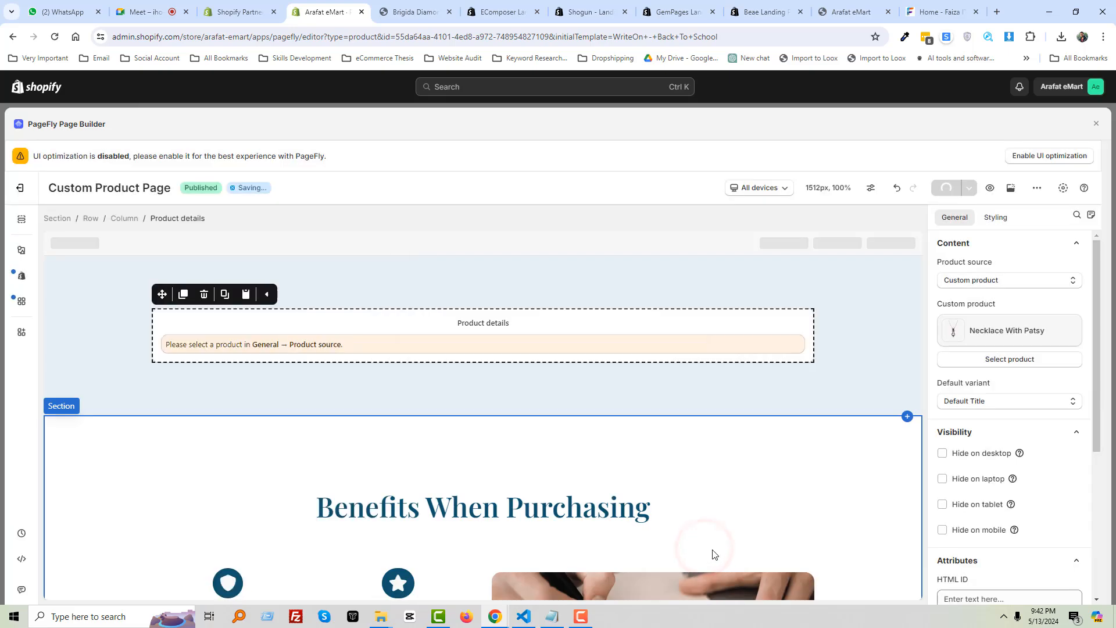
pyautogui.click(712, 548)
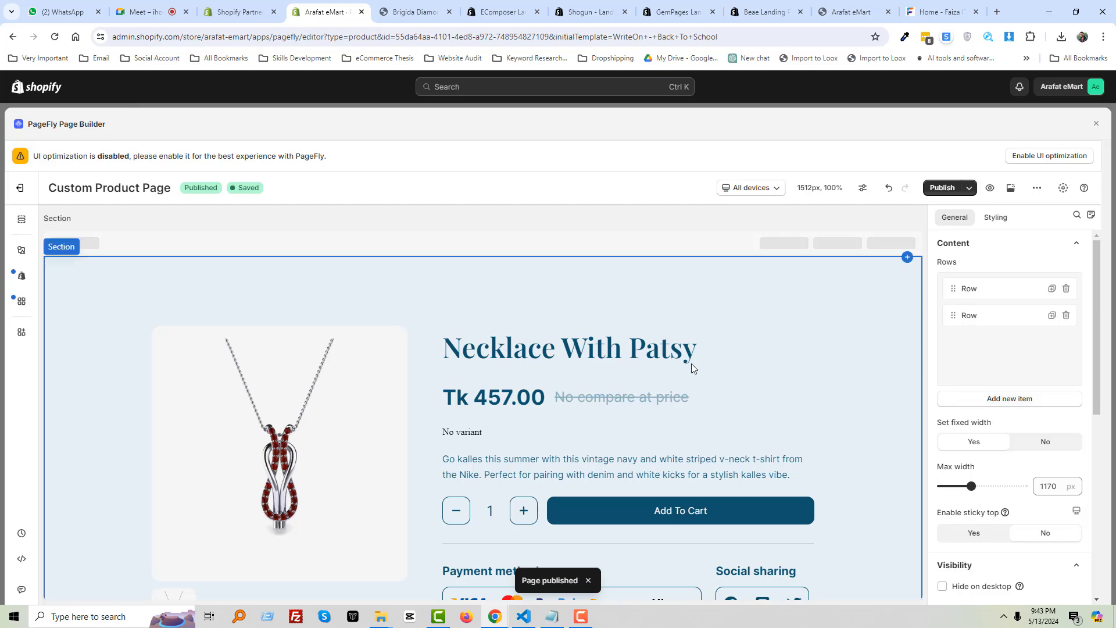
pyautogui.scroll(-8, 621, 410)
pyautogui.scroll(4, 645, 421)
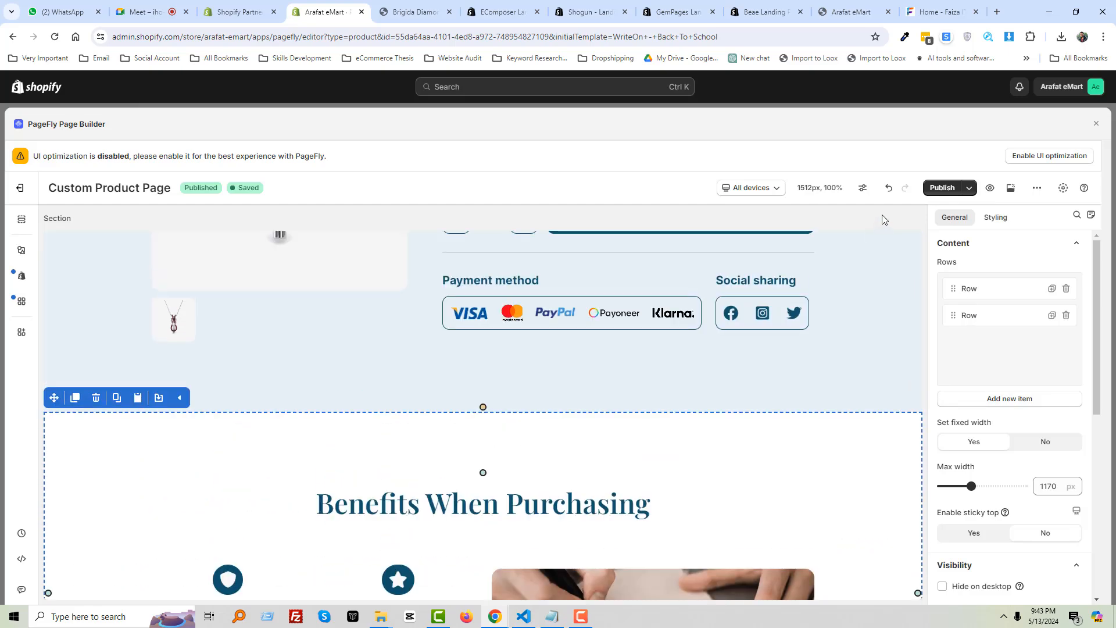
# Publish the updated page and reload the live product page
pyautogui.click(931, 189)
pyautogui.click(710, 431)
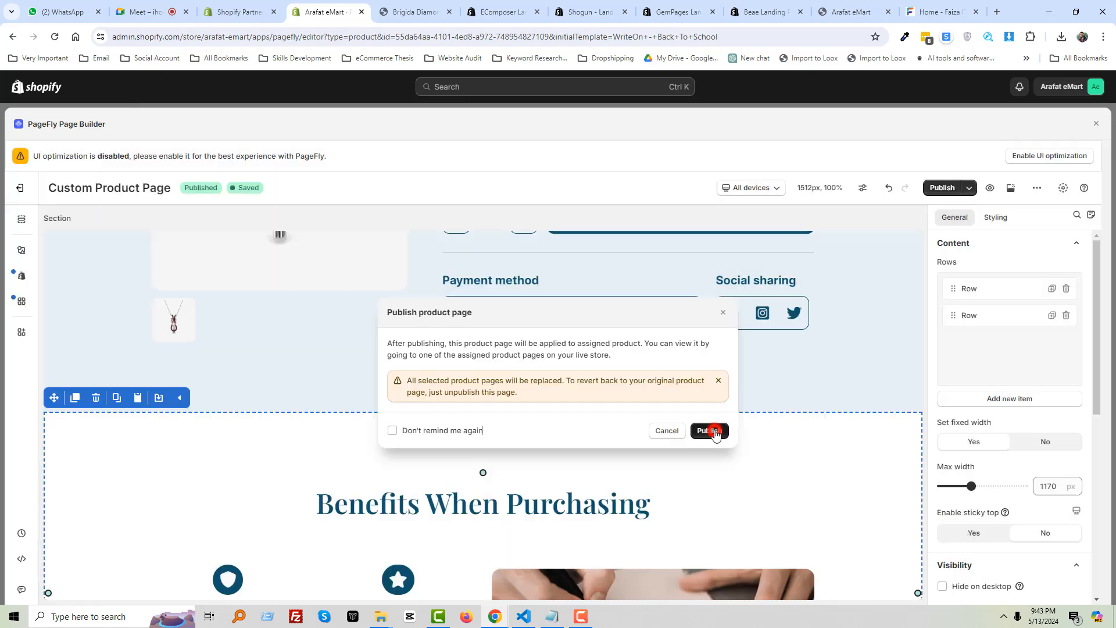
pyautogui.click(416, 10)
pyautogui.rightClick(125, 218)
pyautogui.click(168, 261)
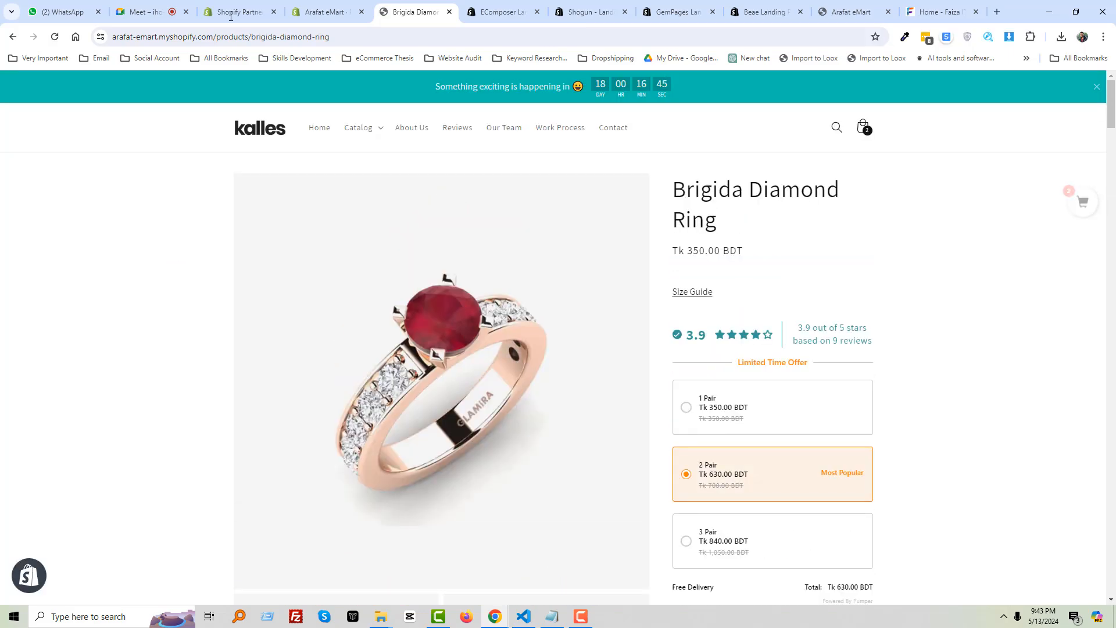
# Return to the PageFly editor tab and close it to reach the Pages list
pyautogui.click(317, 11)
pyautogui.scroll(5, 401, 320)
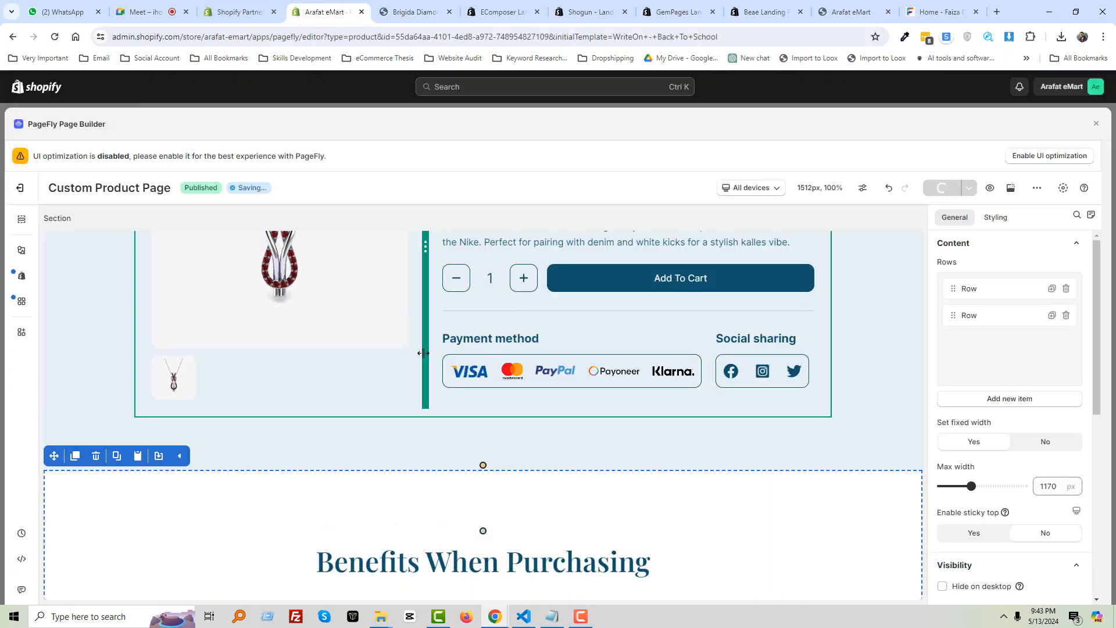
pyautogui.scroll(-10, 430, 348)
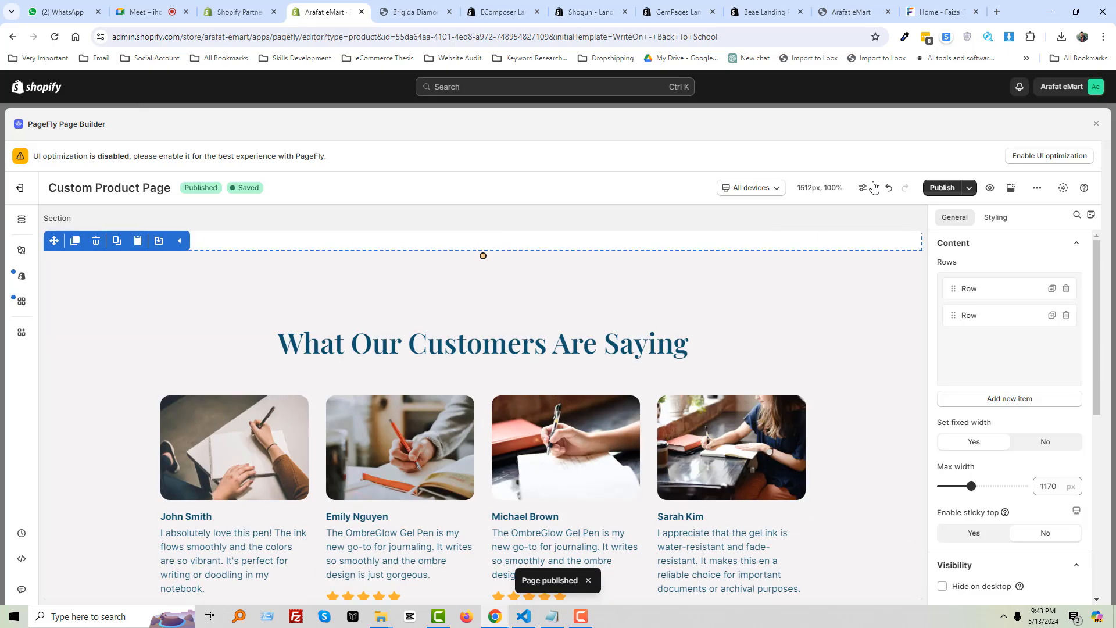
pyautogui.click(1097, 124)
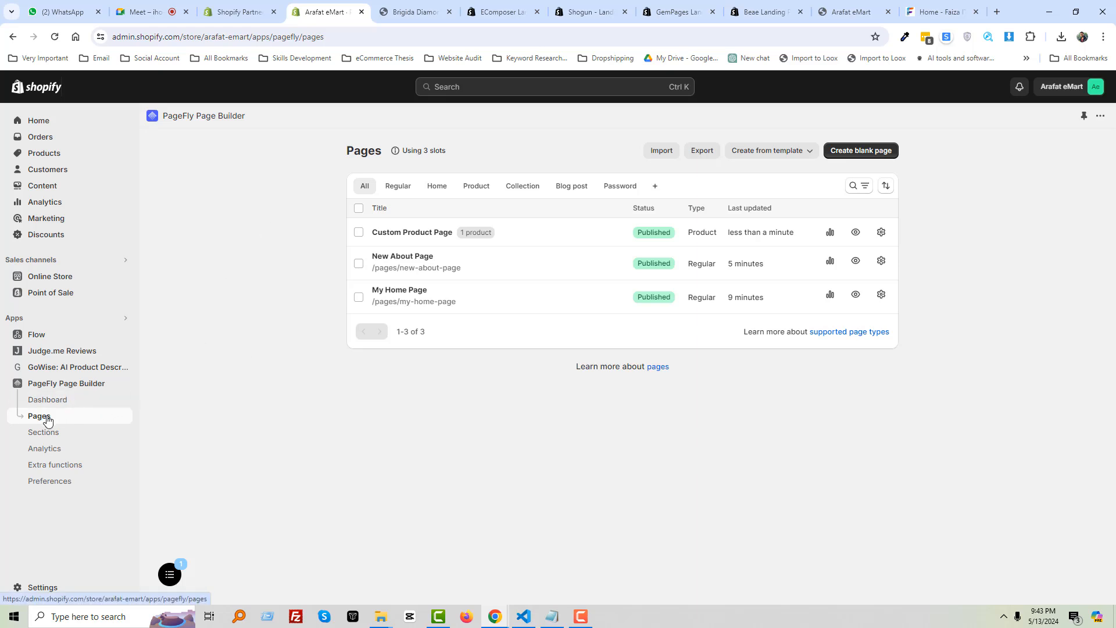
# Create a regular page from the Kitchen Crafters template, filtering templates to Home page type
pyautogui.click(768, 152)
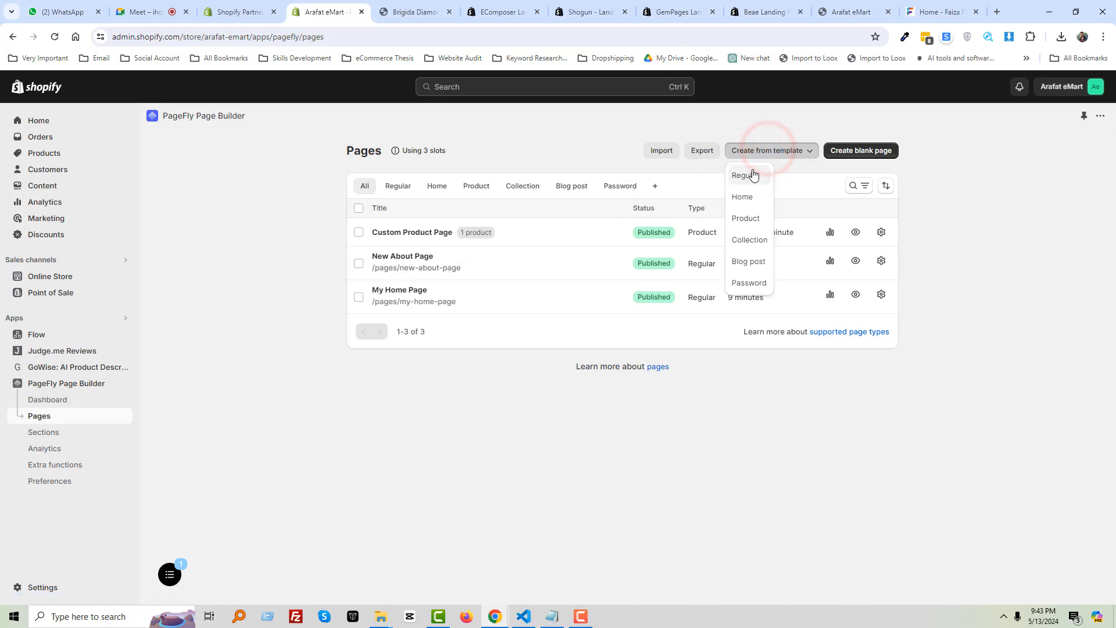
pyautogui.click(753, 175)
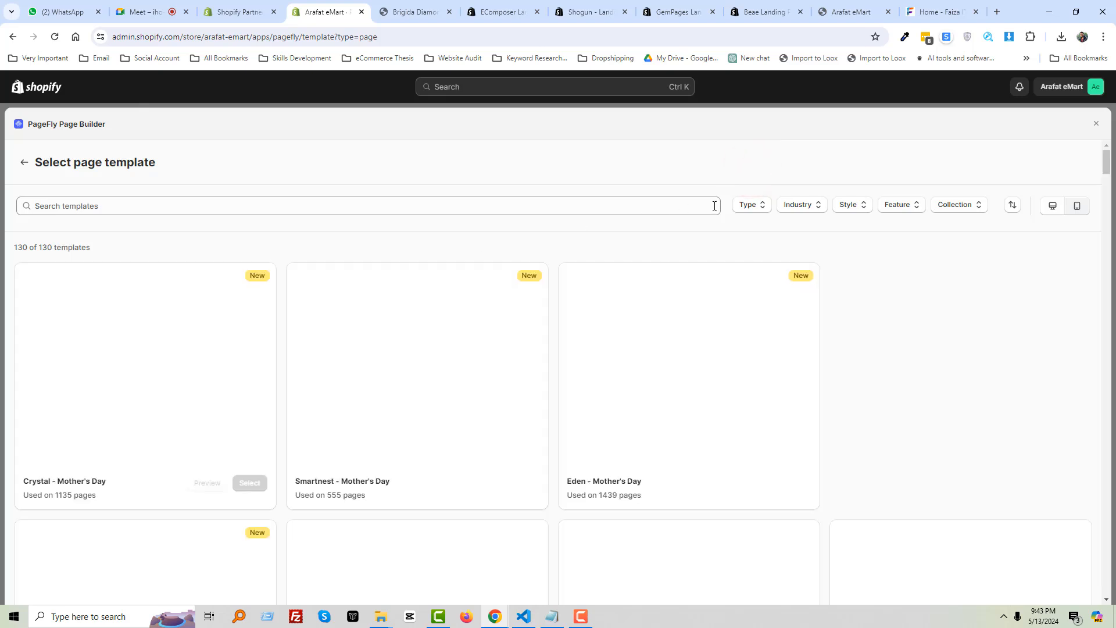
pyautogui.click(741, 207)
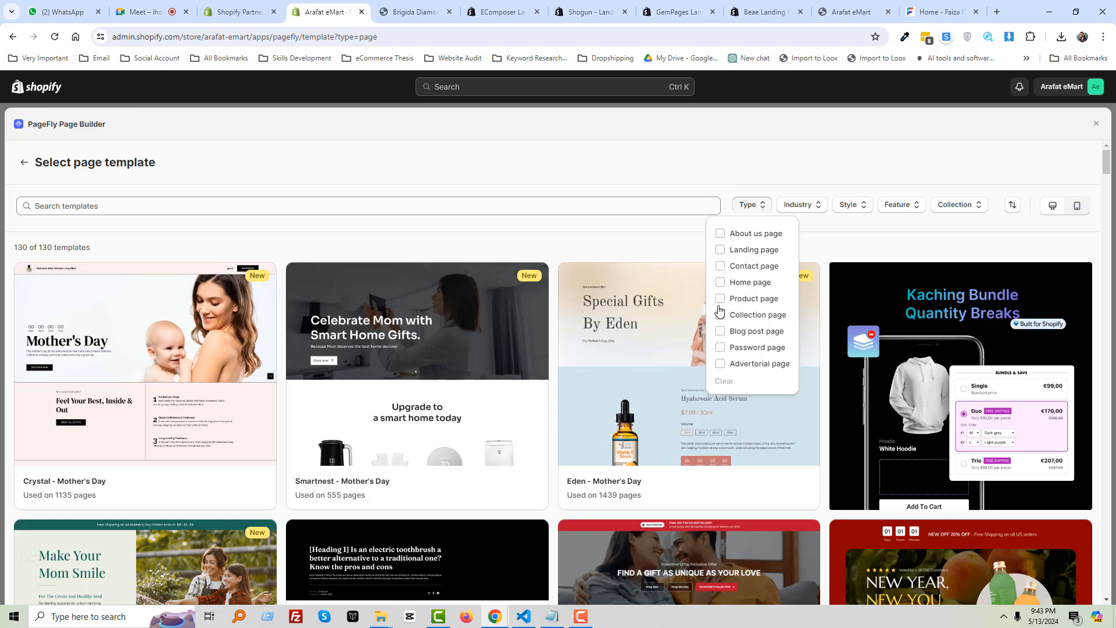
pyautogui.click(754, 282)
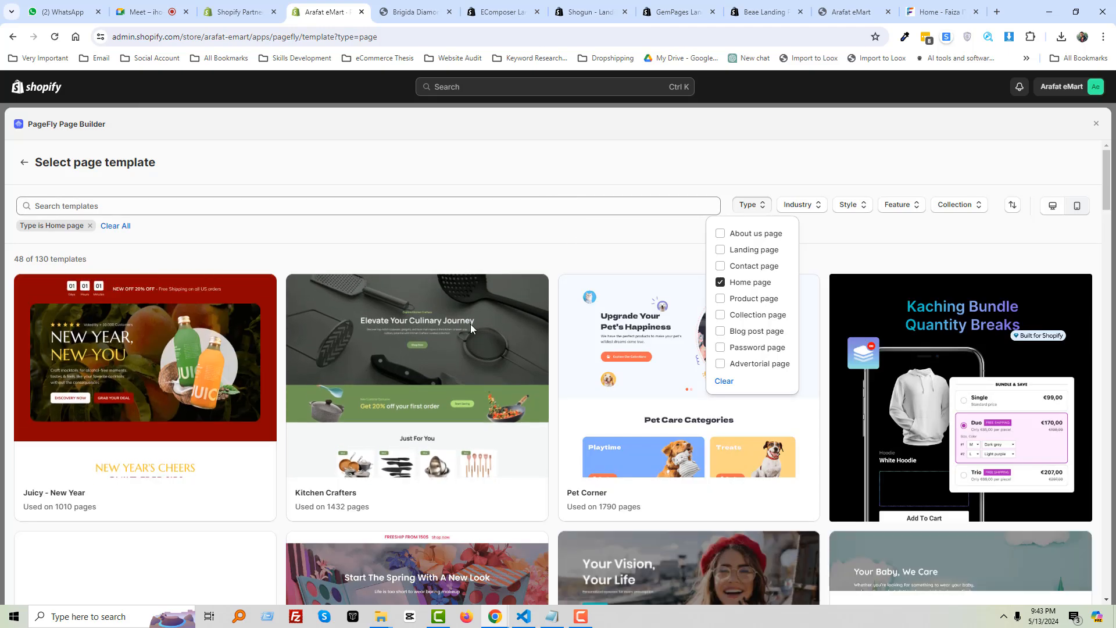
pyautogui.click(514, 495)
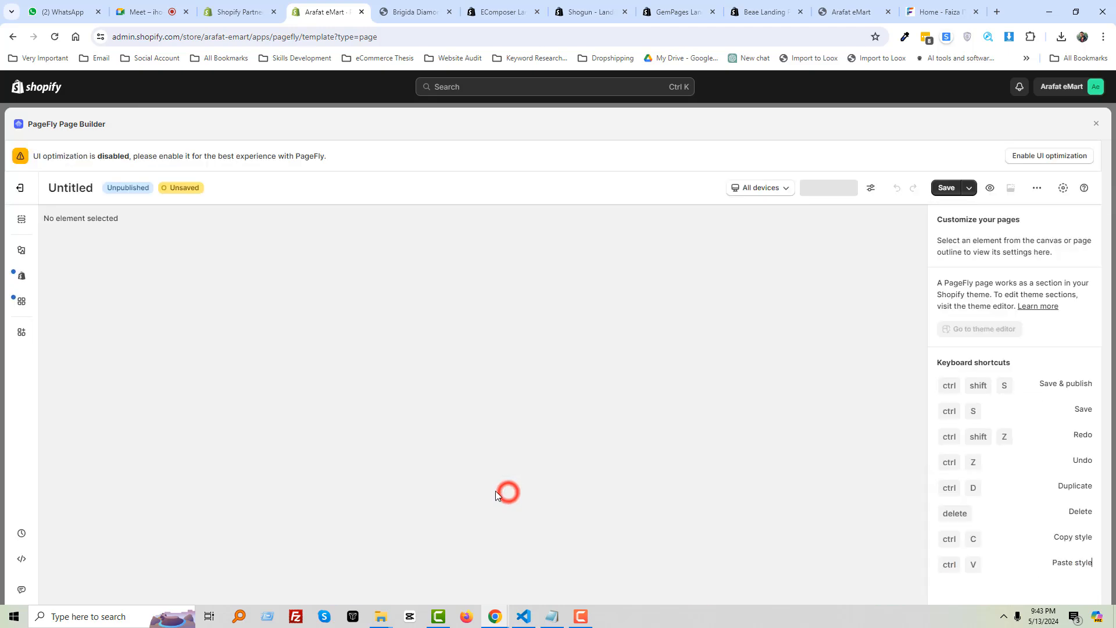
# Title the Untitled page 'Home 2' and save it
pyautogui.doubleClick(81, 188)
pyautogui.write('H')
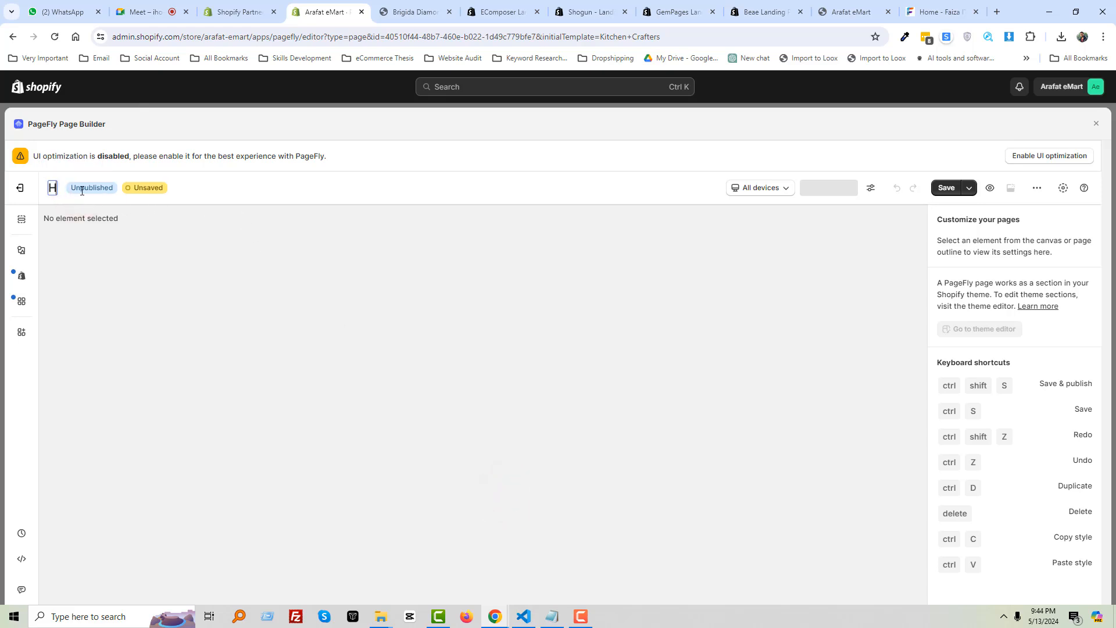
pyautogui.write('ome 2')
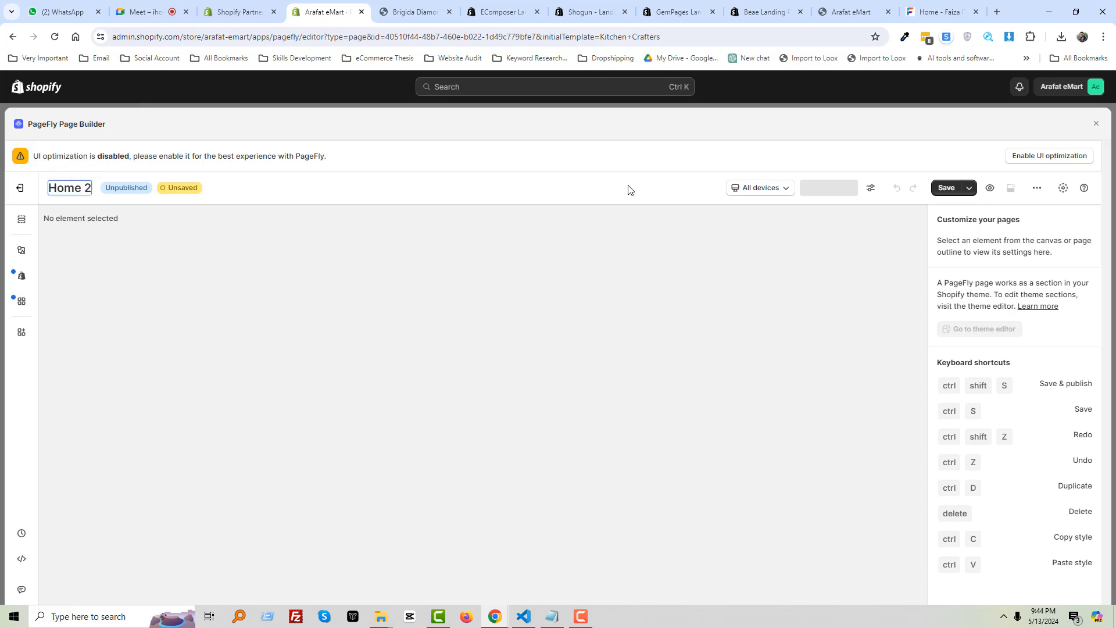
pyautogui.click(942, 188)
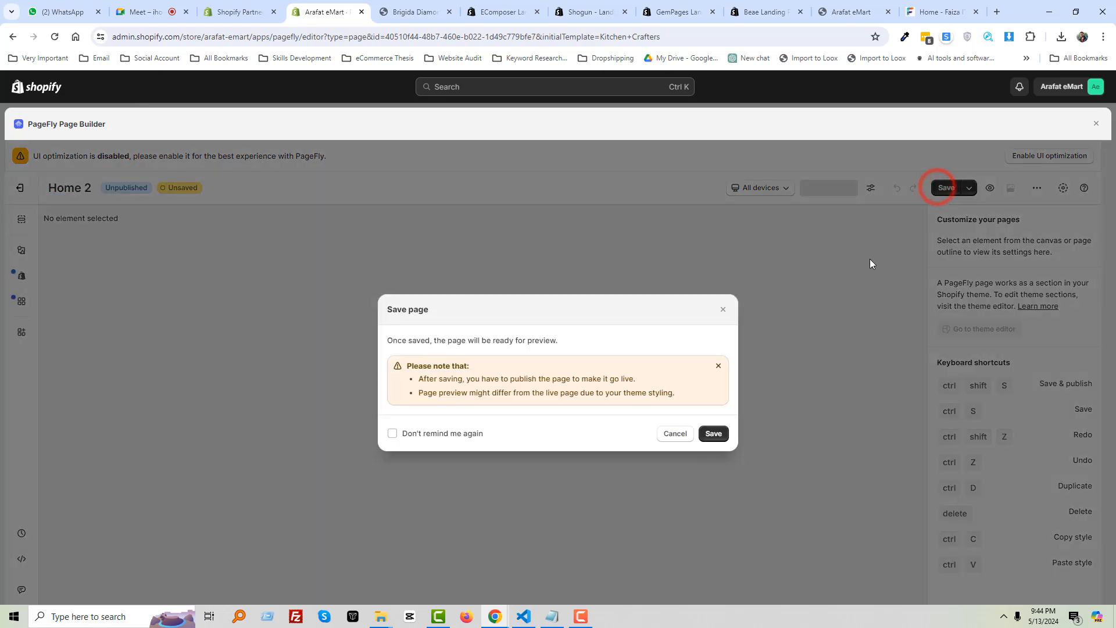
pyautogui.click(714, 433)
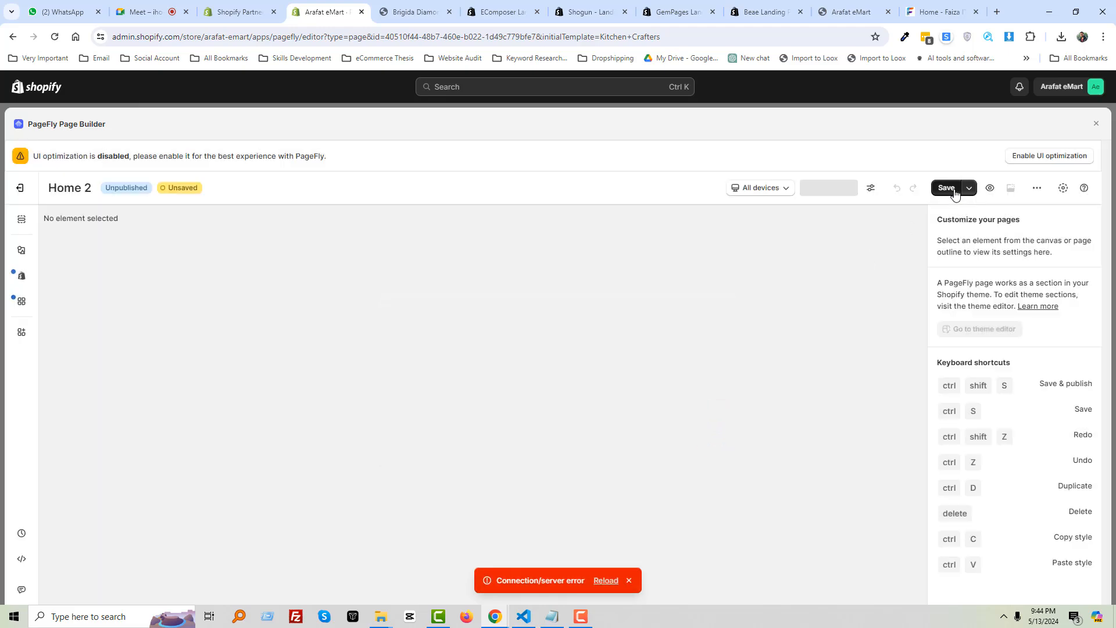
# Retry saving Home 2, reloading the editor after the connection error, then go to Google Meet
pyautogui.click(946, 188)
pyautogui.click(715, 433)
pyautogui.click(946, 187)
pyautogui.click(714, 434)
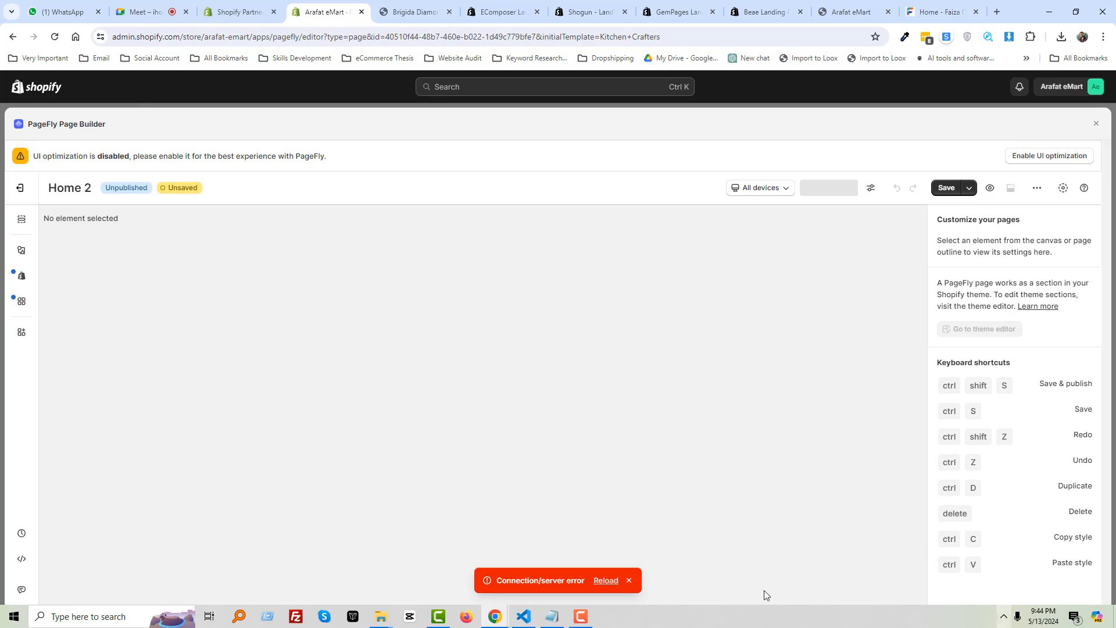
pyautogui.click(606, 580)
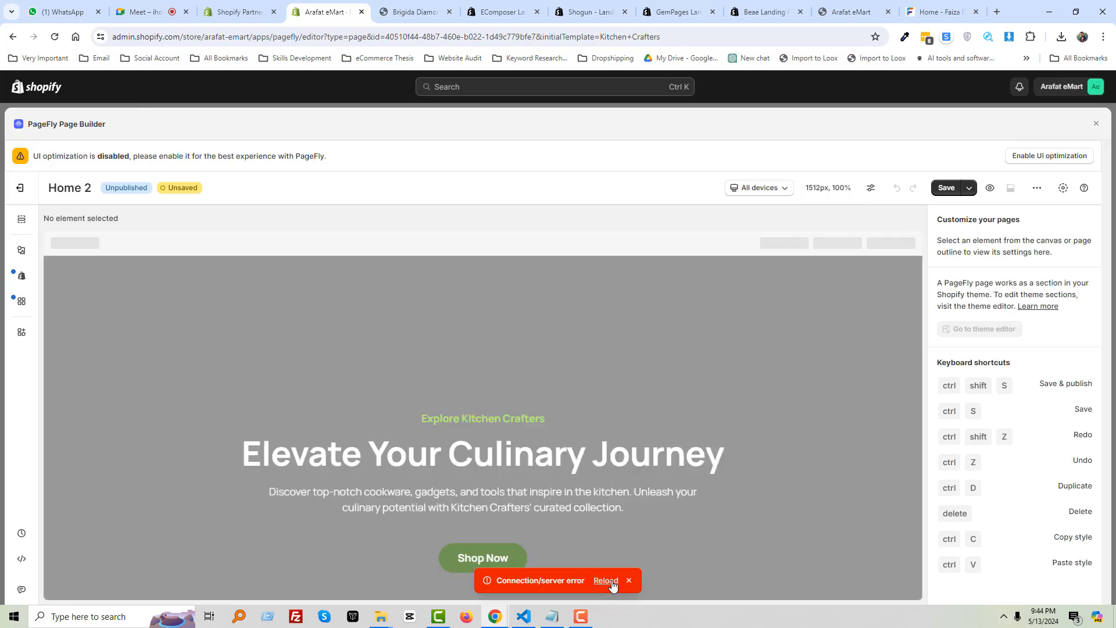
pyautogui.click(947, 187)
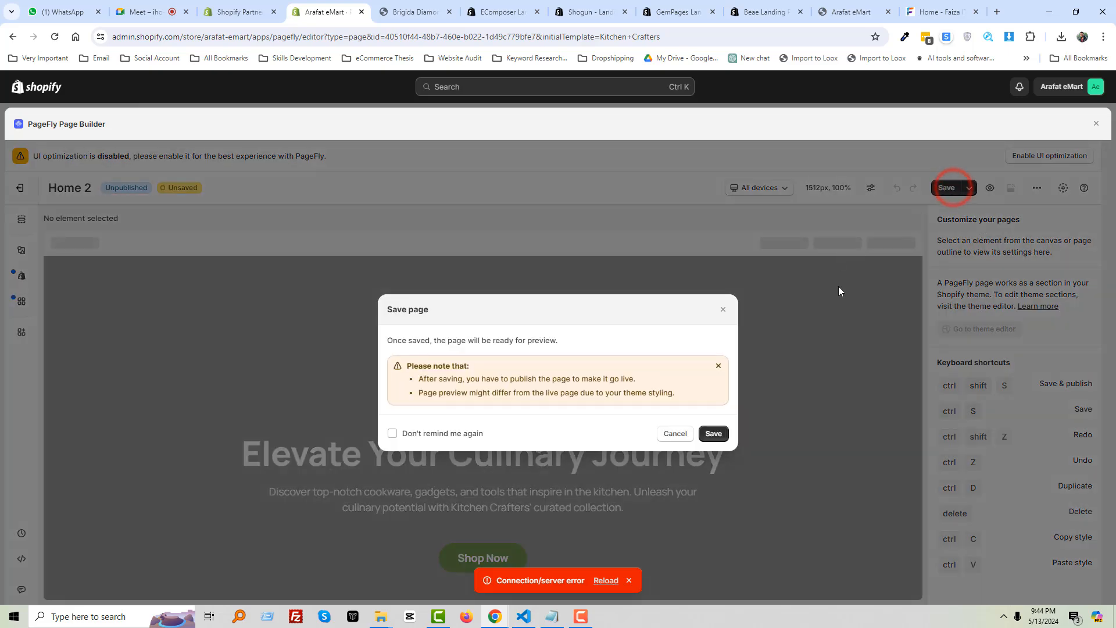
pyautogui.click(713, 433)
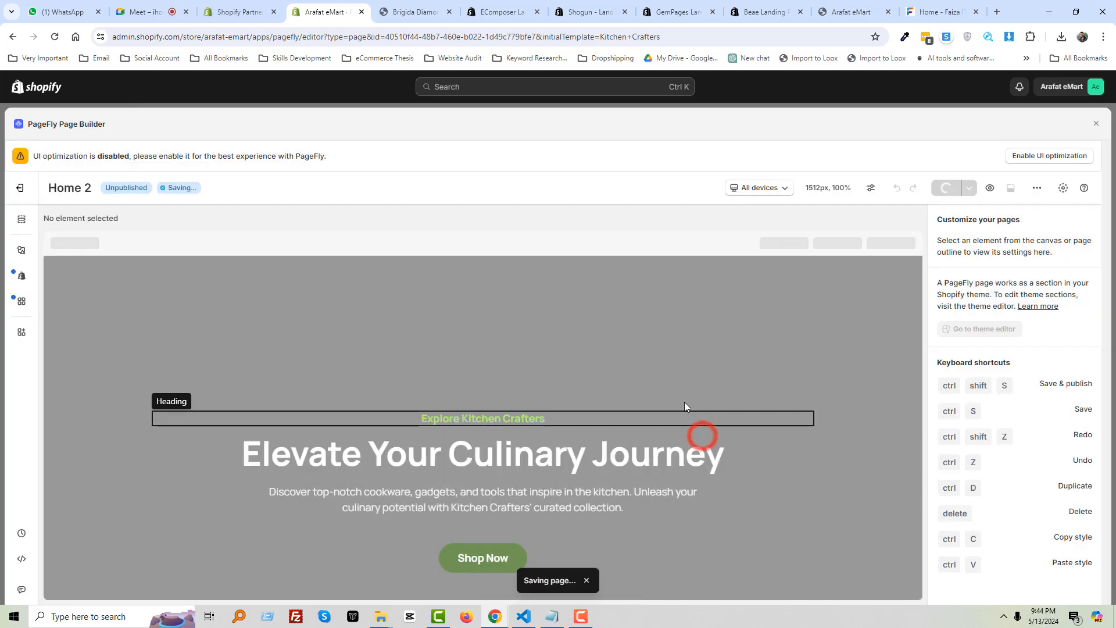
pyautogui.click(142, 12)
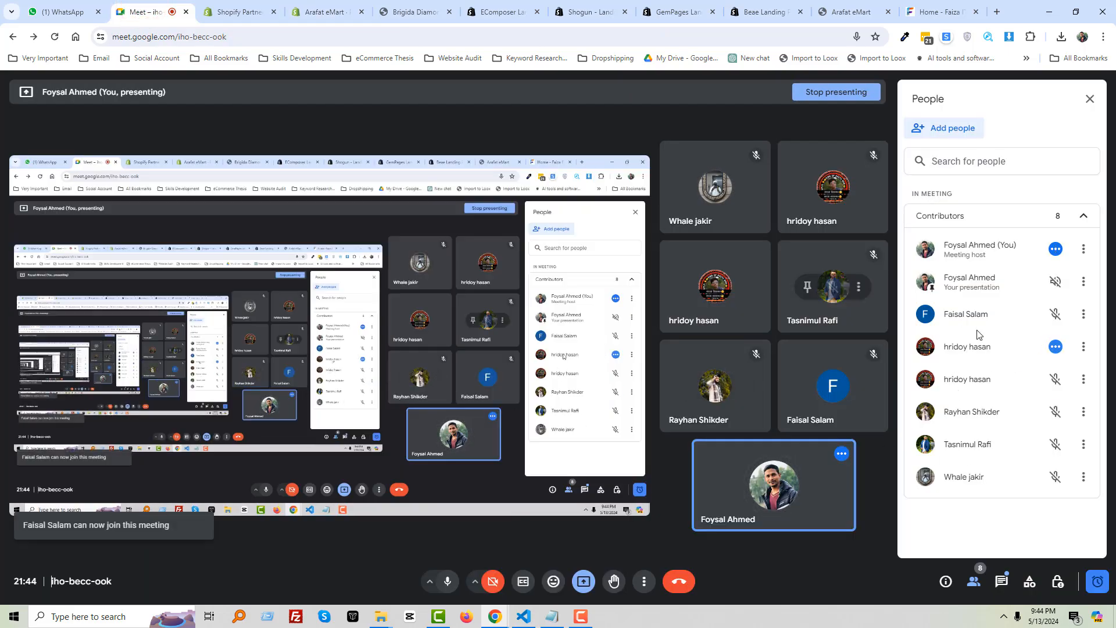
# Return to the PageFly editor tab and scroll through the Kitchen Crafters page
pyautogui.click(324, 12)
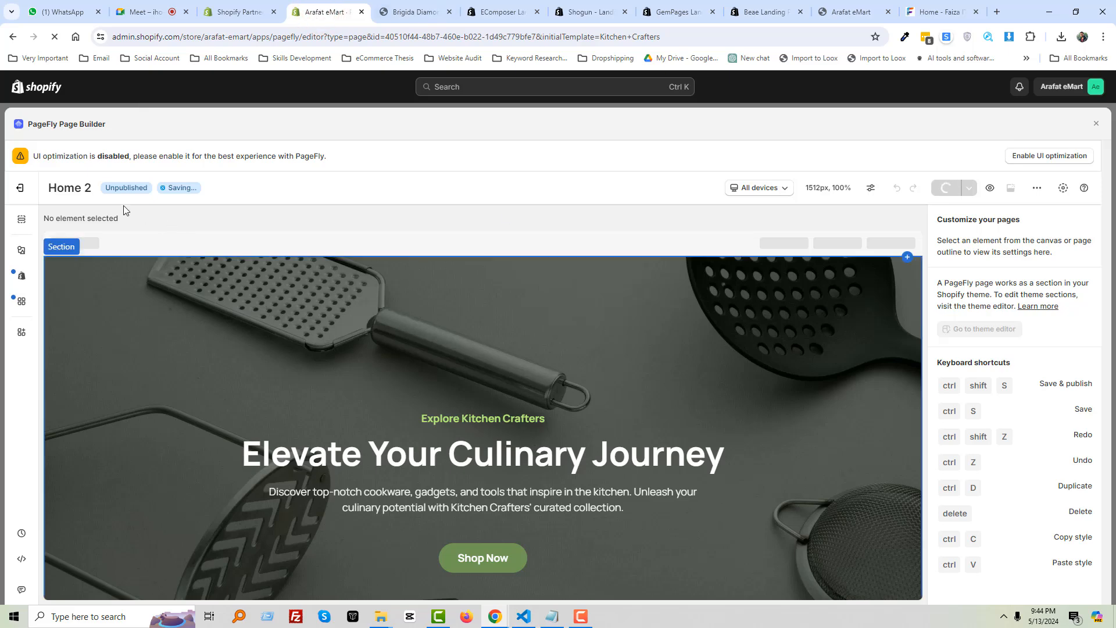
pyautogui.scroll(-4, 384, 254)
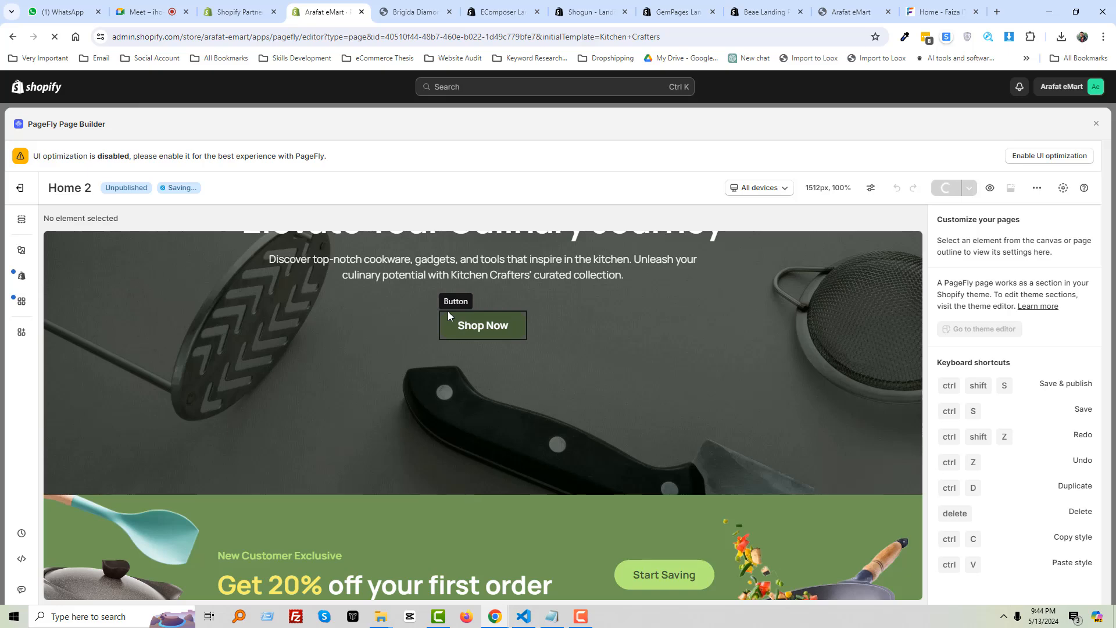
pyautogui.scroll(1, 664, 375)
pyautogui.scroll(3, 666, 380)
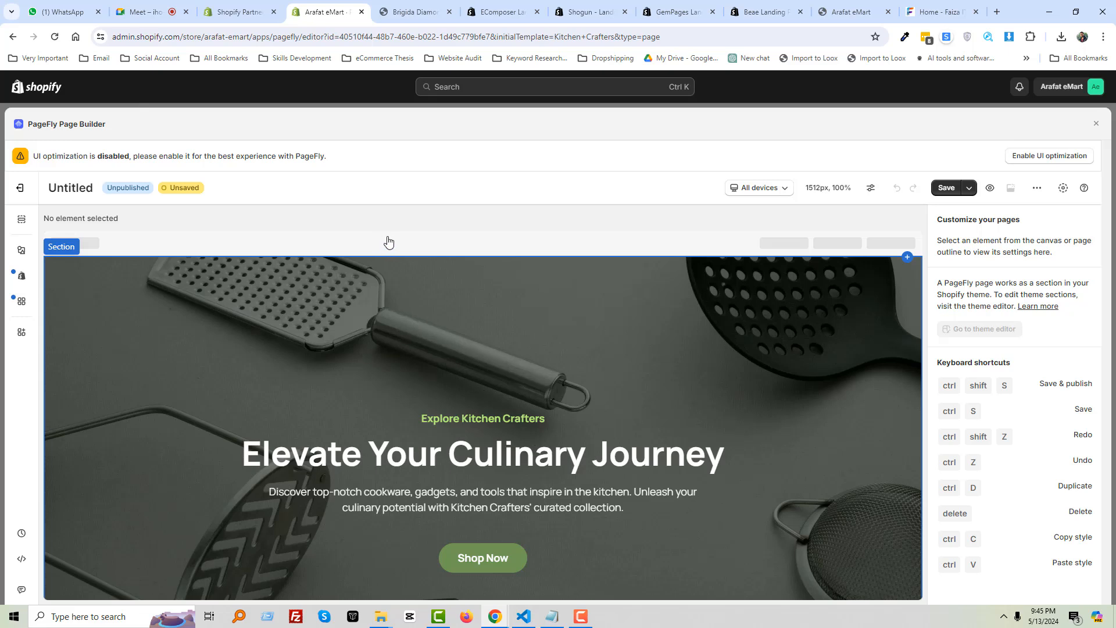
pyautogui.scroll(-2, 418, 326)
pyautogui.scroll(2, 419, 325)
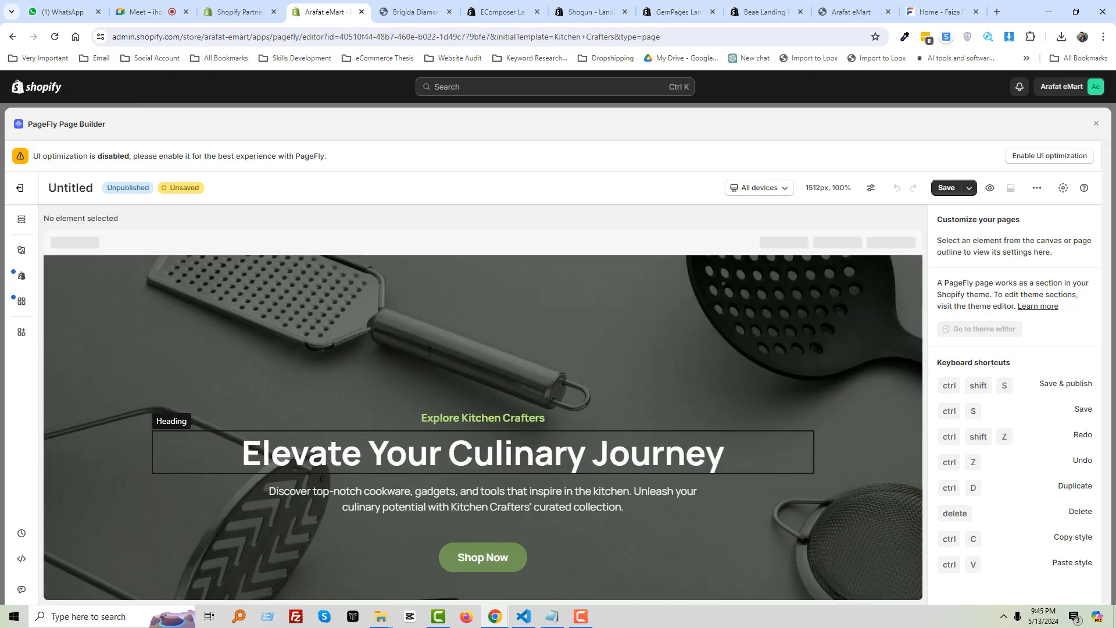
pyautogui.scroll(-3, 421, 325)
pyautogui.scroll(-3, 674, 298)
pyautogui.scroll(5, 641, 297)
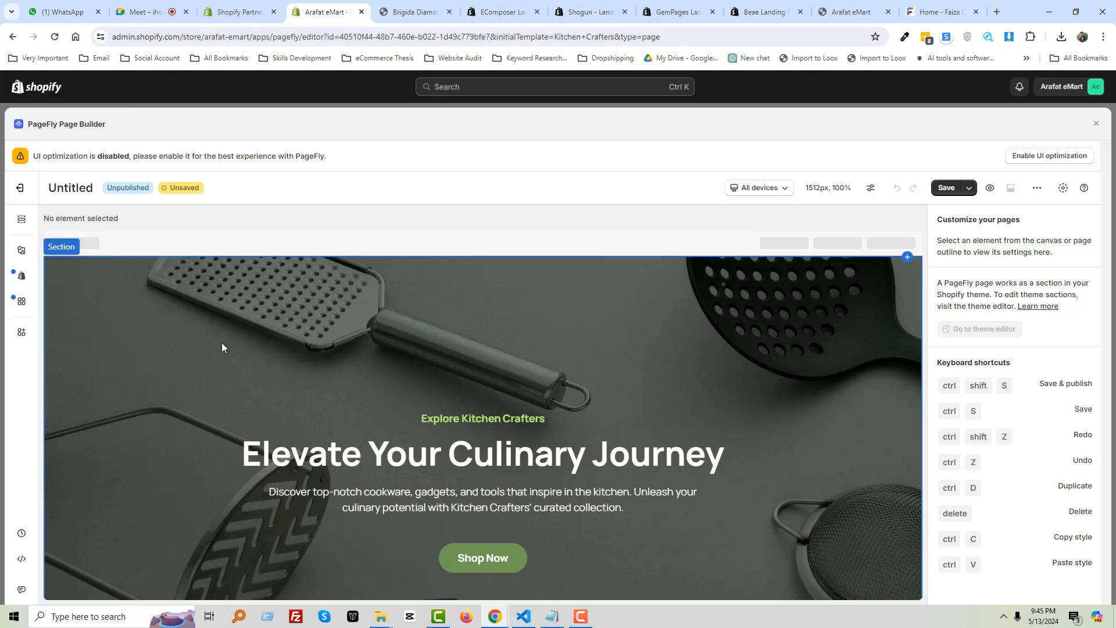
pyautogui.scroll(-2, 351, 349)
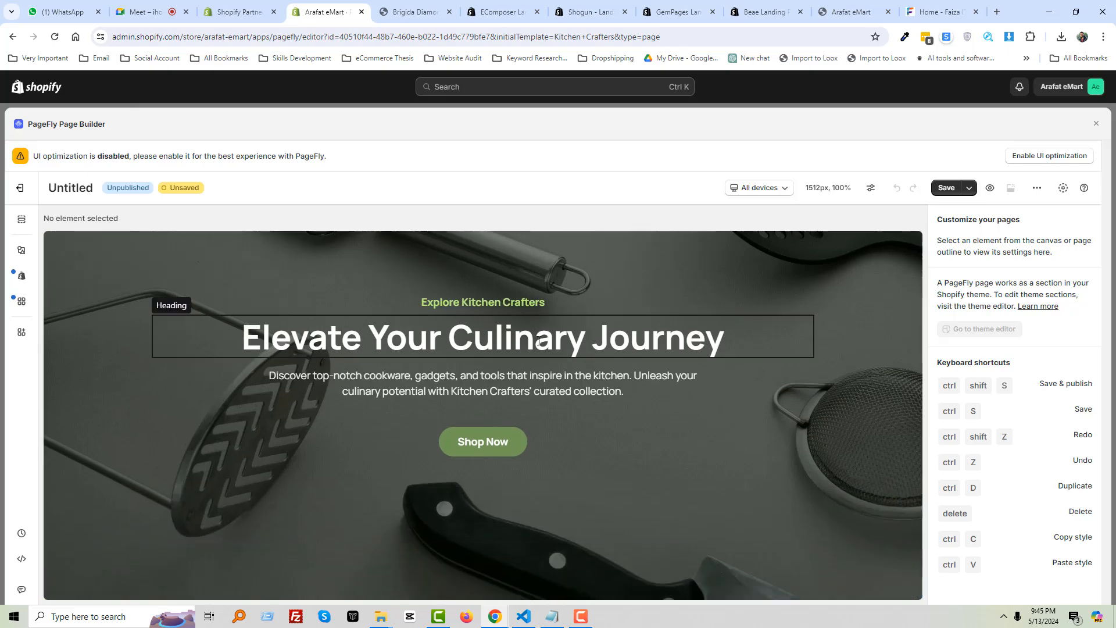
pyautogui.scroll(2, 428, 387)
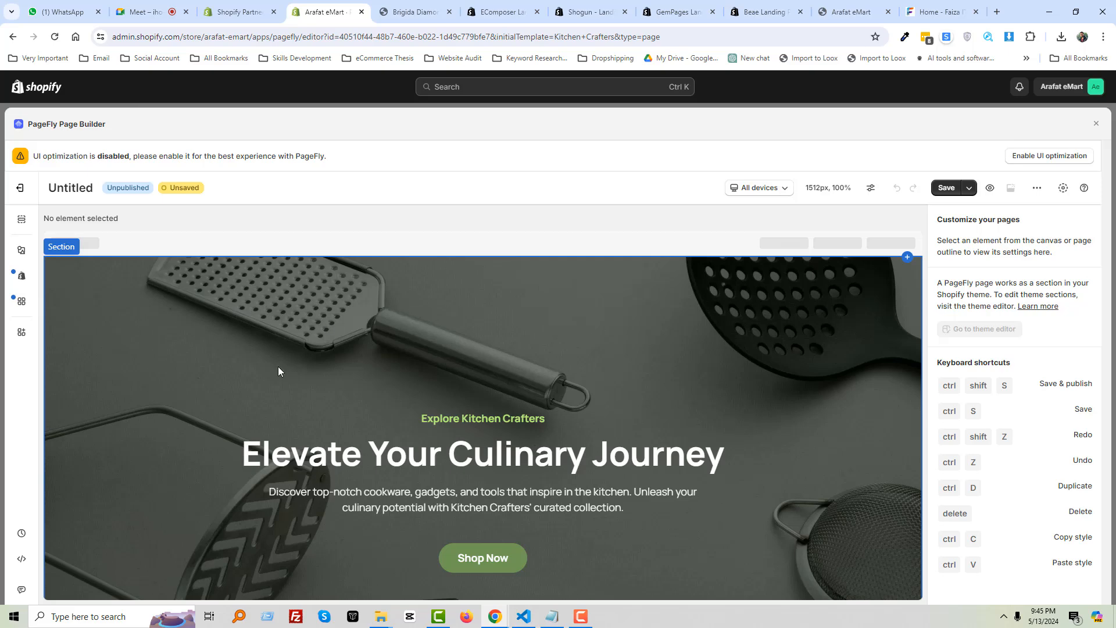
pyautogui.scroll(-3, 292, 366)
pyautogui.scroll(3, 292, 367)
pyautogui.scroll(-2, 357, 347)
pyautogui.scroll(2, 175, 326)
# Select the hero section and screenshot its section settings panel
pyautogui.click(68, 327)
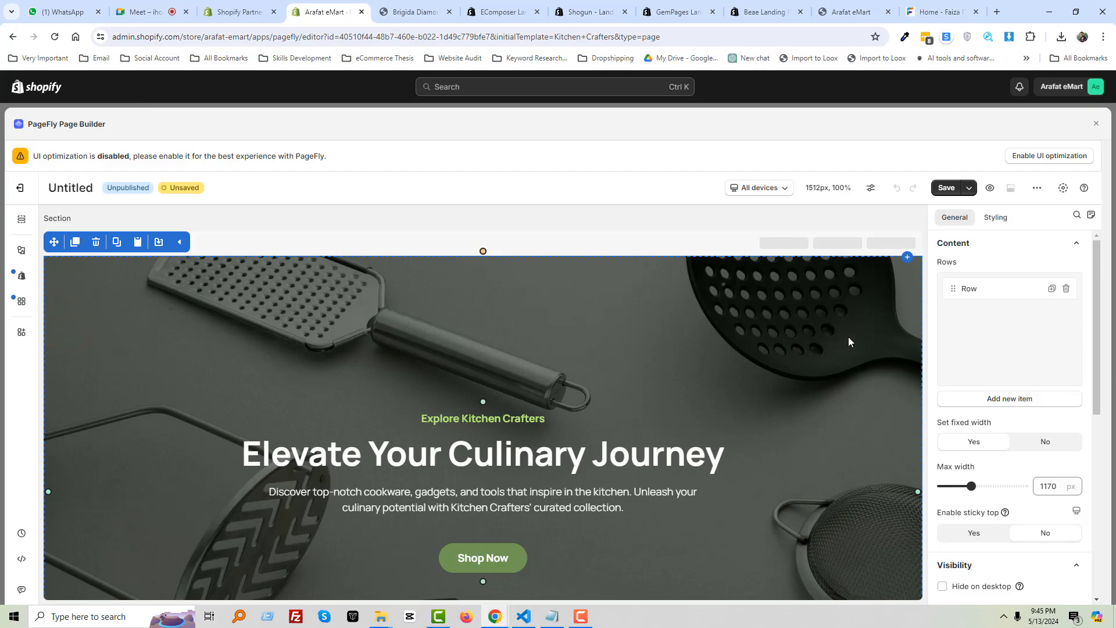
pyautogui.press('Print')
pyautogui.moveTo(930, 218); pyautogui.dragTo(1090, 626)
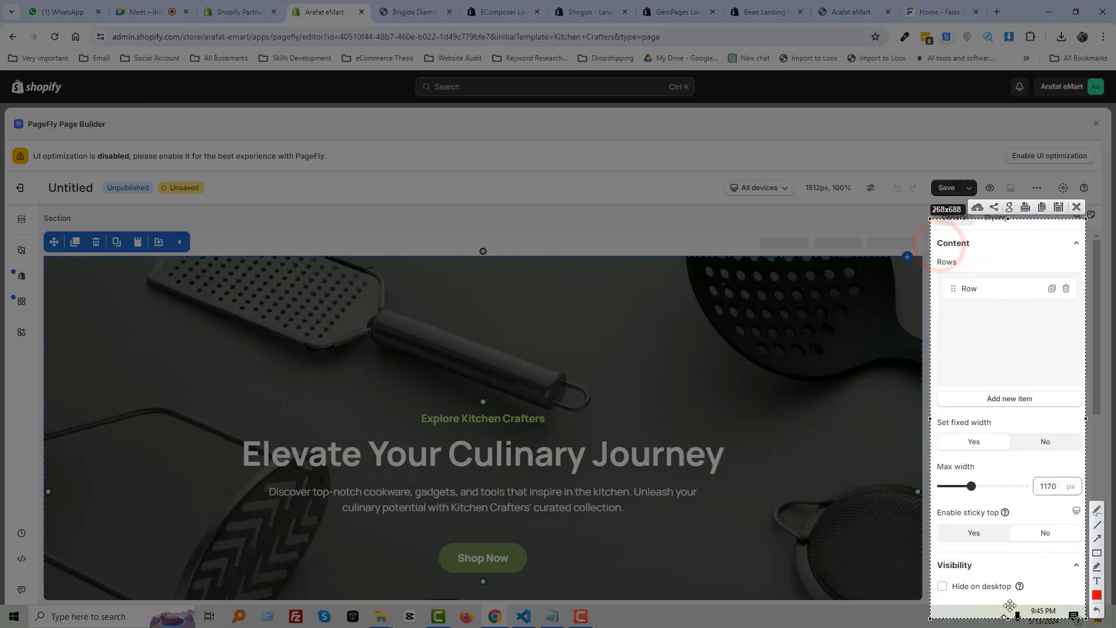
pyautogui.press('Escape')
pyautogui.scroll(-2, 559, 429)
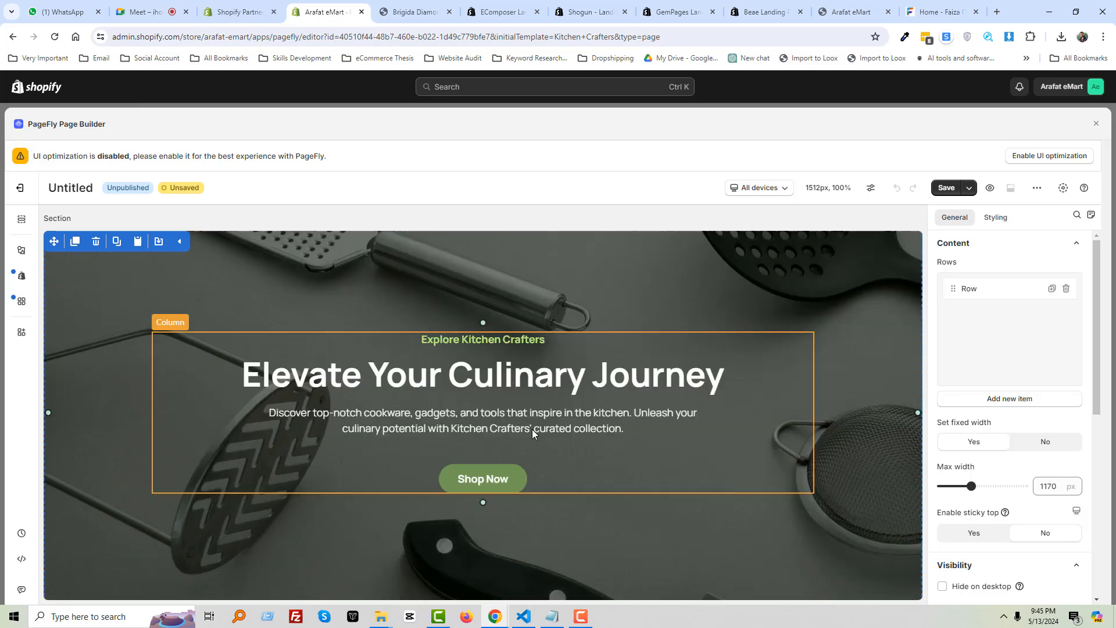
pyautogui.scroll(1, 486, 410)
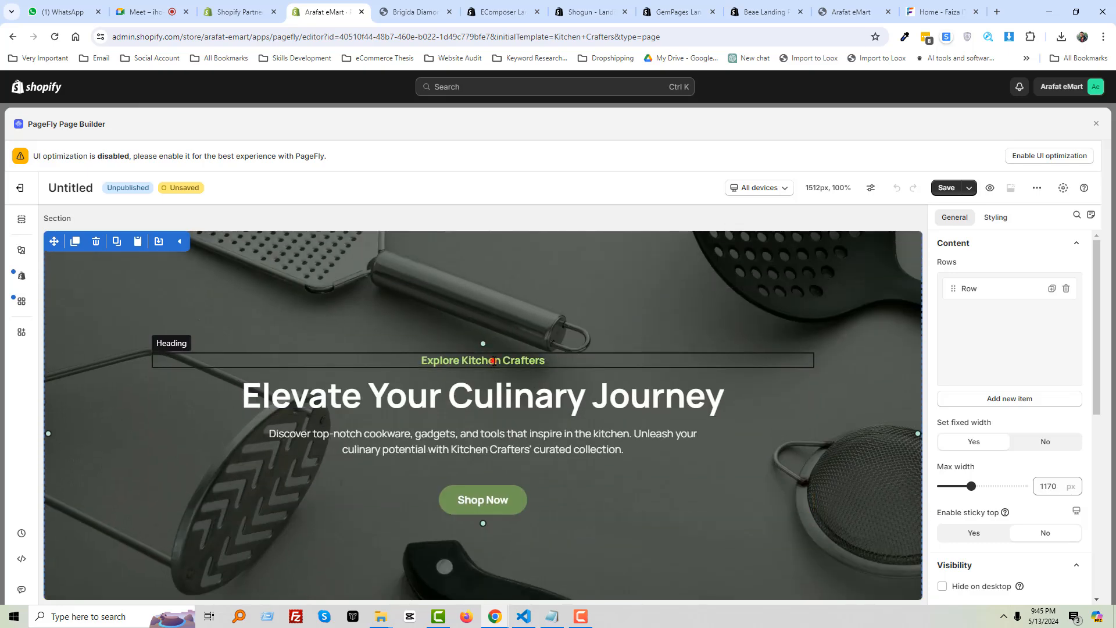
# Select the Explore Kitchen Crafters heading and screenshot its settings panel
pyautogui.click(493, 360)
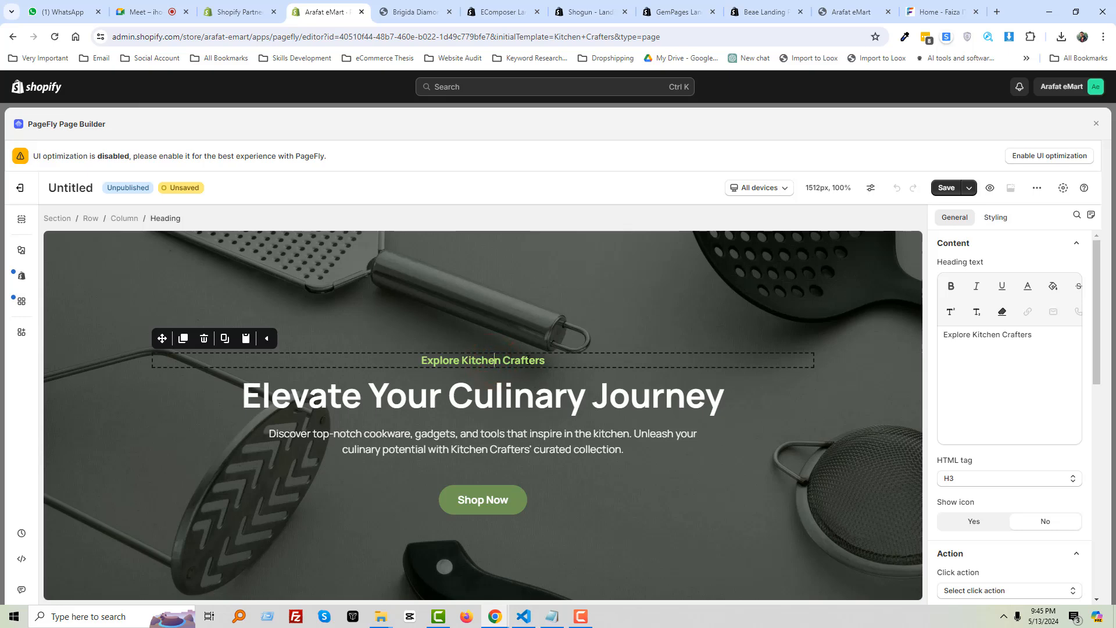
pyautogui.press('Print')
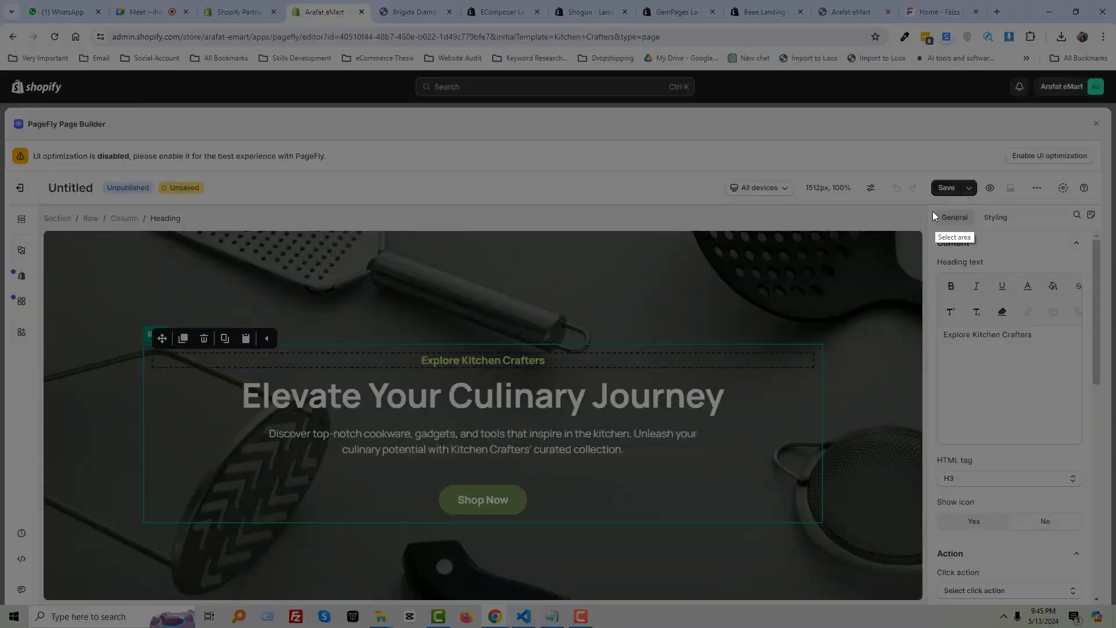
pyautogui.moveTo(928, 204); pyautogui.dragTo(1095, 566)
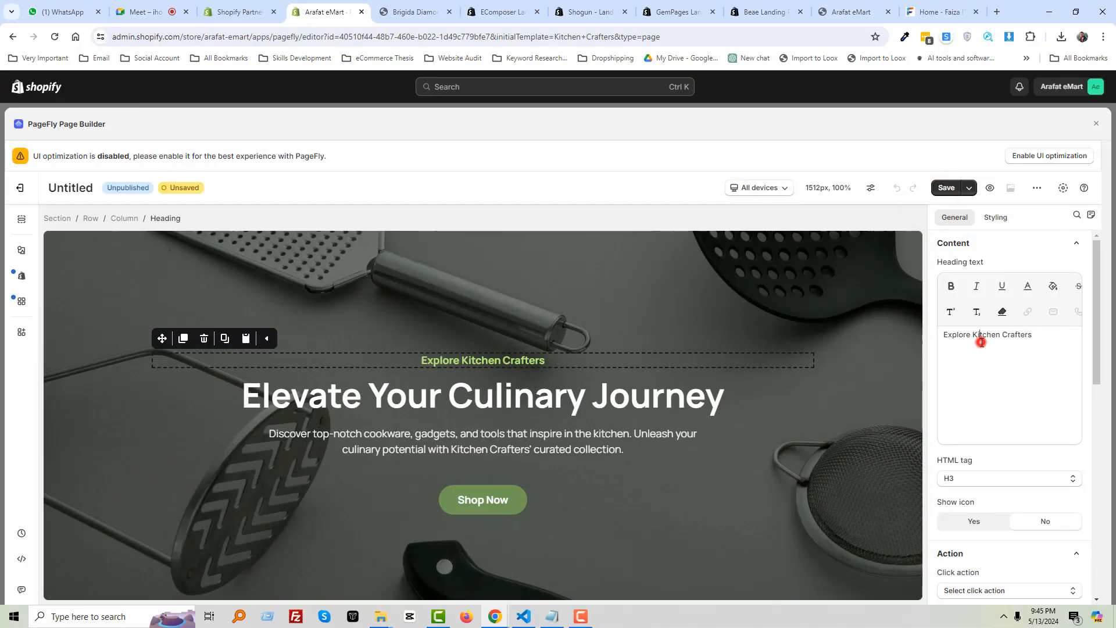
# Change the heading text to 'Explore Now Kitchen Crafters' and set its tag to H2
pyautogui.click(1036, 336)
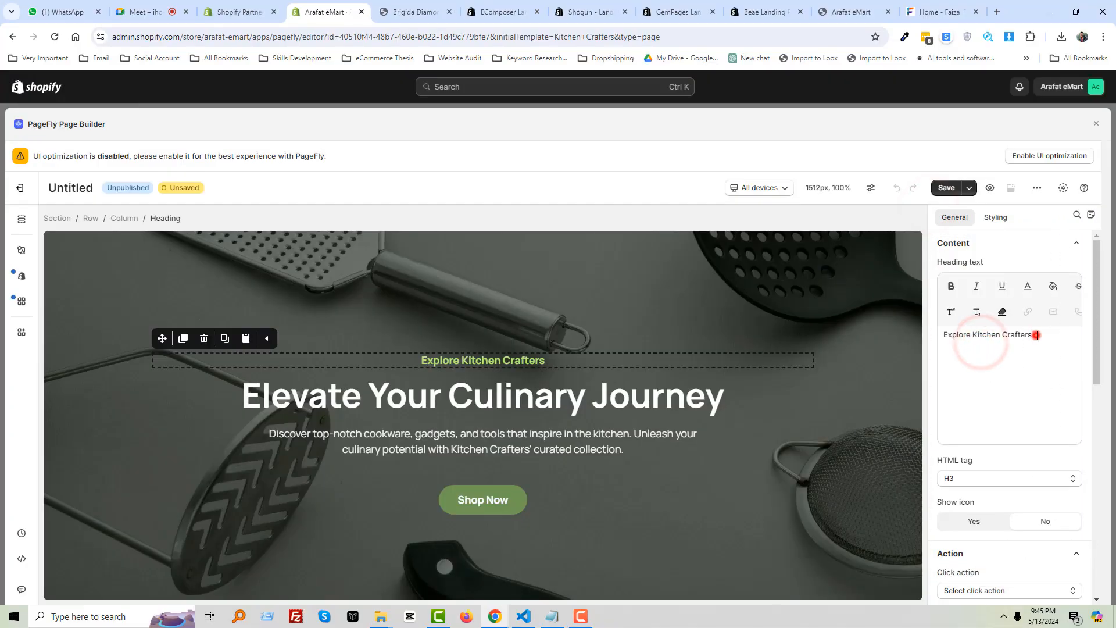
pyautogui.click(945, 335)
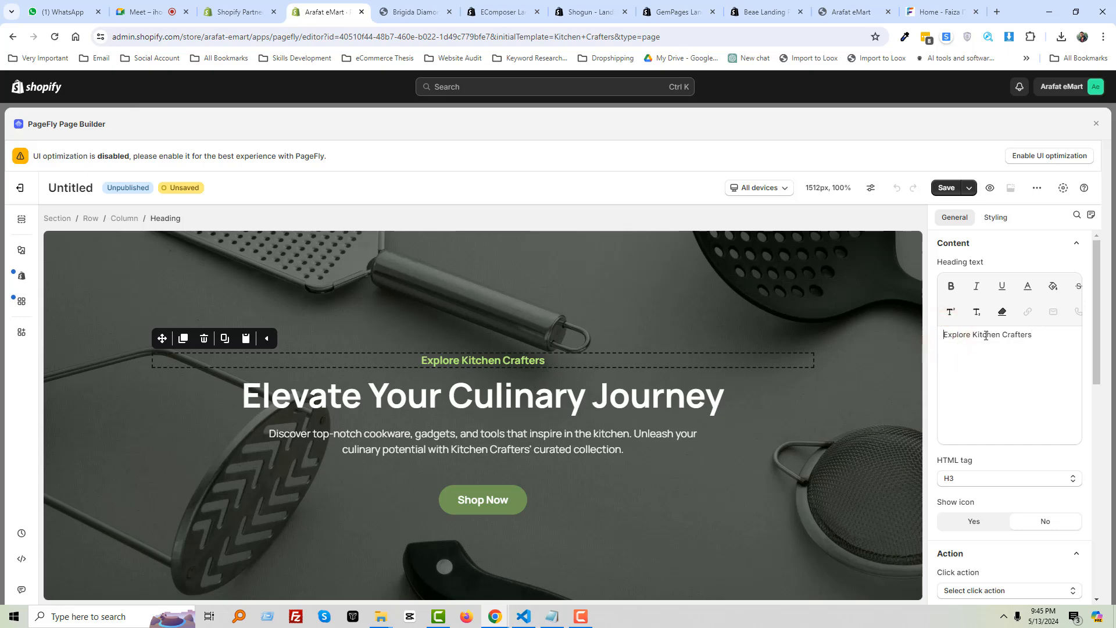
pyautogui.click(973, 336)
pyautogui.write('Now')
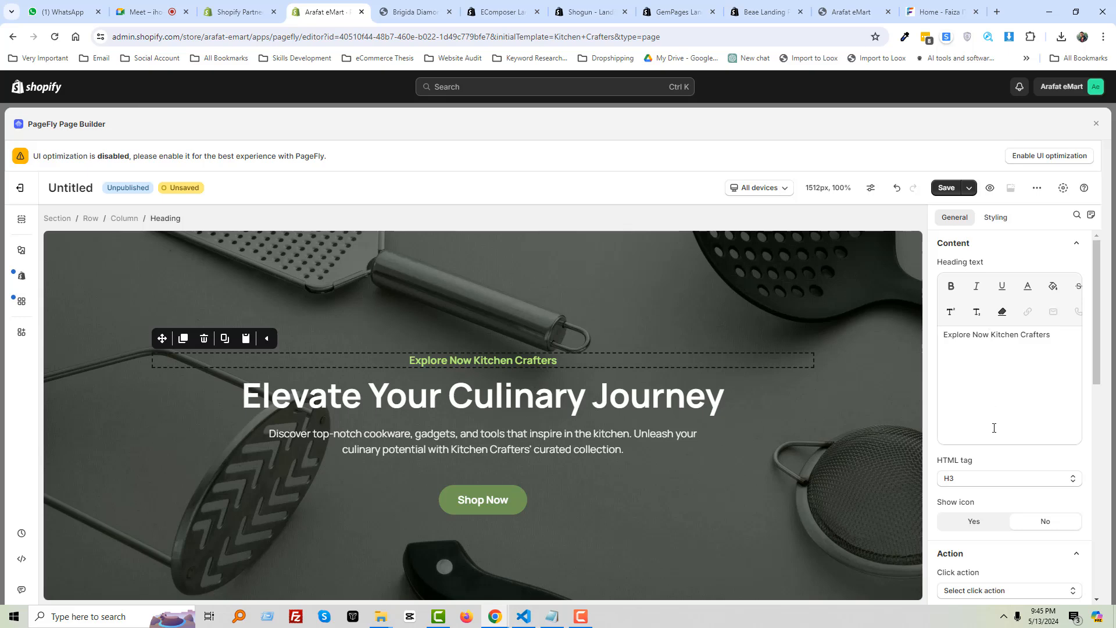
pyautogui.click(975, 480)
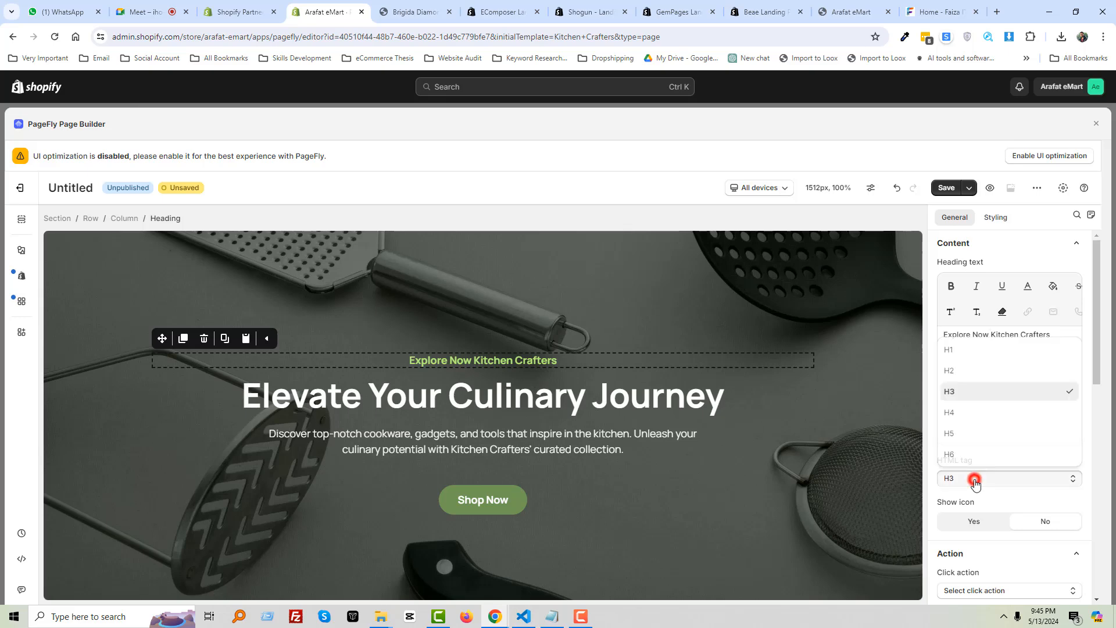
pyautogui.click(977, 373)
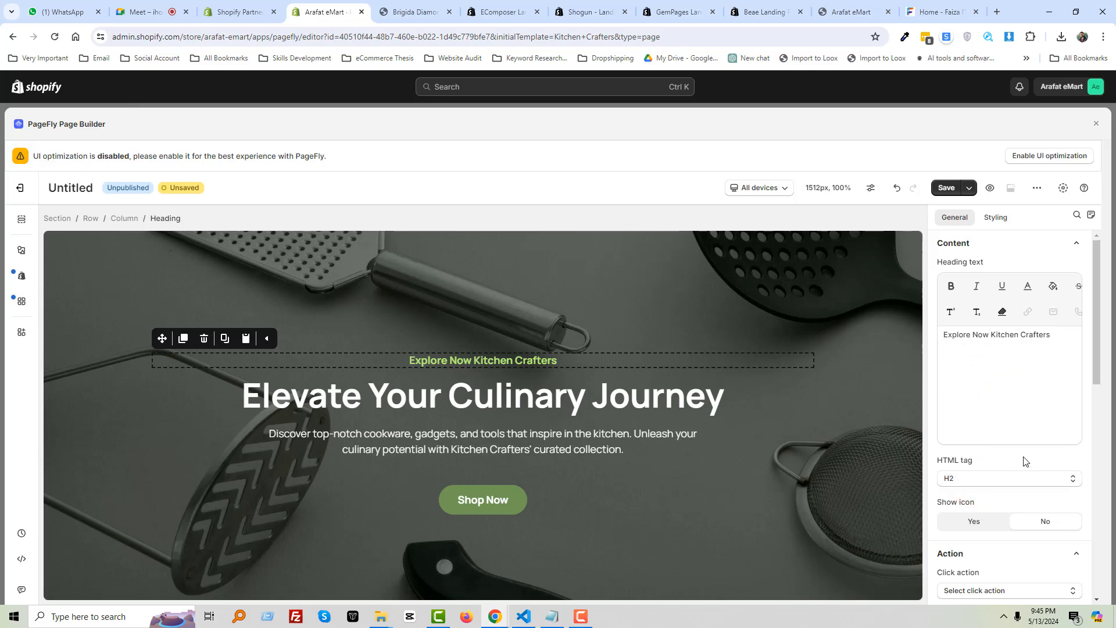
pyautogui.click(997, 218)
pyautogui.click(949, 381)
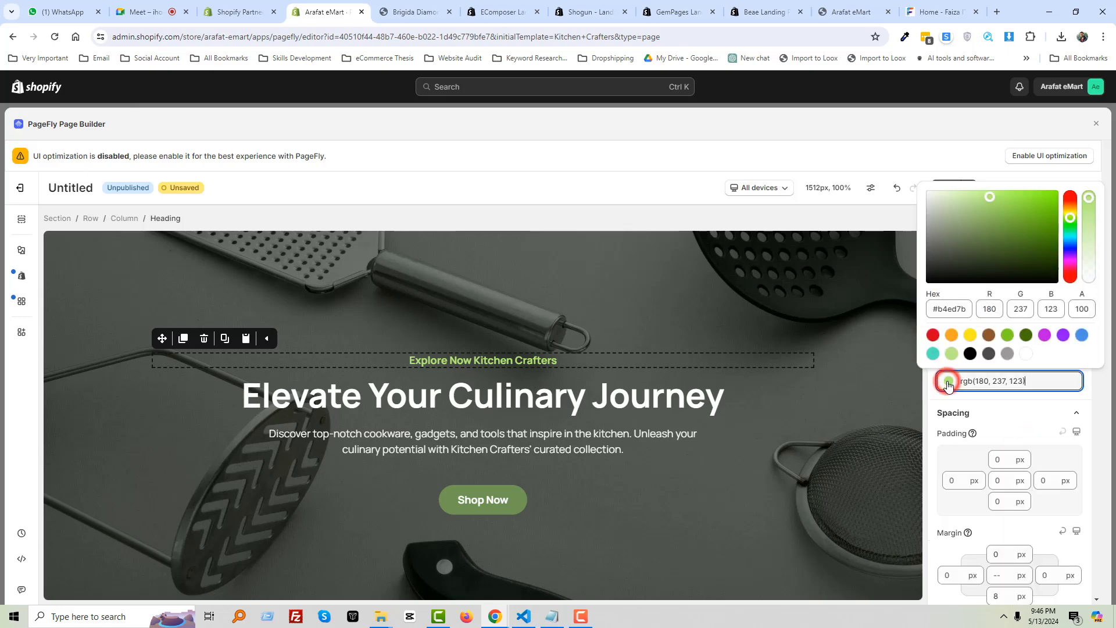
pyautogui.click(934, 336)
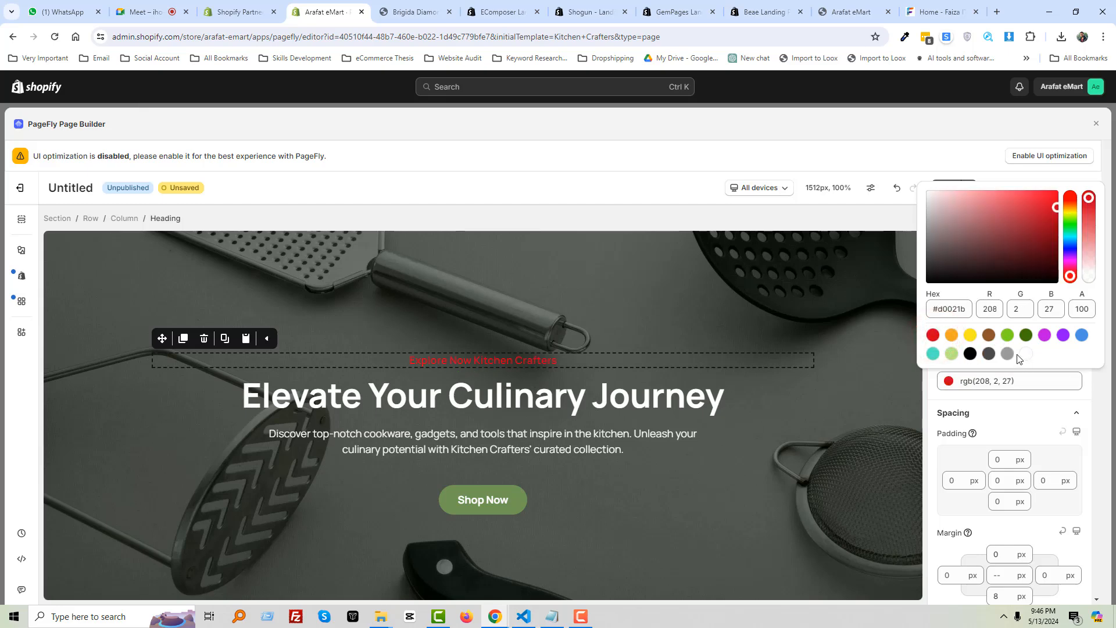
pyautogui.click(1026, 337)
pyautogui.click(1008, 335)
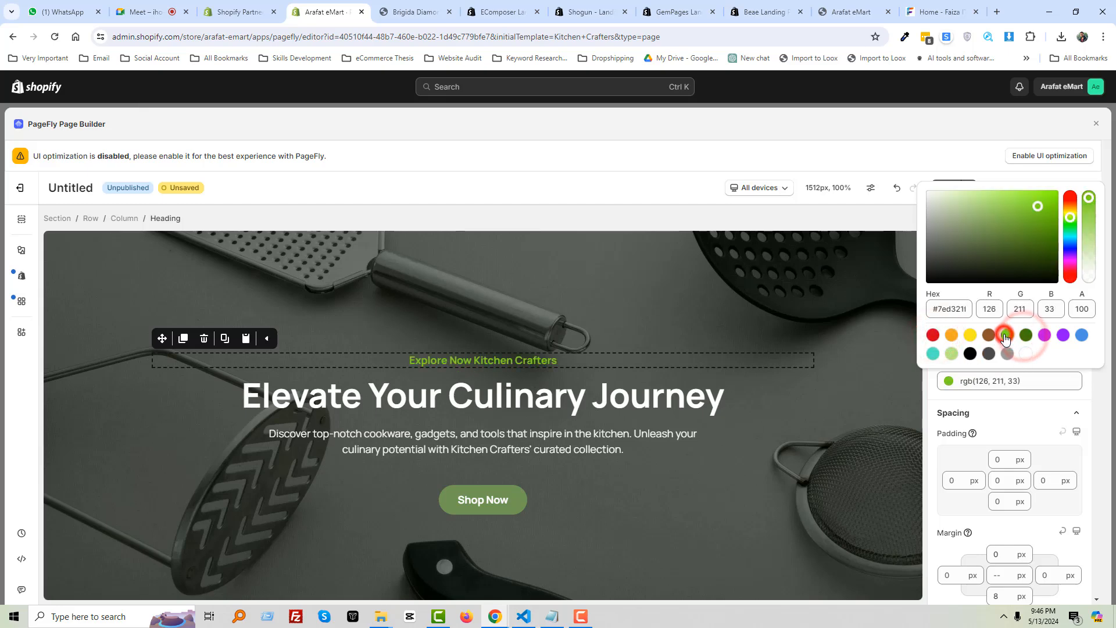
pyautogui.click(1085, 384)
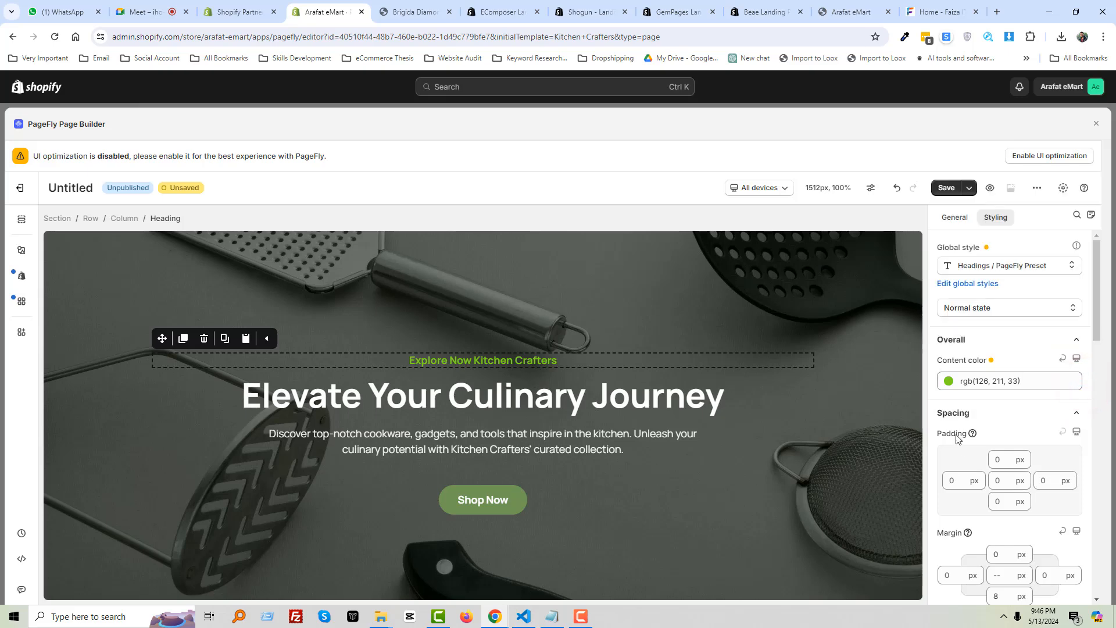
pyautogui.scroll(-3, 976, 465)
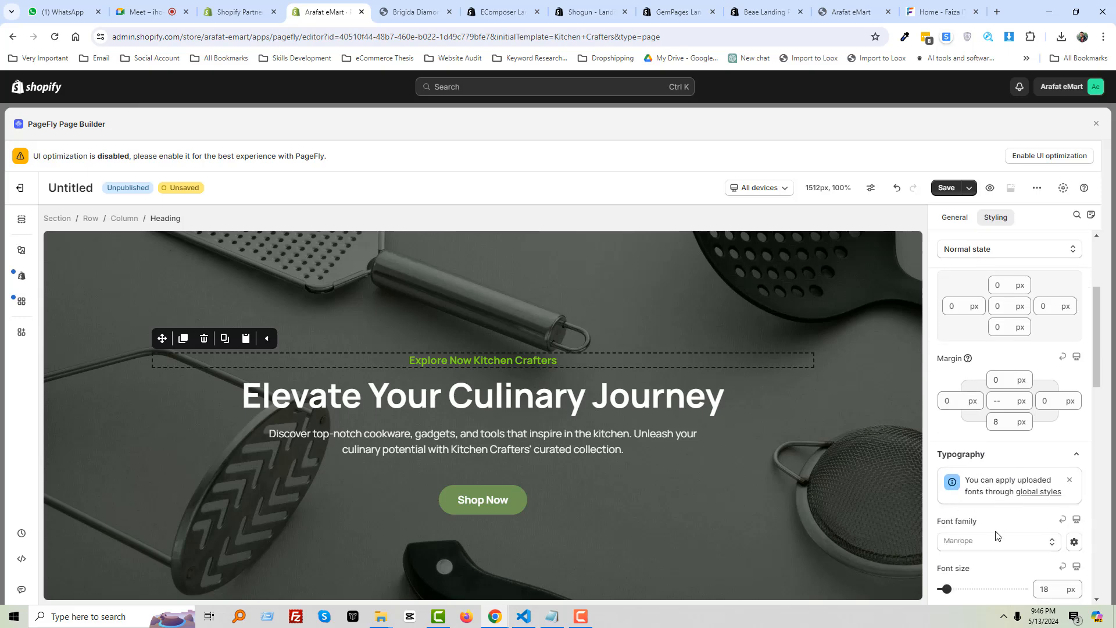
pyautogui.scroll(-1, 996, 535)
pyautogui.click(1021, 487)
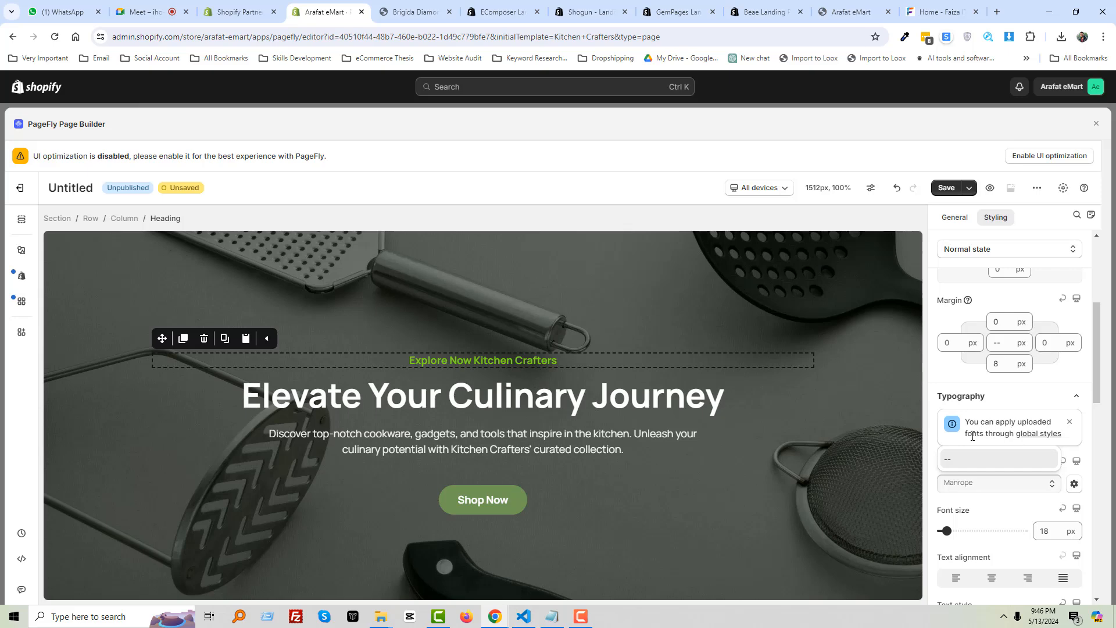
pyautogui.click(1070, 421)
pyautogui.scroll(-1, 1016, 513)
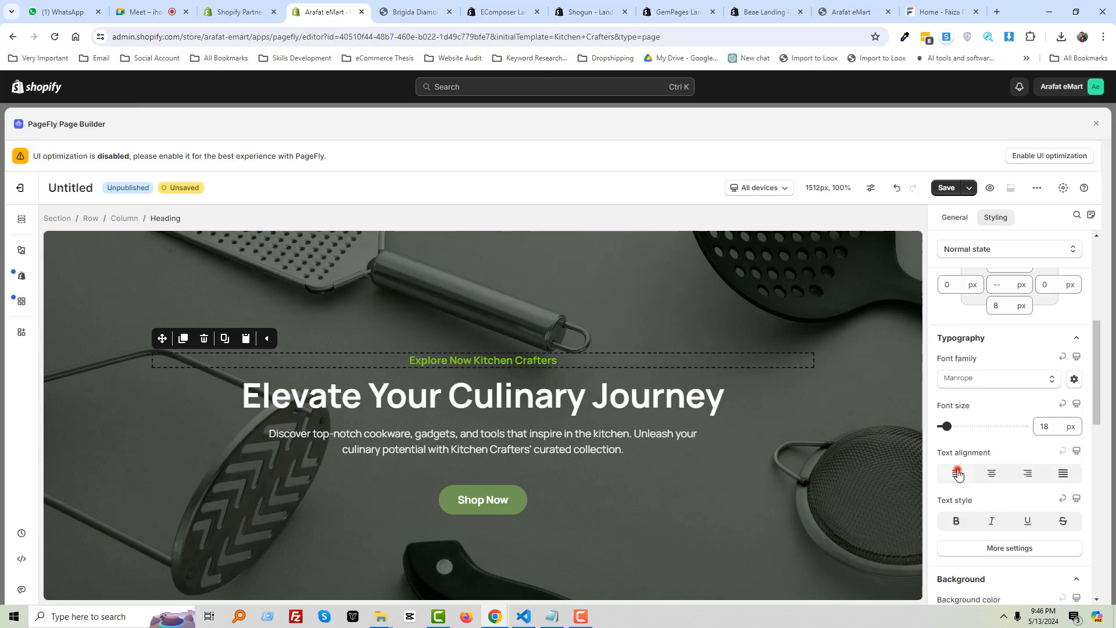
pyautogui.click(958, 475)
pyautogui.click(992, 473)
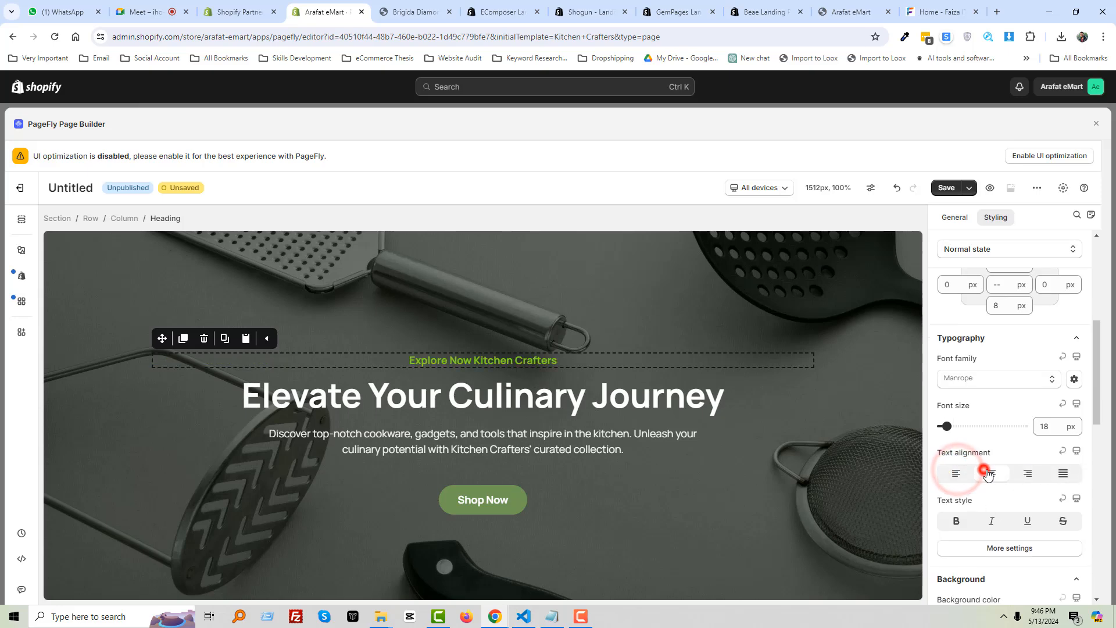
pyautogui.click(956, 522)
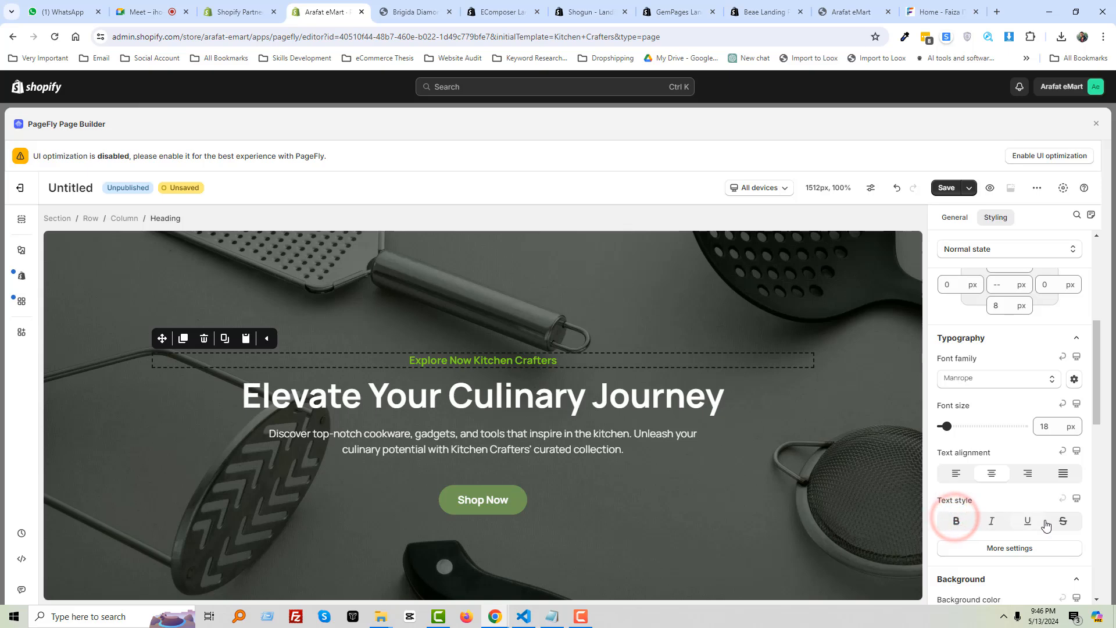
pyautogui.scroll(-2, 1047, 525)
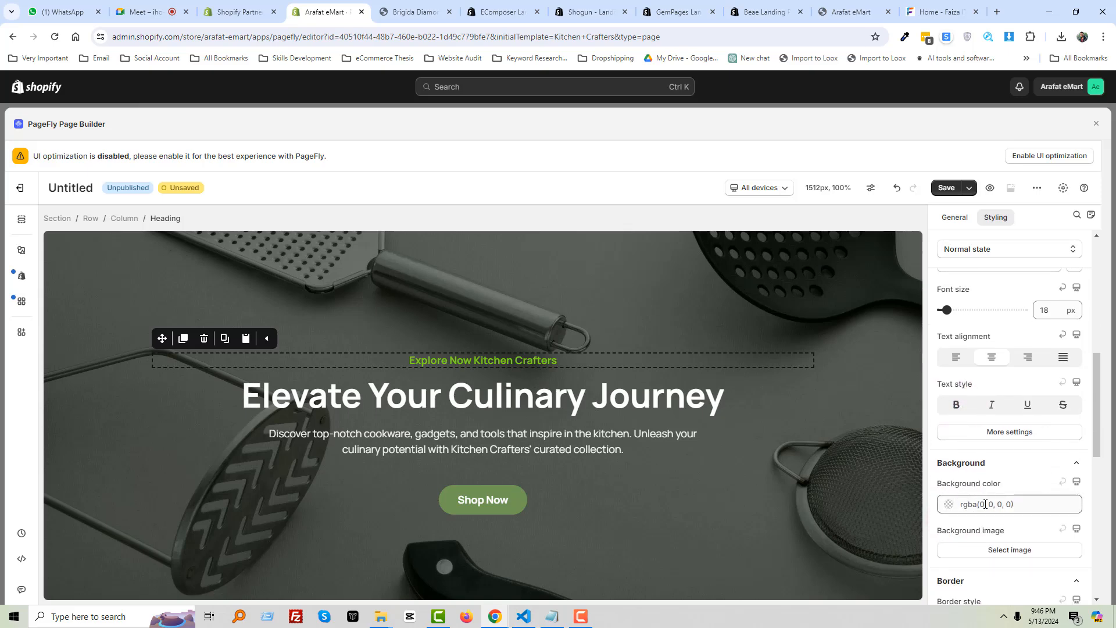
pyautogui.scroll(-2, 989, 505)
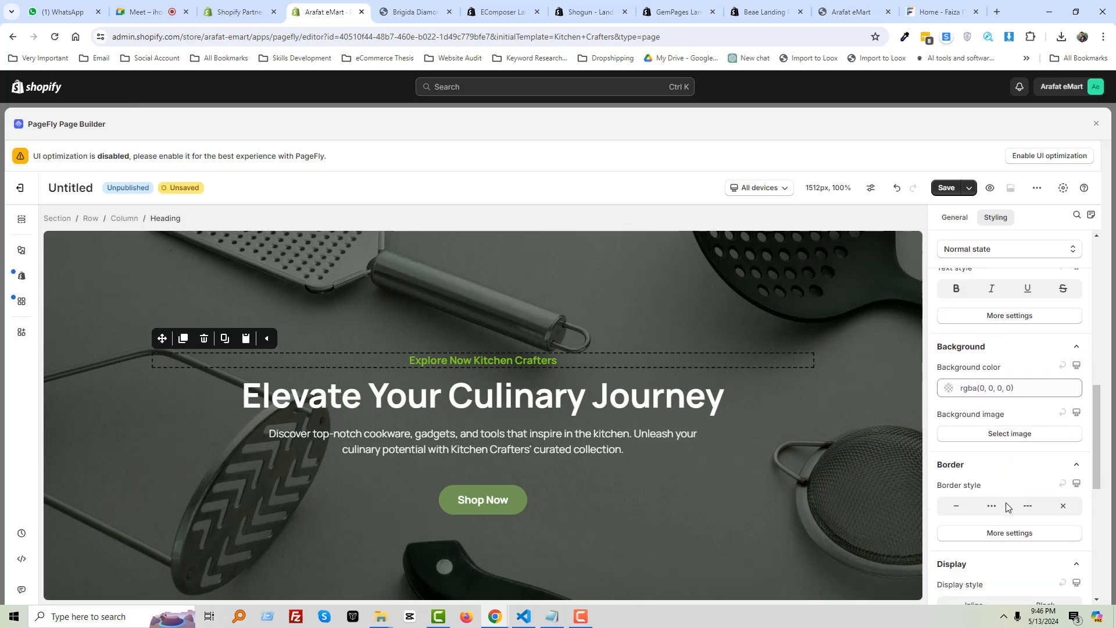
pyautogui.scroll(-5, 1003, 507)
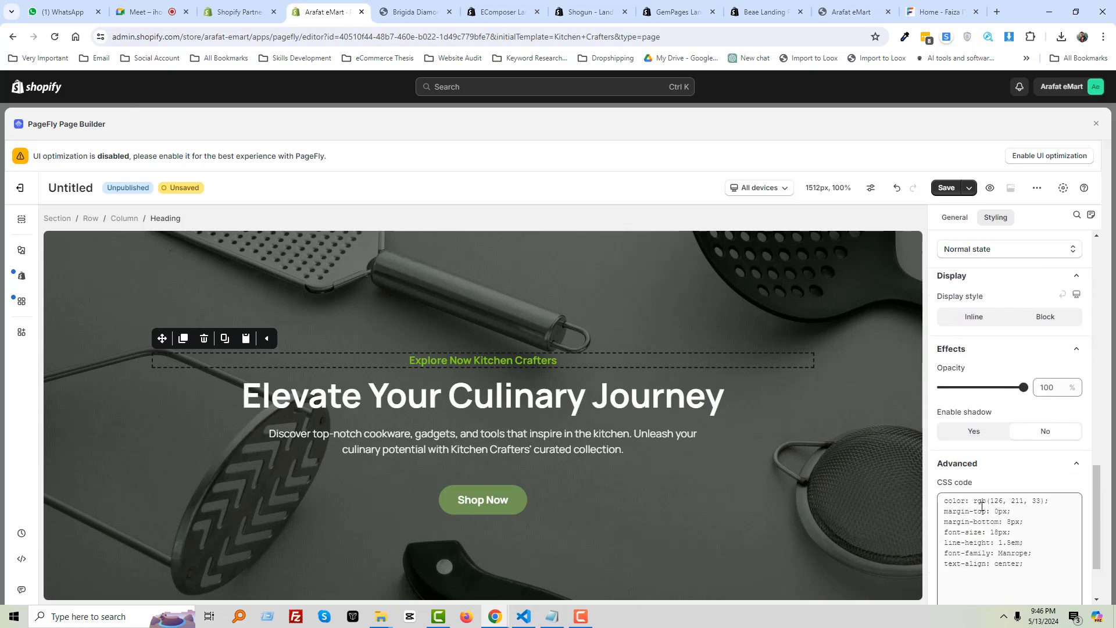
pyautogui.scroll(-2, 989, 501)
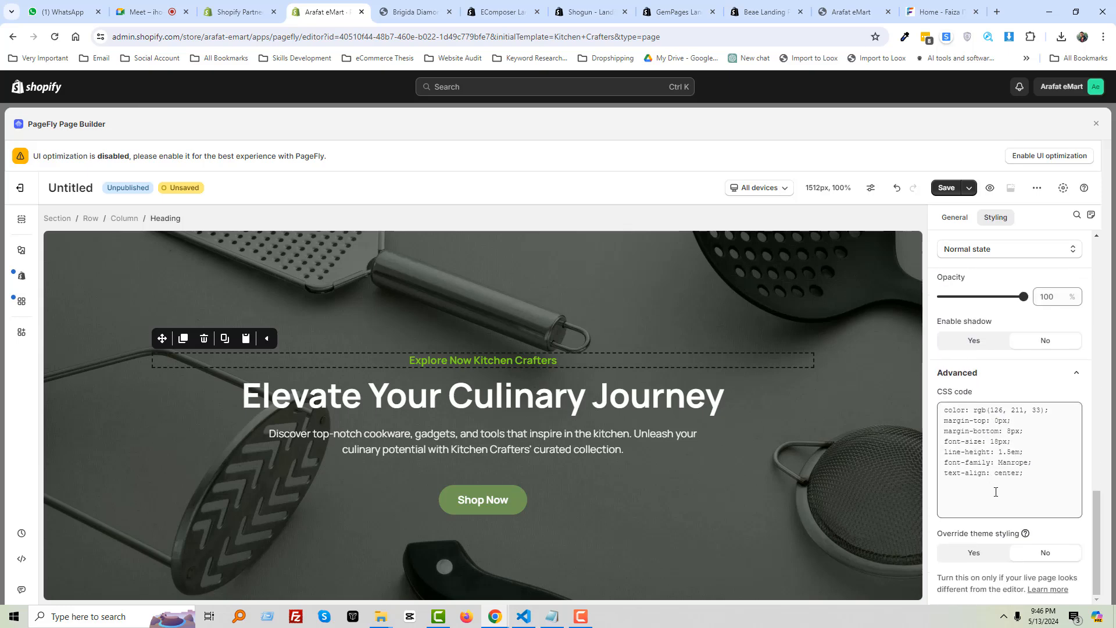
pyautogui.click(975, 339)
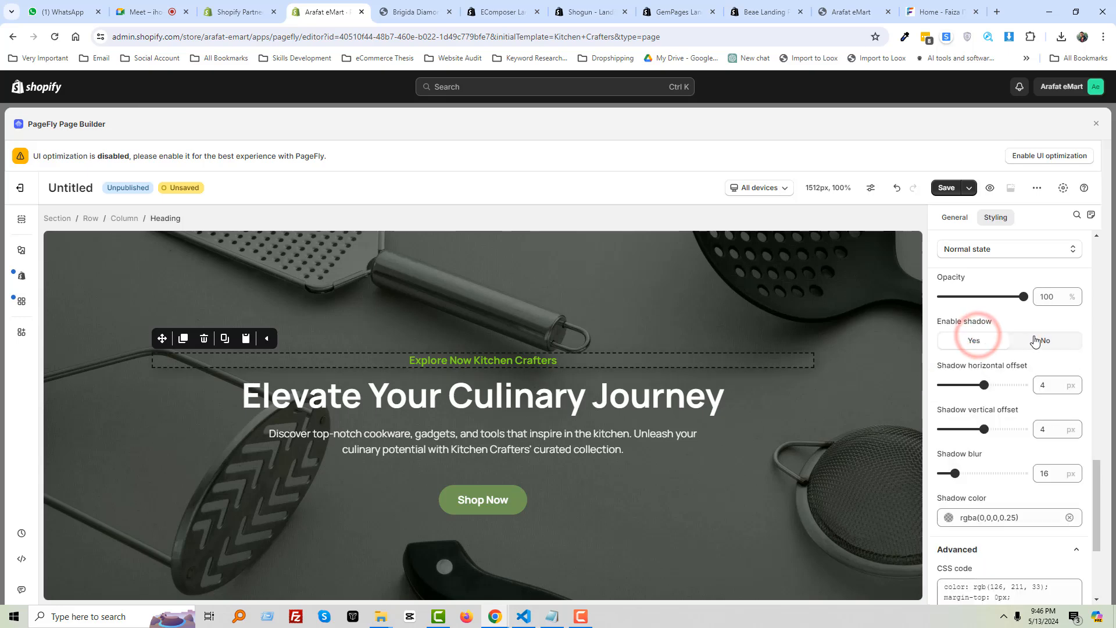
pyautogui.click(1035, 341)
pyautogui.scroll(5, 1006, 436)
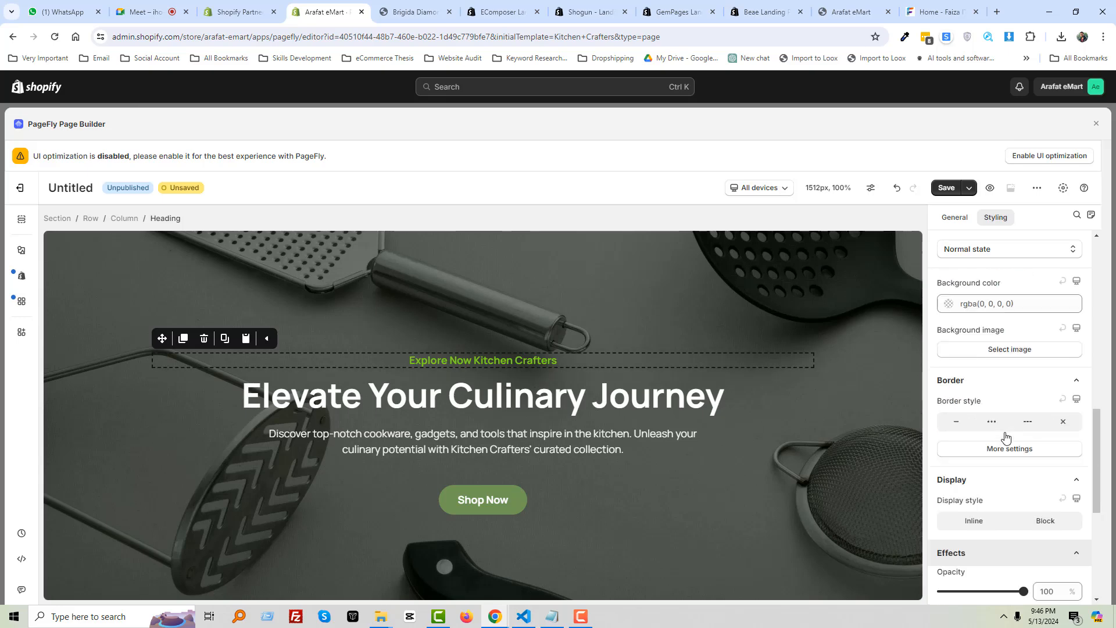
pyautogui.scroll(3, 1007, 436)
pyautogui.scroll(3, 997, 410)
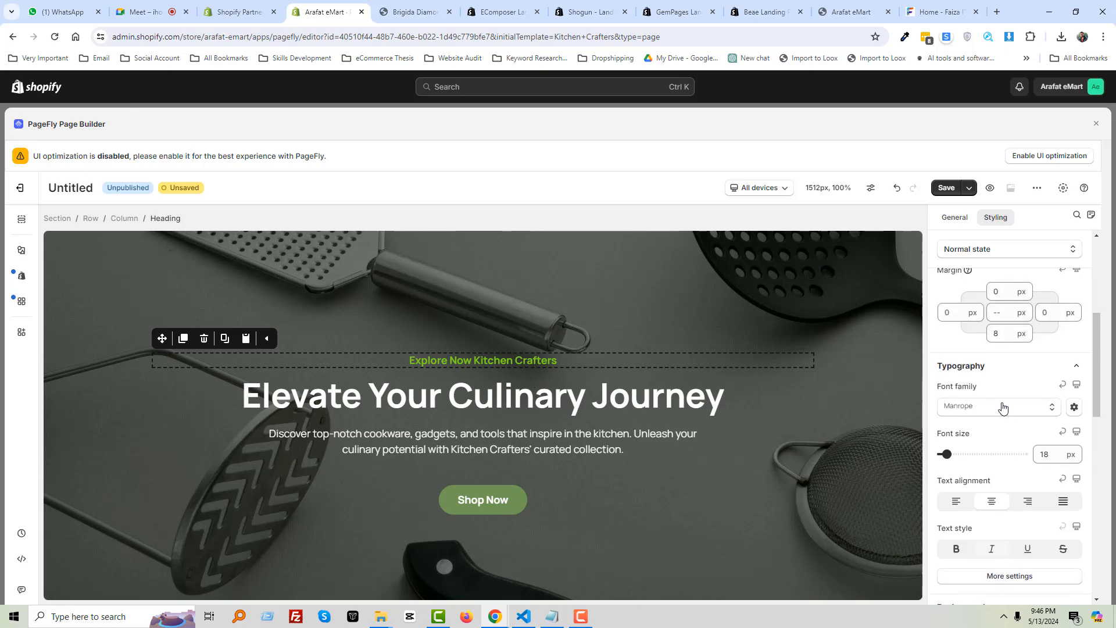
pyautogui.scroll(5, 998, 405)
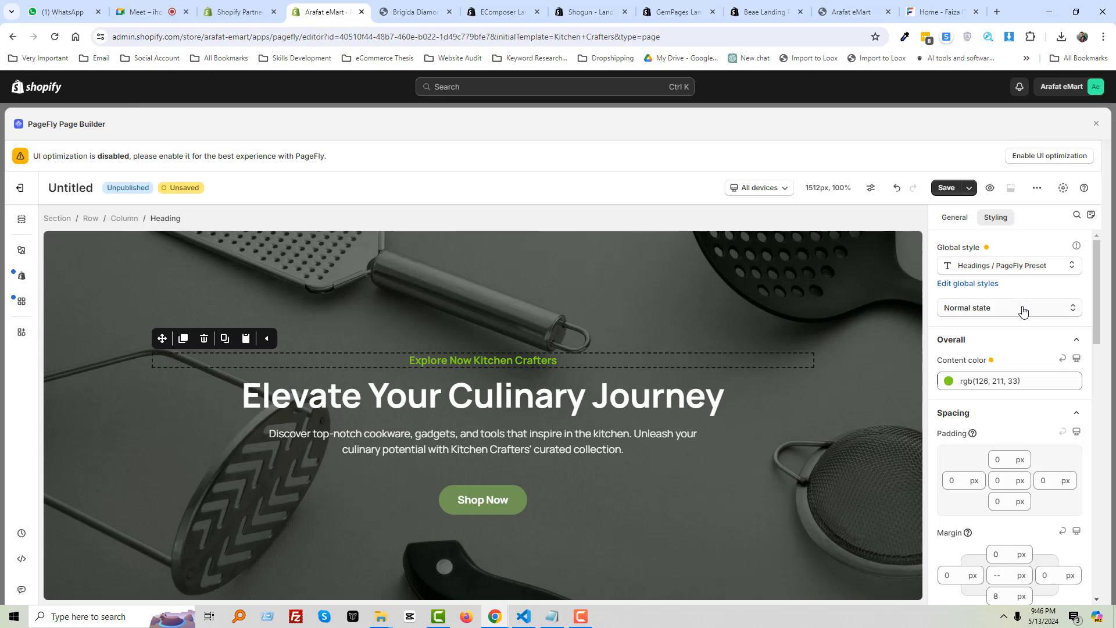
# Inspect the hero section, its Elevate Your Culinary Journey heading and the Shop Now button
pyautogui.click(522, 295)
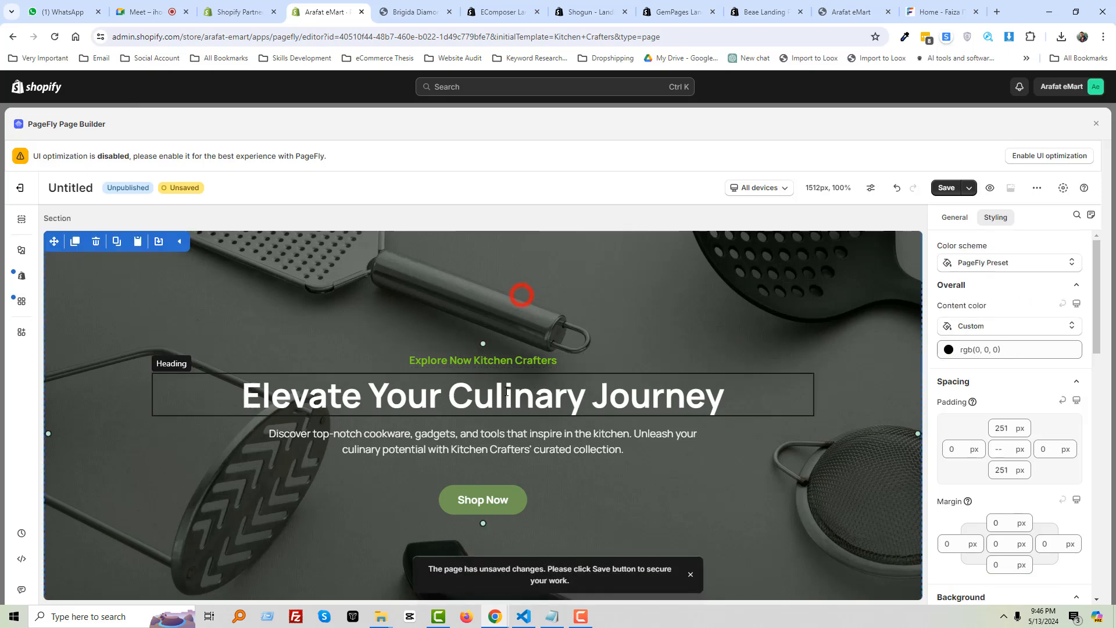
pyautogui.click(500, 399)
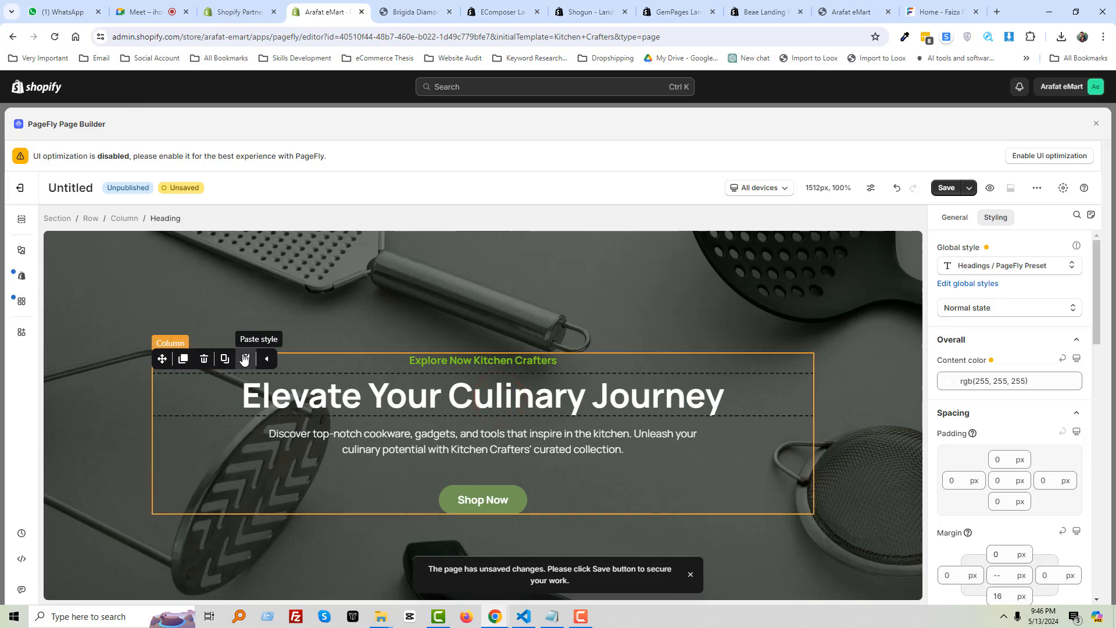
pyautogui.click(135, 404)
pyautogui.scroll(-1, 465, 403)
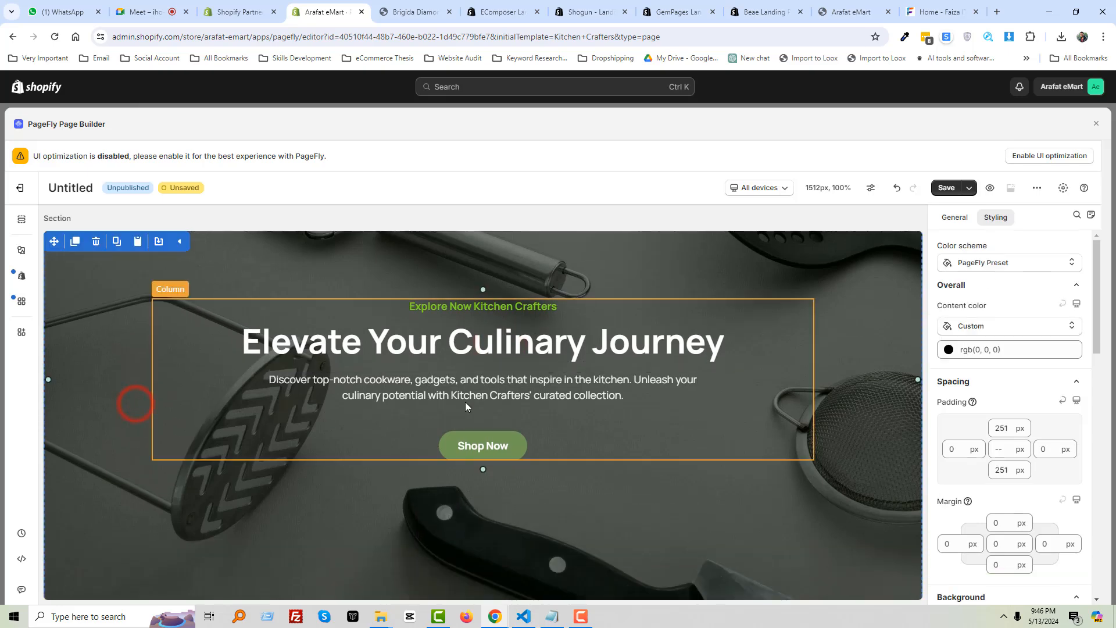
pyautogui.scroll(-2, 465, 402)
pyautogui.click(509, 331)
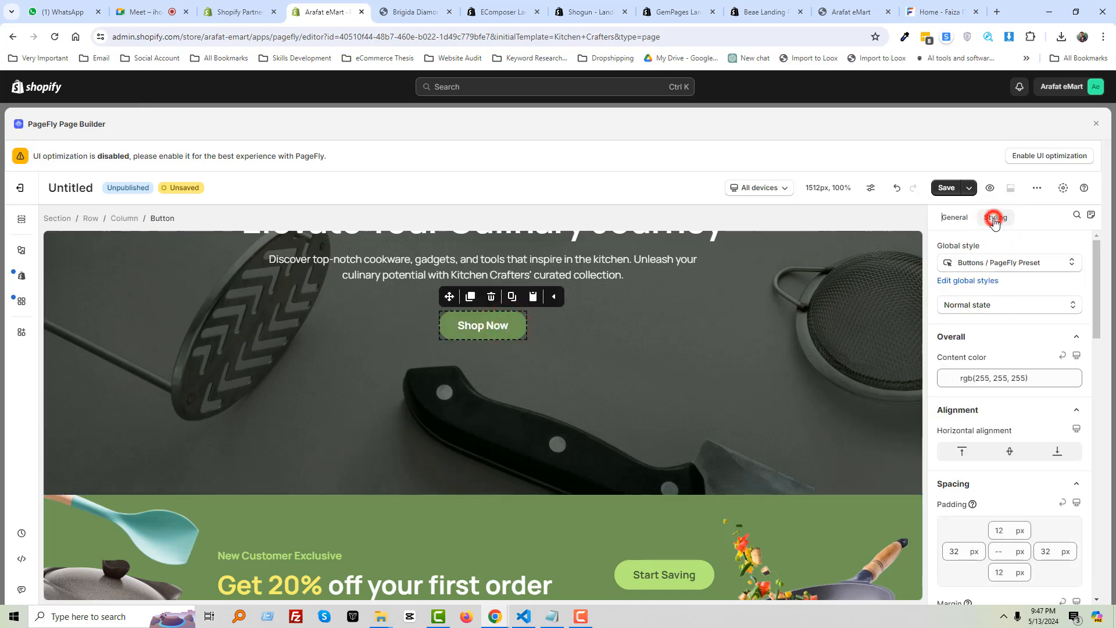
# Scroll down to the testimonials block, advancing the kitchen photo slideshow along the way
pyautogui.scroll(-3, 1009, 325)
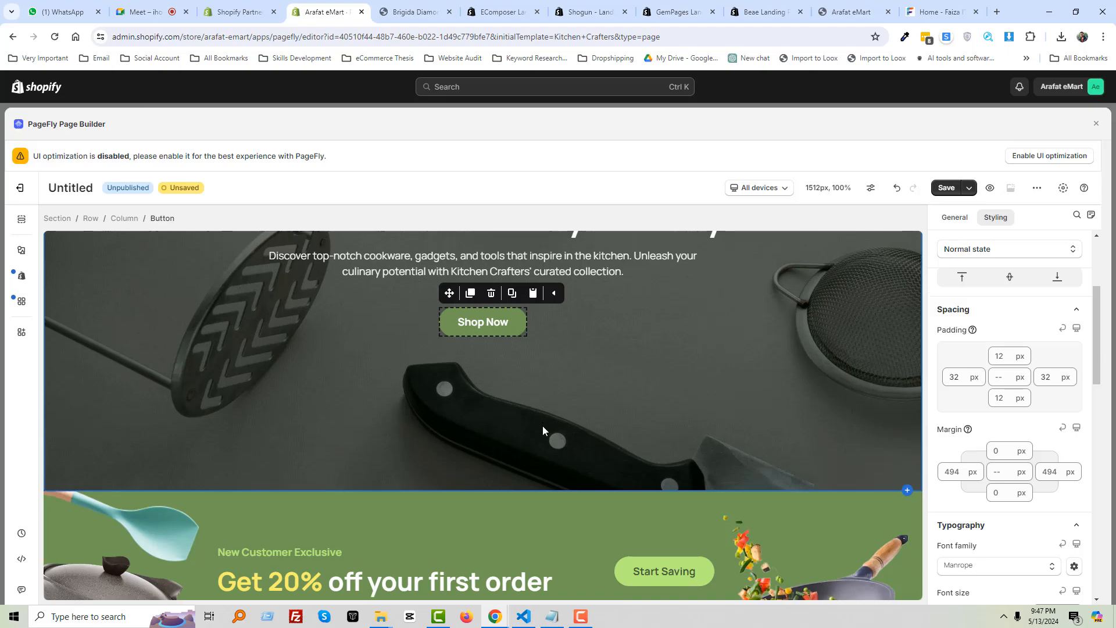
pyautogui.scroll(-5, 543, 430)
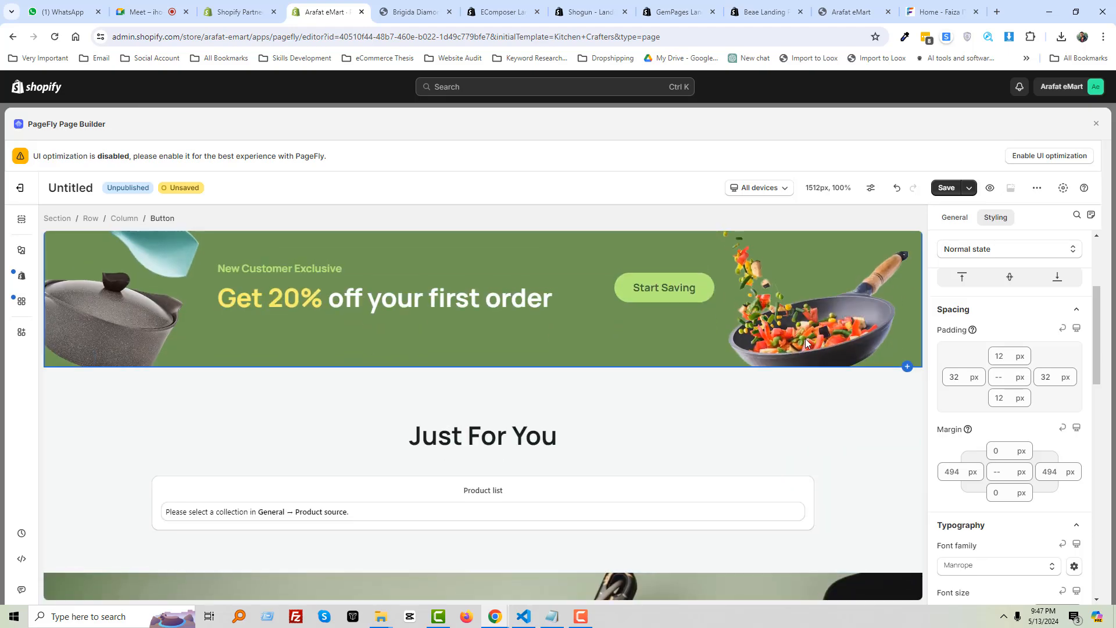
pyautogui.scroll(1, 622, 372)
pyautogui.scroll(-9, 565, 420)
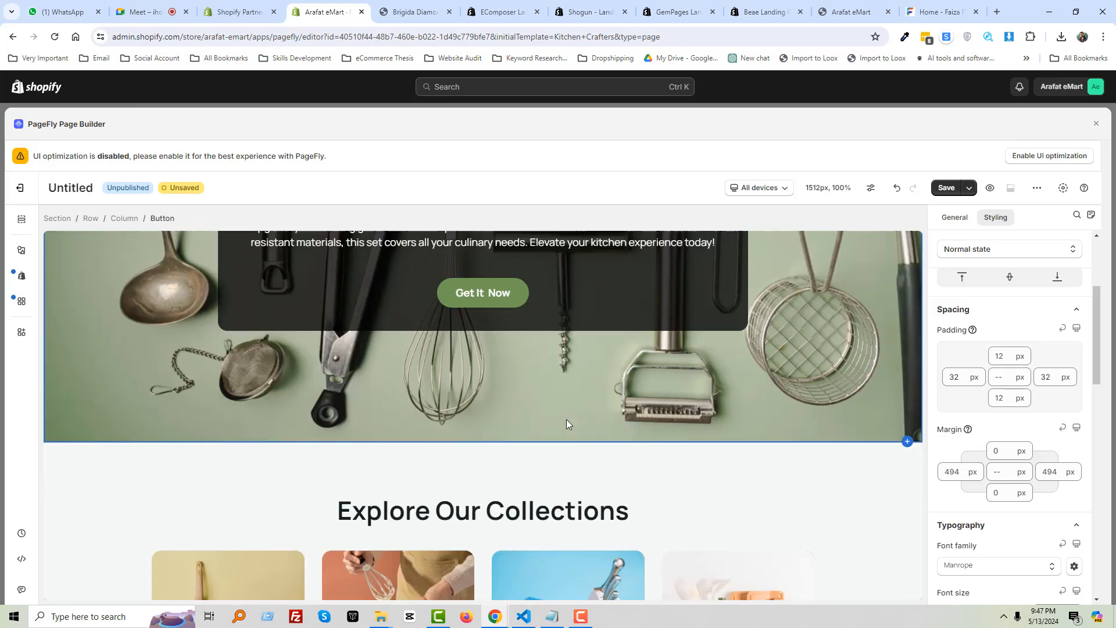
pyautogui.scroll(-20, 567, 420)
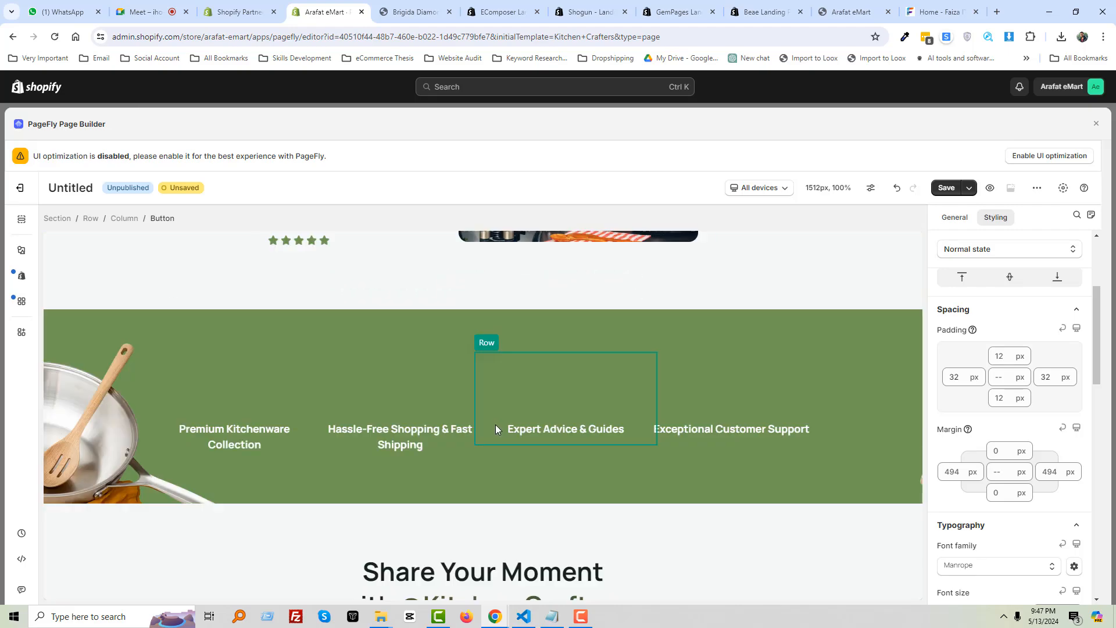
pyautogui.scroll(-10, 496, 429)
pyautogui.scroll(8, 521, 416)
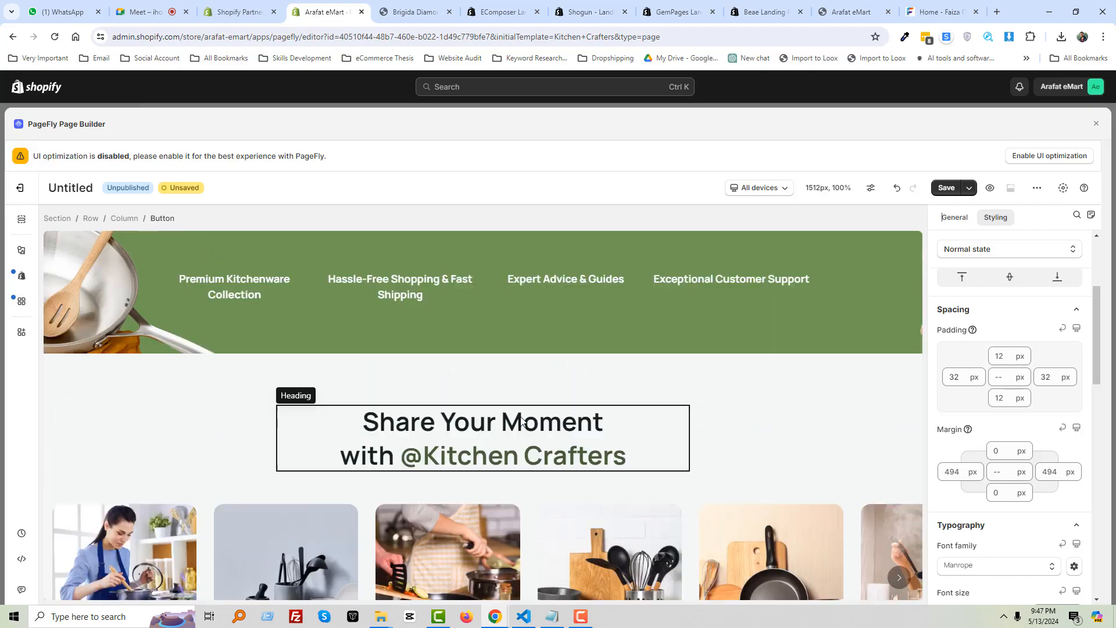
pyautogui.scroll(-4, 521, 420)
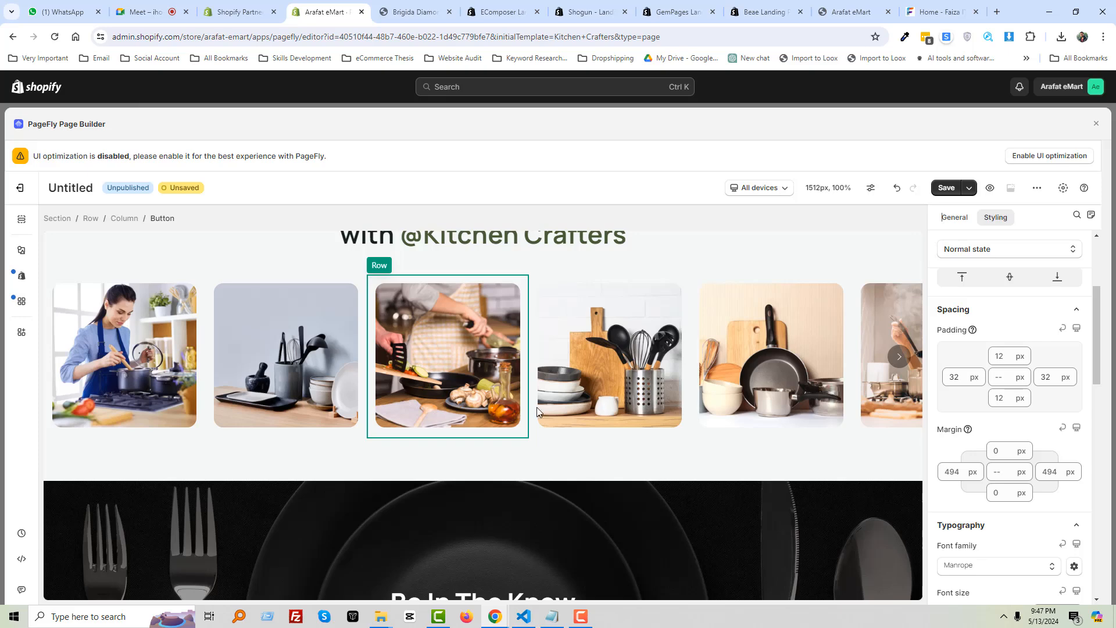
pyautogui.scroll(1, 544, 404)
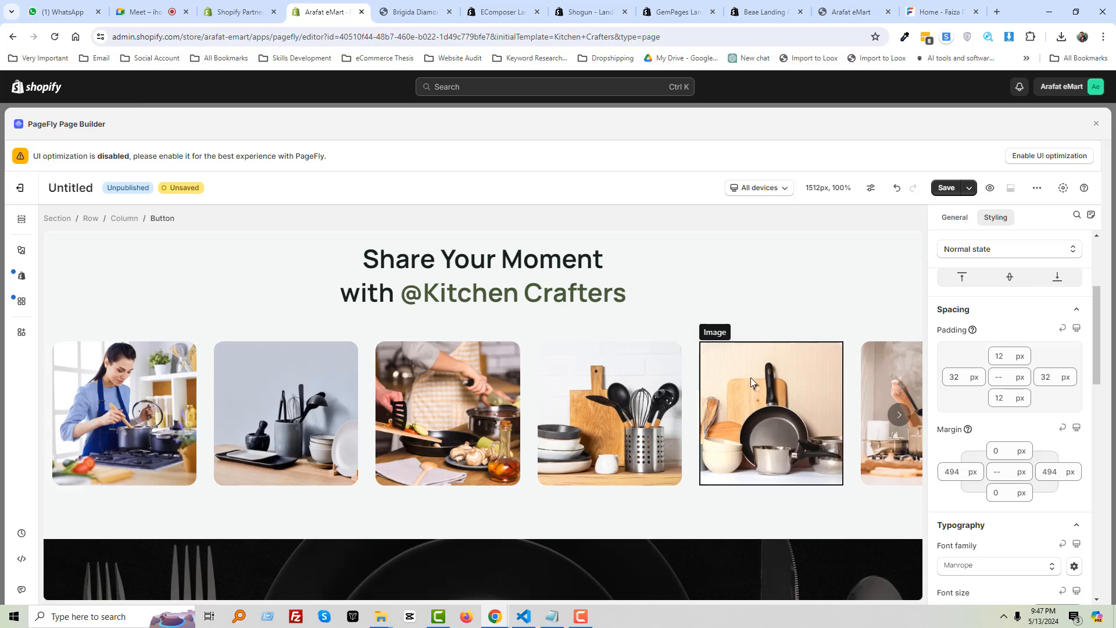
pyautogui.scroll(2, 486, 379)
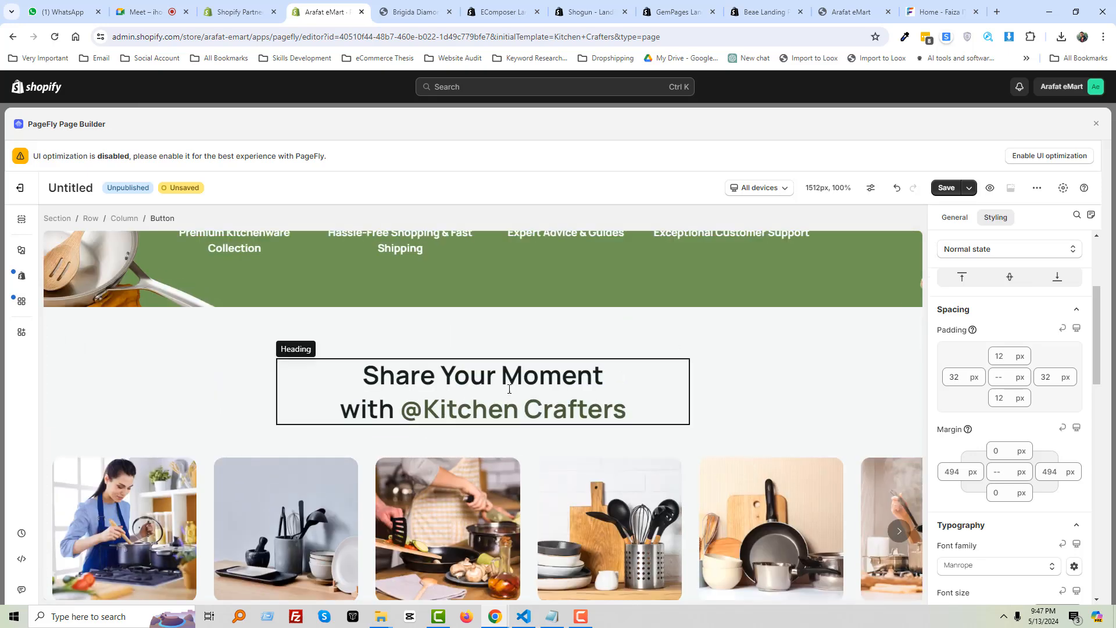
pyautogui.scroll(-2, 285, 465)
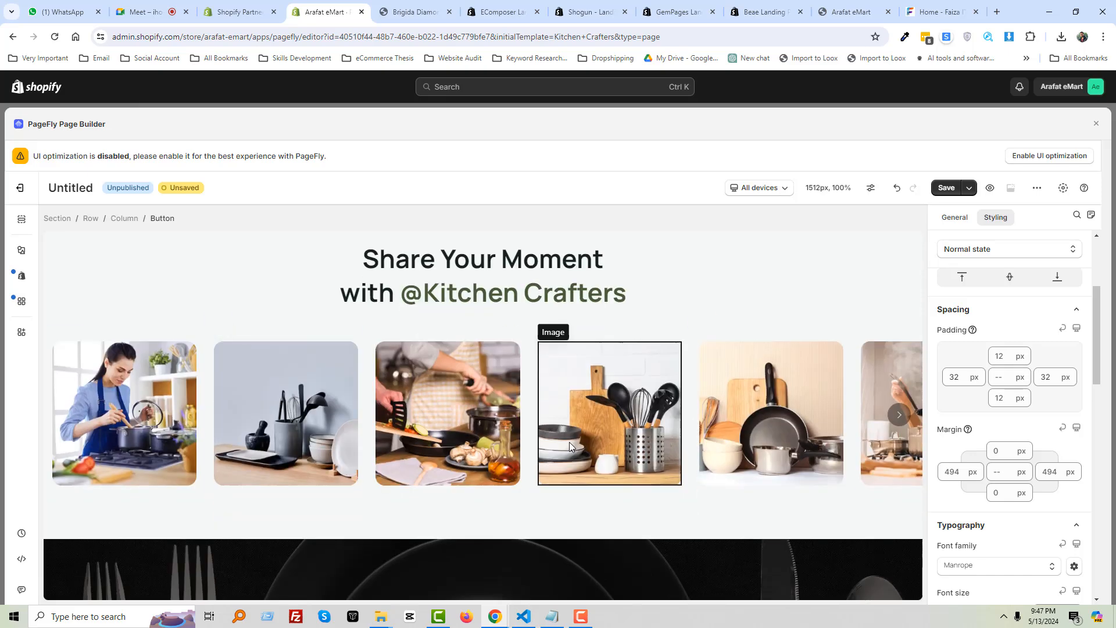
pyautogui.click(896, 415)
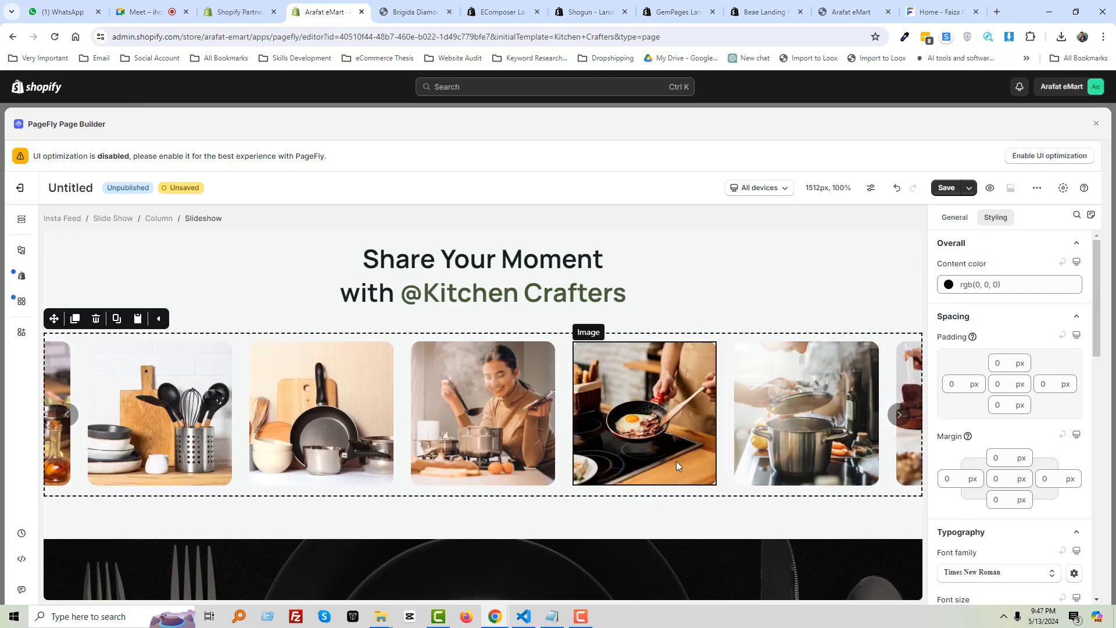
pyautogui.scroll(5, 619, 464)
pyautogui.scroll(3, 550, 463)
pyautogui.scroll(-9, 550, 463)
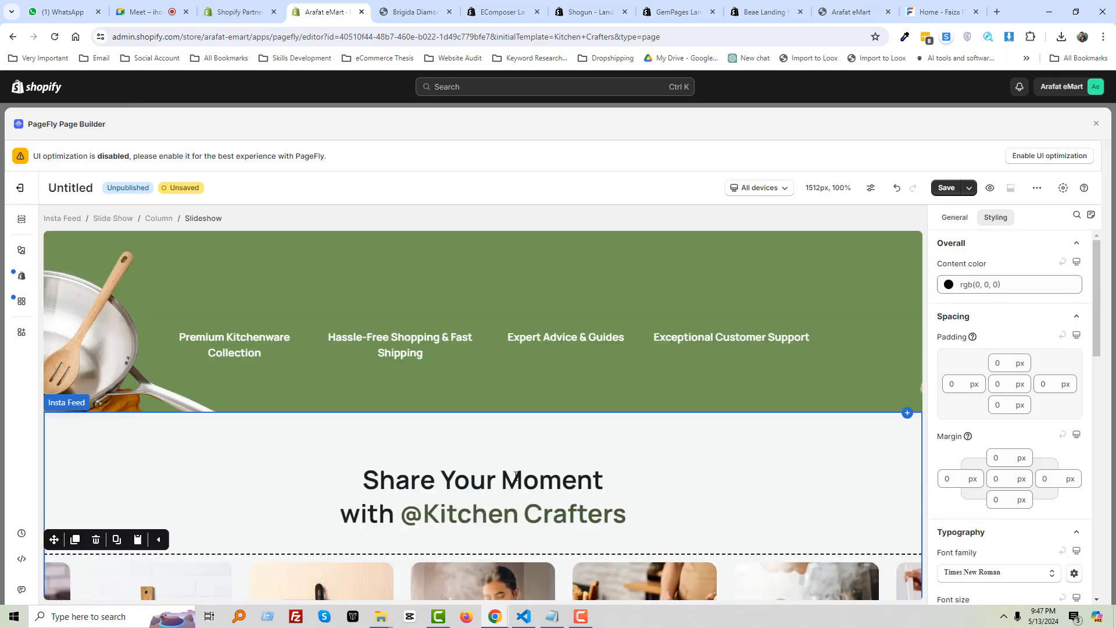
pyautogui.scroll(-2, 416, 516)
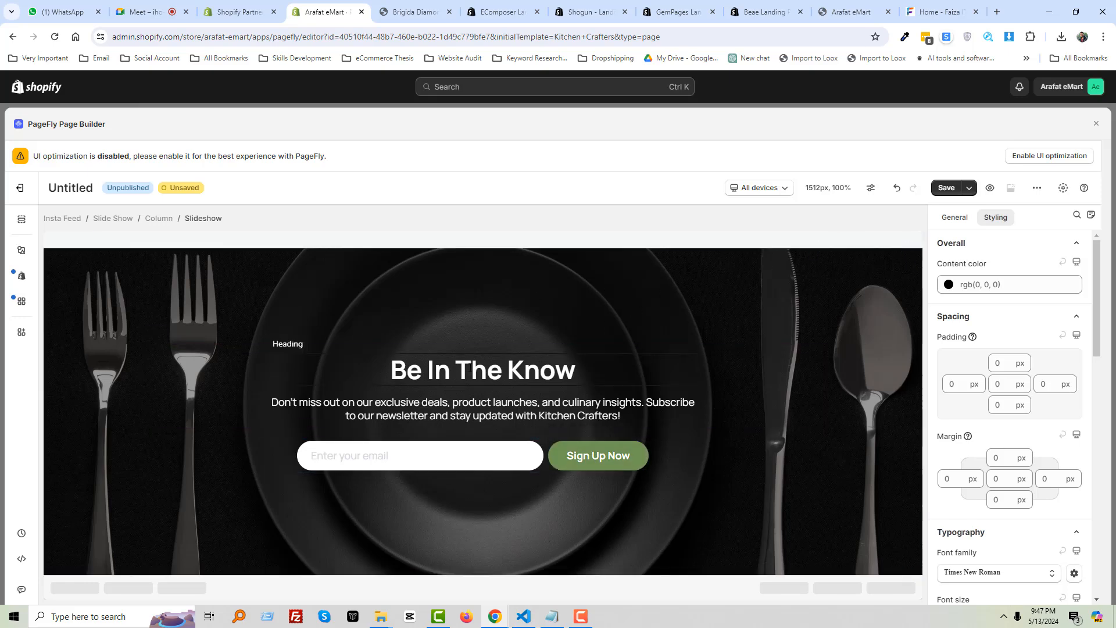
pyautogui.scroll(2, 506, 389)
pyautogui.scroll(2, 520, 398)
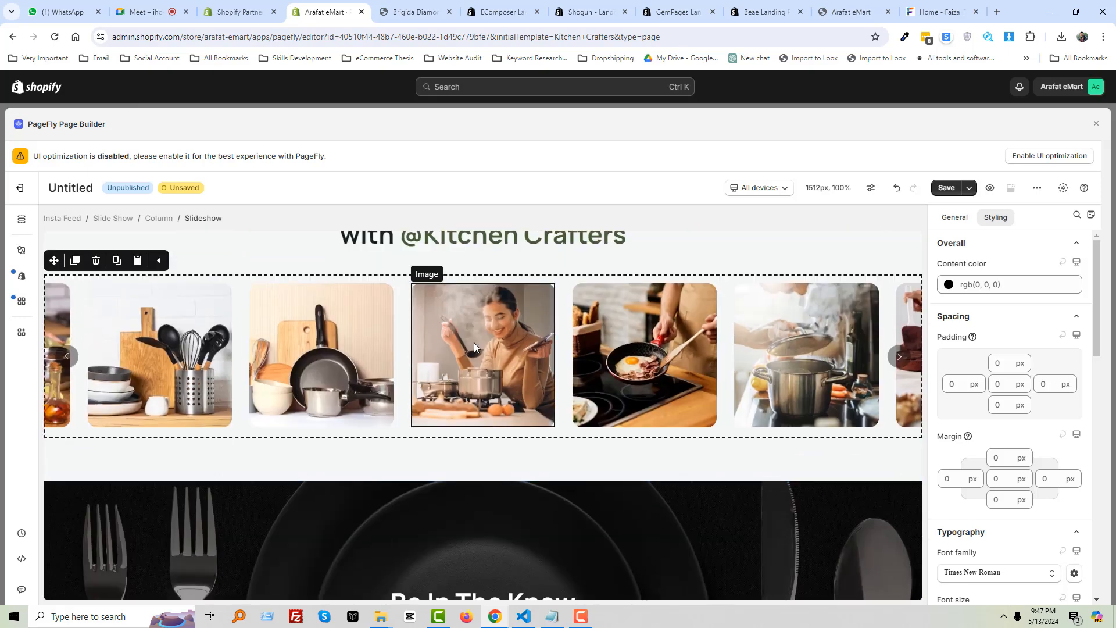
pyautogui.scroll(-2, 515, 401)
pyautogui.scroll(-3, 515, 401)
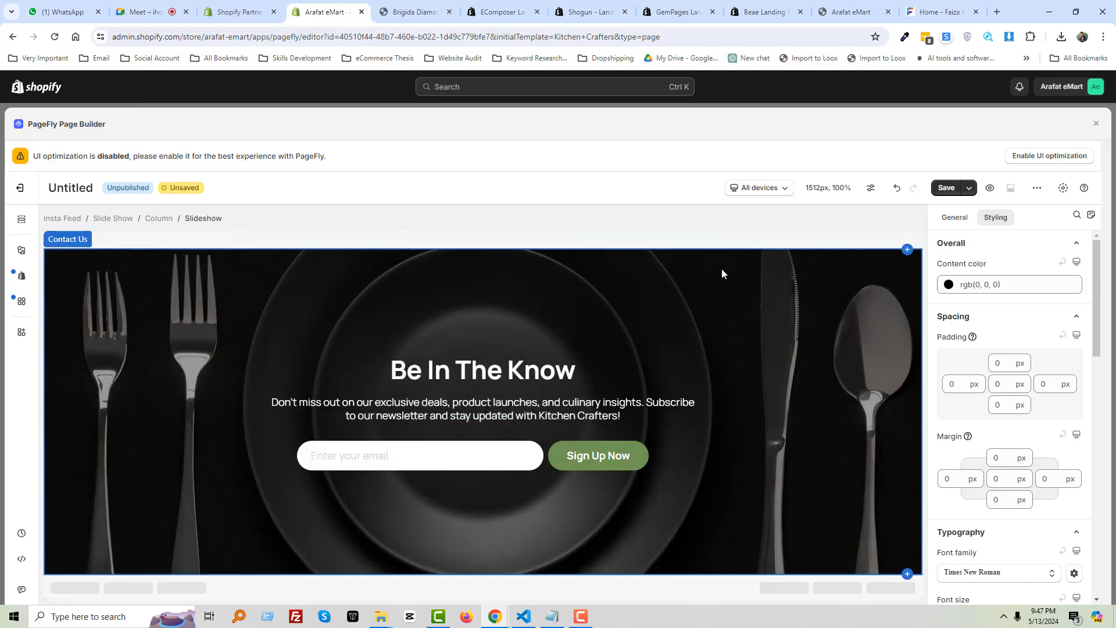
pyautogui.scroll(6, 691, 293)
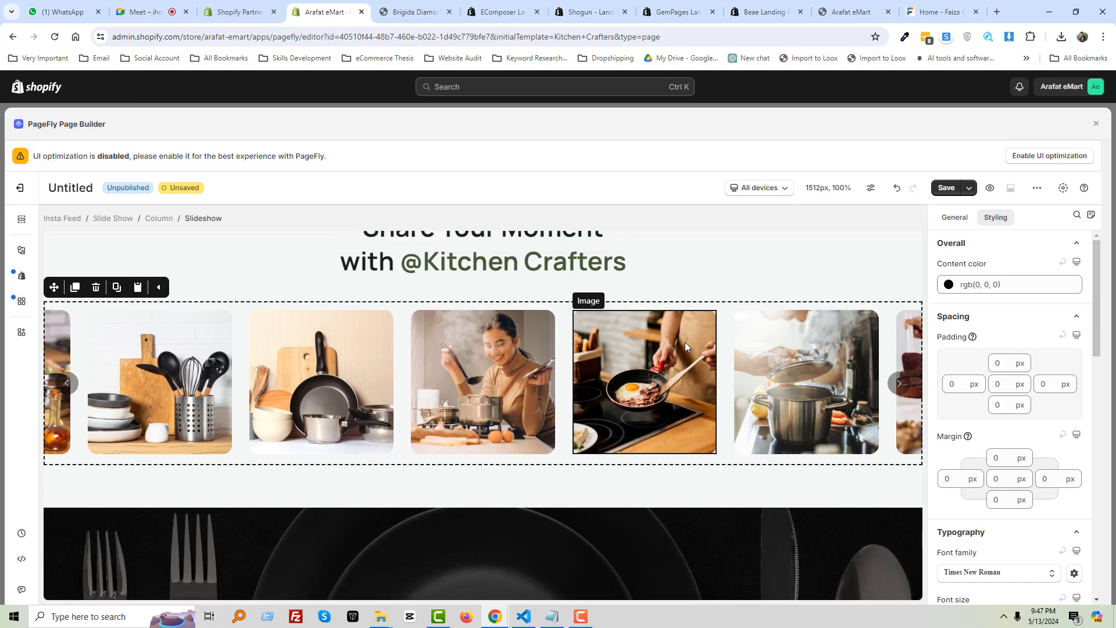
pyautogui.scroll(3, 601, 359)
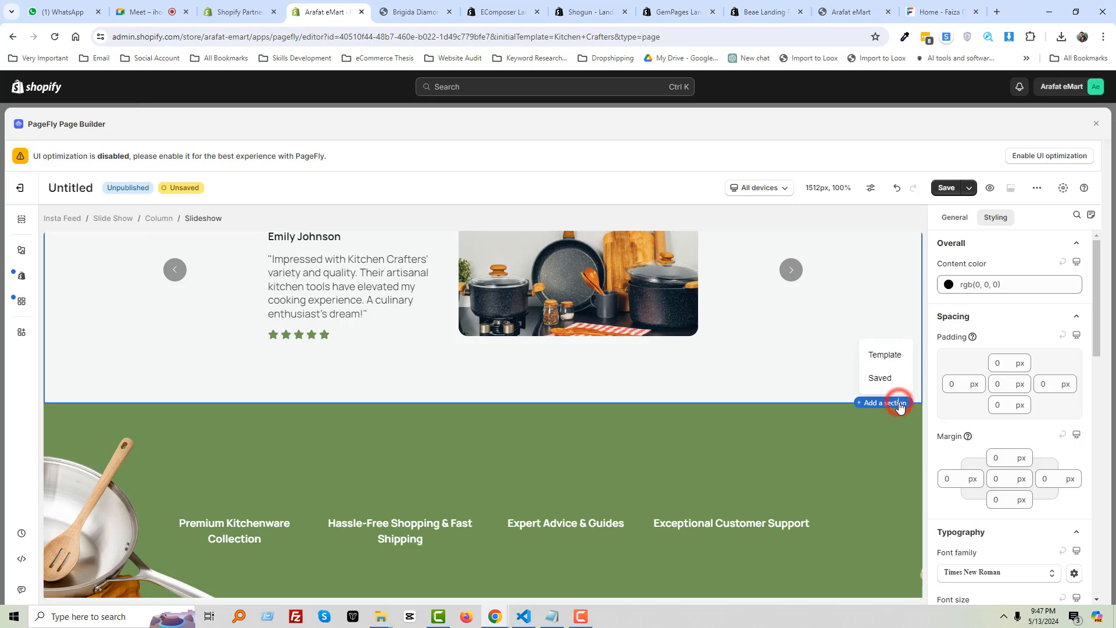
# Insert the Last Chance 'Buy 1 get 1 free' countdown template from the section template gallery
pyautogui.click(888, 356)
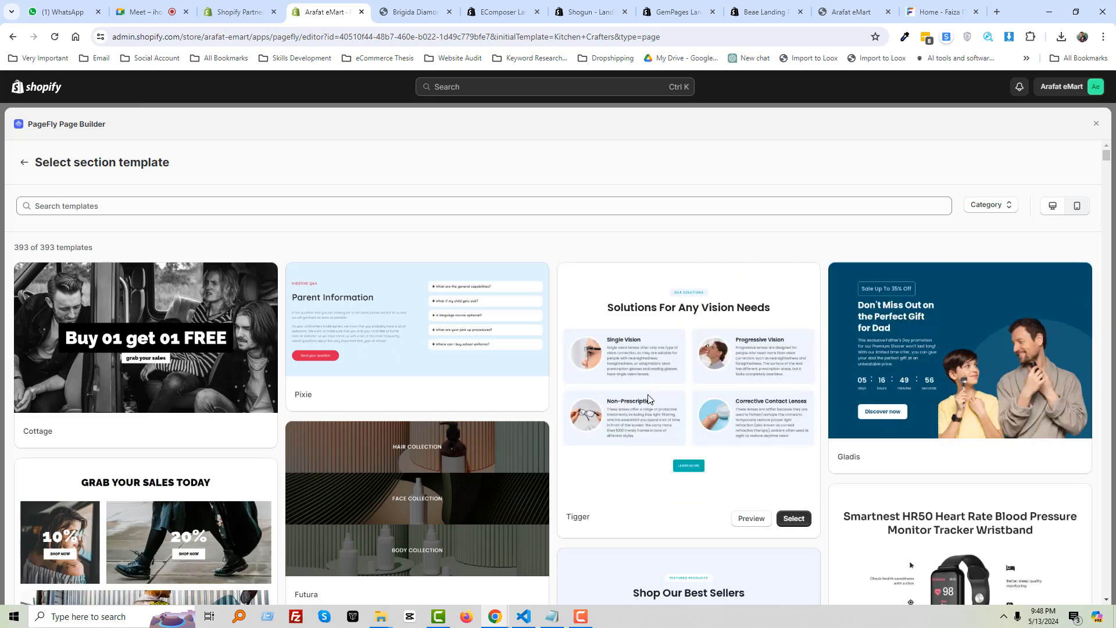
pyautogui.scroll(-5, 650, 399)
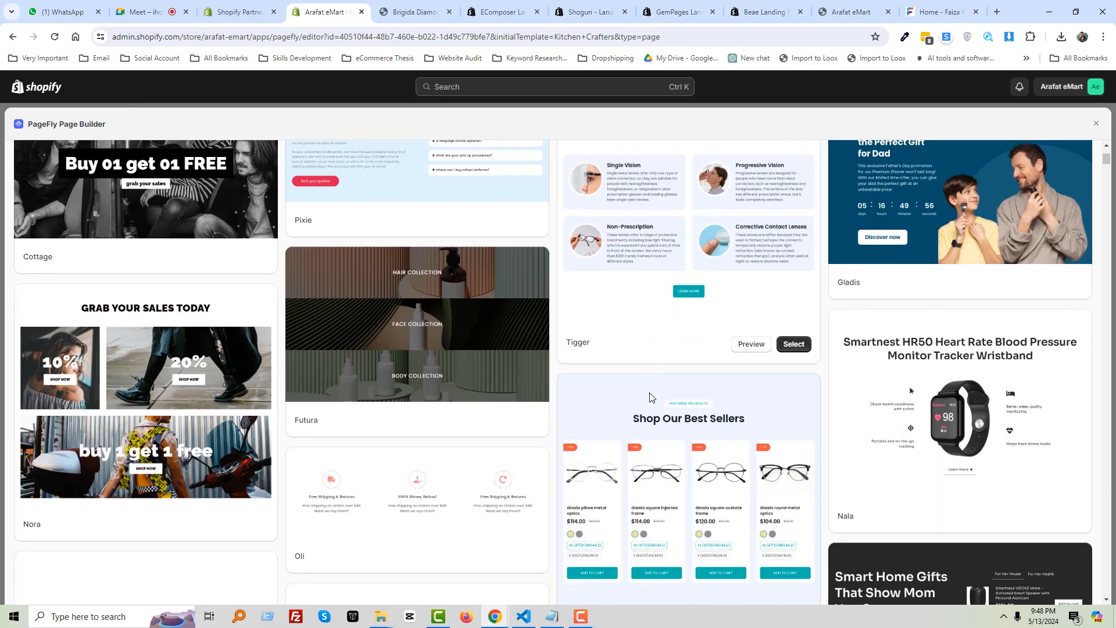
pyautogui.scroll(-6, 649, 399)
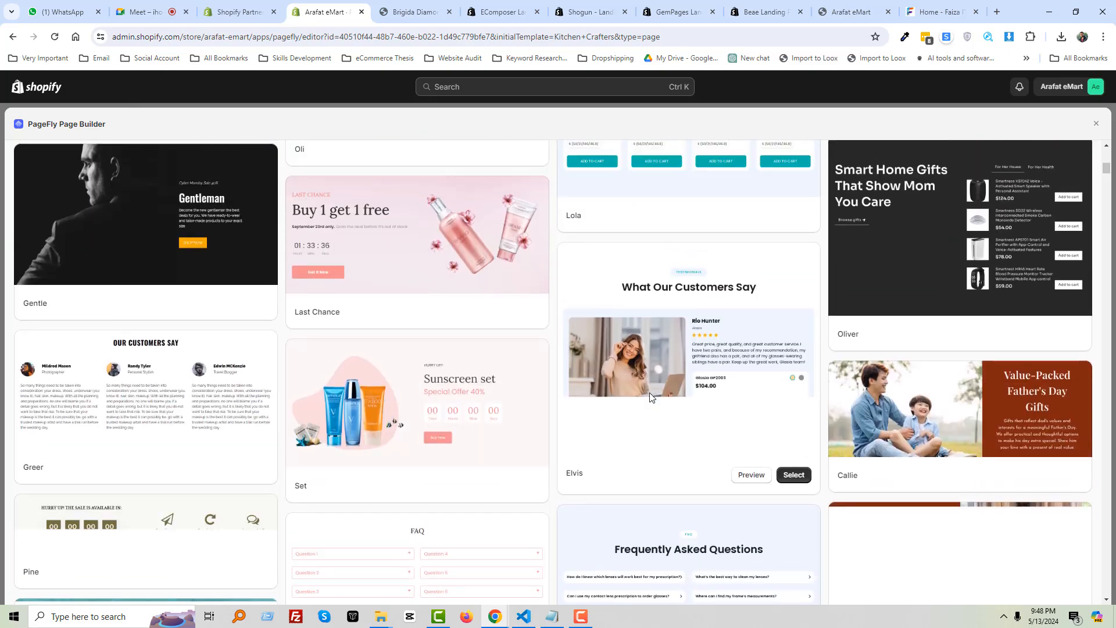
pyautogui.scroll(1, 652, 397)
pyautogui.scroll(3, 650, 397)
pyautogui.scroll(3, 650, 393)
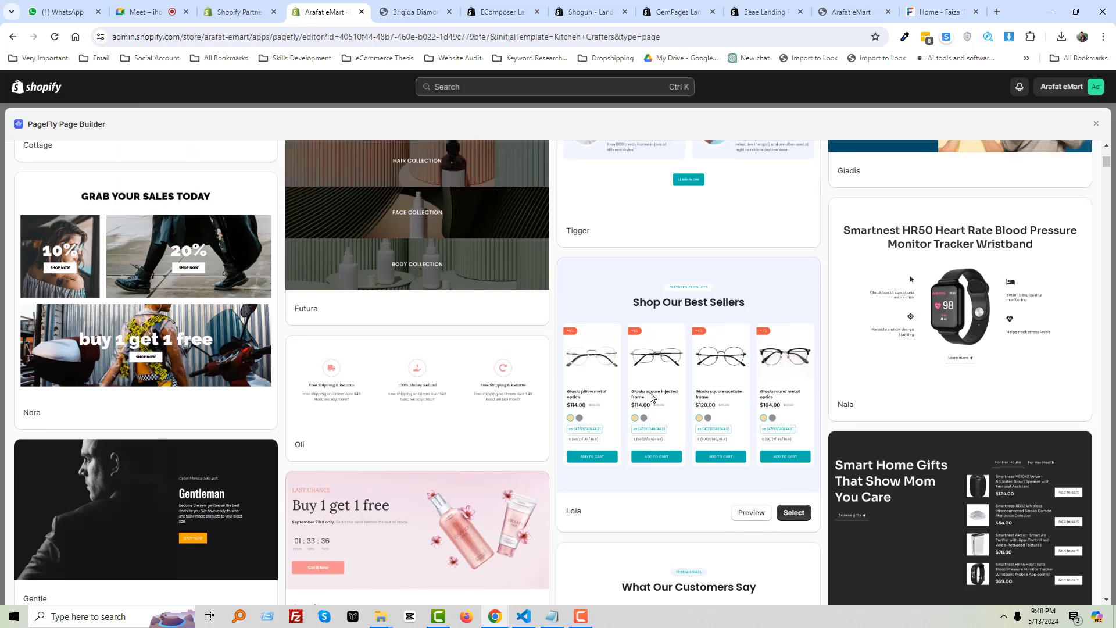
pyautogui.scroll(-3, 653, 393)
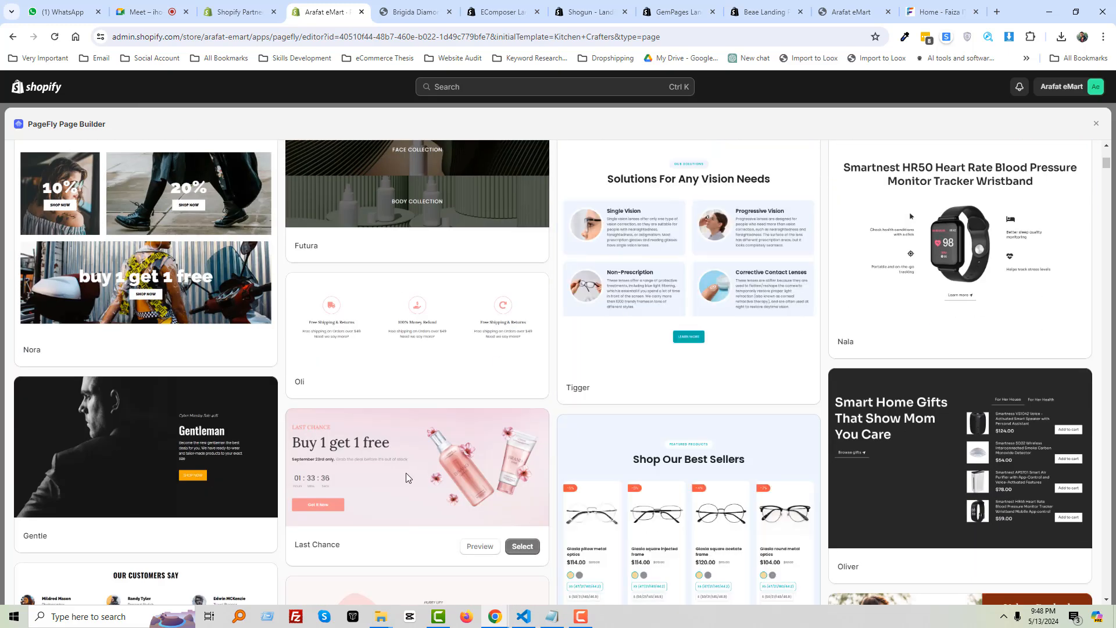
pyautogui.scroll(-1, 406, 473)
pyautogui.scroll(-1, 438, 417)
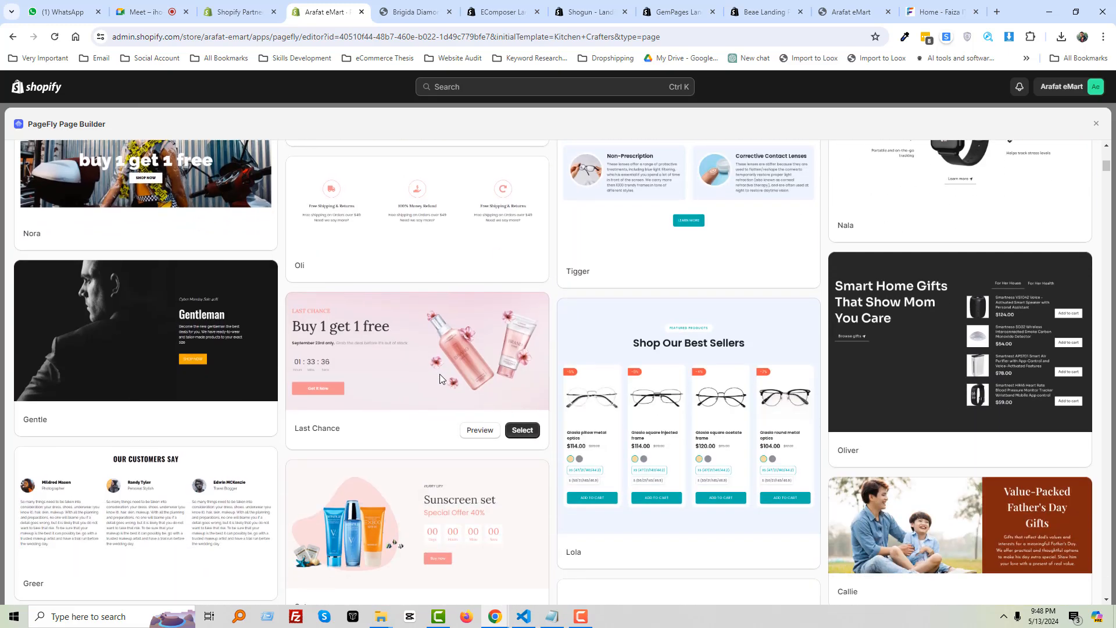
pyautogui.click(522, 431)
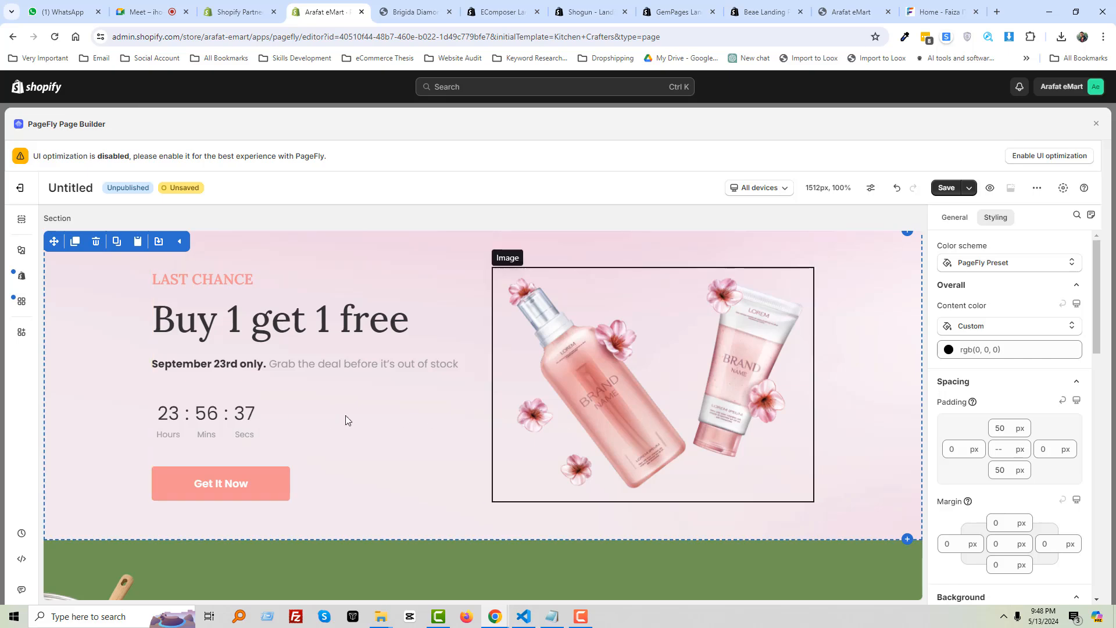
# Review the Last Chance section's styling settings and open its Content color choices
pyautogui.scroll(-2, 452, 416)
pyautogui.scroll(2, 603, 416)
pyautogui.scroll(2, 634, 417)
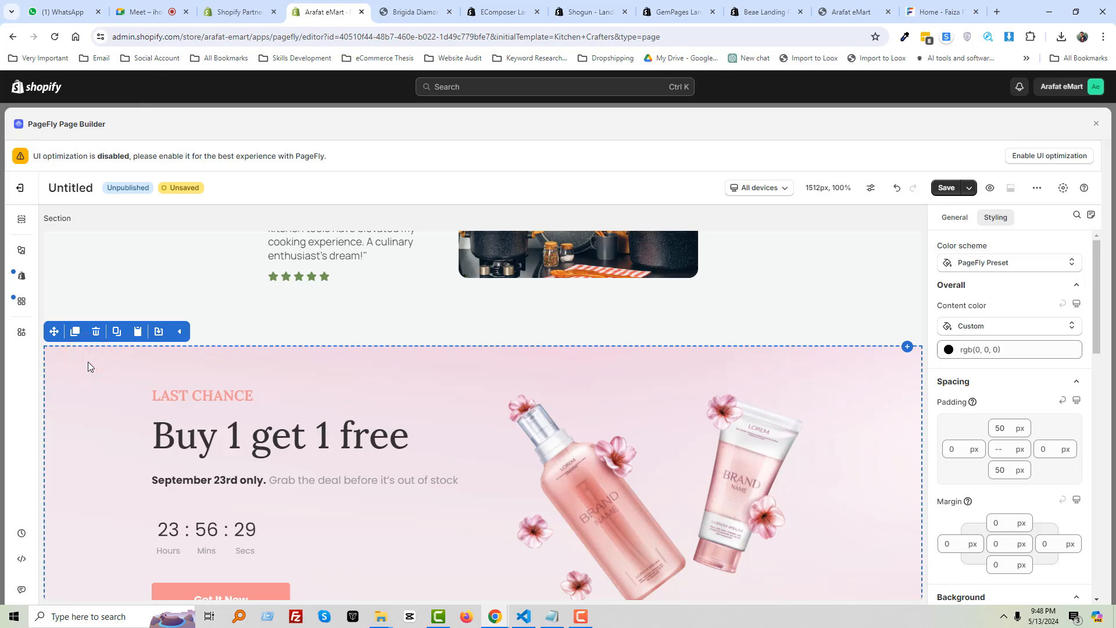
pyautogui.scroll(-1, 89, 366)
pyautogui.scroll(1, 89, 367)
pyautogui.click(993, 326)
# Set the content colour to Scheme / Background, then try a stronger red custom colour
pyautogui.click(974, 352)
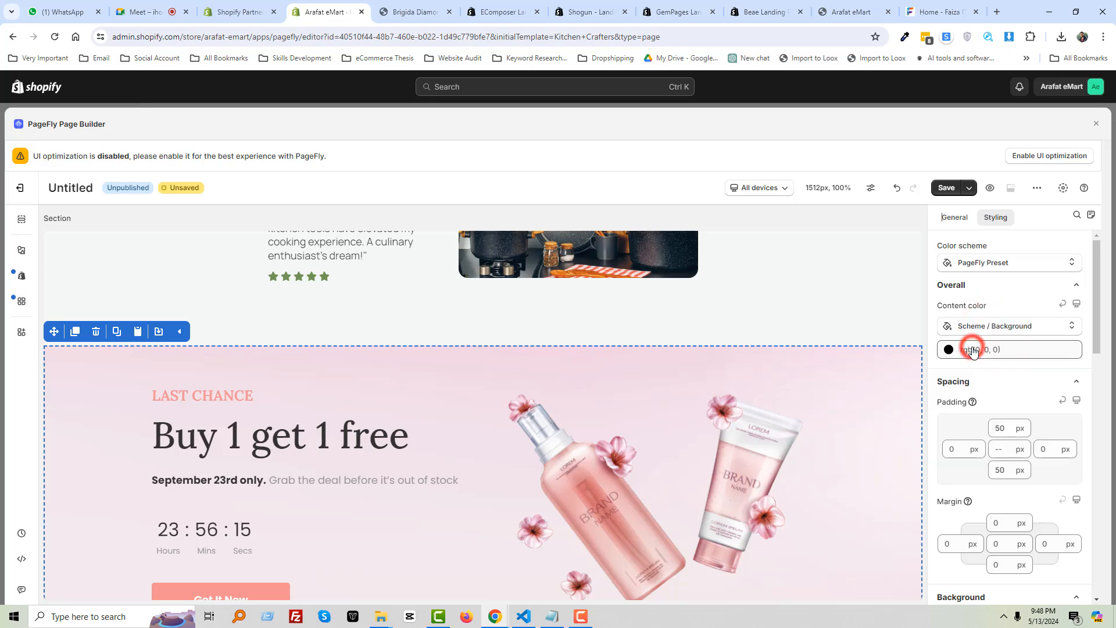
pyautogui.click(949, 350)
pyautogui.click(1016, 399)
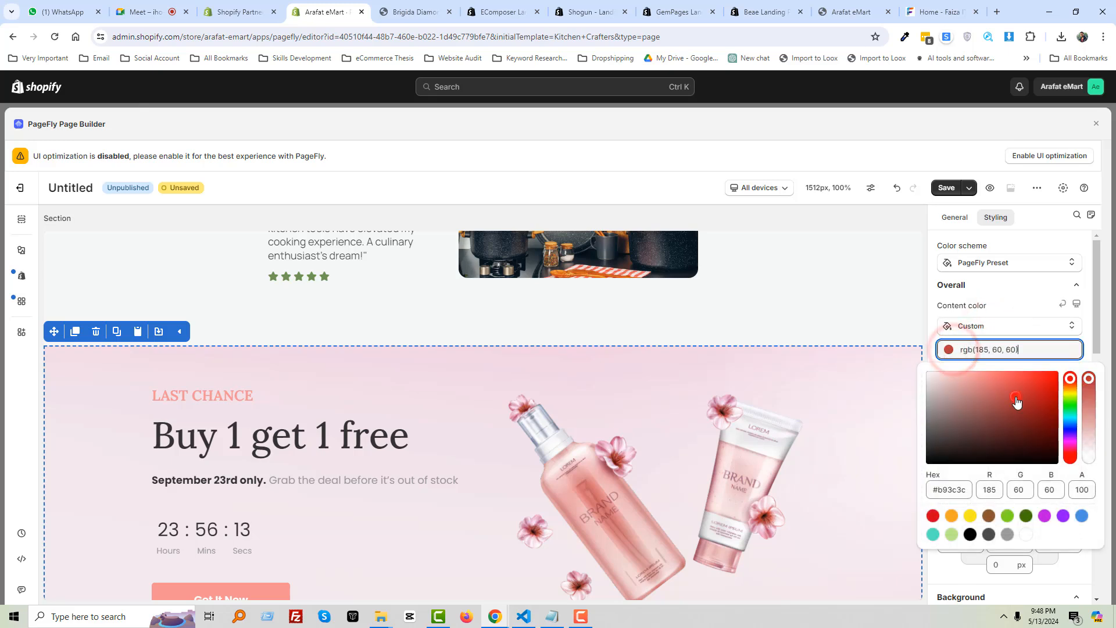
pyautogui.moveTo(1017, 401); pyautogui.dragTo(1041, 399)
pyautogui.click(1015, 292)
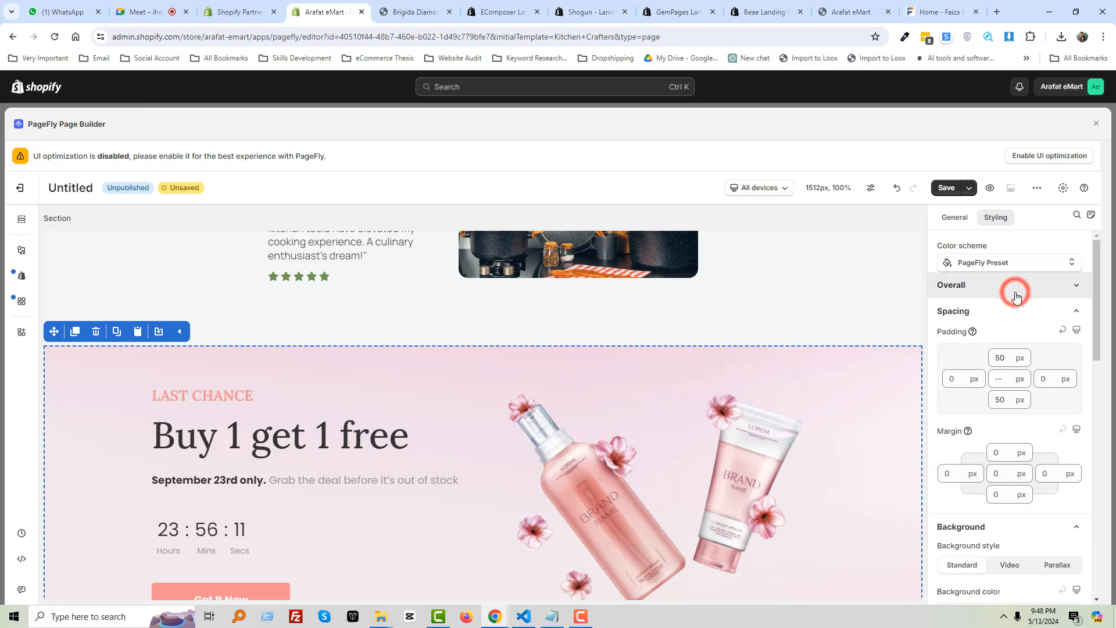
pyautogui.click(1015, 292)
# Apply Color scheme Scheme 1 and clear the section's pink background image
pyautogui.click(996, 263)
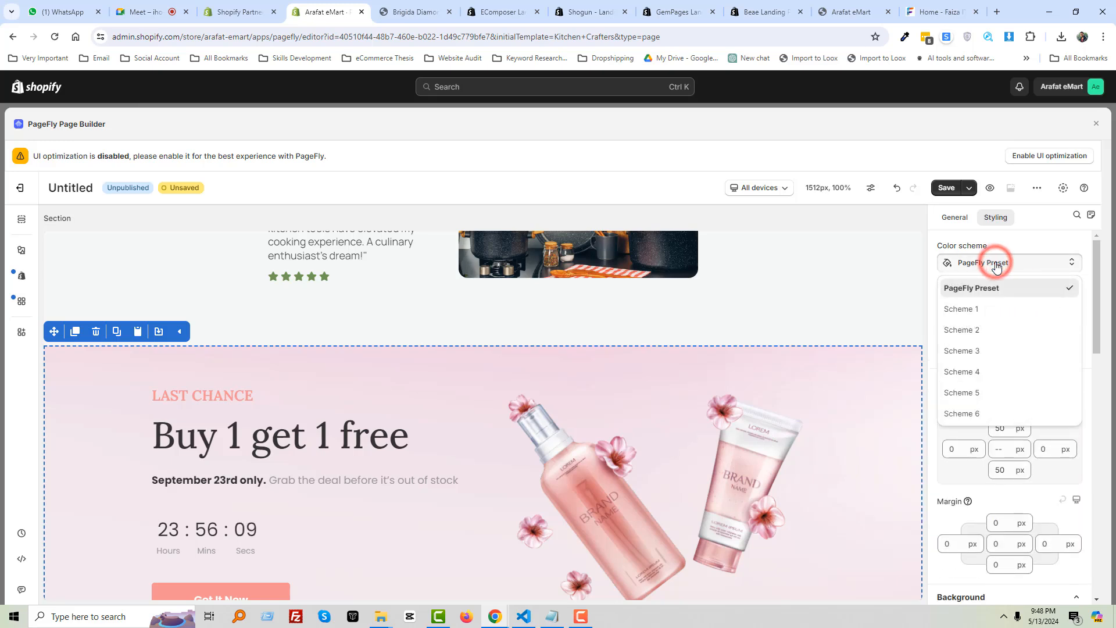
pyautogui.click(975, 312)
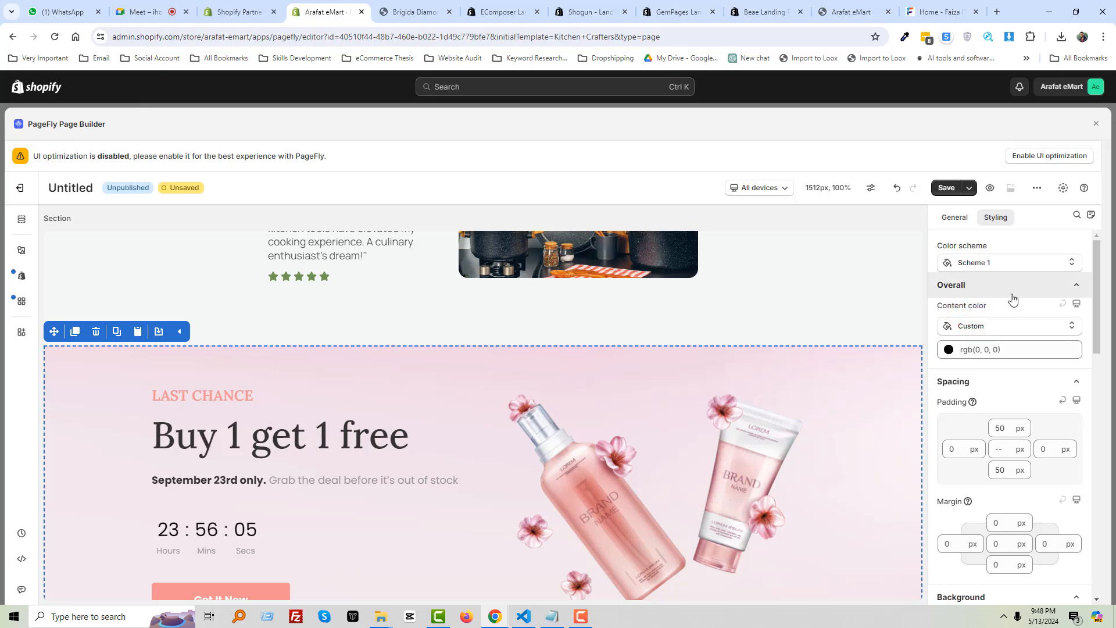
pyautogui.scroll(-4, 1017, 351)
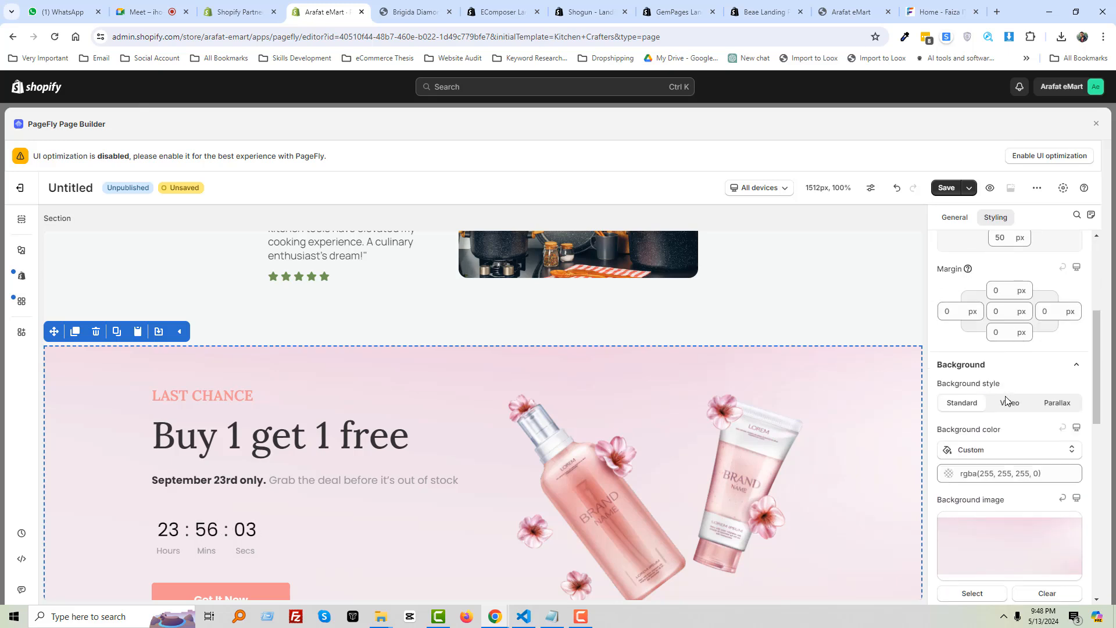
pyautogui.scroll(-2, 1008, 426)
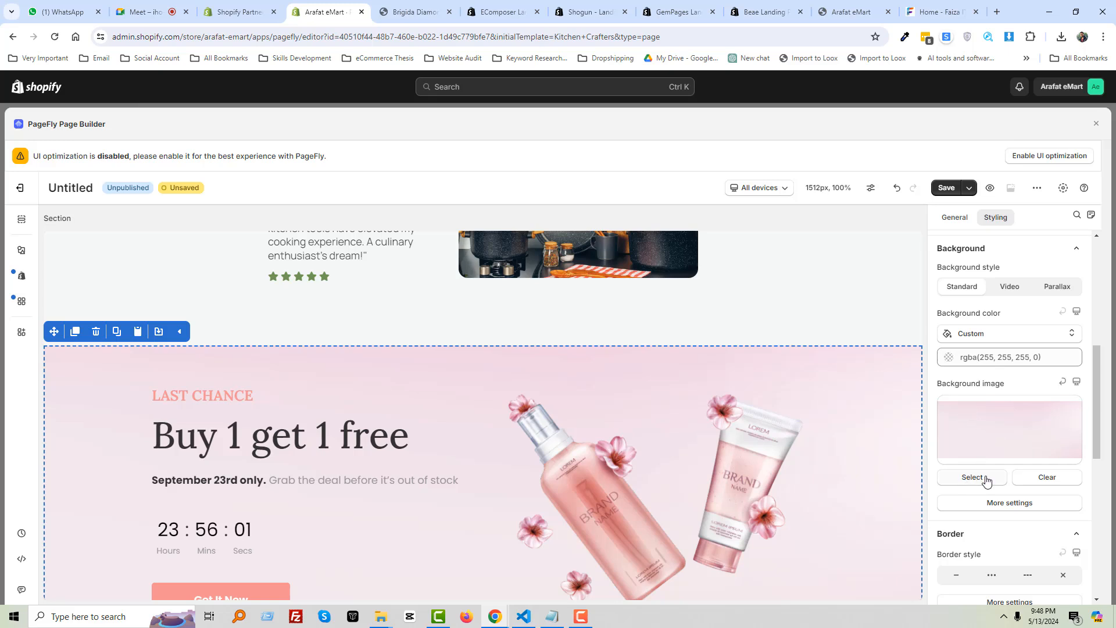
pyautogui.click(1033, 478)
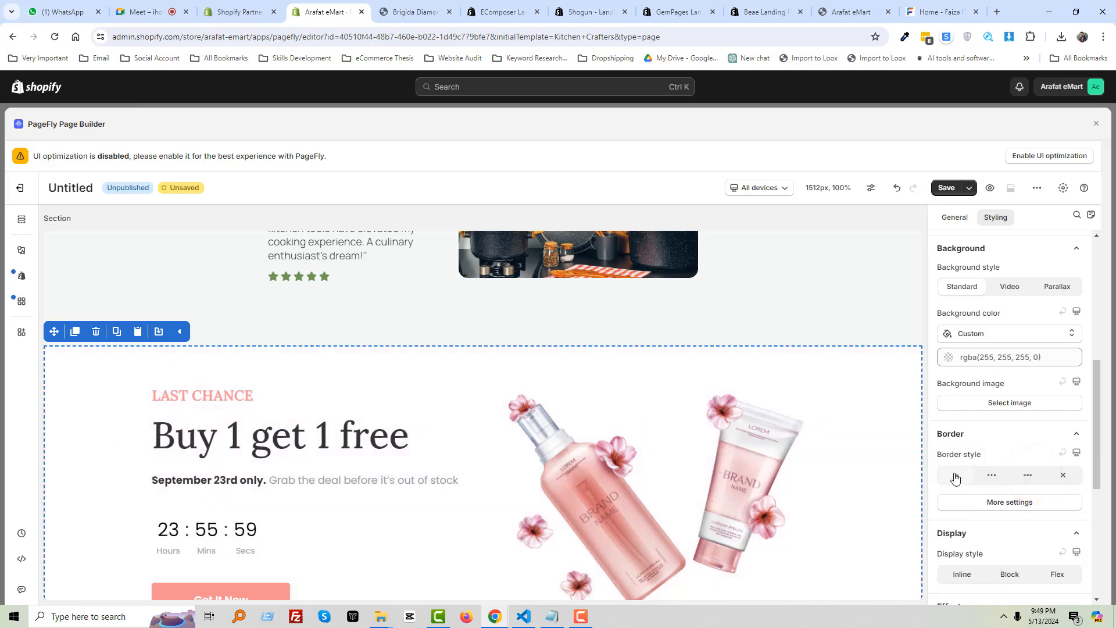
pyautogui.click(999, 403)
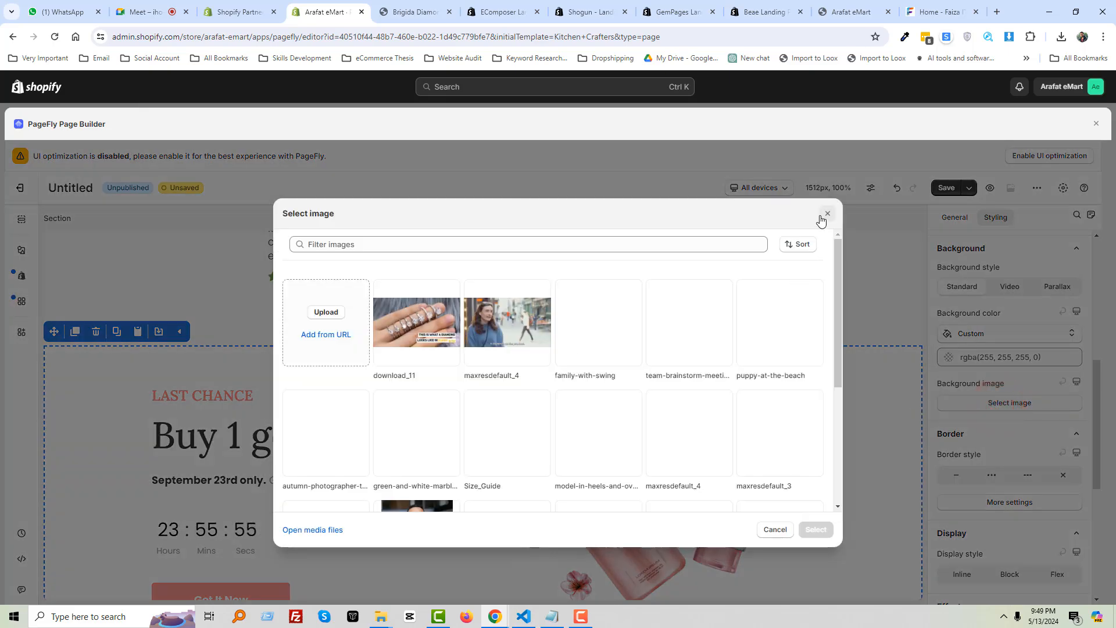
pyautogui.click(820, 216)
# Make the section background the grey Scheme / Button background, rgb(145, 157, 169)
pyautogui.click(948, 356)
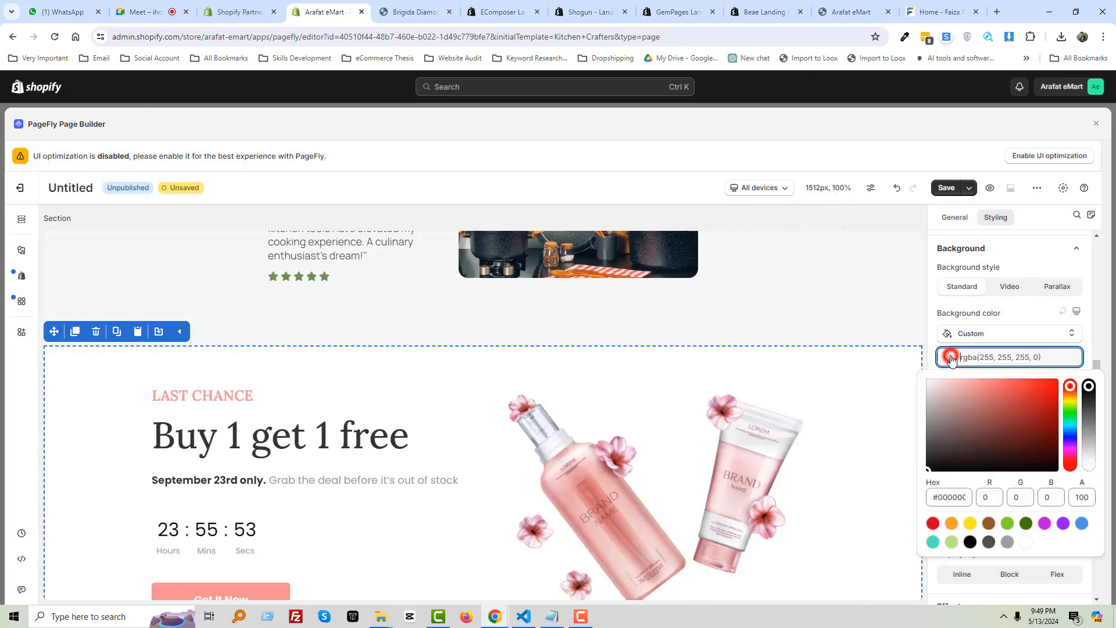
pyautogui.click(1040, 399)
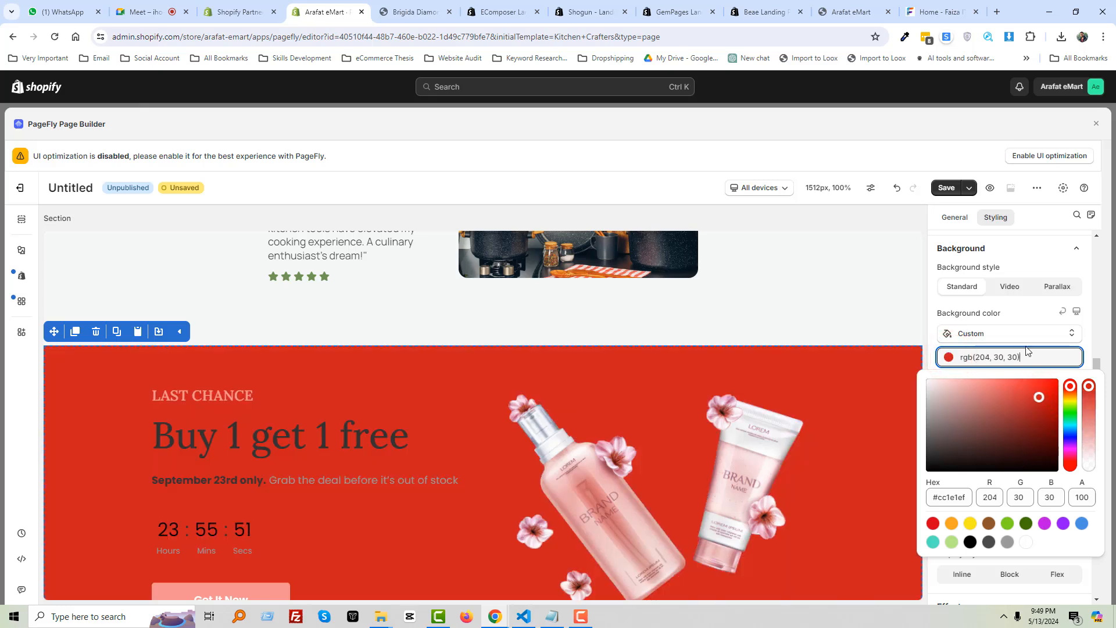
pyautogui.click(1015, 308)
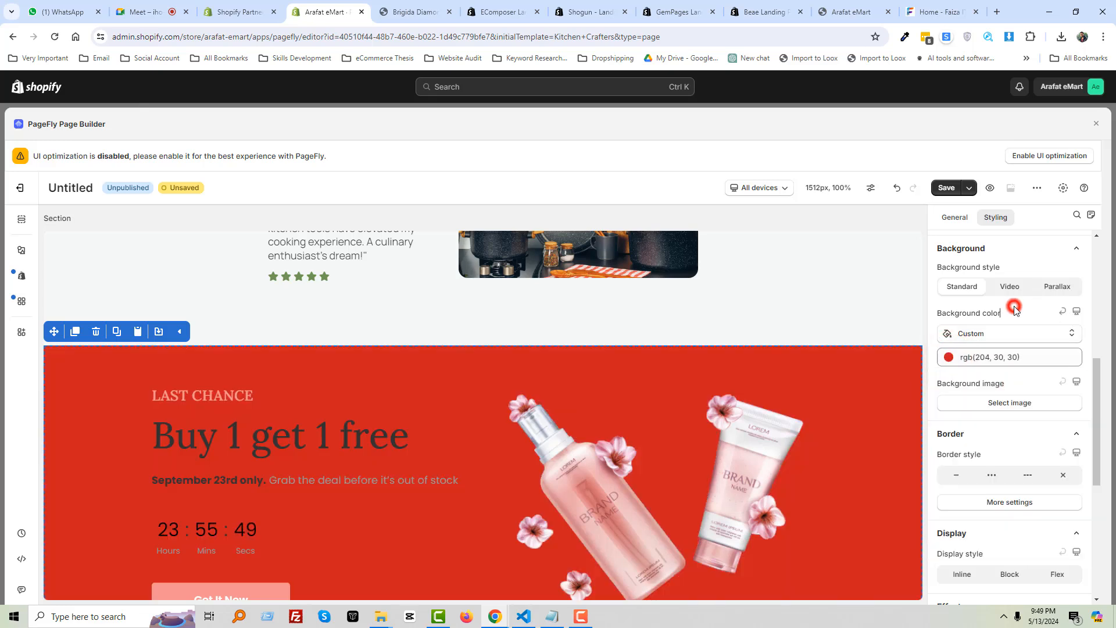
pyautogui.click(977, 335)
pyautogui.click(1012, 404)
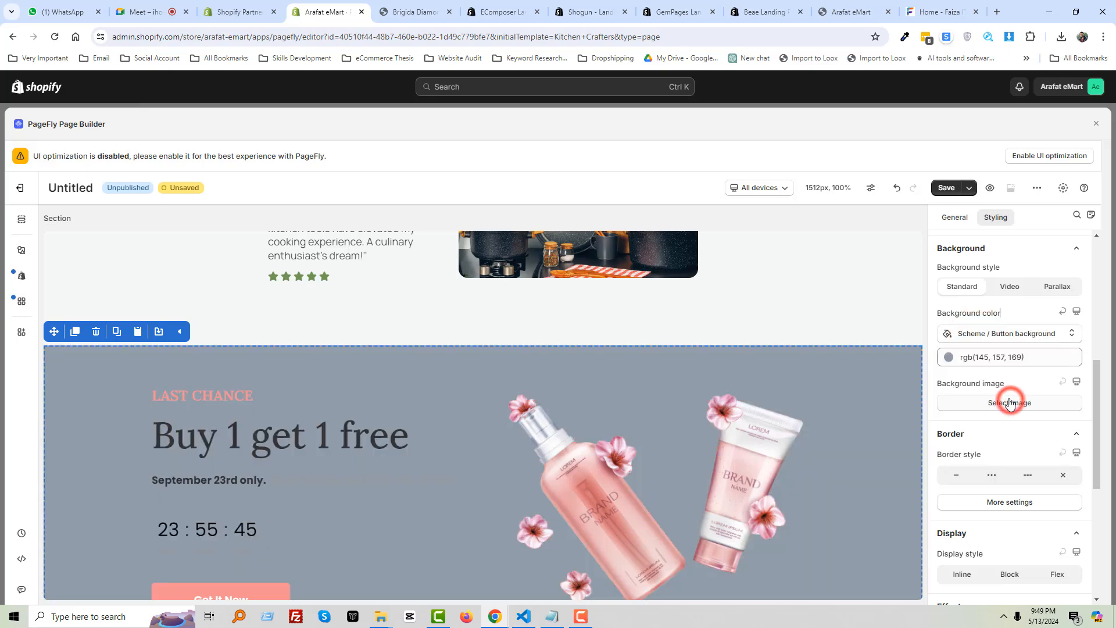
pyautogui.scroll(-5, 603, 430)
pyautogui.scroll(8, 520, 419)
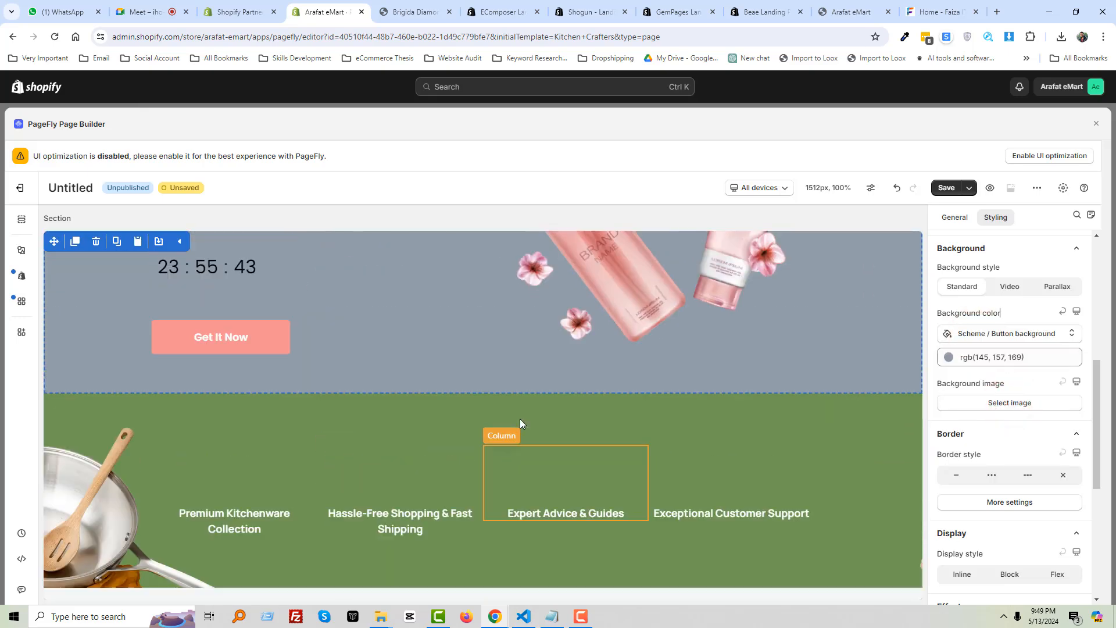
pyautogui.scroll(-1, 991, 465)
pyautogui.scroll(-7, 727, 458)
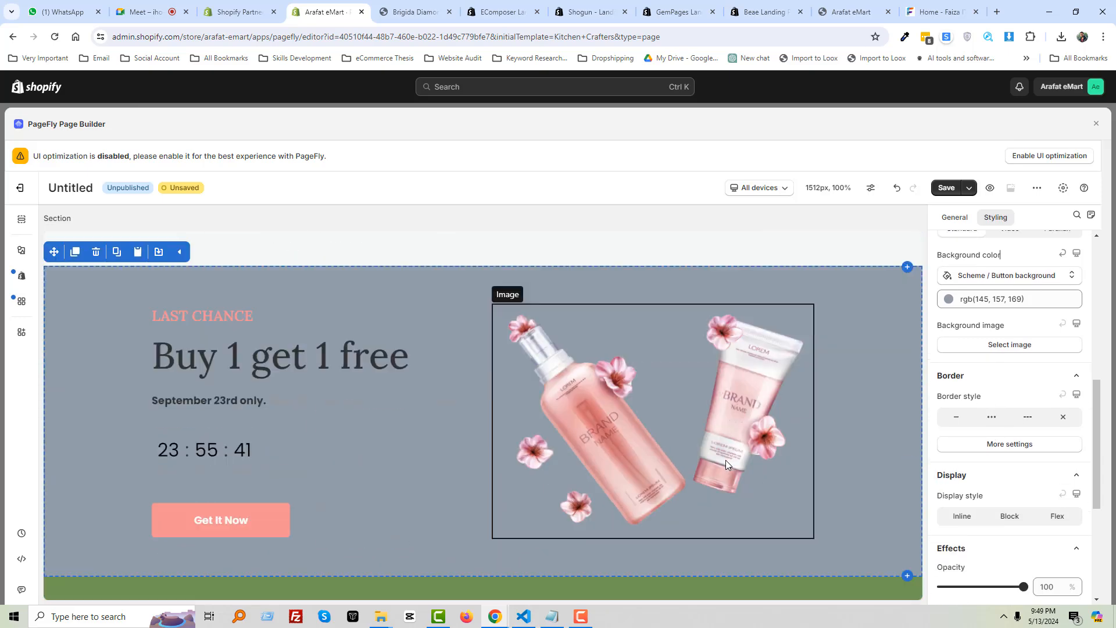
# Insert the Kidzone Parent Information Q&A template below Last Chance and expand each FAQ question
pyautogui.click(908, 309)
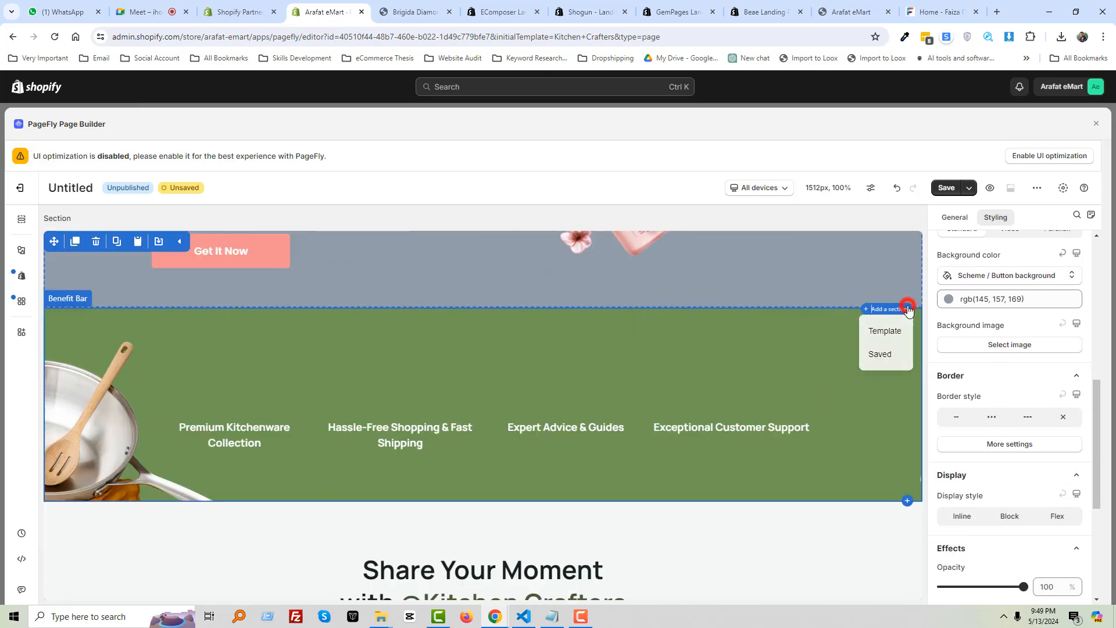
pyautogui.click(886, 330)
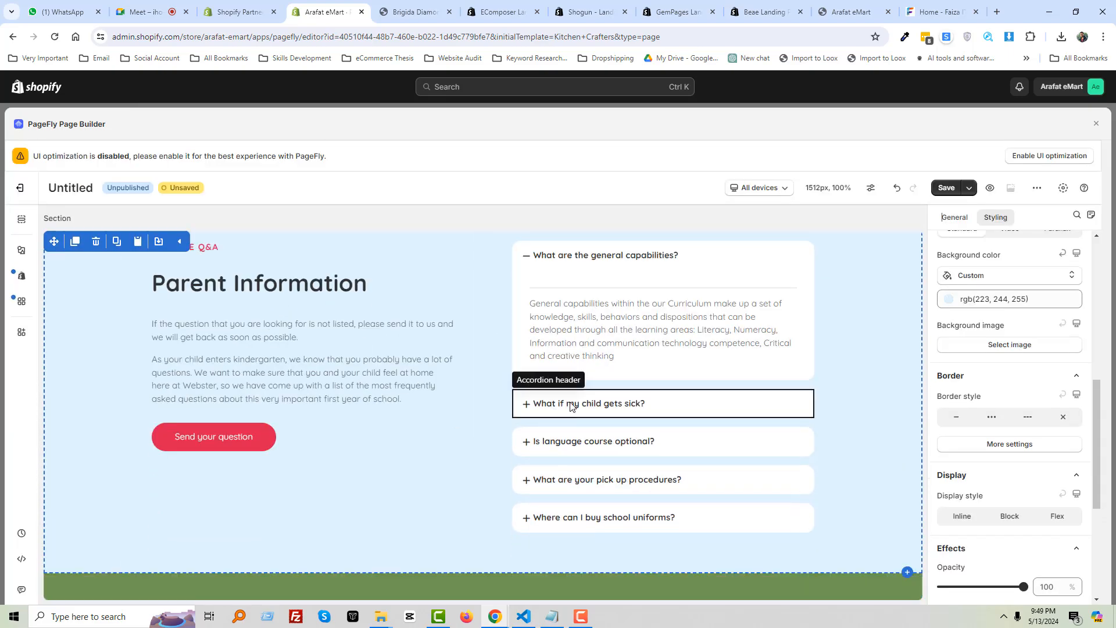
pyautogui.click(570, 403)
pyautogui.click(557, 430)
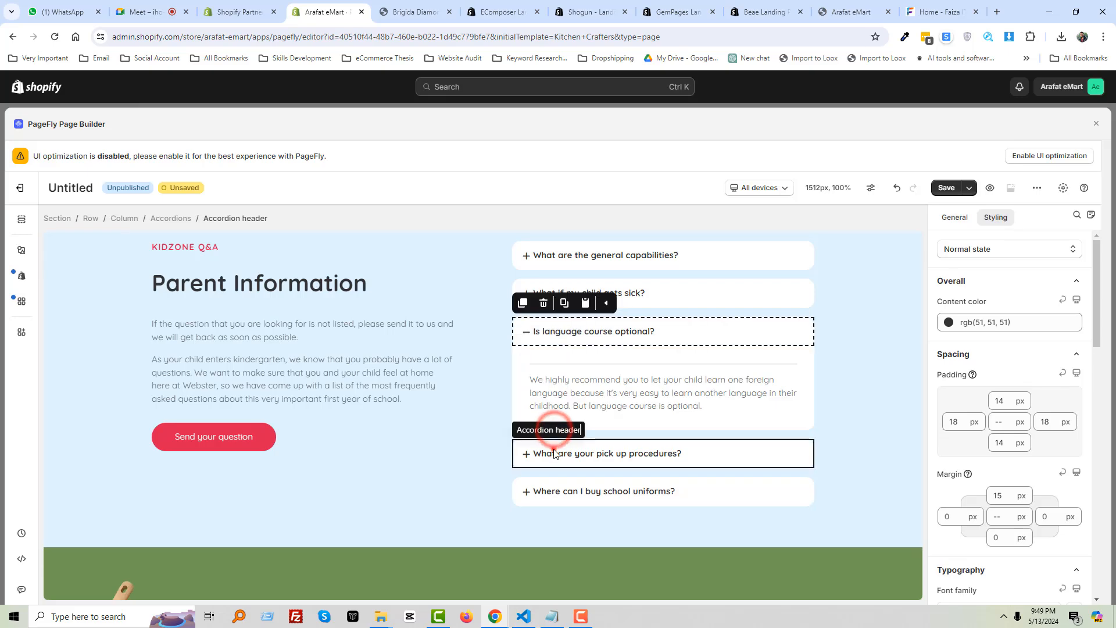
pyautogui.click(553, 452)
pyautogui.click(560, 528)
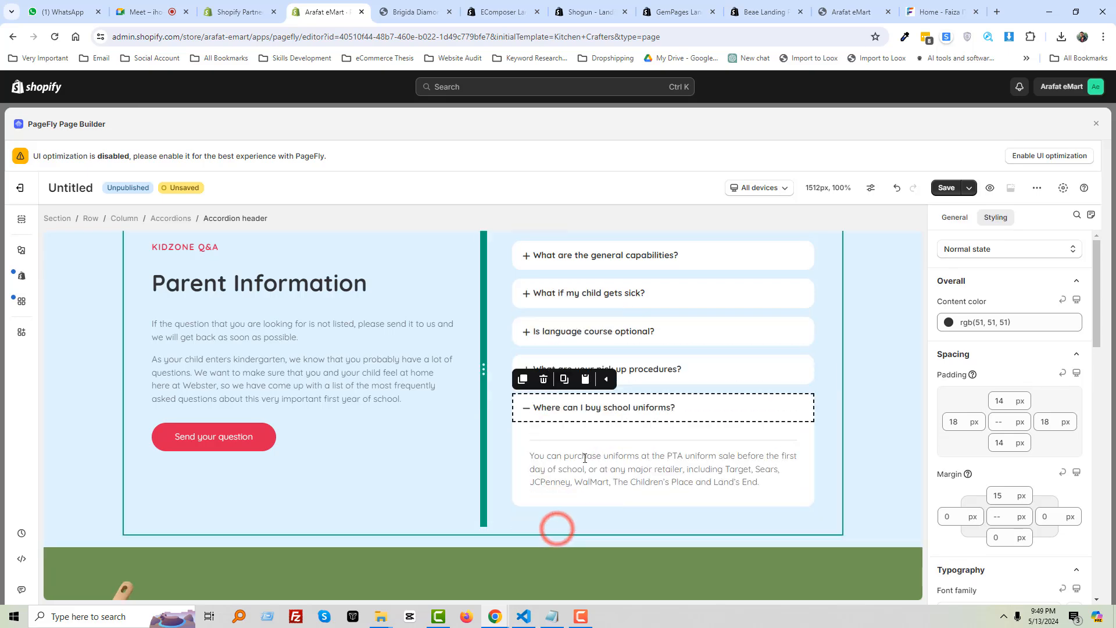
pyautogui.click(615, 258)
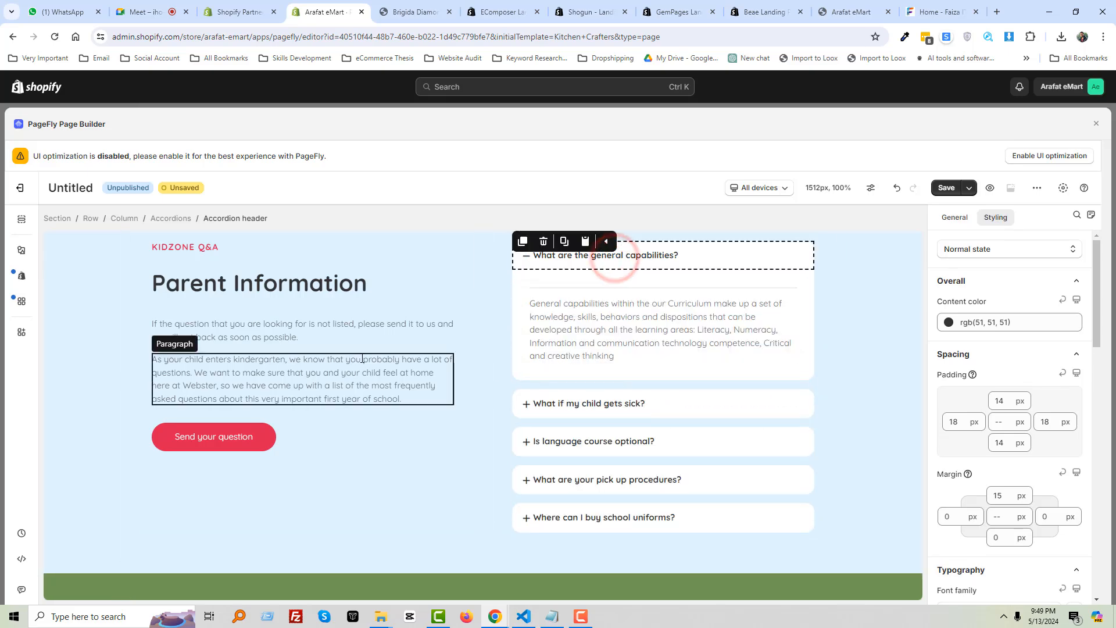
pyautogui.scroll(1, 389, 379)
pyautogui.scroll(-1, 471, 385)
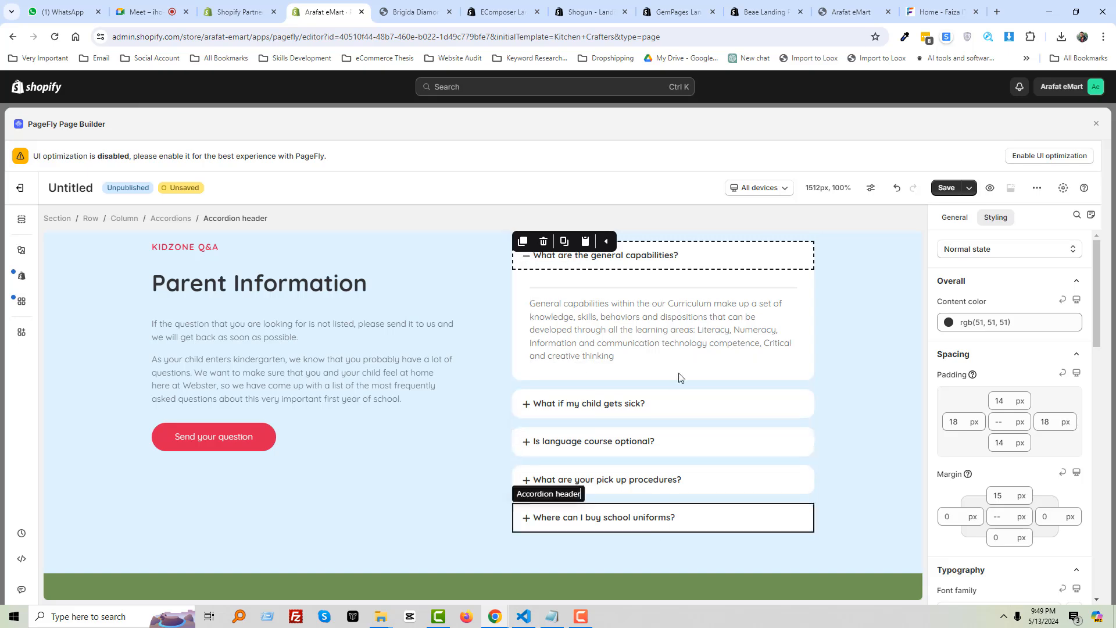
pyautogui.scroll(2, 692, 465)
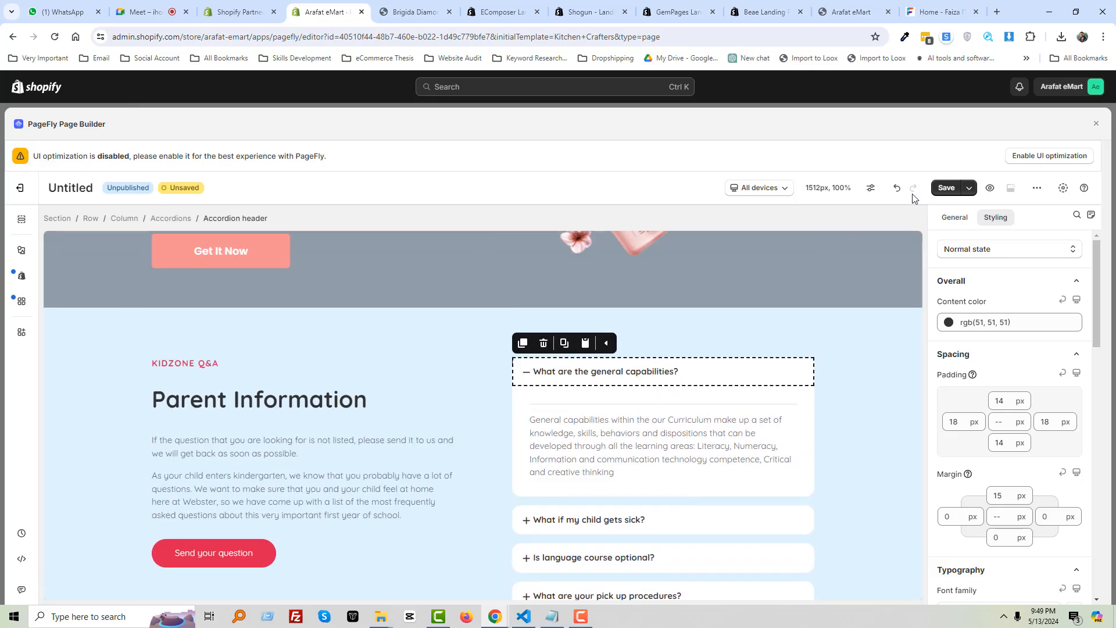
# Replace the Untitled page title with 'HOme Style' and confirm the save
pyautogui.click(943, 189)
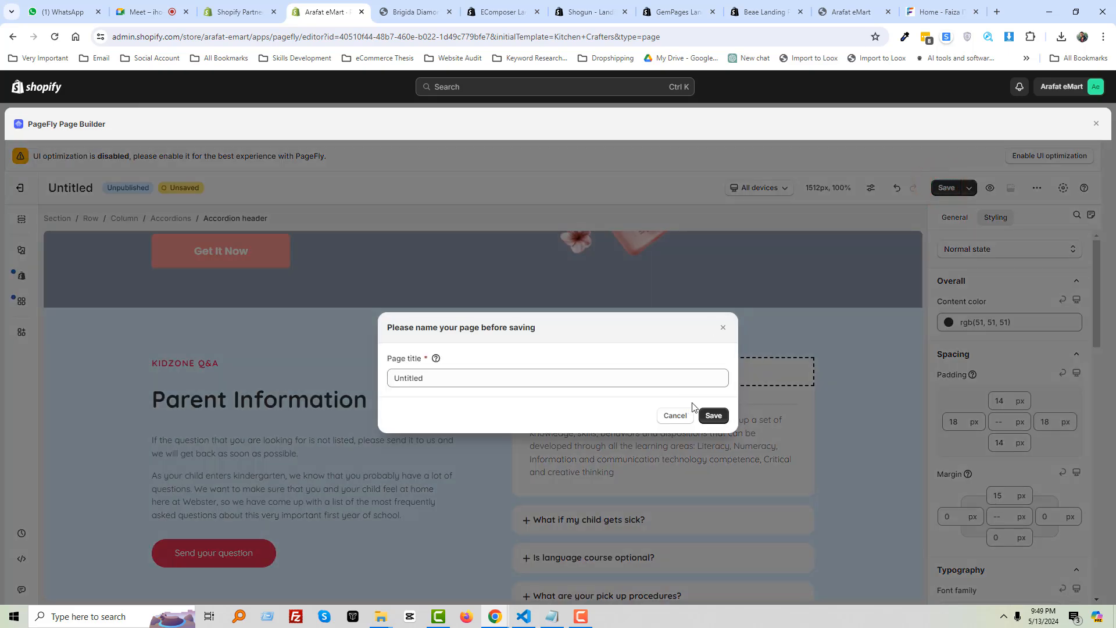
pyautogui.doubleClick(477, 379)
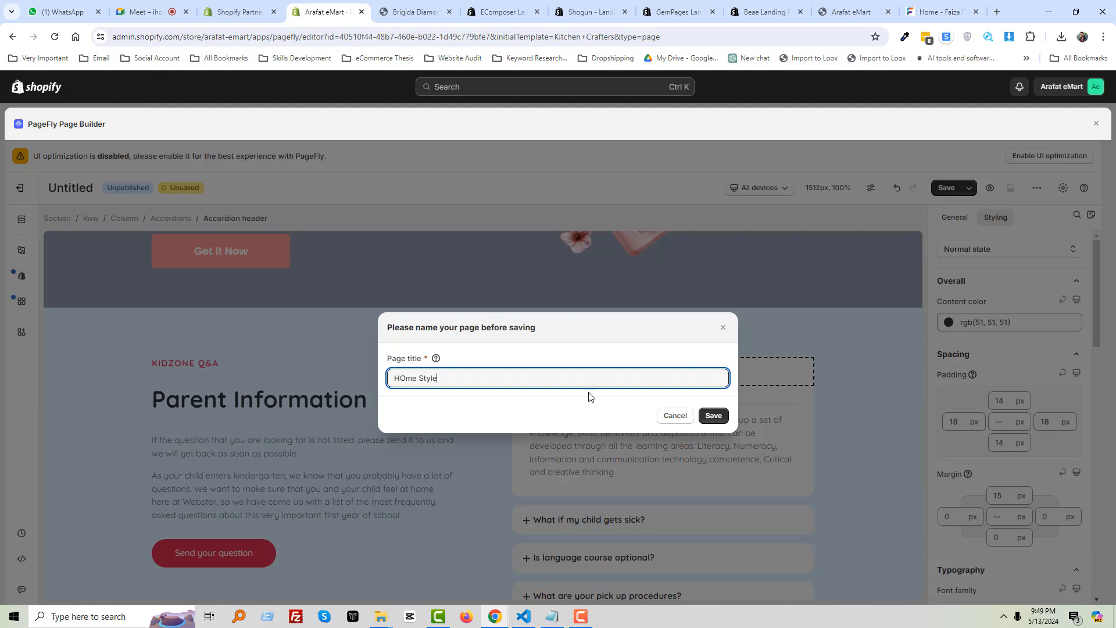
pyautogui.click(724, 416)
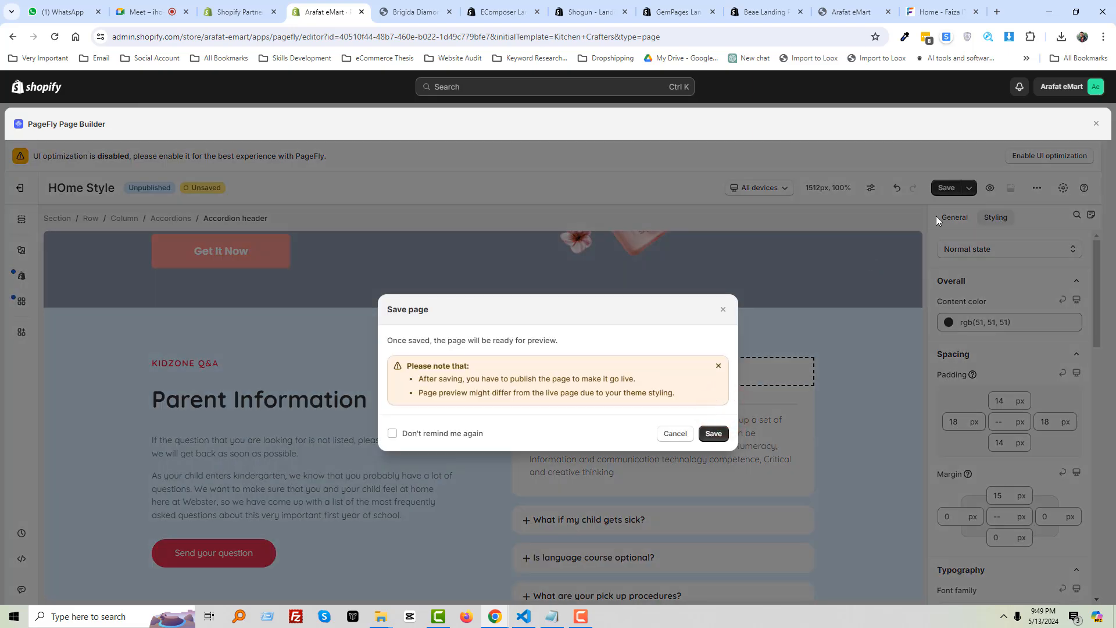
pyautogui.click(713, 434)
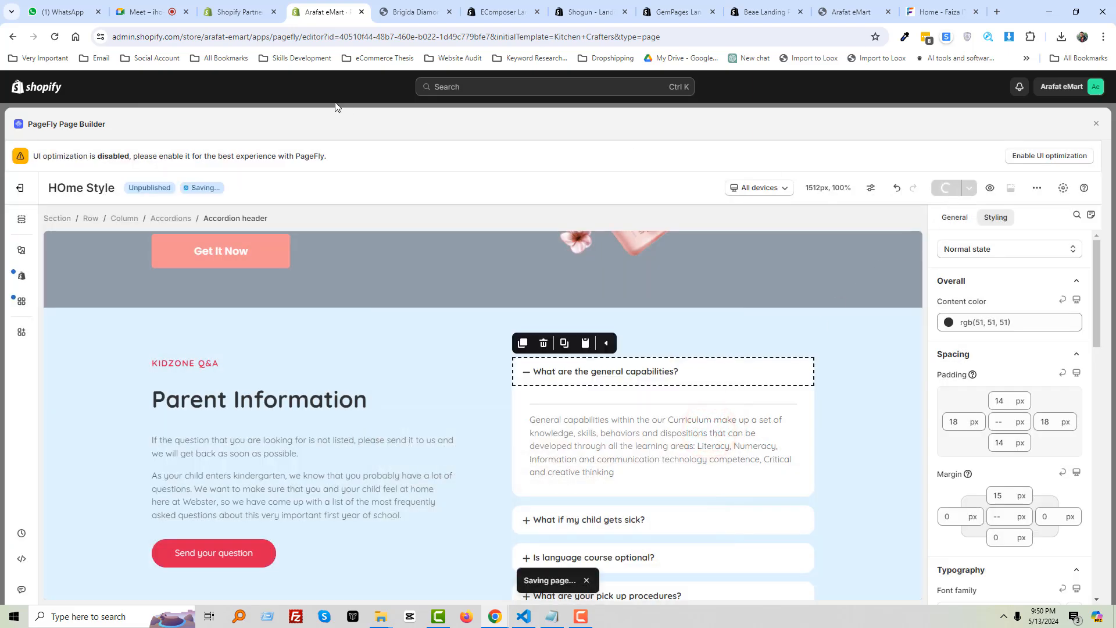
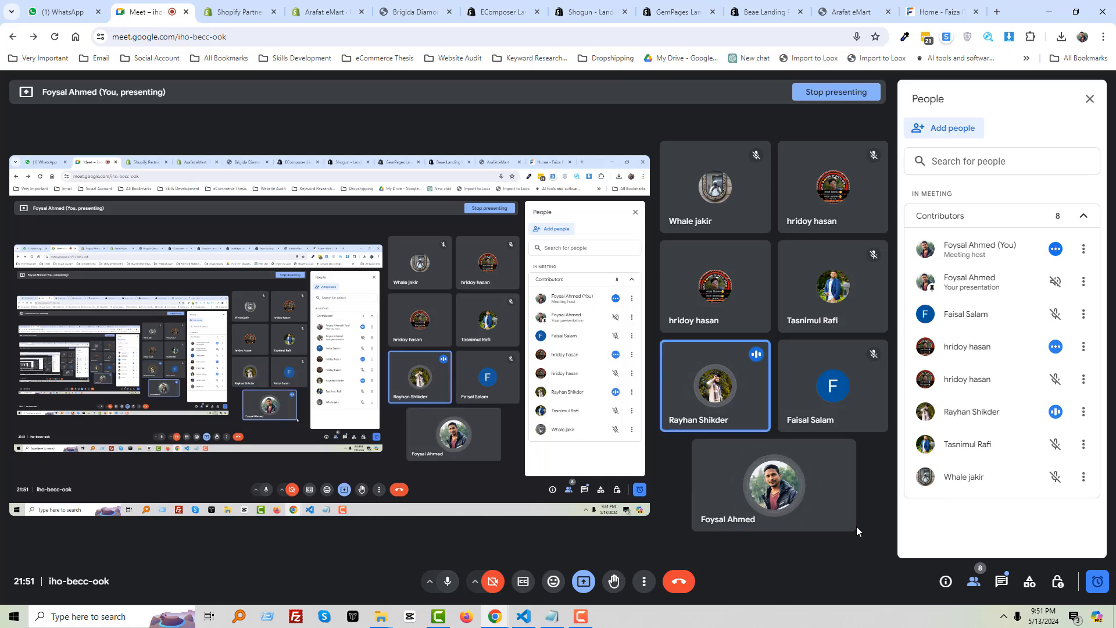
# Switch from the meeting to the Arafat eMart PageFly editor and scroll to the FAQ accordion
pyautogui.click(230, 9)
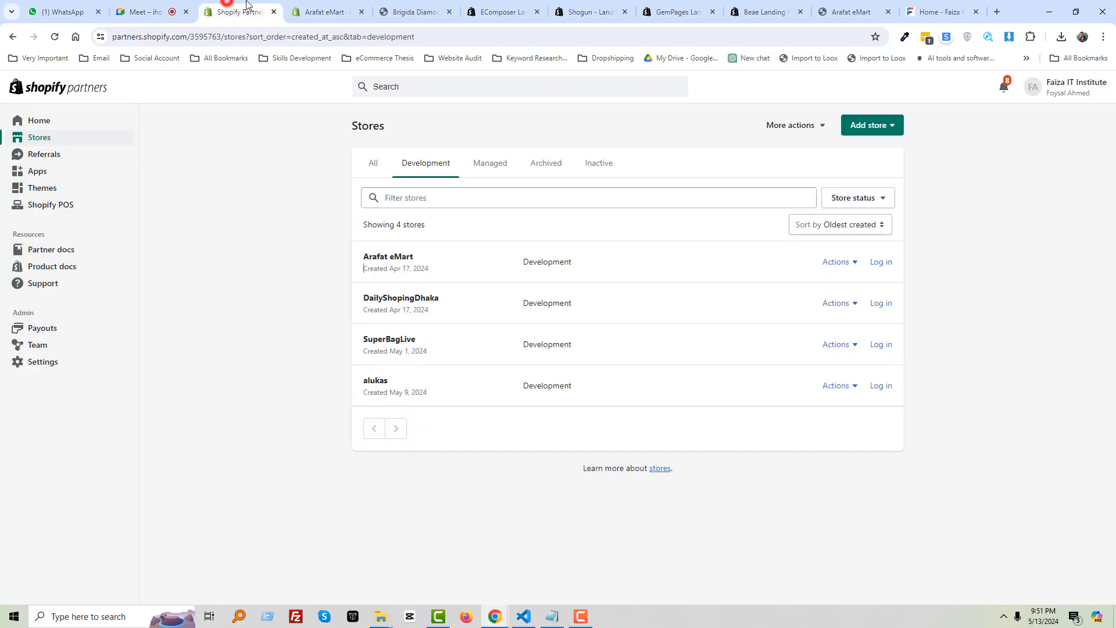
pyautogui.click(311, 4)
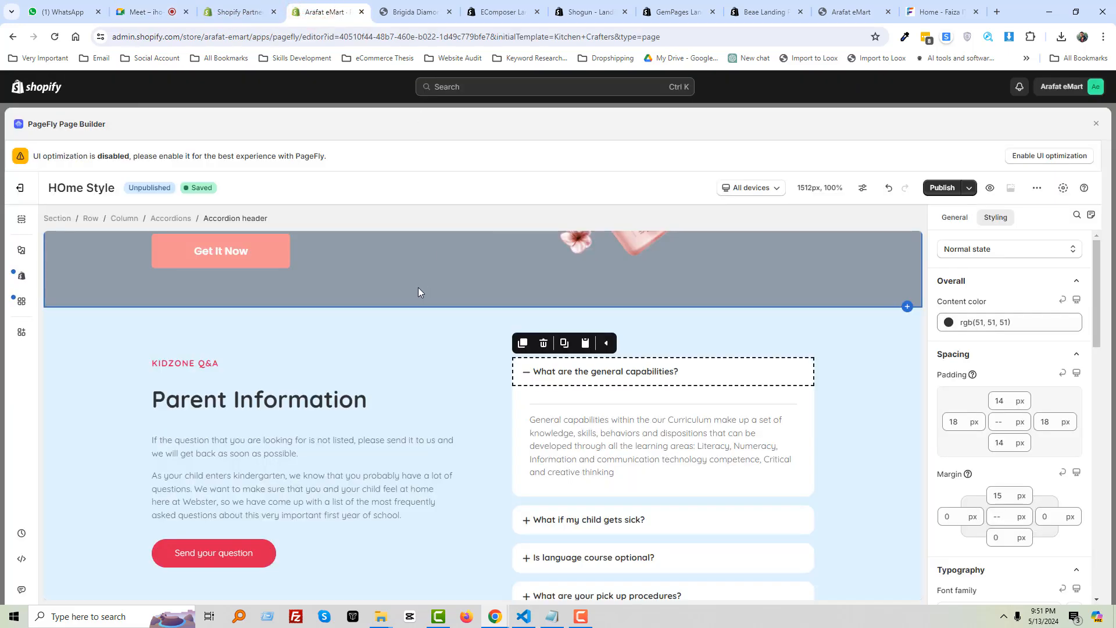
pyautogui.scroll(-1, 285, 284)
pyautogui.scroll(-5, 349, 291)
pyautogui.scroll(1, 669, 326)
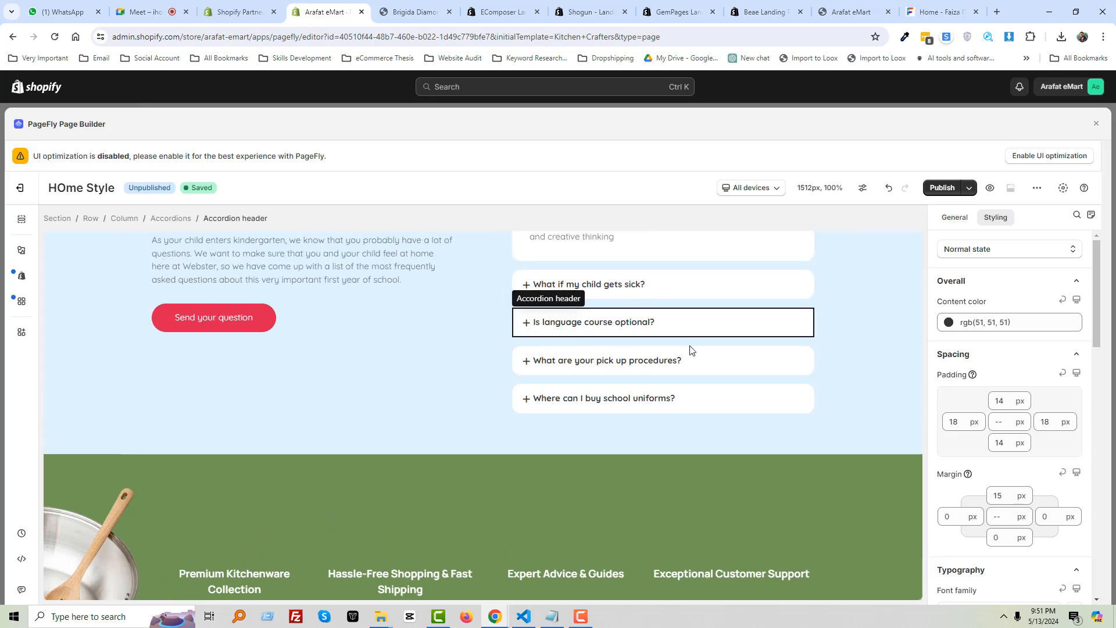
# Expand 'Is language course optional?' and select its answer paragraph, the FAQ section and the question
pyautogui.click(669, 322)
pyautogui.scroll(2, 631, 355)
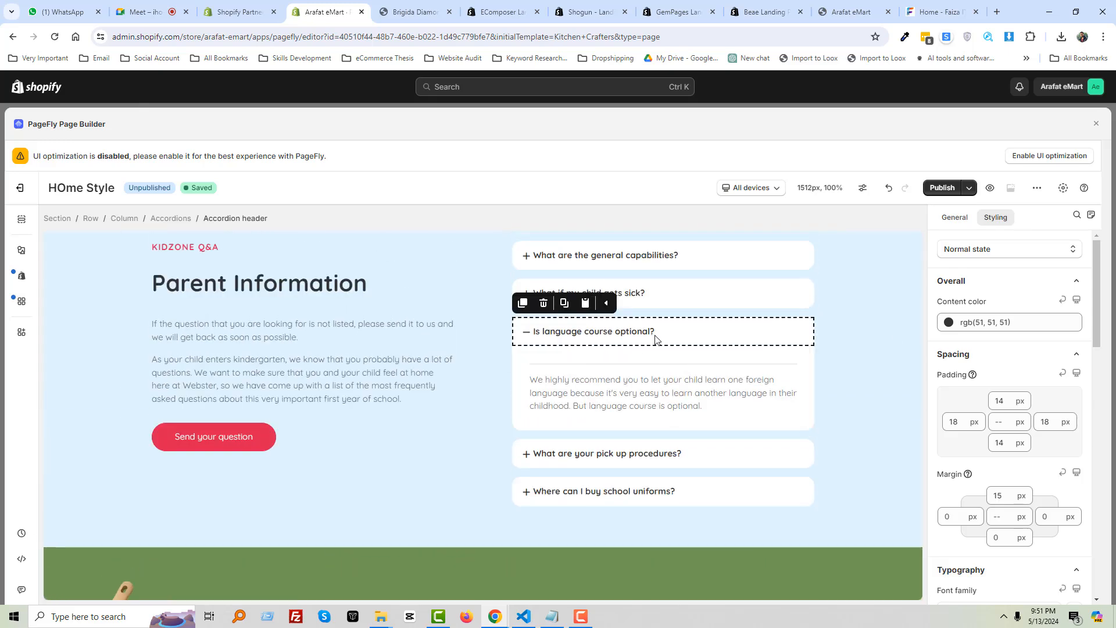
pyautogui.scroll(2, 669, 340)
pyautogui.scroll(-3, 756, 337)
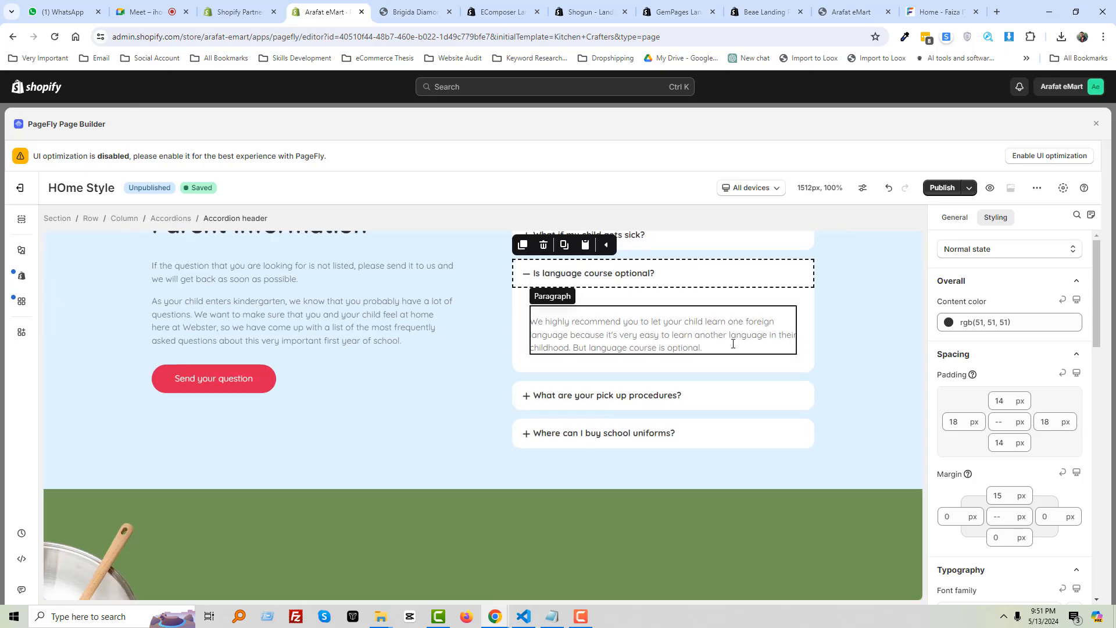
pyautogui.click(673, 321)
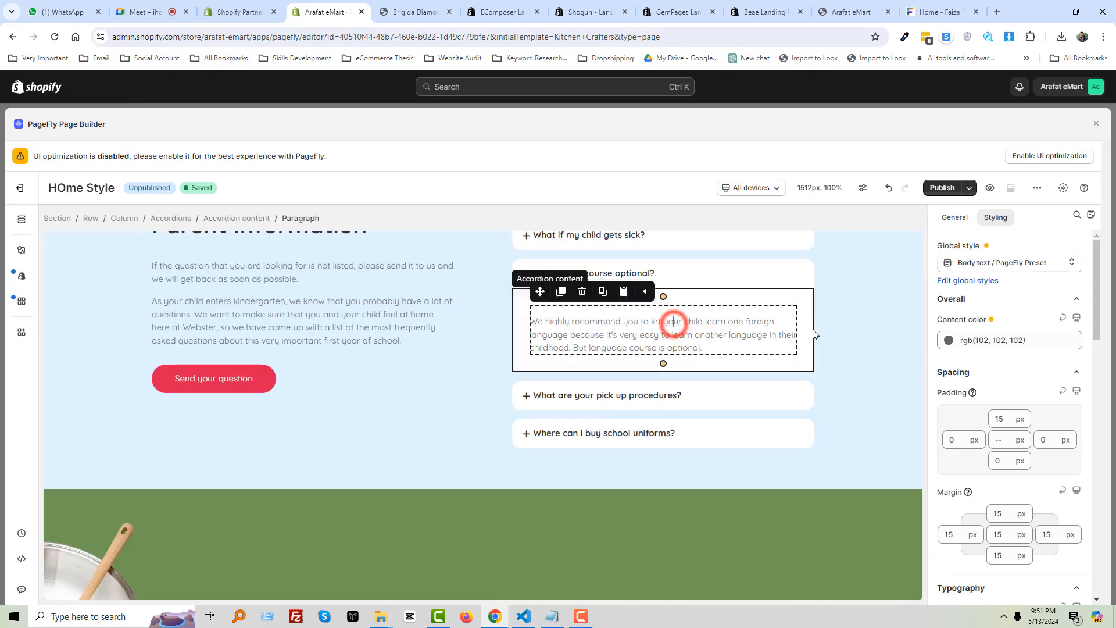
pyautogui.click(861, 321)
pyautogui.click(658, 323)
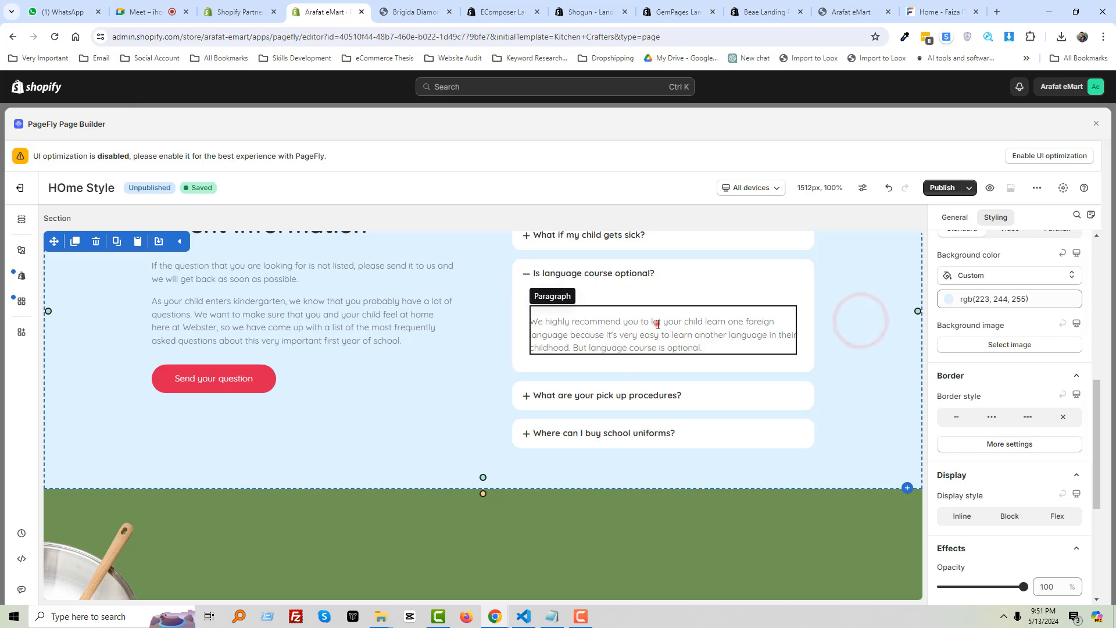
pyautogui.scroll(3, 301, 373)
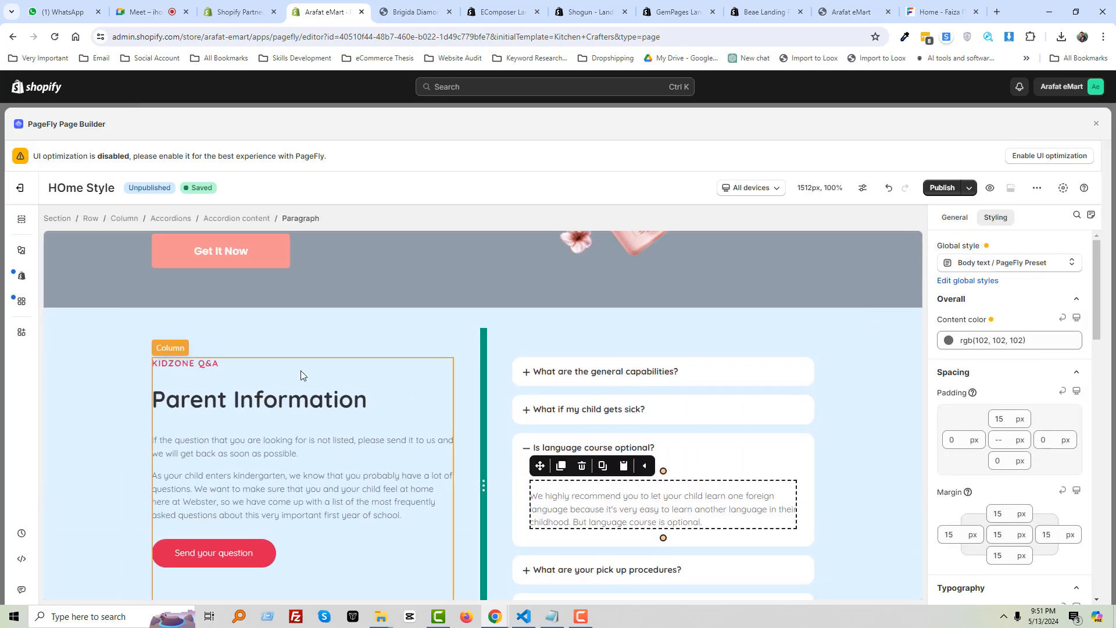
pyautogui.click(690, 454)
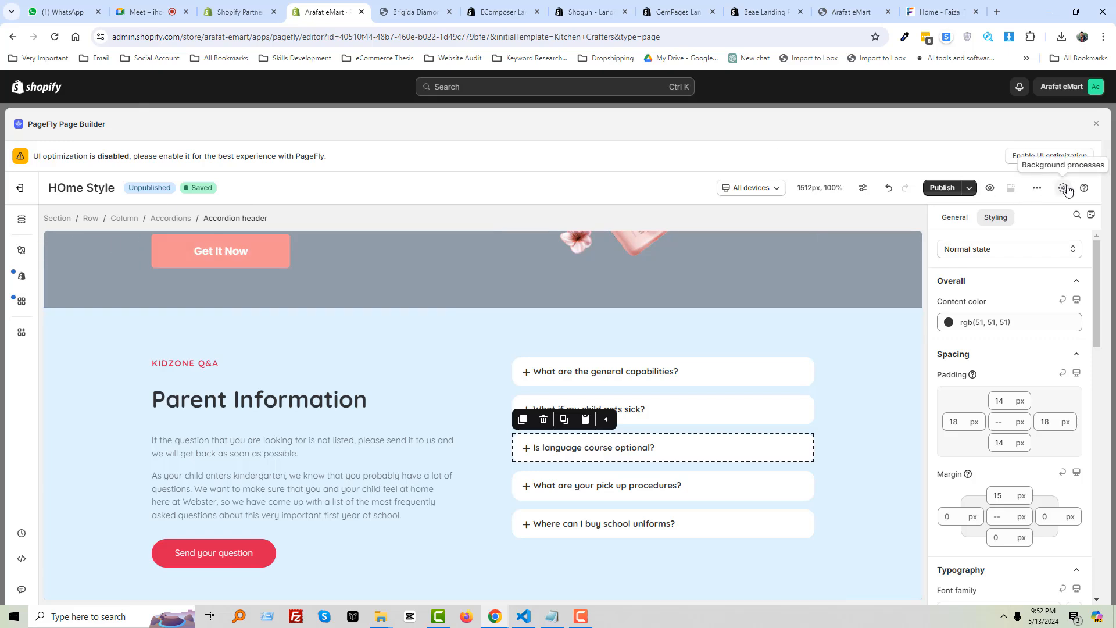
# Review the HOme Style page settings from the extra options menu, then close them
pyautogui.click(1035, 192)
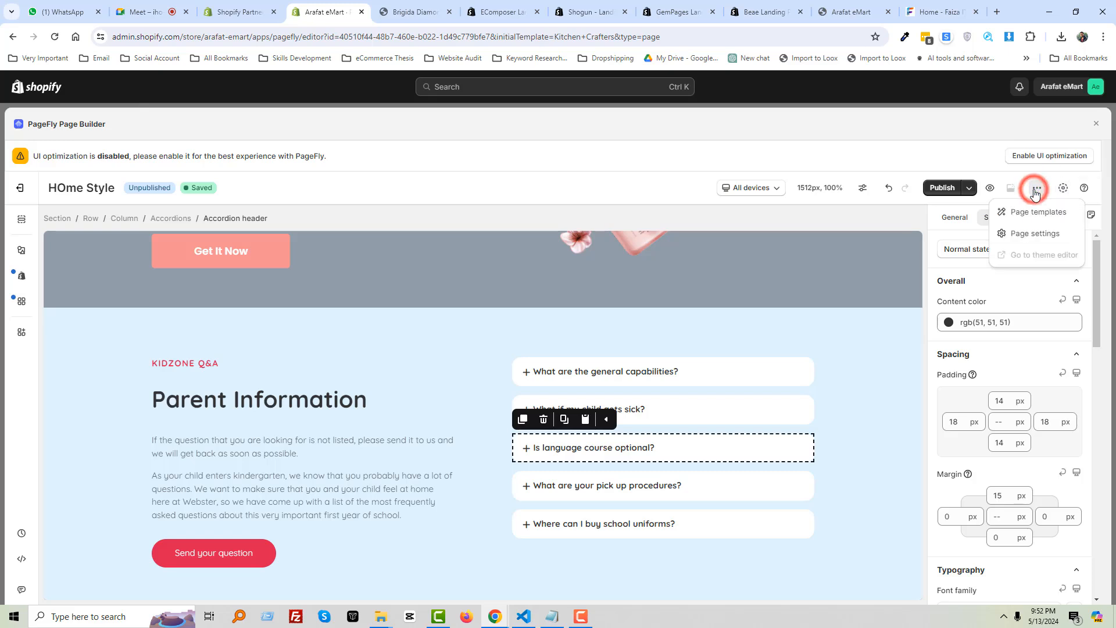
pyautogui.click(1022, 235)
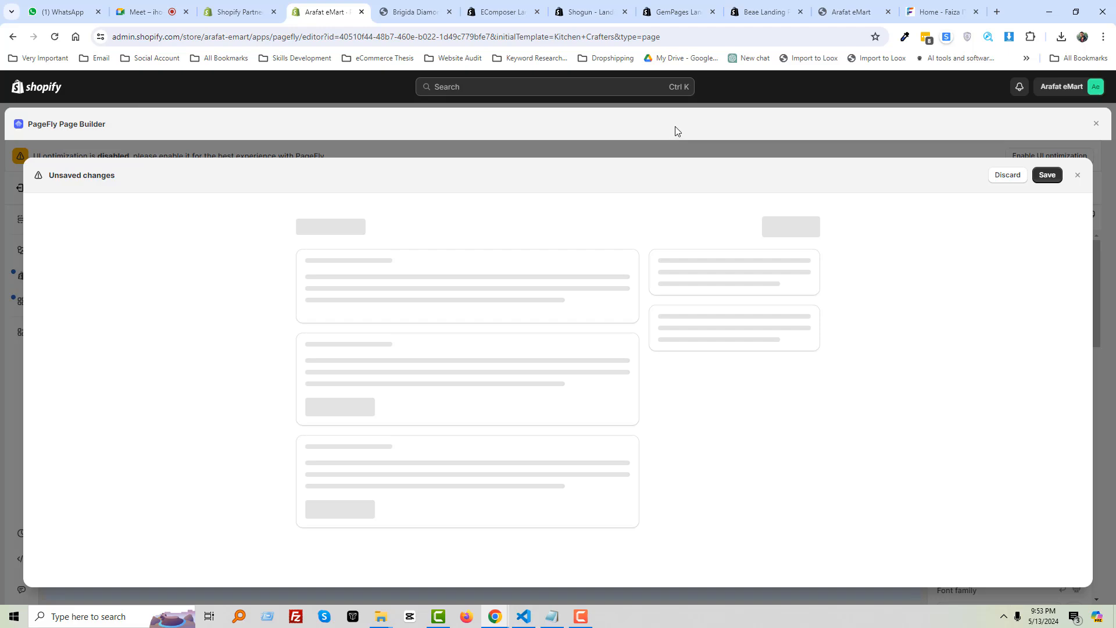
pyautogui.click(678, 125)
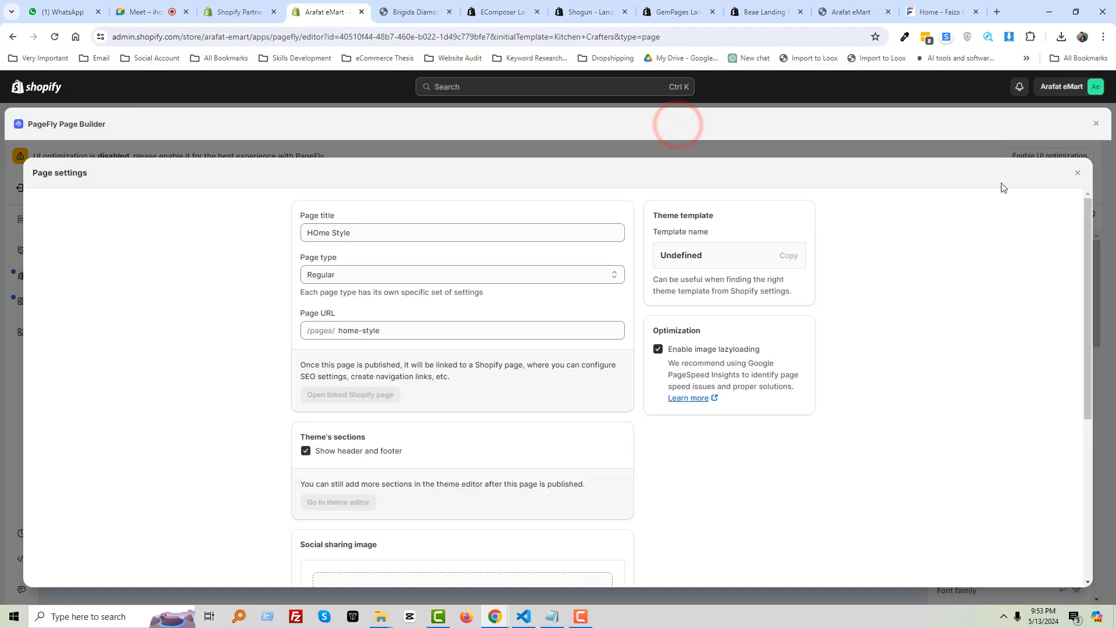
pyautogui.click(1076, 176)
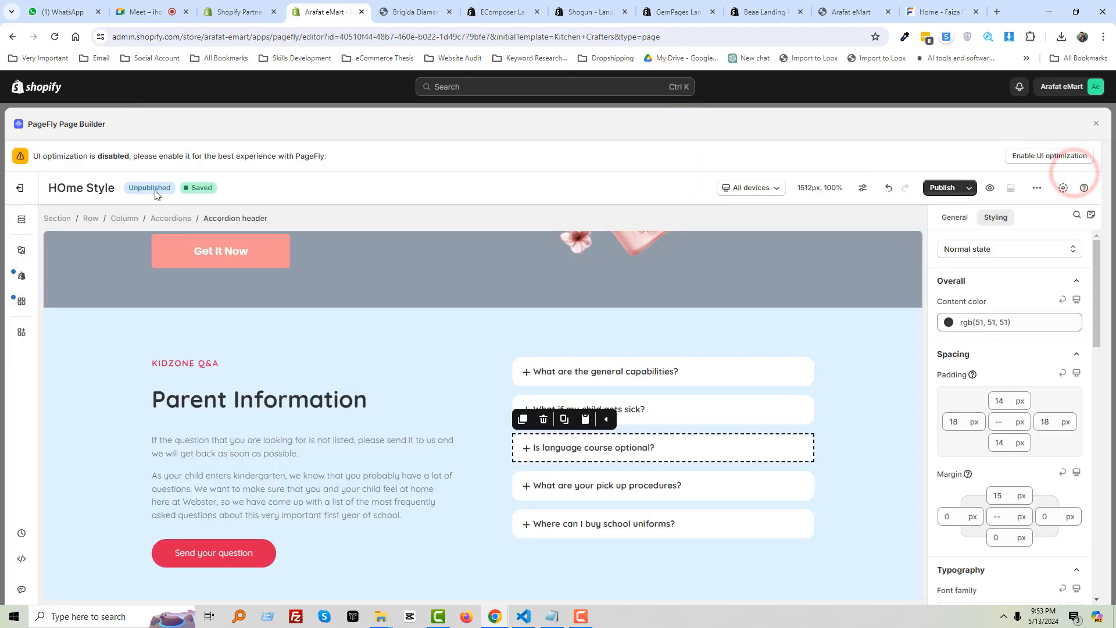
# Scroll through the canvas and exit the editor back to the PageFly pages list
pyautogui.scroll(-15, 259, 336)
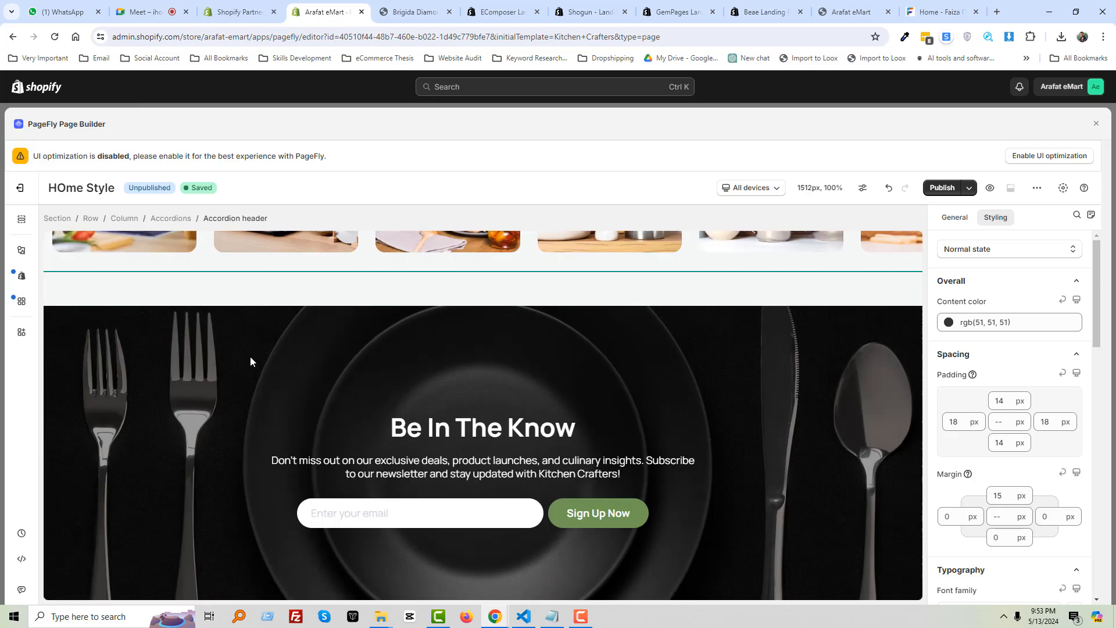
pyautogui.scroll(15, 541, 334)
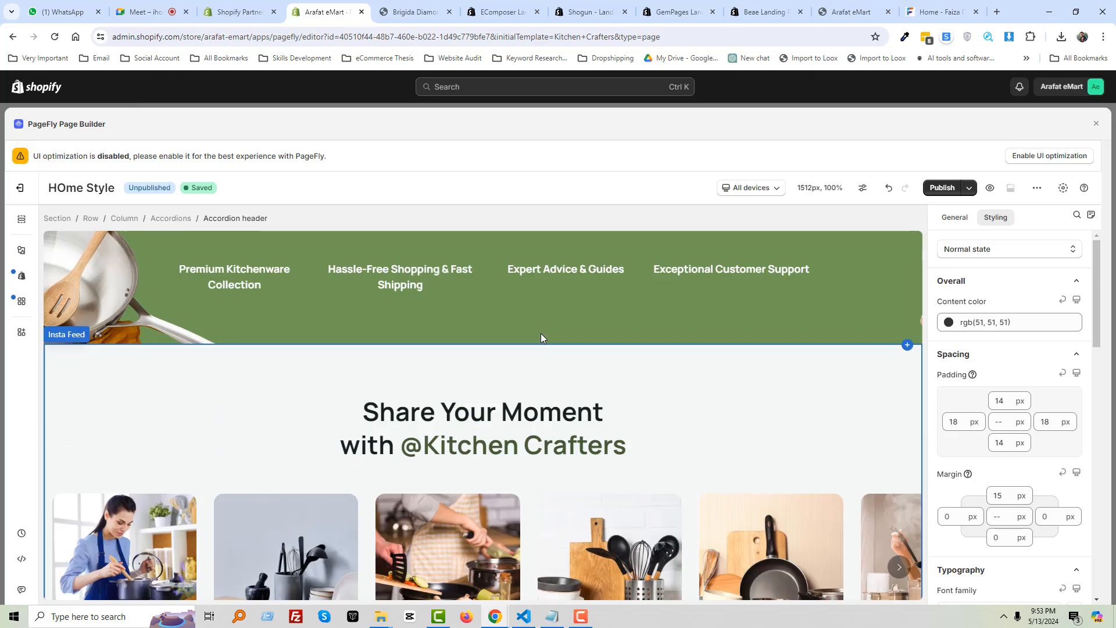
pyautogui.scroll(8, 426, 329)
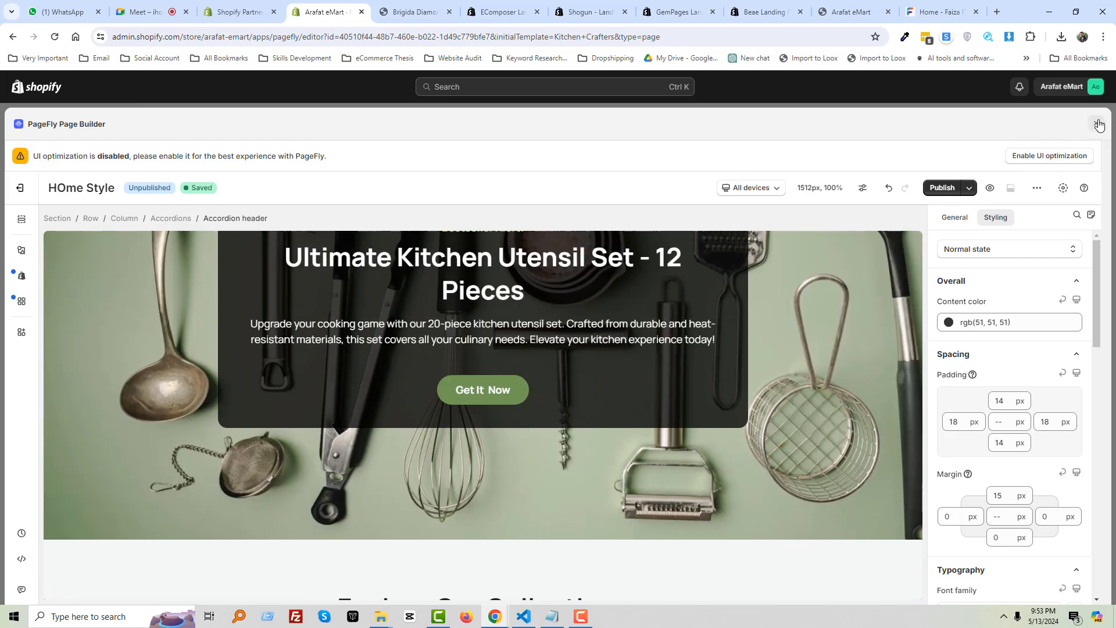
pyautogui.click(1099, 124)
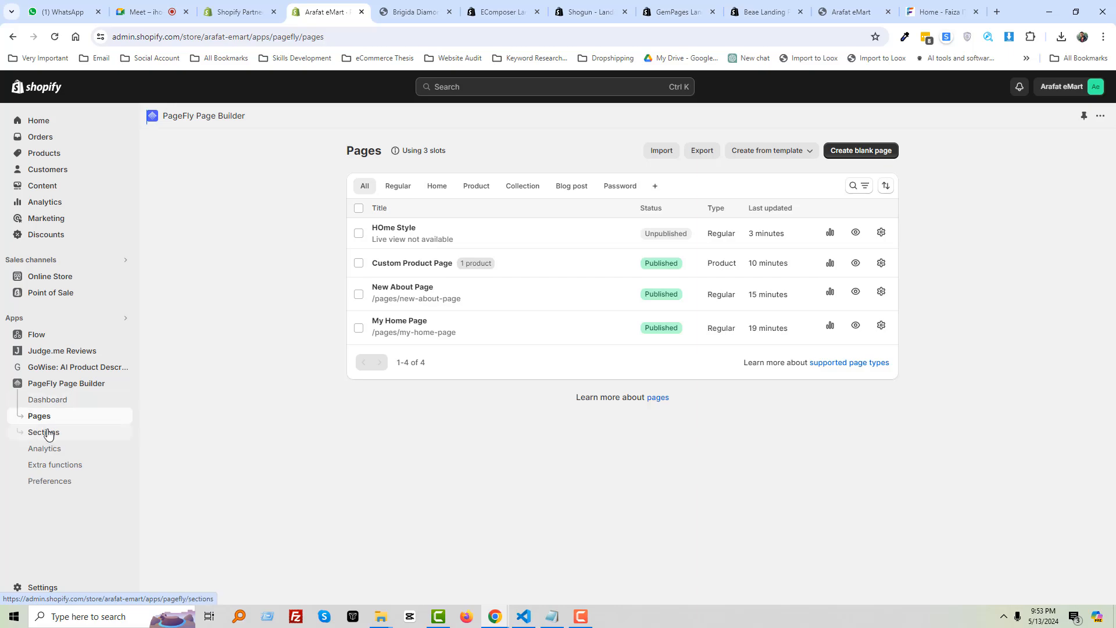
pyautogui.click(26, 404)
pyautogui.press('Print')
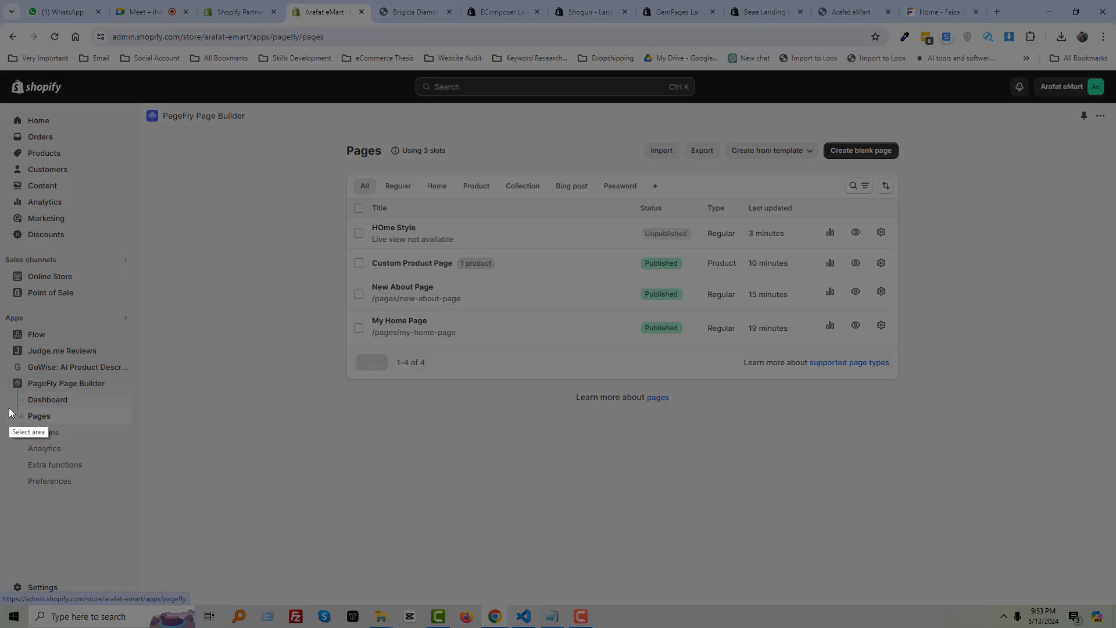
pyautogui.moveTo(8, 407); pyautogui.dragTo(144, 424)
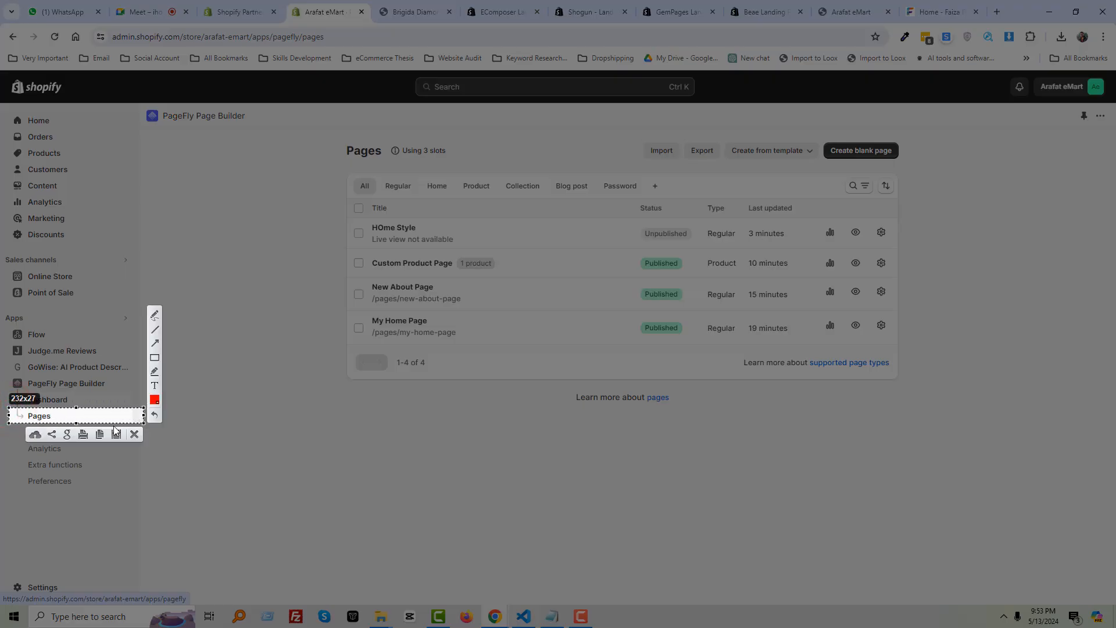
pyautogui.press('Escape')
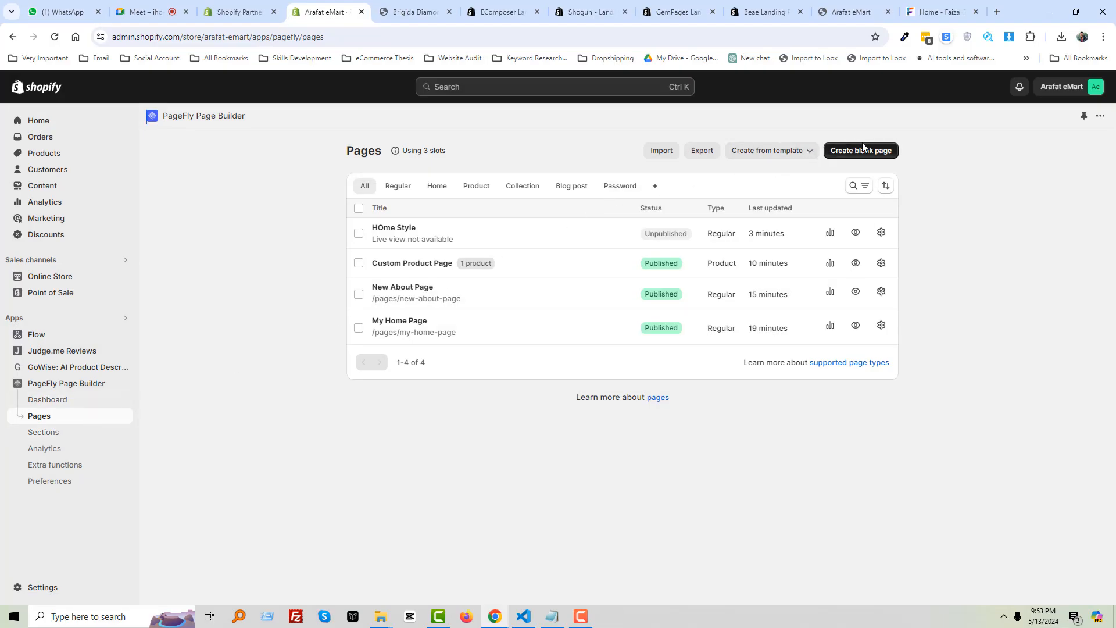
pyautogui.press('Print')
pyautogui.moveTo(820, 135); pyautogui.dragTo(694, 156)
pyautogui.press('Escape')
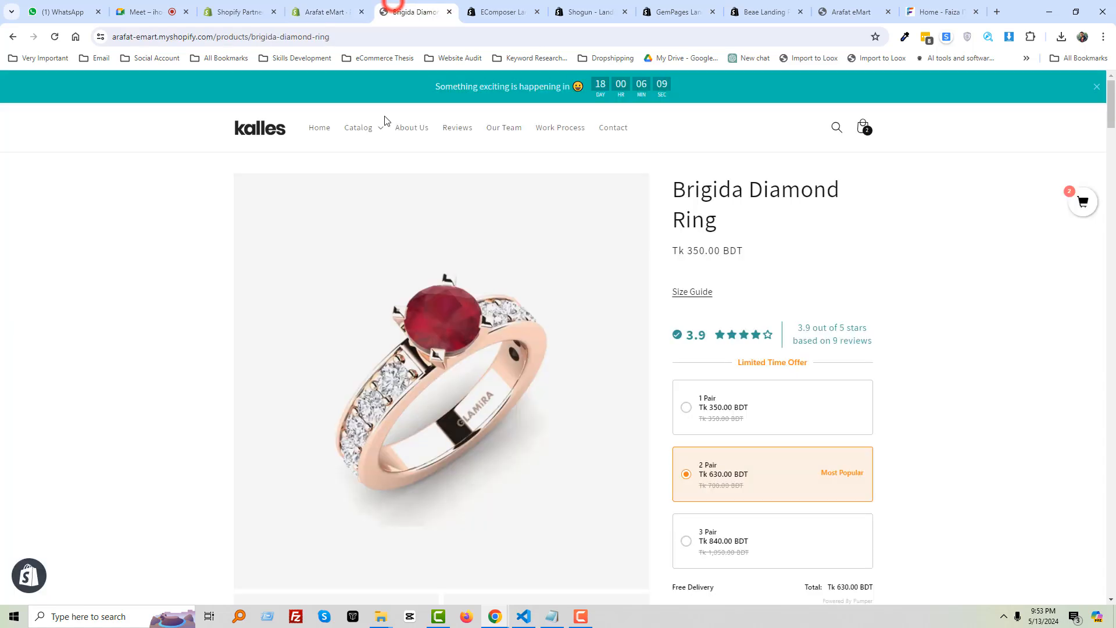
# Open the Brigida Diamond Ring product page and capture its title with Lightshot
pyautogui.click(413, 12)
pyautogui.scroll(-1, 365, 348)
pyautogui.scroll(1, 687, 249)
pyautogui.press('Print')
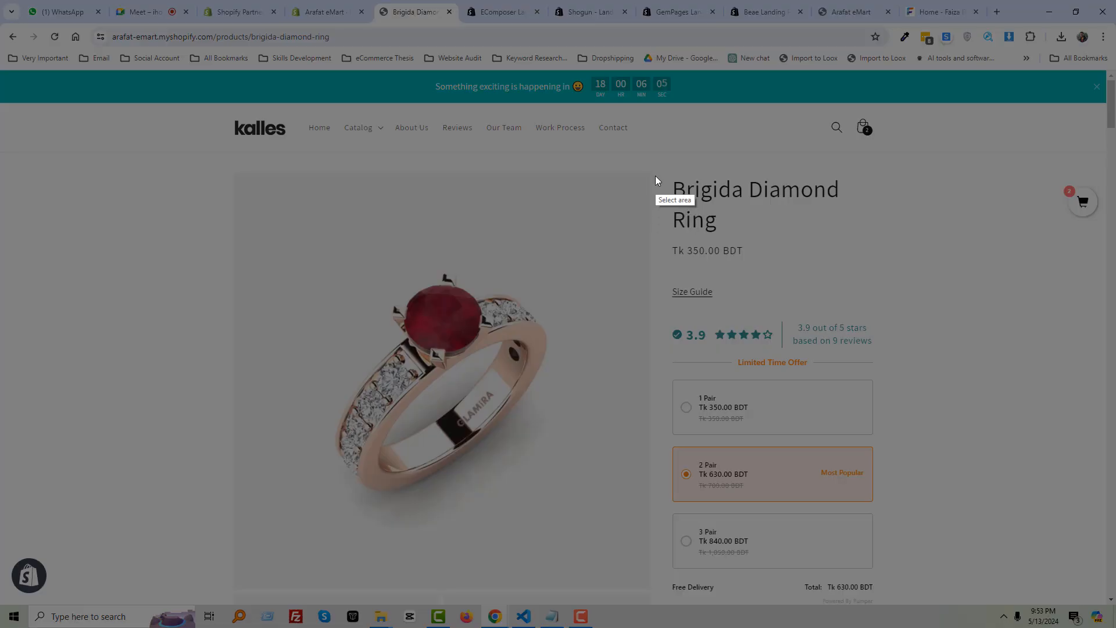
pyautogui.moveTo(654, 175)
pyautogui.mouseDown()
pyautogui.moveTo(752, 220)
pyautogui.moveTo(921, 240)
pyautogui.mouseUp()
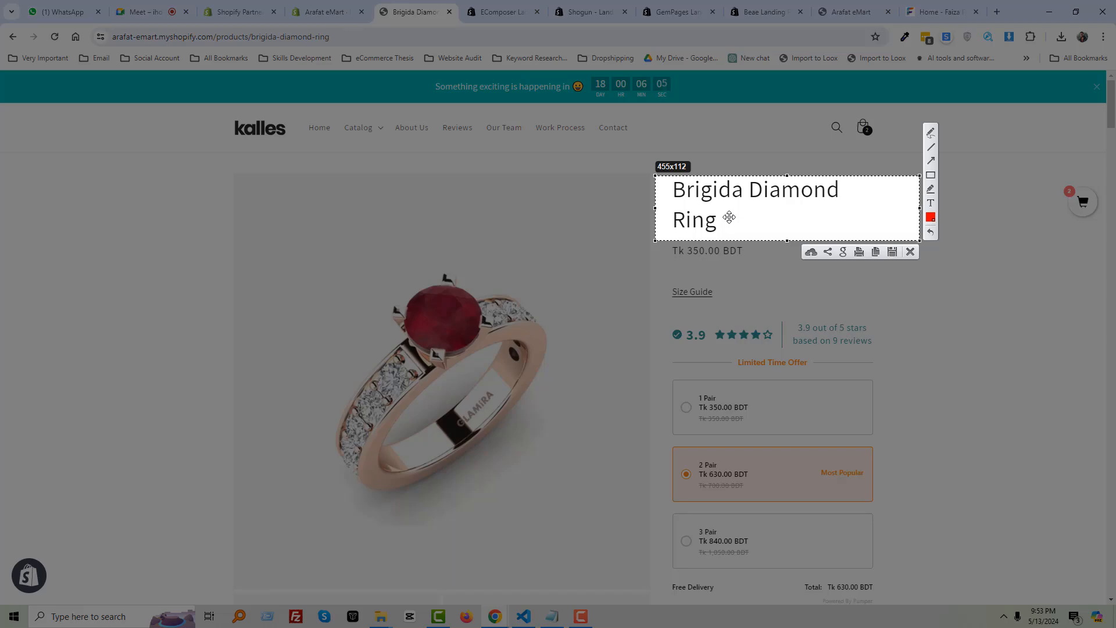
pyautogui.hotkey('ctrl', 'c')
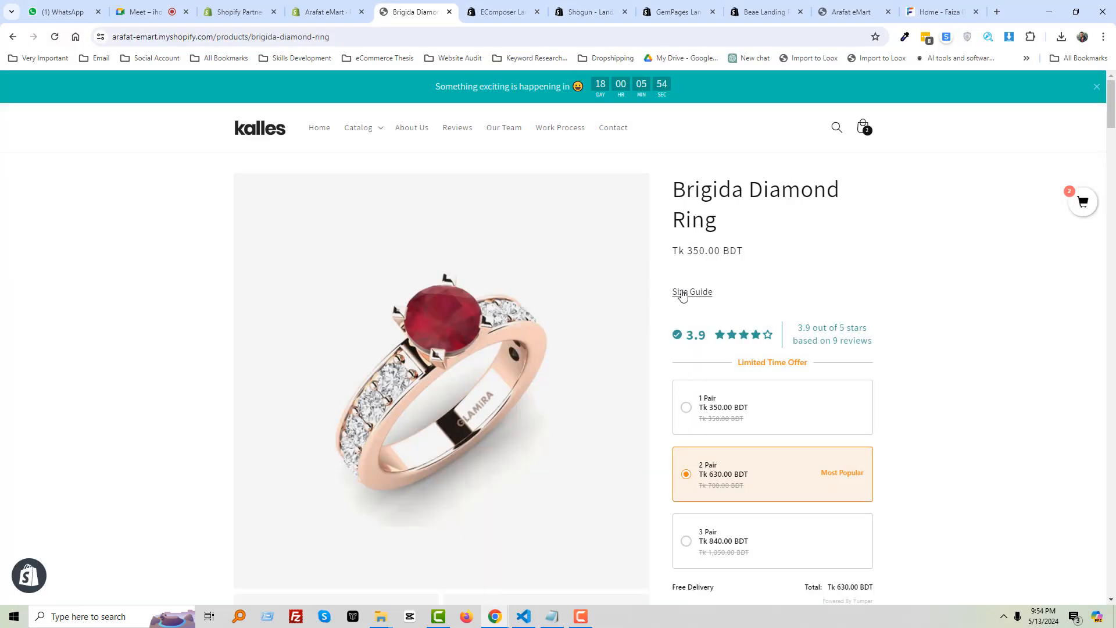
# Scroll through the ring's description, gallery and collapsible content and back up
pyautogui.scroll(-3, 668, 302)
pyautogui.scroll(-15, 660, 318)
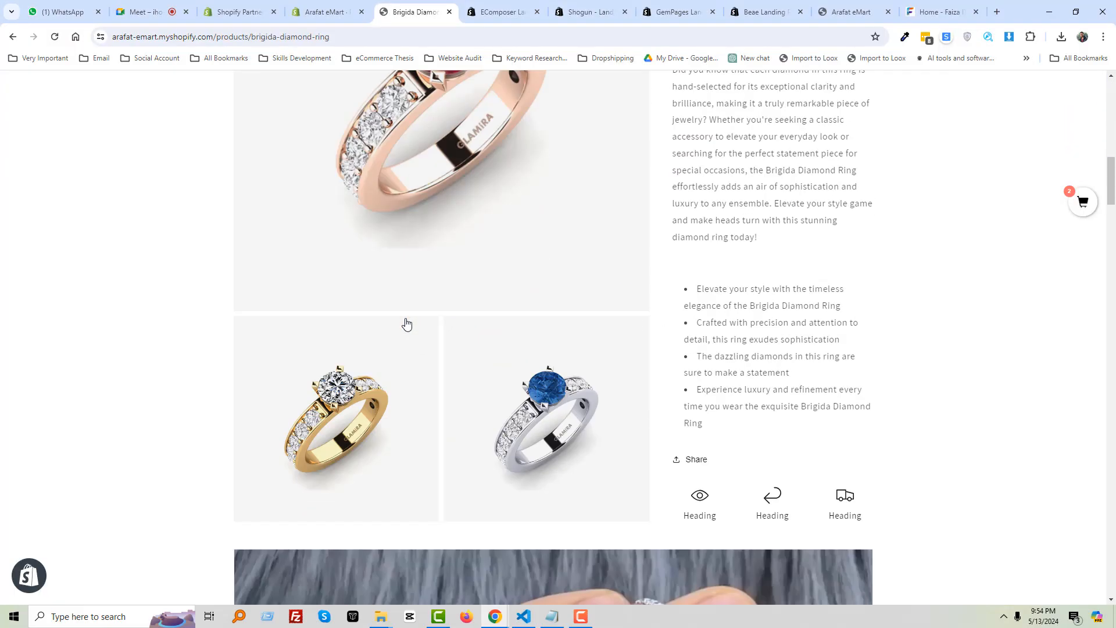
pyautogui.scroll(-5, 410, 317)
pyautogui.scroll(15, 413, 311)
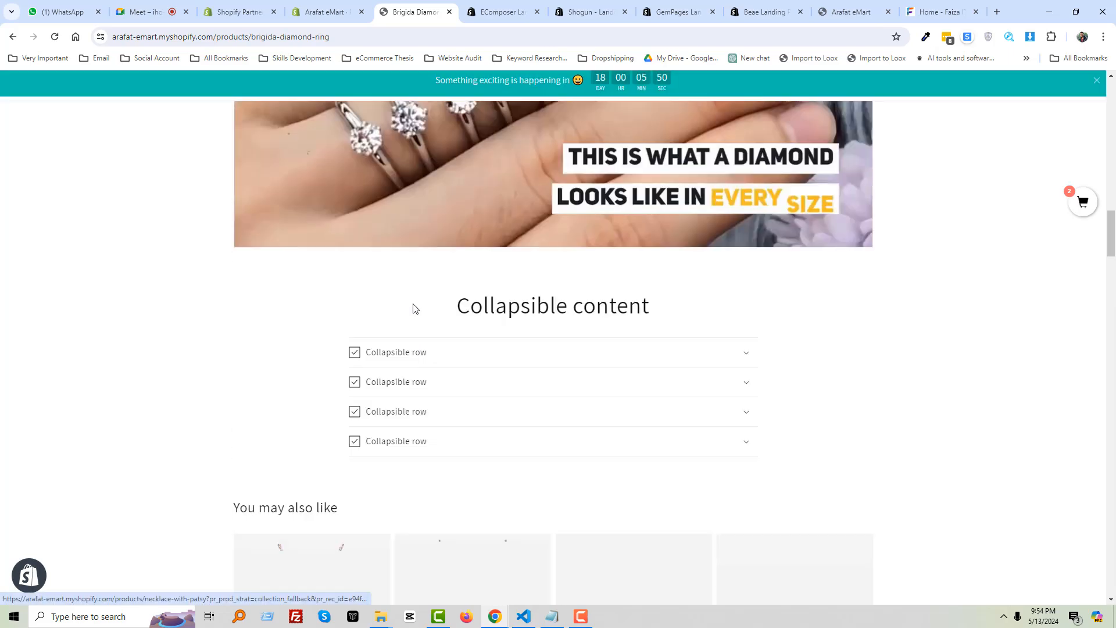
pyautogui.scroll(3, 414, 306)
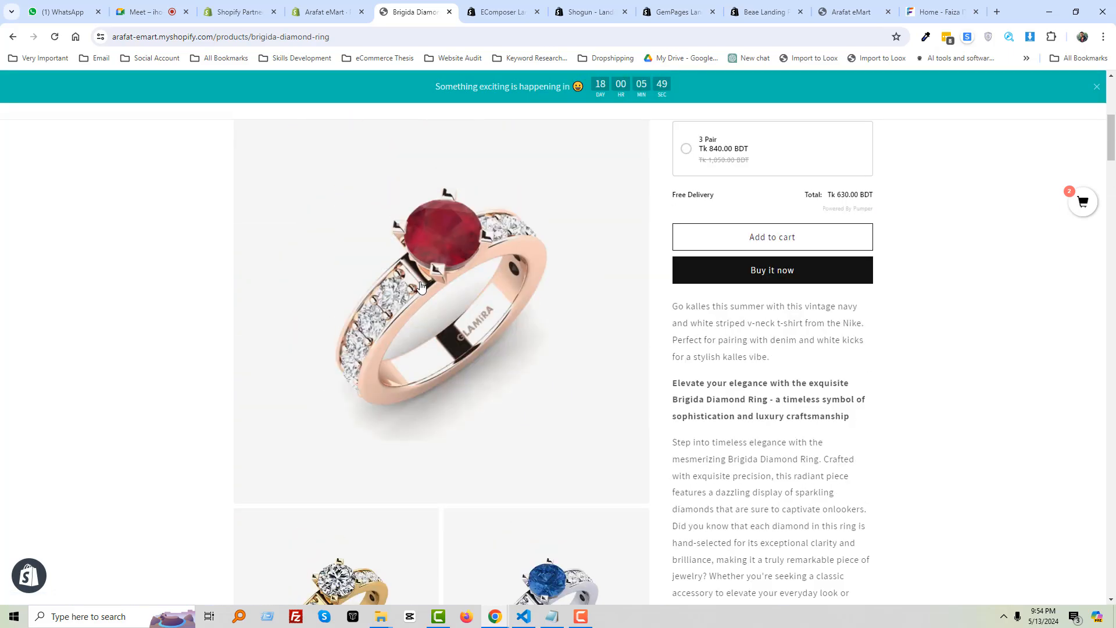
# Flip between the EComposer listing, ring product page and PageFly dashboard, ending on EComposer
pyautogui.click(500, 9)
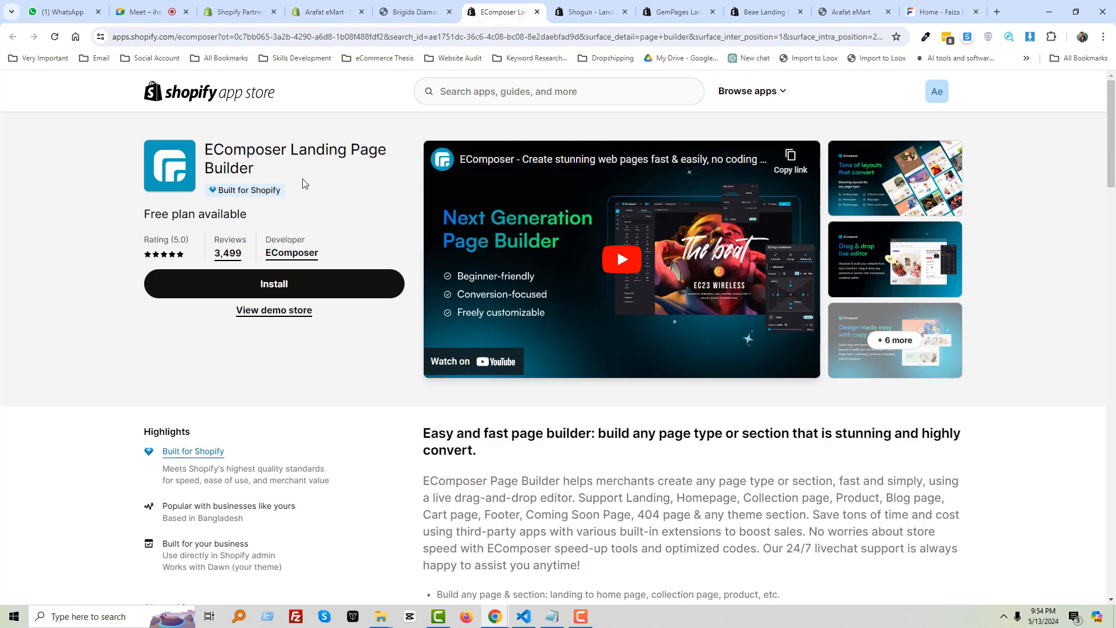
pyautogui.click(383, 6)
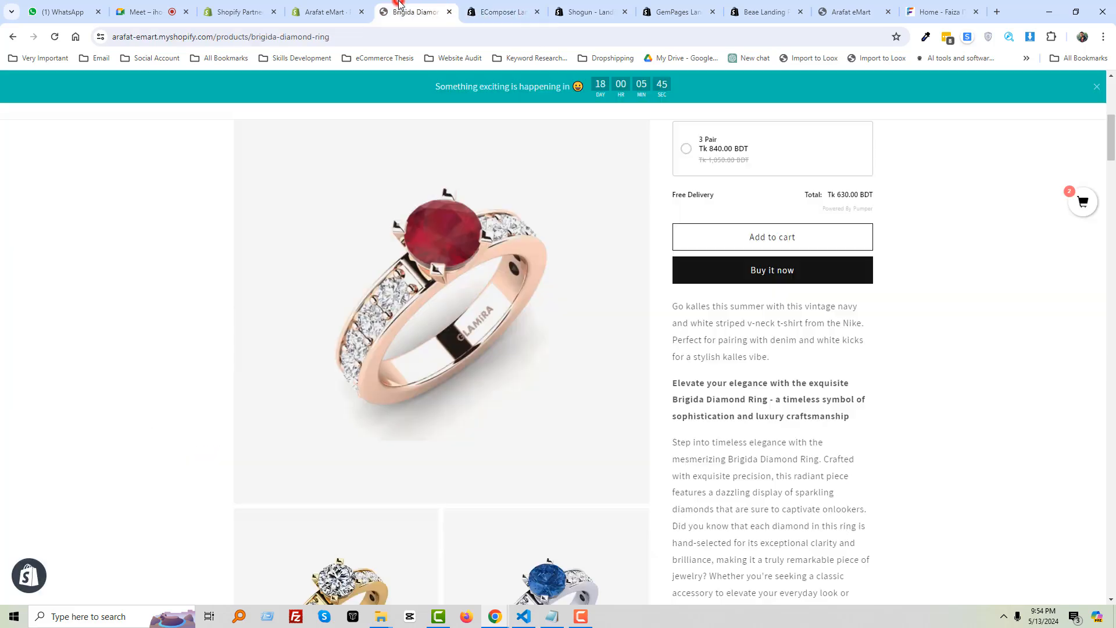
pyautogui.click(320, 10)
pyautogui.click(51, 382)
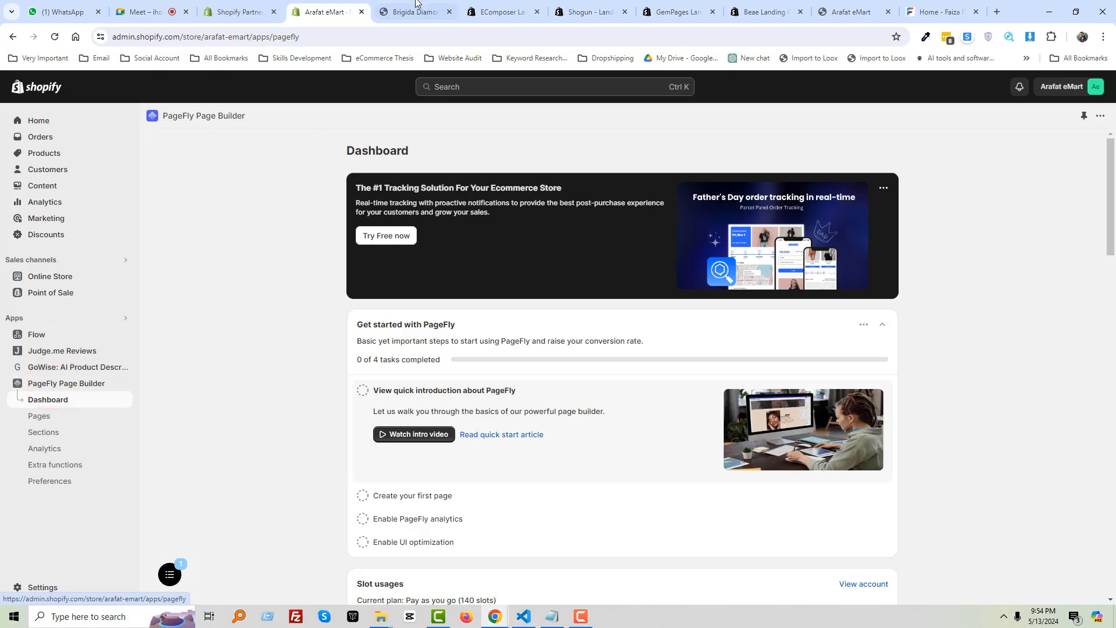
pyautogui.click(499, 11)
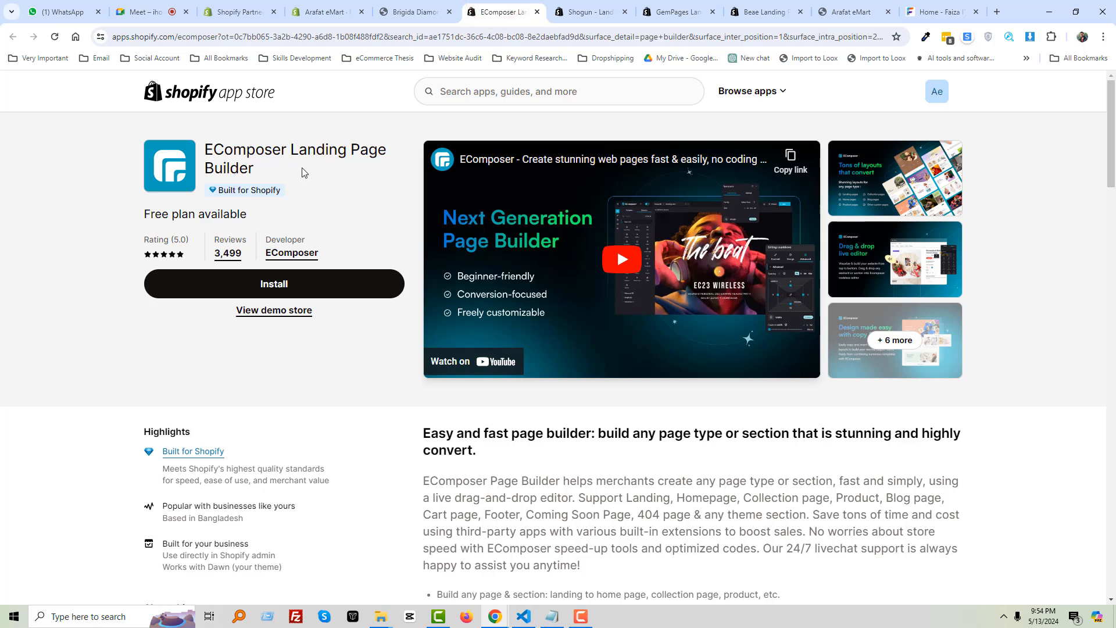
# Highlight the words 'Landing Page' in the EComposer app title several times
pyautogui.click(262, 170)
pyautogui.moveTo(287, 149); pyautogui.dragTo(377, 149)
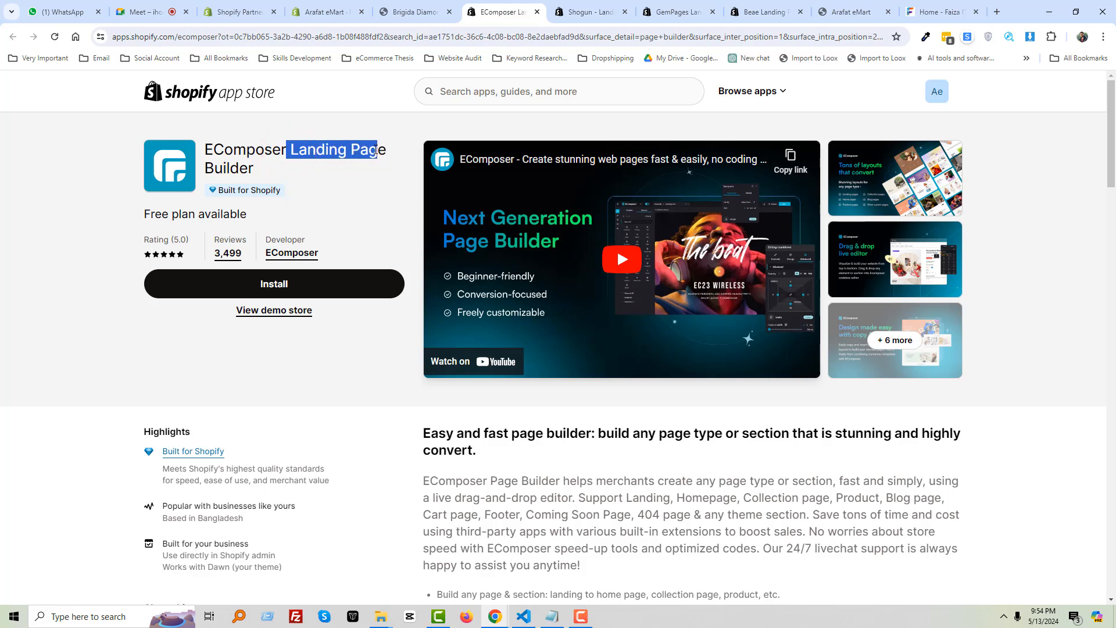
pyautogui.click(327, 156)
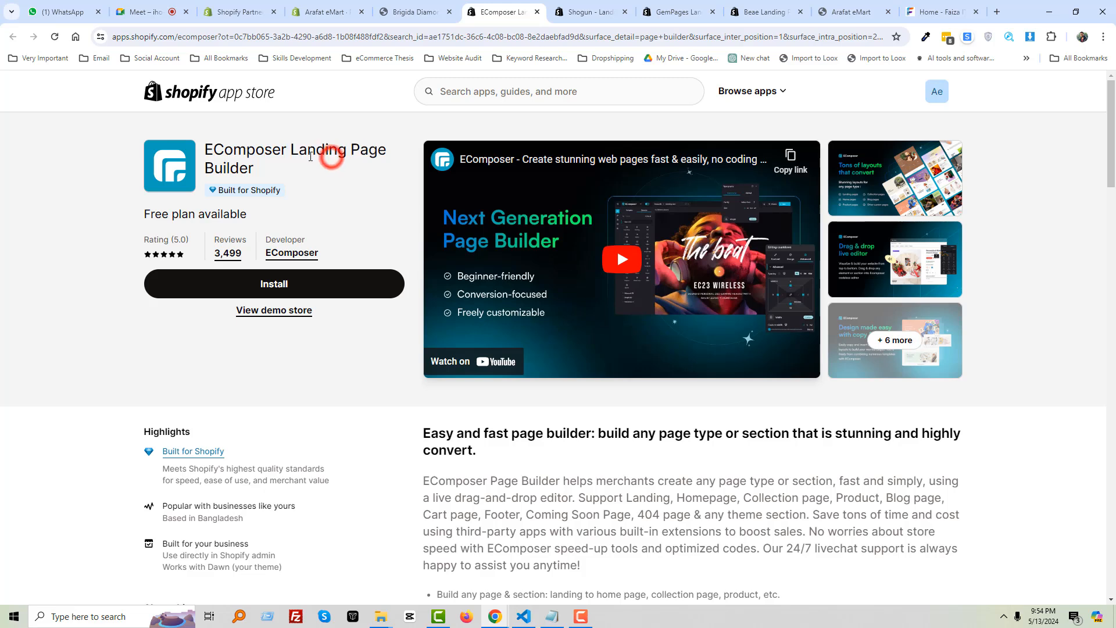
pyautogui.moveTo(292, 151); pyautogui.dragTo(387, 153)
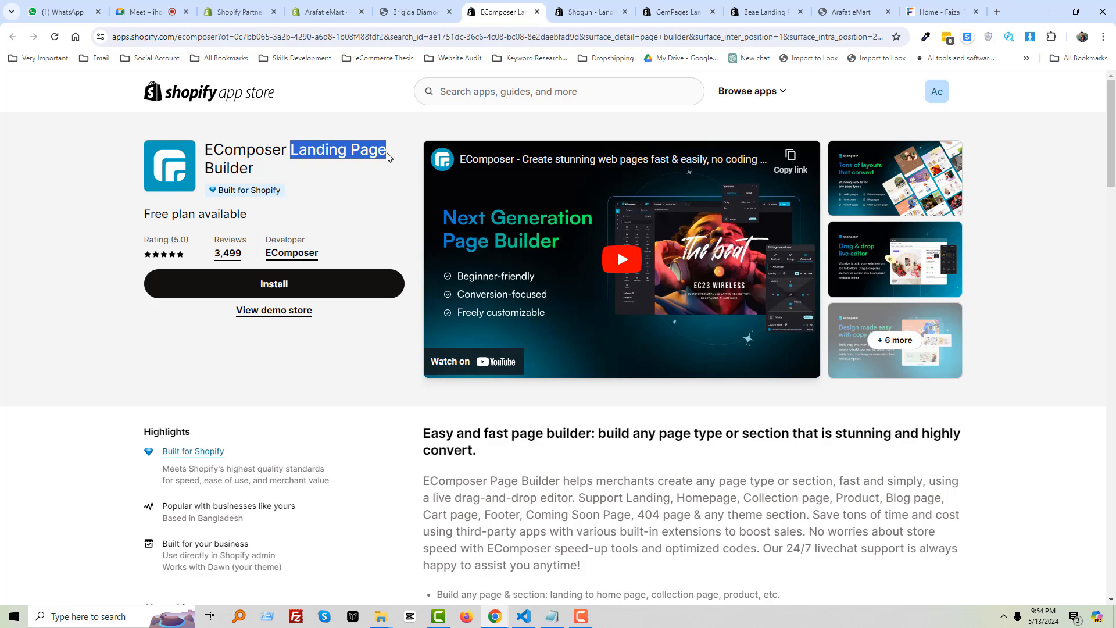
pyautogui.click(387, 155)
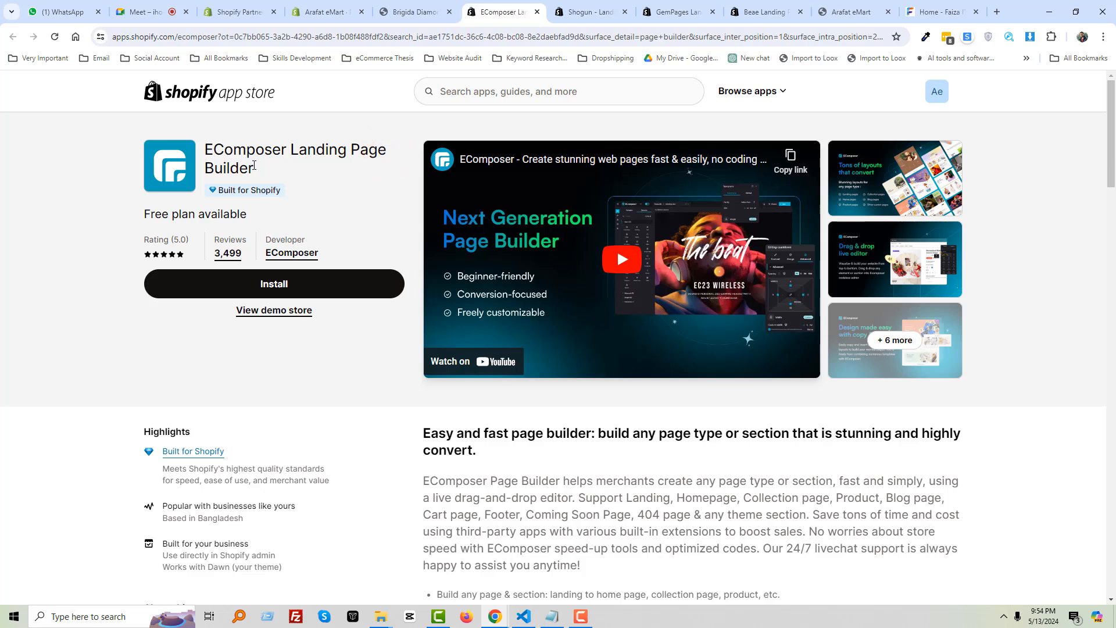
pyautogui.moveTo(264, 150); pyautogui.dragTo(254, 166)
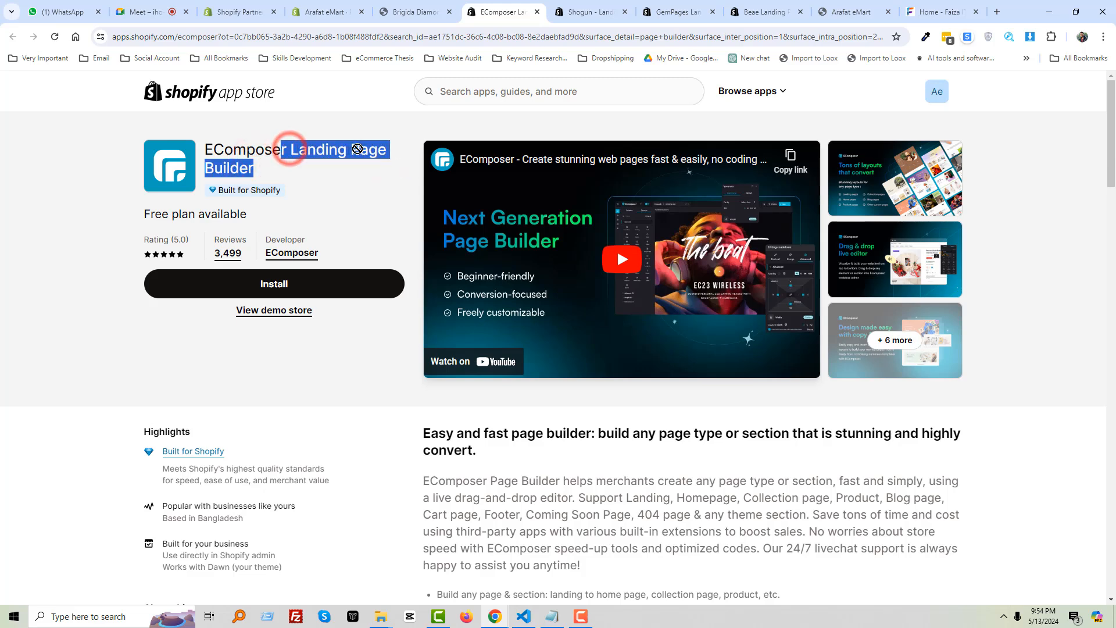
pyautogui.click(357, 149)
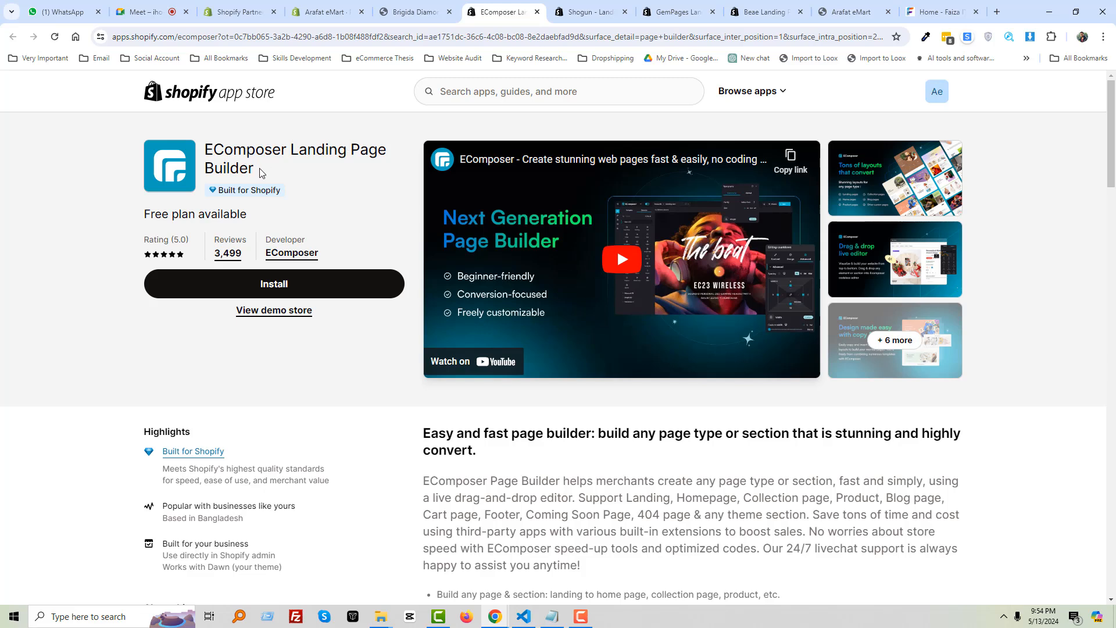
pyautogui.moveTo(291, 153); pyautogui.dragTo(388, 154)
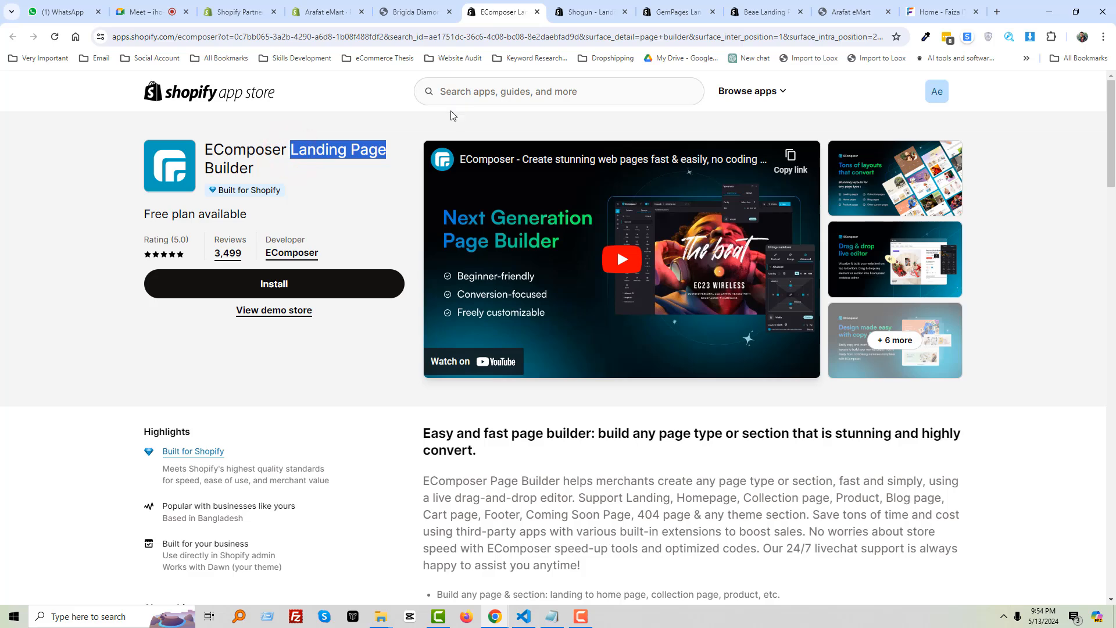
pyautogui.click(275, 153)
# Look over the Shogun, GemPages and Beae Landing Page Builder listings
pyautogui.click(579, 12)
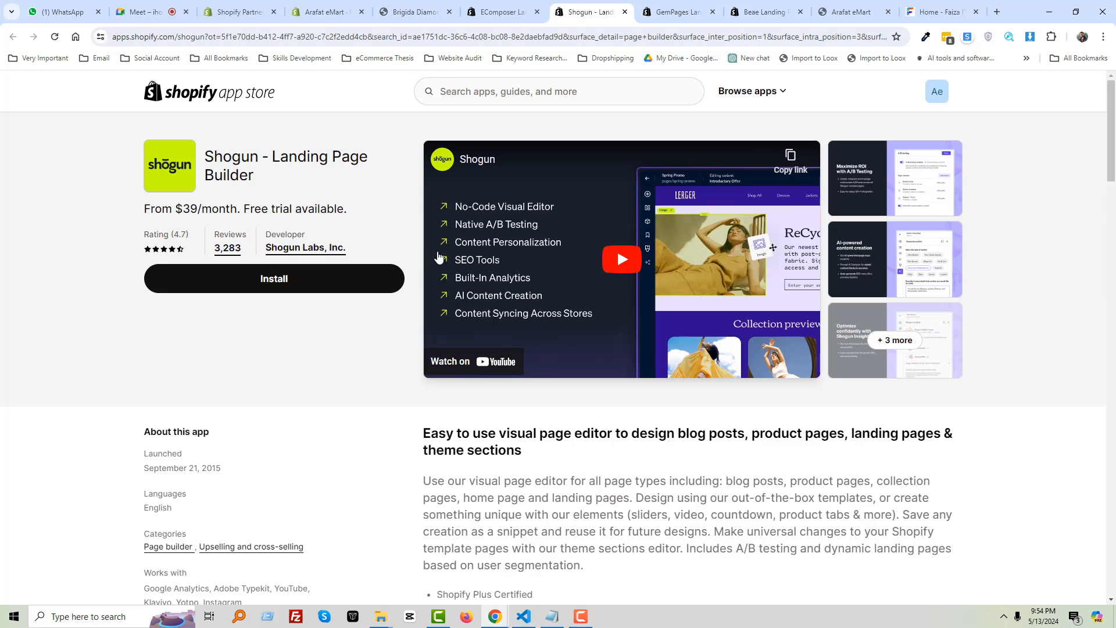
pyautogui.click(678, 14)
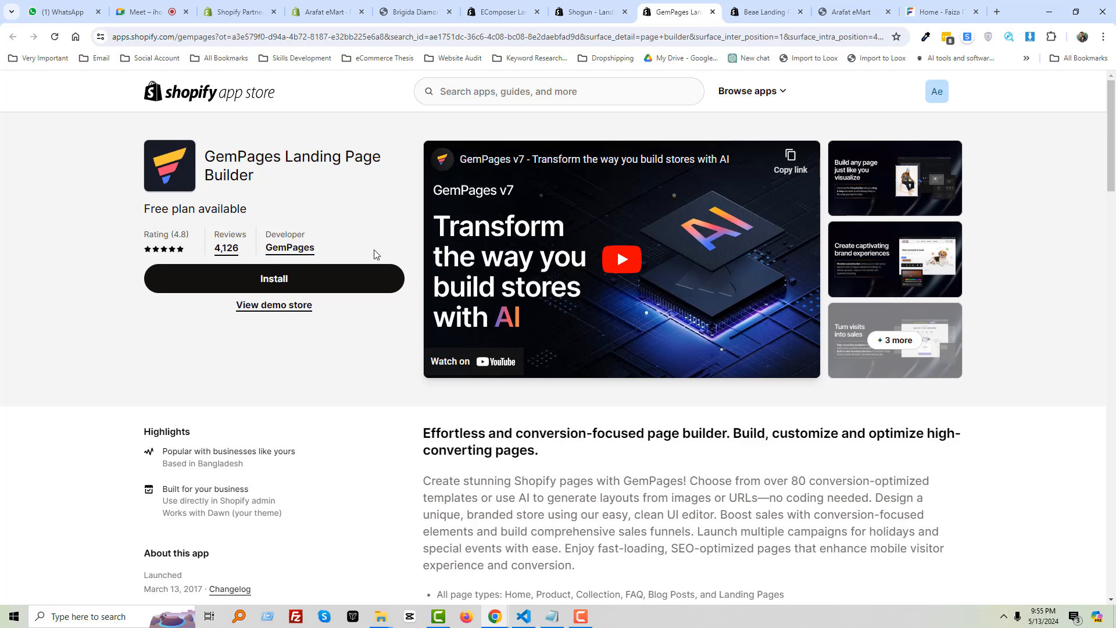
pyautogui.click(758, 12)
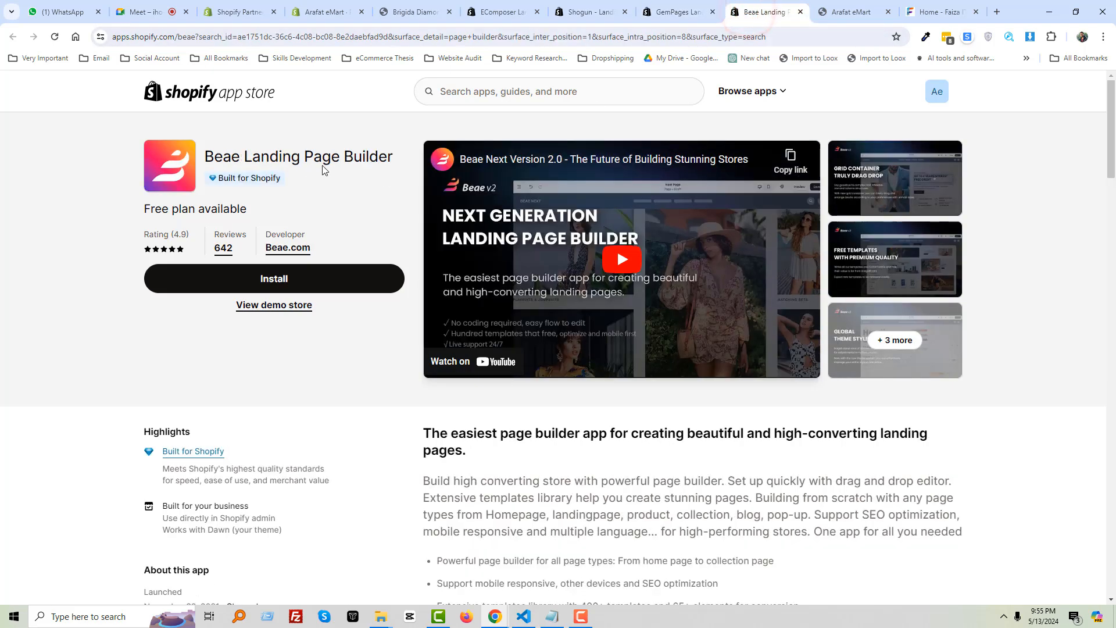
pyautogui.scroll(-3, 436, 261)
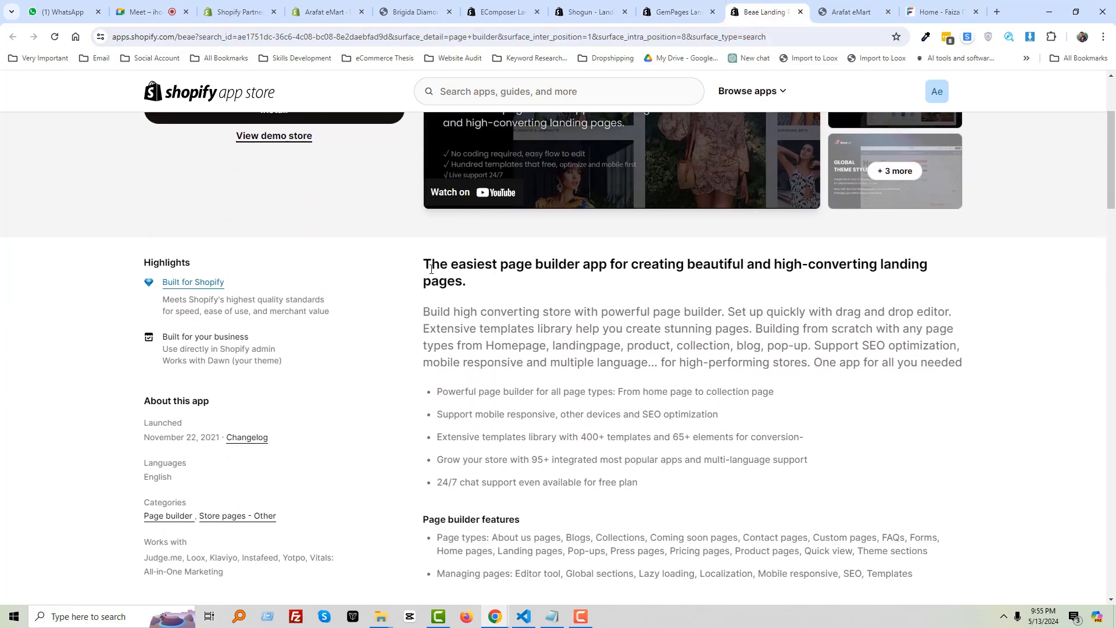
pyautogui.scroll(3, 459, 186)
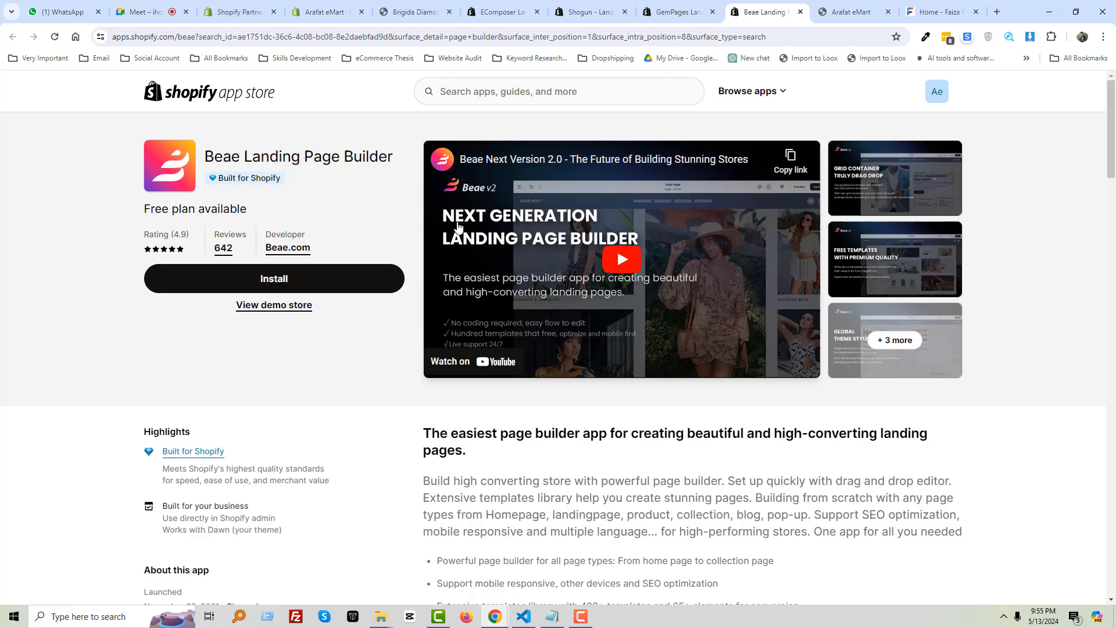
# Recheck the PageFly dashboard and EComposer listing, then return to the Google Meet class
pyautogui.click(322, 12)
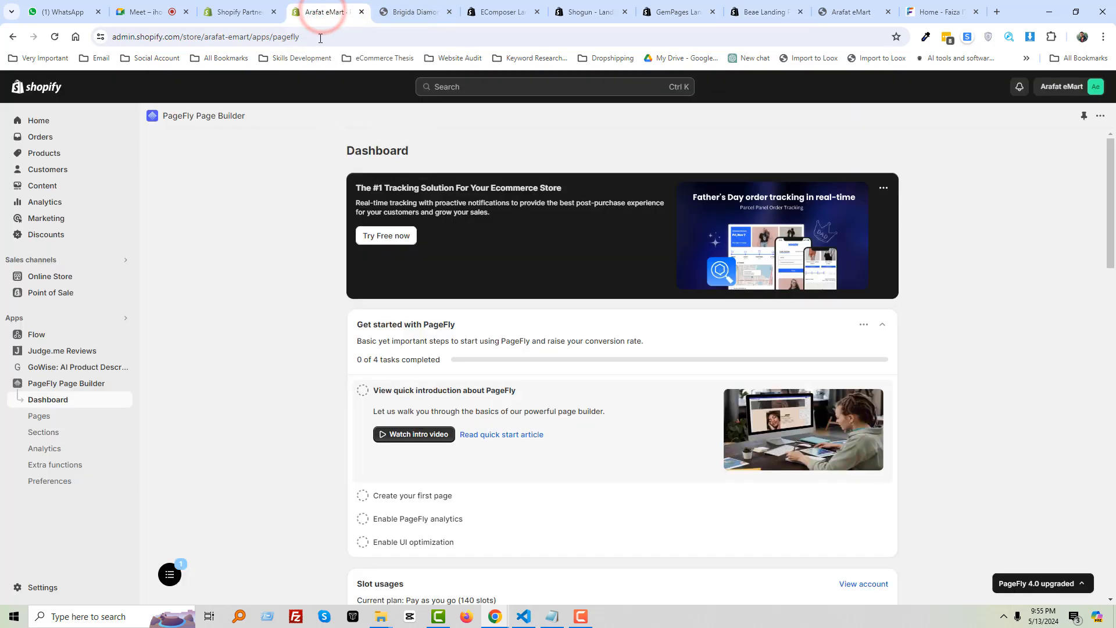
pyautogui.click(491, 11)
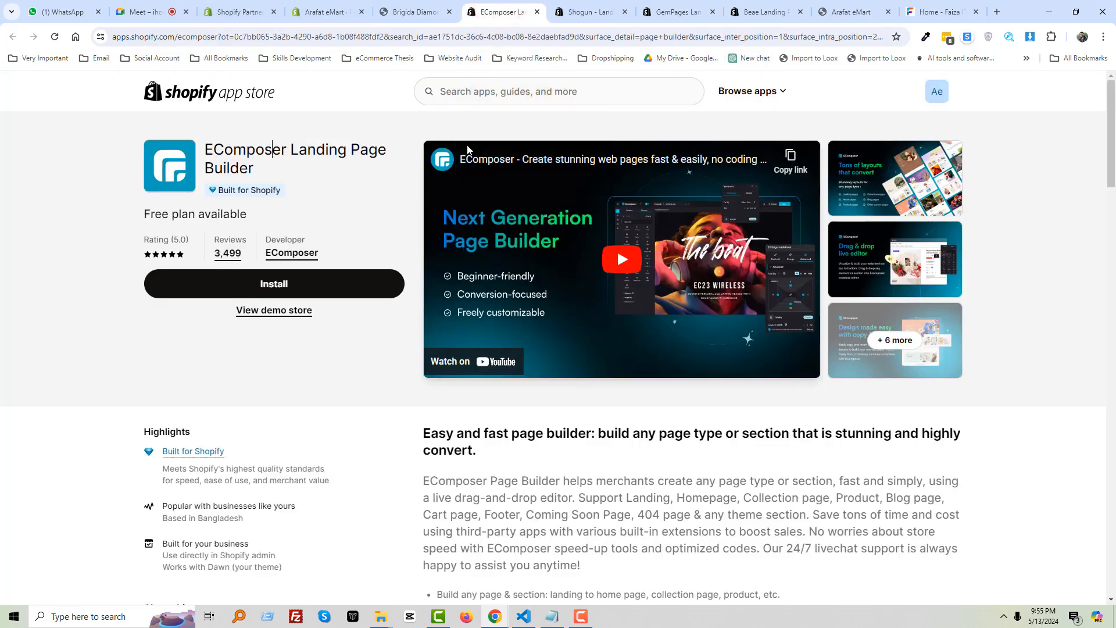
pyautogui.scroll(-5, 372, 312)
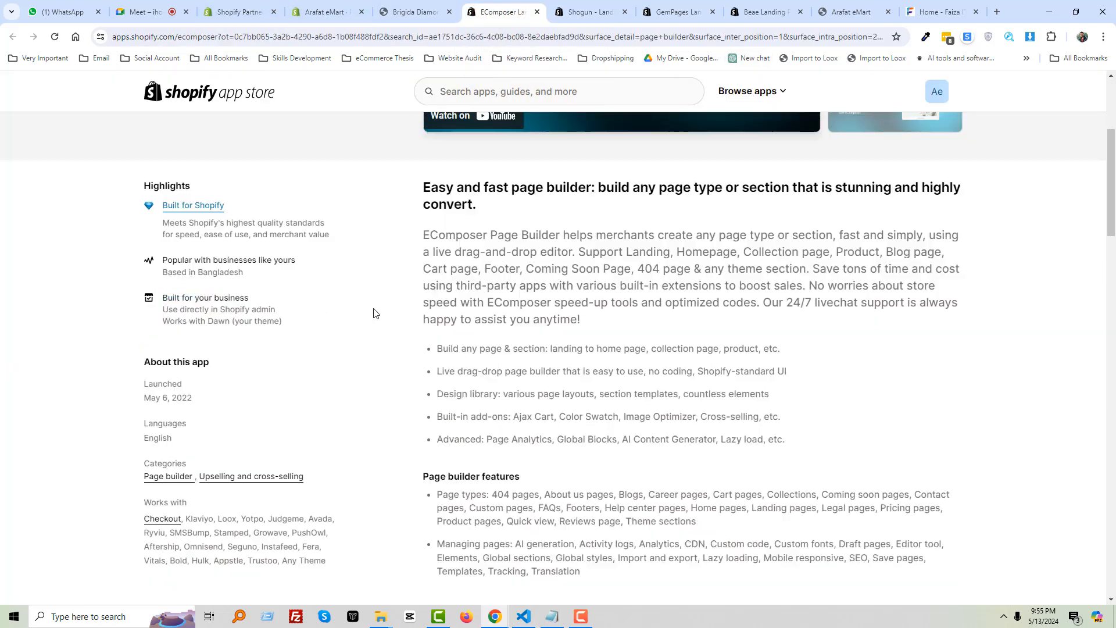
pyautogui.scroll(5, 374, 312)
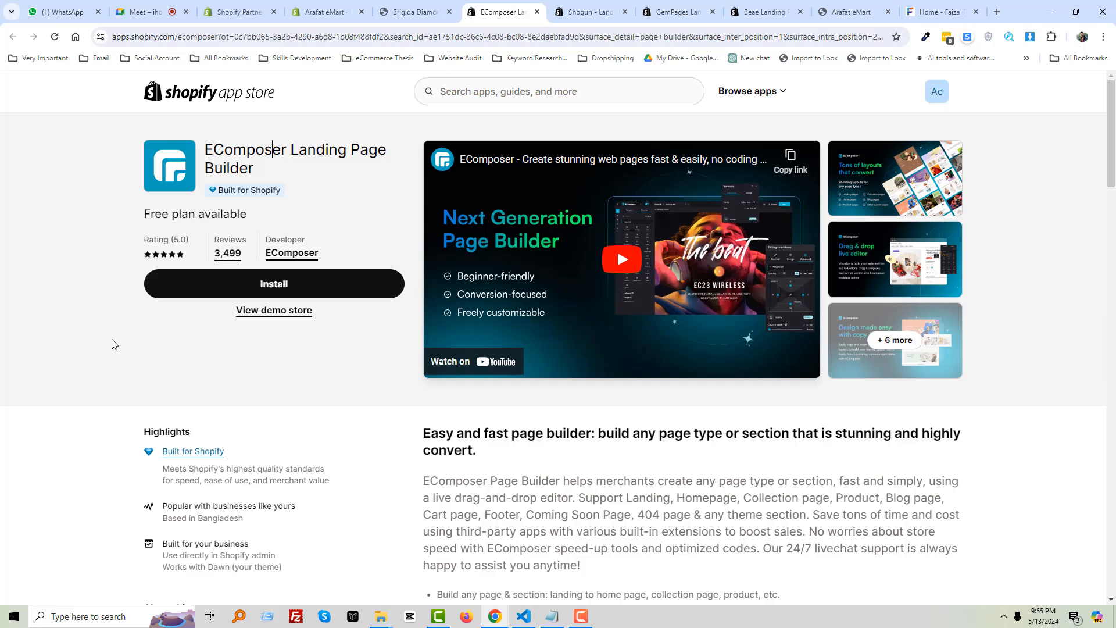
pyautogui.click(324, 12)
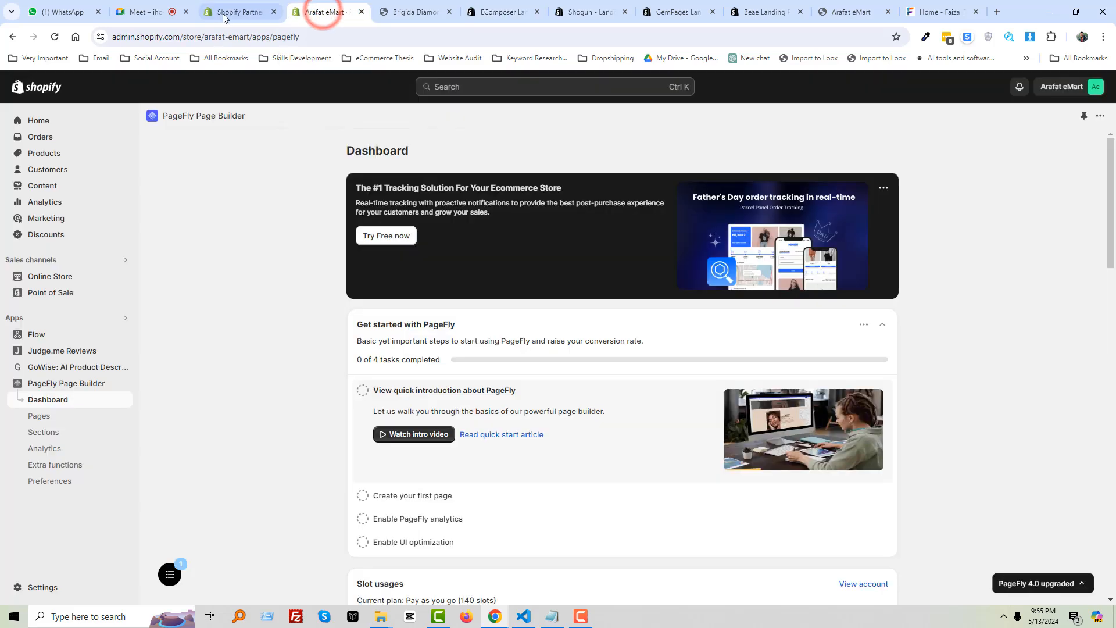
pyautogui.click(163, 10)
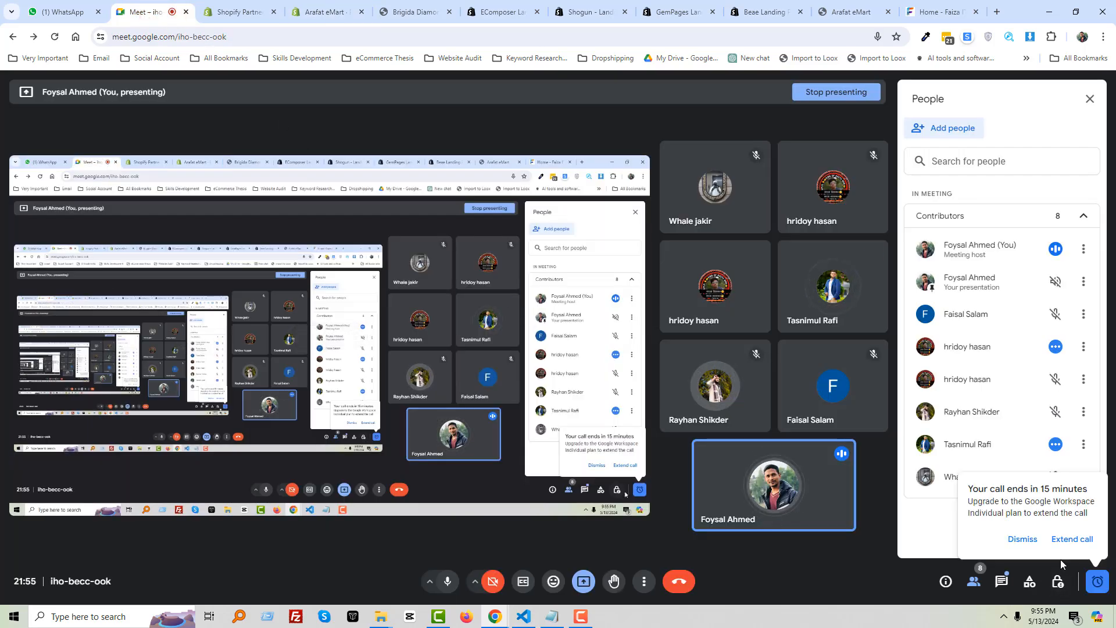
# Dismiss the 'call ends in 15 minutes' notice and bring up Firefox from the taskbar
pyautogui.click(1023, 539)
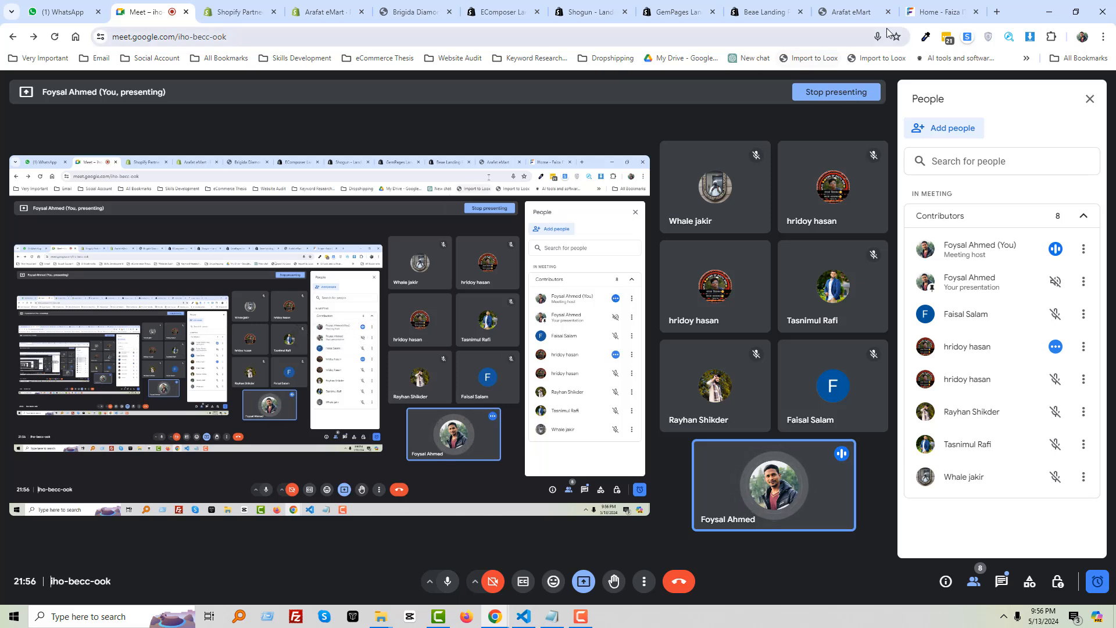
pyautogui.click(458, 620)
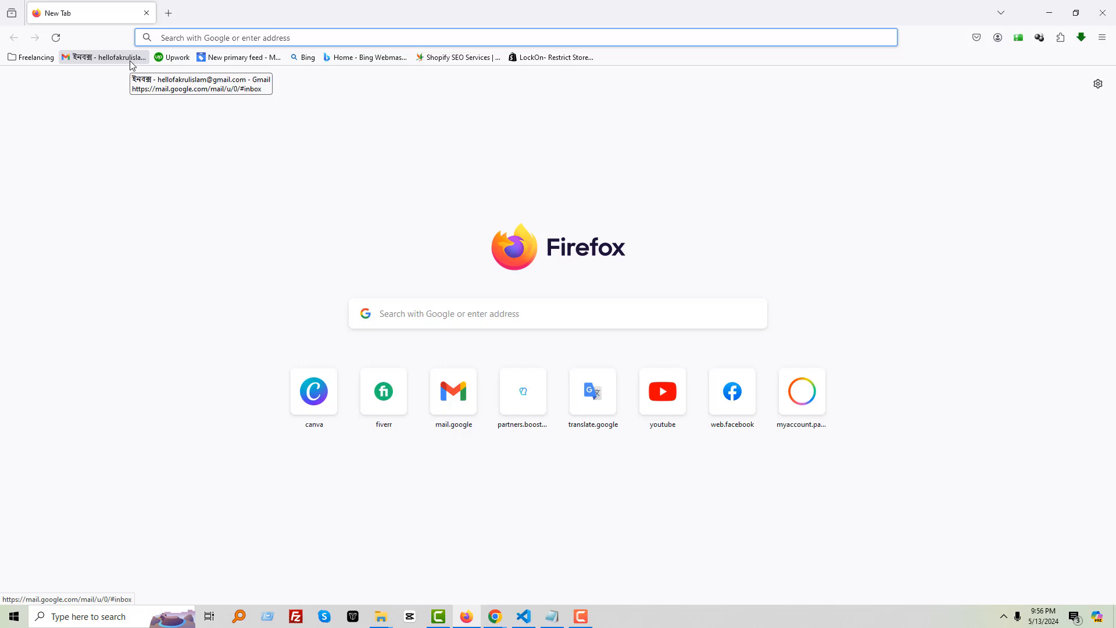
# Open Gmail from the bookmarks, close that tab, and minimize Firefox back to Meet
pyautogui.click(133, 65)
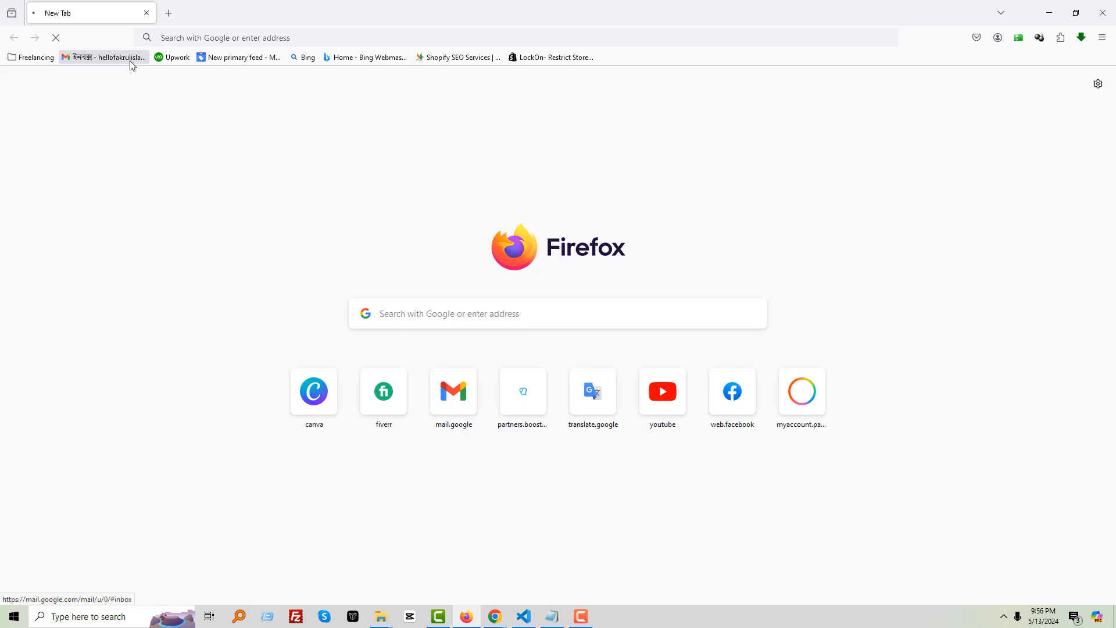
pyautogui.click(168, 14)
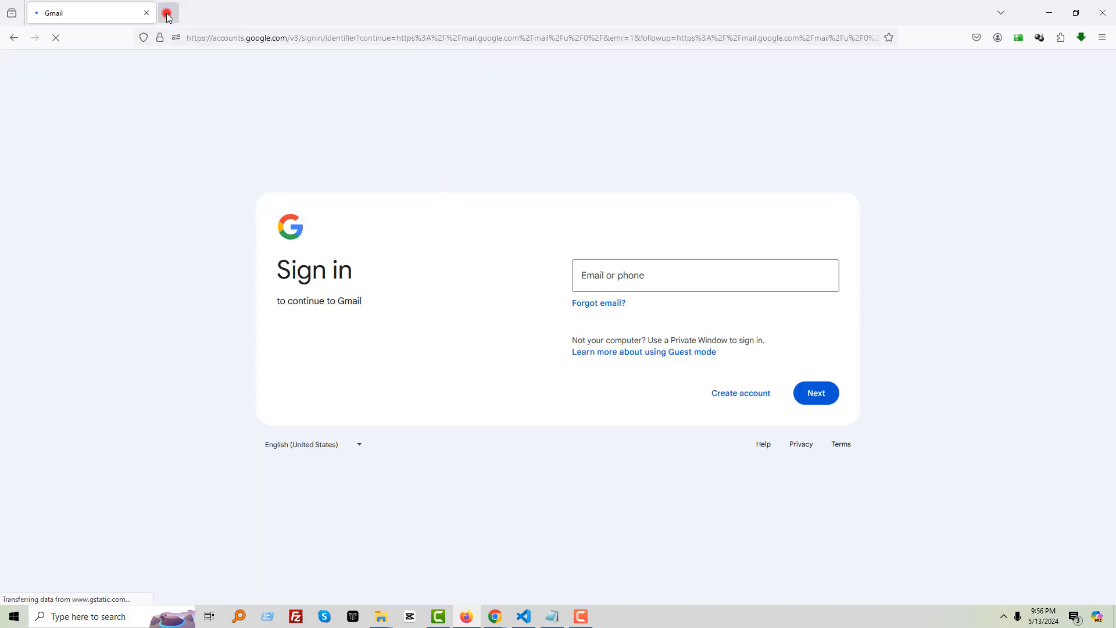
pyautogui.click(147, 13)
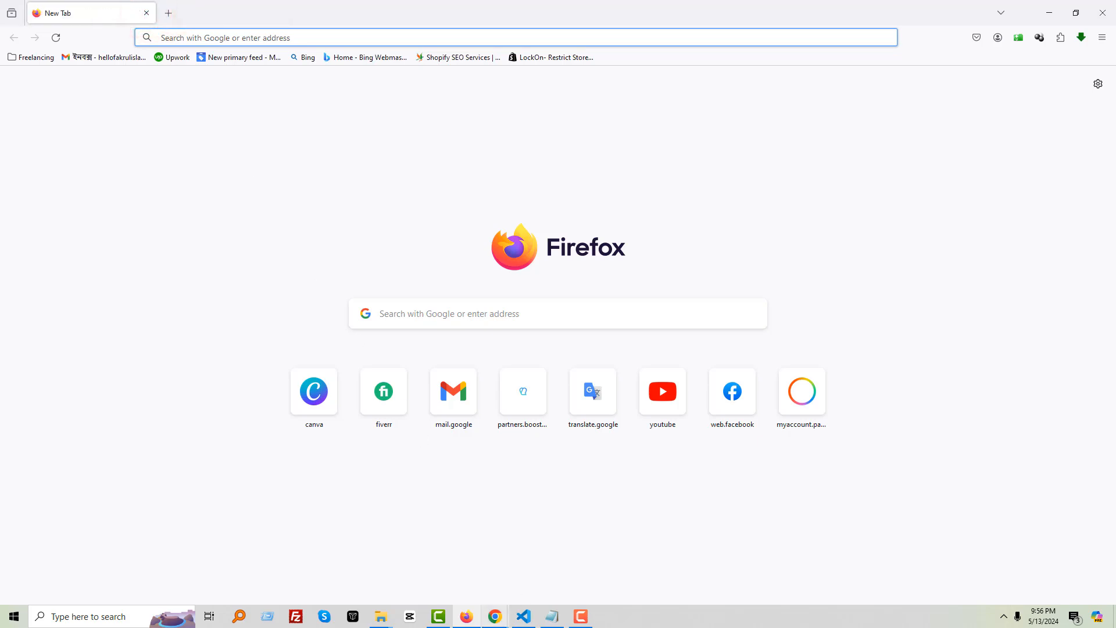
pyautogui.click(1051, 12)
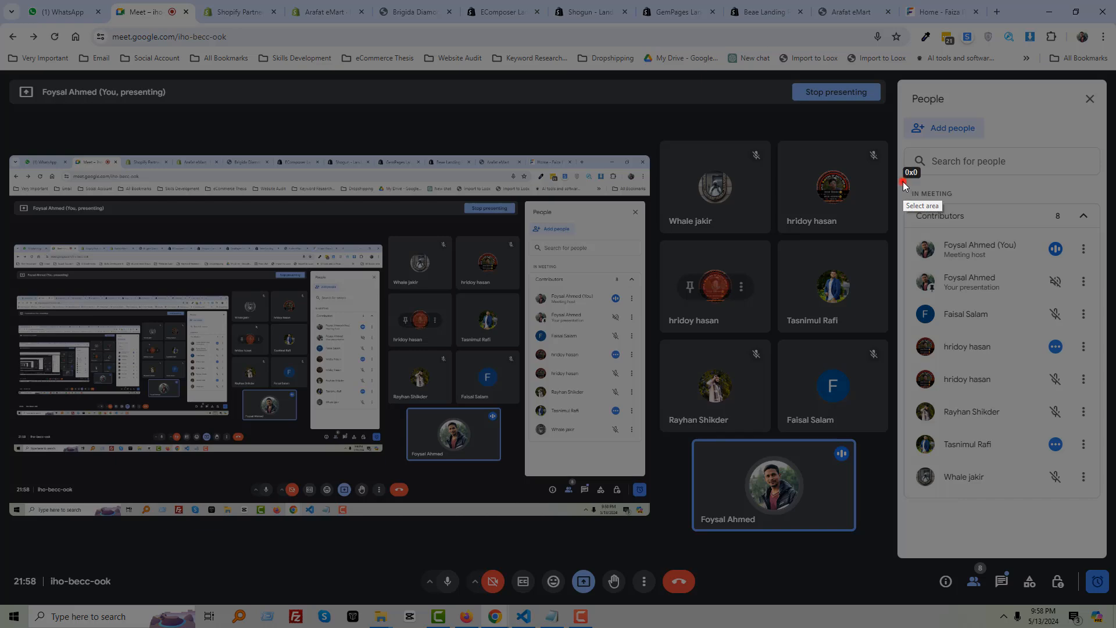
# Screenshot the Meet participant list, then switch the side panel to the chat messages
pyautogui.moveTo(902, 182); pyautogui.dragTo(1036, 459)
pyautogui.moveTo(1055, 503); pyautogui.dragTo(1108, 526)
pyautogui.hotkey('ctrl', 'c')
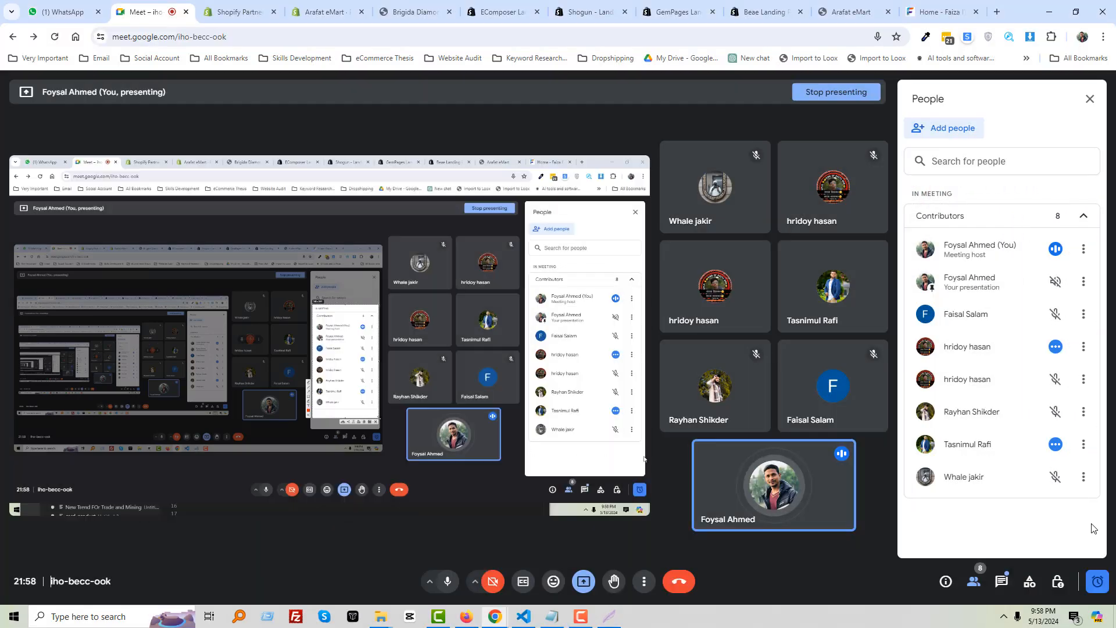
pyautogui.click(998, 581)
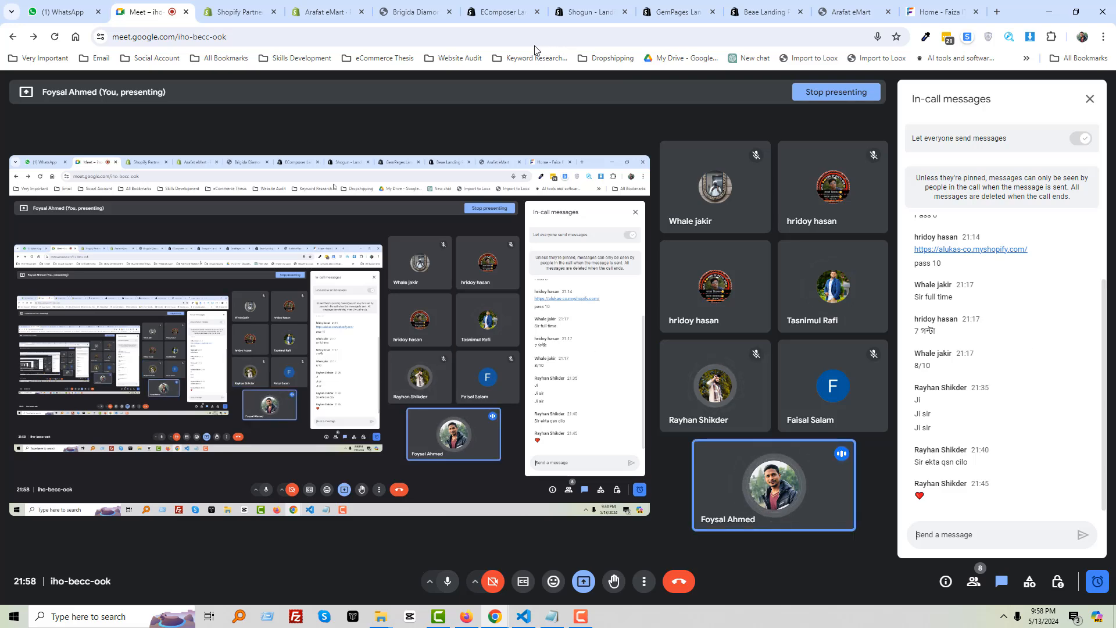
pyautogui.click(418, 13)
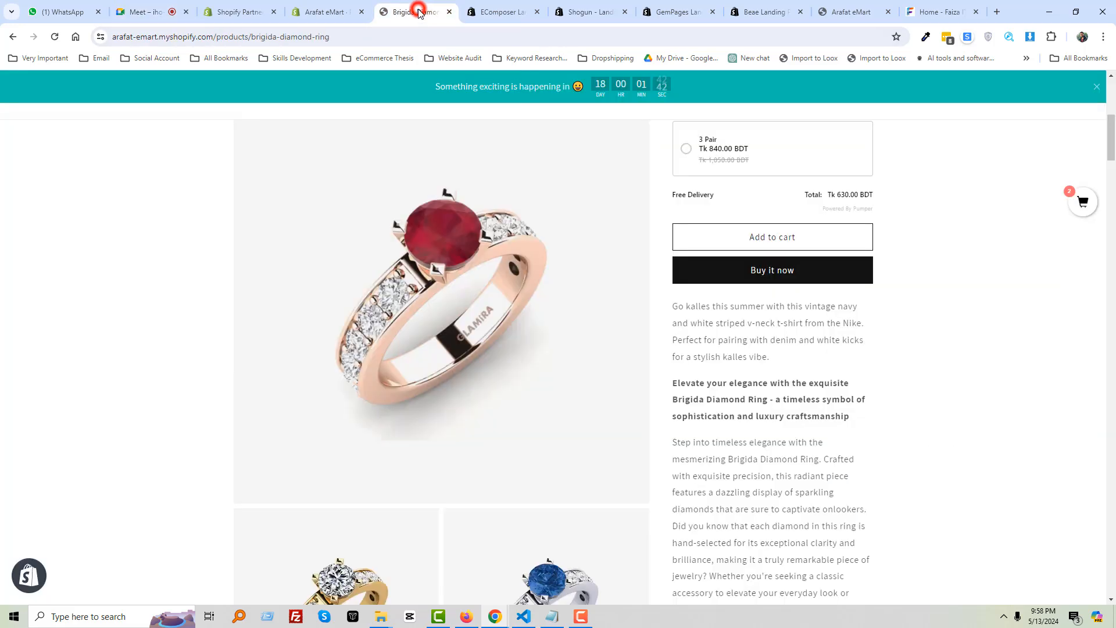
pyautogui.click(492, 11)
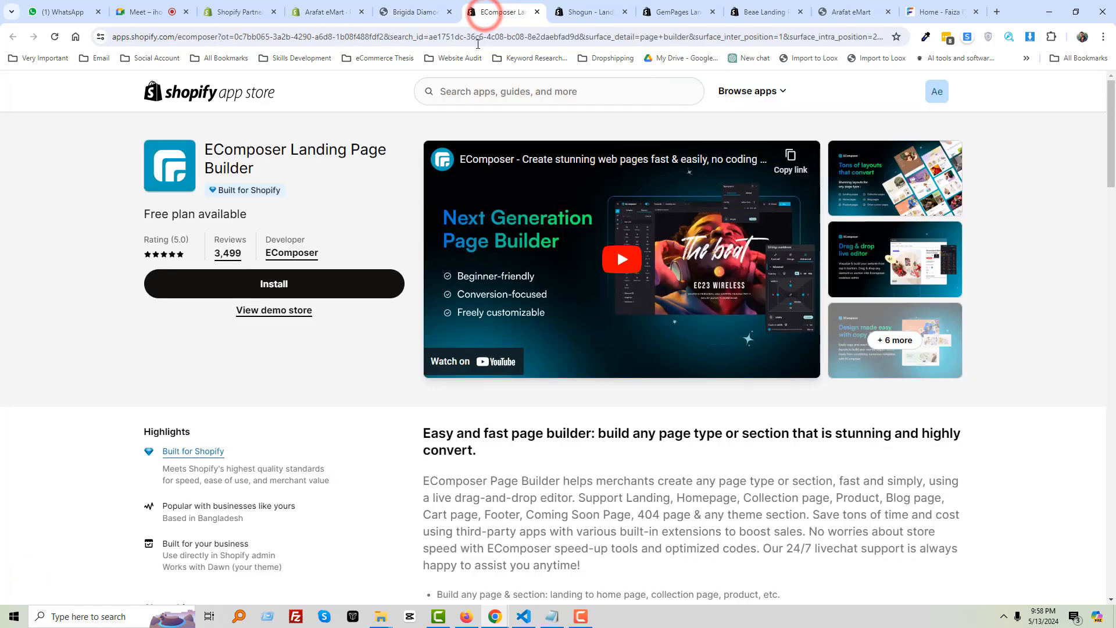
pyautogui.click(414, 11)
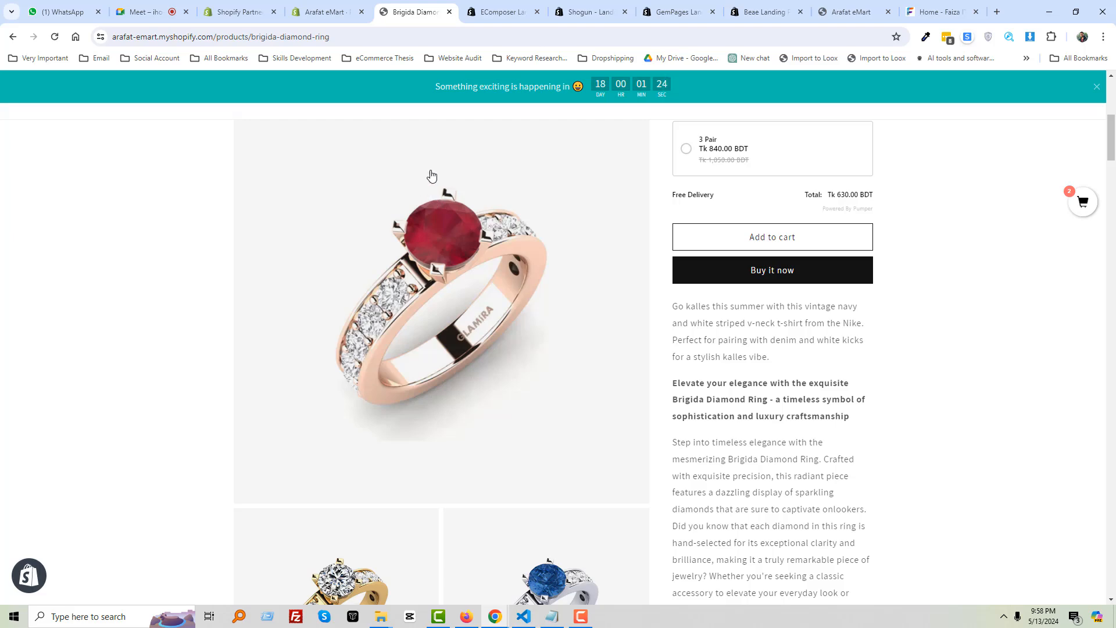
pyautogui.click(327, 11)
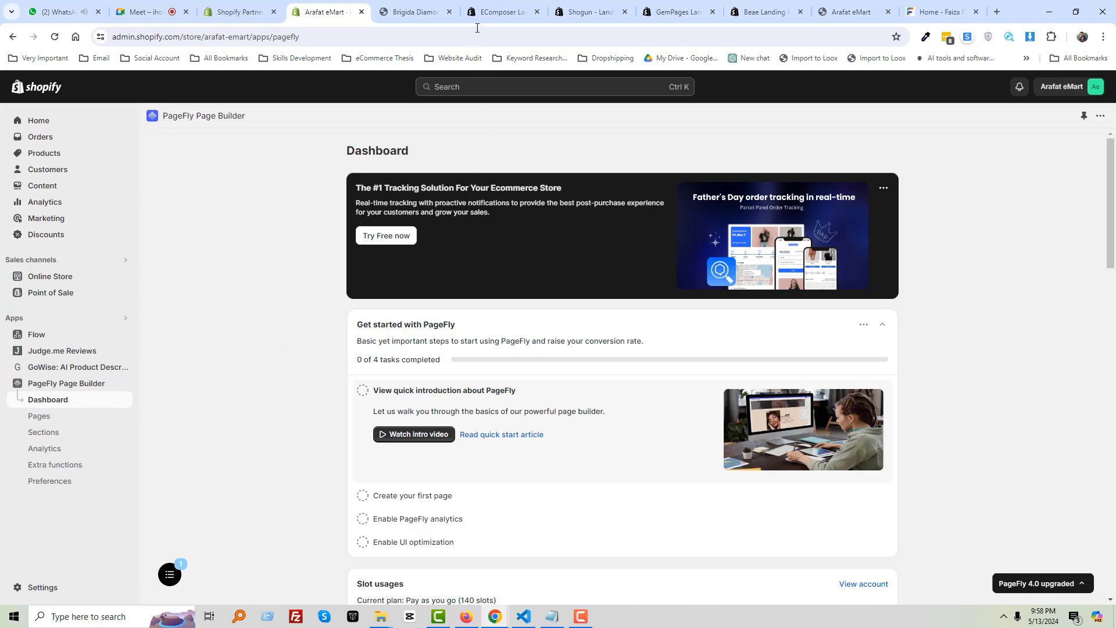
pyautogui.click(502, 12)
pyautogui.click(584, 10)
pyautogui.click(680, 11)
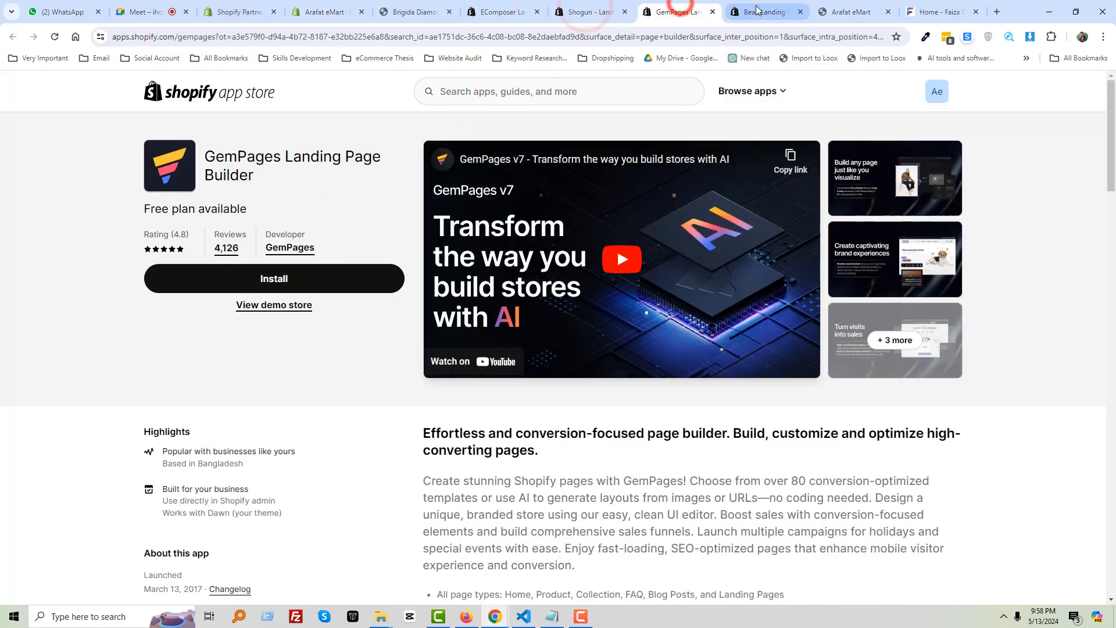
pyautogui.click(756, 10)
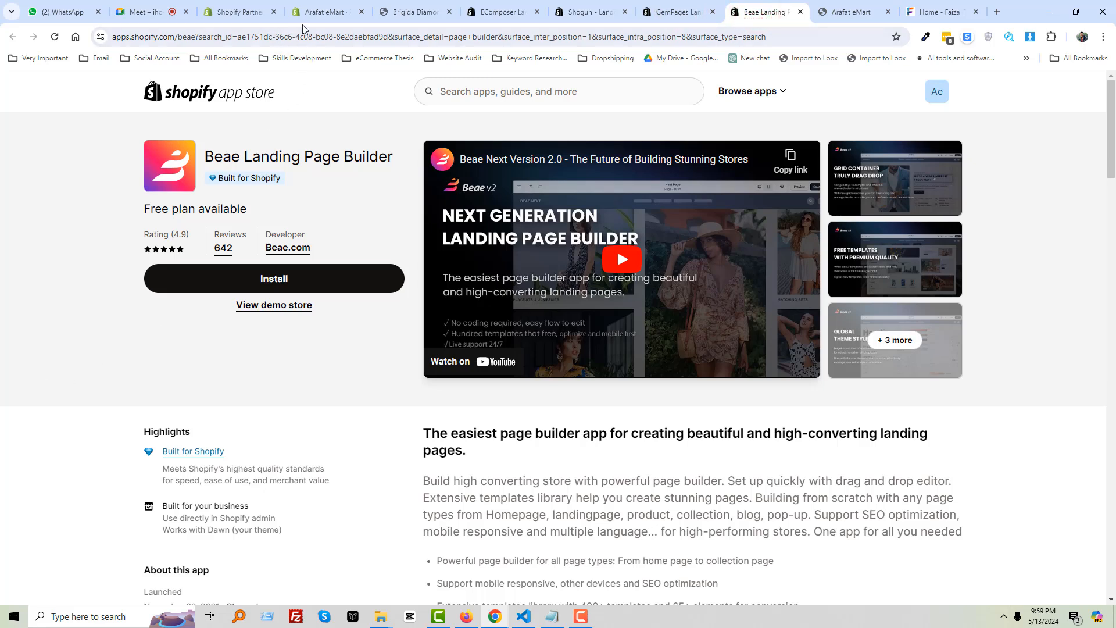
pyautogui.click(418, 13)
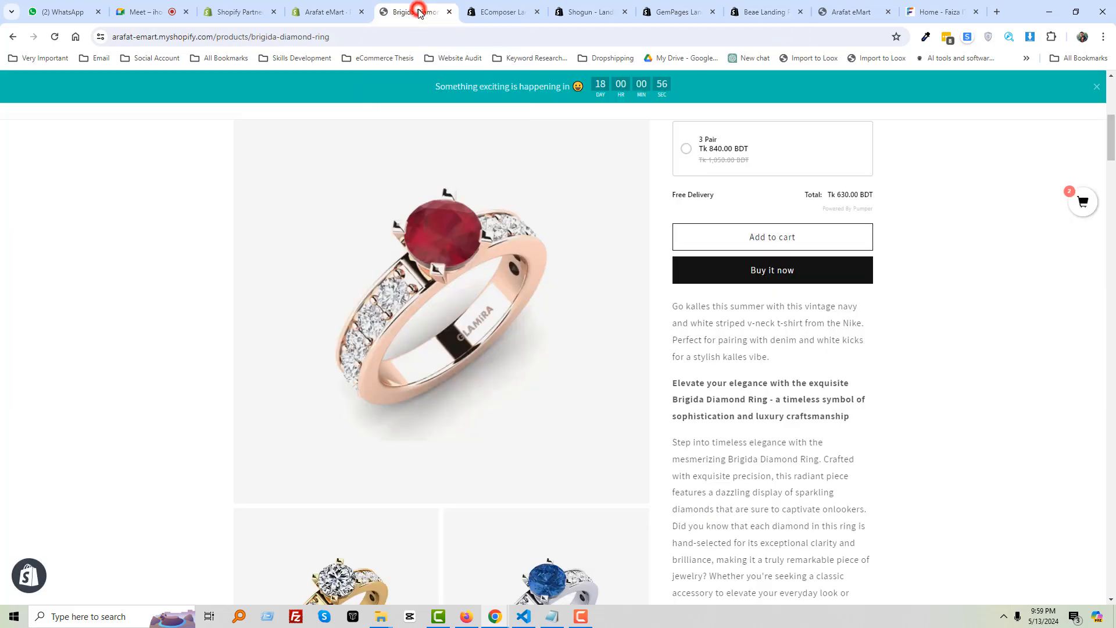
# Compare the EComposer, Shogun, GemPages and Beae app listings, then open a new Chrome tab
pyautogui.click(507, 12)
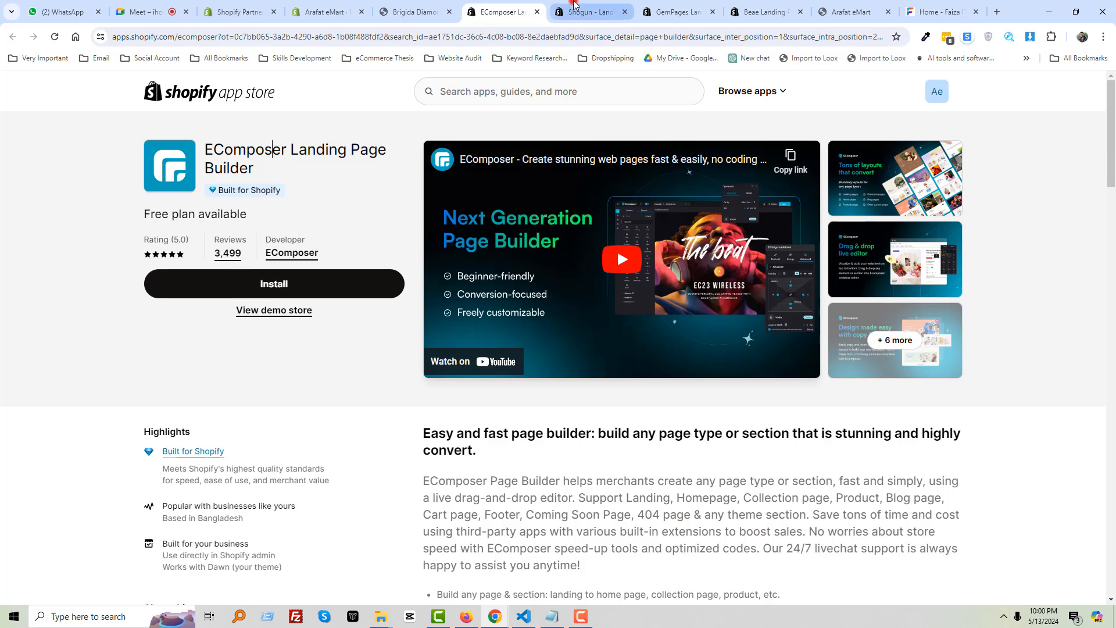
pyautogui.click(576, 11)
pyautogui.click(647, 11)
pyautogui.click(756, 12)
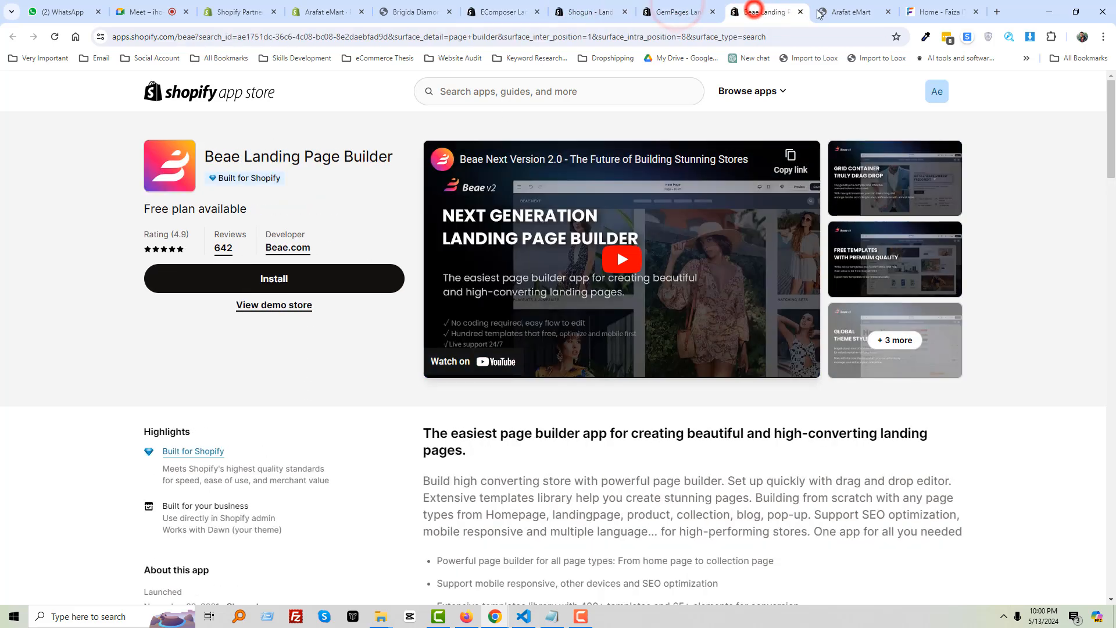
pyautogui.click(579, 14)
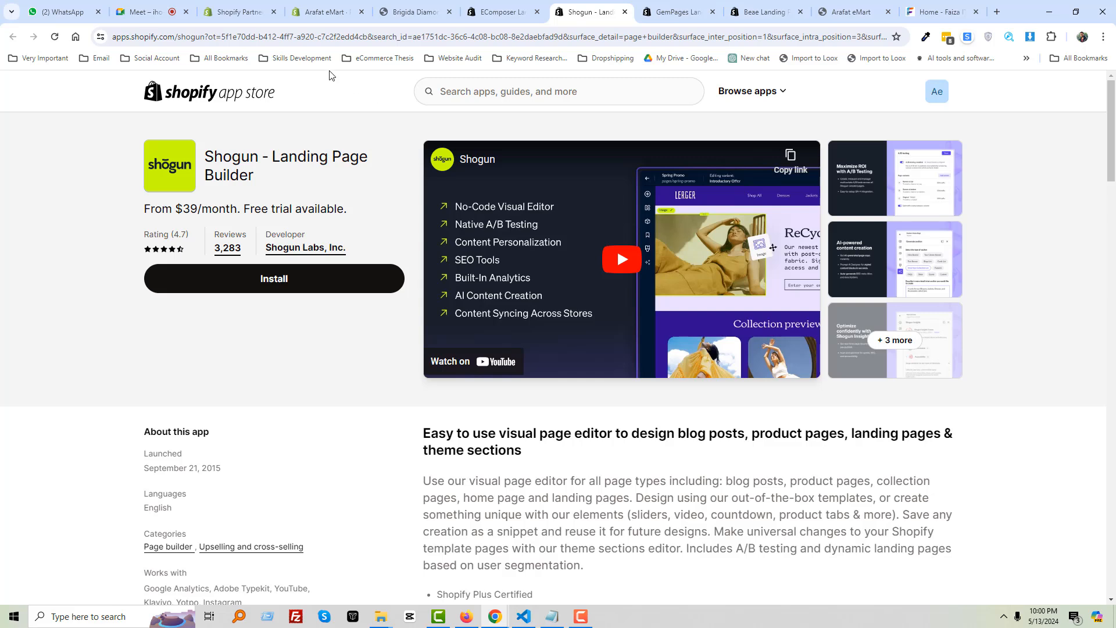
pyautogui.click(997, 13)
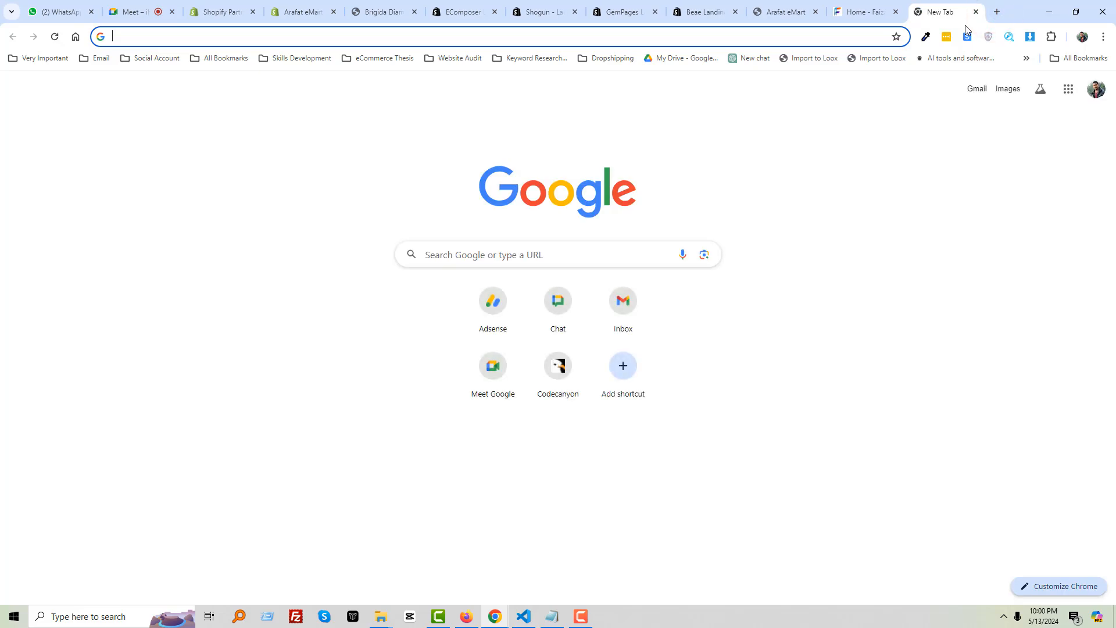
# Go to themes.shopify.com via the address bar, discarding the themeforest.net autocomplete
pyautogui.write('theme')
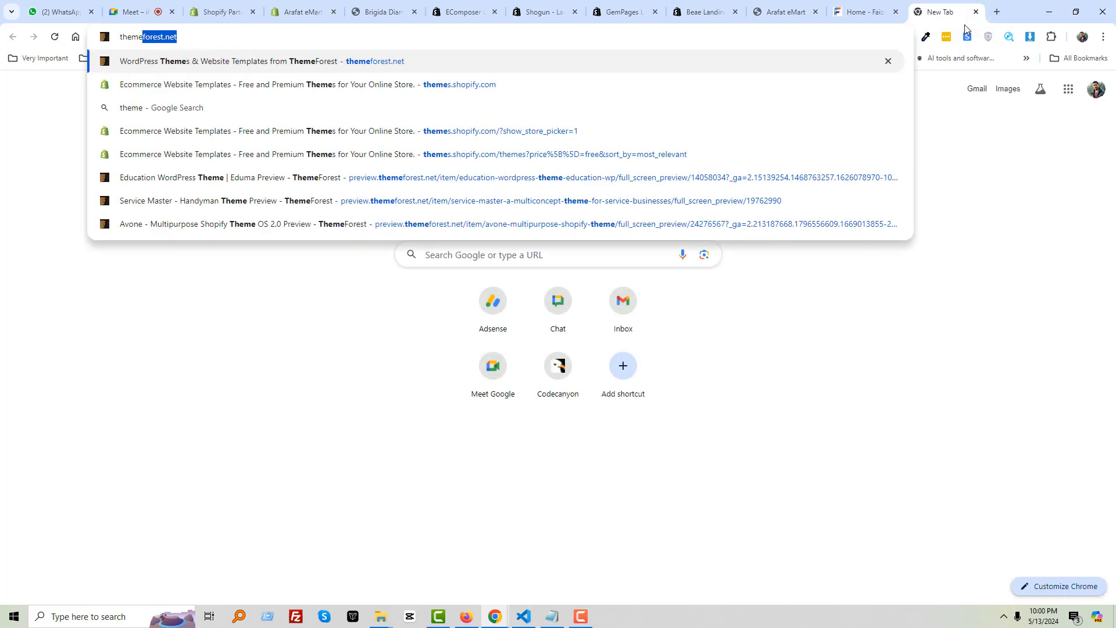
pyautogui.hotkey('ctrl', 'a')
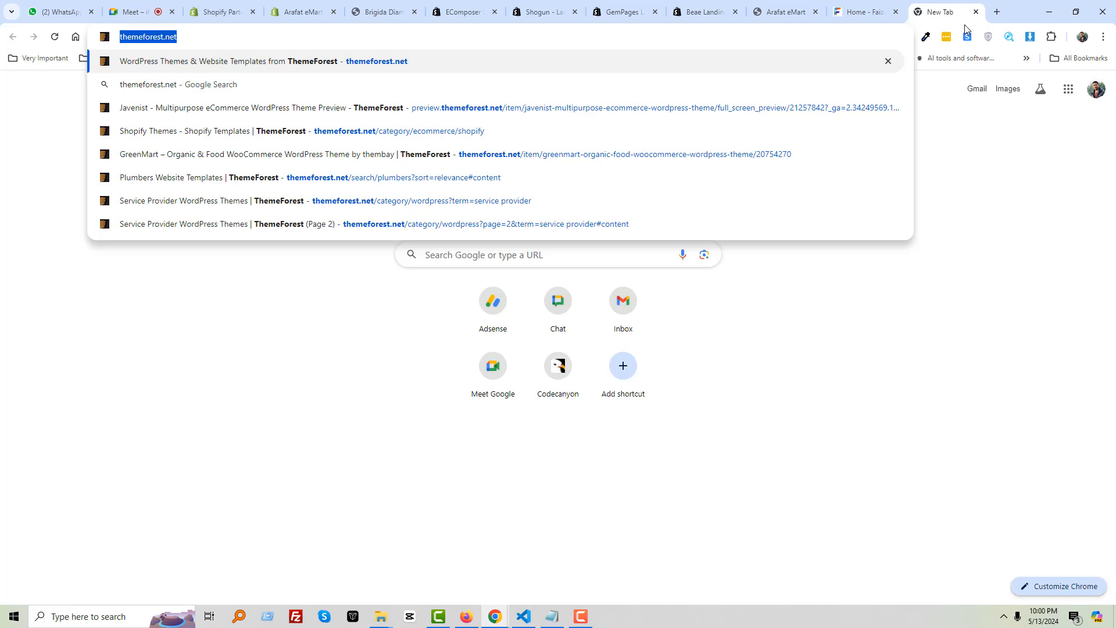
pyautogui.press('BackSpace')
pyautogui.write('themes')
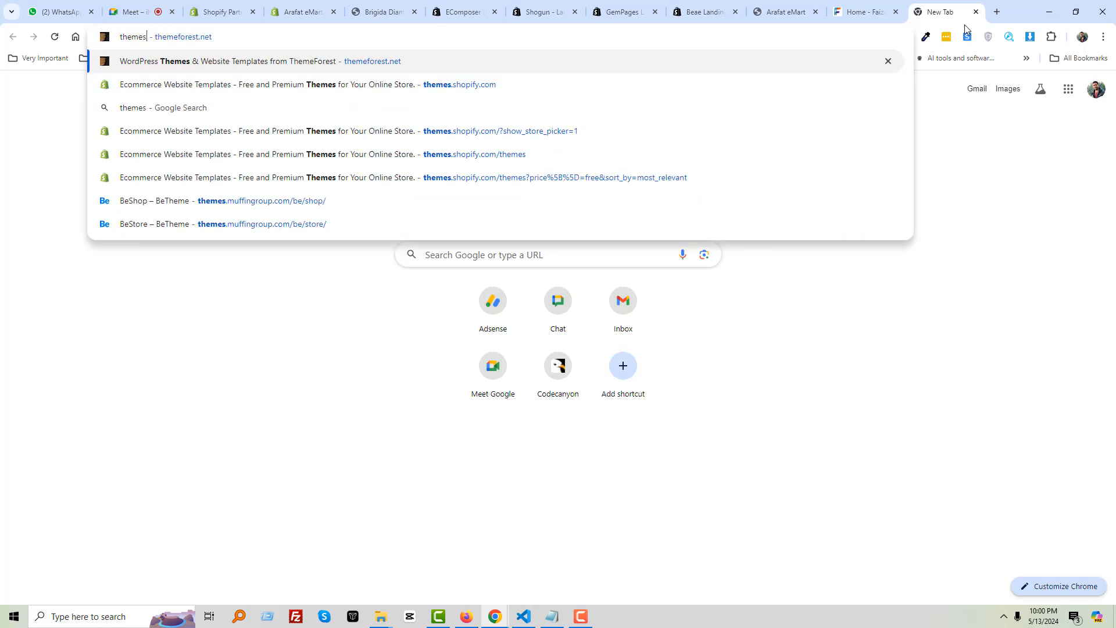
pyautogui.press('Down')
pyautogui.press('Return')
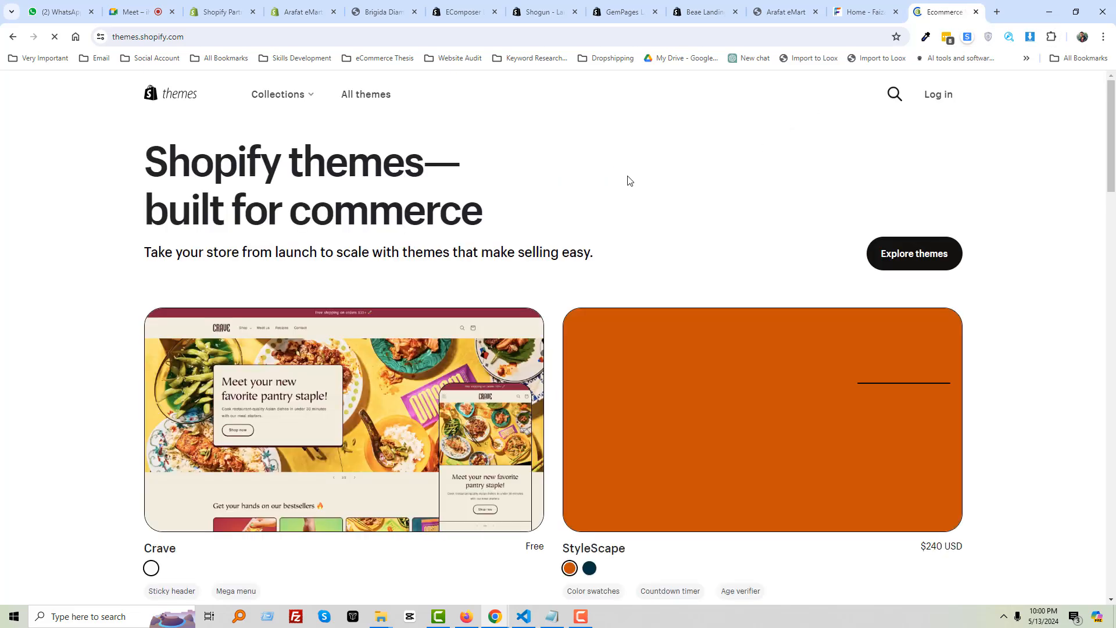
# Browse all themes filtered by Price to Free, reloading the stuck page, and scroll the 13 results
pyautogui.click(364, 94)
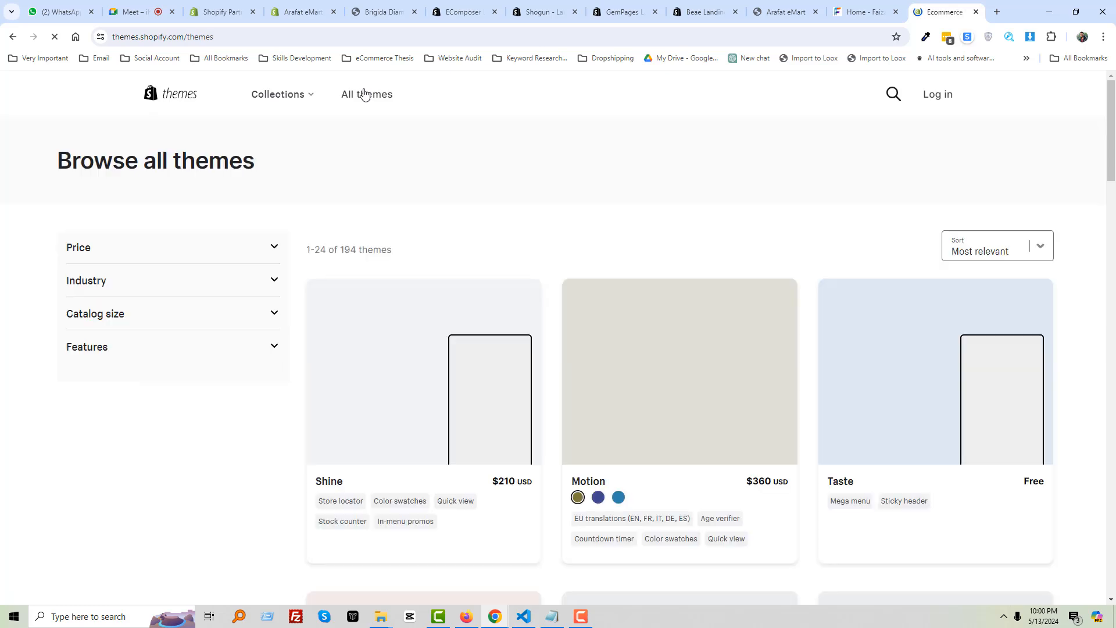
pyautogui.click(268, 250)
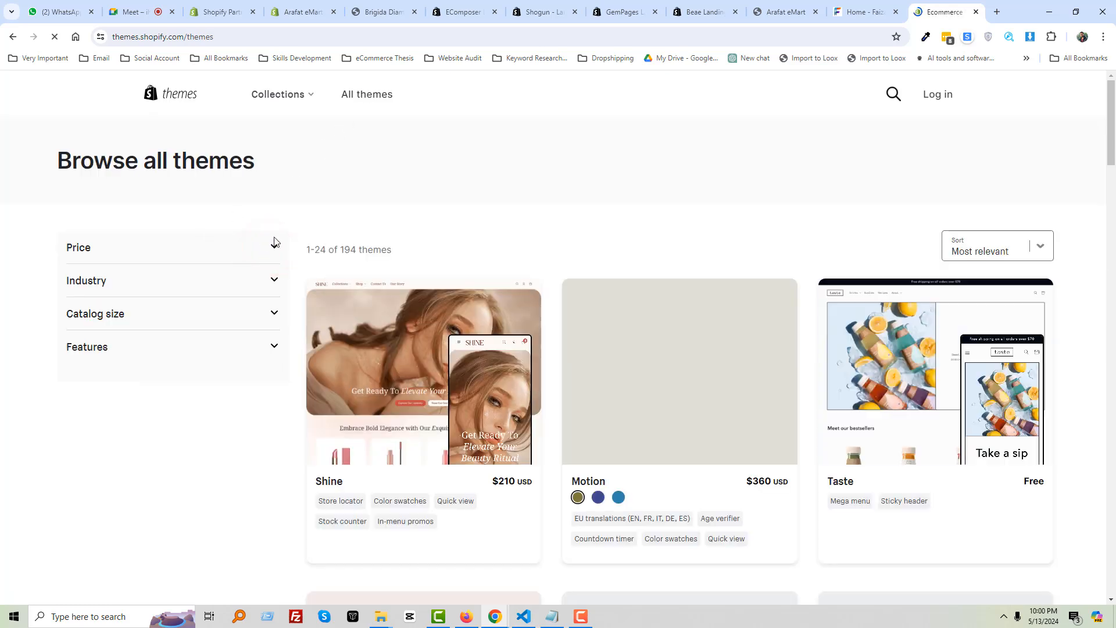
pyautogui.click(46, 221)
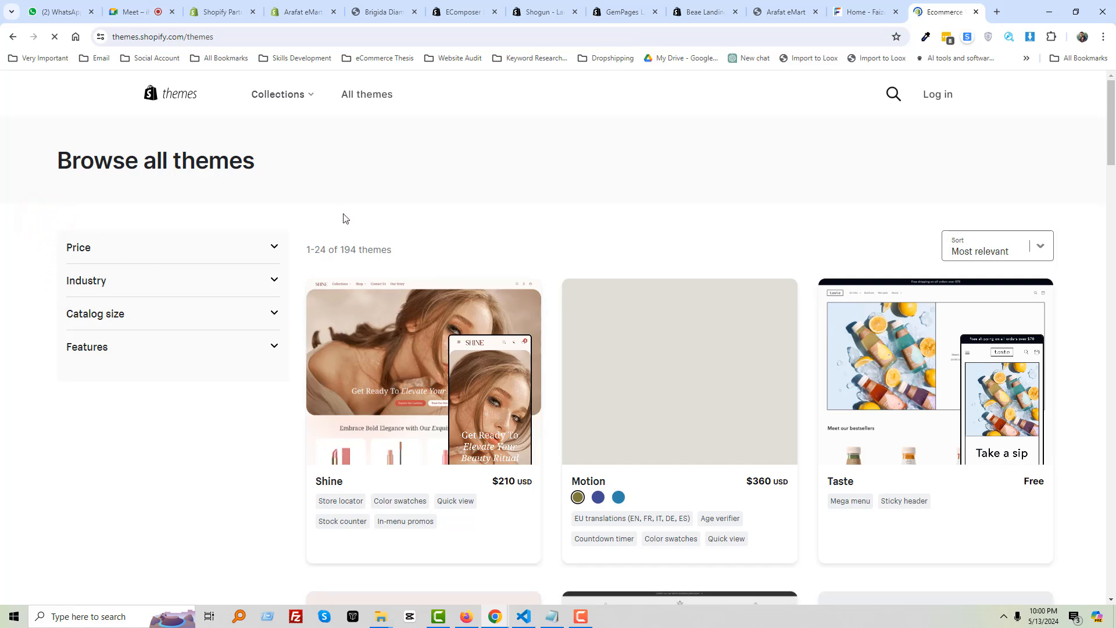
pyautogui.click(269, 249)
pyautogui.click(270, 247)
pyautogui.click(55, 38)
pyautogui.click(56, 37)
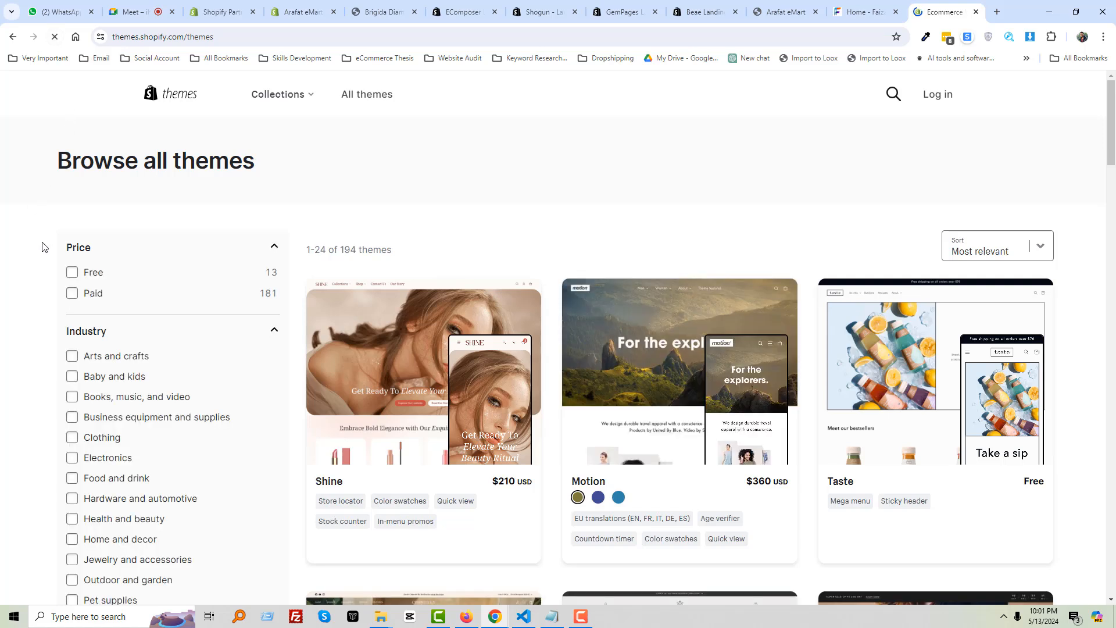
pyautogui.click(73, 273)
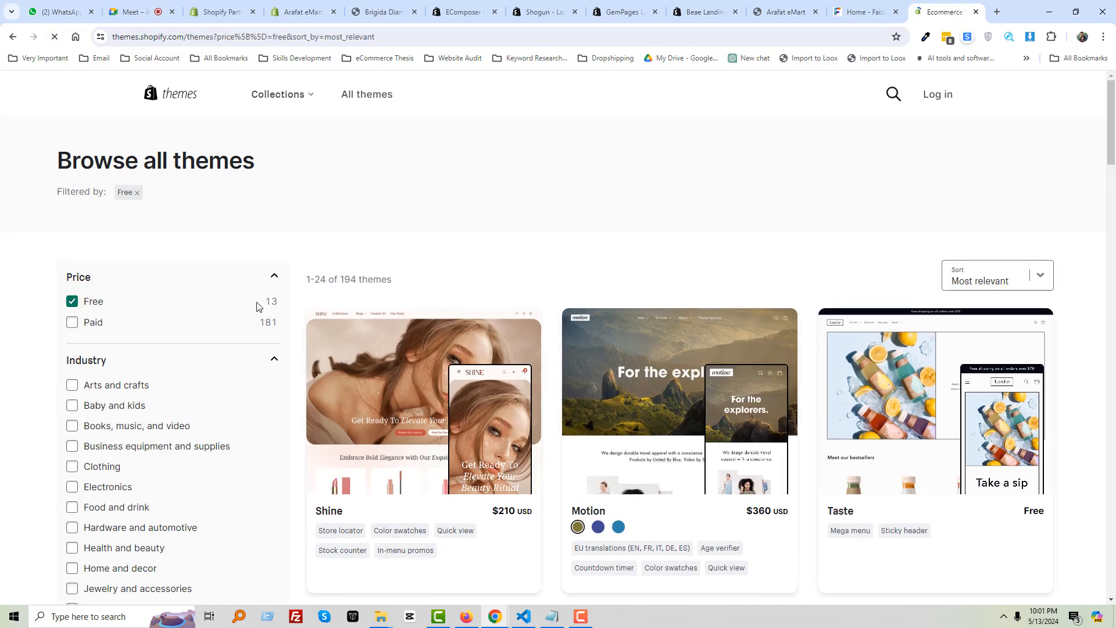
pyautogui.scroll(-5, 477, 361)
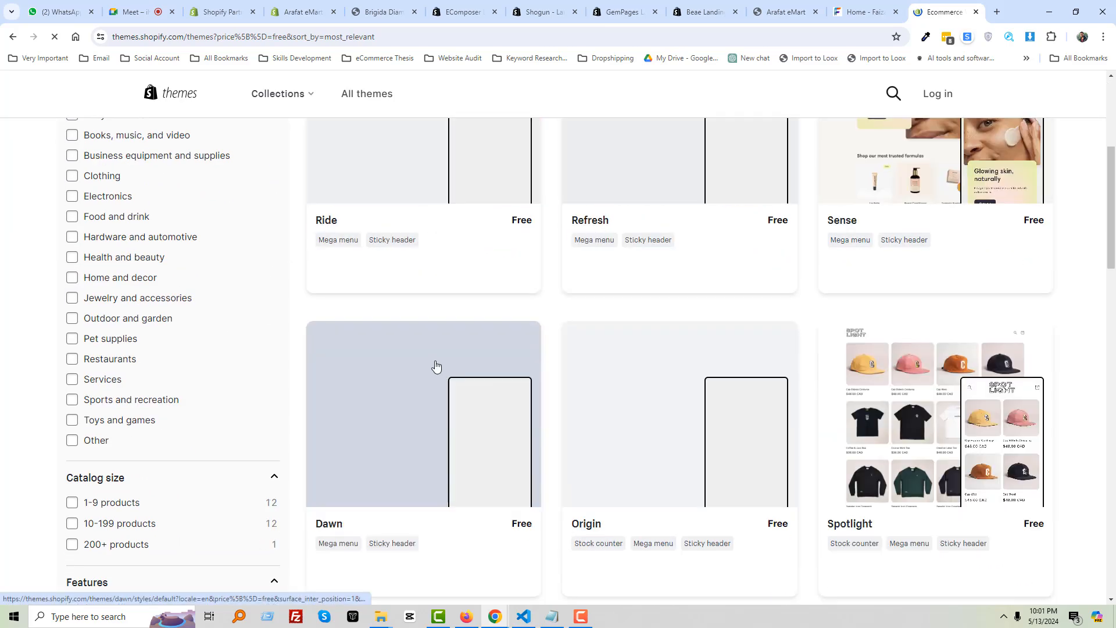
pyautogui.scroll(-3, 383, 349)
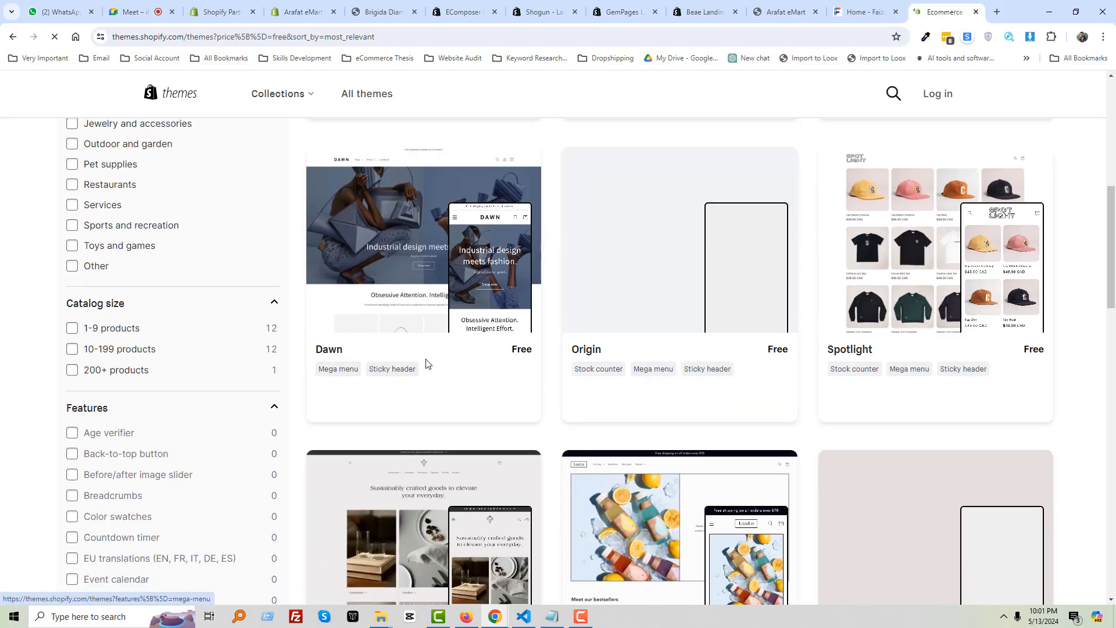
pyautogui.scroll(-9, 407, 366)
pyautogui.scroll(15, 578, 375)
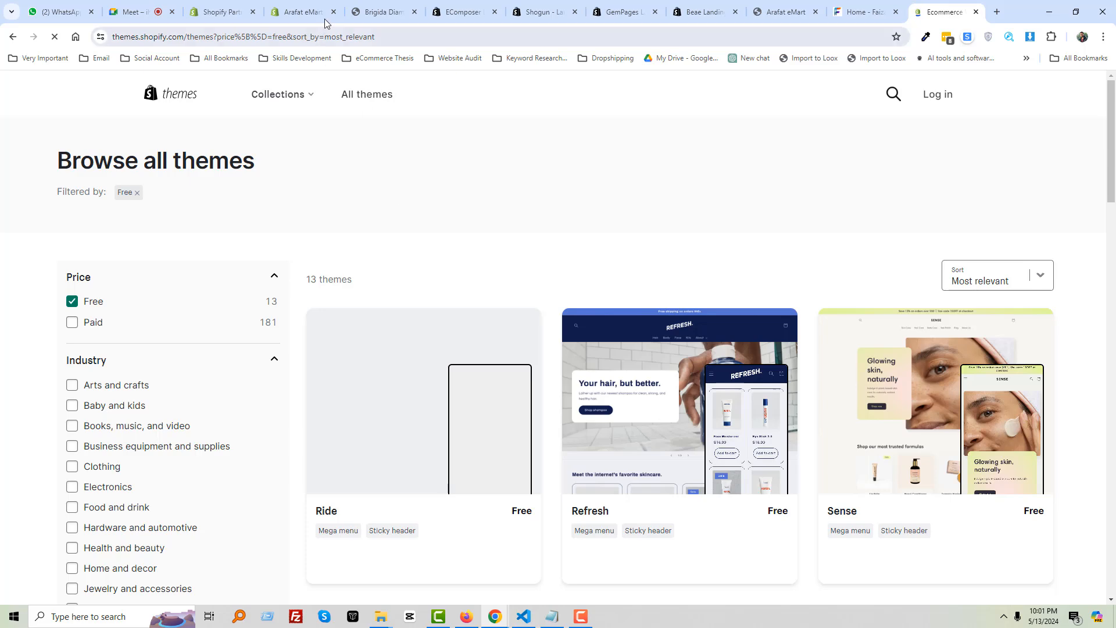
# Open Online Store > Themes in the Shopify admin, showing Dawn as current, comparing with the free list
pyautogui.click(294, 11)
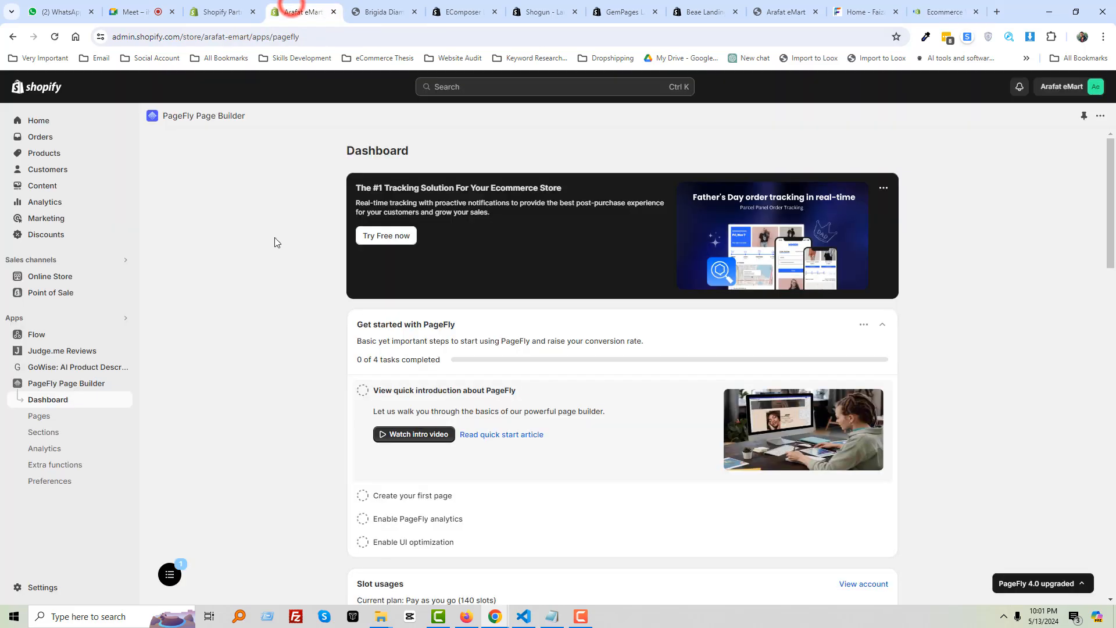
pyautogui.click(50, 277)
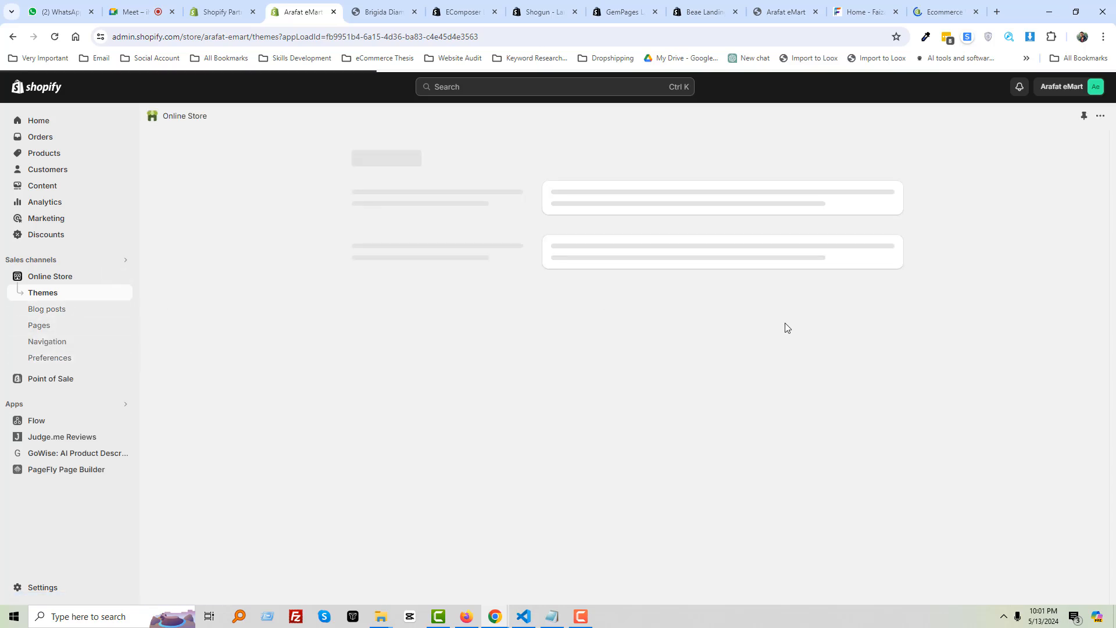
pyautogui.click(925, 11)
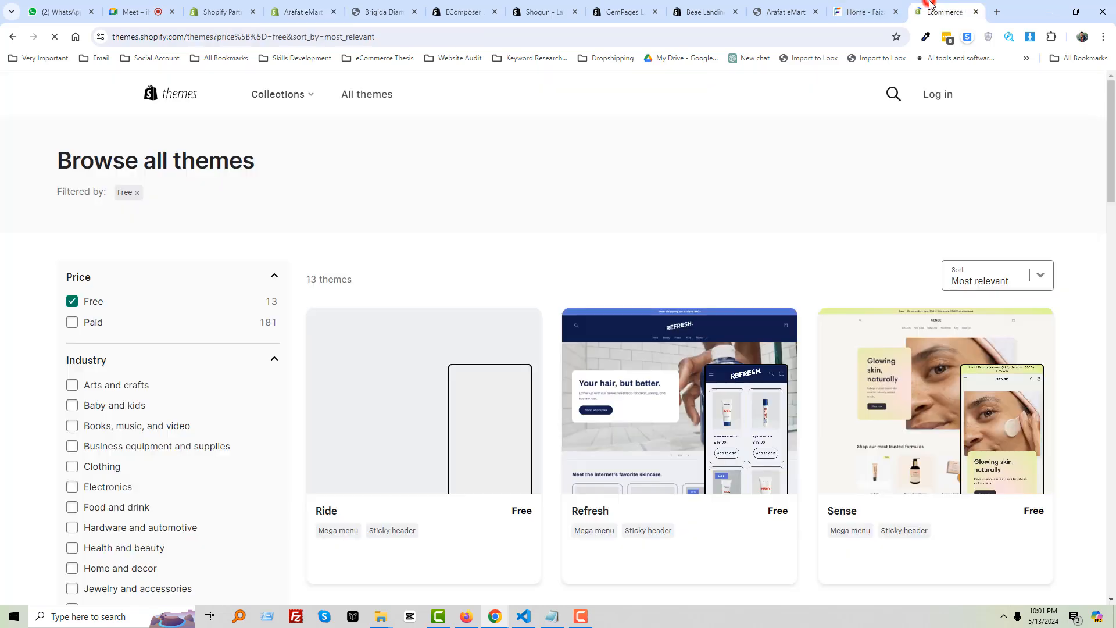
pyautogui.click(301, 13)
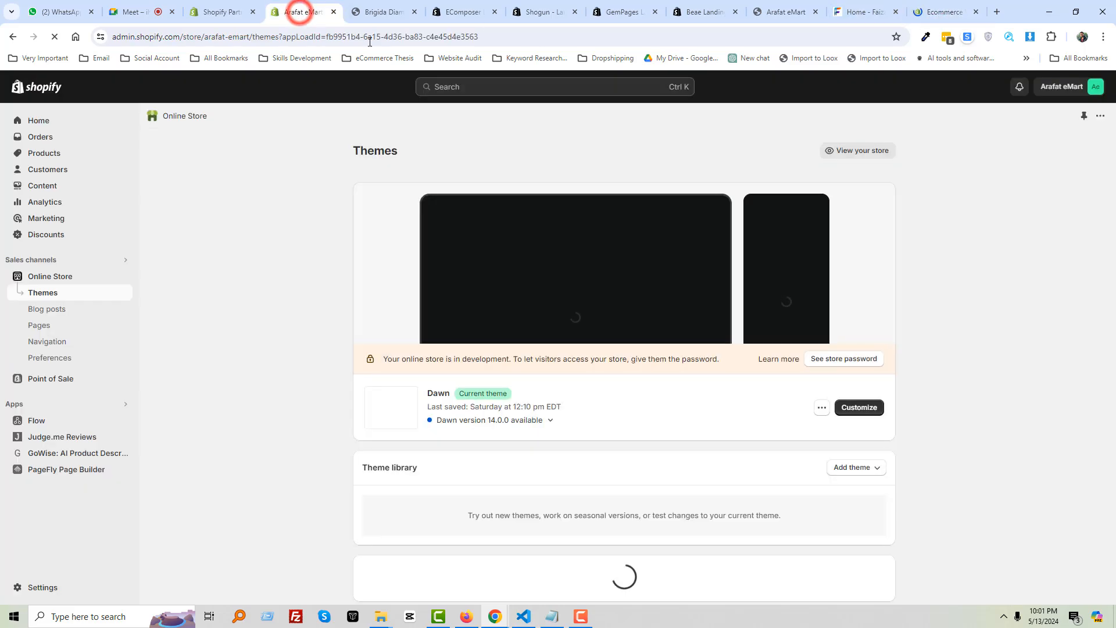
# Open the Dawn theme in the theme editor and bring up its Add section list
pyautogui.click(858, 408)
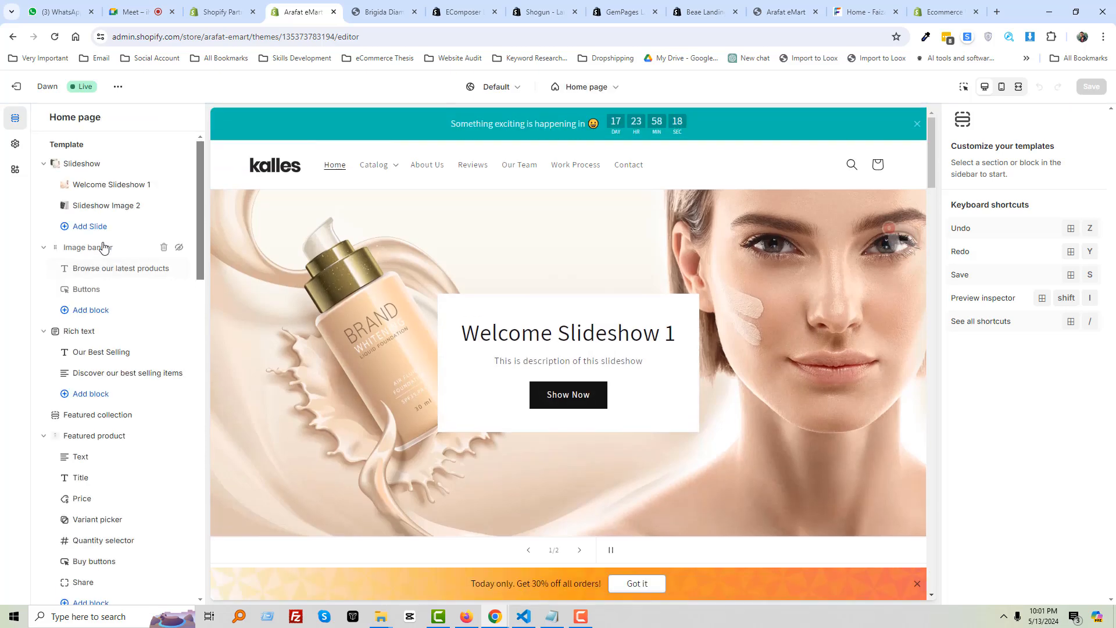
pyautogui.scroll(-4, 111, 419)
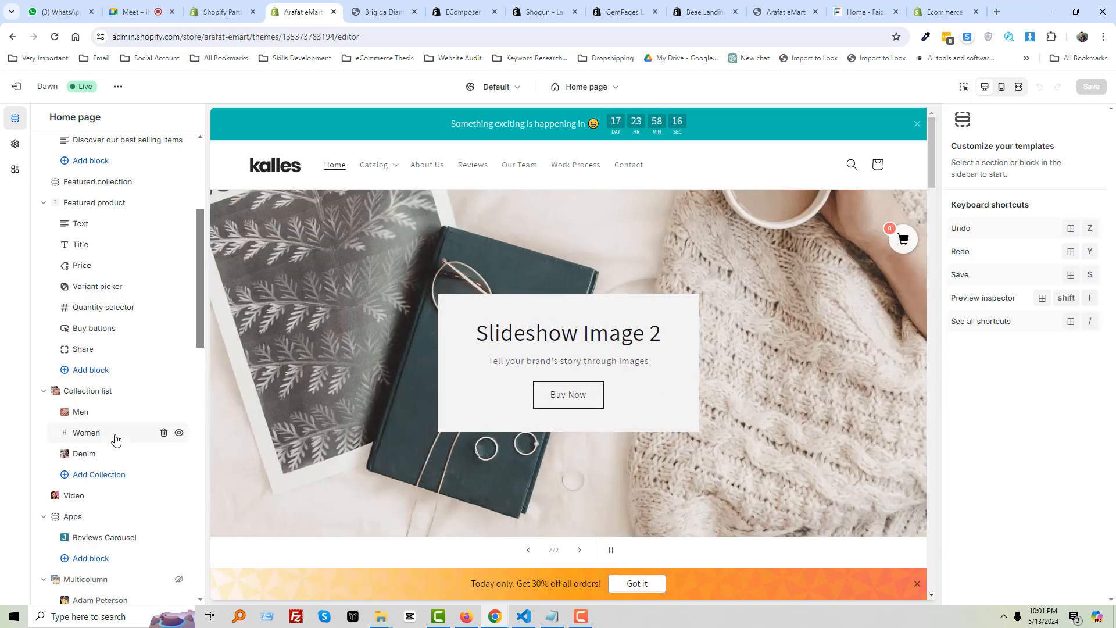
pyautogui.scroll(-4, 112, 436)
pyautogui.scroll(-7, 107, 470)
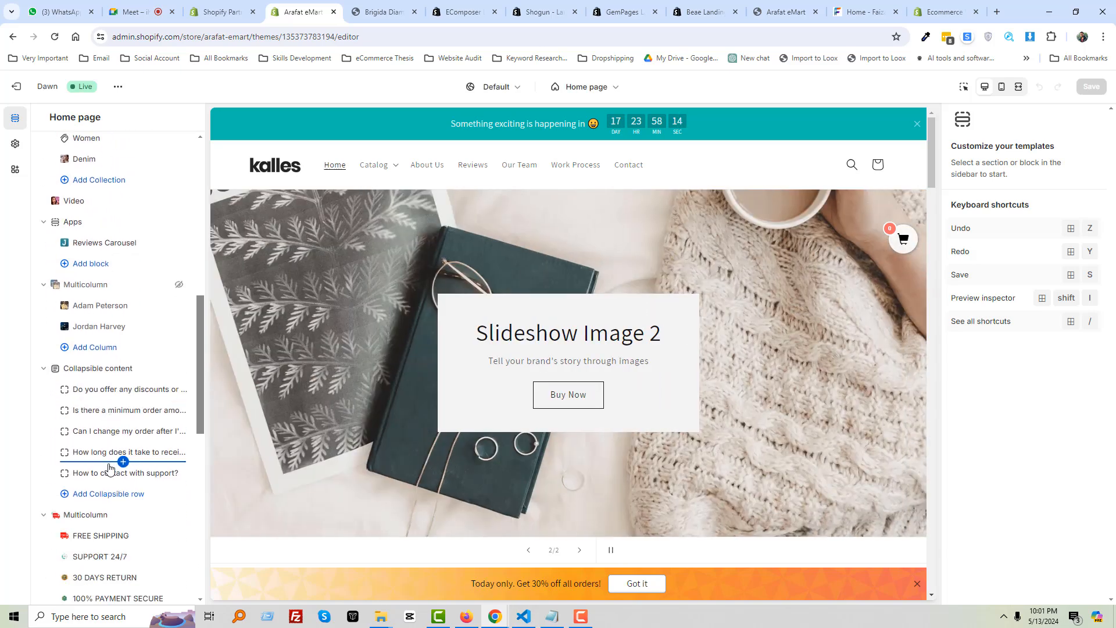
pyautogui.scroll(-2, 93, 480)
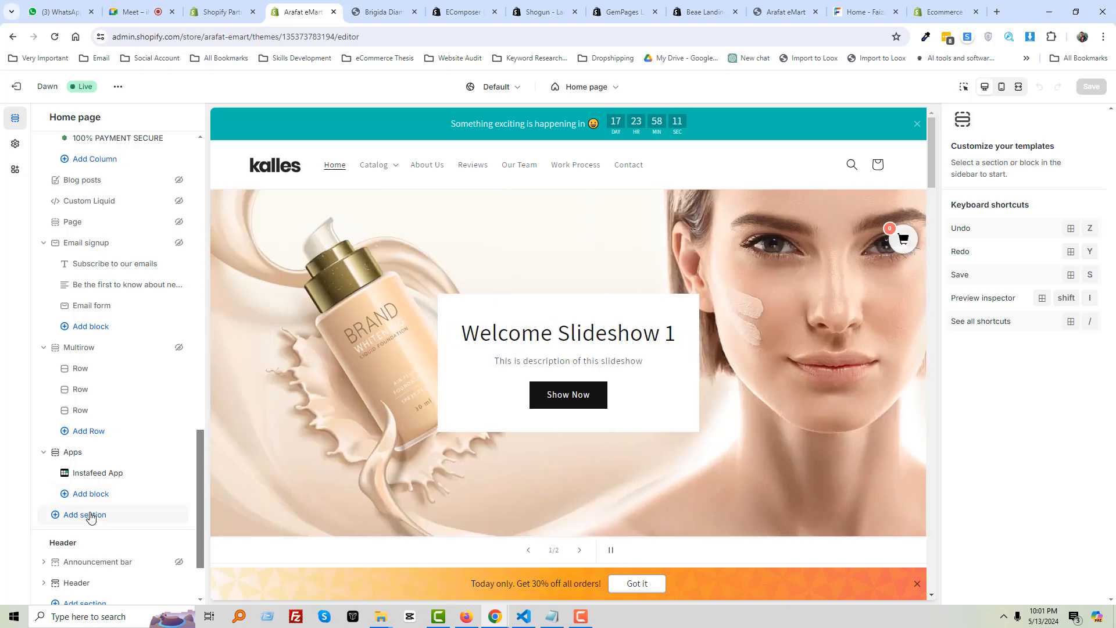
pyautogui.click(90, 515)
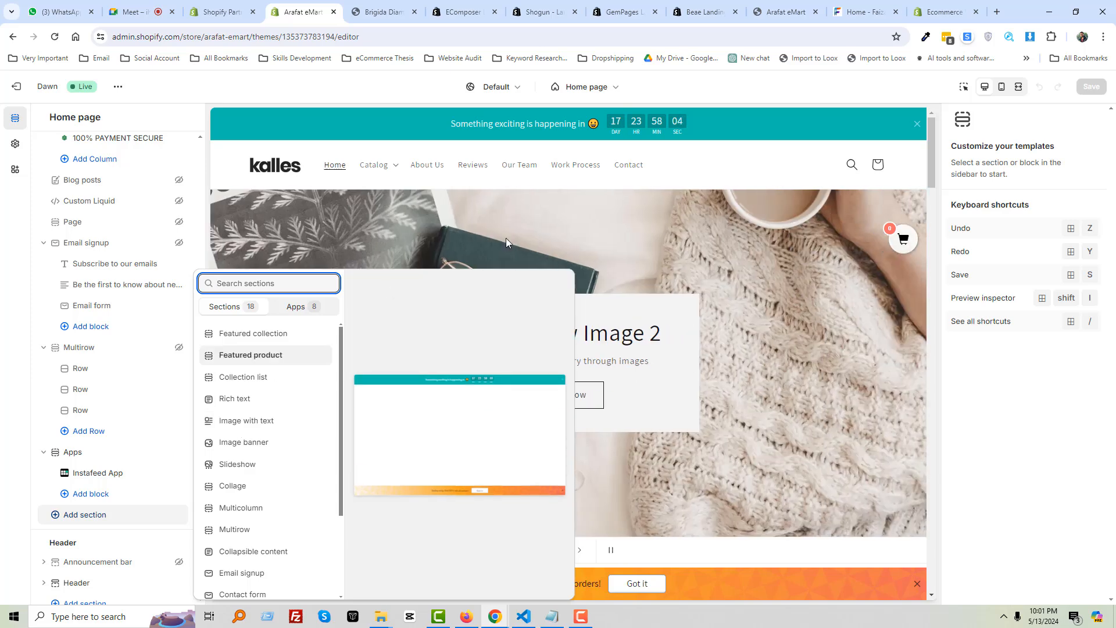
pyautogui.click(857, 11)
# Close the Arafat eMart editor's Add section popup without adding any section
pyautogui.click(939, 12)
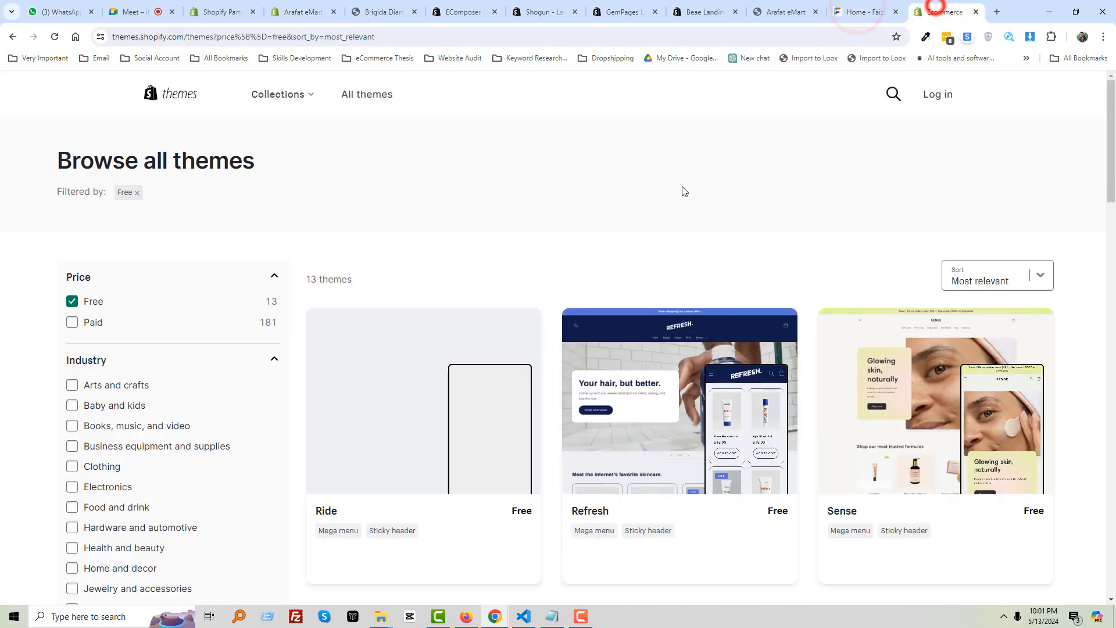
pyautogui.scroll(-2, 401, 356)
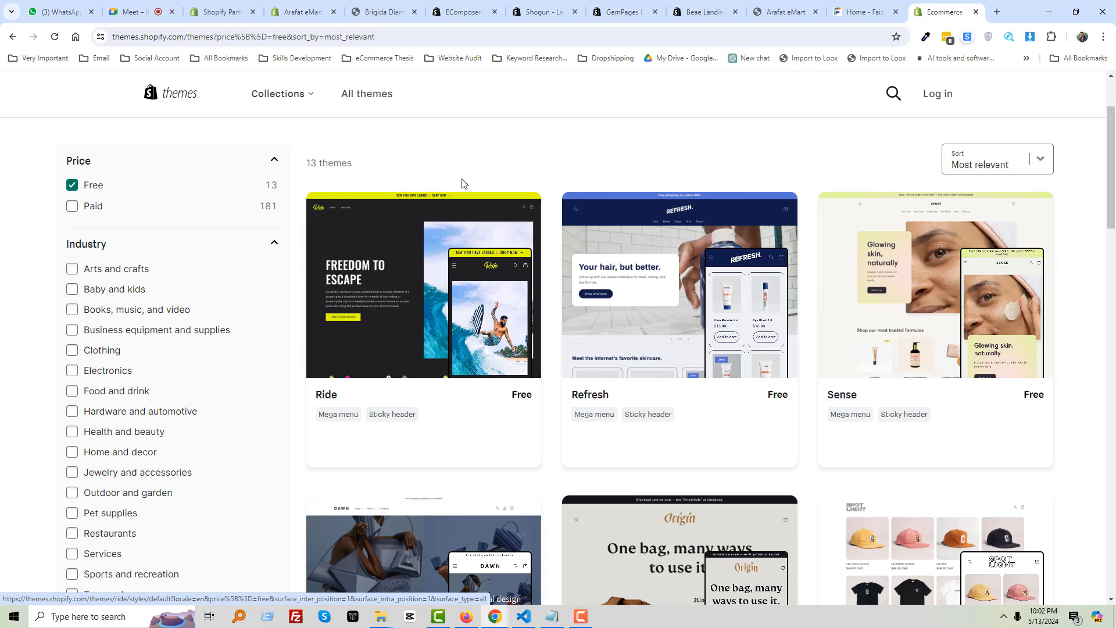
pyautogui.click(777, 16)
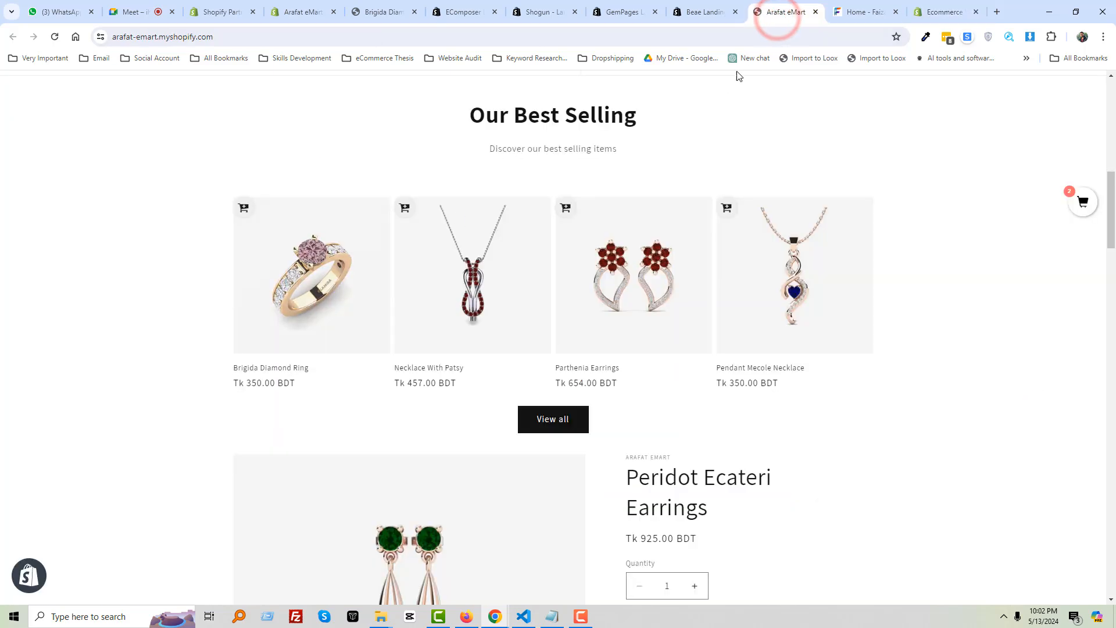
pyautogui.click(293, 12)
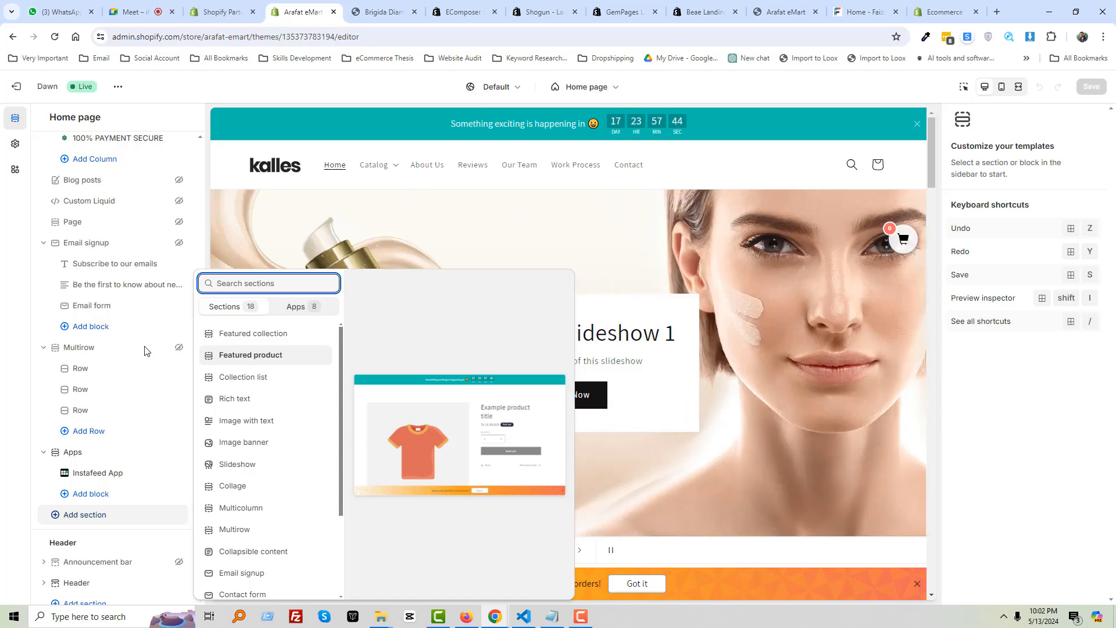
pyautogui.click(194, 227)
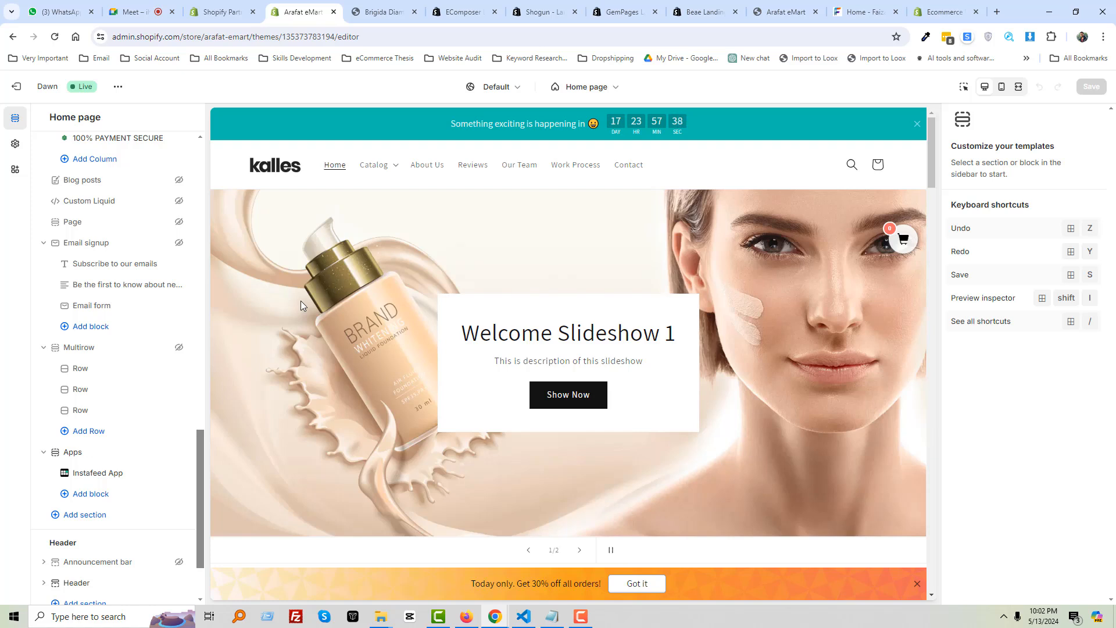
# Check the storefront, Meet and Brigida Diamond Ring tabs, then scan the 13 free themes
pyautogui.click(784, 13)
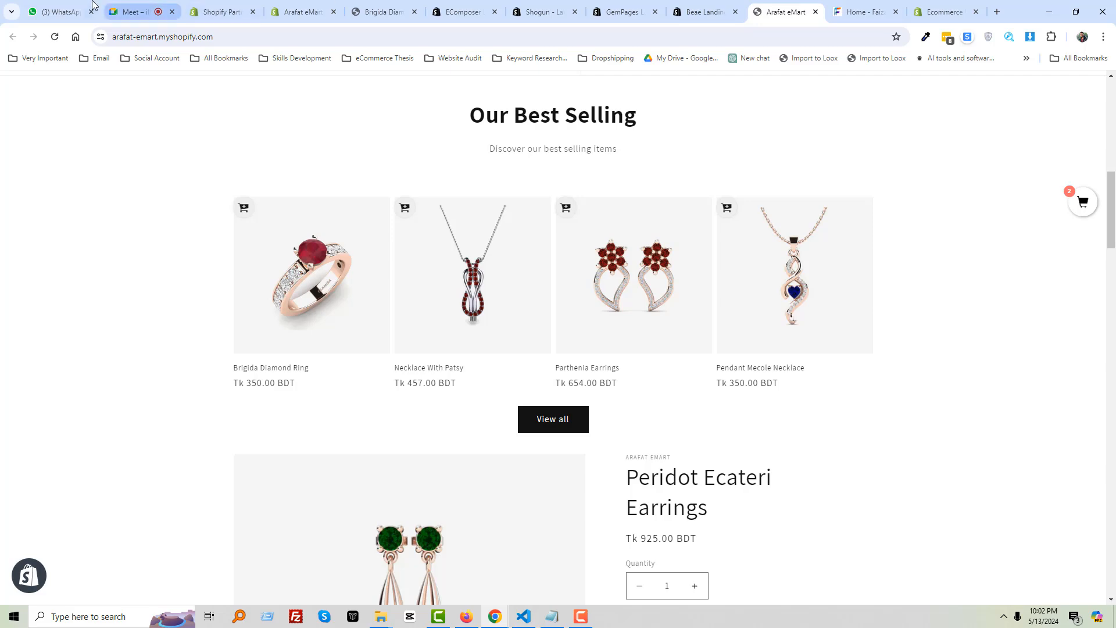
pyautogui.click(120, 10)
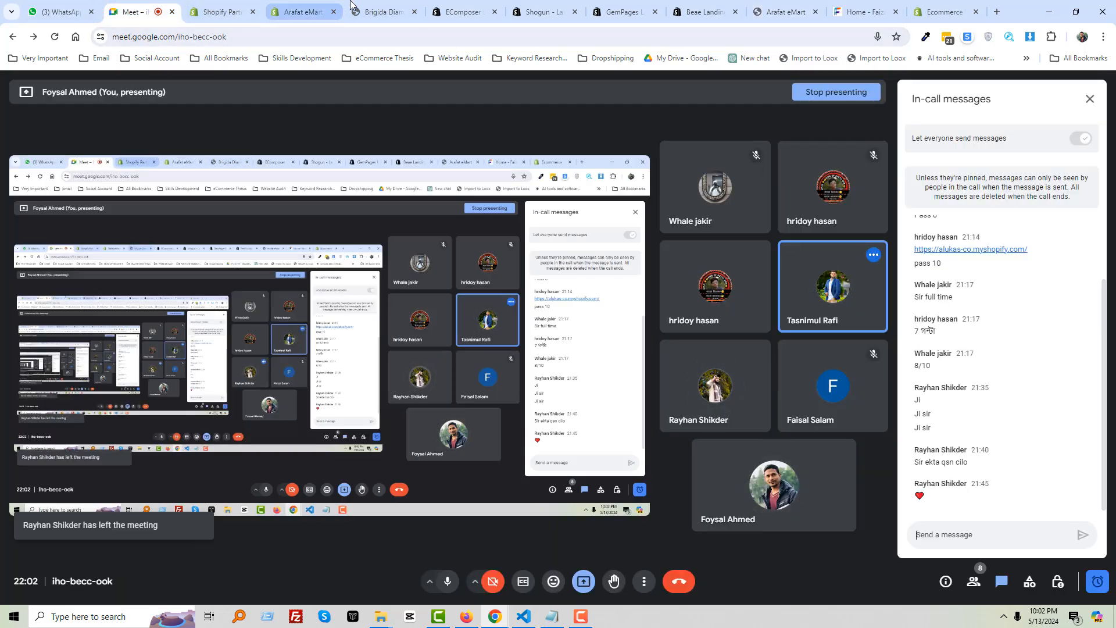
pyautogui.click(375, 11)
pyautogui.click(307, 7)
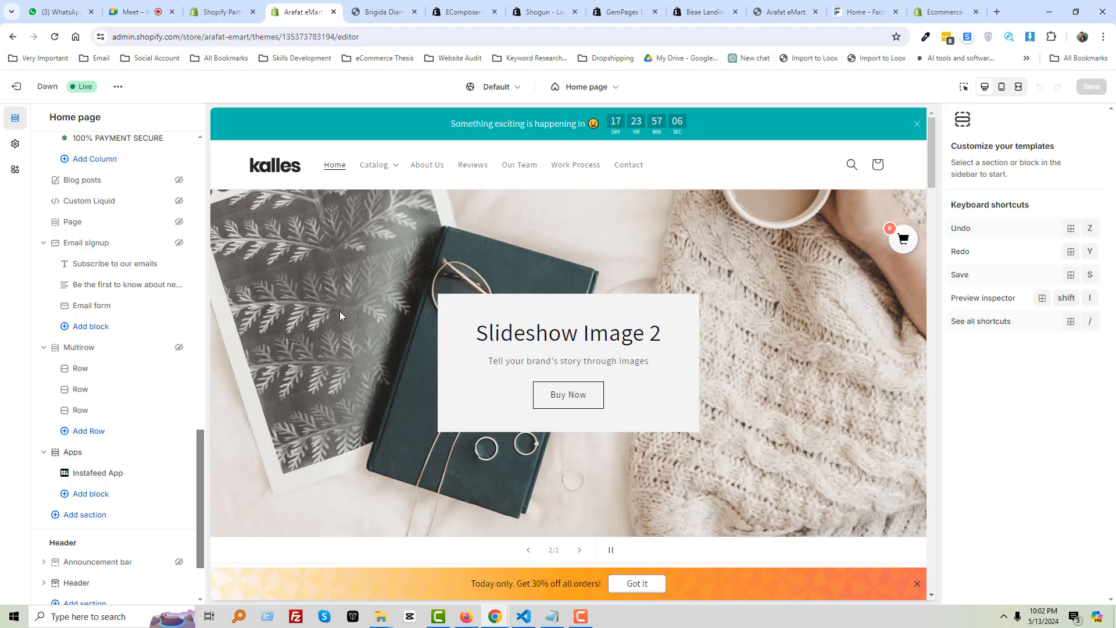
pyautogui.click(936, 11)
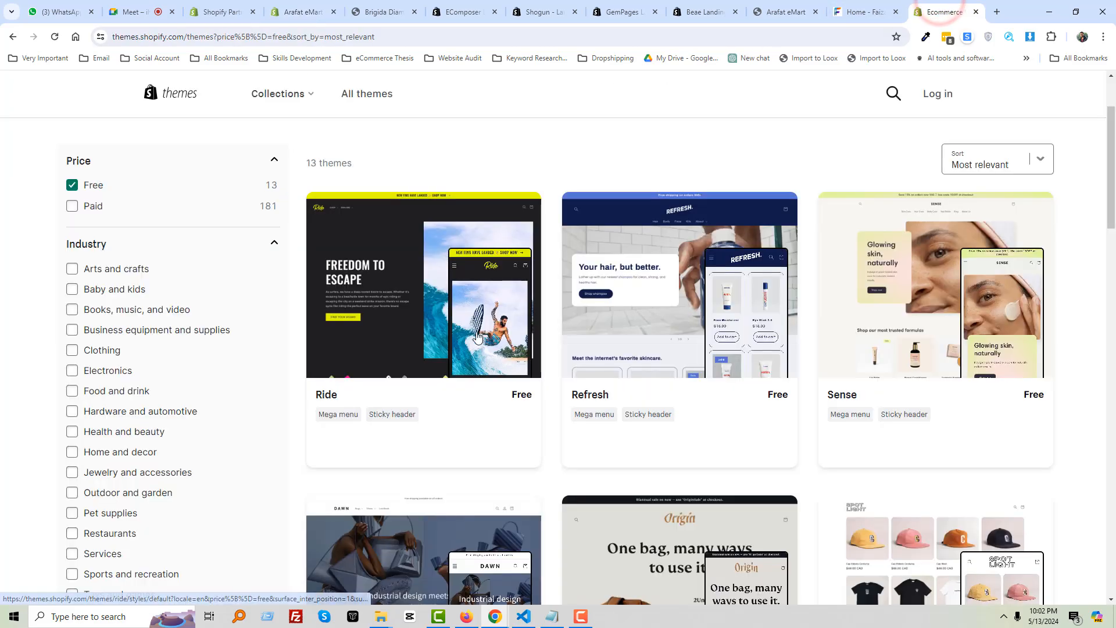
pyautogui.scroll(-1, 723, 330)
pyautogui.scroll(-7, 724, 330)
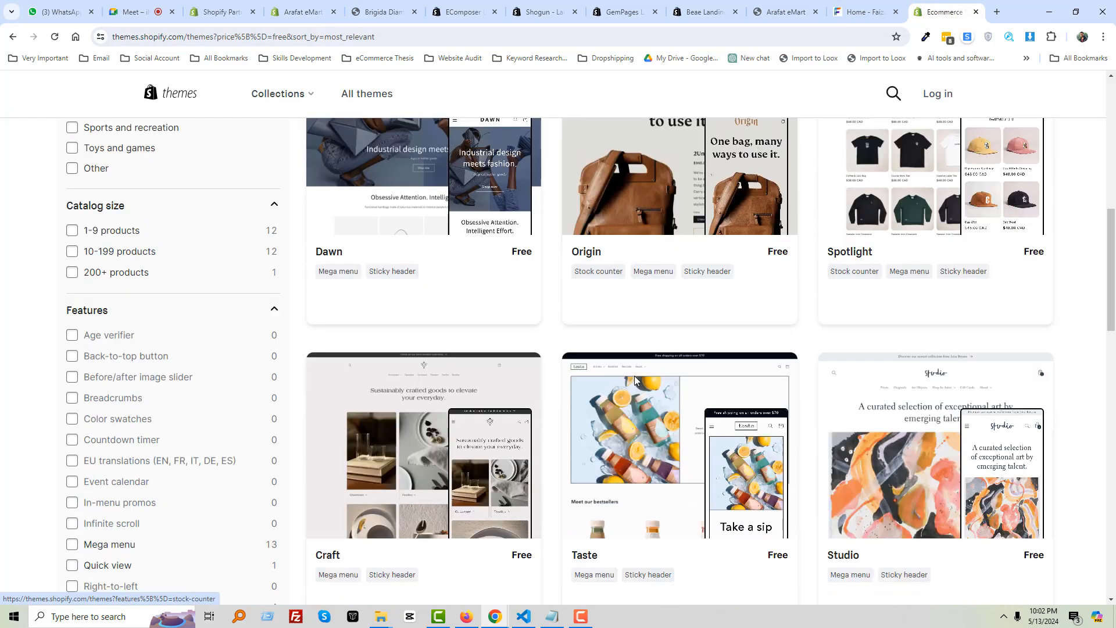
pyautogui.scroll(5, 634, 376)
pyautogui.scroll(4, 636, 379)
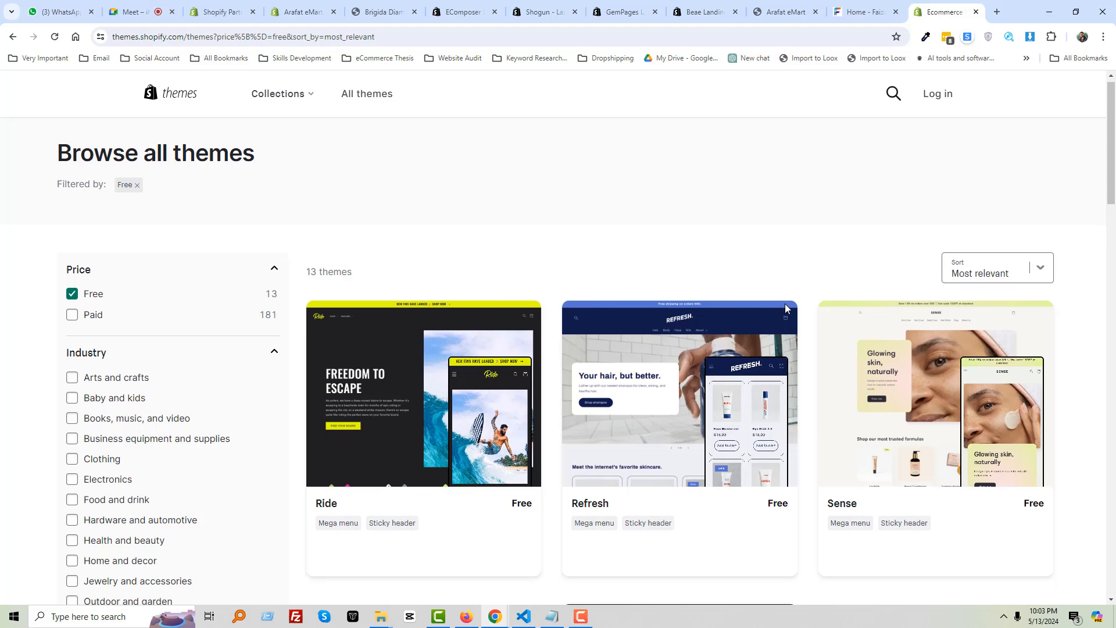
pyautogui.scroll(-2, 699, 278)
pyautogui.scroll(2, 806, 388)
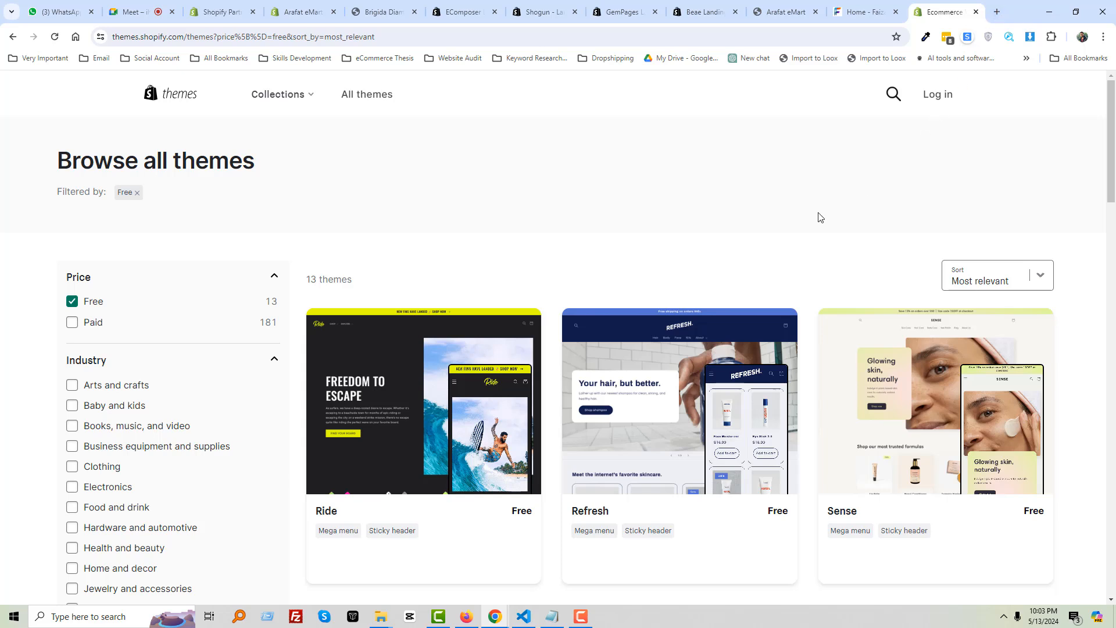
# Scroll through the Arafat eMart storefront home page sections
pyautogui.click(783, 11)
pyautogui.scroll(11, 486, 247)
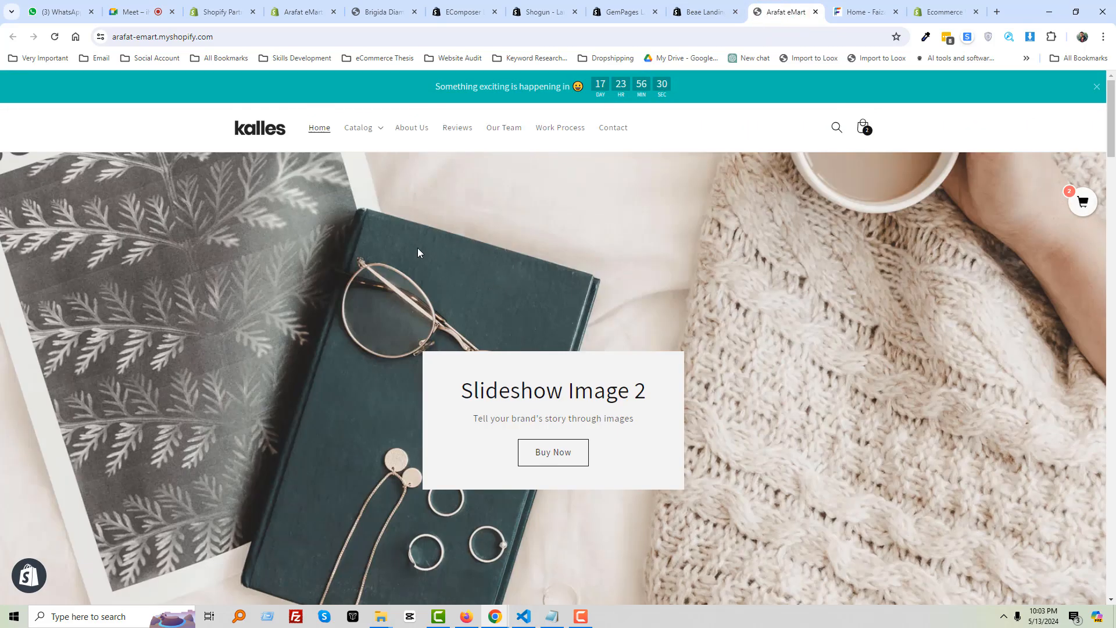
pyautogui.scroll(-7, 413, 250)
pyautogui.scroll(-17, 414, 252)
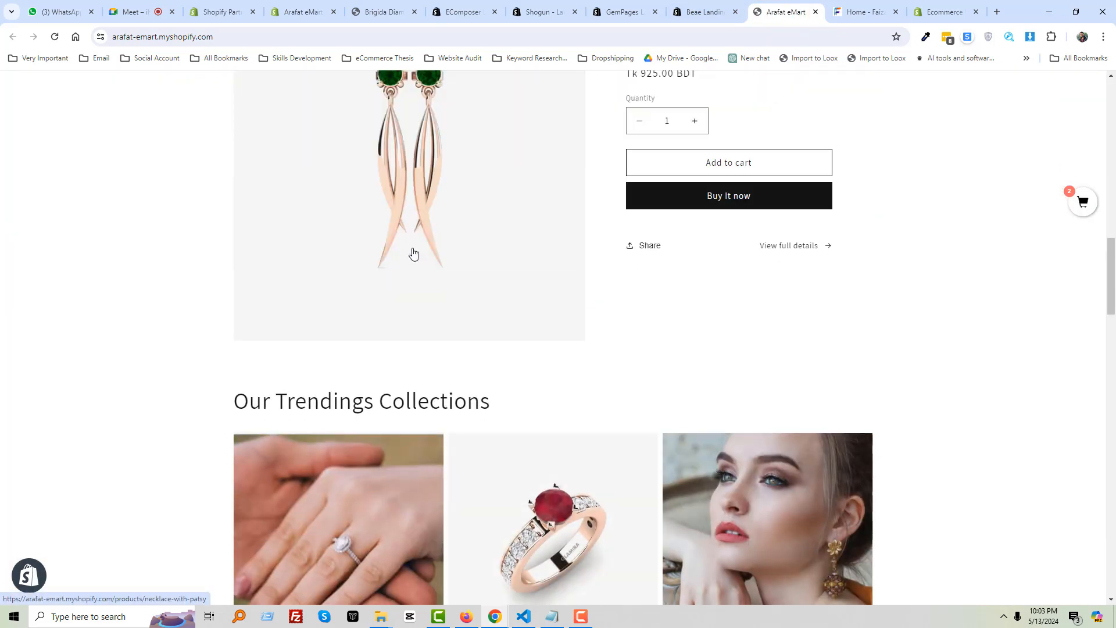
pyautogui.scroll(-5, 488, 264)
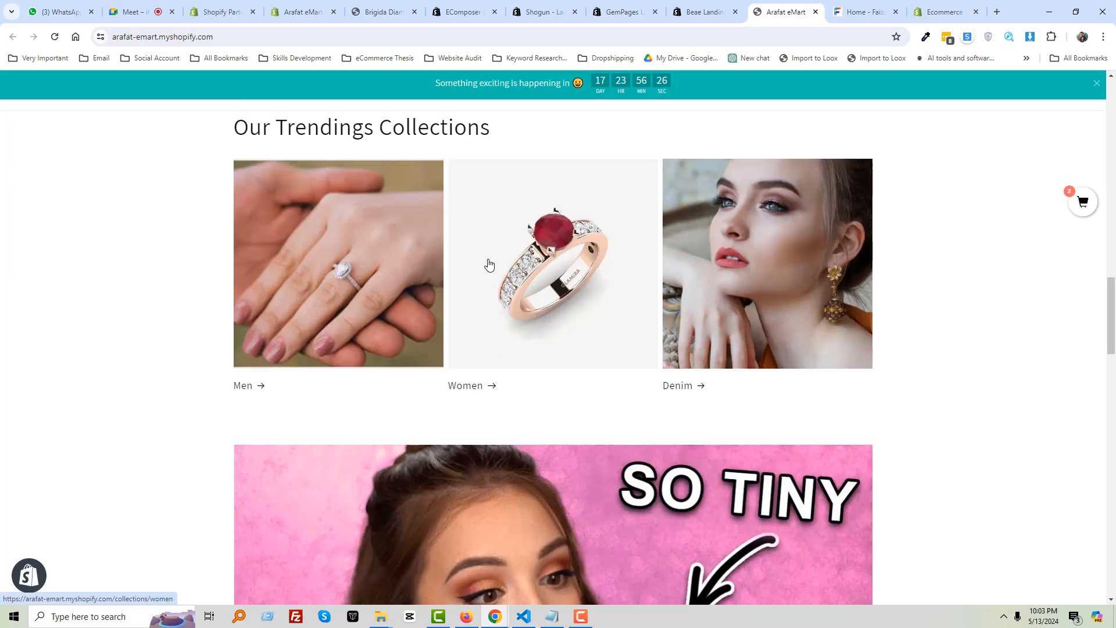
pyautogui.scroll(7, 663, 349)
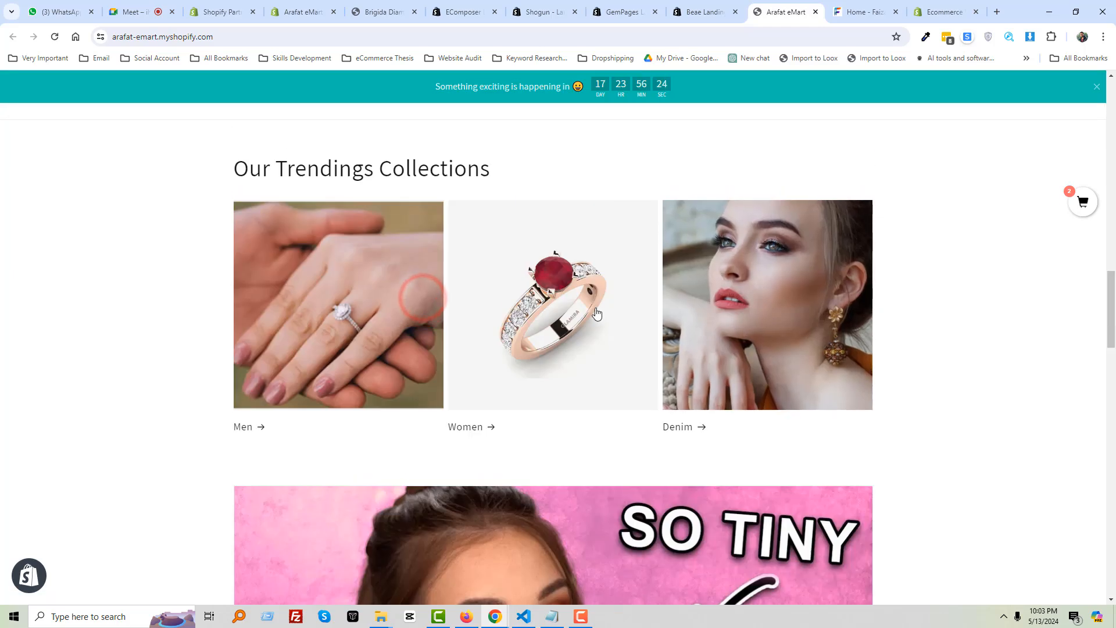
pyautogui.scroll(11, 628, 375)
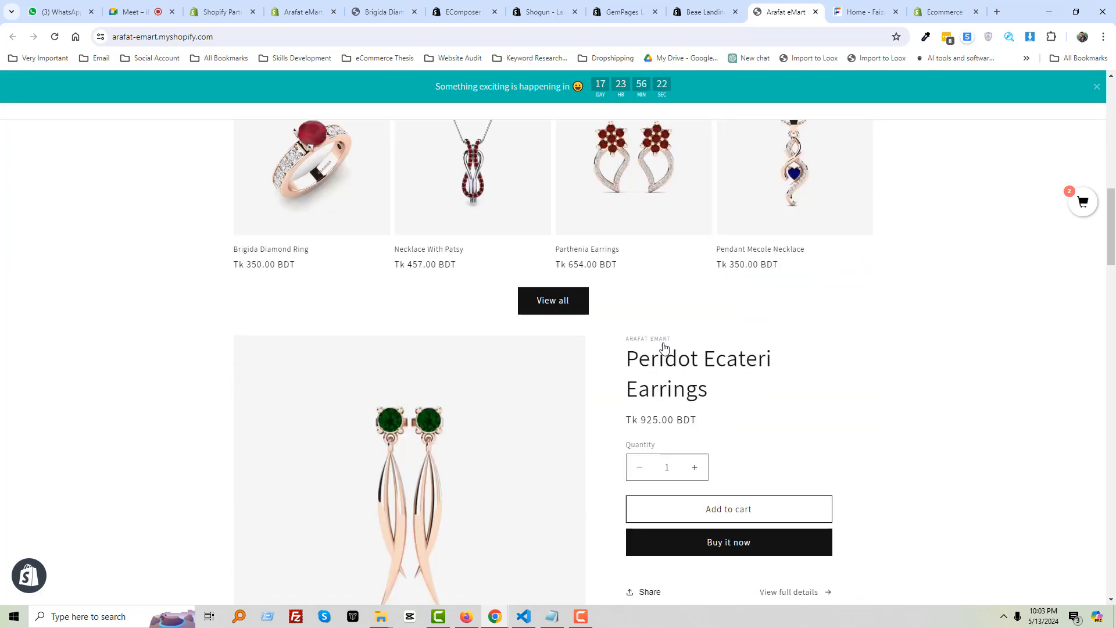
pyautogui.scroll(5, 691, 312)
# Scan the free themes listing again, then go to the Brigida Diamond Ring product tab
pyautogui.click(942, 11)
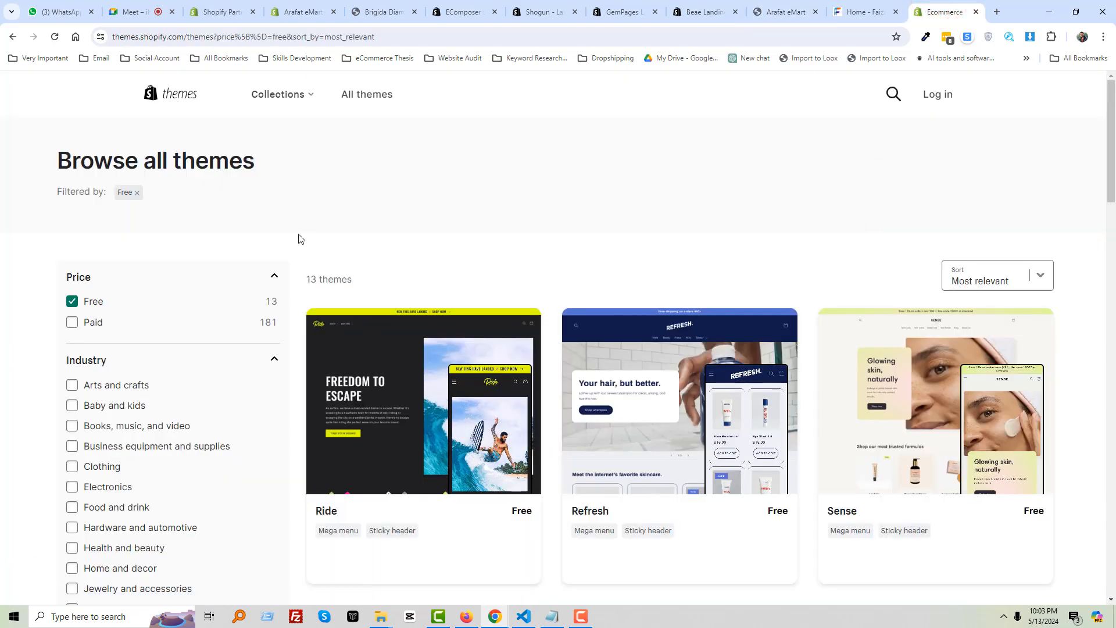
pyautogui.scroll(-4, 480, 395)
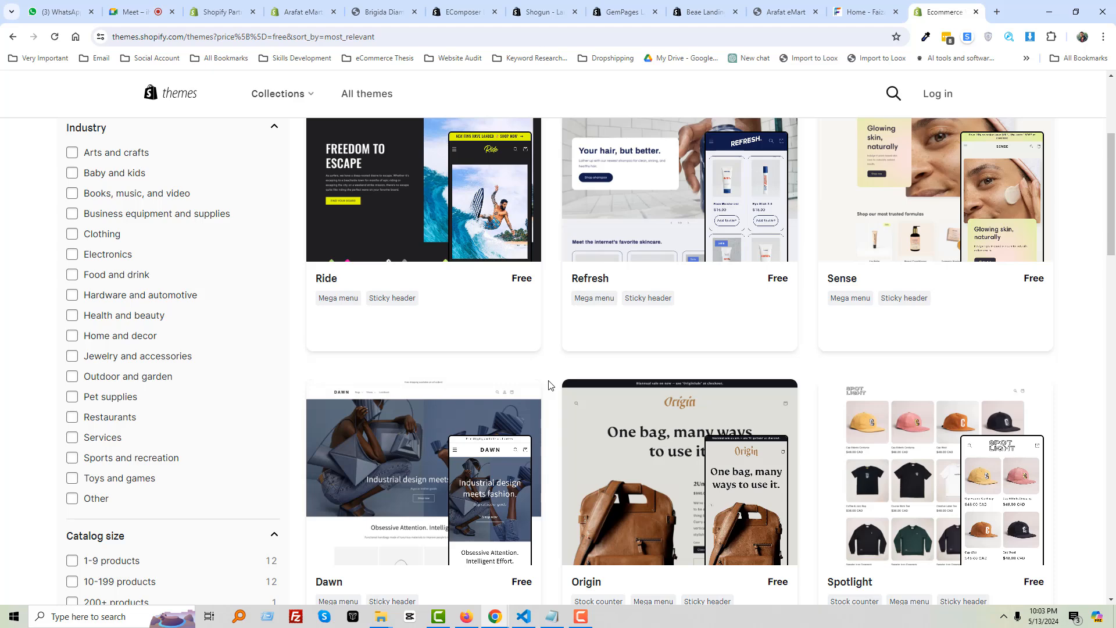
pyautogui.scroll(4, 549, 385)
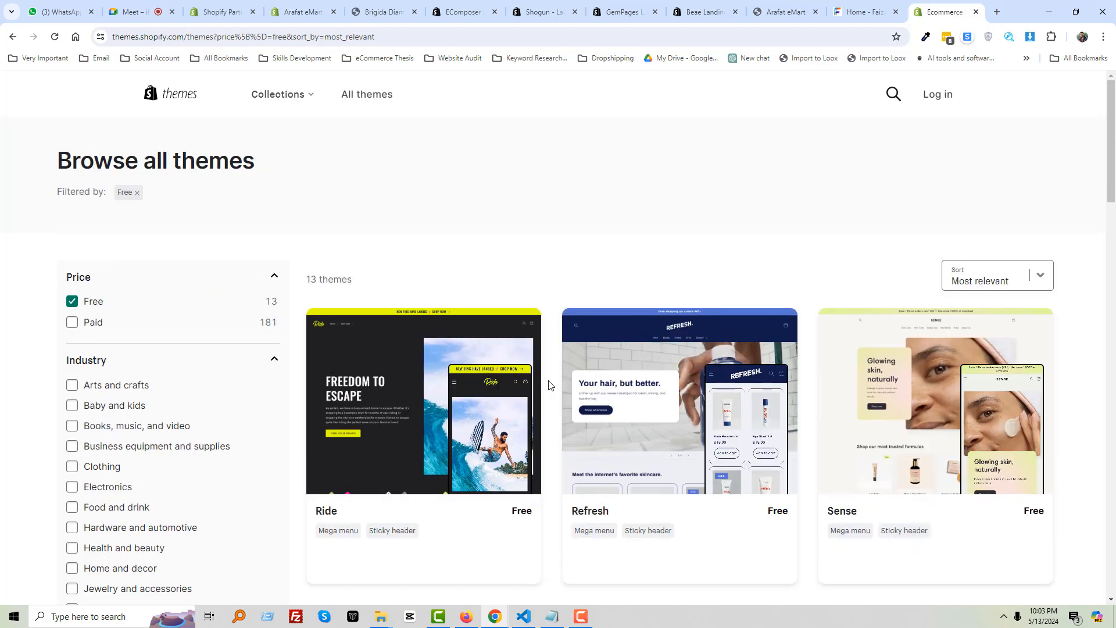
pyautogui.click(383, 11)
# Lightshot-capture the Welcome Slideshow 1 text box area in the Arafat eMart editor preview, then dismiss it
pyautogui.click(320, 15)
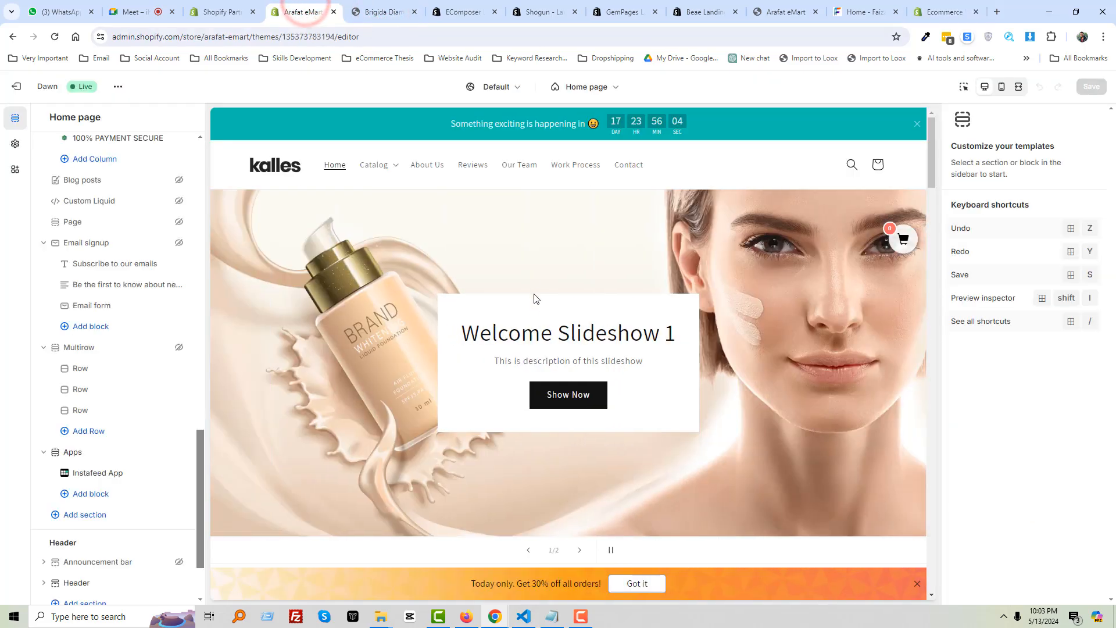
pyautogui.scroll(-2, 541, 315)
pyautogui.scroll(1, 541, 315)
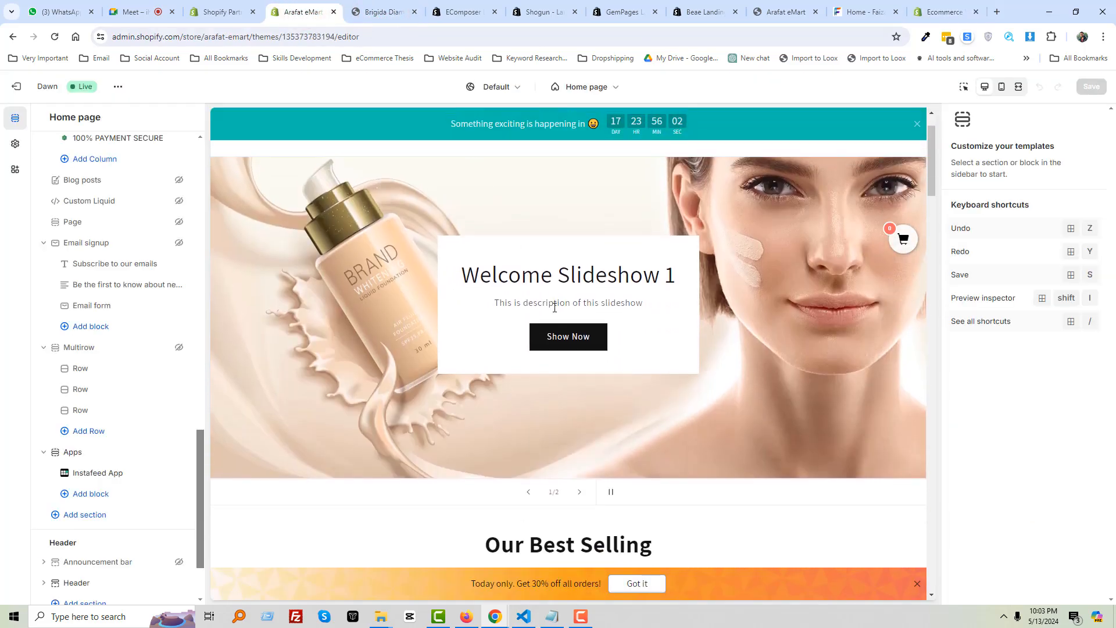
pyautogui.press('Print')
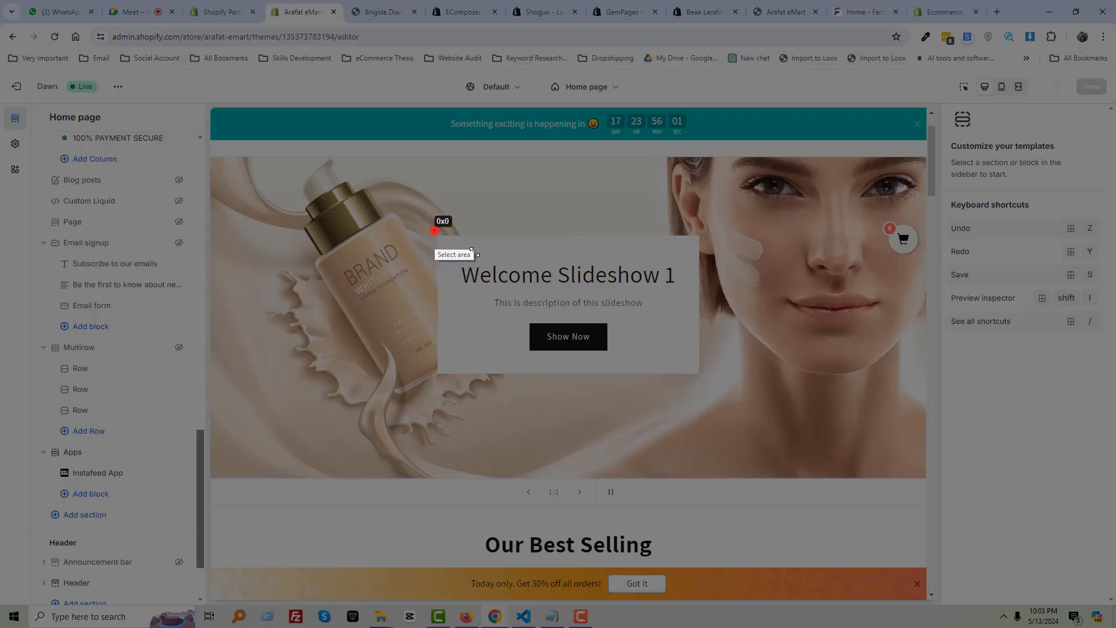
pyautogui.moveTo(435, 230); pyautogui.dragTo(706, 374)
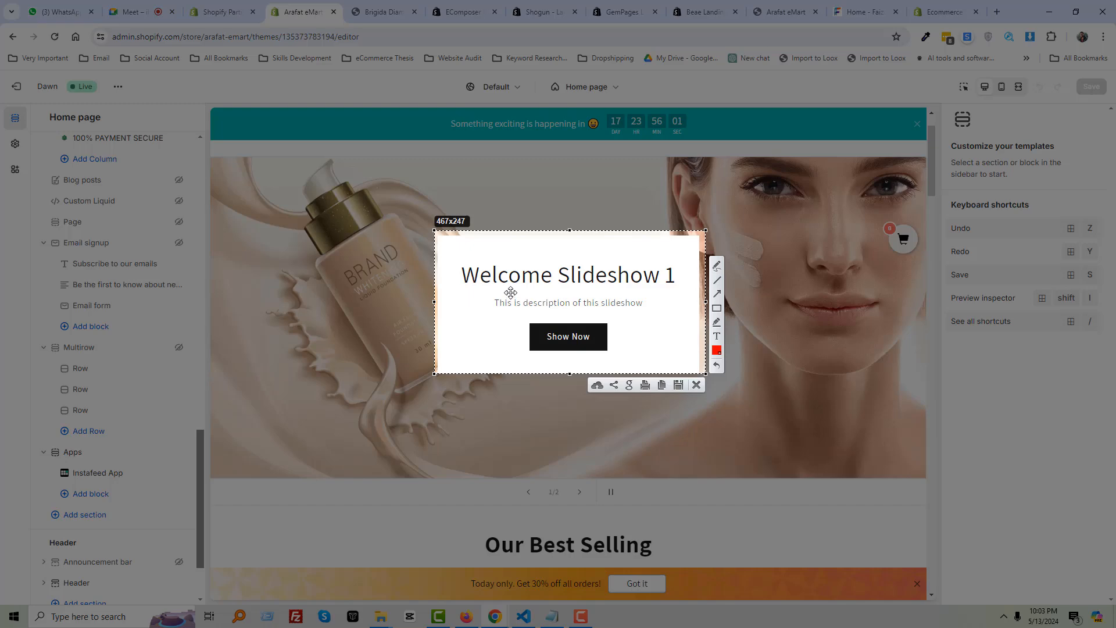
pyautogui.press('Escape')
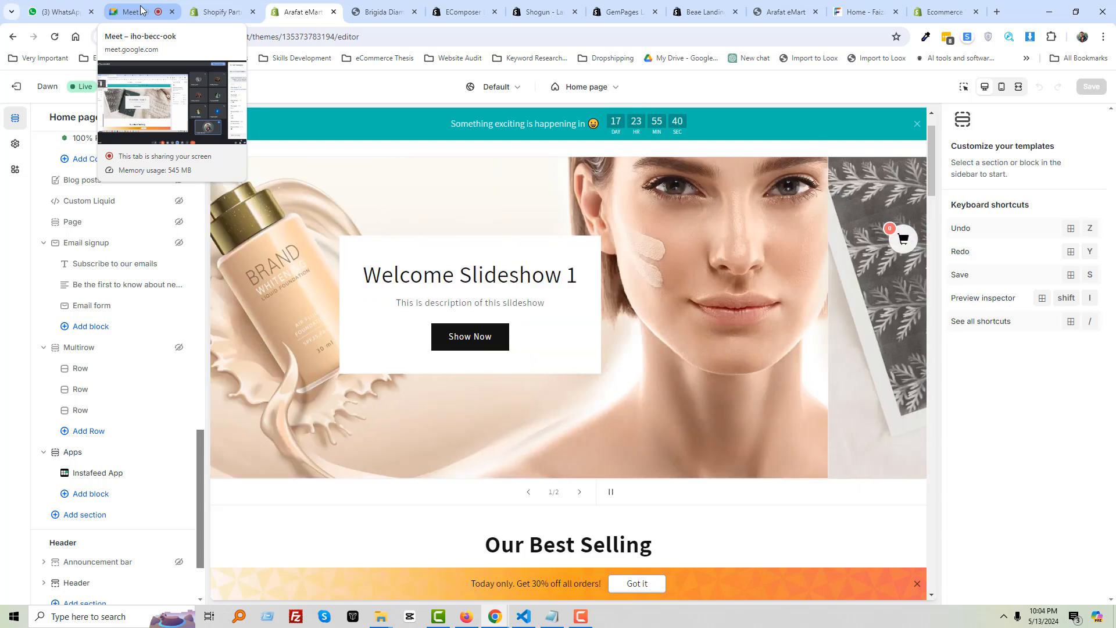
pyautogui.click(138, 11)
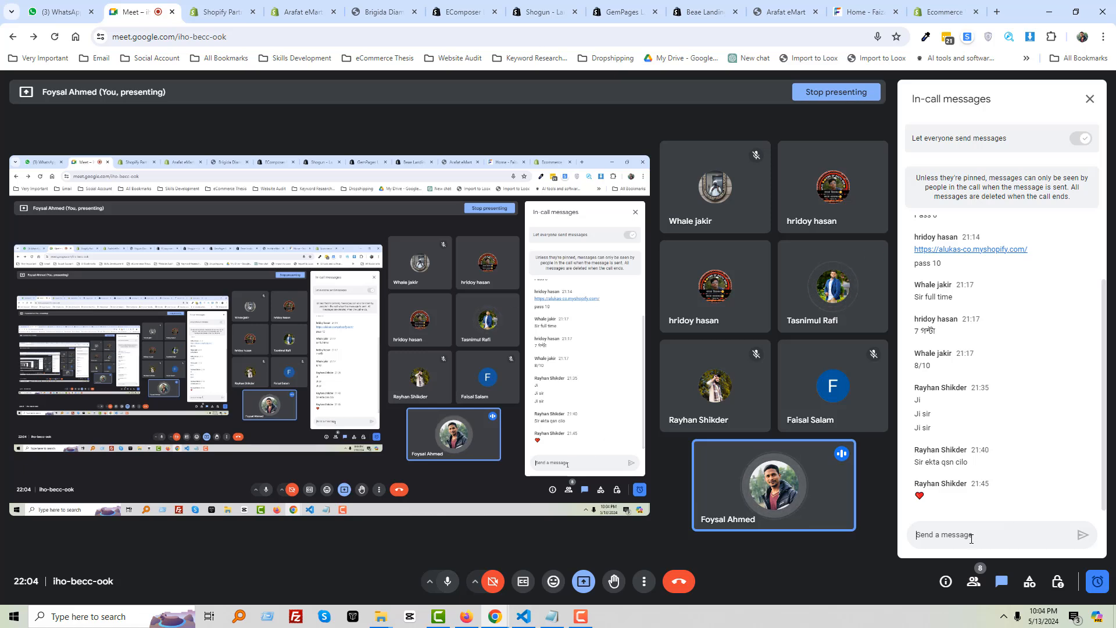
pyautogui.click(971, 537)
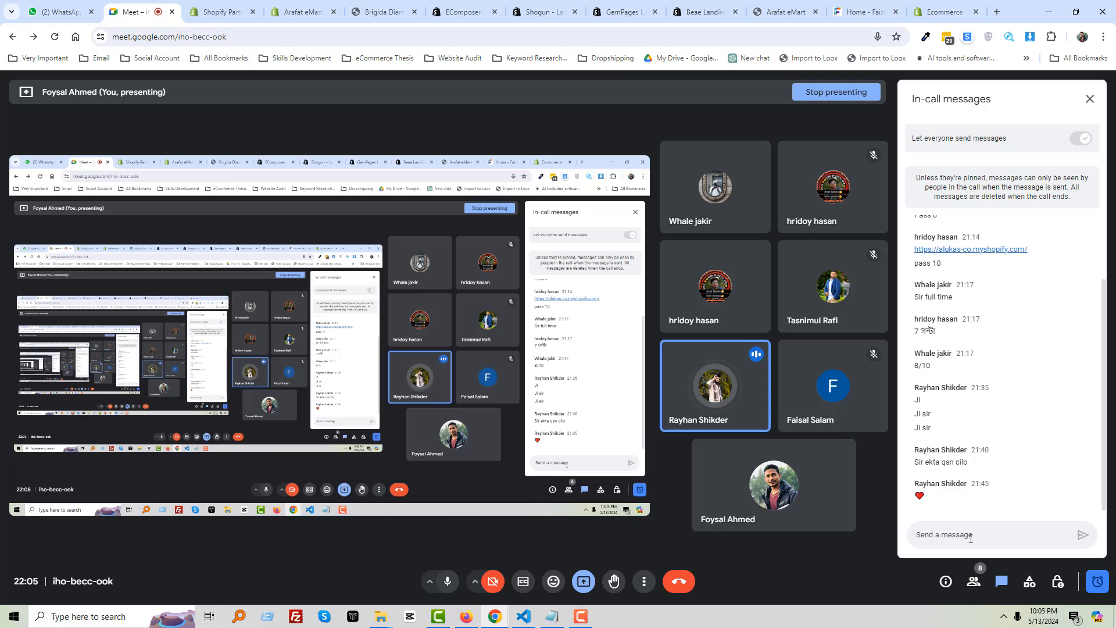
# Open Shopify Partners in a new tab and sign into the eCommerce Thesis account
pyautogui.click(997, 11)
pyautogui.write('pa')
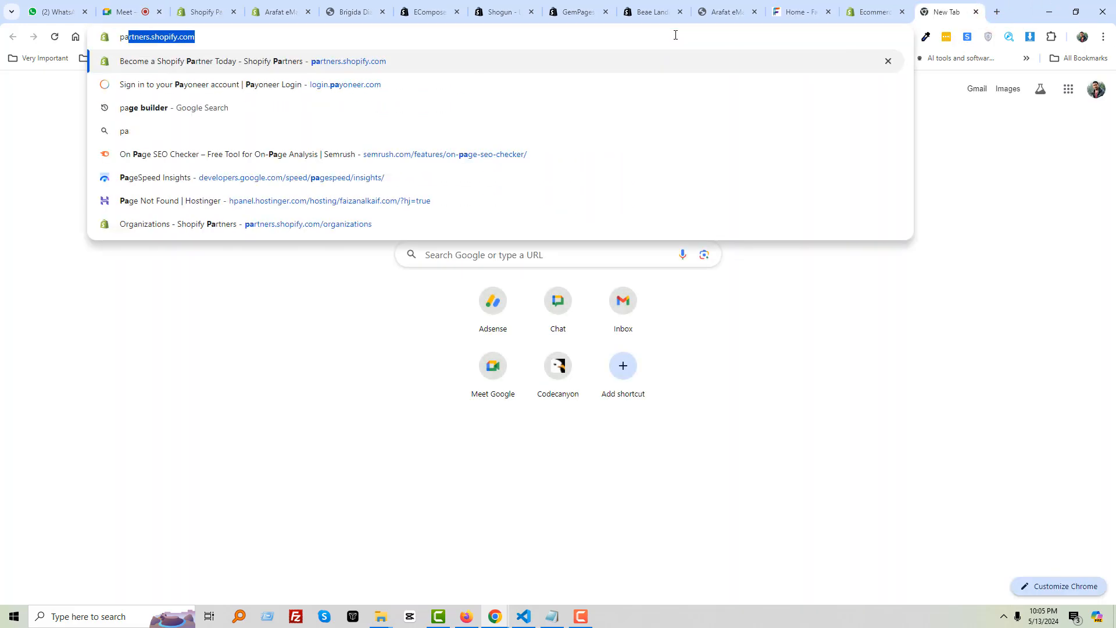
pyautogui.press('Return')
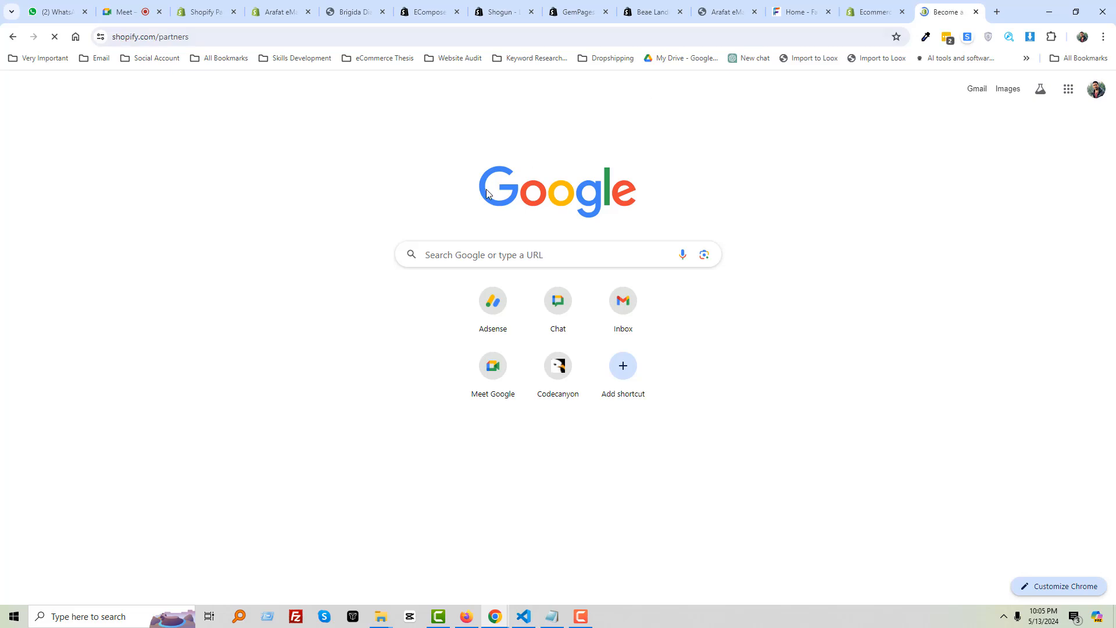
pyautogui.click(863, 96)
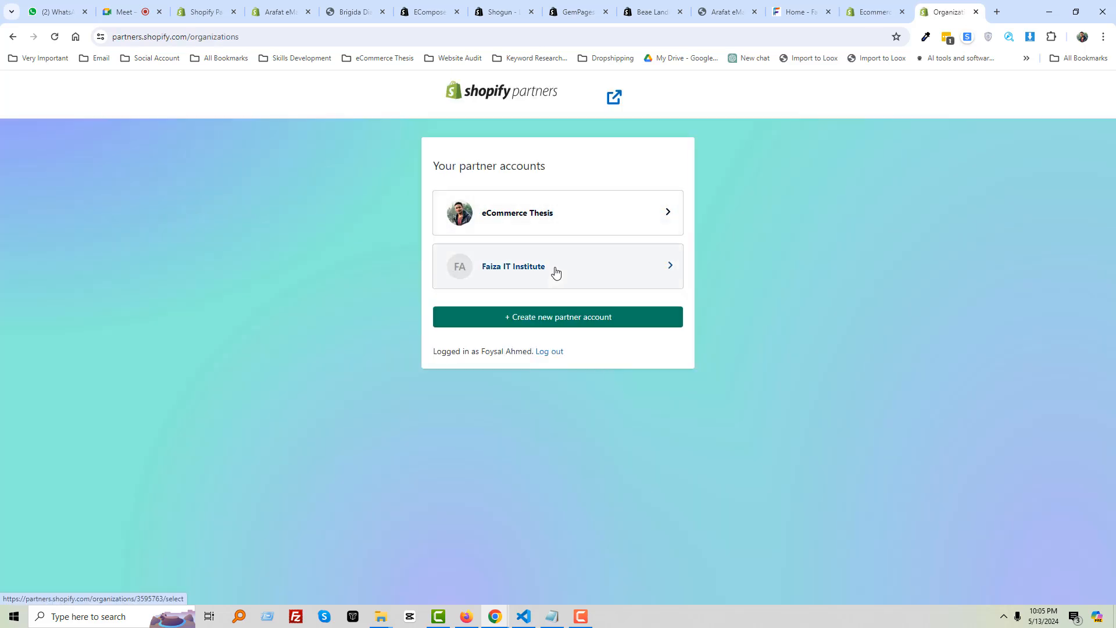
pyautogui.click(547, 216)
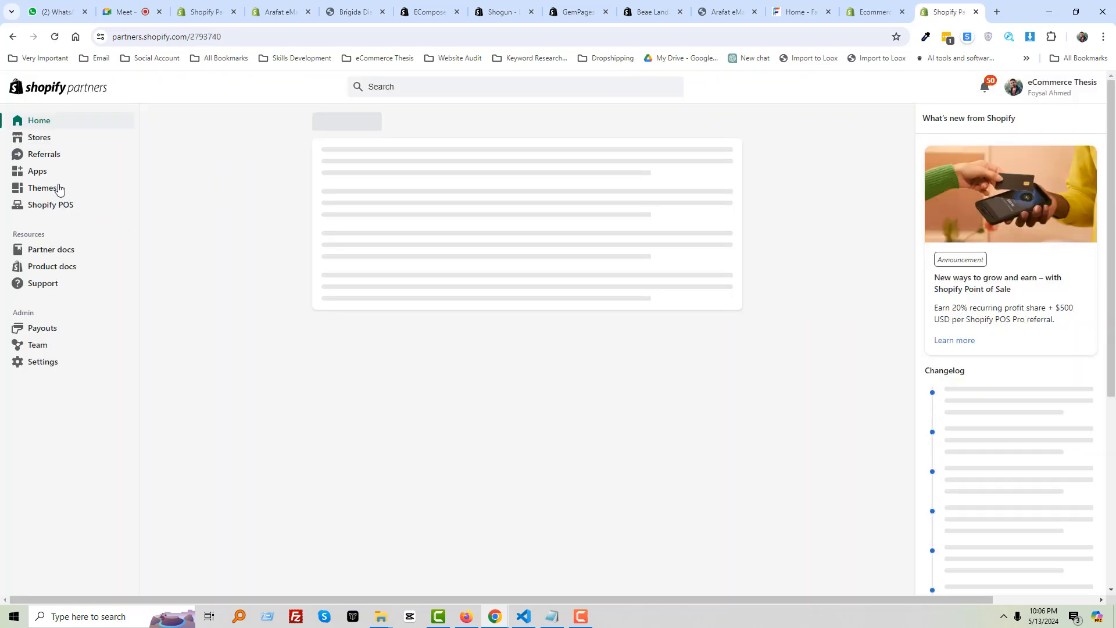
# Browse the 14 development stores listed under Stores, ecommercethesis12 down to Mojis Fun
pyautogui.click(40, 139)
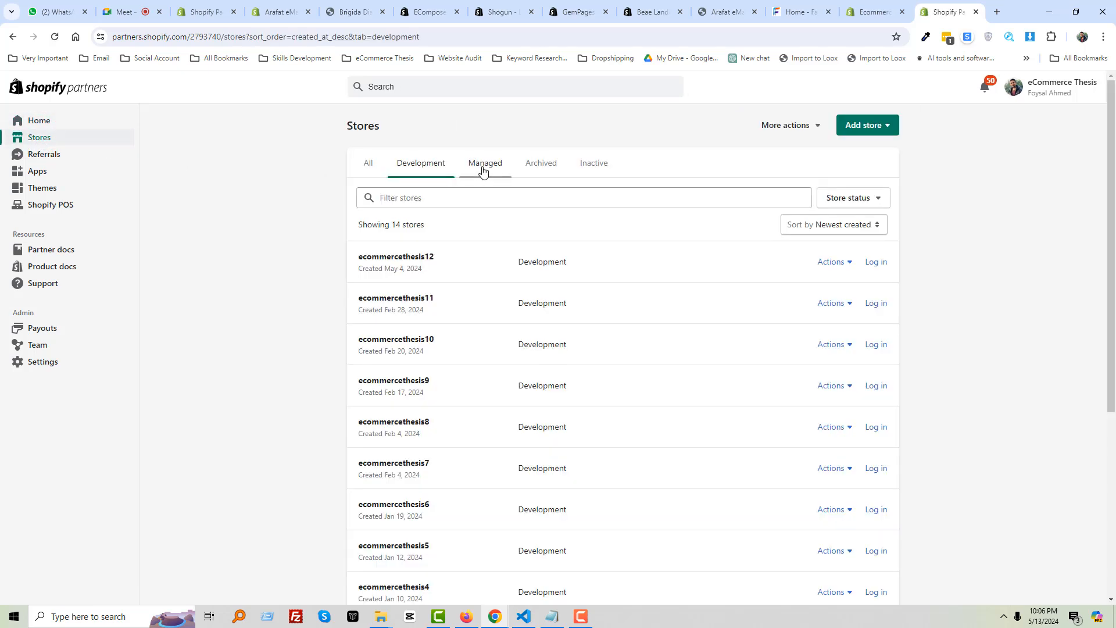
pyautogui.scroll(-2, 501, 326)
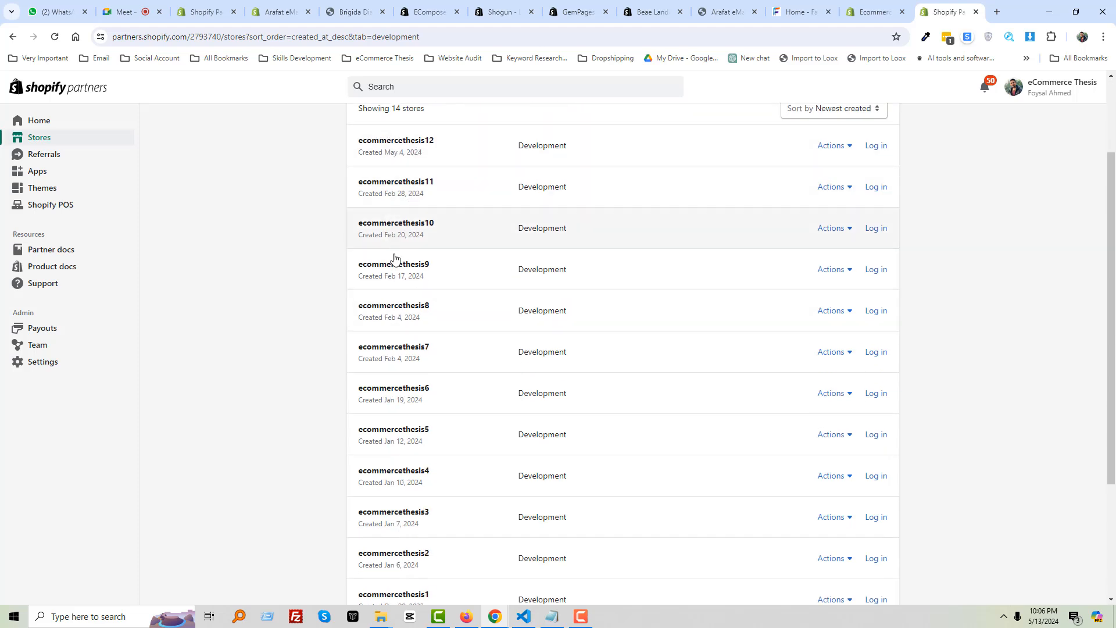
pyautogui.scroll(-1, 423, 330)
pyautogui.scroll(-2, 423, 331)
pyautogui.scroll(5, 424, 508)
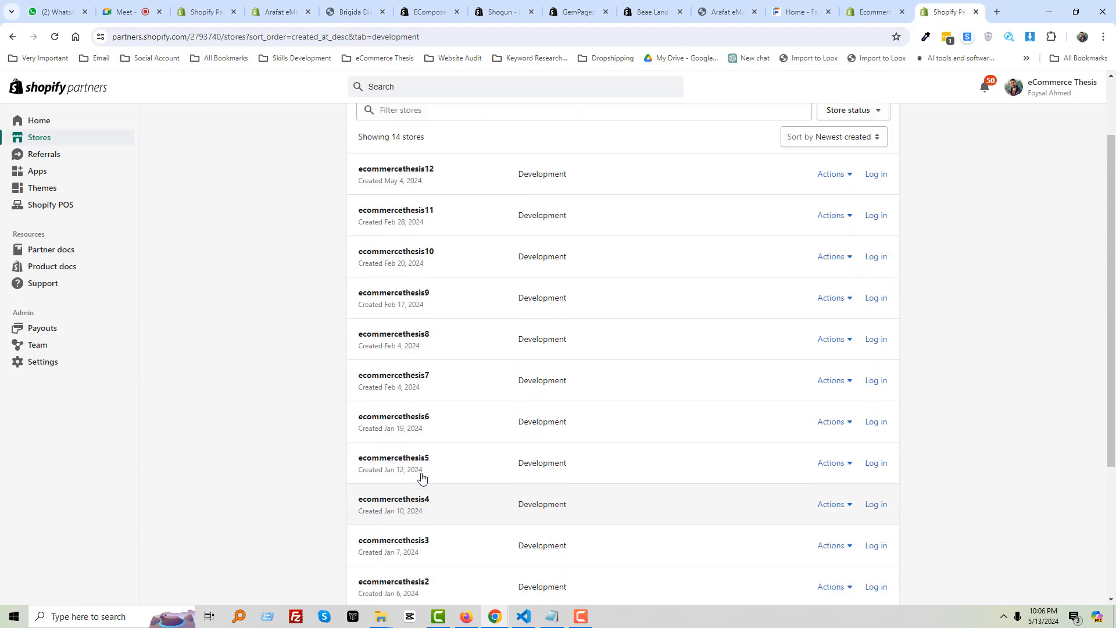
pyautogui.scroll(-5, 416, 364)
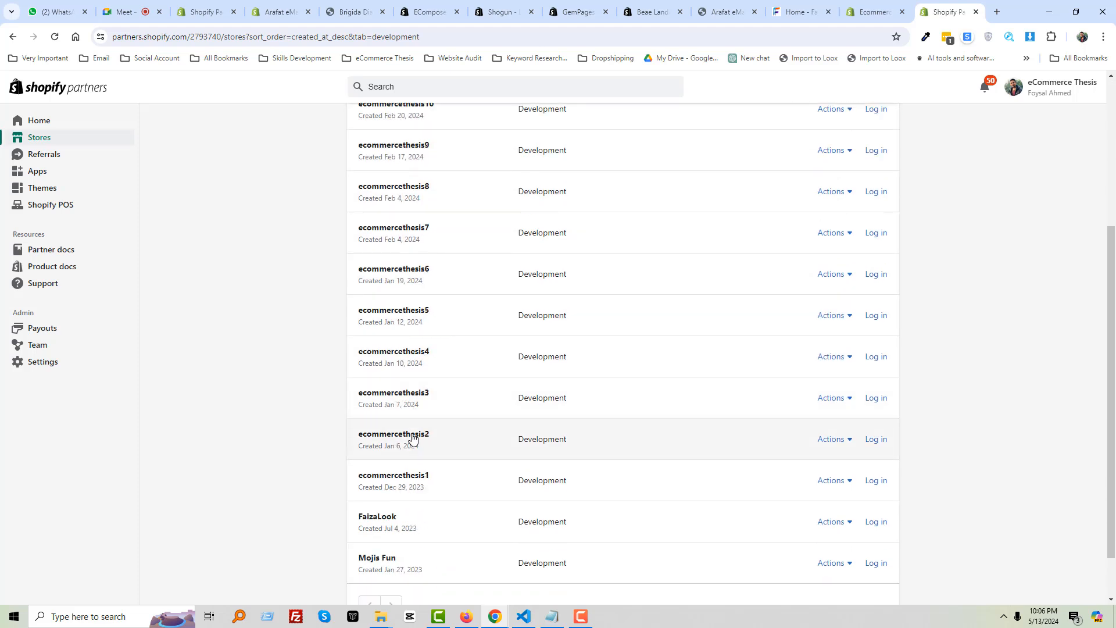
pyautogui.scroll(4, 414, 439)
pyautogui.scroll(1, 436, 291)
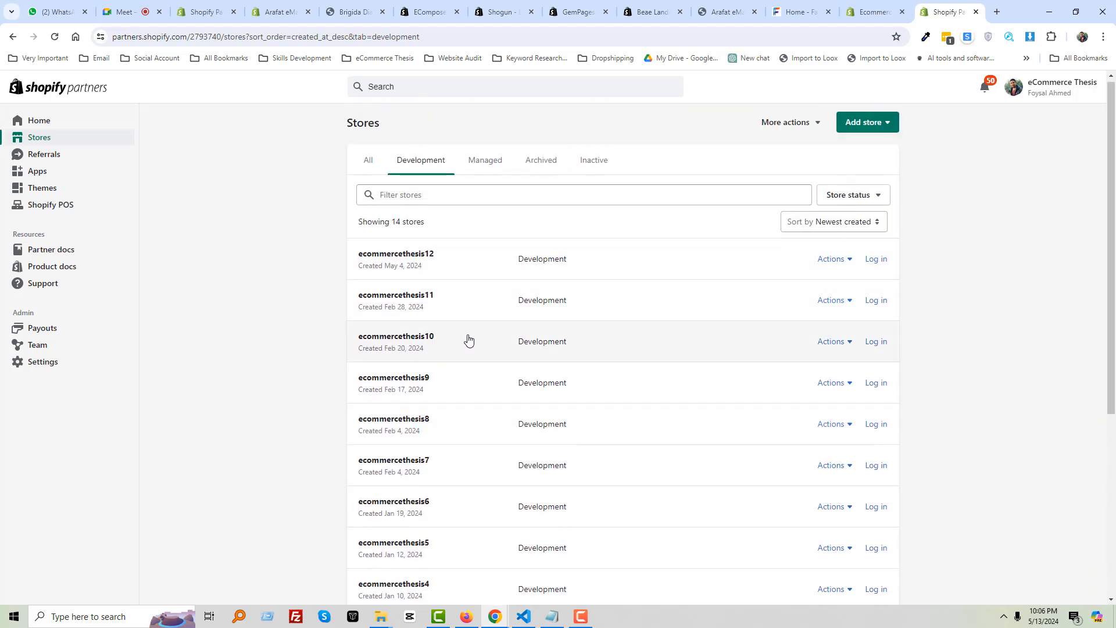
pyautogui.scroll(-3, 464, 342)
pyautogui.scroll(-2, 459, 345)
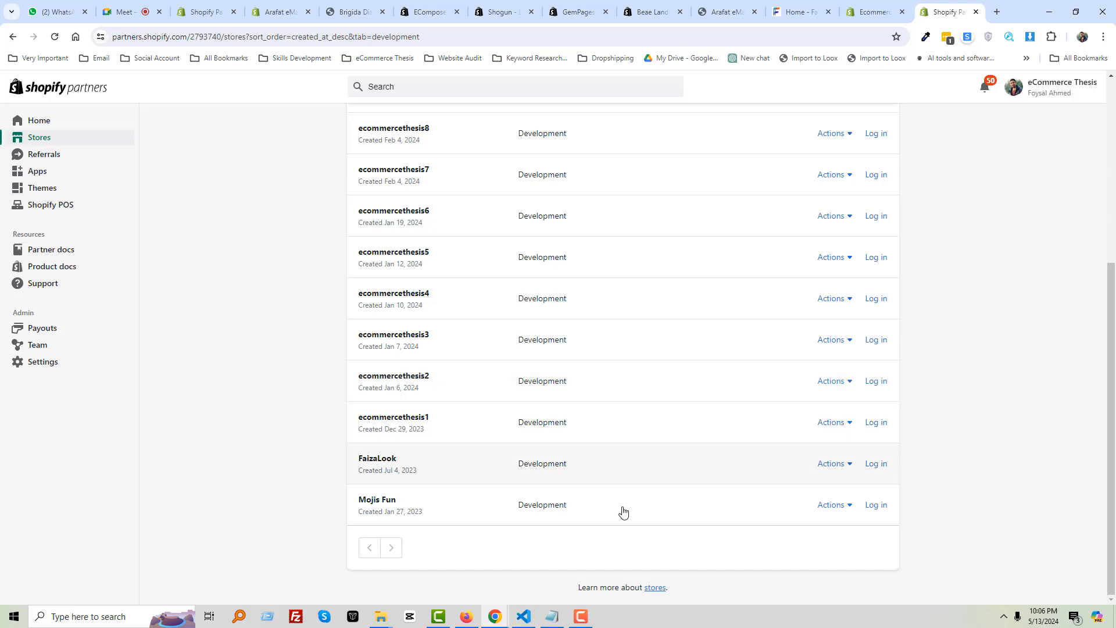
# Log into the ecommercethesis3 and ecommercethesis4 admins and open ecommercethesis3's online store
pyautogui.click(880, 342)
pyautogui.click(877, 299)
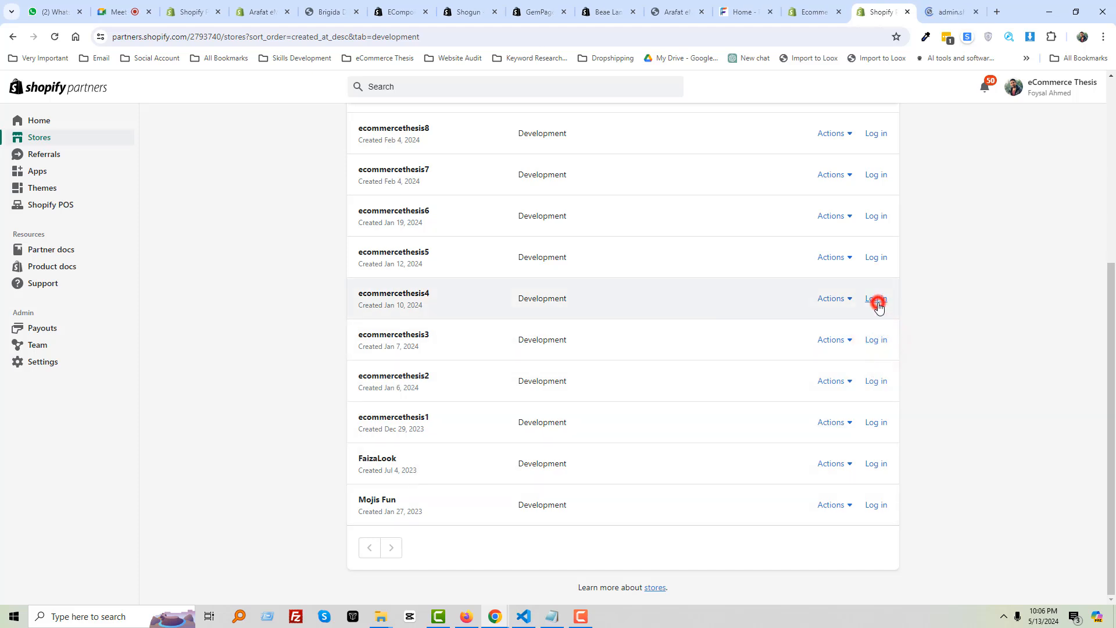
pyautogui.click(877, 300)
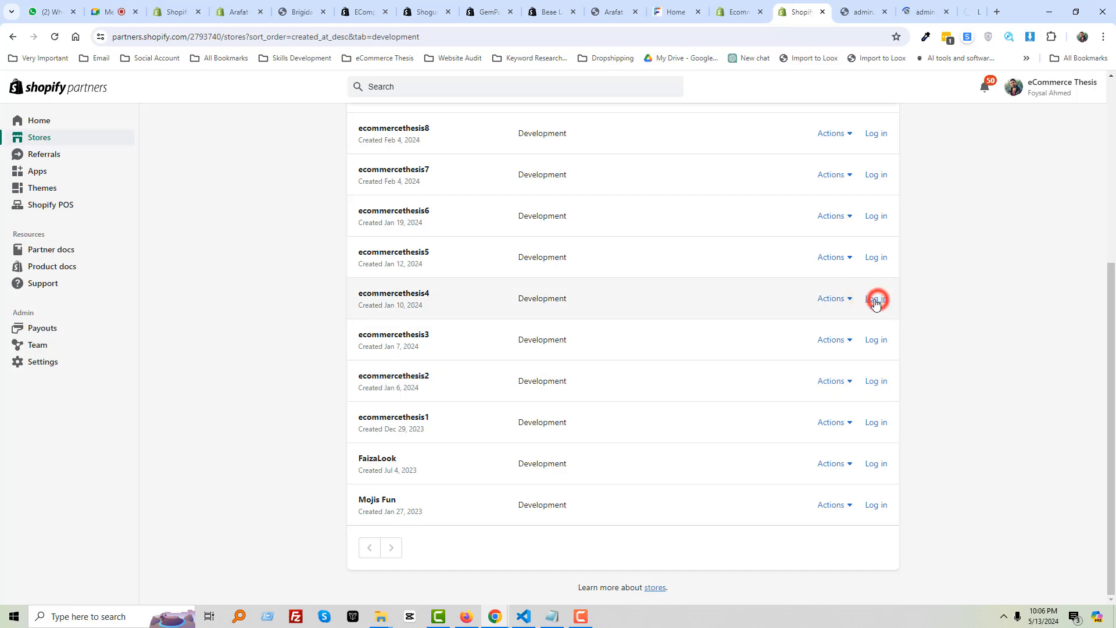
pyautogui.click(826, 12)
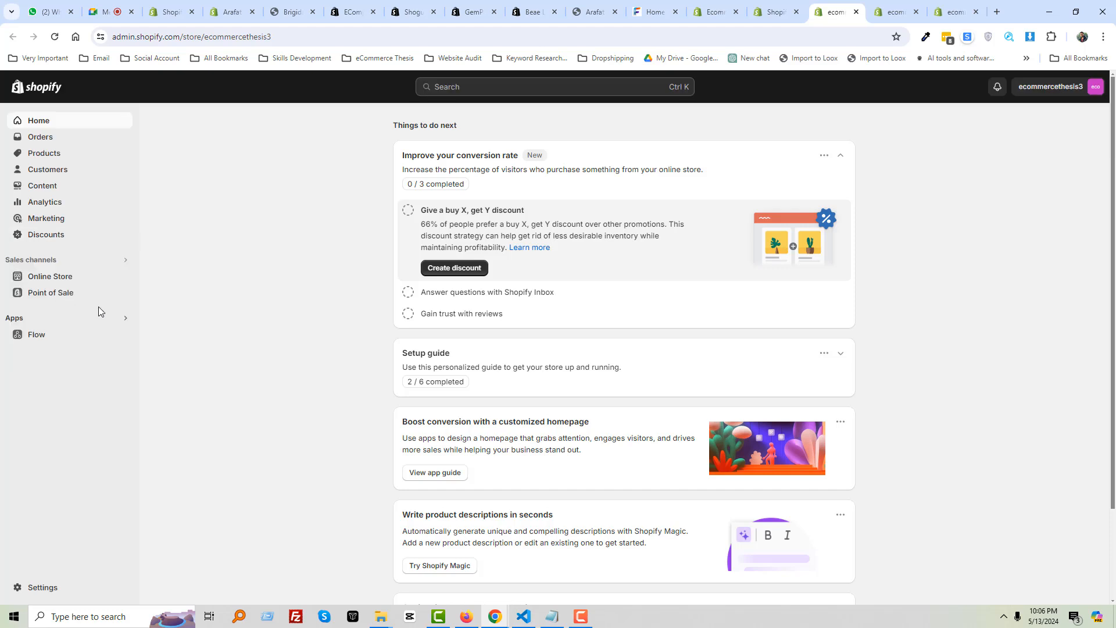
pyautogui.click(125, 275)
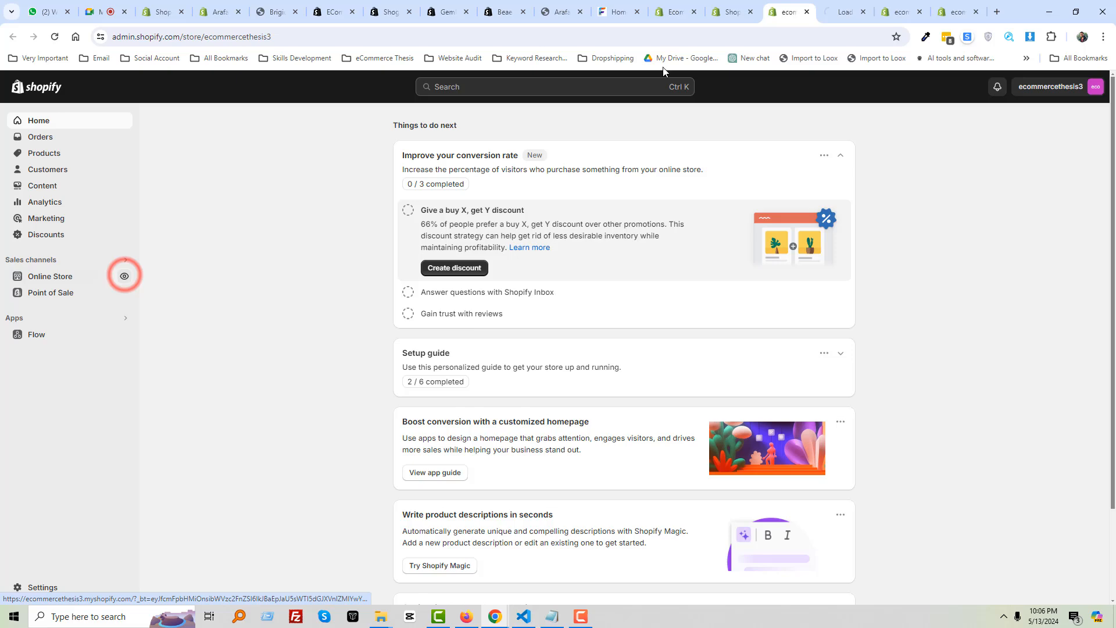
# Open the ecommercethesis4 storefront in its own tab, closing the leftover admin and blank tabs
pyautogui.click(807, 12)
pyautogui.click(841, 11)
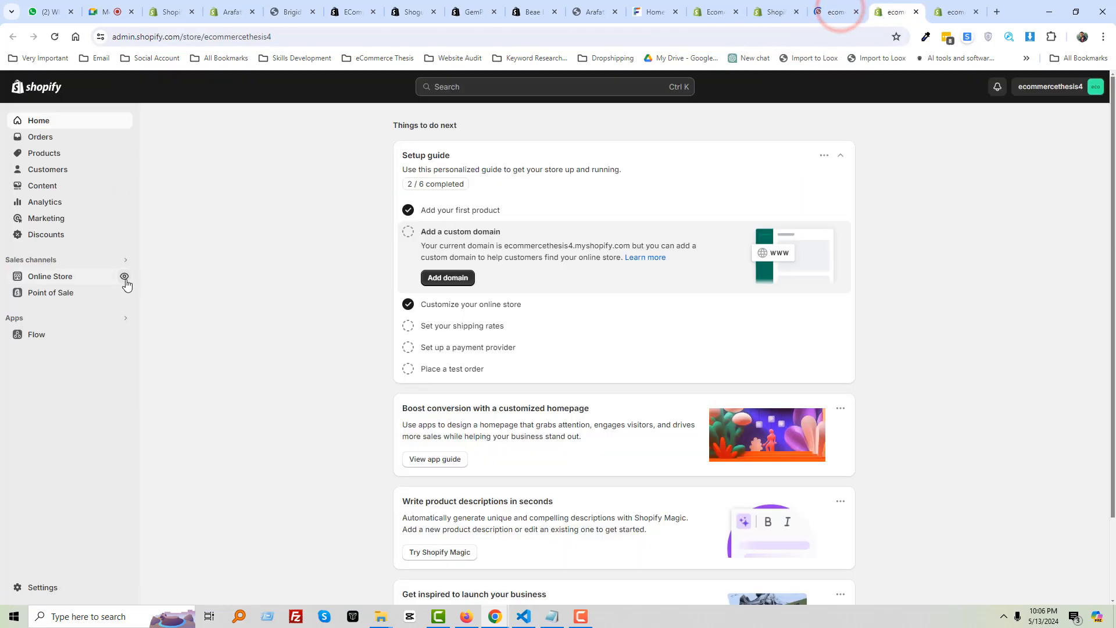
pyautogui.click(124, 276)
pyautogui.click(863, 12)
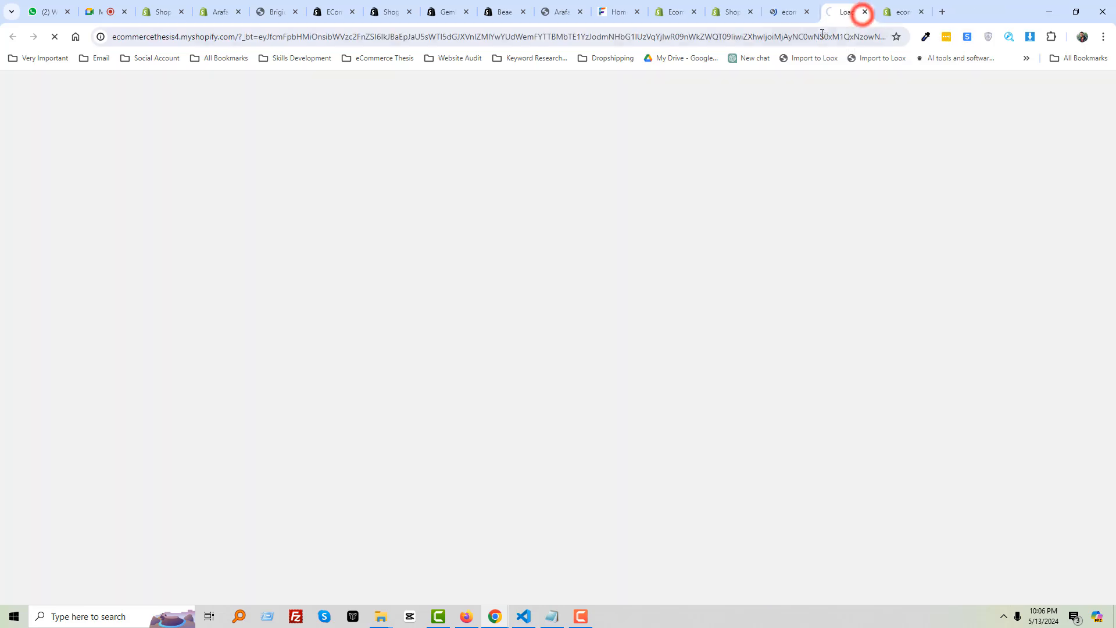
pyautogui.click(892, 9)
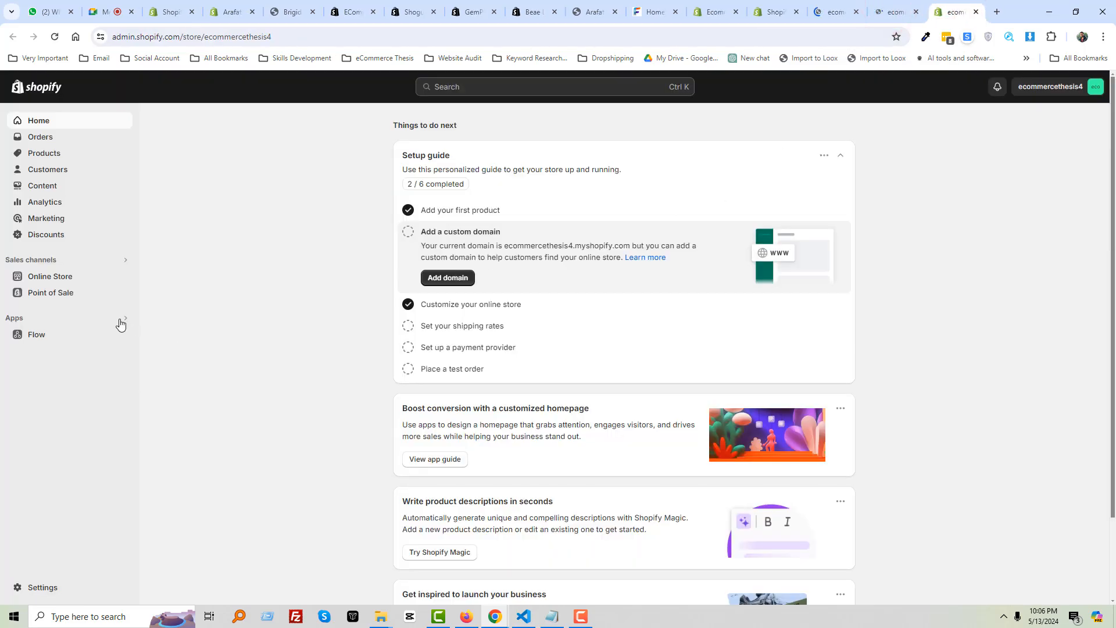
pyautogui.click(123, 278)
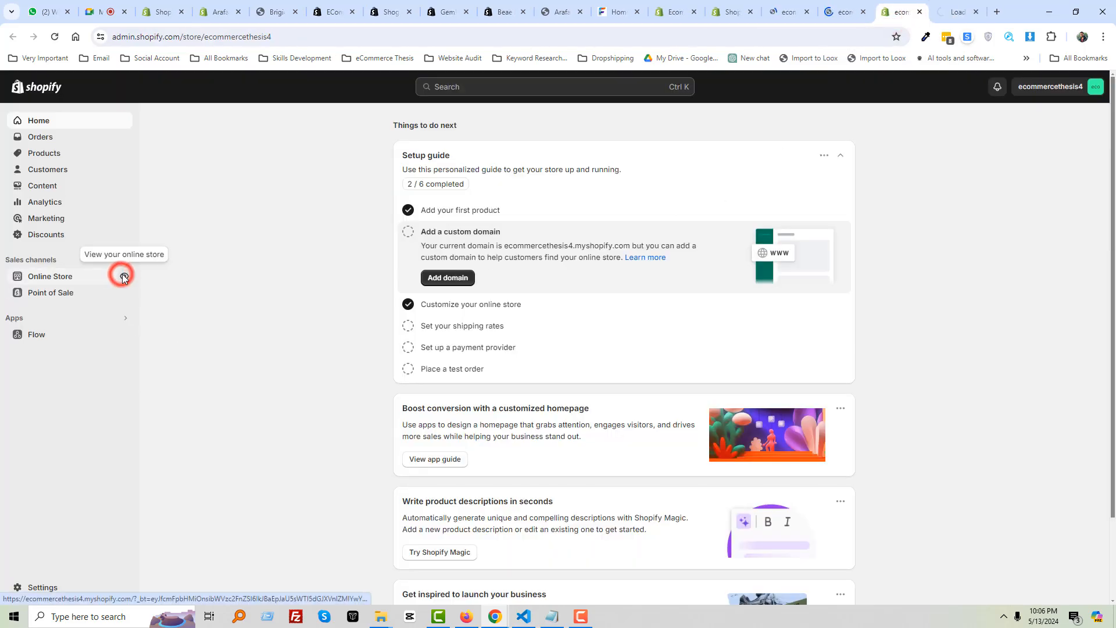
# Close the leftover admin tab and scroll through the SENSE storefront homepage
pyautogui.click(920, 12)
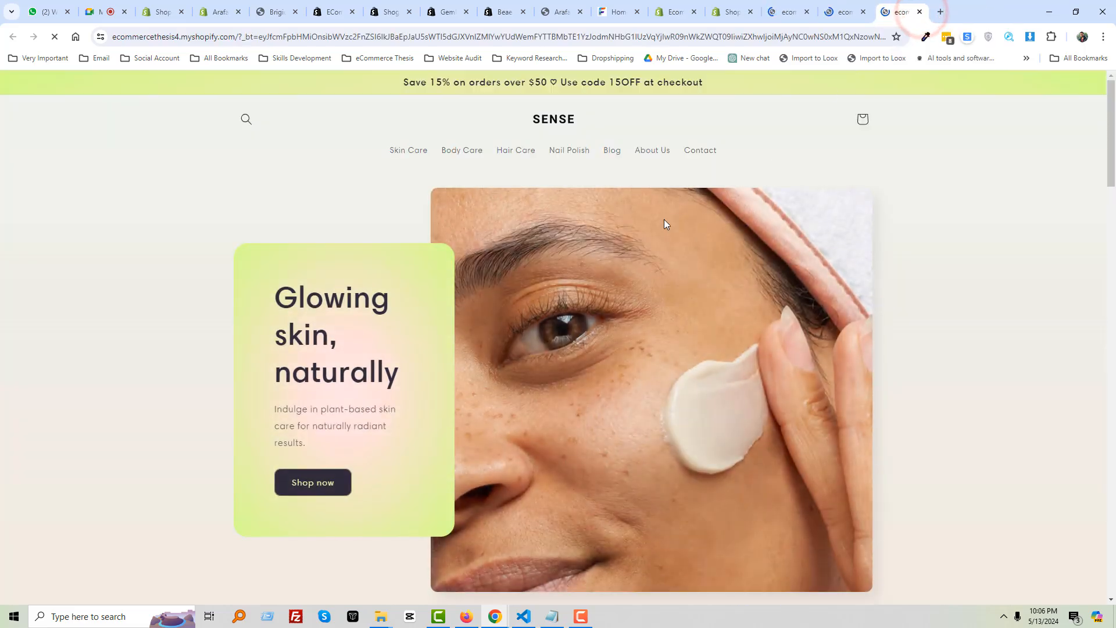
pyautogui.scroll(-15, 645, 193)
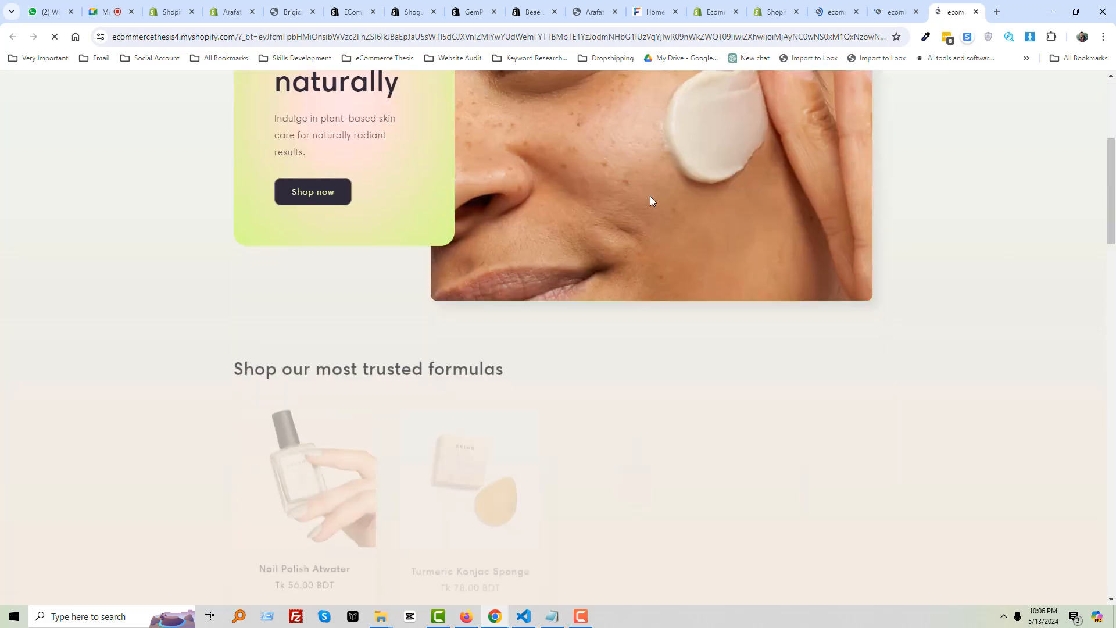
pyautogui.scroll(-15, 652, 201)
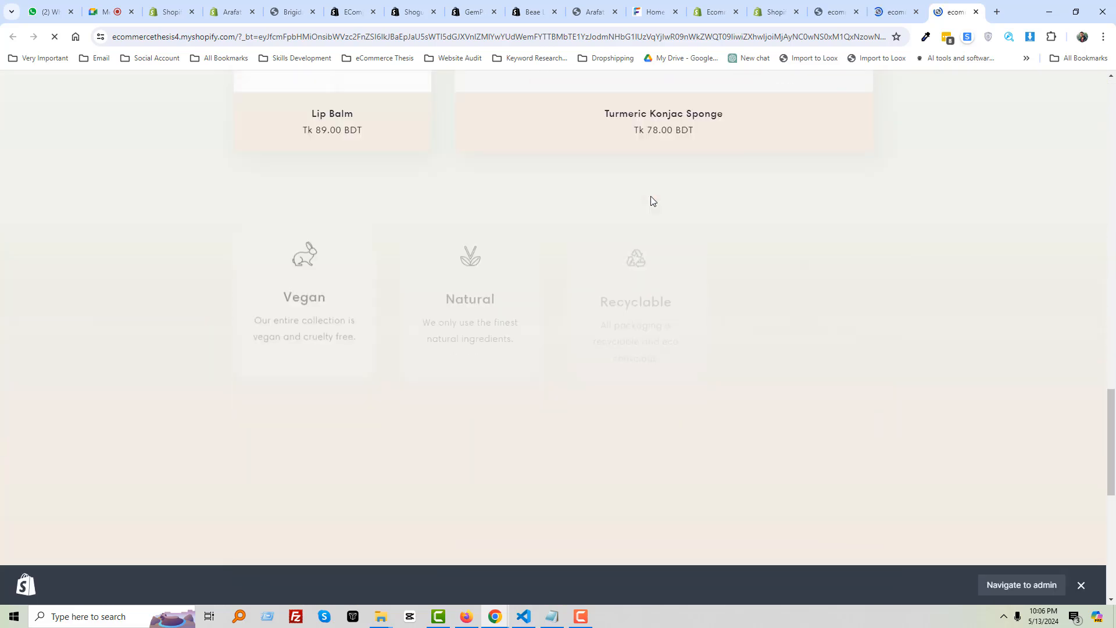
pyautogui.click(894, 19)
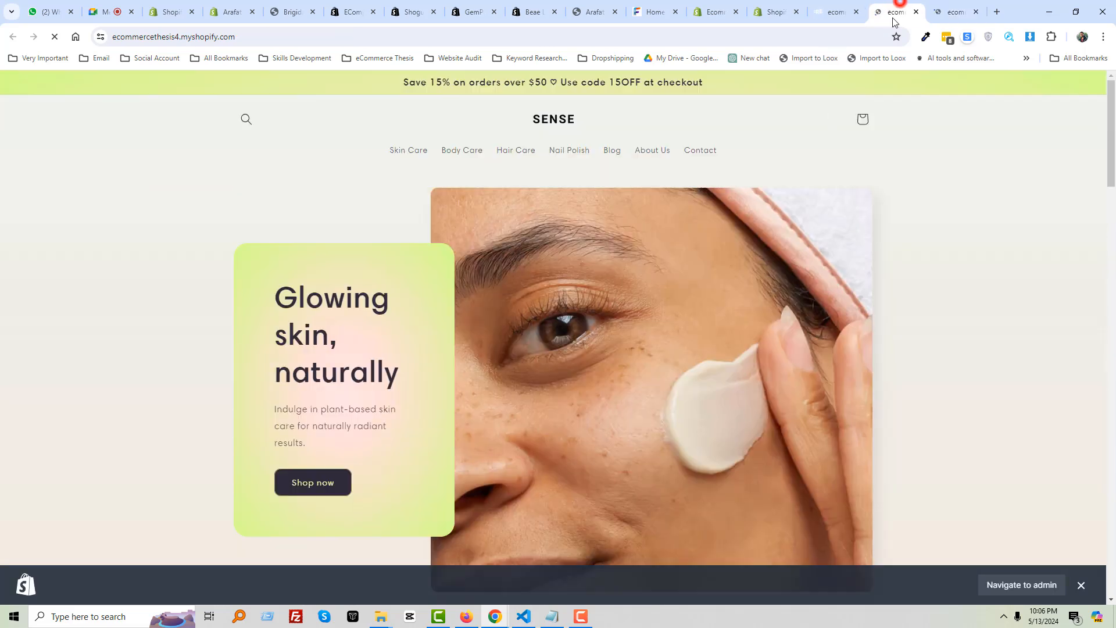
pyautogui.scroll(-10, 605, 177)
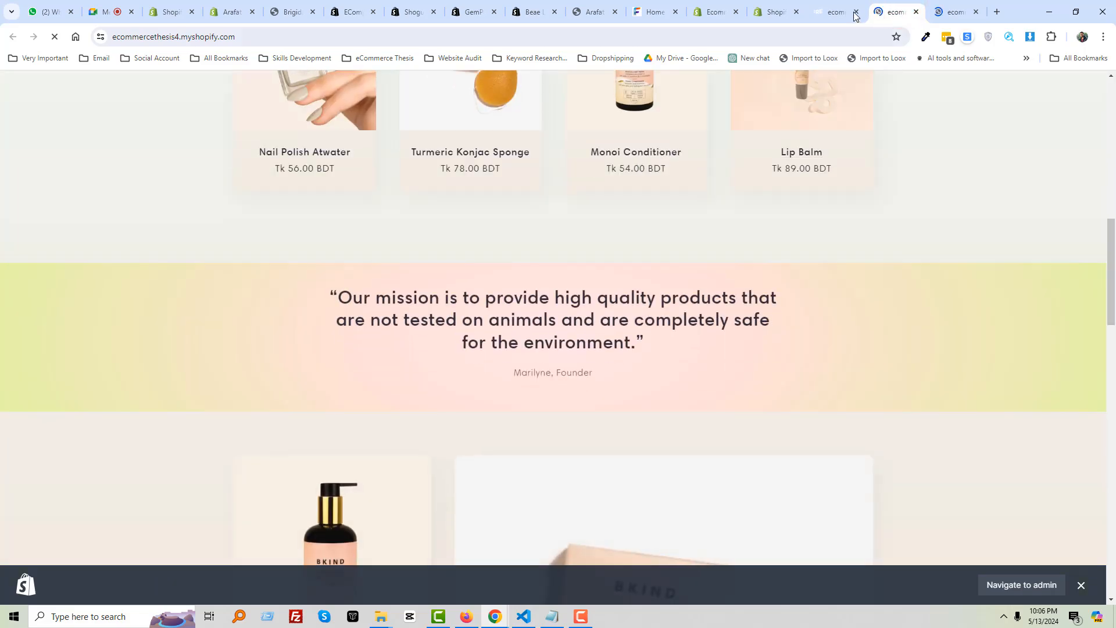
# Scroll the ecommercethesis3 REFRESH homepage down to the Hair, Body and Face sections
pyautogui.click(838, 10)
pyautogui.scroll(-12, 560, 180)
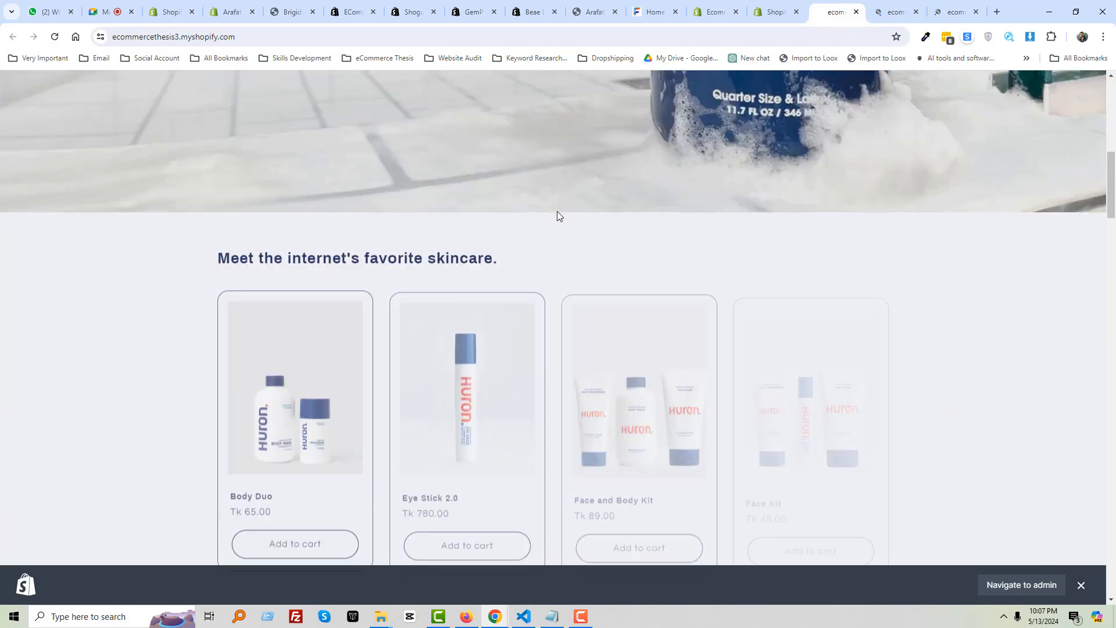
pyautogui.scroll(-20, 658, 217)
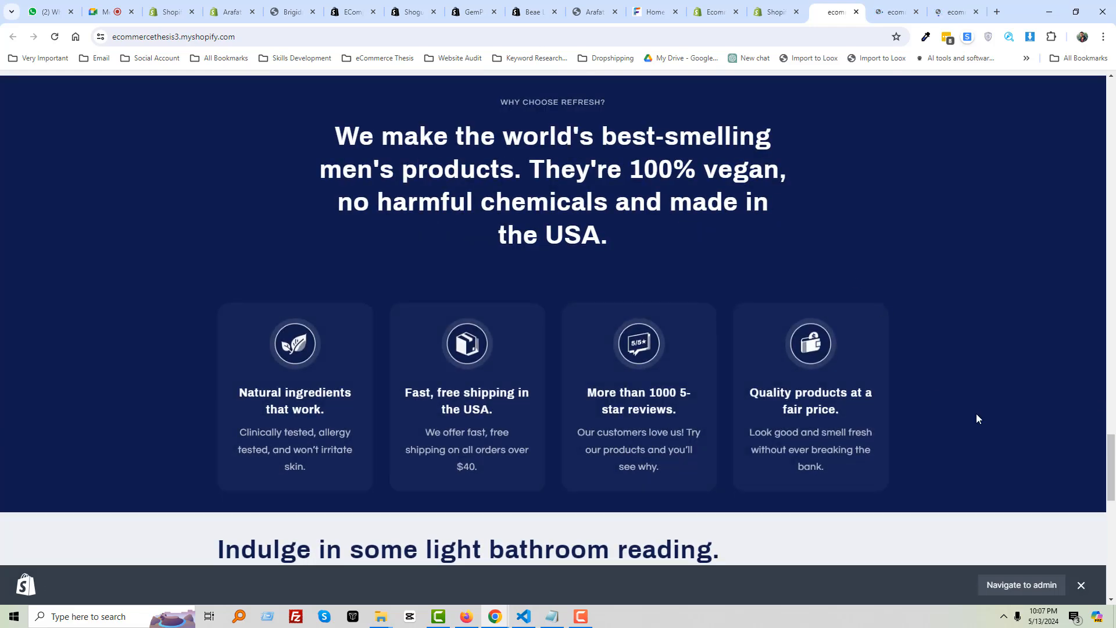
pyautogui.moveTo(1114, 478); pyautogui.dragTo(1115, 150)
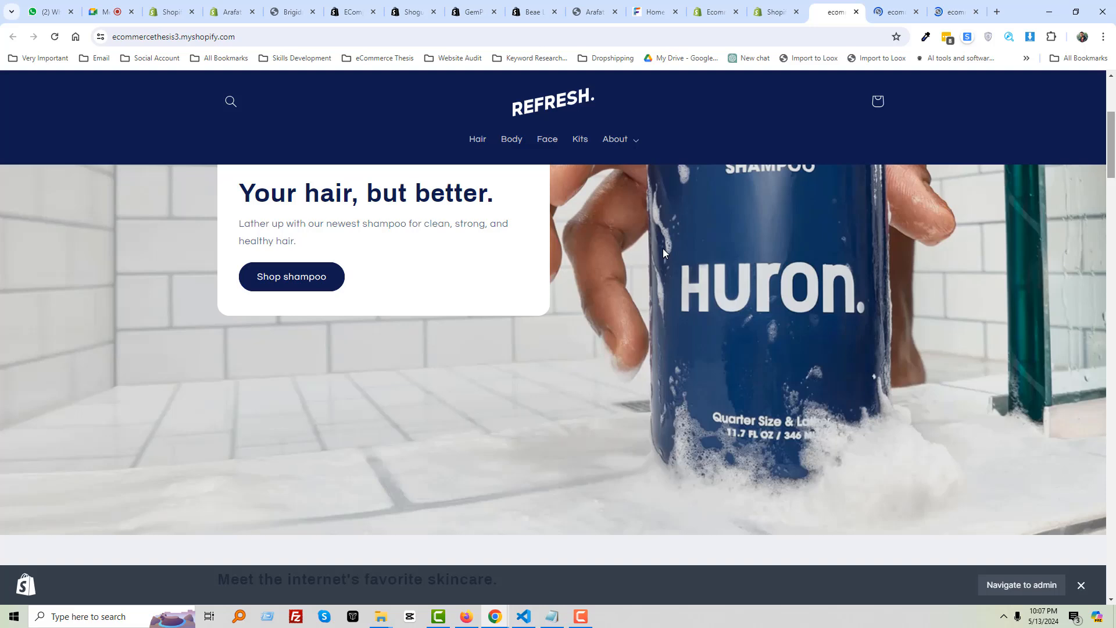
# Alternate between the Meet call and the REFRESH and SENSE storefront homepages
pyautogui.click(114, 13)
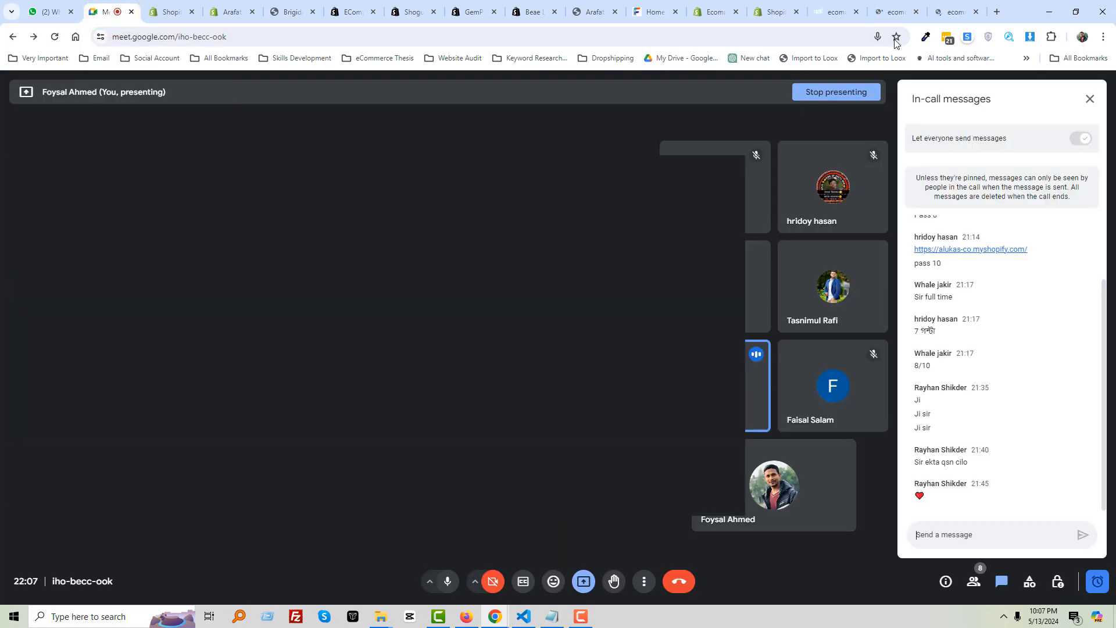
pyautogui.click(839, 14)
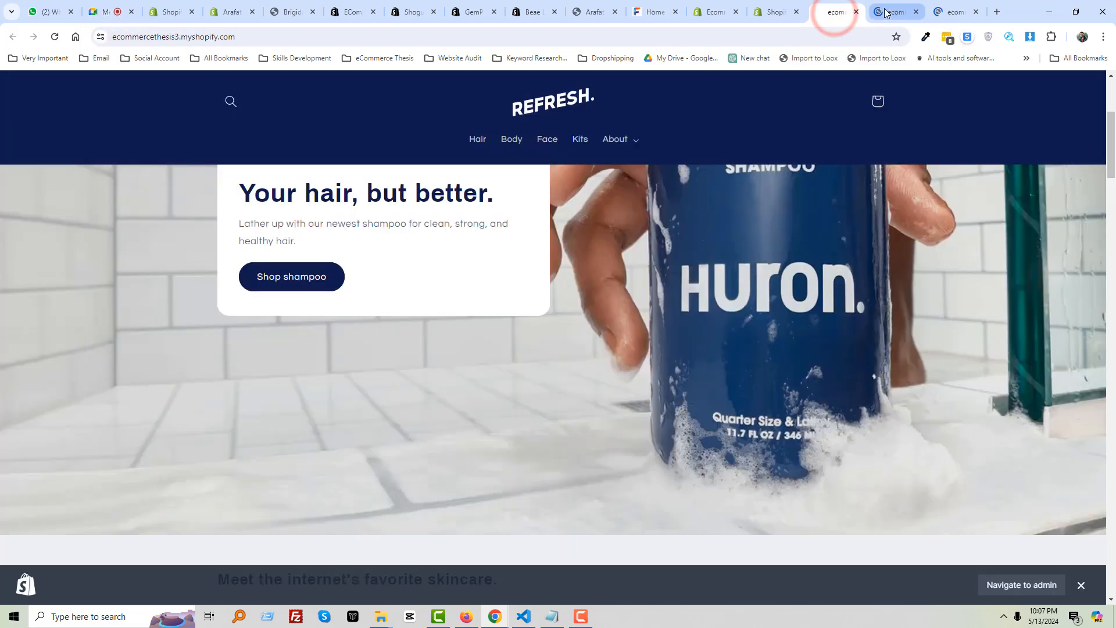
pyautogui.click(885, 13)
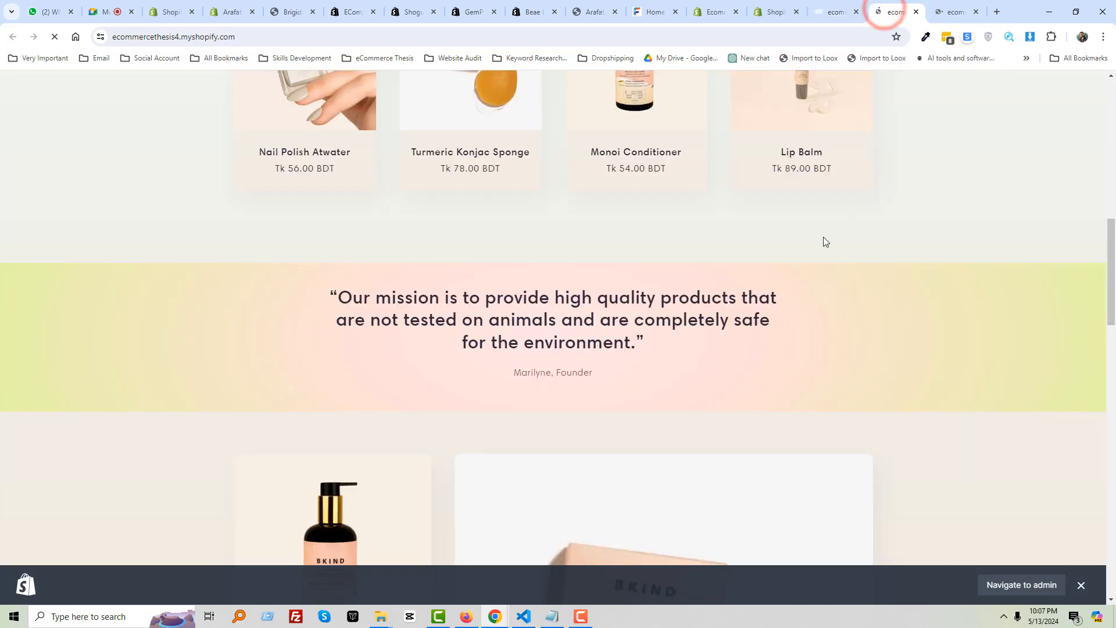
pyautogui.scroll(5, 823, 238)
pyautogui.scroll(7, 824, 236)
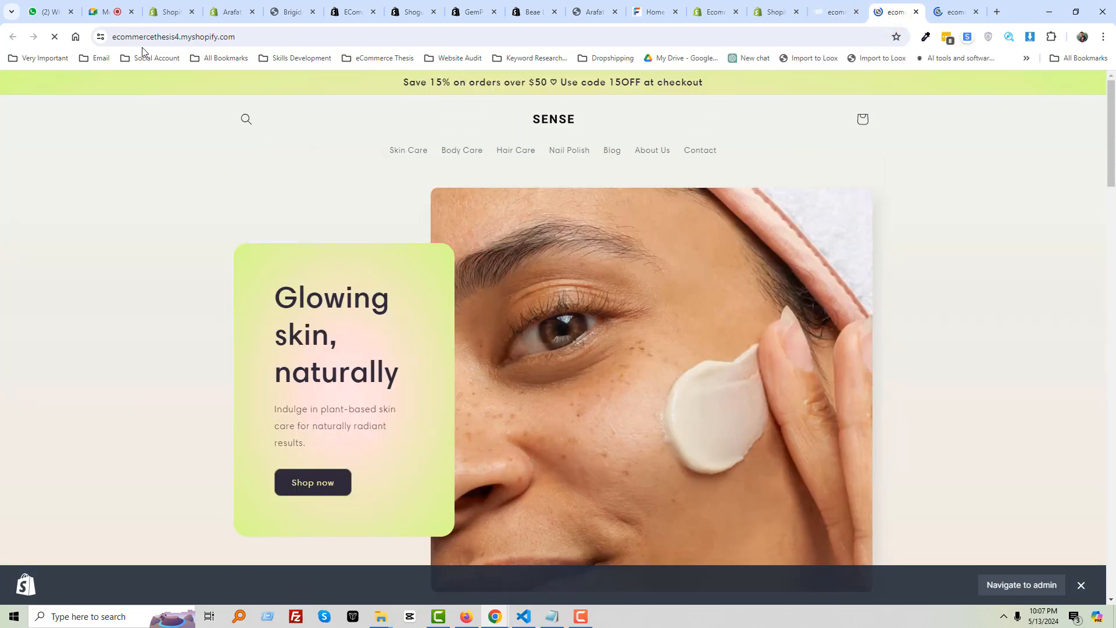
pyautogui.click(110, 12)
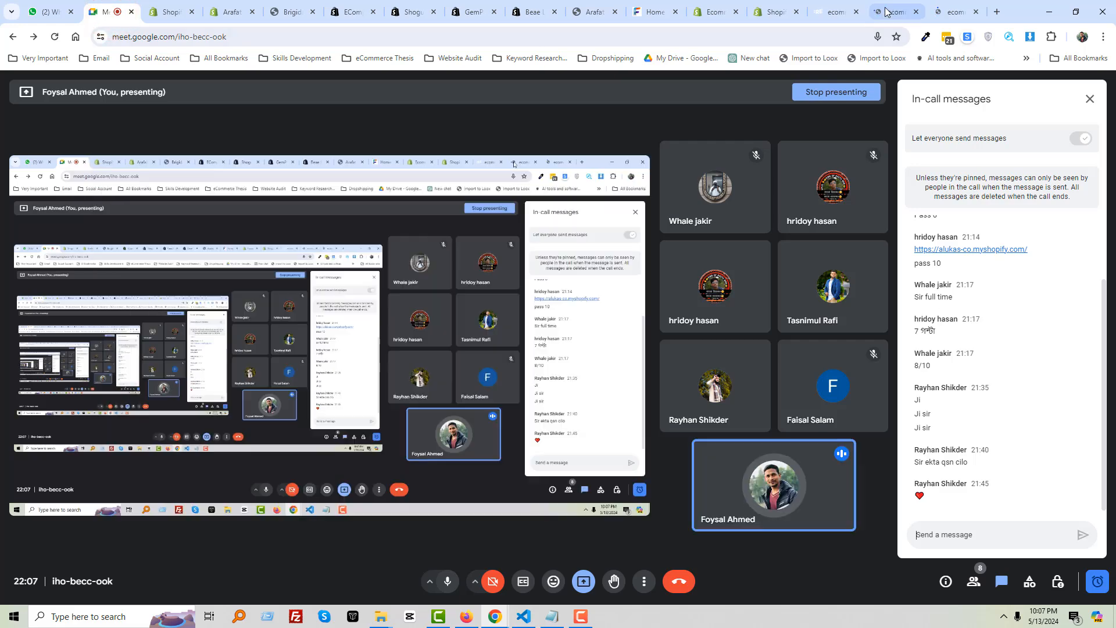
pyautogui.click(885, 13)
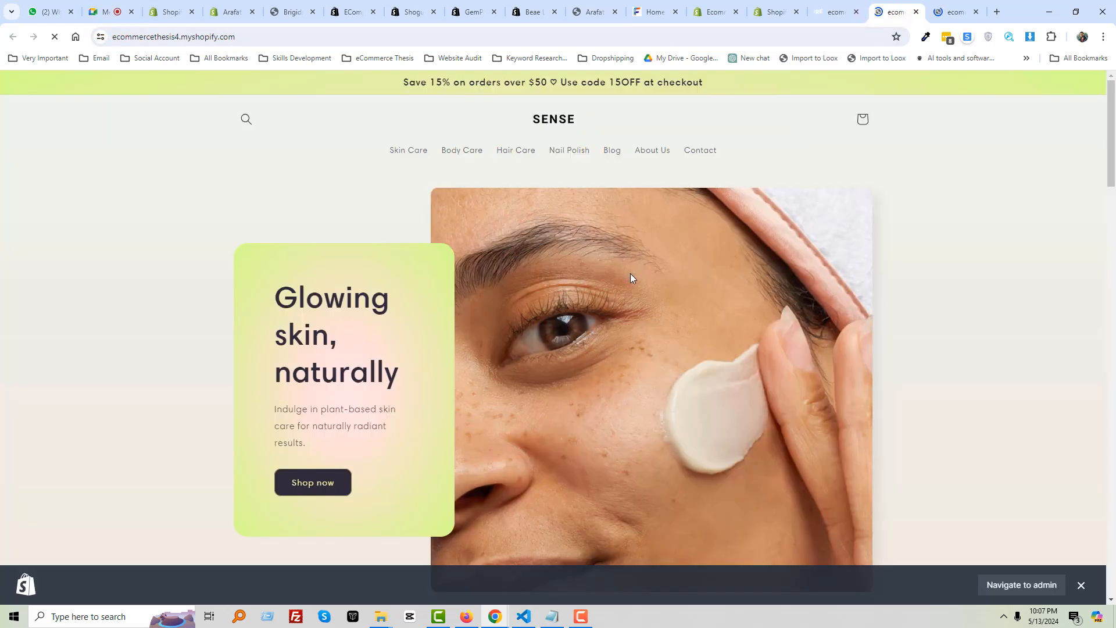
# Scroll down the REFRESH homepage, then leave the Google Meet class call
pyautogui.click(831, 13)
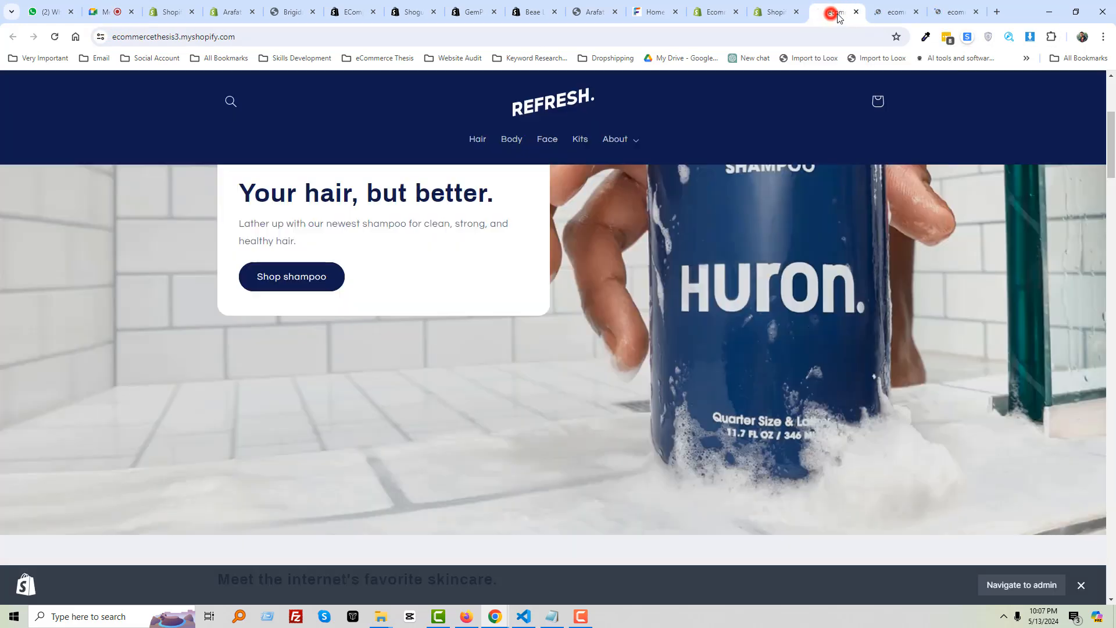
pyautogui.scroll(-20, 1090, 103)
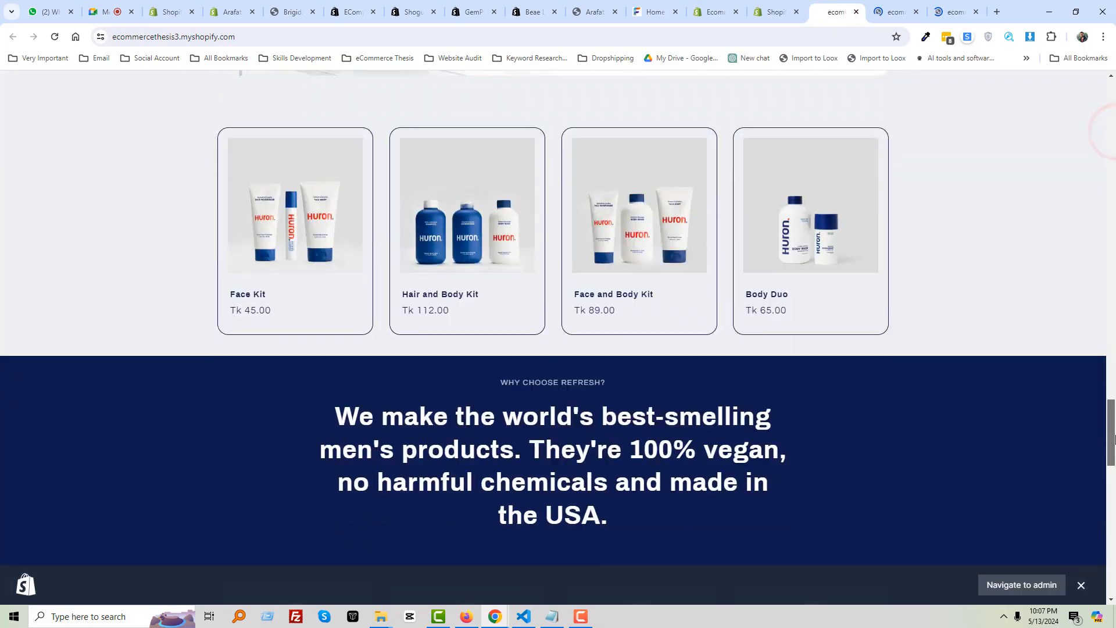
pyautogui.scroll(-5, 552, 320)
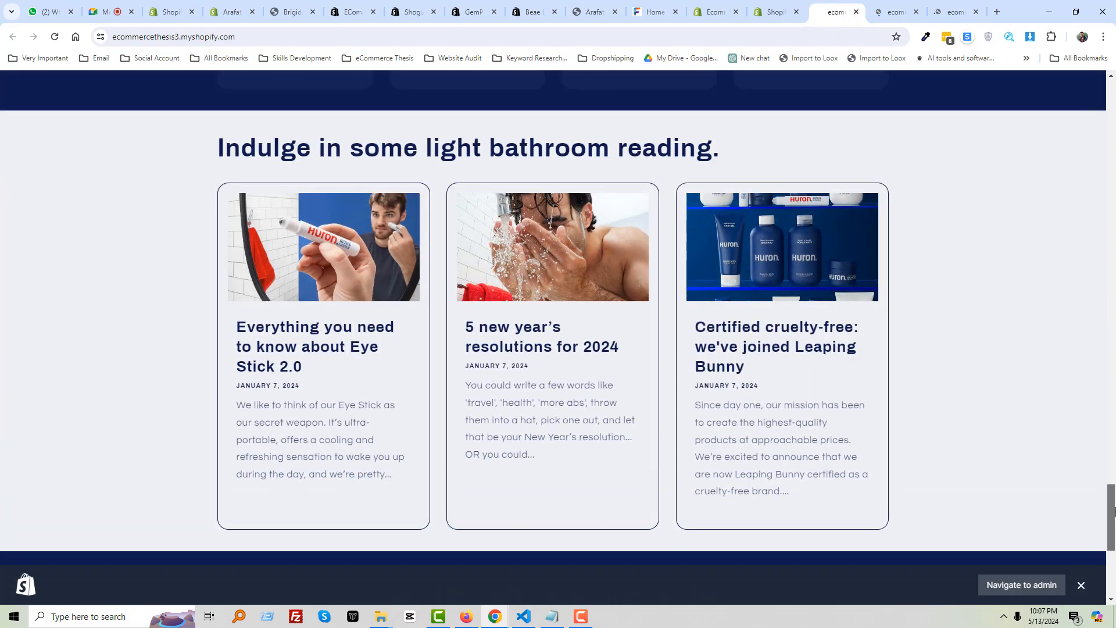
pyautogui.moveTo(1115, 511); pyautogui.dragTo(1115, 179)
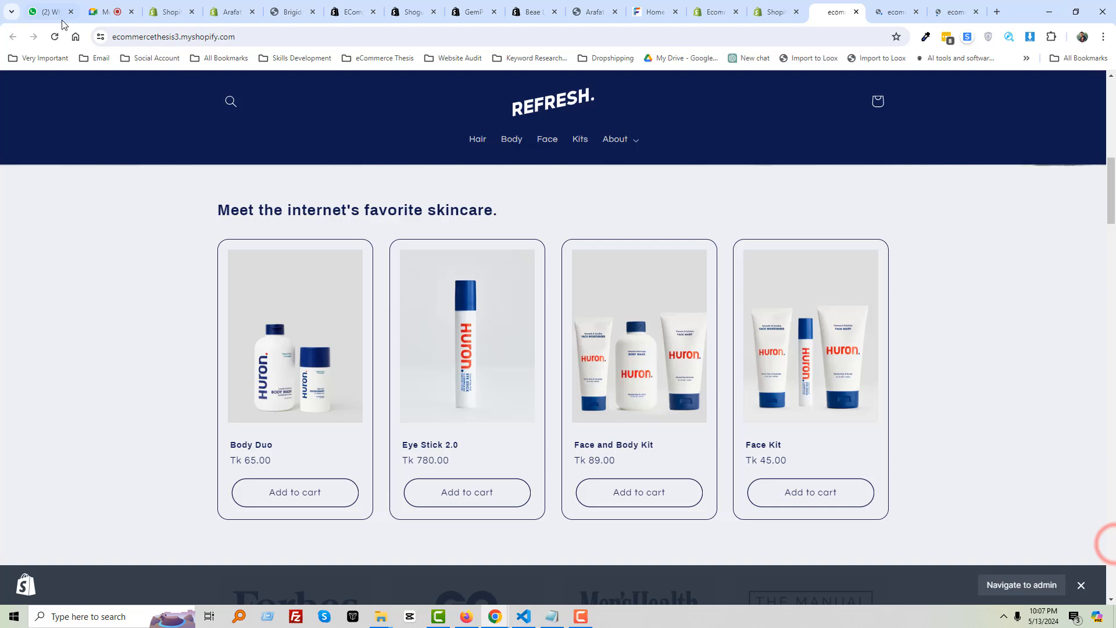
pyautogui.click(94, 9)
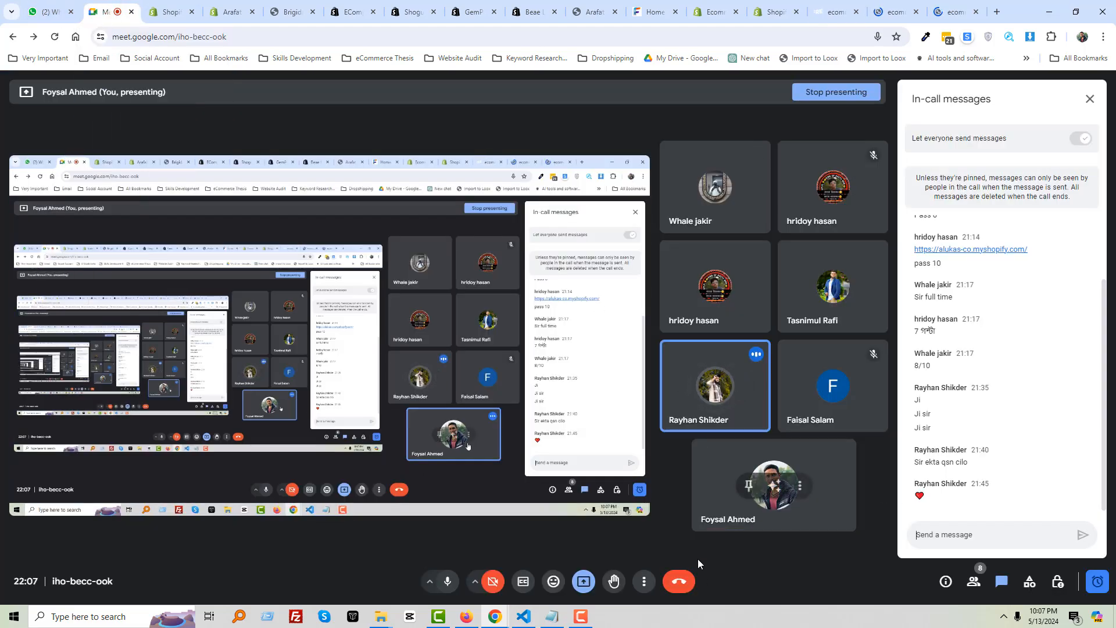
pyautogui.click(687, 581)
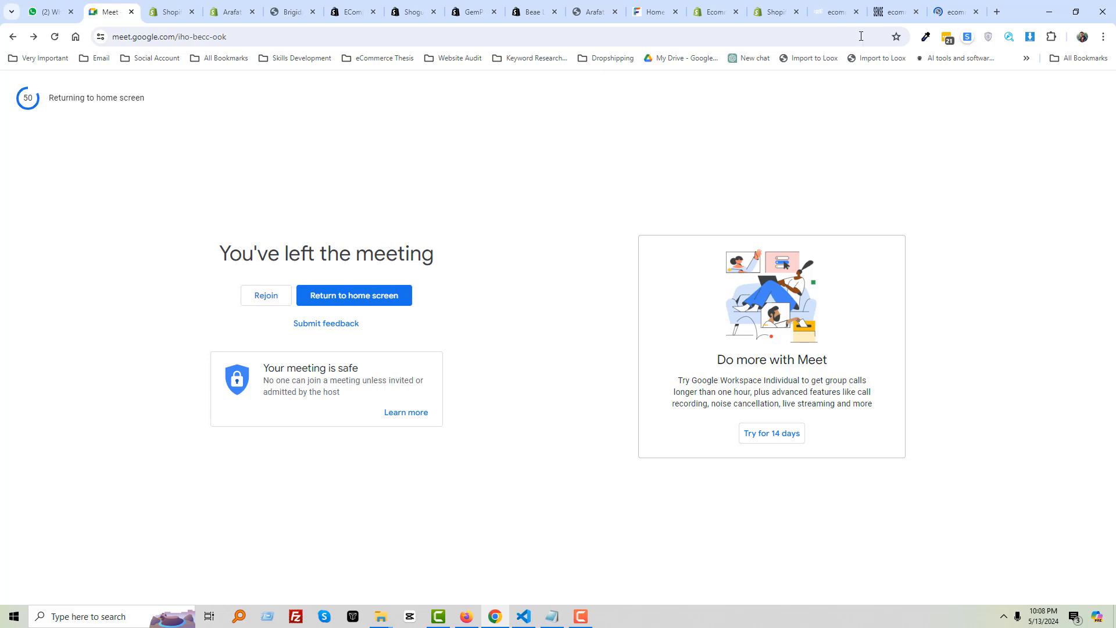
# Close the ended call's tab and start an instant meeting in Google Meet
pyautogui.click(132, 12)
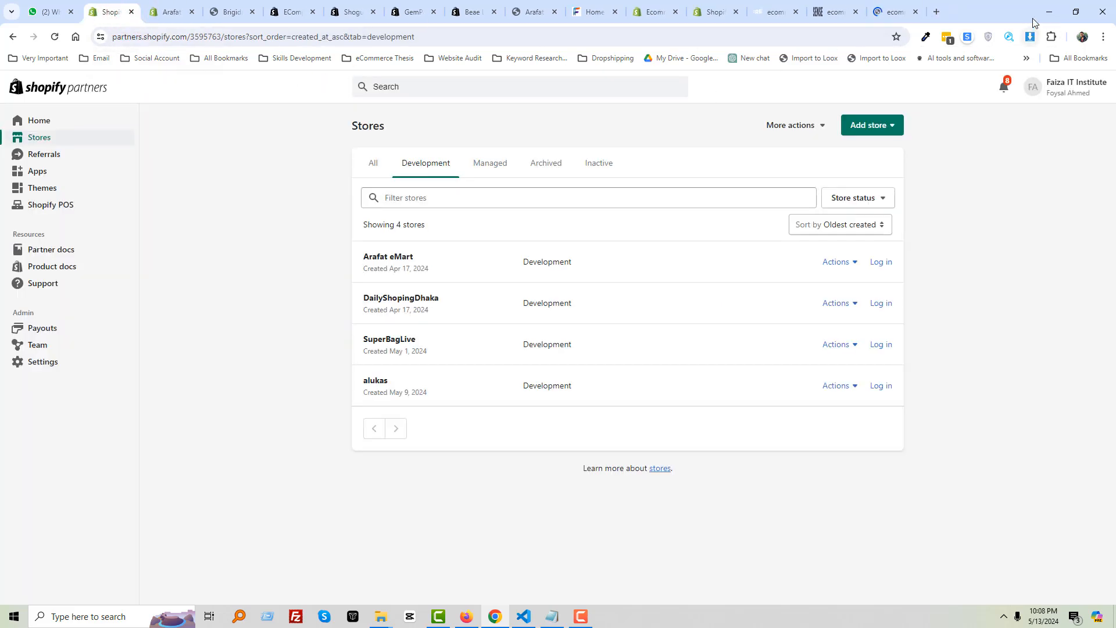
pyautogui.click(999, 11)
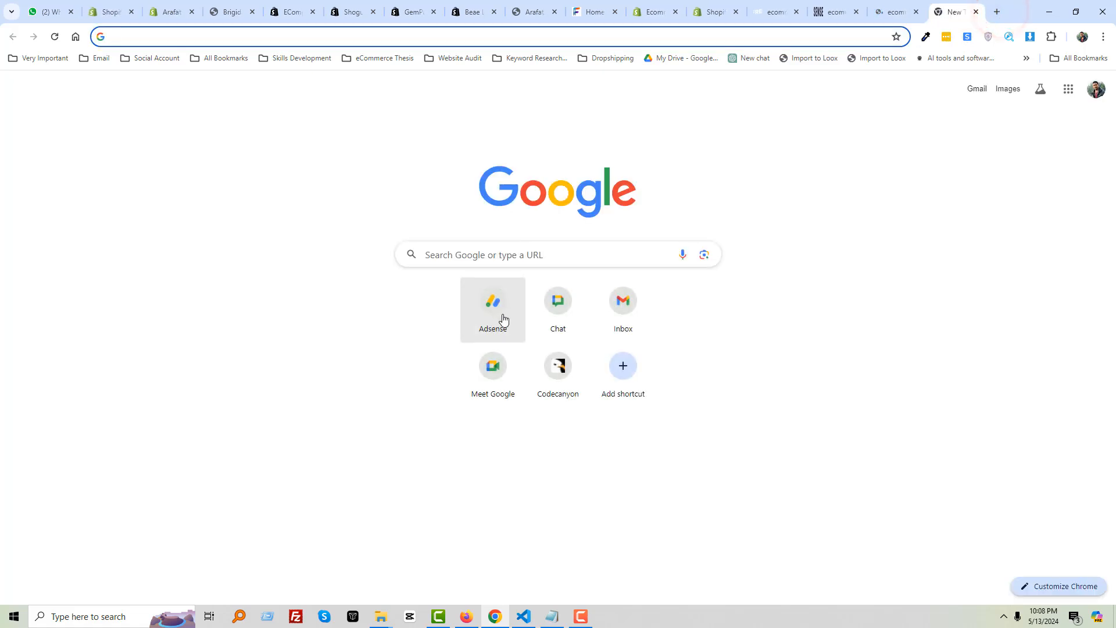
pyautogui.click(499, 366)
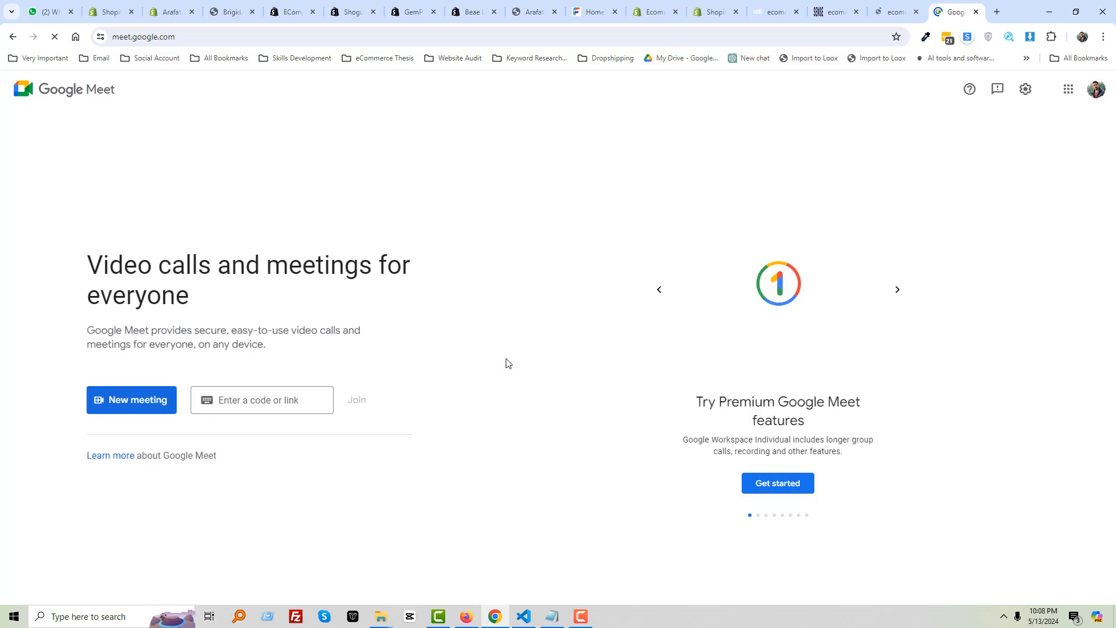
pyautogui.click(126, 397)
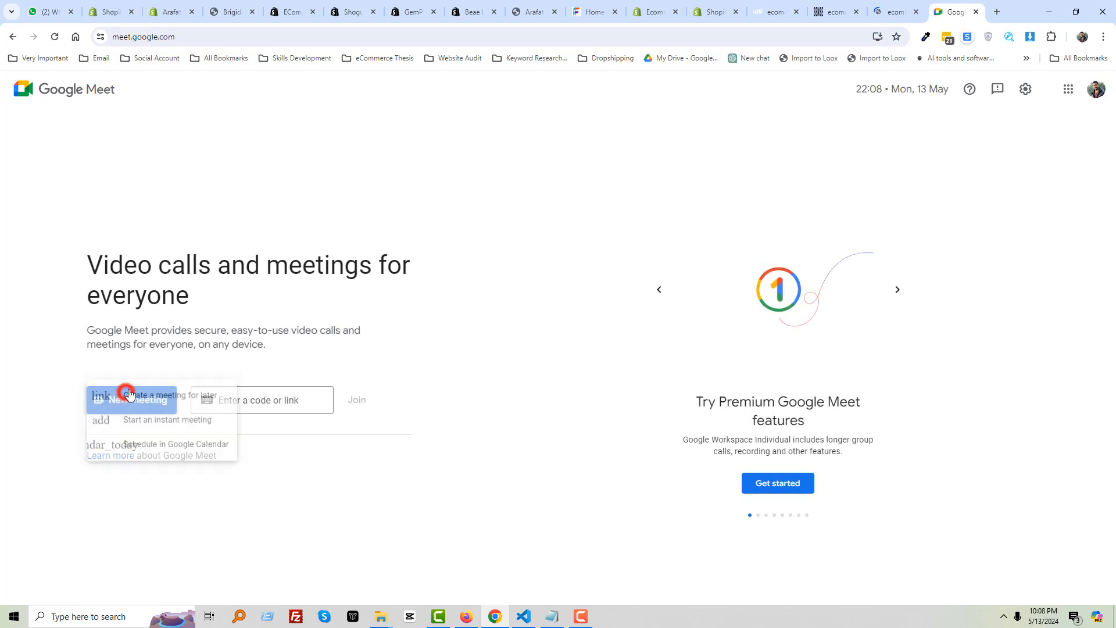
pyautogui.click(164, 426)
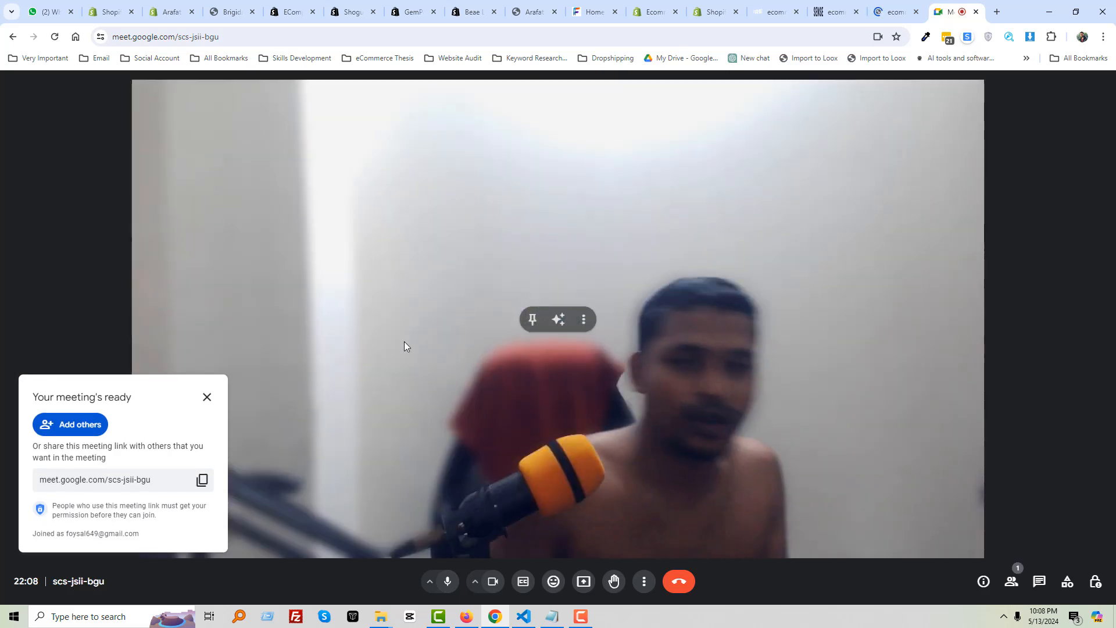
# Cancel presenting, turn the camera off, and copy the new meeting's link
pyautogui.click(584, 583)
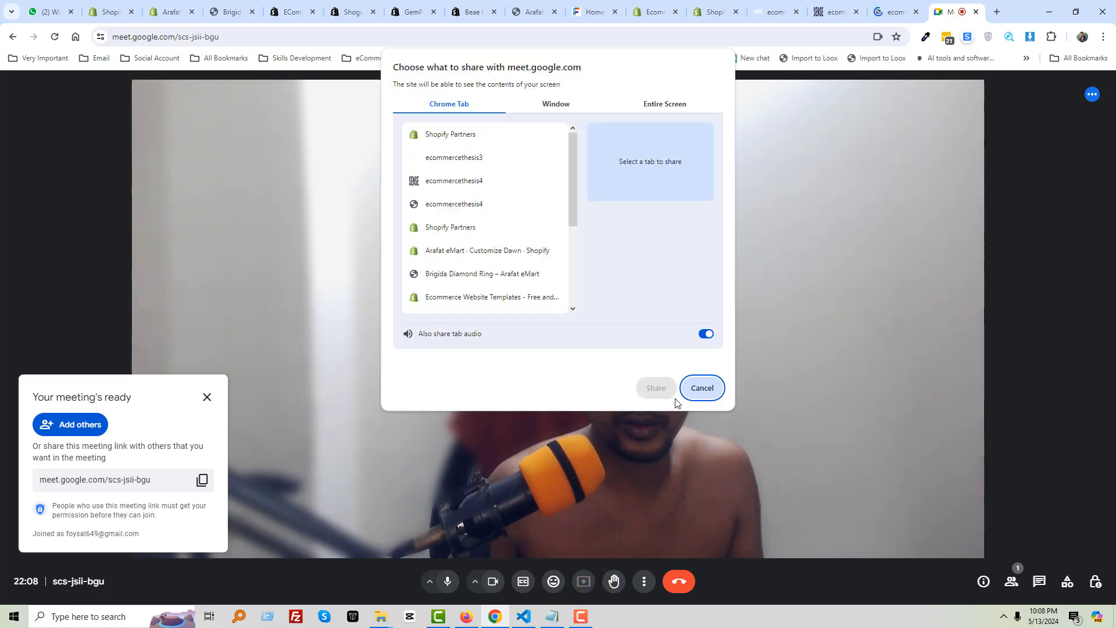
pyautogui.click(712, 393)
pyautogui.click(493, 582)
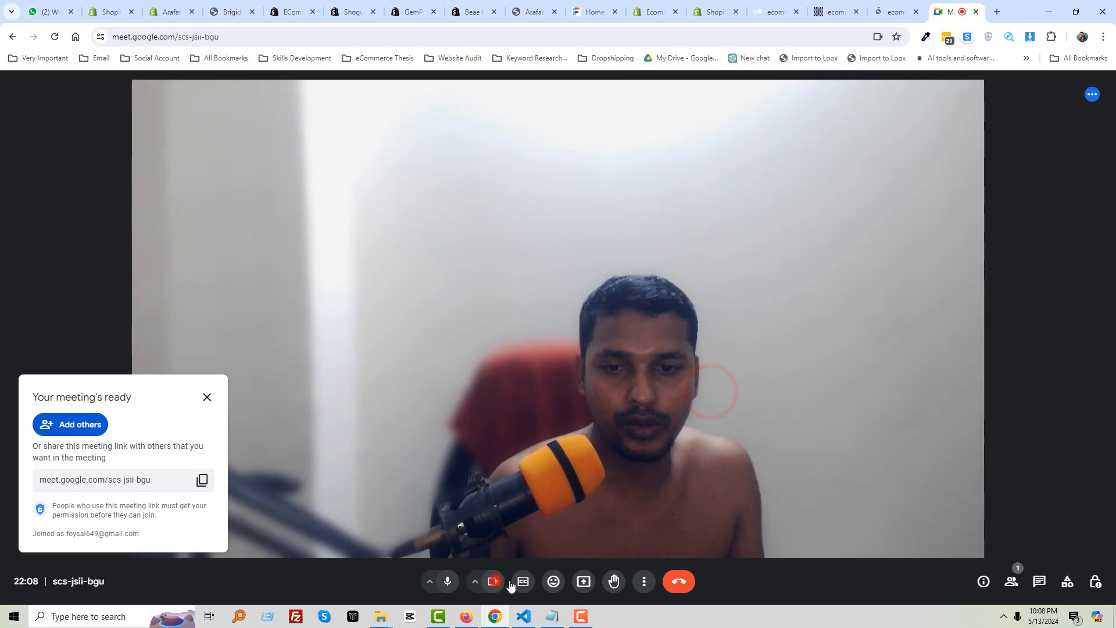
pyautogui.click(202, 481)
# Send the meeting link to the 'Freelancing with Shopify Batch 01' WhatsApp group and return to Meet
pyautogui.click(48, 12)
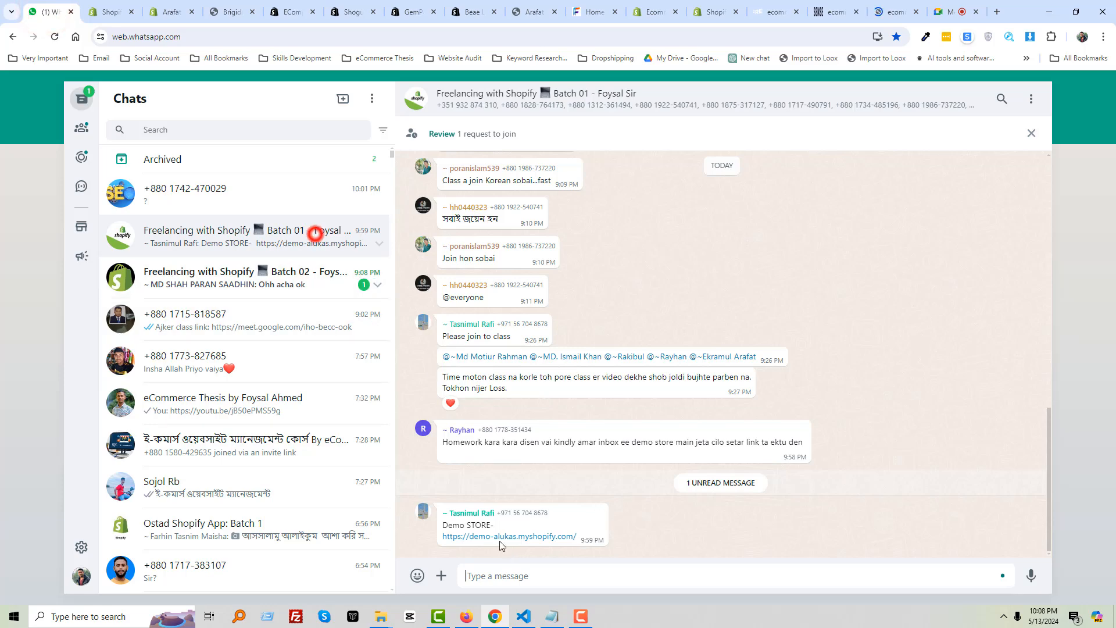
pyautogui.click(511, 575)
pyautogui.hotkey('ctrl', 'v')
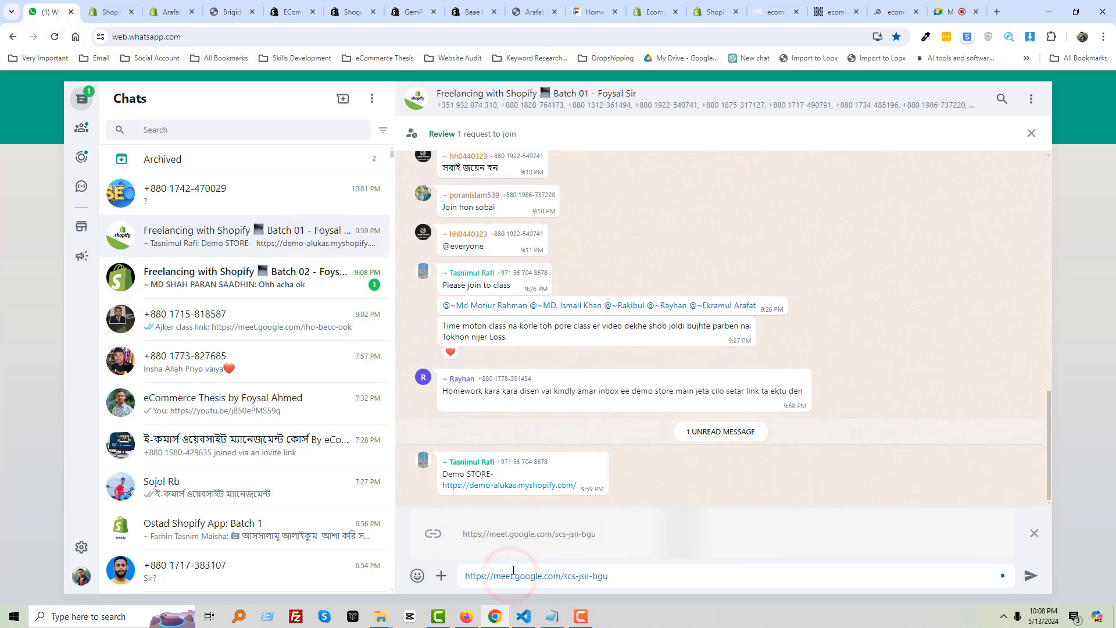
pyautogui.press('Return')
pyautogui.click(233, 234)
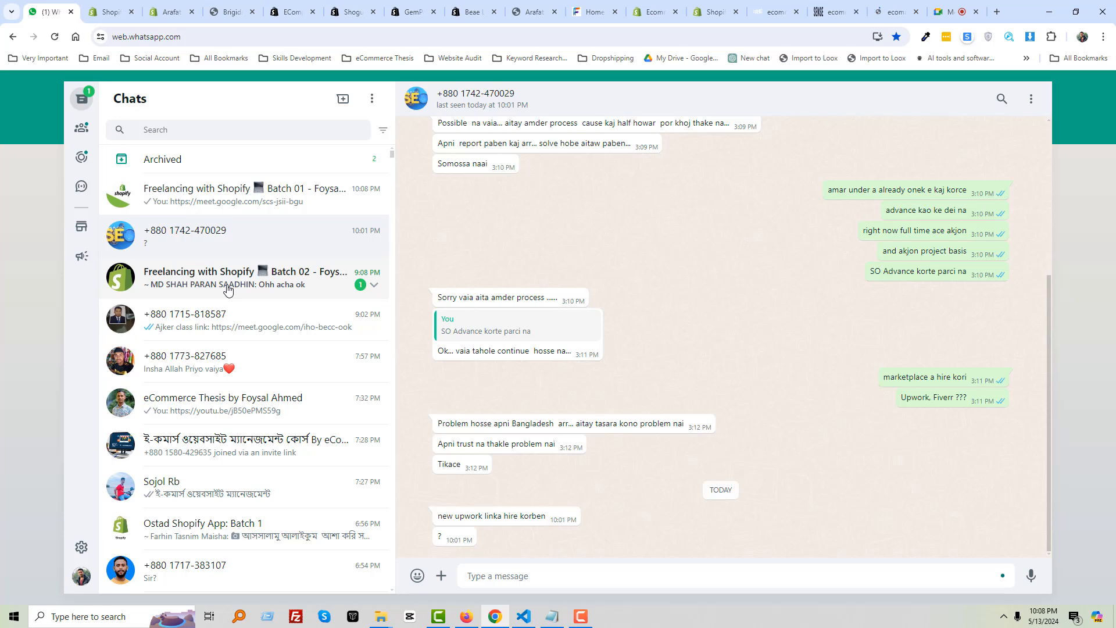
pyautogui.click(940, 12)
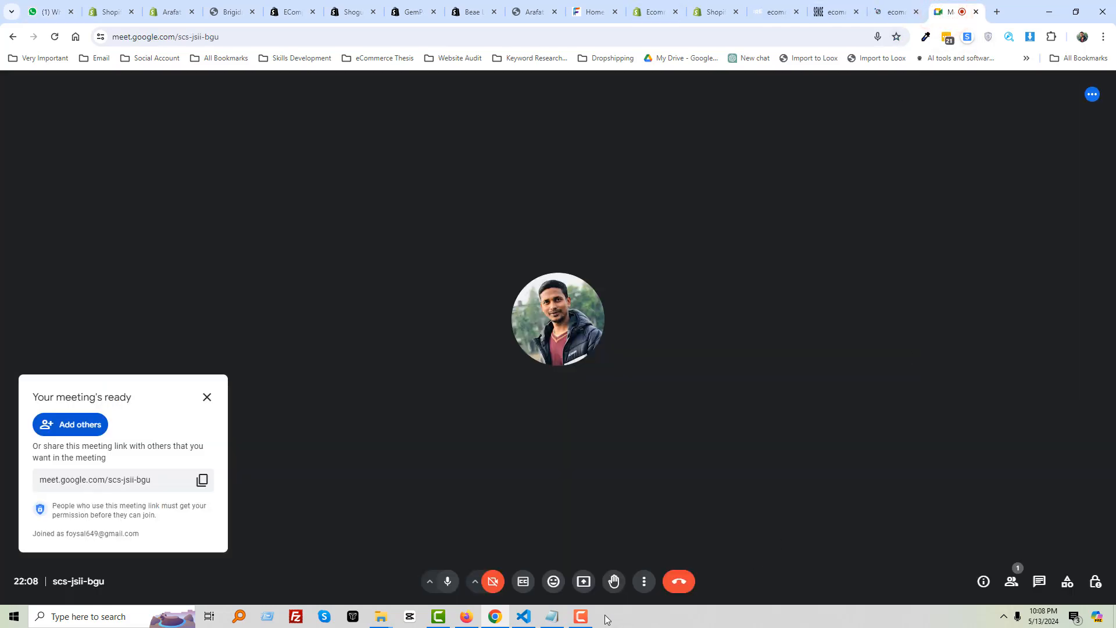
# Admit the first waiting participant into the Meet call and dismiss the meeting-ready panel
pyautogui.click(581, 623)
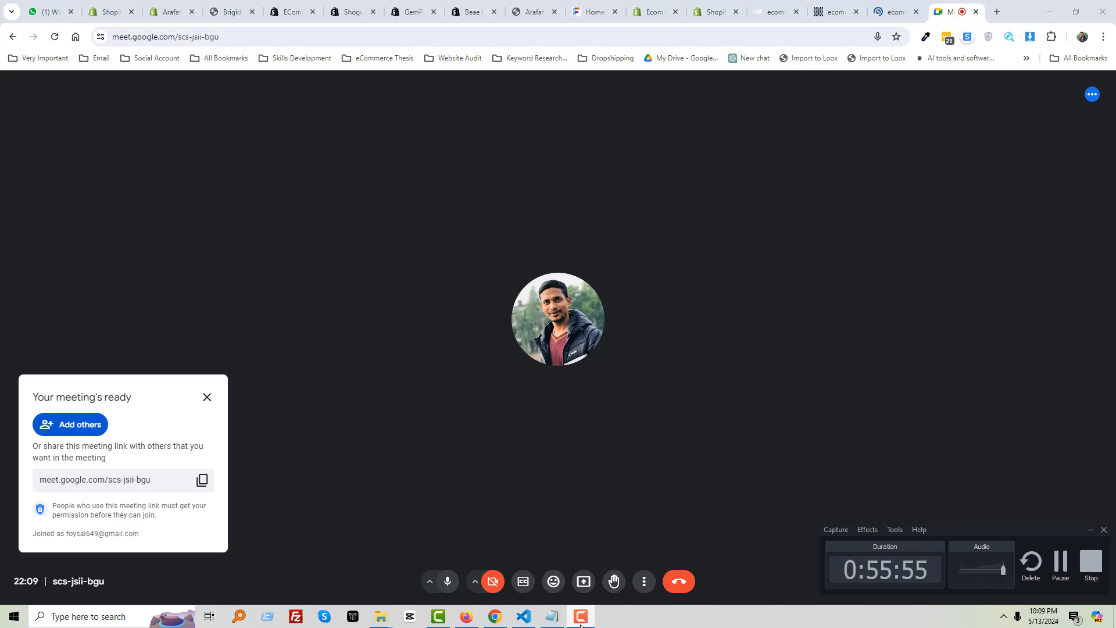
pyautogui.click(581, 623)
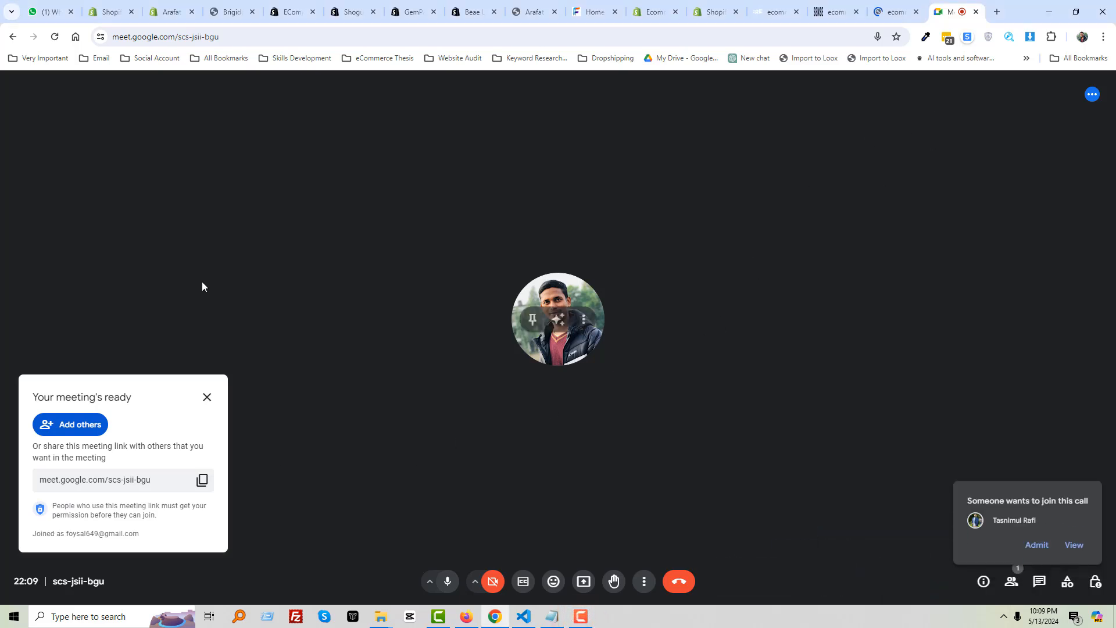
pyautogui.click(1038, 539)
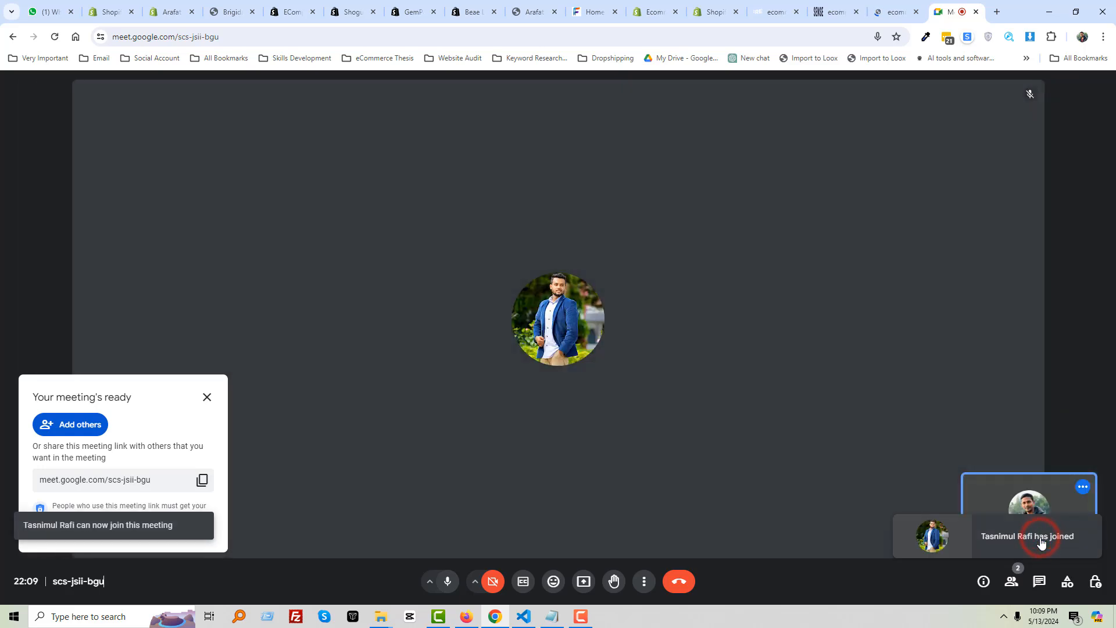
pyautogui.click(207, 398)
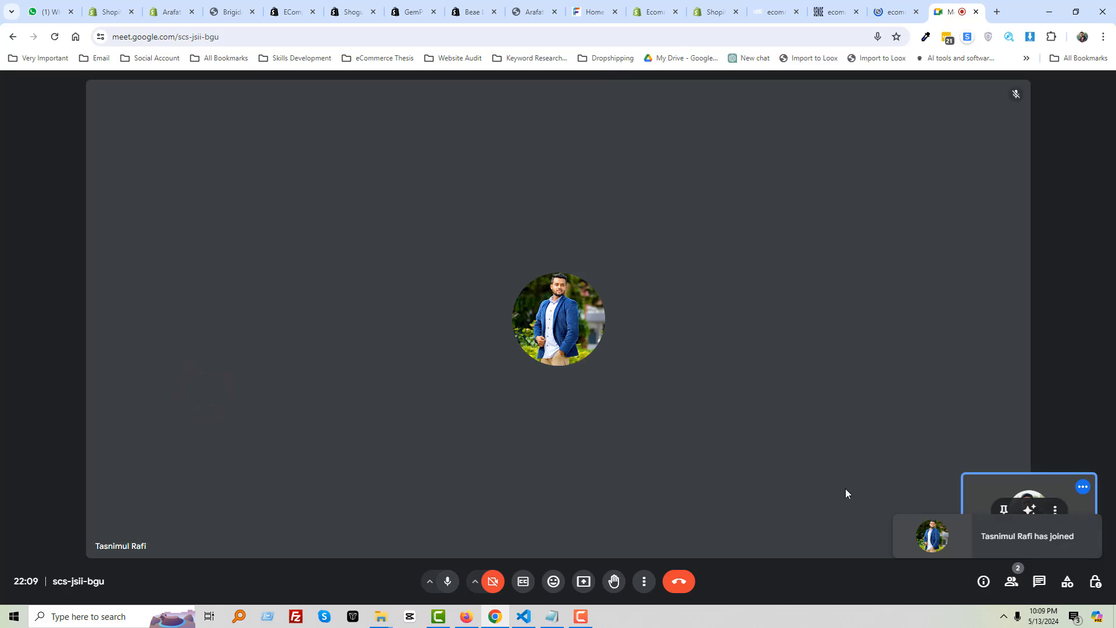
# Show the People list and start presenting the entire screen
pyautogui.click(1011, 579)
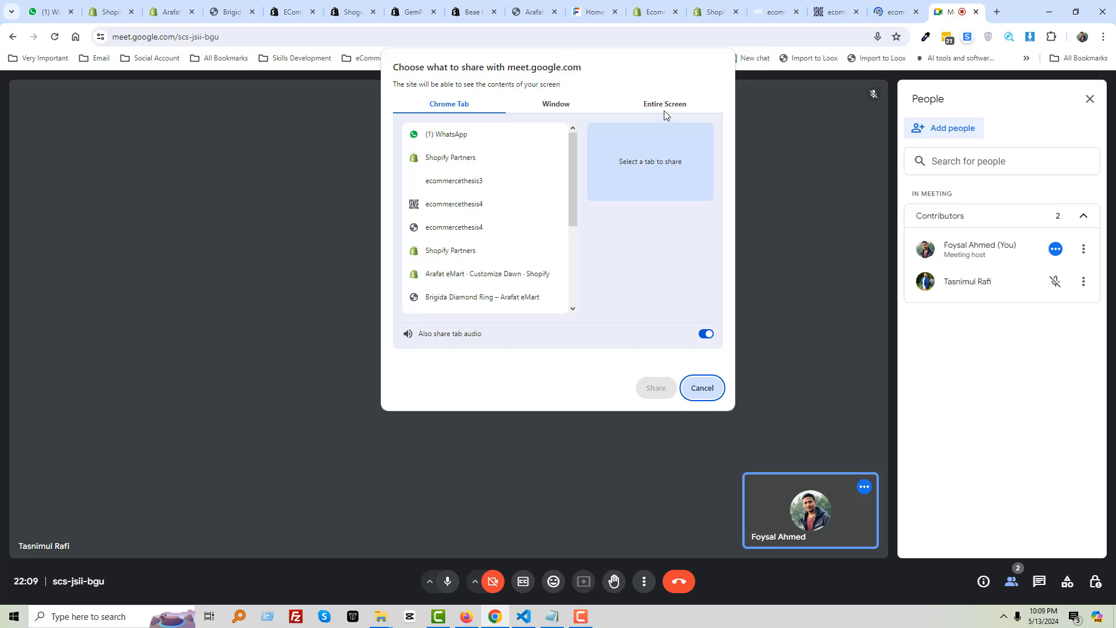
pyautogui.click(664, 110)
pyautogui.click(516, 195)
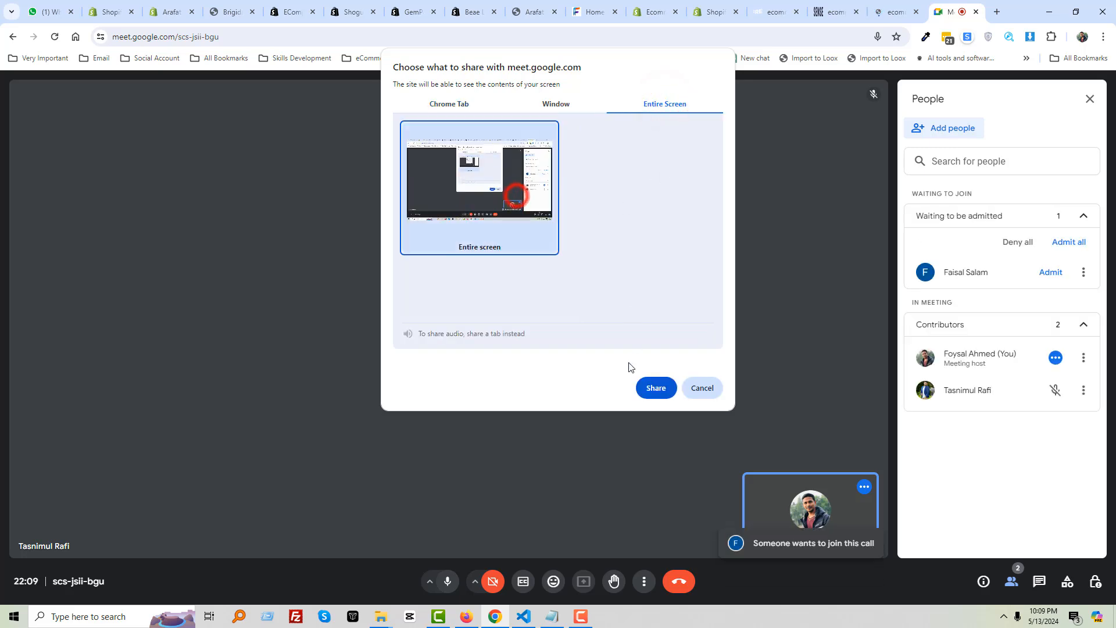
pyautogui.click(655, 389)
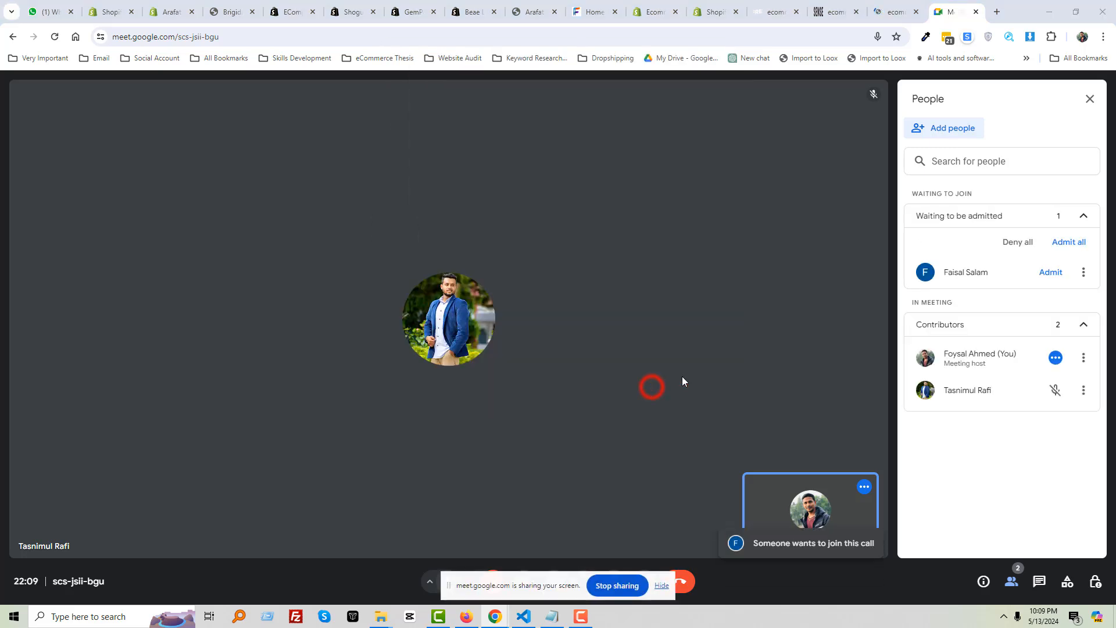
# Admit the four waiting students, then close the Brigida Diamond Ring product page
pyautogui.click(1048, 272)
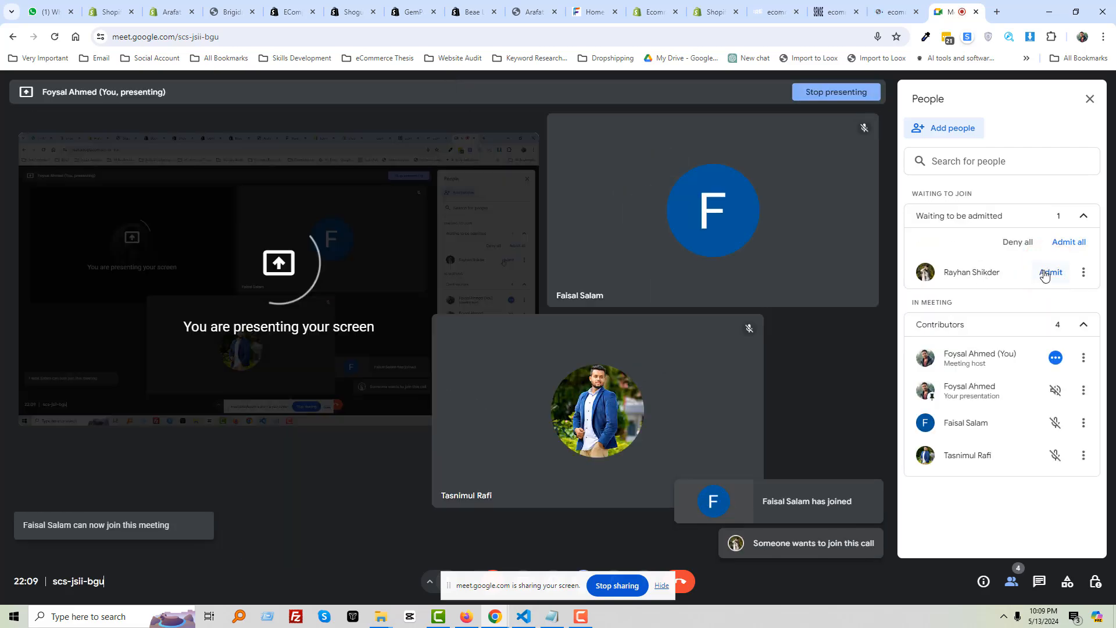
pyautogui.click(1048, 273)
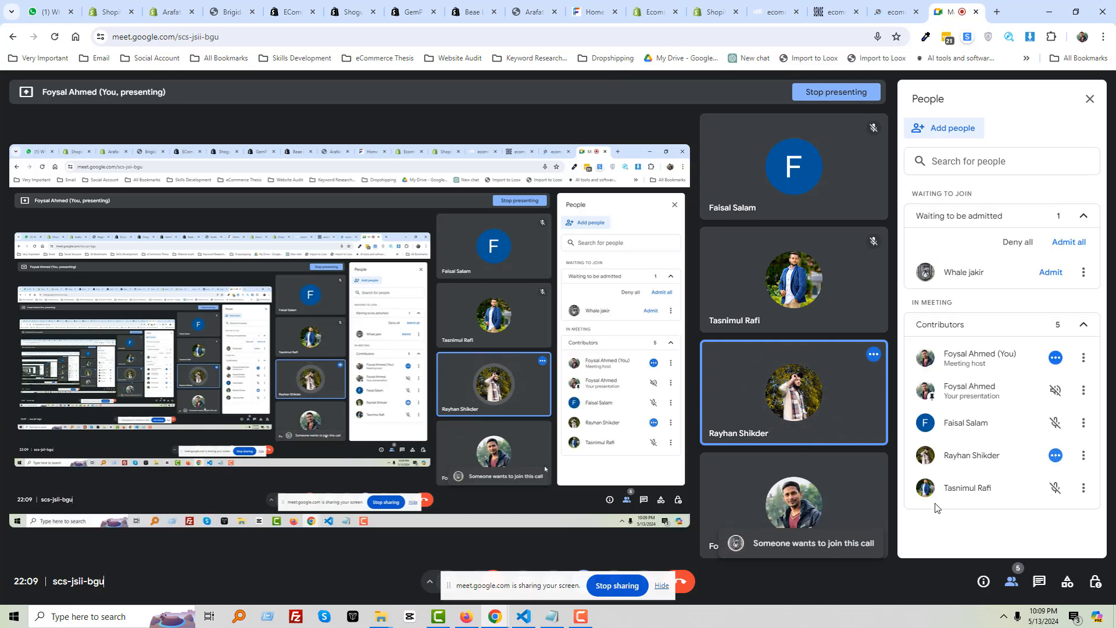
pyautogui.click(1051, 272)
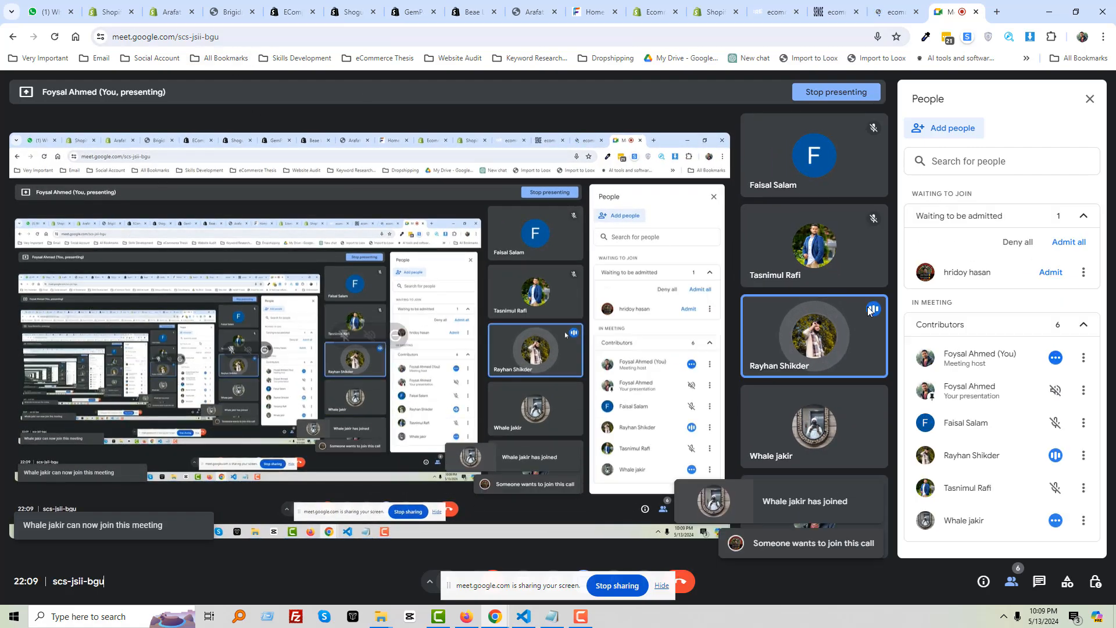
pyautogui.click(1052, 272)
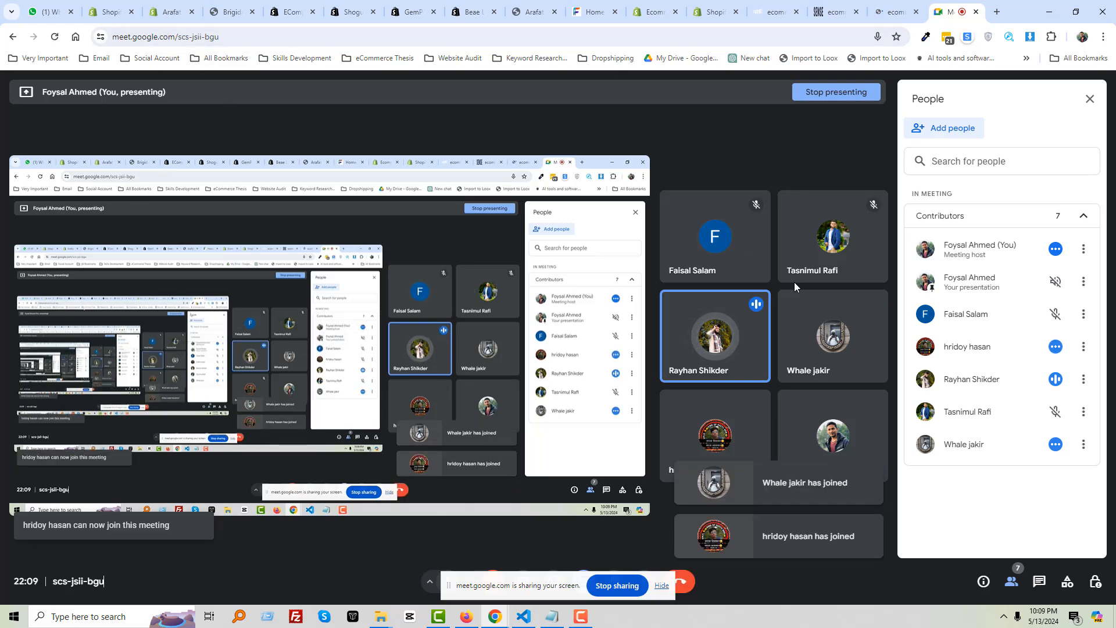
pyautogui.click(232, 13)
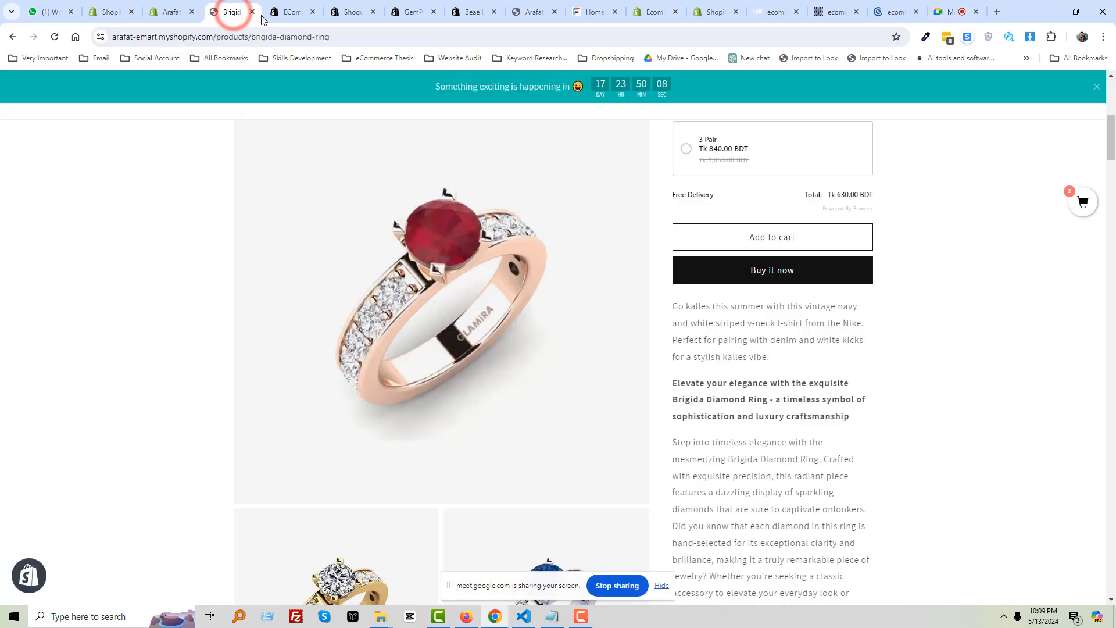
pyautogui.click(252, 13)
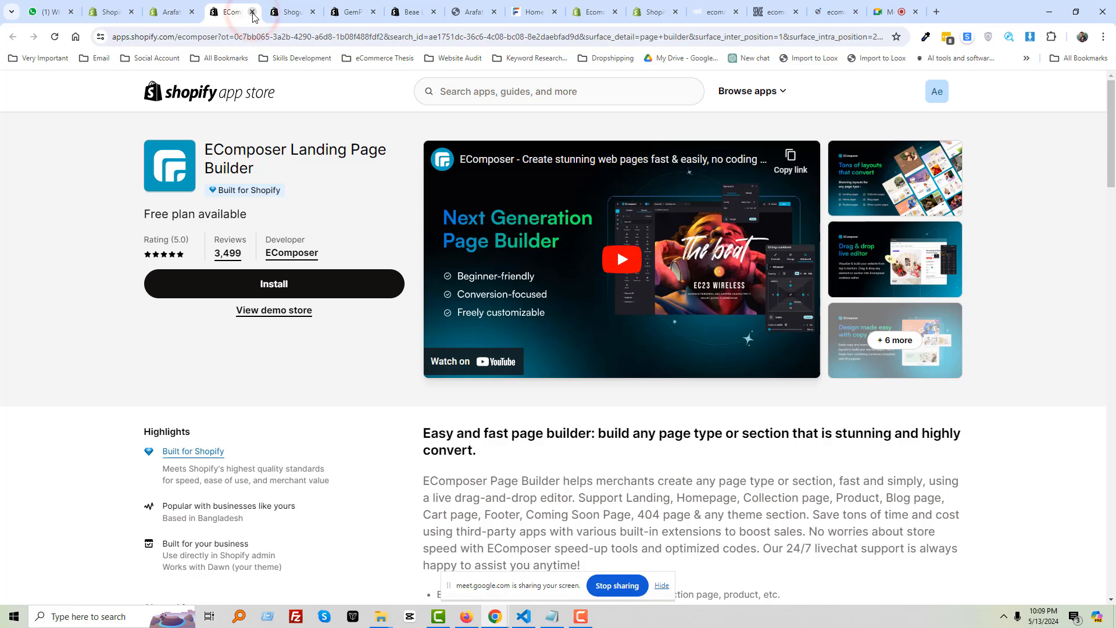
# Close the EComposer, Shogun, GemPages, Beae, Arafat eMart storefront and Faiza IT tabs
pyautogui.click(253, 13)
pyautogui.click(252, 12)
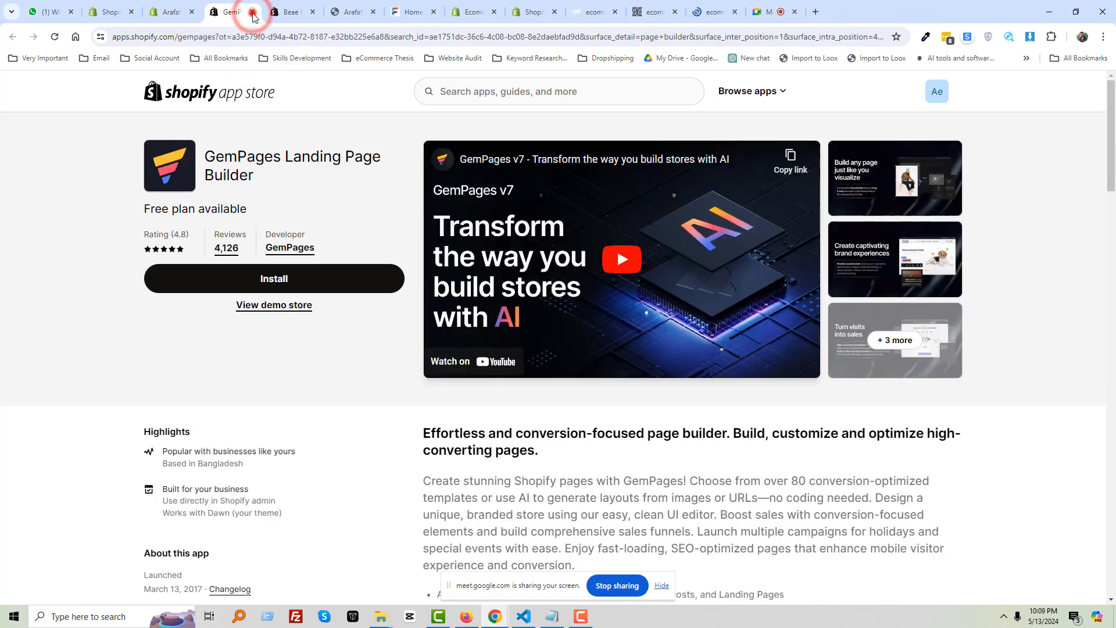
pyautogui.click(252, 12)
pyautogui.click(253, 12)
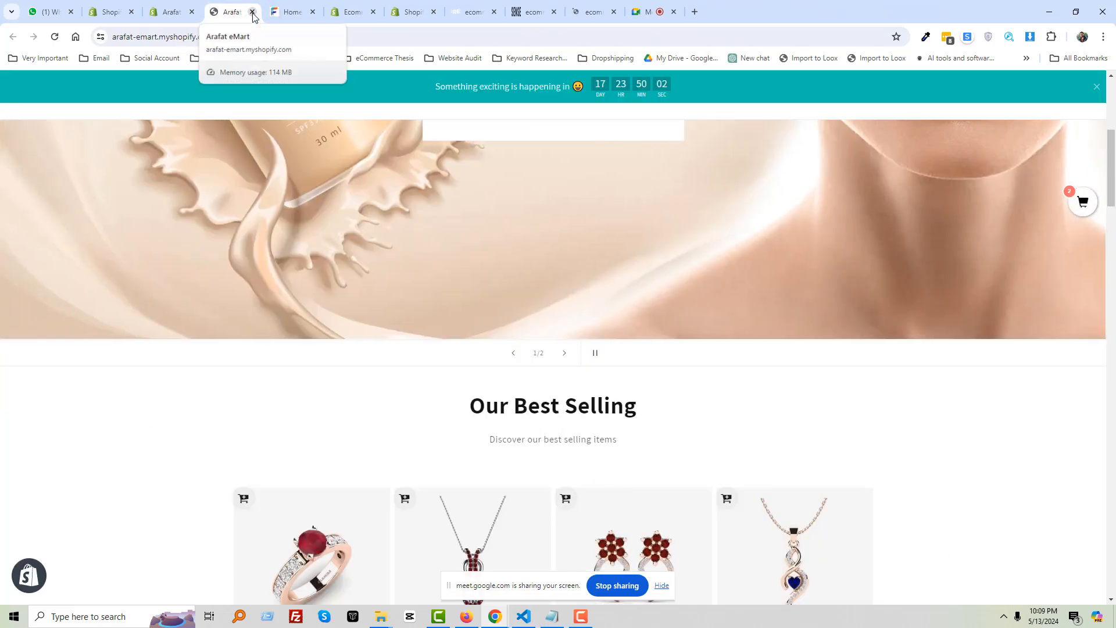
pyautogui.click(253, 12)
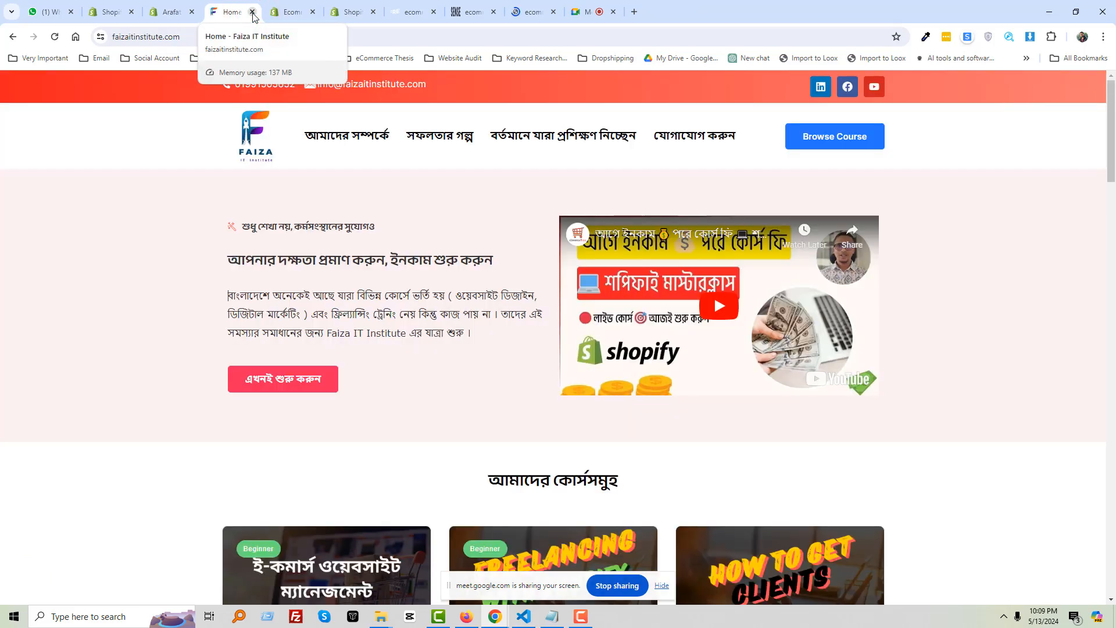
pyautogui.click(252, 12)
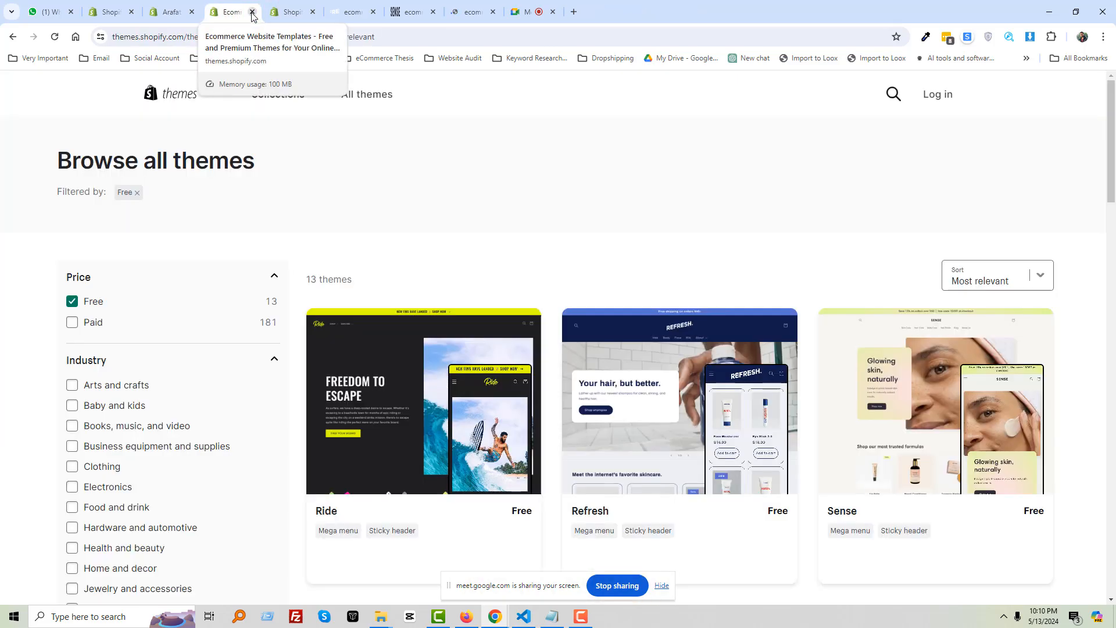
# Close the extra Shopify admin page and return to the Google Meet presentation
pyautogui.click(169, 20)
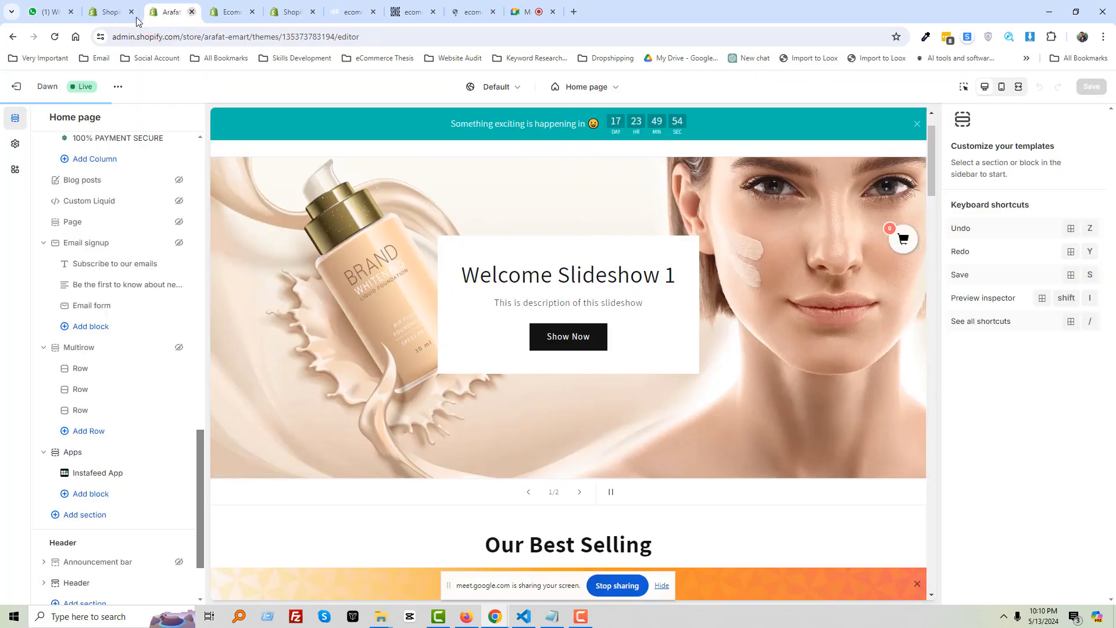
pyautogui.click(132, 11)
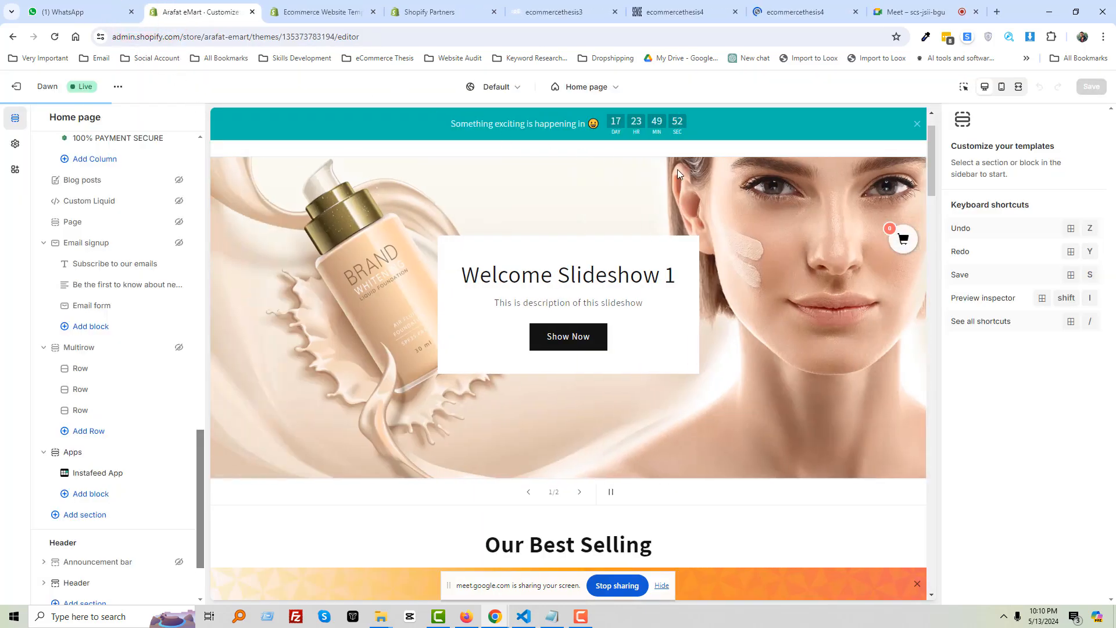
pyautogui.click(914, 11)
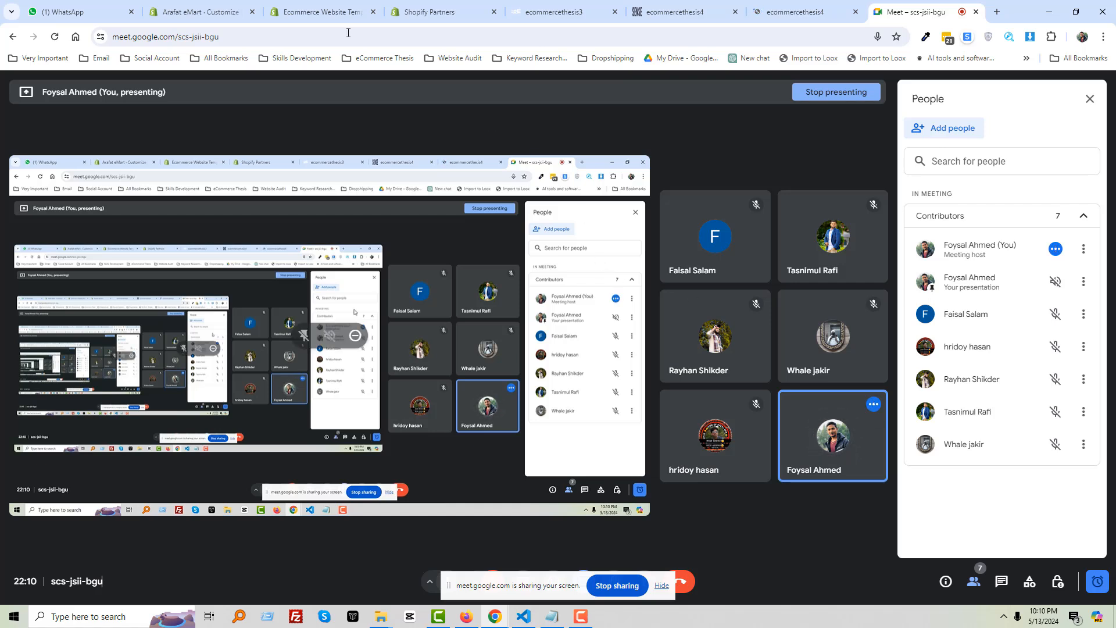
# Bring up the REFRESH and SENSE development store tabs, then check the Meet view
pyautogui.click(302, 11)
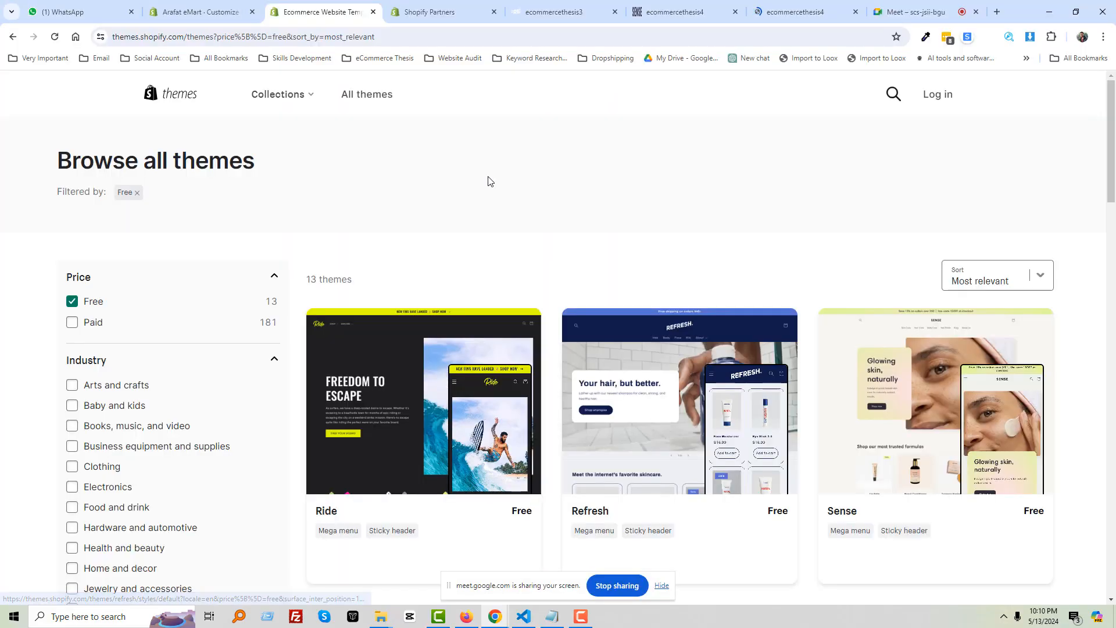
pyautogui.click(552, 11)
pyautogui.click(661, 12)
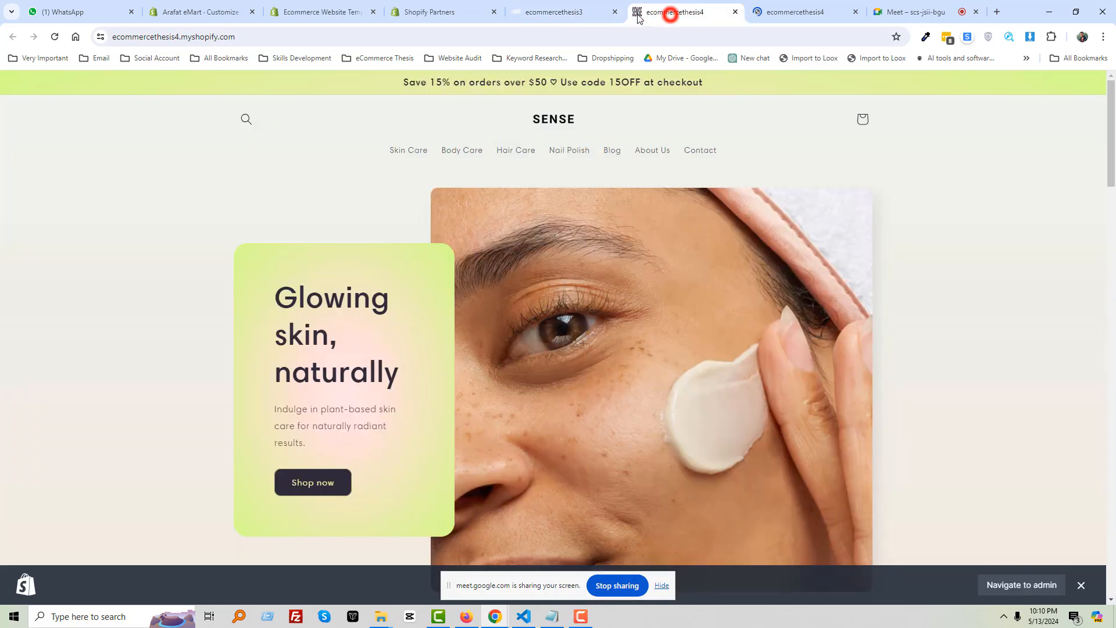
pyautogui.click(926, 12)
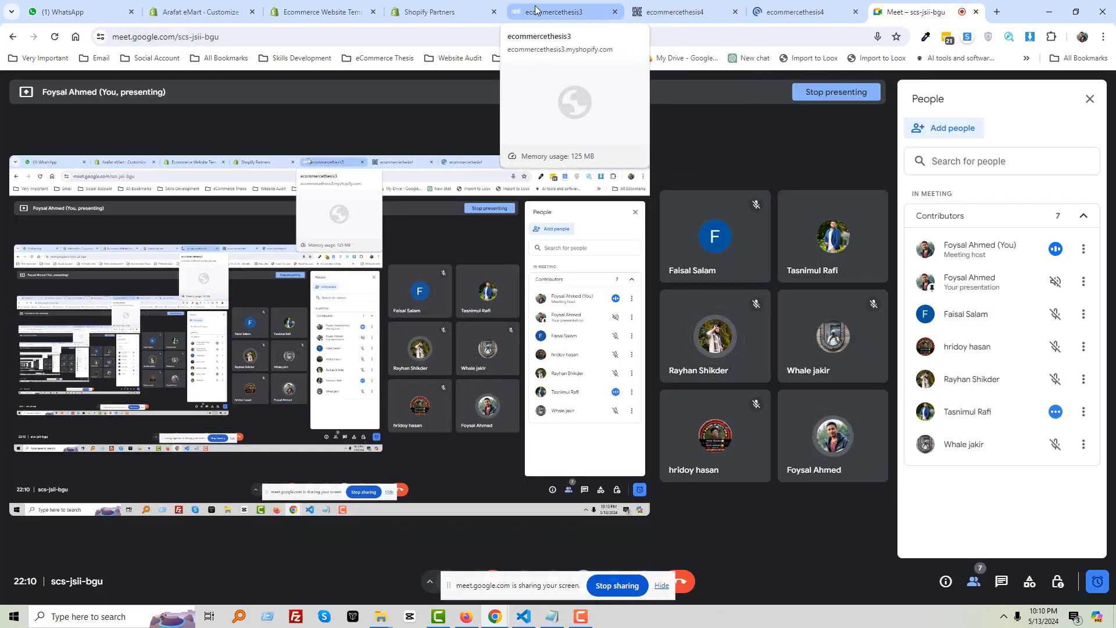
# Scroll through the REFRESH storefront down to its footer and back up
pyautogui.click(599, 12)
pyautogui.scroll(5, 439, 259)
pyautogui.scroll(1, 440, 259)
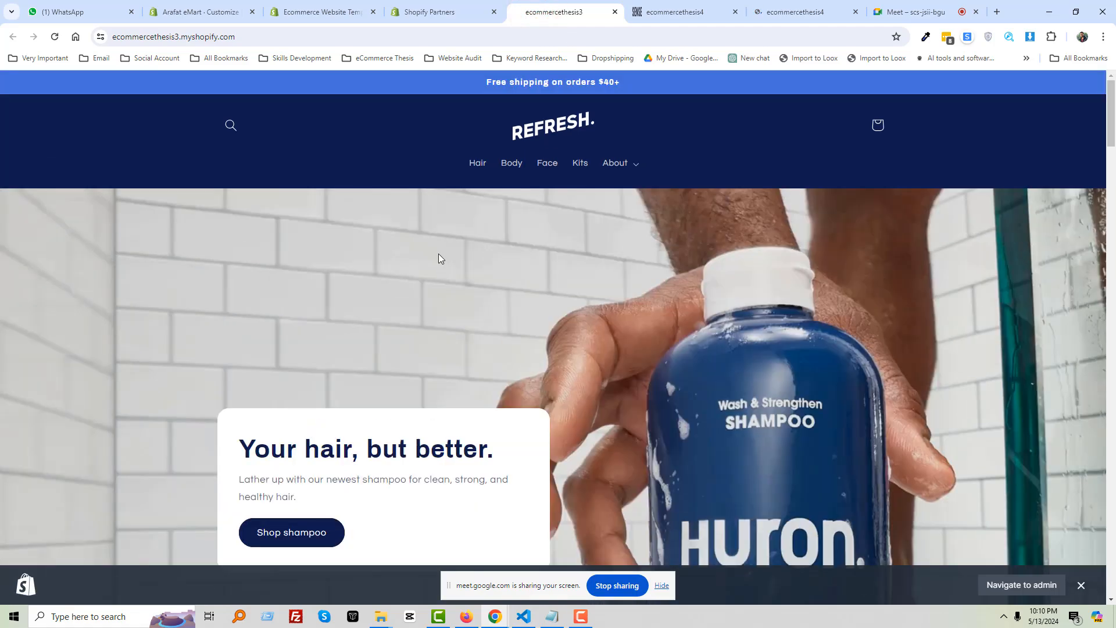
pyautogui.scroll(-15, 439, 262)
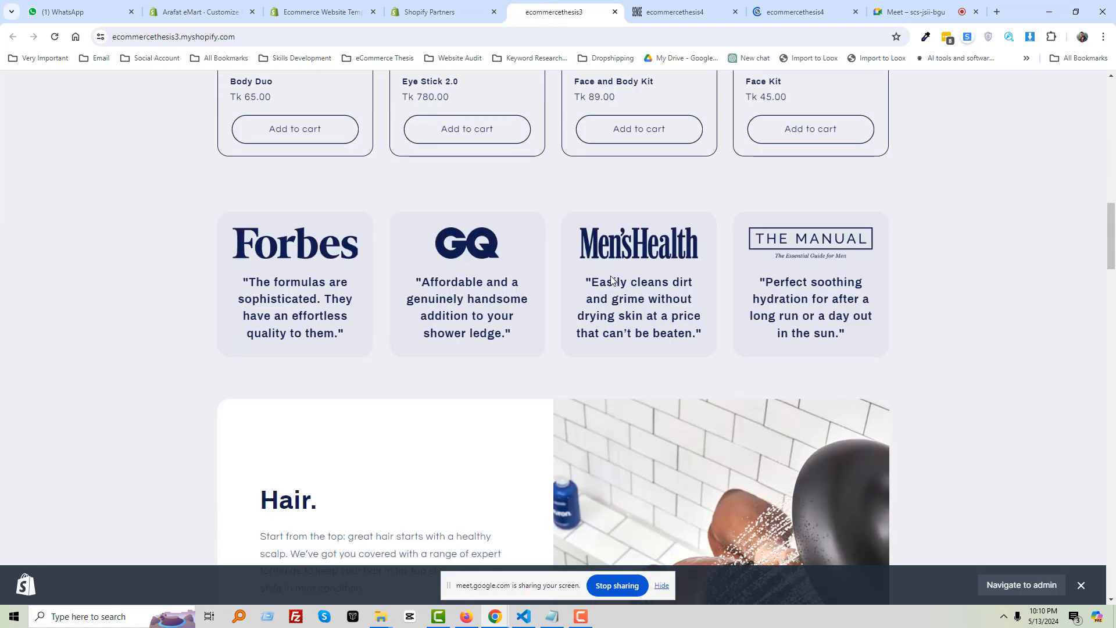
pyautogui.scroll(-20, 529, 284)
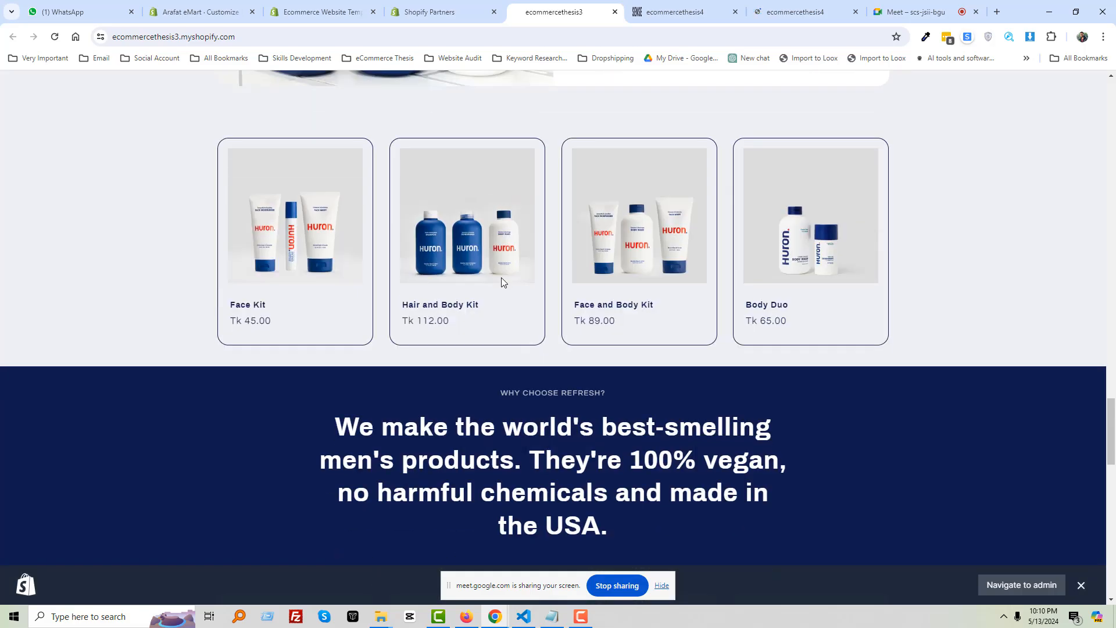
pyautogui.scroll(-12, 672, 295)
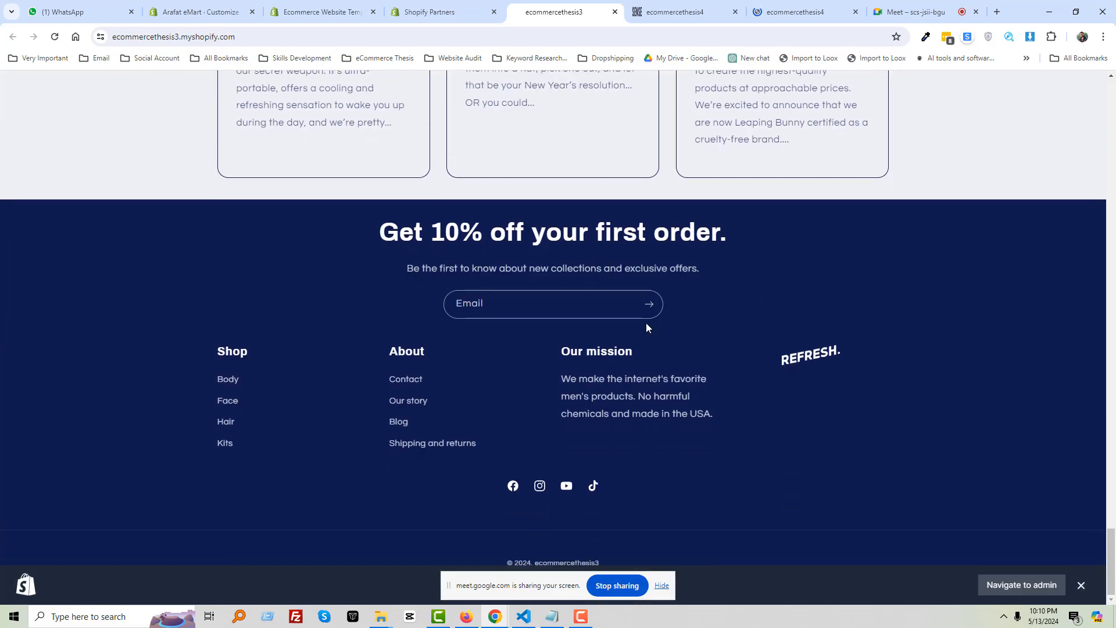
pyautogui.scroll(20, 647, 324)
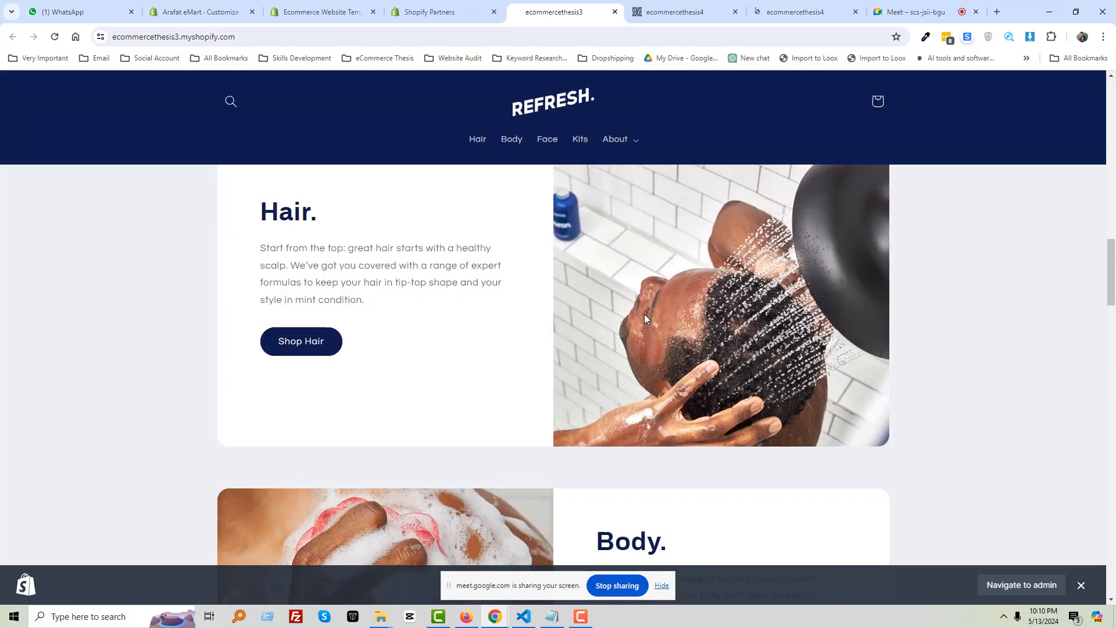
pyautogui.scroll(15, 645, 314)
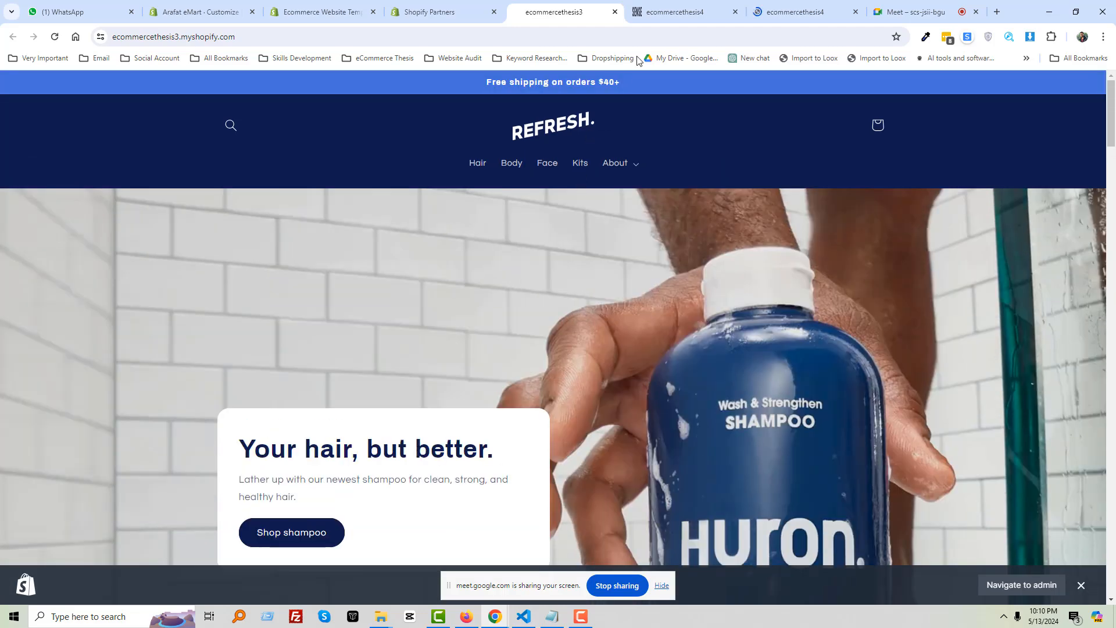
# Browse both SENSE storefront previews from top to bottom
pyautogui.click(675, 12)
pyautogui.scroll(-8, 505, 339)
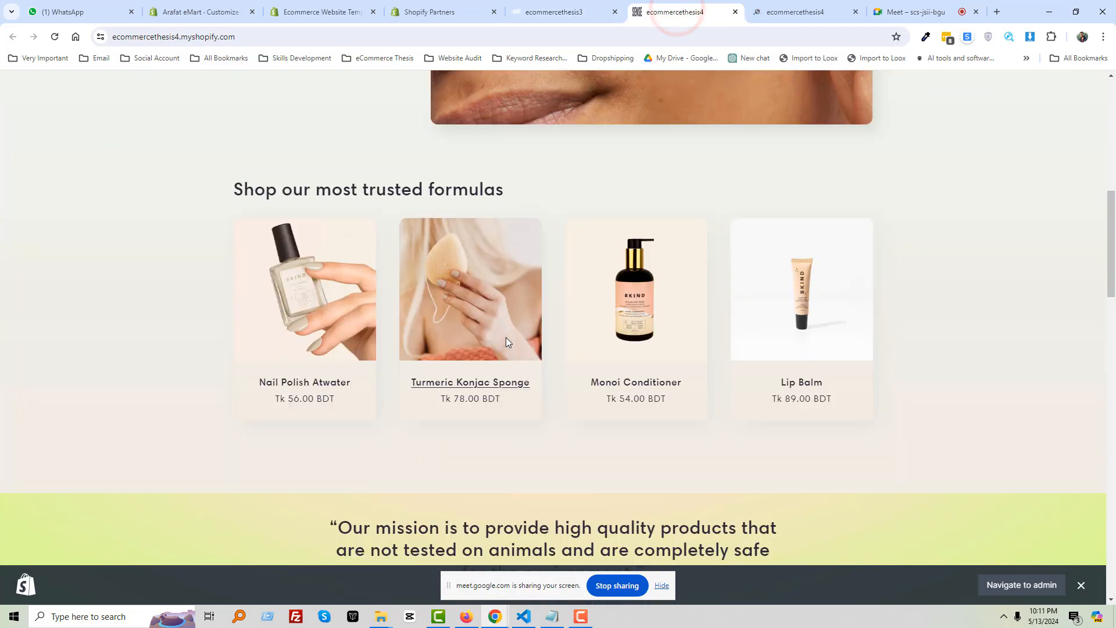
pyautogui.scroll(-15, 505, 342)
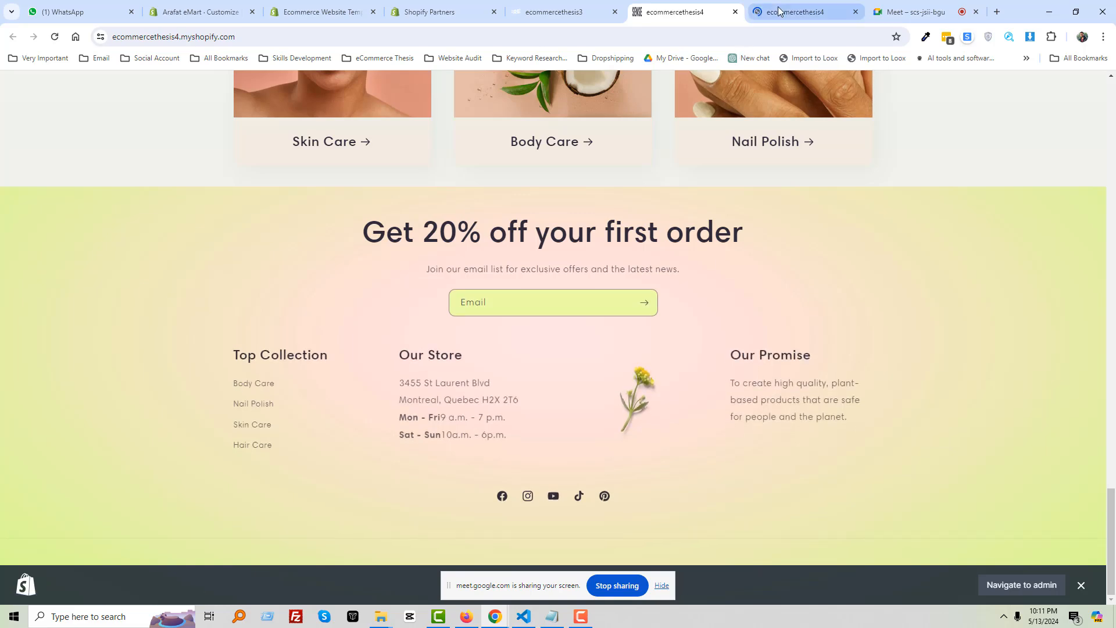
pyautogui.click(779, 11)
pyautogui.scroll(10, 510, 364)
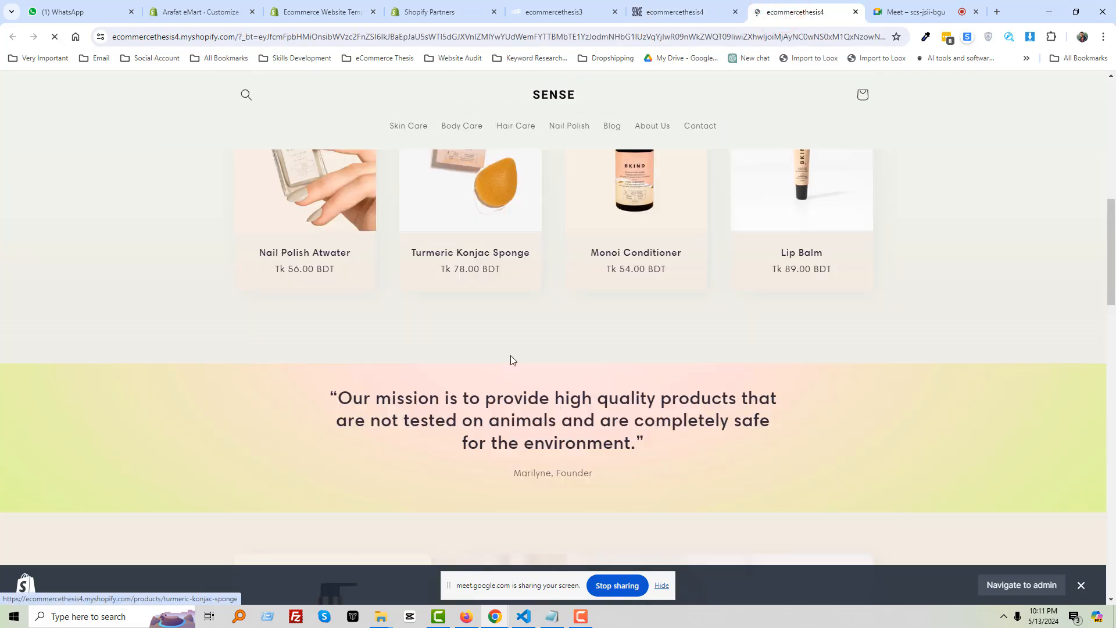
pyautogui.scroll(10, 511, 360)
# Leave the Arafat eMart theme editor for the themes overview and open the live storefront
pyautogui.click(207, 14)
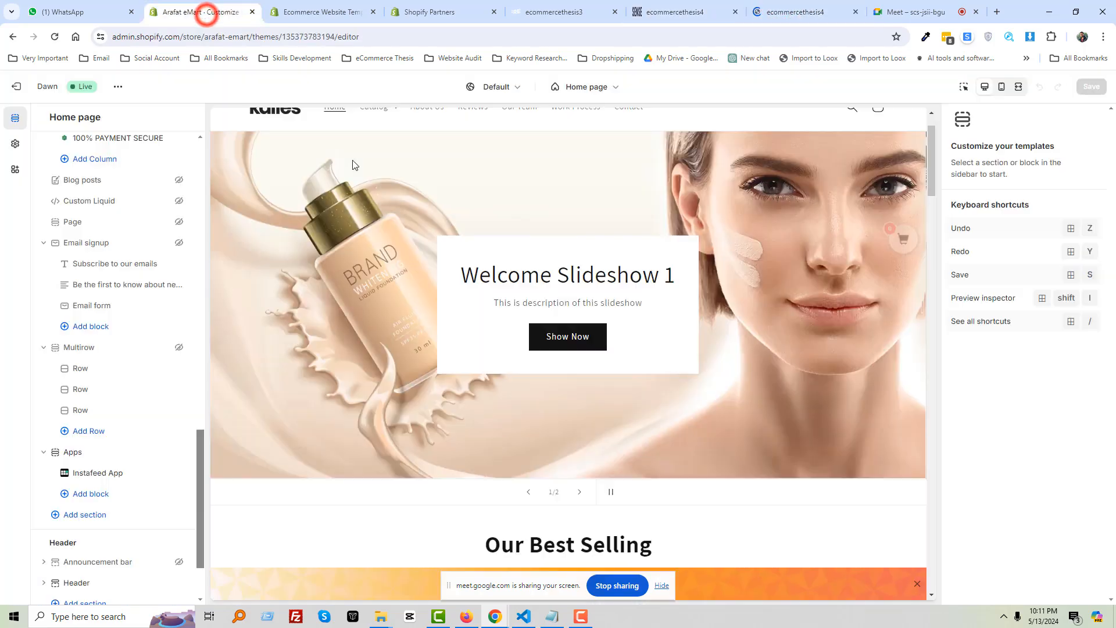
pyautogui.click(16, 86)
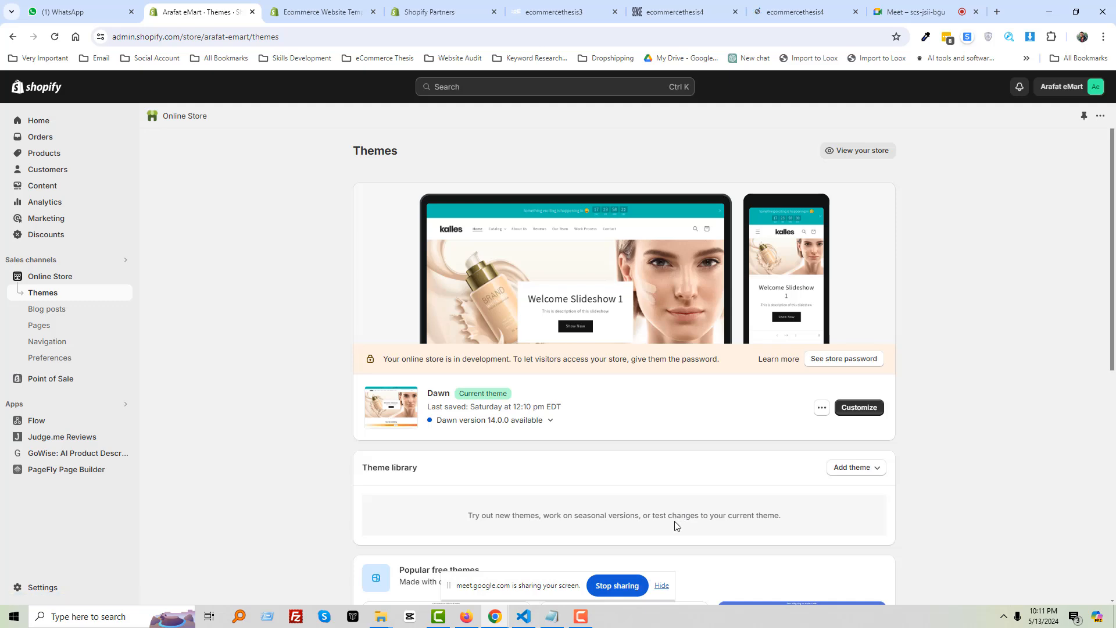
pyautogui.scroll(-4, 675, 517)
pyautogui.scroll(4, 677, 478)
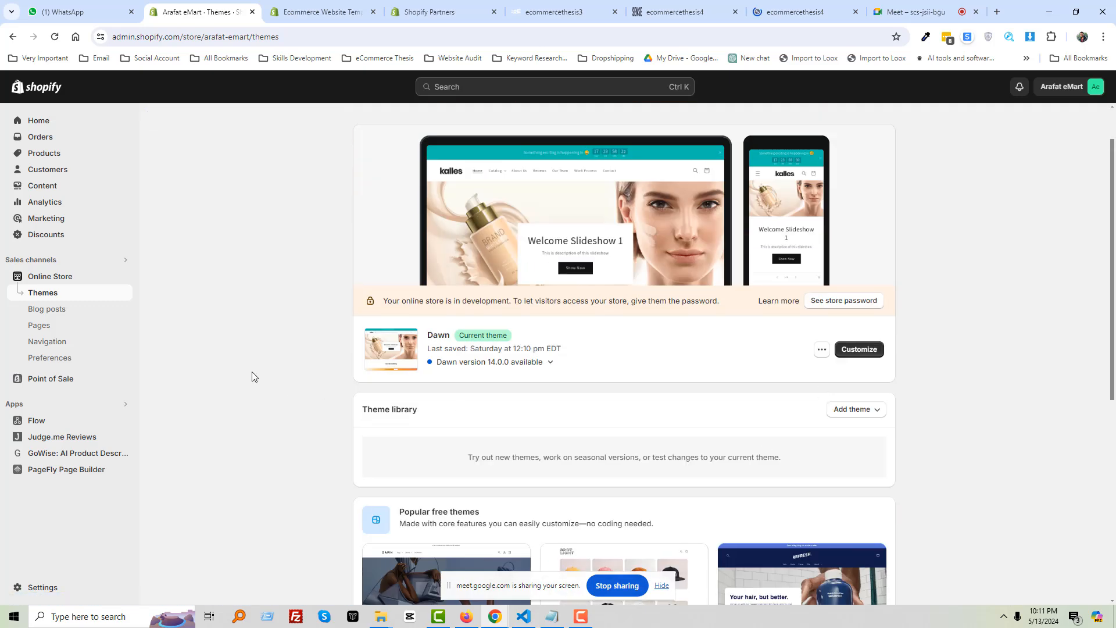
pyautogui.click(124, 277)
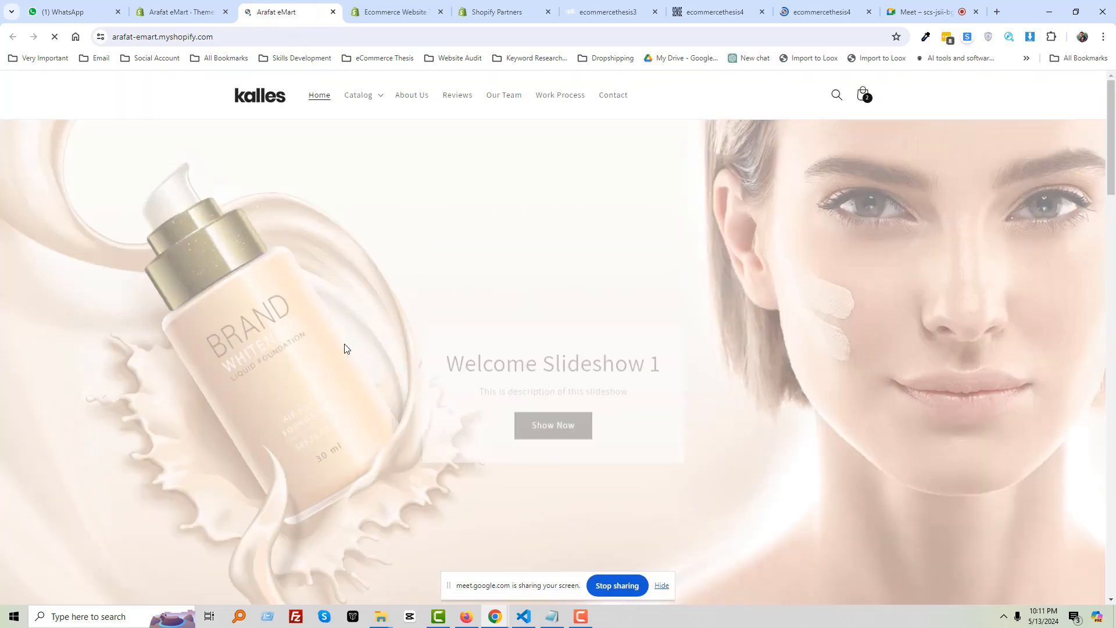
# Review the Arafat eMart home page, checking its web address and scrolling its sections
pyautogui.scroll(-5, 548, 343)
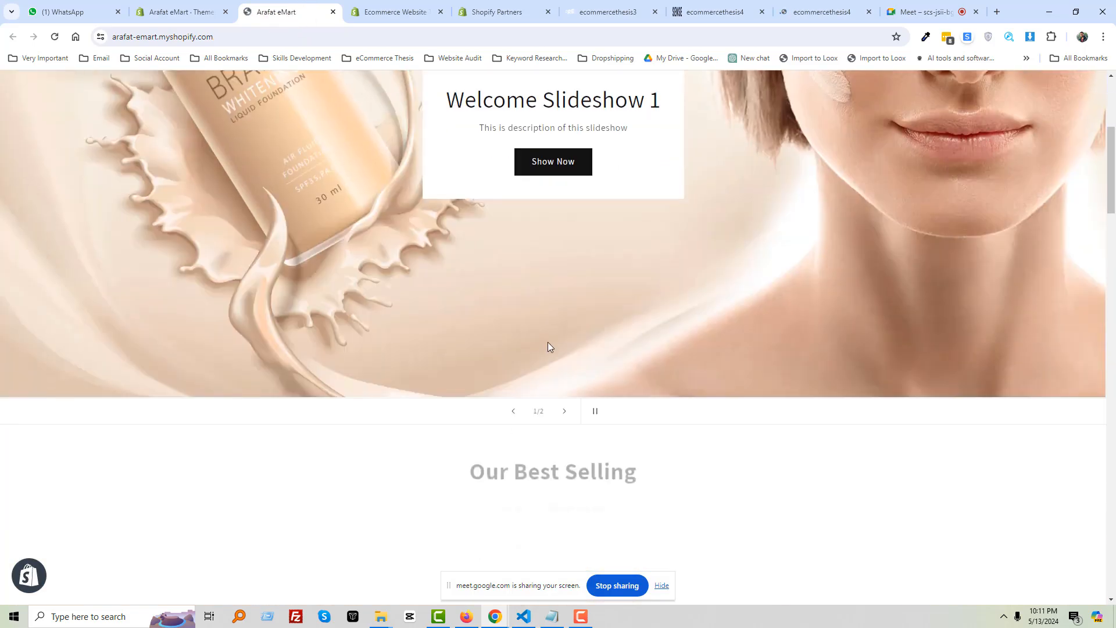
pyautogui.scroll(5, 546, 340)
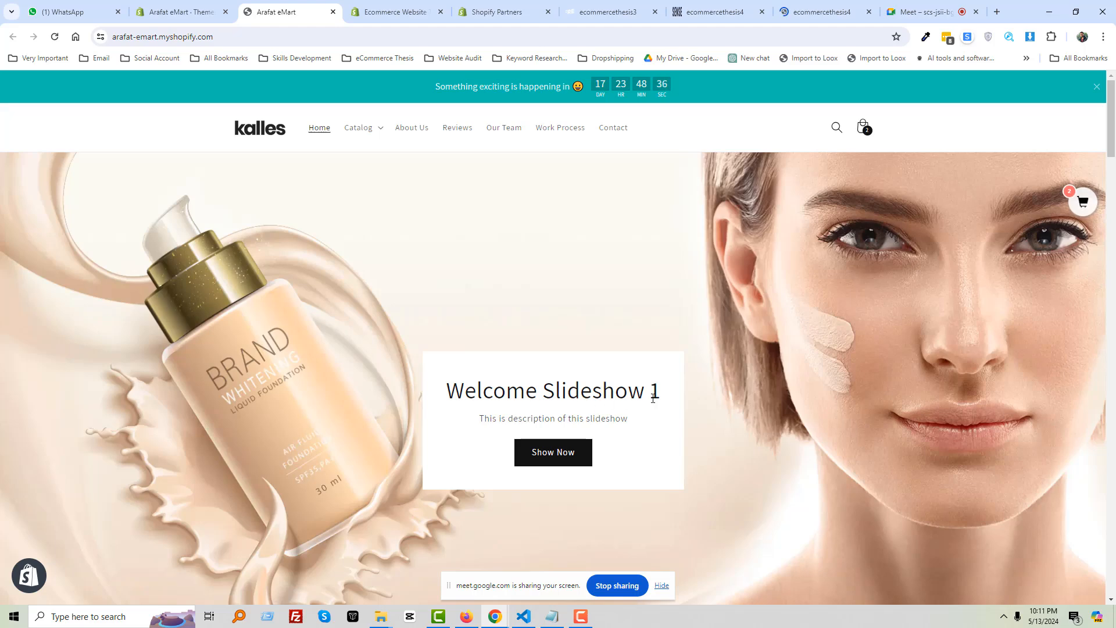
pyautogui.click(166, 35)
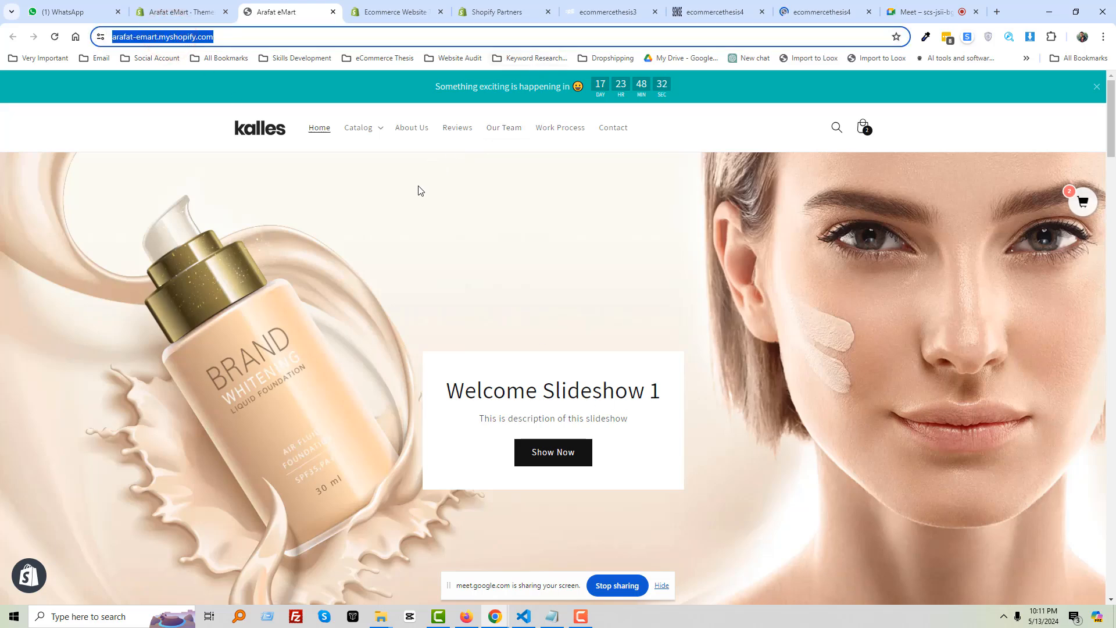
pyautogui.click(448, 395)
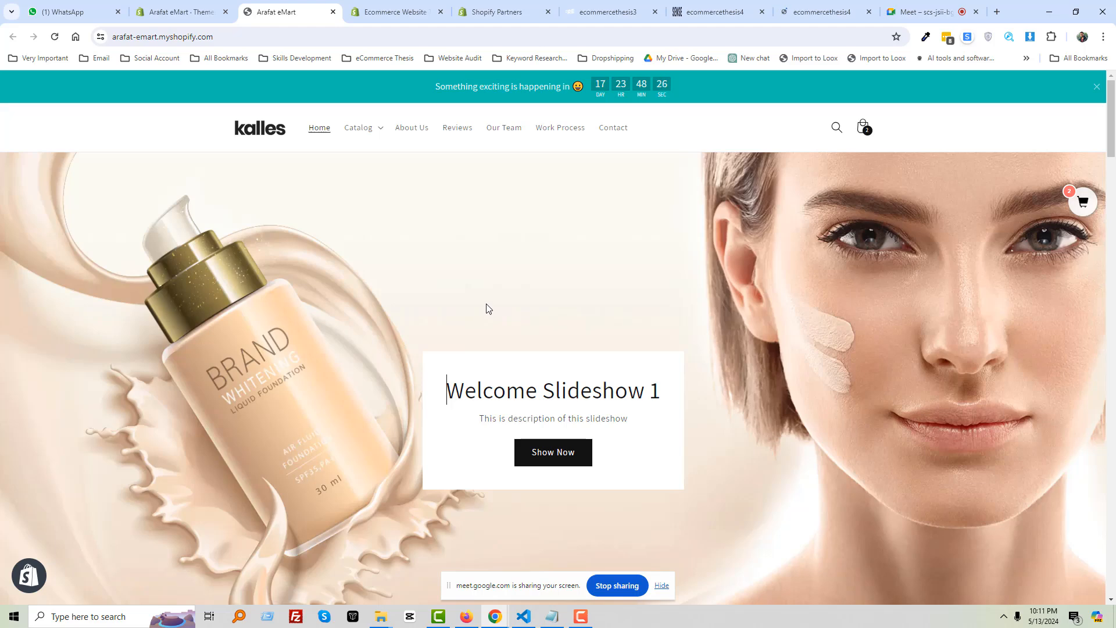
pyautogui.moveTo(911, 4)
pyautogui.scroll(-15, 349, 372)
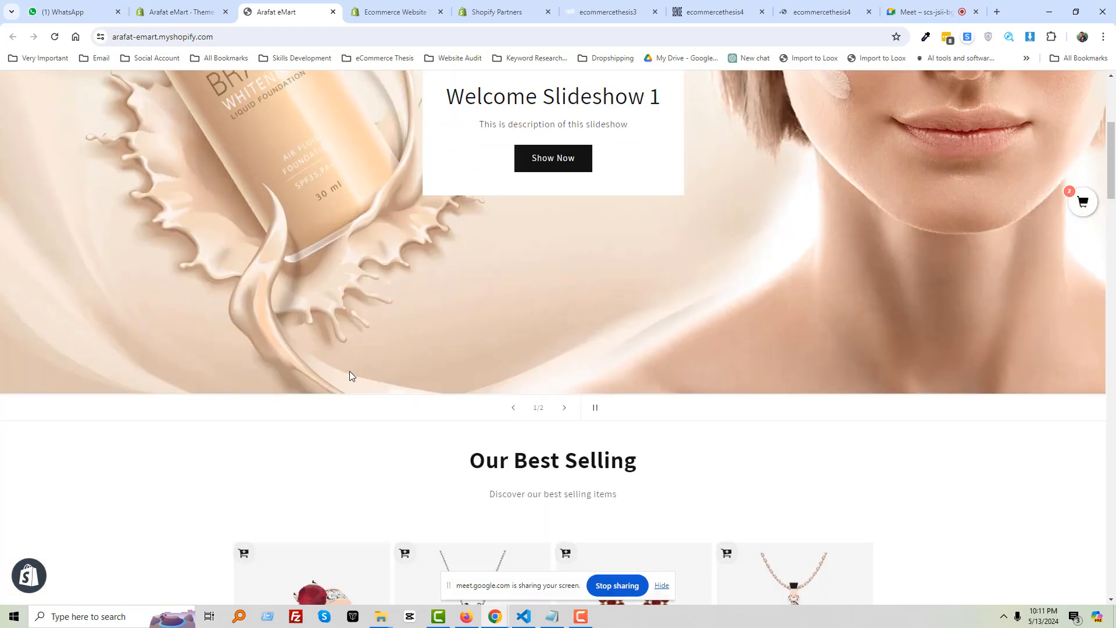
pyautogui.scroll(-20, 349, 379)
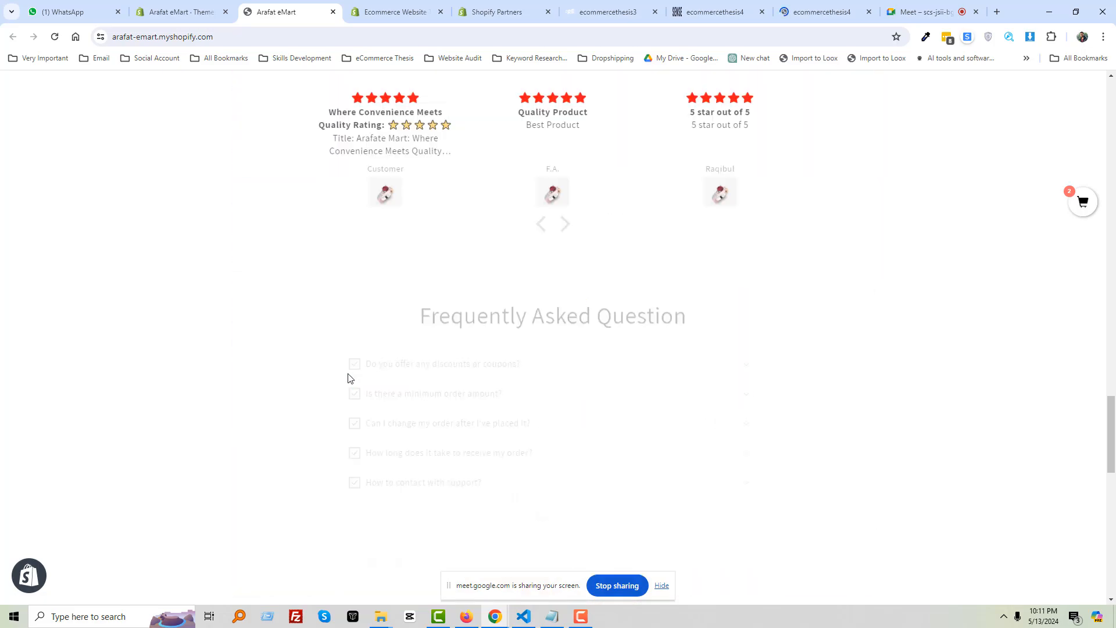
pyautogui.scroll(20, 346, 369)
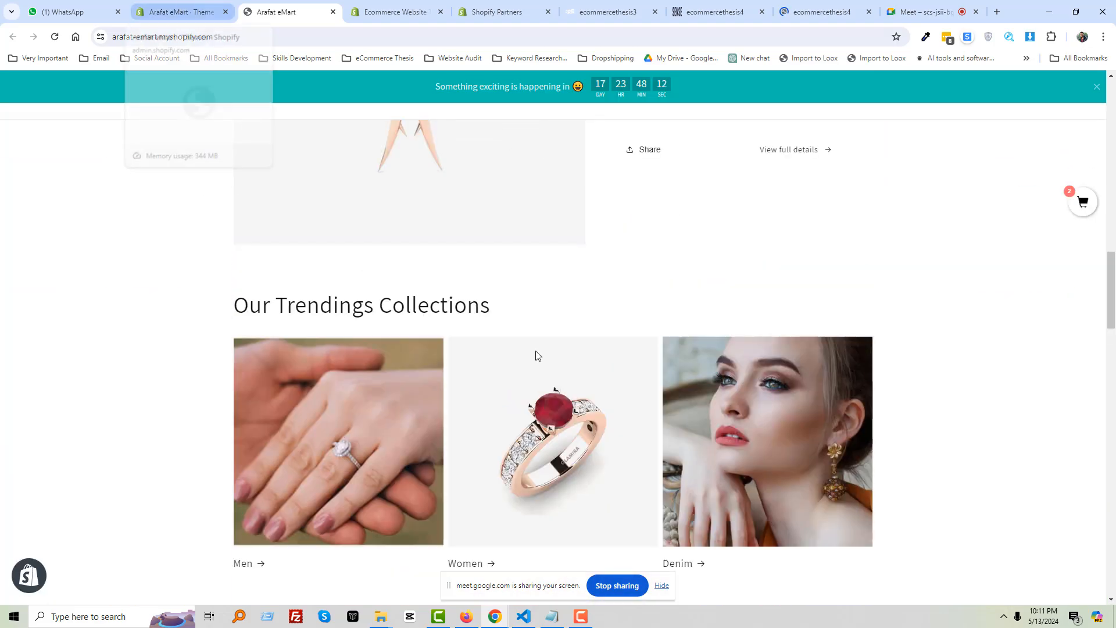
pyautogui.scroll(15, 534, 384)
pyautogui.scroll(2, 532, 399)
pyautogui.scroll(-1, 474, 312)
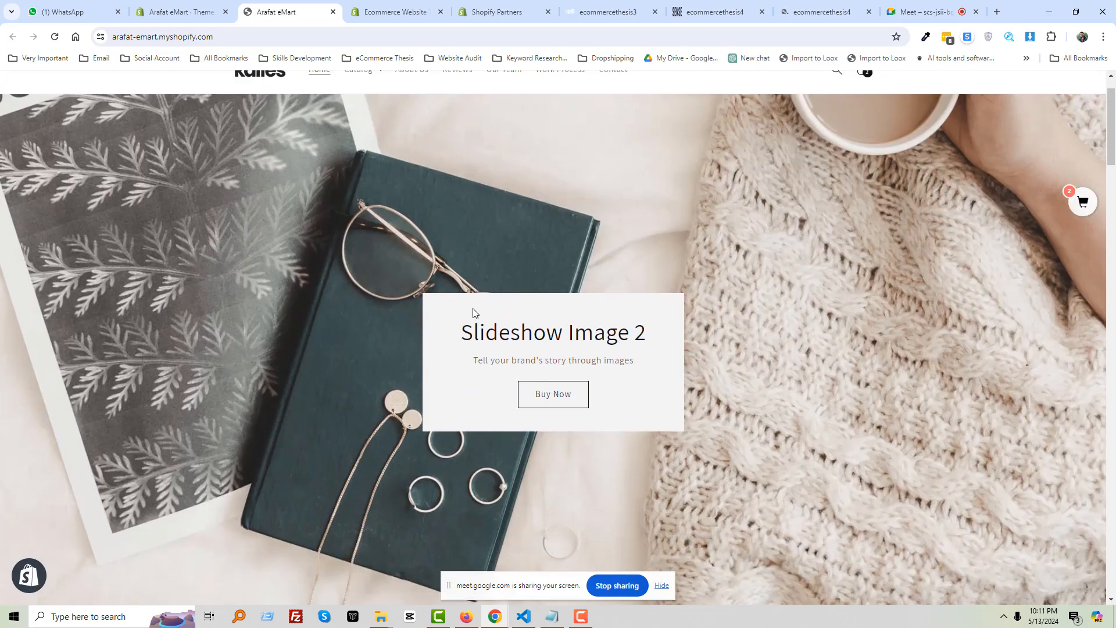
# Capture a region screenshot of the slideshow banner card
pyautogui.moveTo(424, 298); pyautogui.dragTo(535, 385)
pyautogui.click(783, 367)
pyautogui.press('Print')
pyautogui.moveTo(411, 284); pyautogui.dragTo(739, 444)
# Snip the Our Best Selling product grid, then scroll back to the top
pyautogui.scroll(-10, 512, 476)
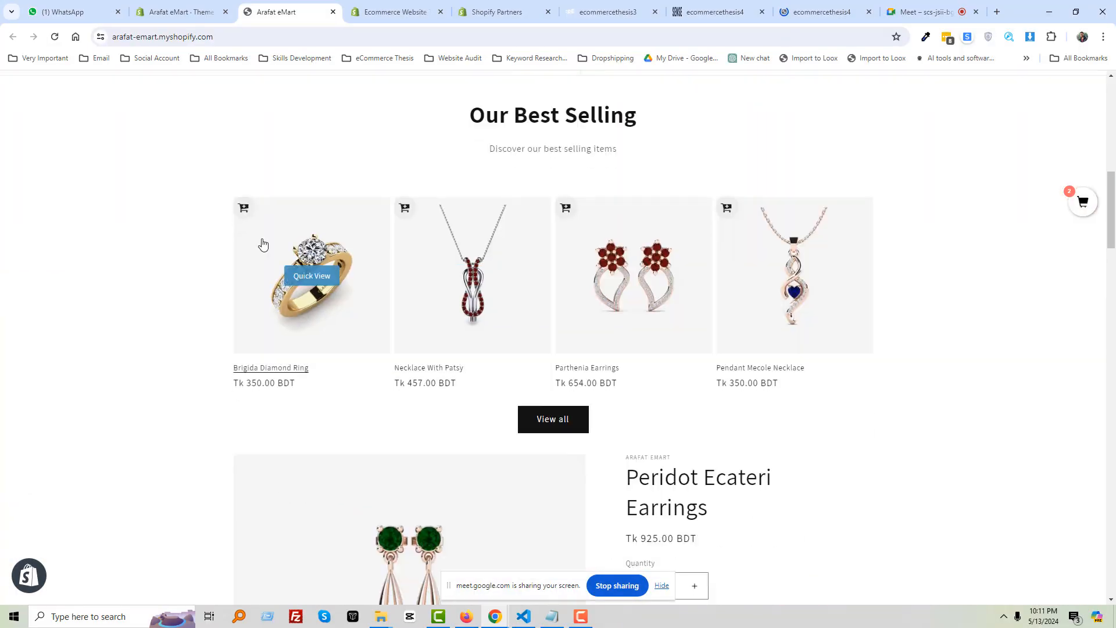
pyautogui.press('Print')
pyautogui.click(182, 155)
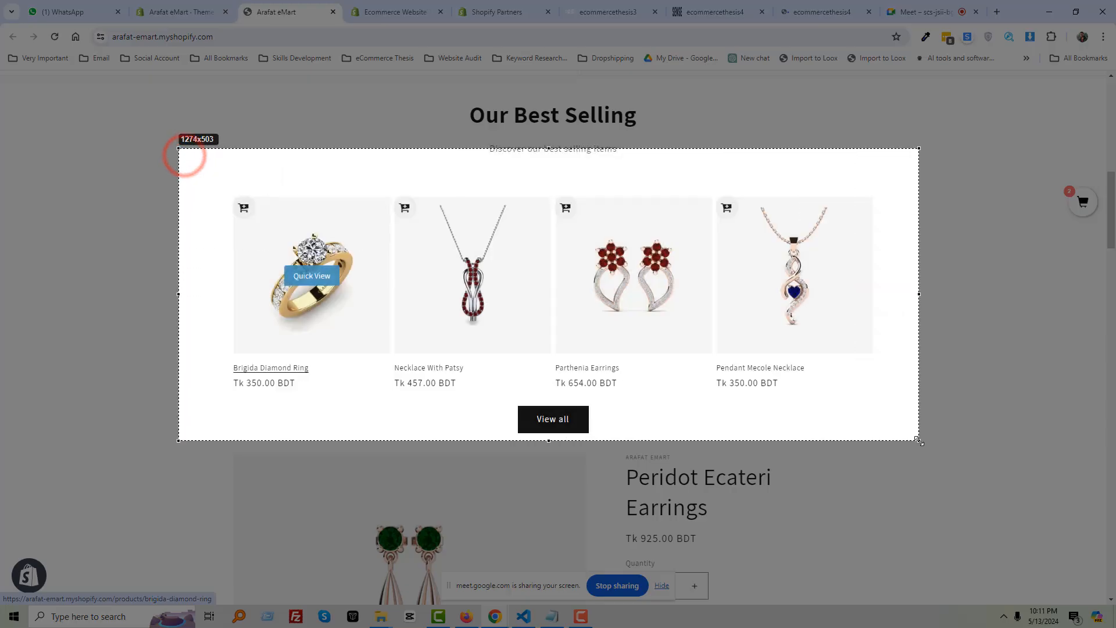
pyautogui.scroll(5, 476, 412)
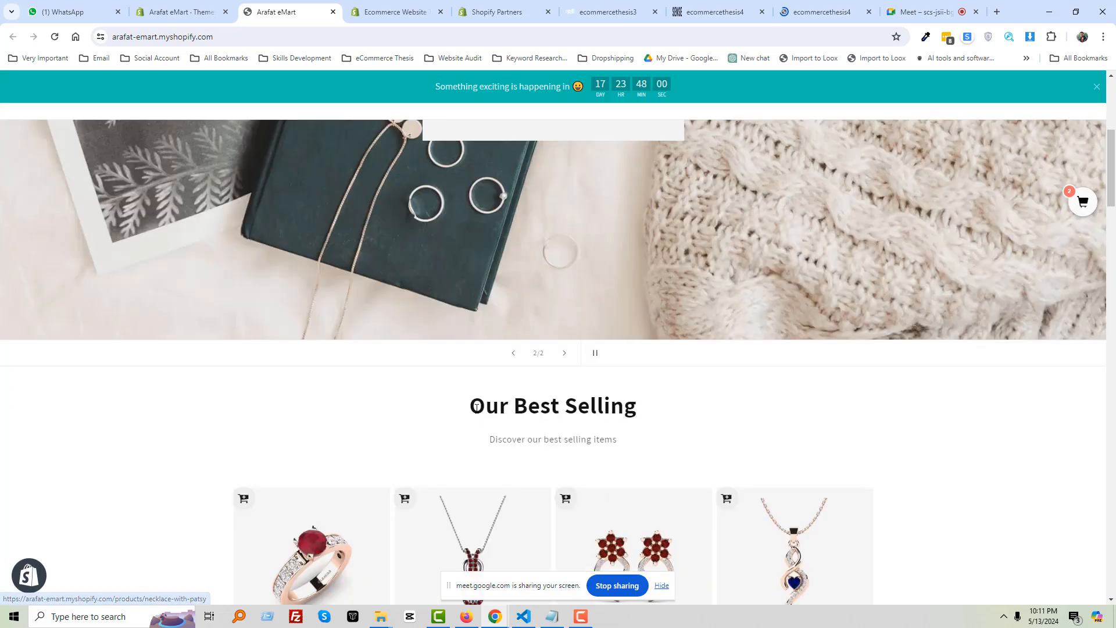
pyautogui.scroll(5, 476, 407)
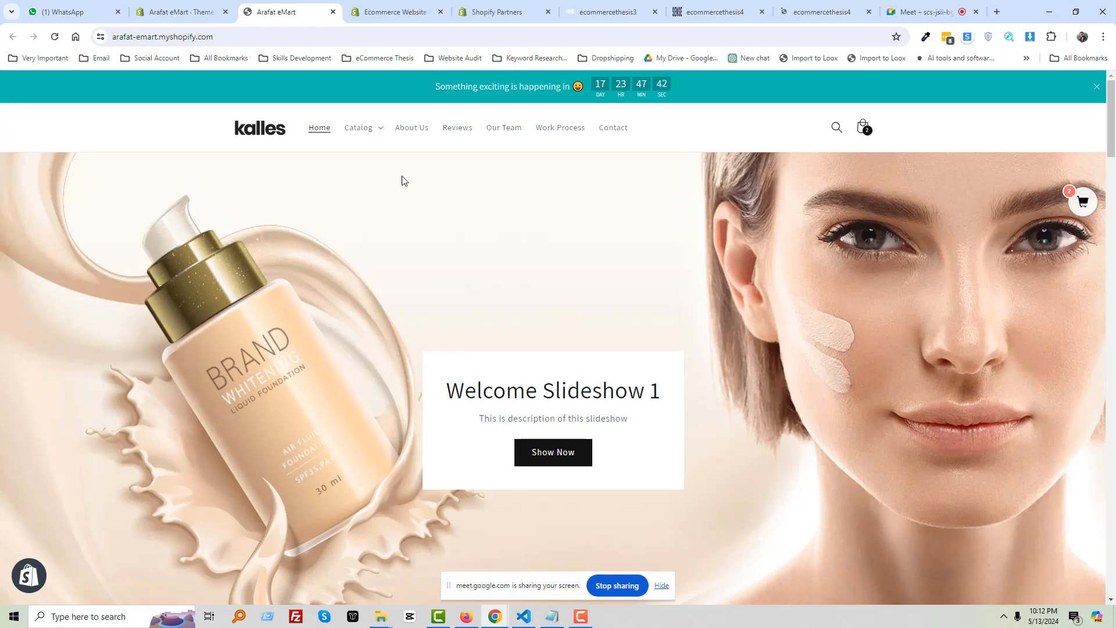
# Check the Meet call, then scroll down the Arafat eMart storefront
pyautogui.click(925, 12)
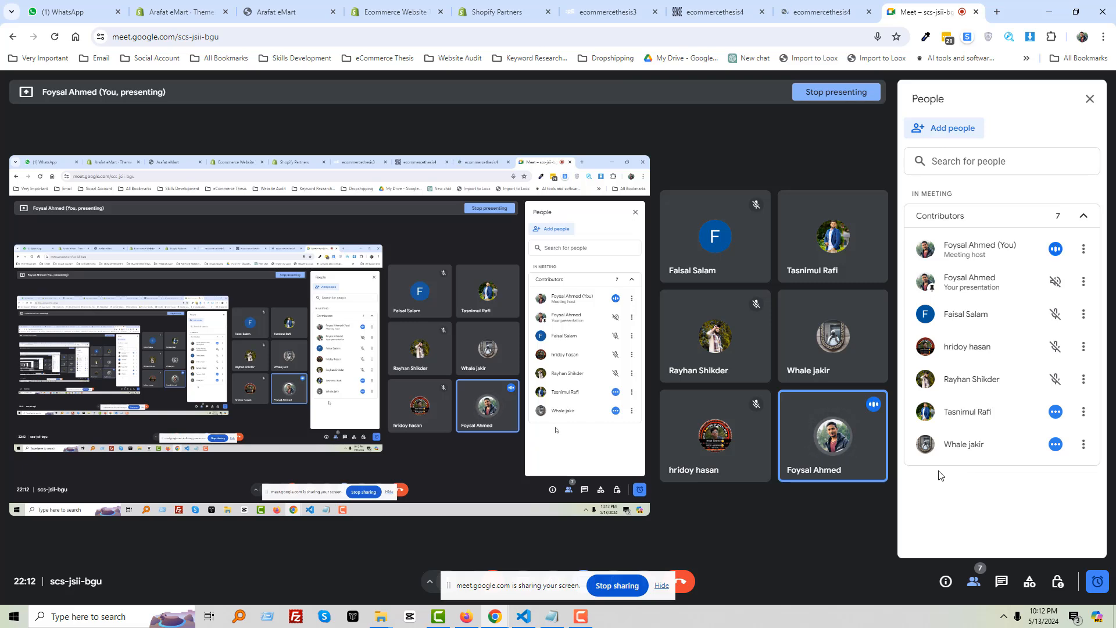
pyautogui.click(277, 14)
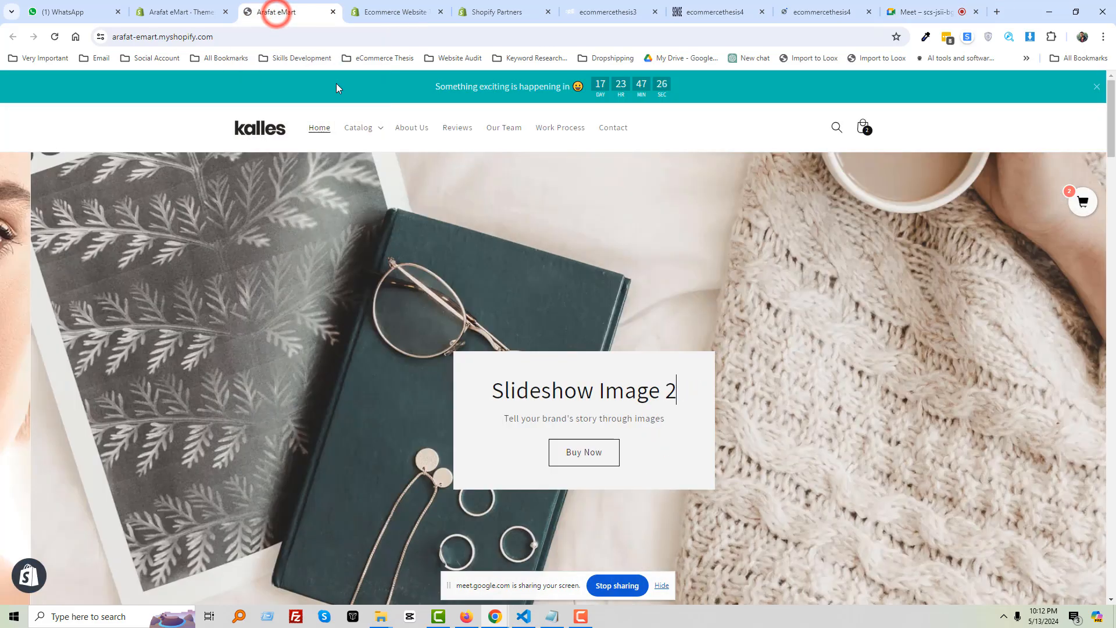
pyautogui.scroll(-3, 569, 215)
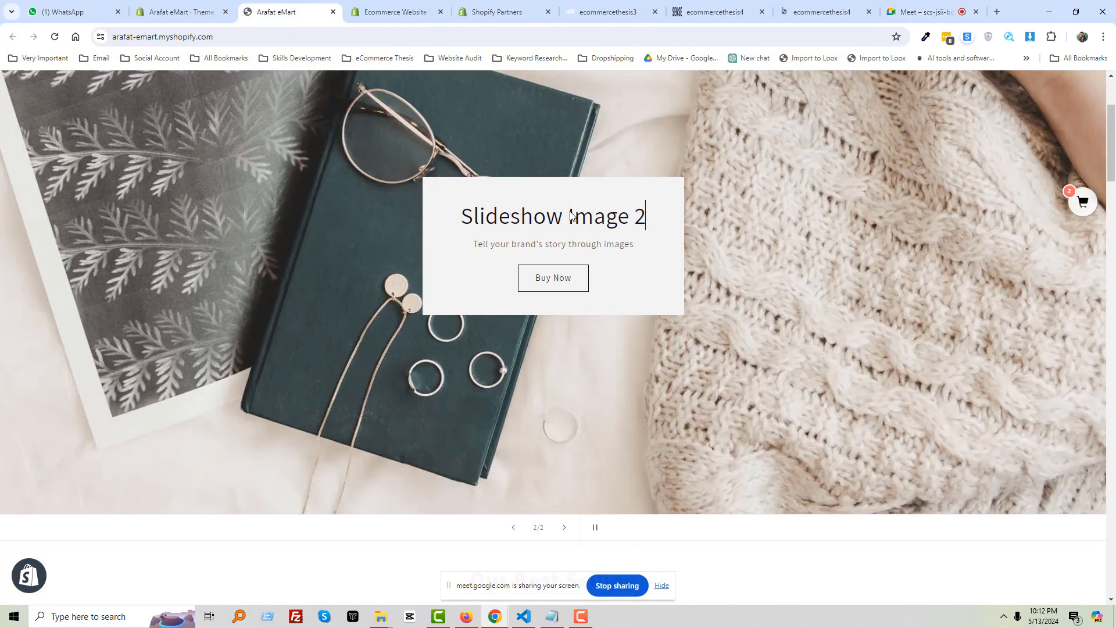
pyautogui.scroll(-5, 569, 214)
# Scroll through the ecommercethesis4 SENSE storefront
pyautogui.click(717, 11)
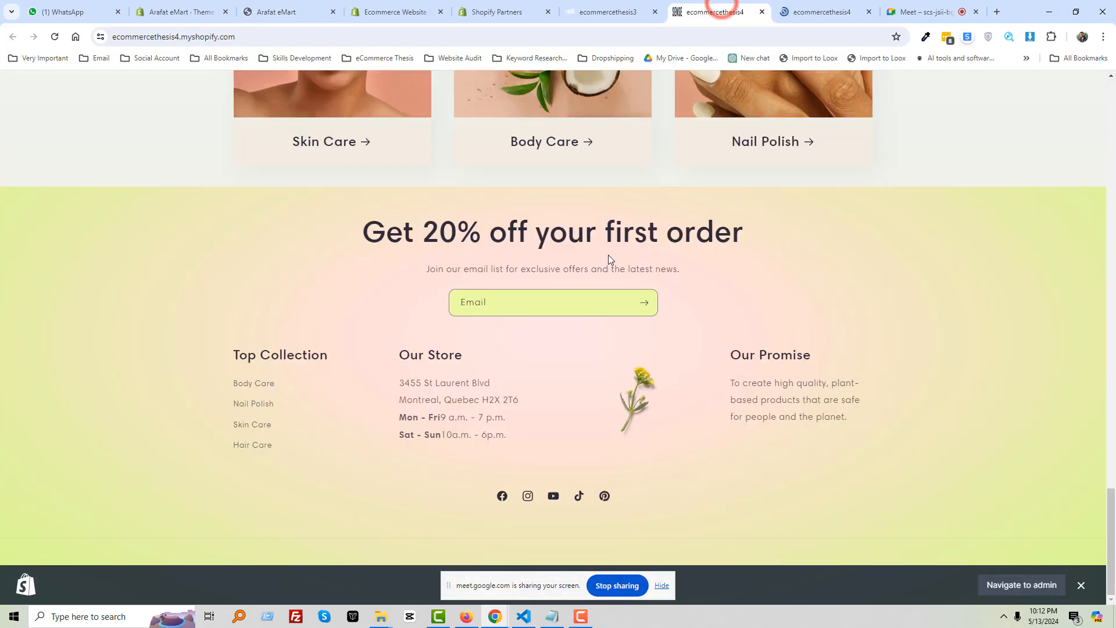
pyautogui.scroll(20, 608, 260)
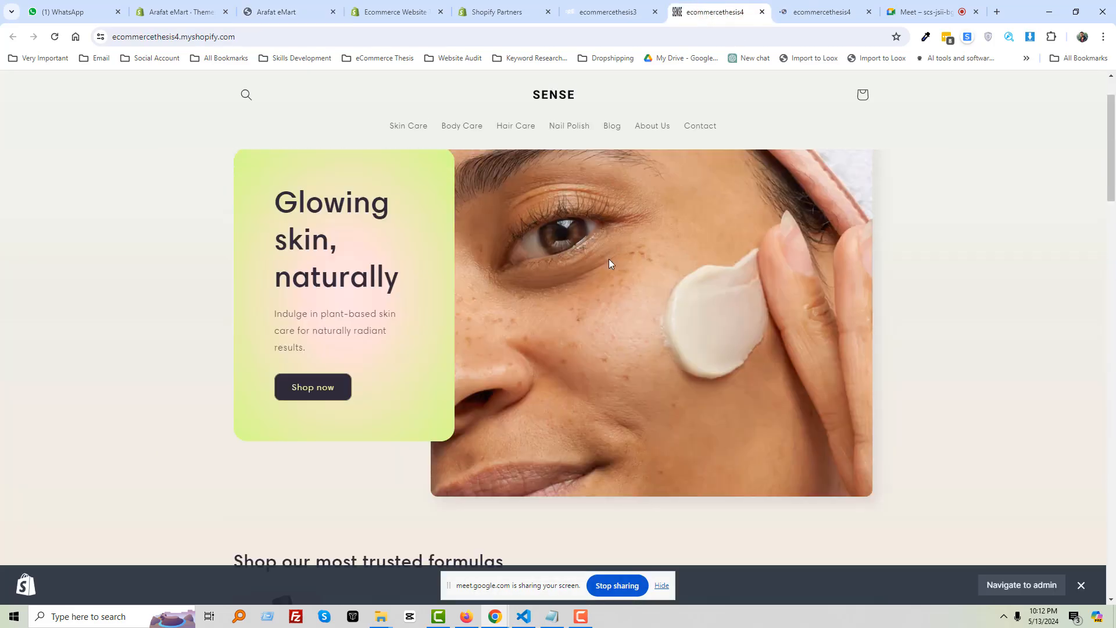
pyautogui.scroll(2, 609, 260)
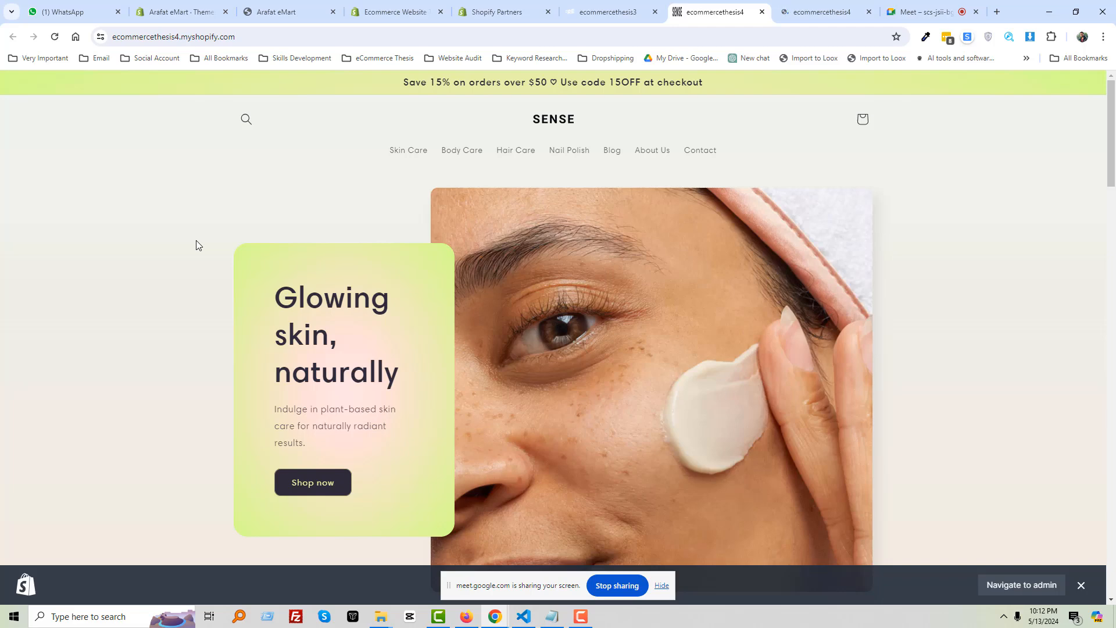
pyautogui.scroll(-5, 196, 240)
pyautogui.scroll(-2, 194, 241)
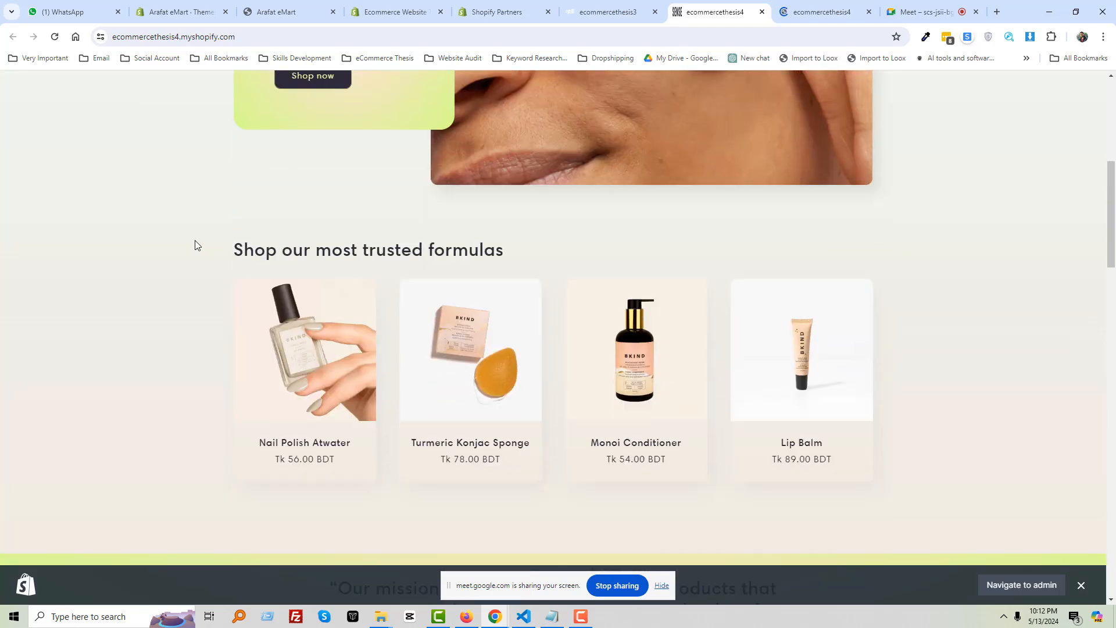
# Glance at WhatsApp Web, then return to Meet and open In-call messages
pyautogui.click(76, 8)
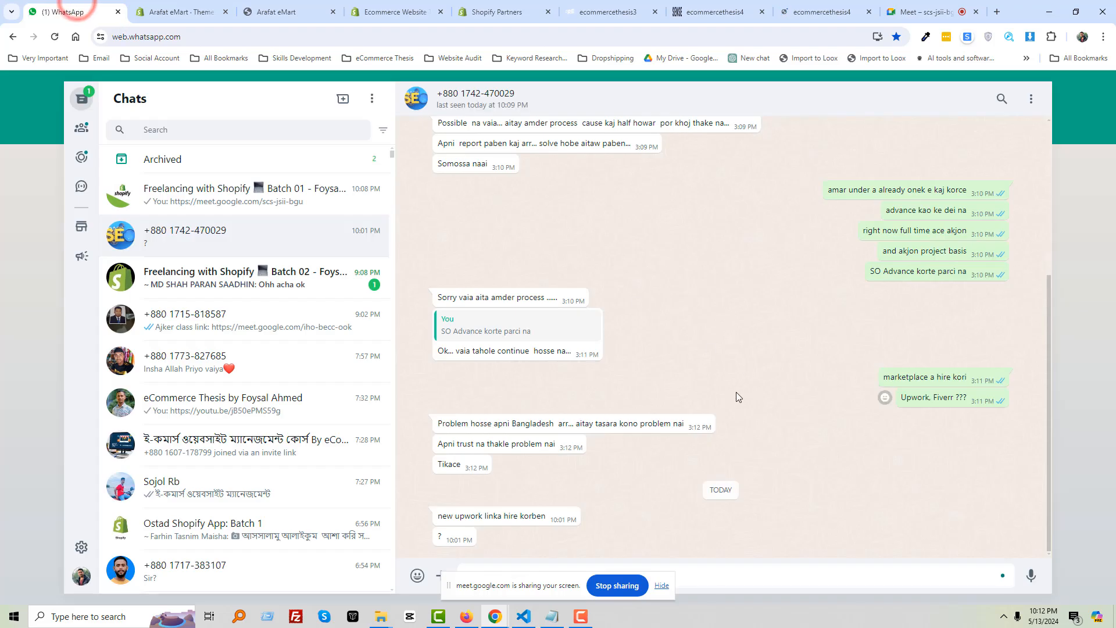
pyautogui.click(910, 11)
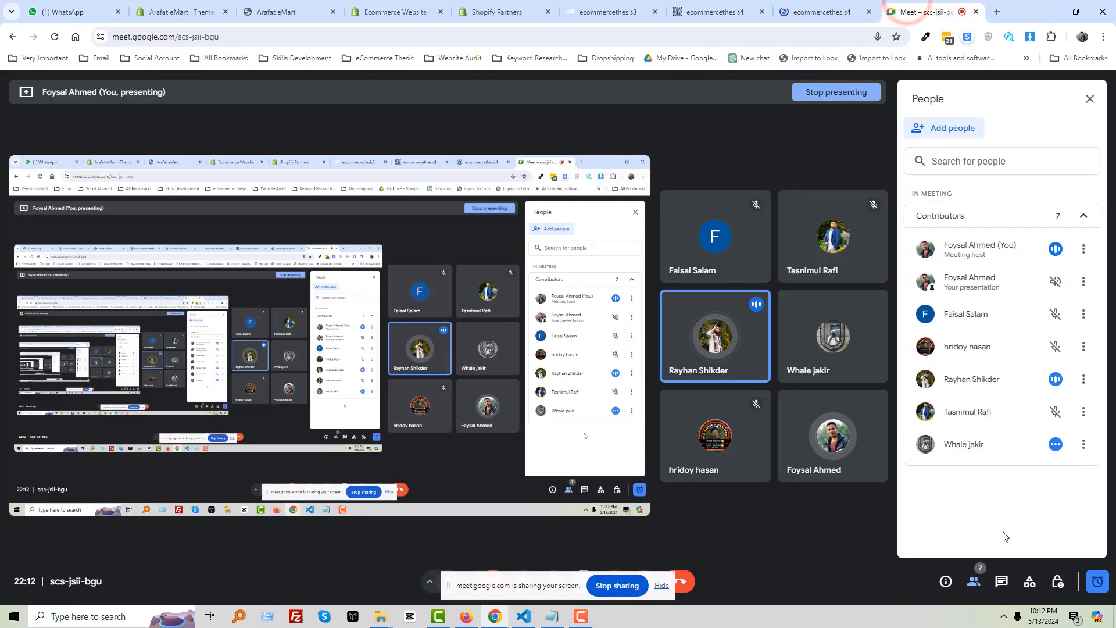
pyautogui.click(1001, 582)
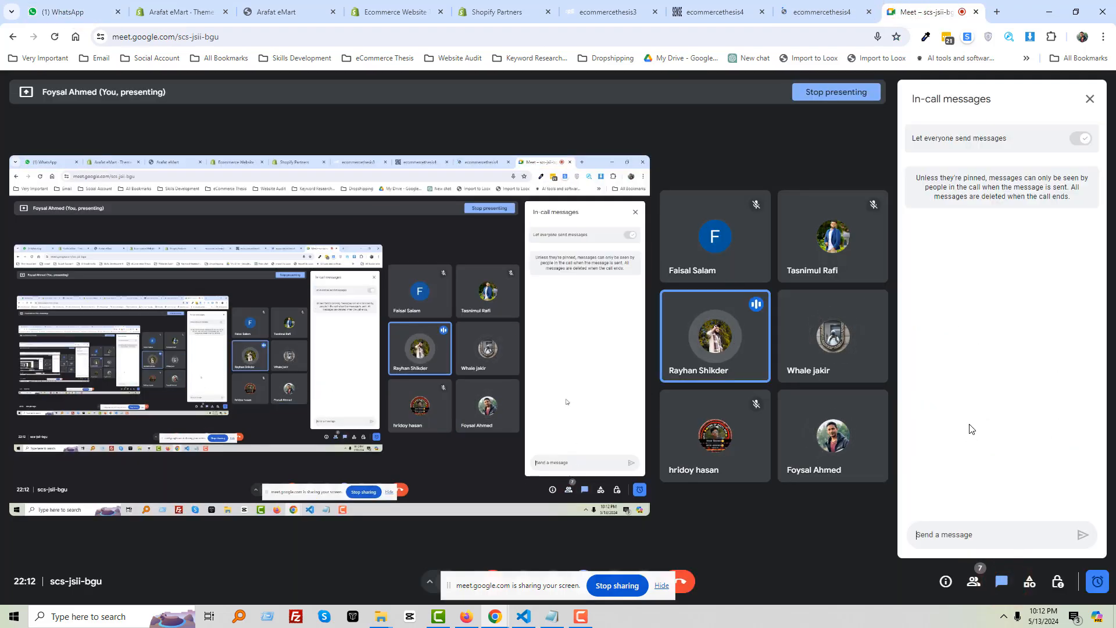
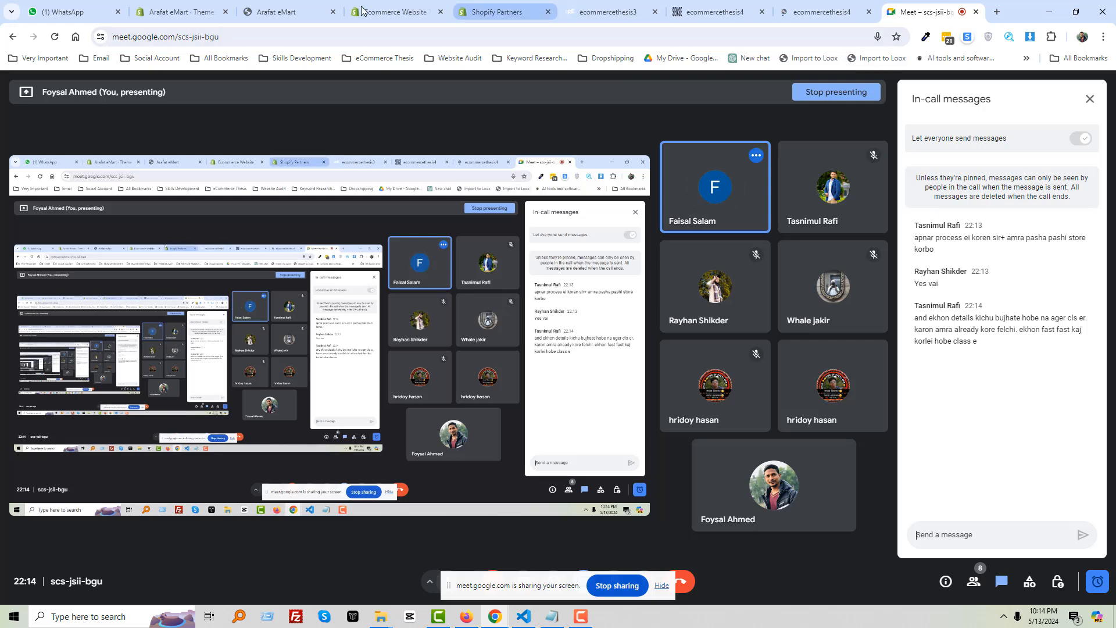
# Move to the free Shopify themes listing and highlight the Refresh card title
pyautogui.click(386, 10)
pyautogui.click(497, 10)
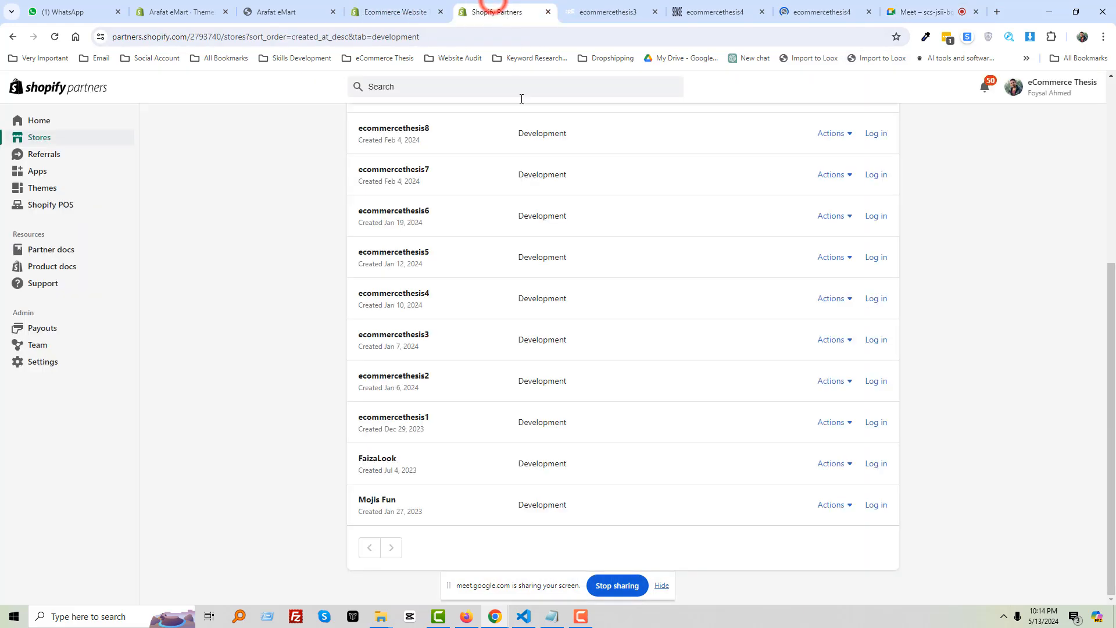
pyautogui.click(401, 12)
pyautogui.scroll(-3, 608, 320)
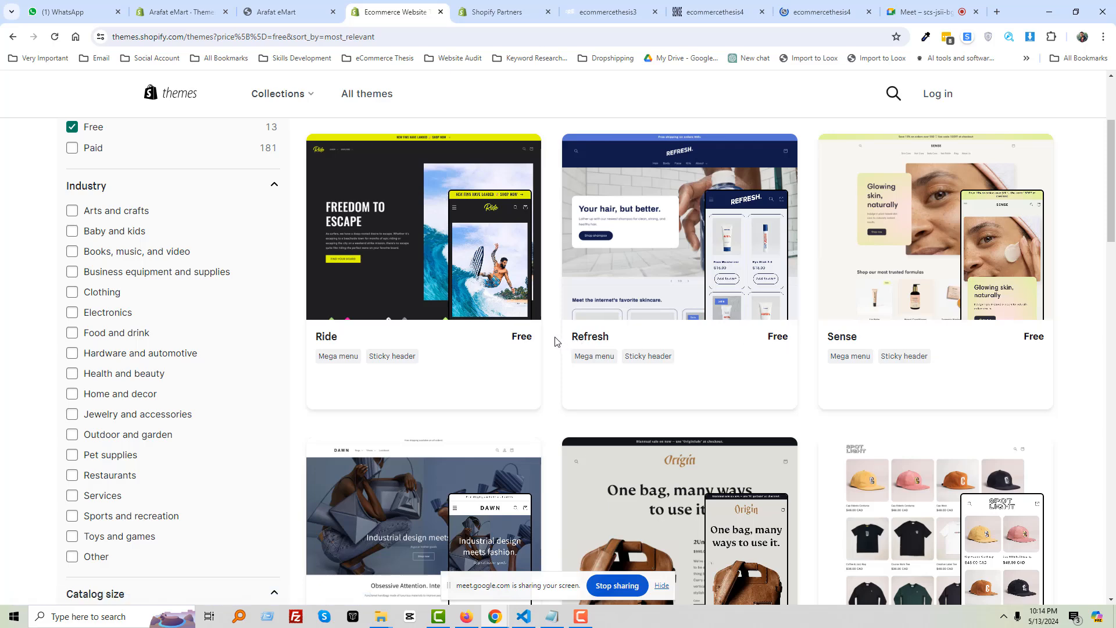
pyautogui.moveTo(559, 340); pyautogui.dragTo(629, 338)
# Scroll down through the 13 free themes and back up again
pyautogui.scroll(-1, 756, 357)
pyautogui.scroll(-3, 756, 357)
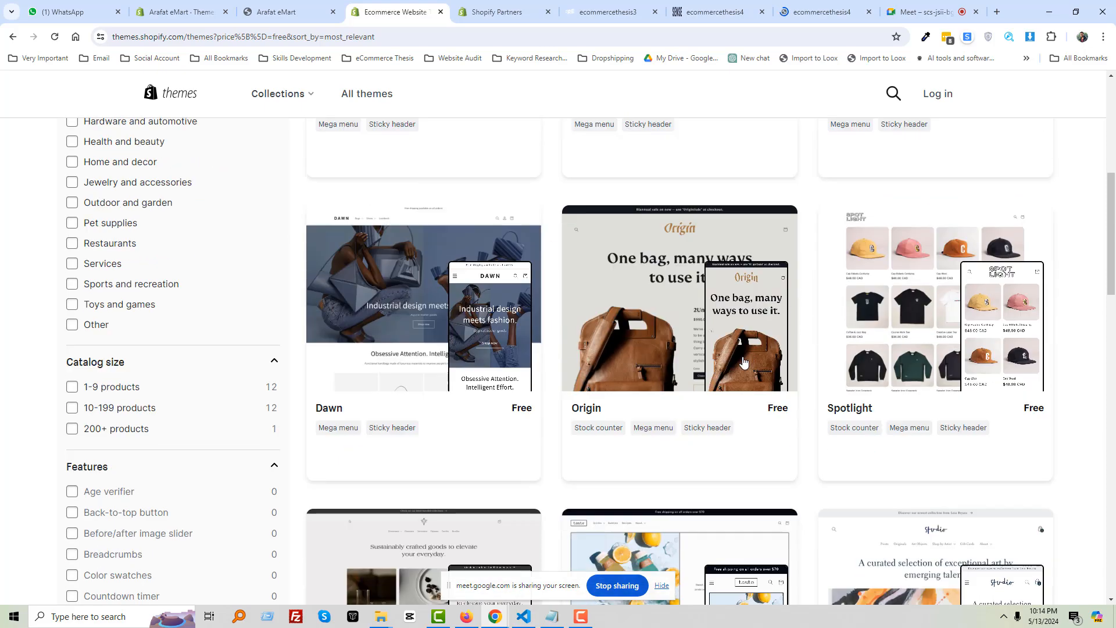
pyautogui.scroll(-2, 650, 383)
pyautogui.scroll(-3, 650, 383)
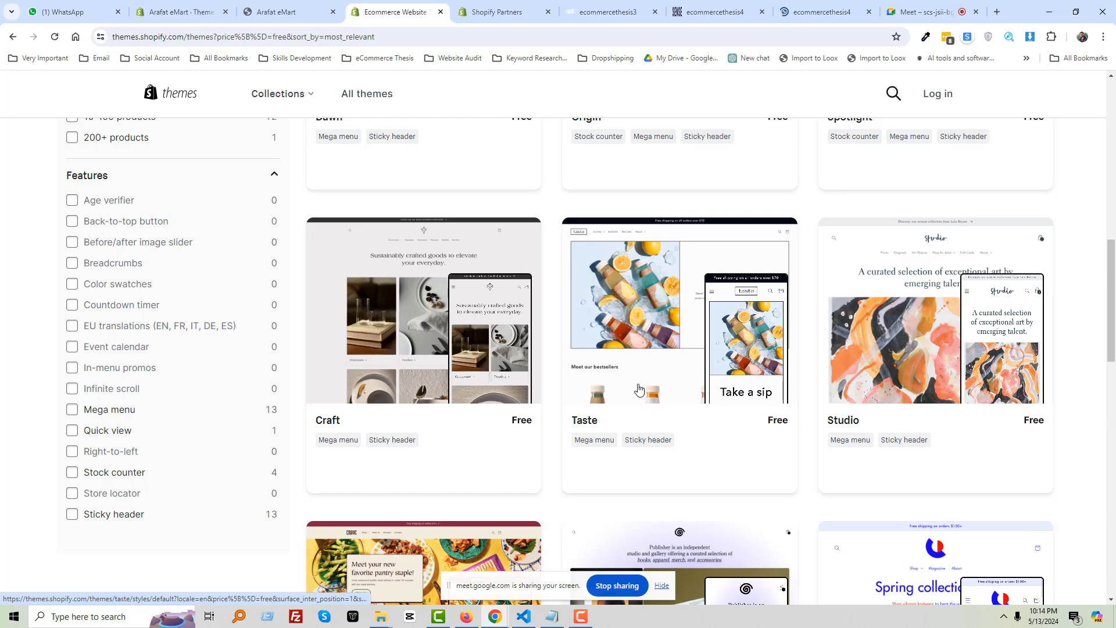
pyautogui.scroll(-3, 674, 401)
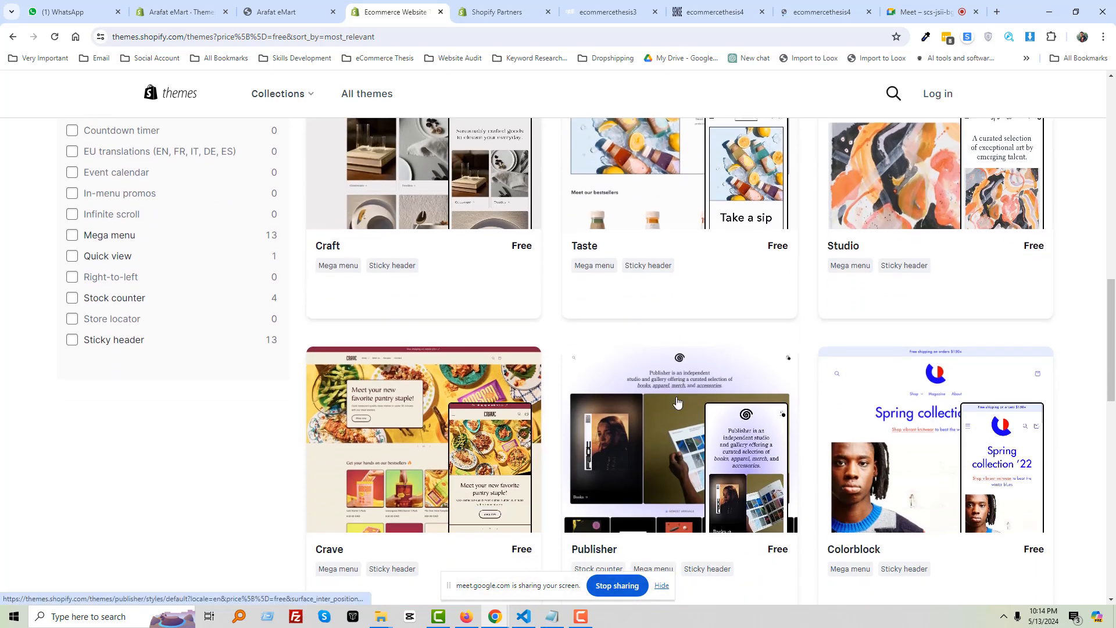
pyautogui.scroll(-2, 678, 402)
pyautogui.scroll(-1, 677, 401)
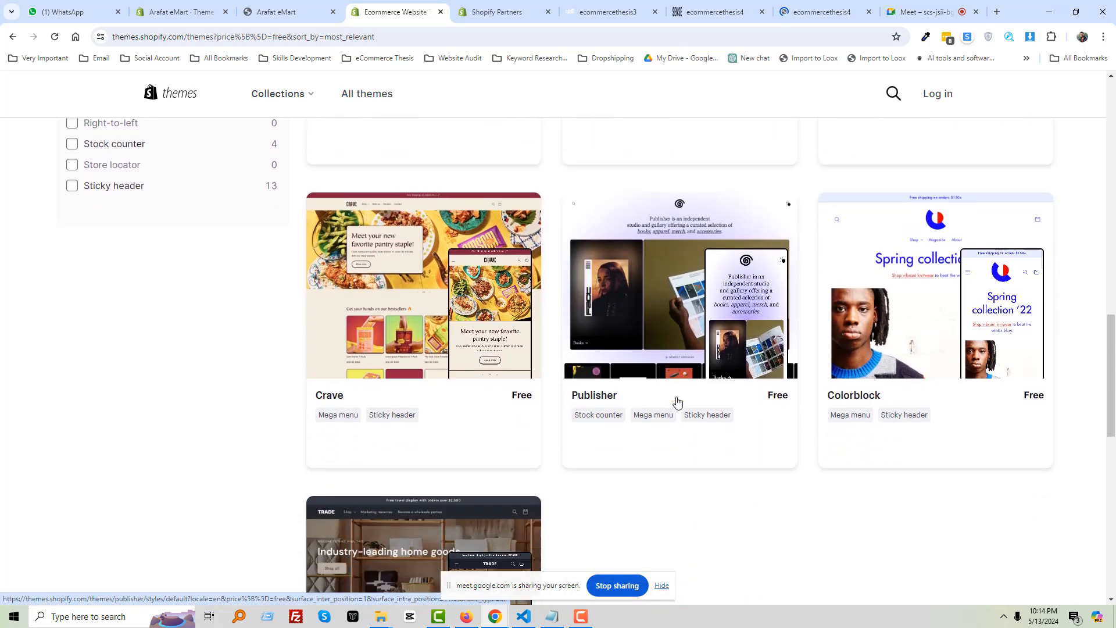
pyautogui.scroll(-4, 678, 401)
pyautogui.scroll(5, 677, 400)
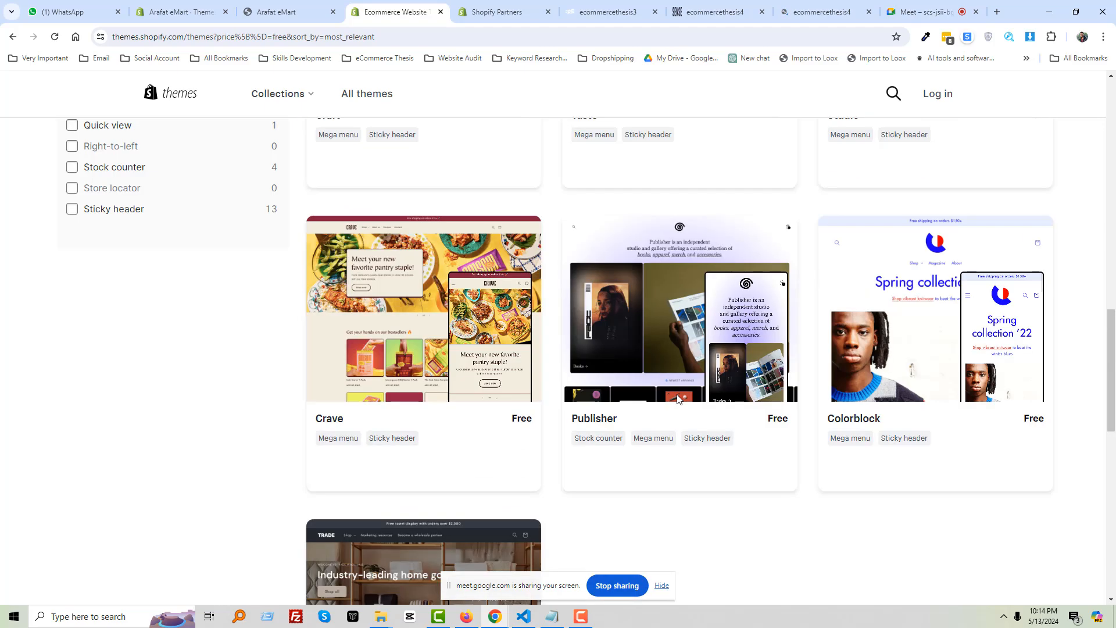
pyautogui.scroll(15, 677, 399)
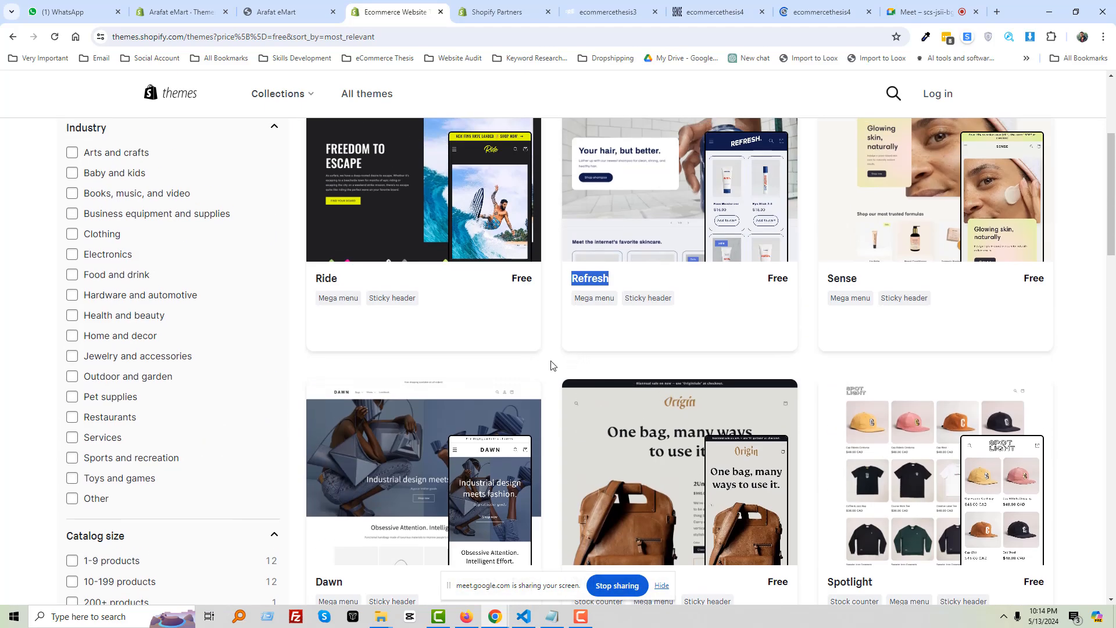
# Clear the old highlight and select the Refresh theme's title again
pyautogui.click(551, 364)
pyautogui.scroll(2, 551, 364)
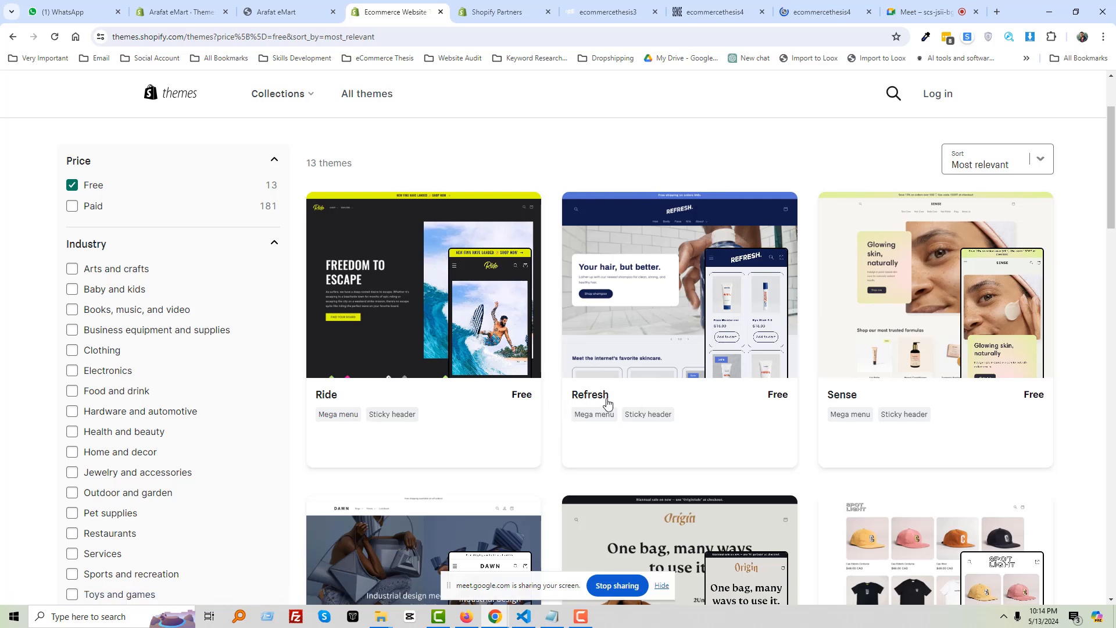
pyautogui.moveTo(561, 399); pyautogui.dragTo(636, 396)
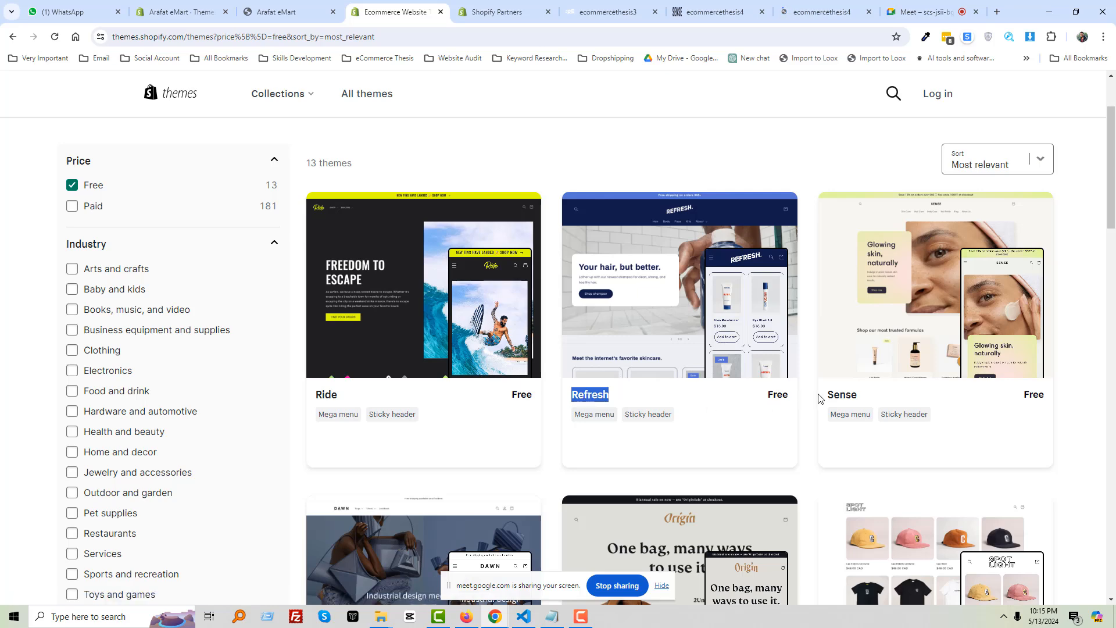
pyautogui.scroll(-2, 819, 399)
# Compare the Sense and Refresh storefronts, then return to the free themes listing
pyautogui.click(823, 12)
pyautogui.click(718, 11)
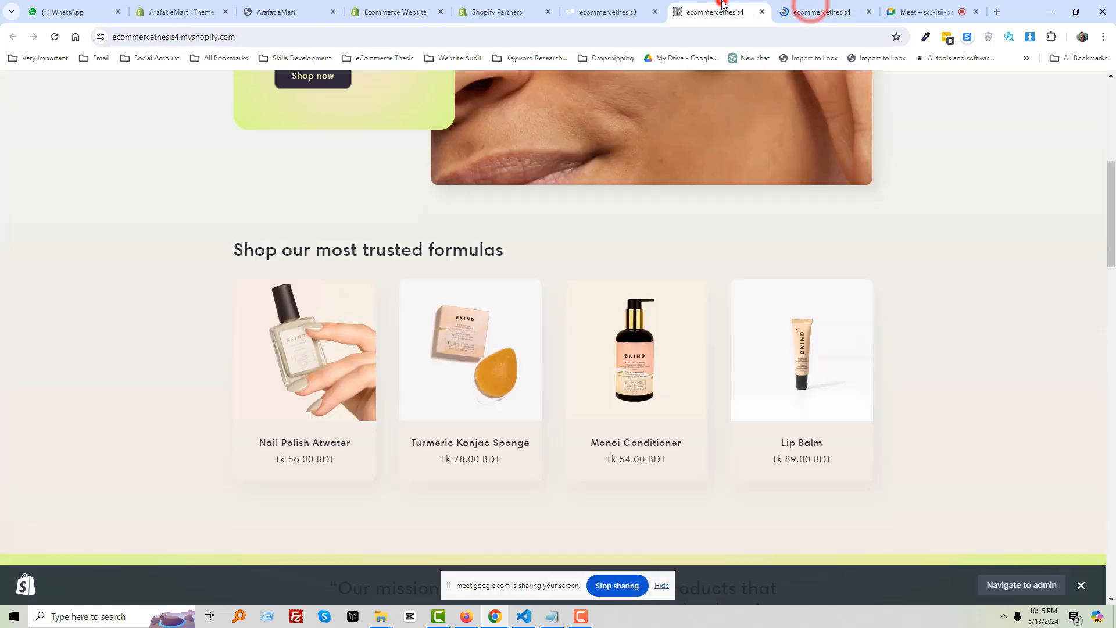
pyautogui.scroll(4, 638, 240)
pyautogui.click(628, 11)
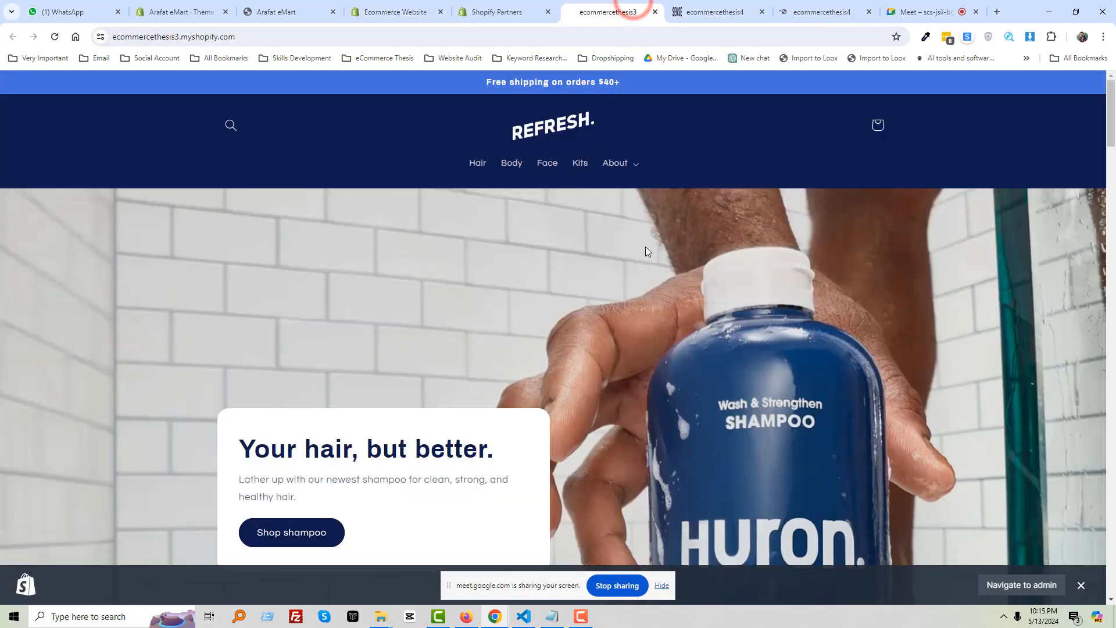
pyautogui.scroll(-4, 649, 249)
pyautogui.click(823, 11)
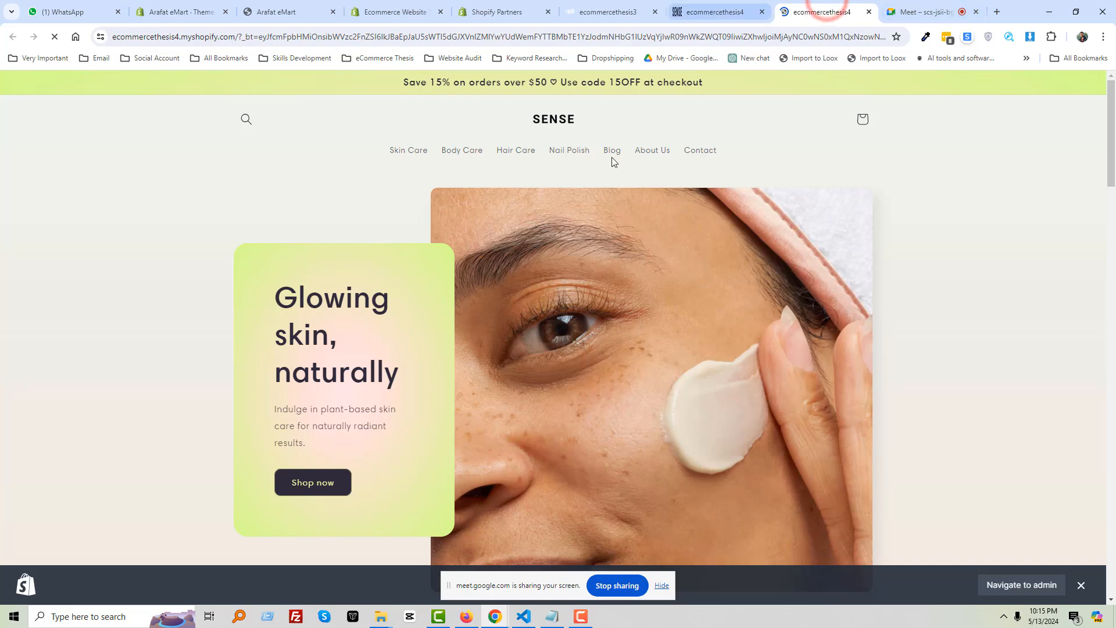
pyautogui.click(505, 9)
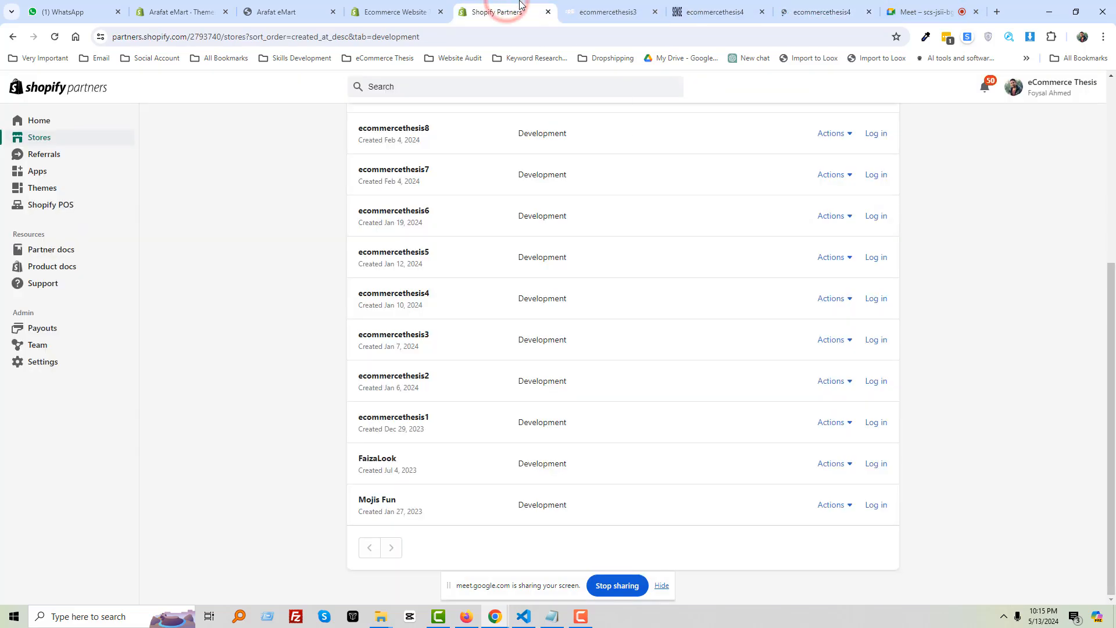
pyautogui.click(383, 8)
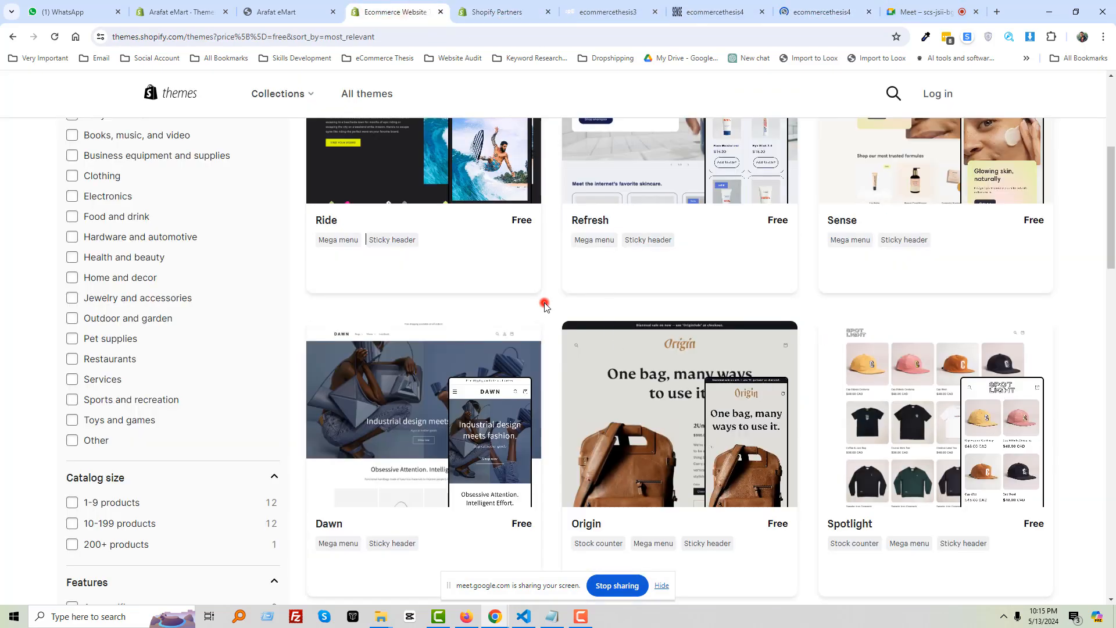
pyautogui.scroll(2, 550, 302)
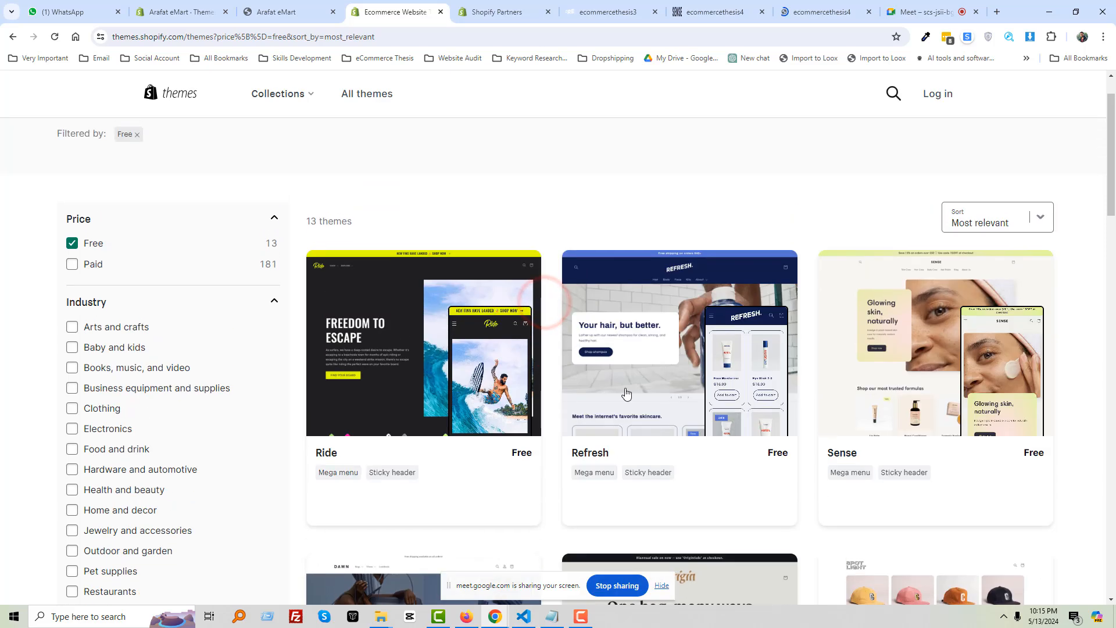
# Open the Refresh theme page and trim its URL to themes.shopify.com/themes/refresh/styles/default
pyautogui.click(589, 452)
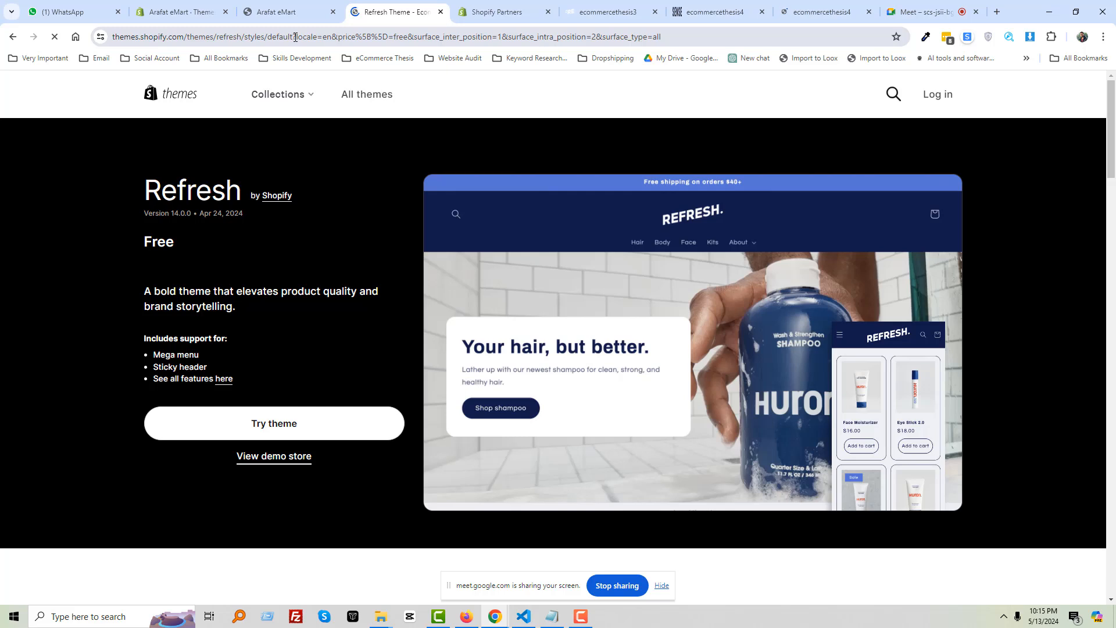
pyautogui.keyDown('shift'); pyautogui.click(295, 36); pyautogui.keyUp('shift')
pyautogui.hotkey('ctrl', 'x')
pyautogui.hotkey('ctrl', 'a')
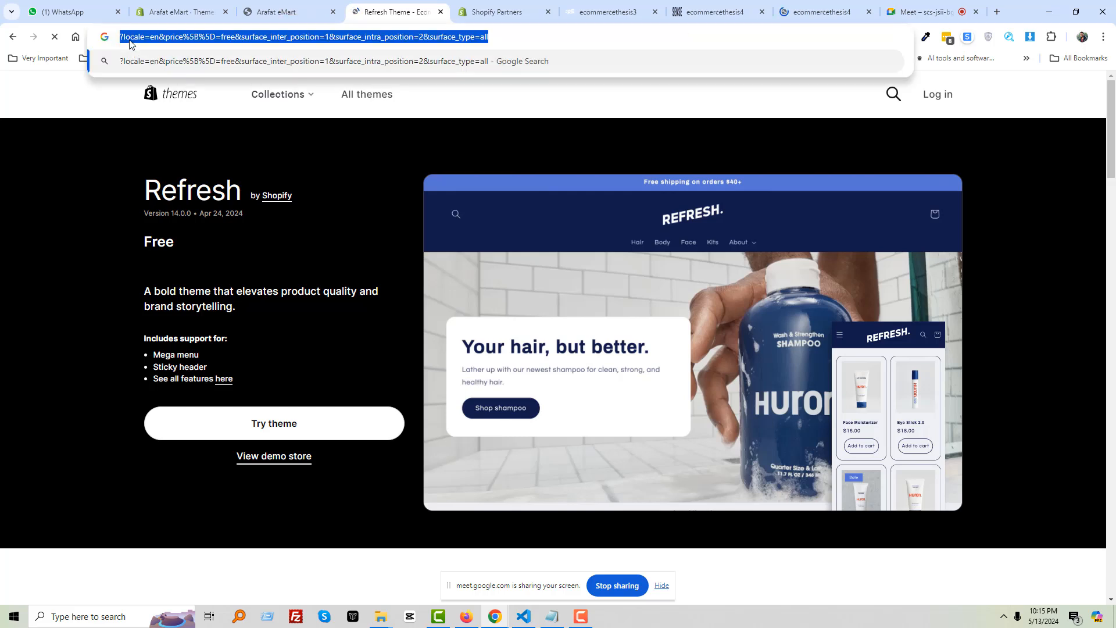
pyautogui.hotkey('ctrl', 'v')
pyautogui.press('Return')
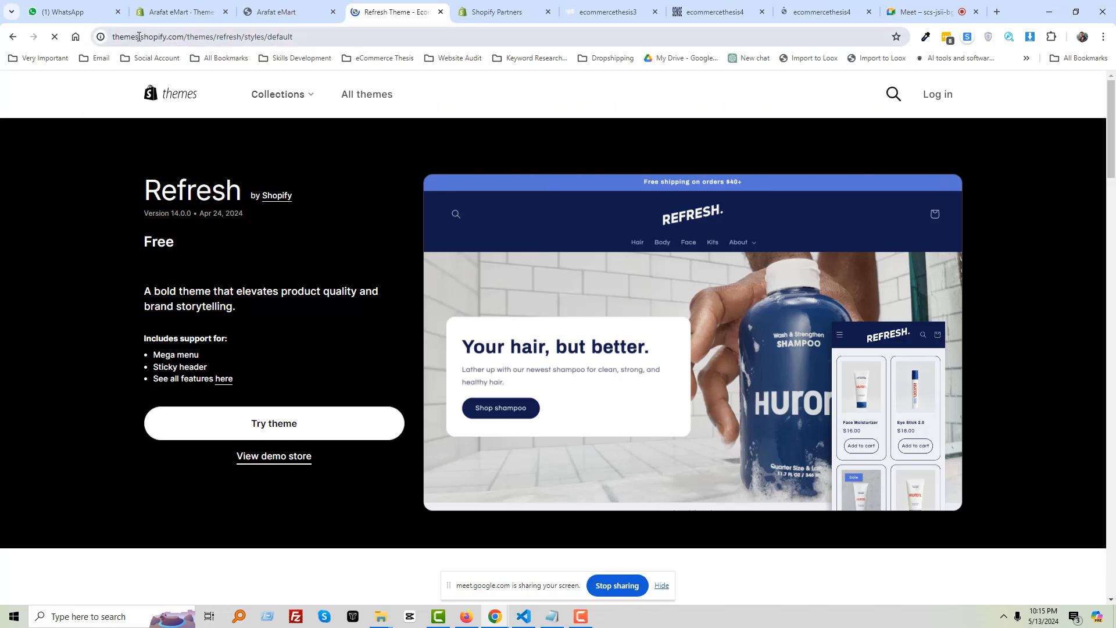
# Select the full trimmed Refresh theme address for copying
pyautogui.click(138, 37)
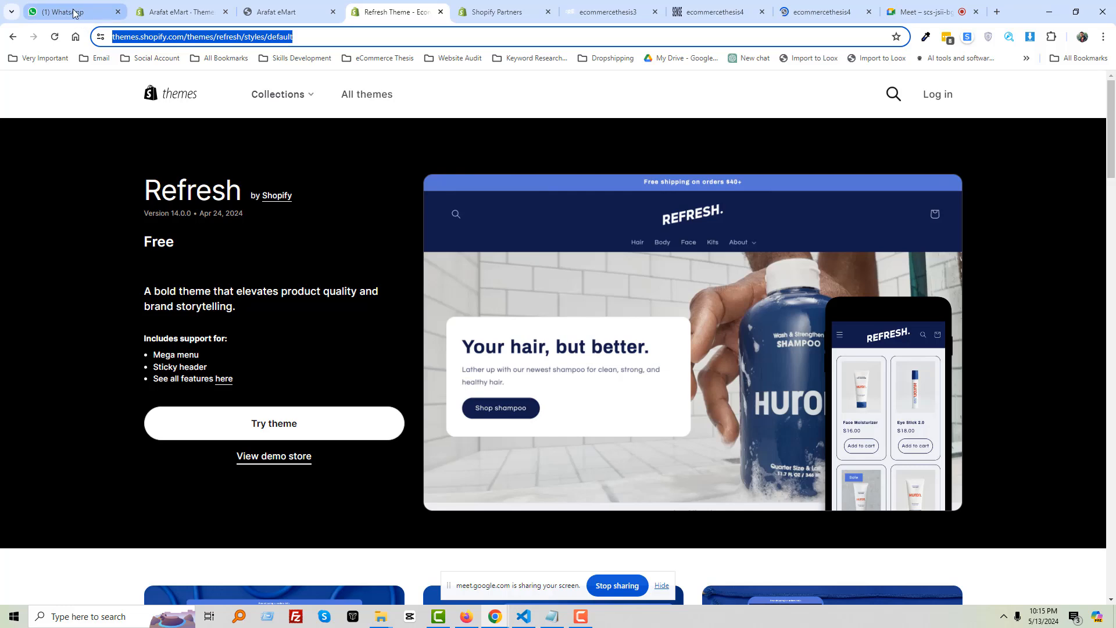
pyautogui.moveTo(74, 12)
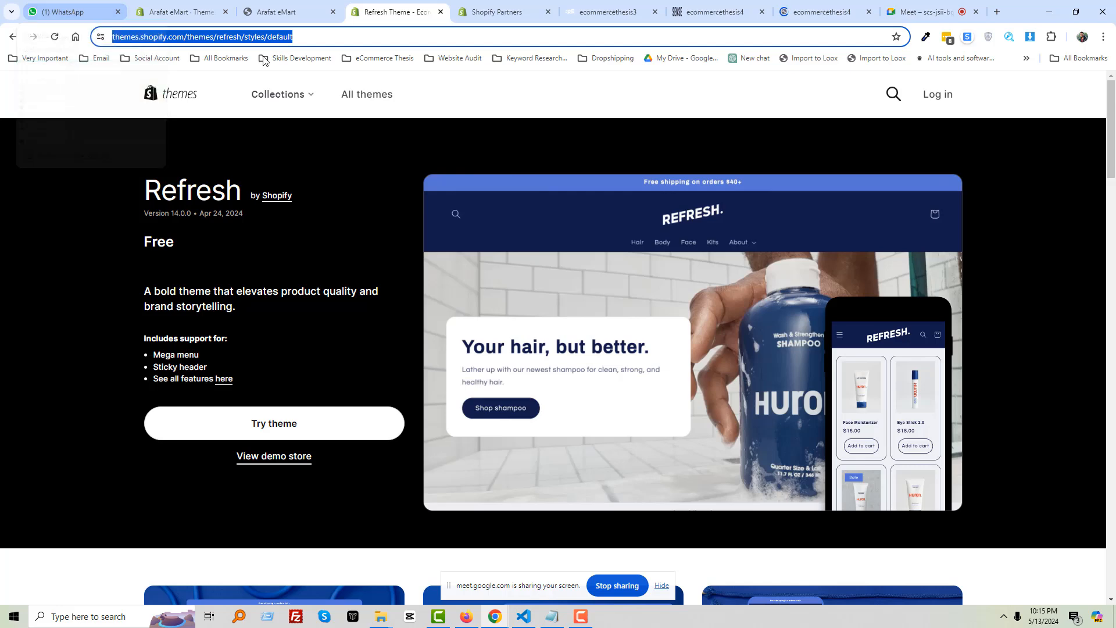
pyautogui.click(276, 36)
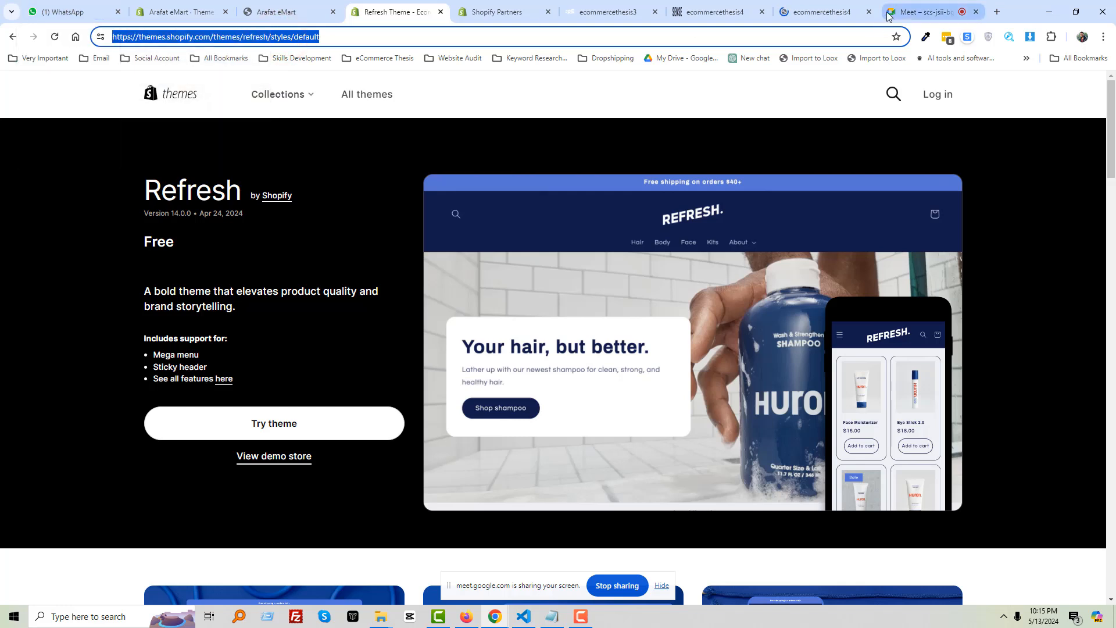
pyautogui.moveTo(905, 13)
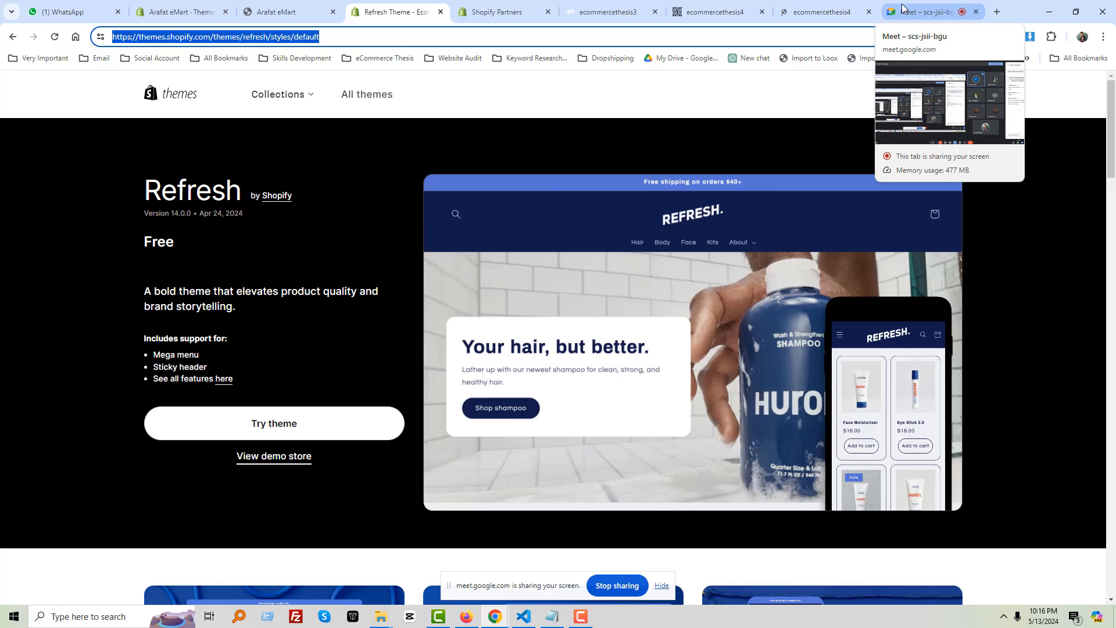
# Post the Refresh theme link in the Meet in-call chat
pyautogui.click(902, 7)
pyautogui.hotkey('ctrl', 'v')
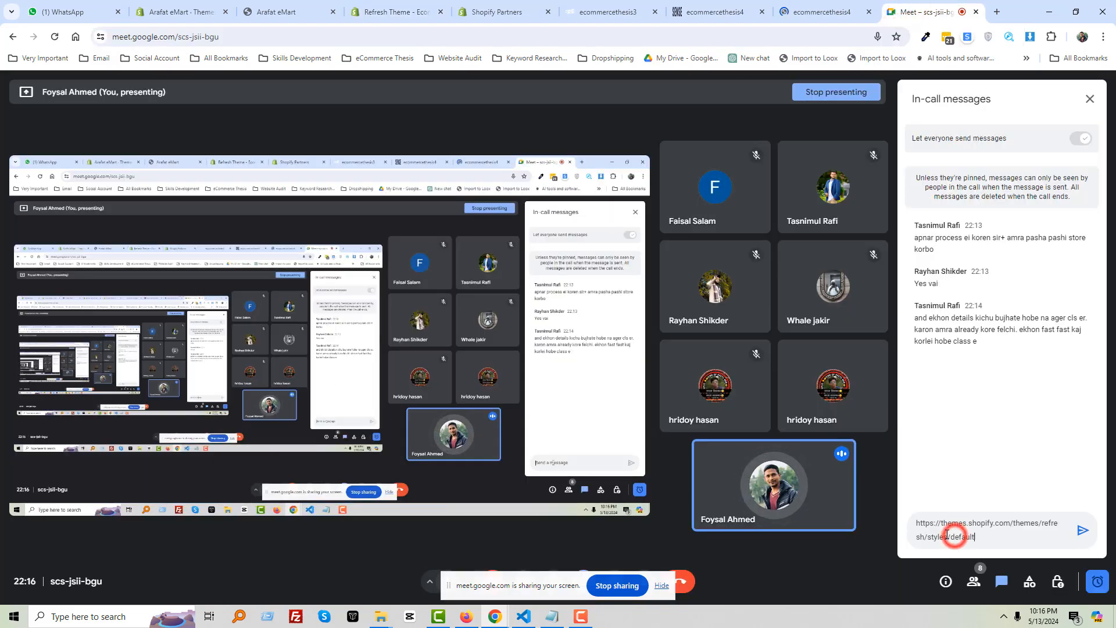
pyautogui.click(948, 530)
pyautogui.press('Return')
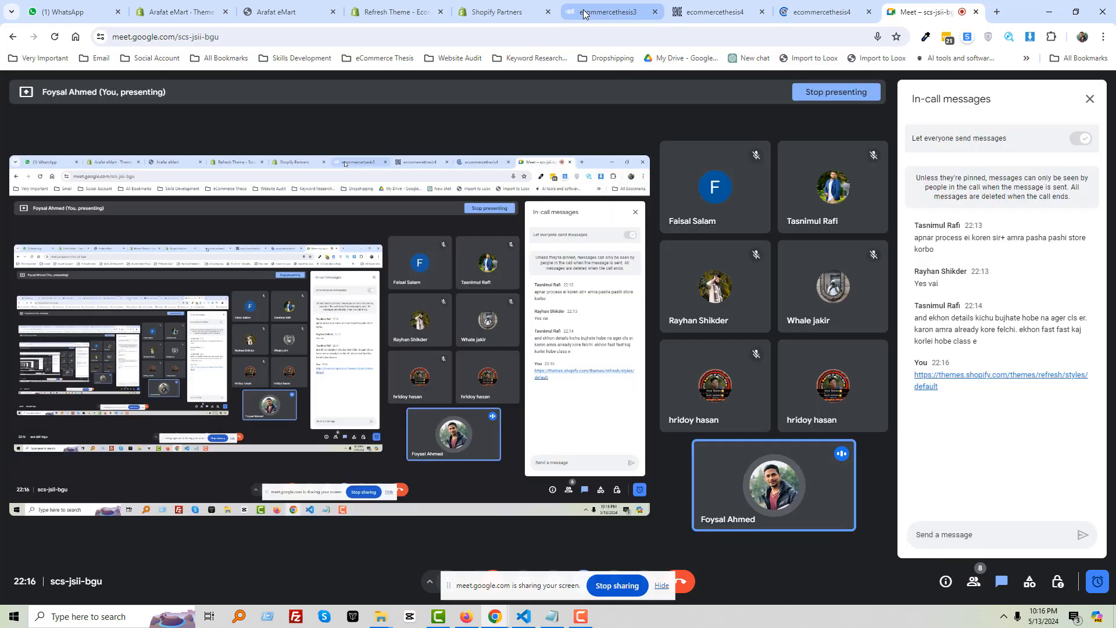
# Copy the ecommercethesis3.myshopify.com store address and send it in the Meet chat
pyautogui.click(589, 9)
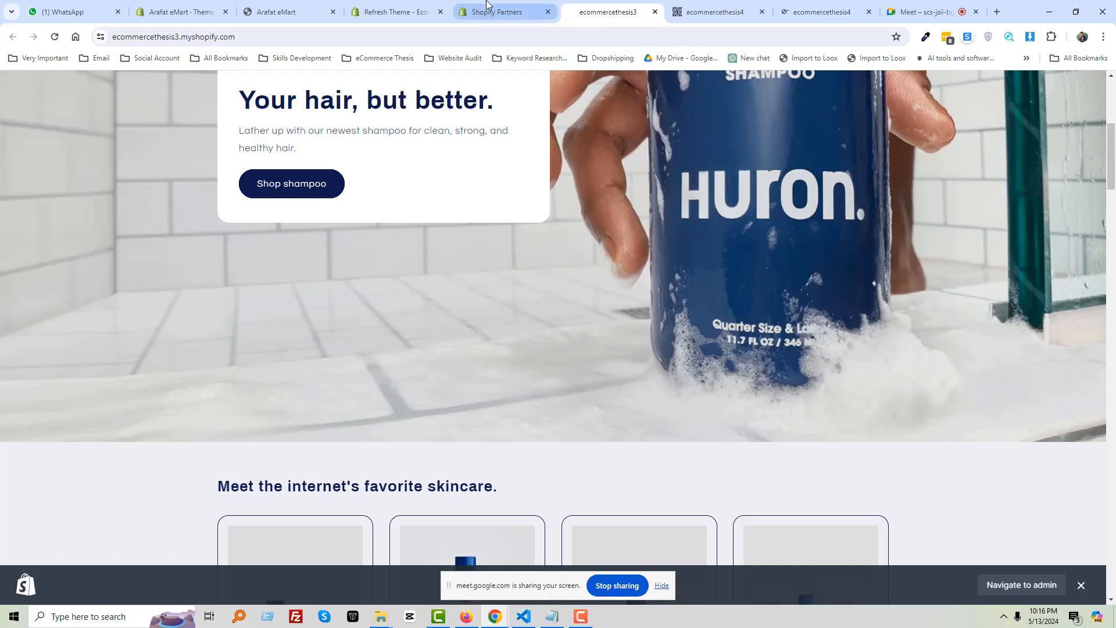
pyautogui.scroll(1, 664, 364)
pyautogui.scroll(3, 663, 362)
pyautogui.scroll(-15, 446, 354)
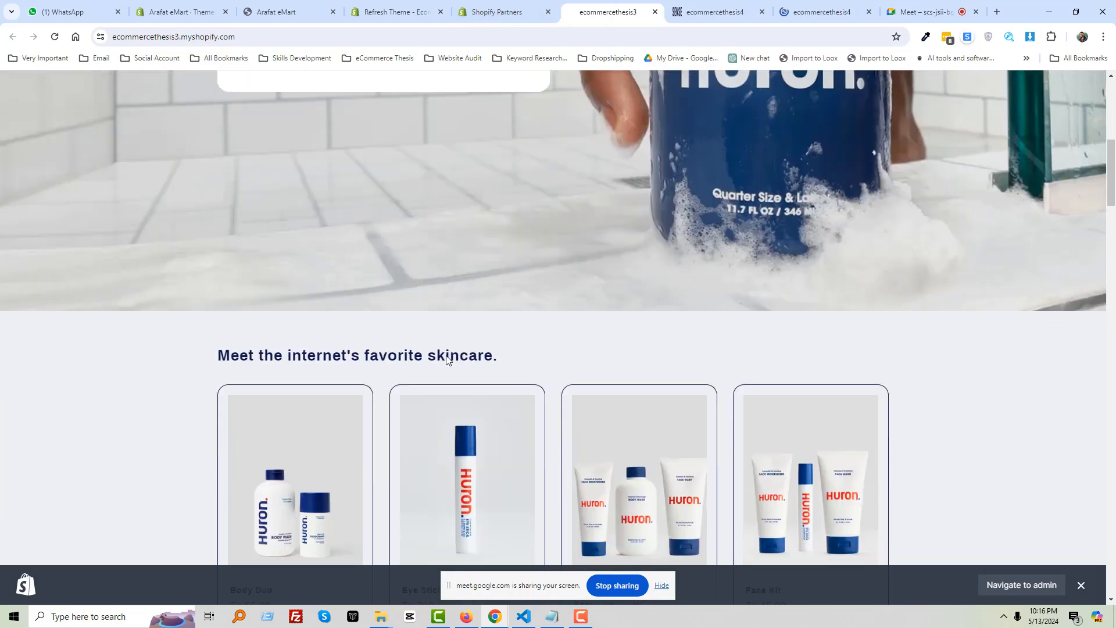
pyautogui.scroll(-4, 437, 361)
pyautogui.click(194, 36)
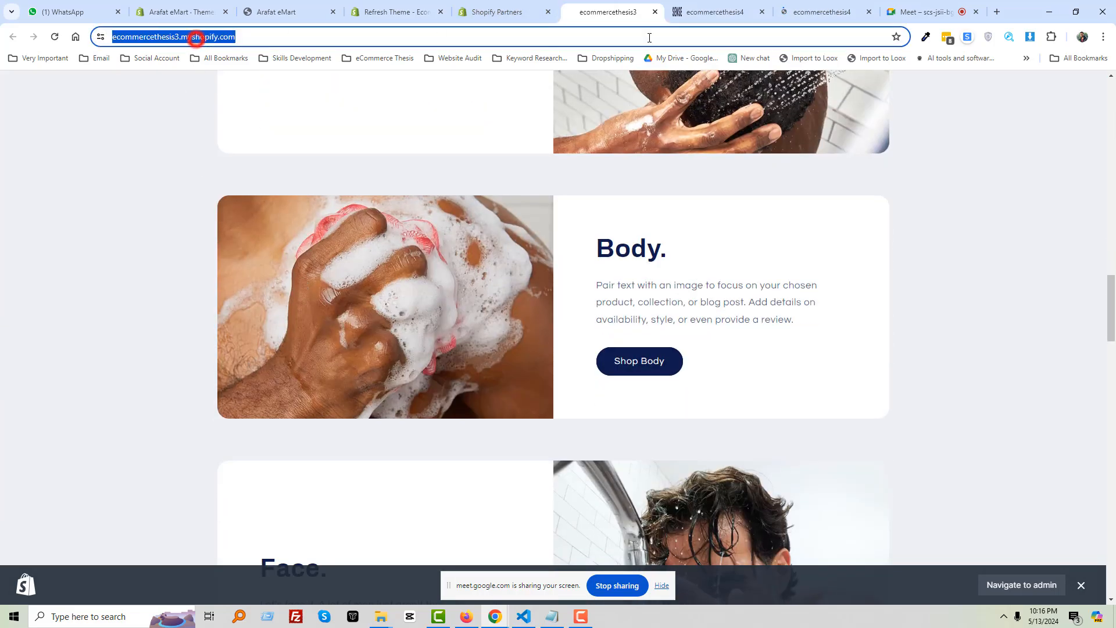
pyautogui.hotkey('ctrl', 'c')
pyautogui.click(942, 12)
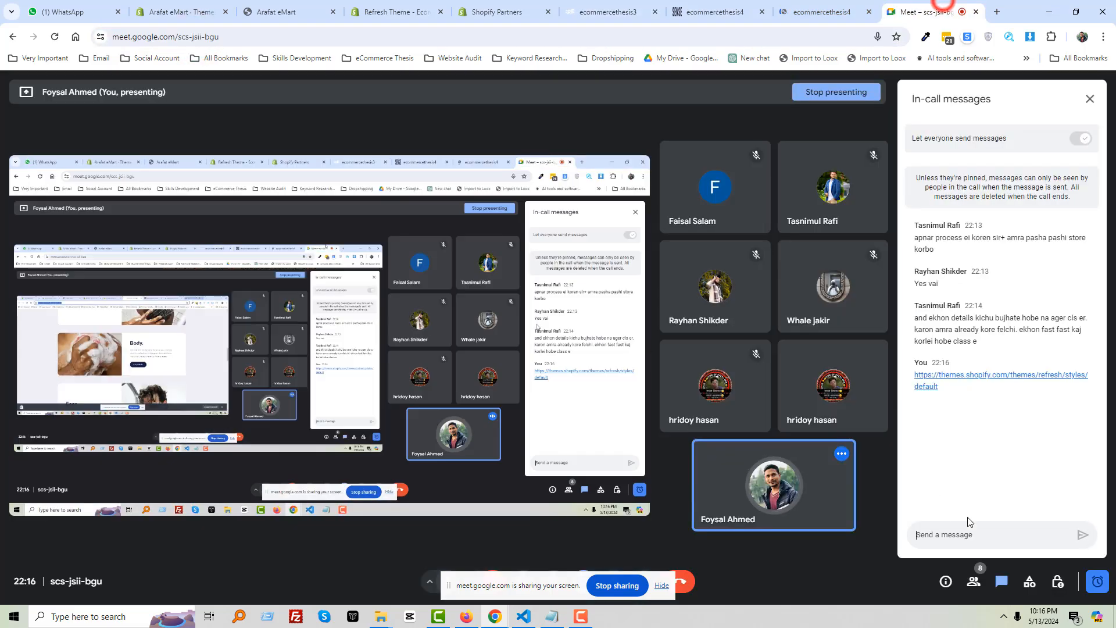
pyautogui.click(998, 536)
pyautogui.hotkey('ctrl', 'v')
pyautogui.press('Return')
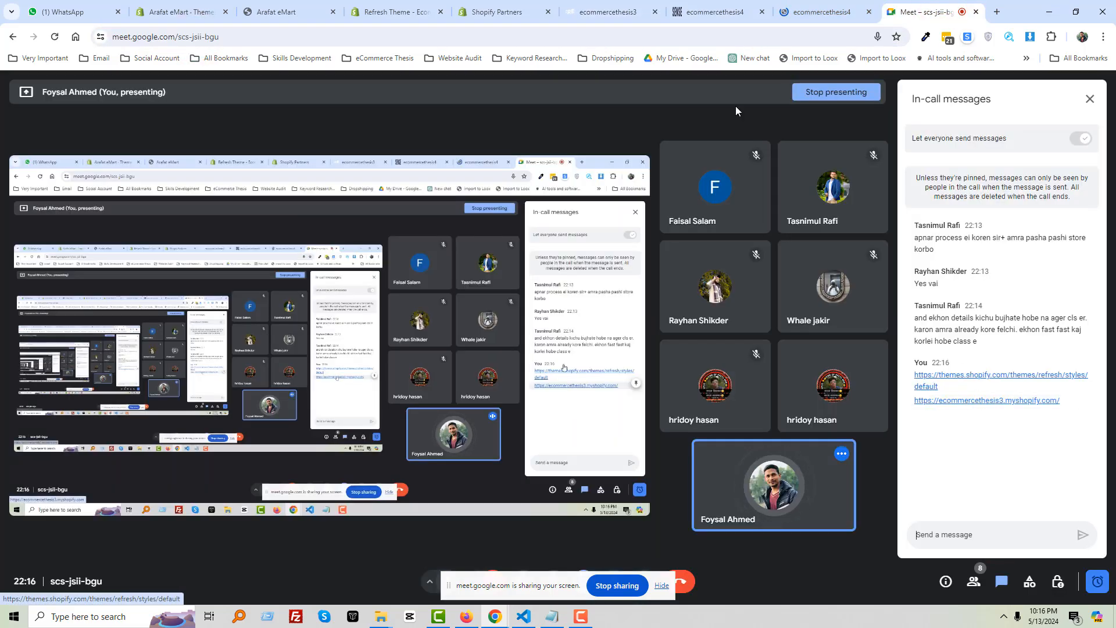
# Return to the Refresh storefront, scroll through it, and clear the address selection
pyautogui.click(488, 8)
pyautogui.click(604, 7)
pyautogui.scroll(10, 494, 376)
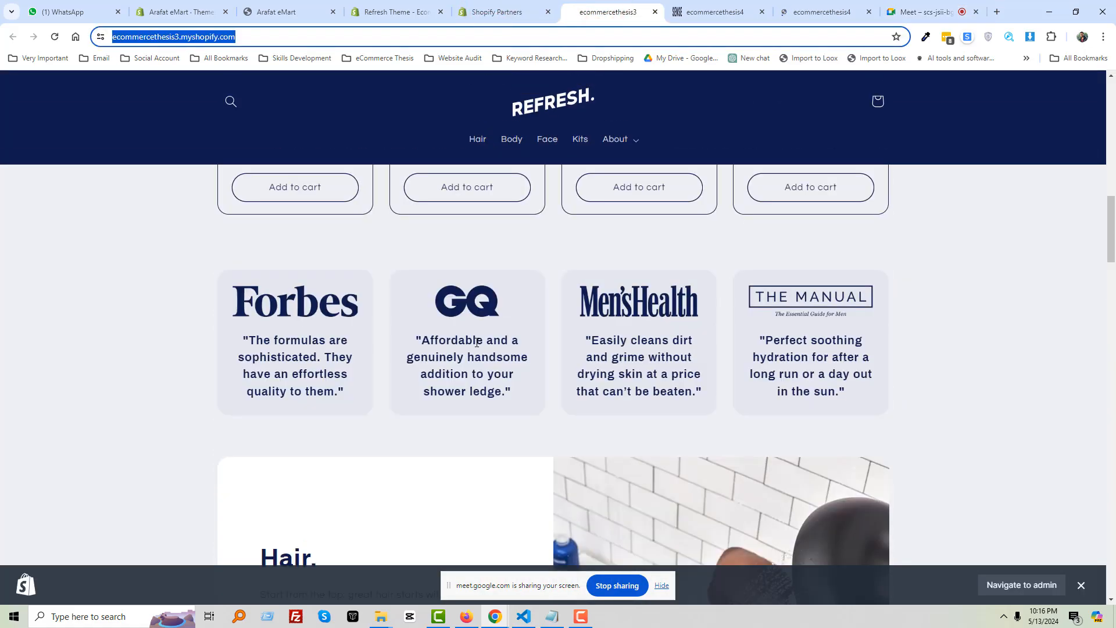
pyautogui.scroll(4, 468, 340)
pyautogui.scroll(-15, 468, 336)
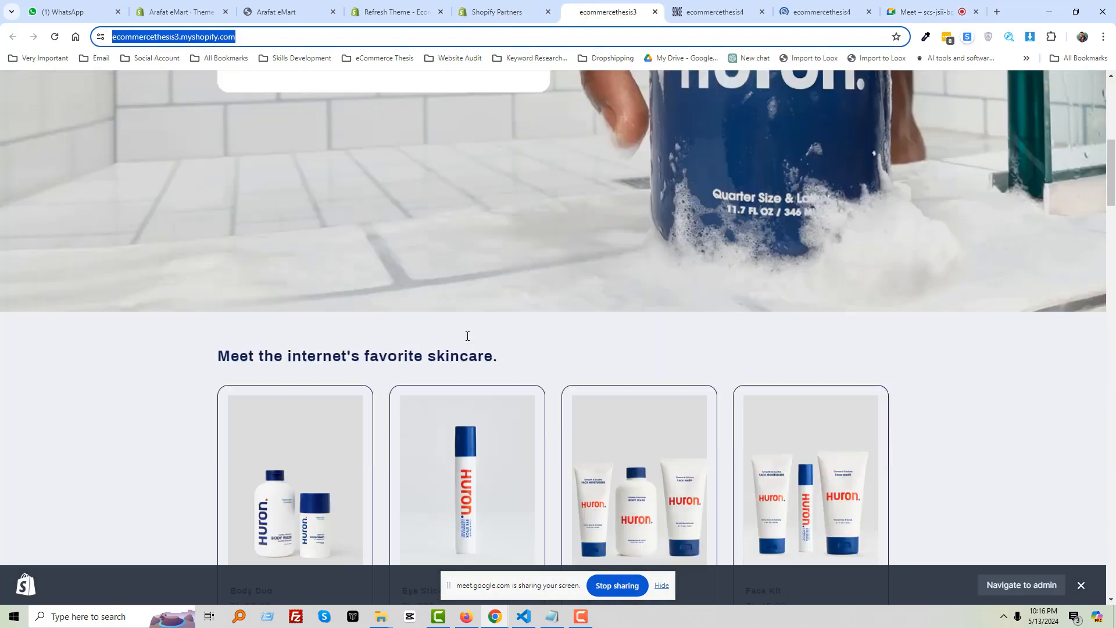
pyautogui.scroll(-15, 465, 340)
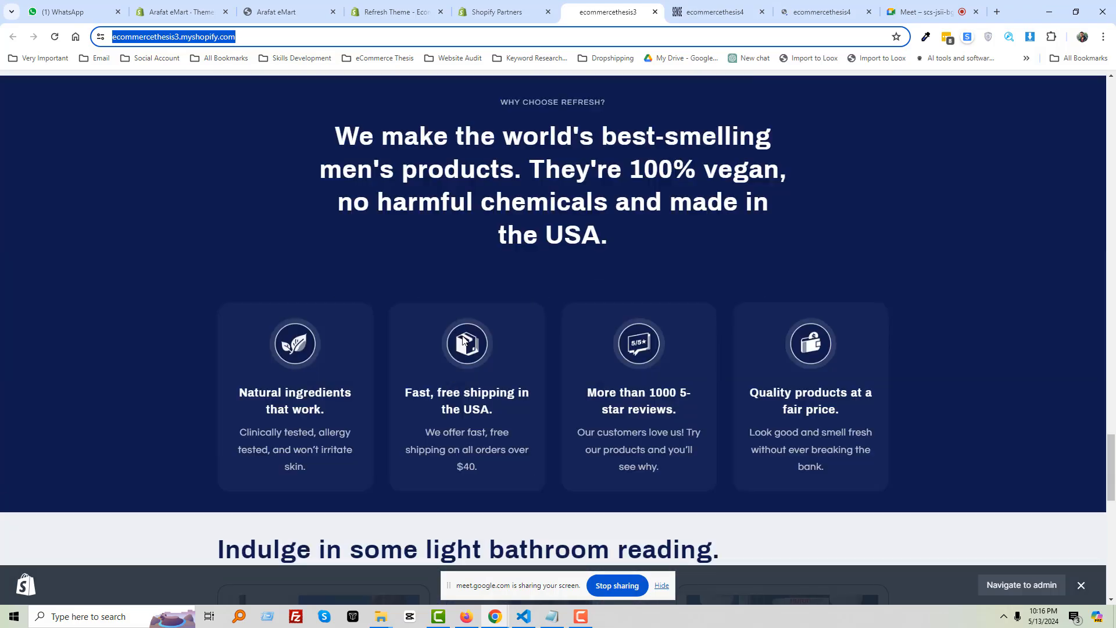
pyautogui.scroll(15, 460, 336)
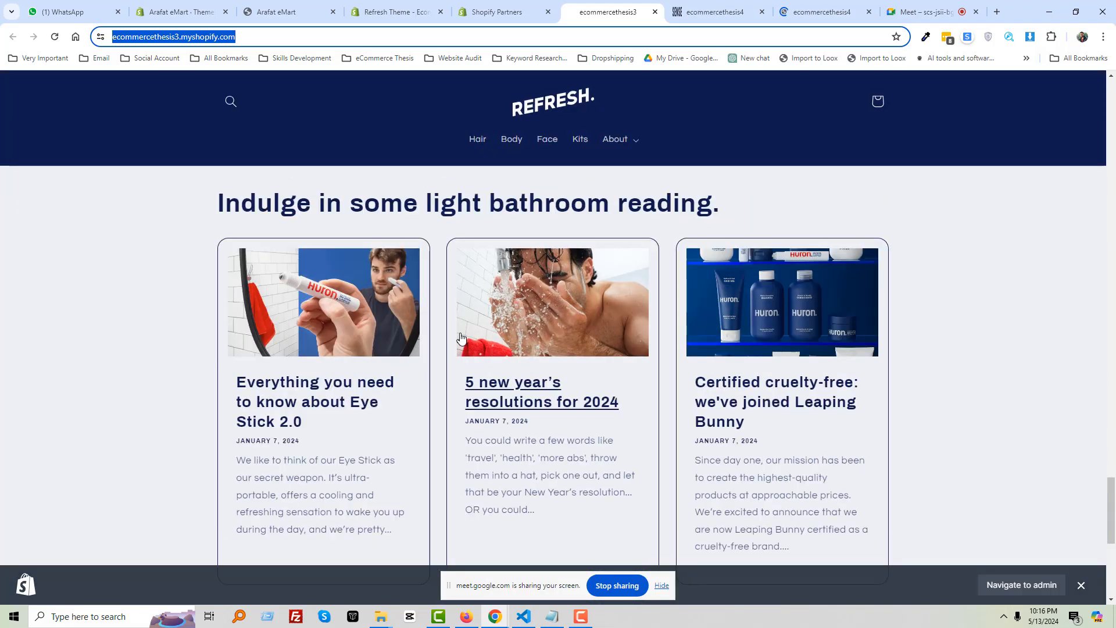
pyautogui.scroll(10, 462, 337)
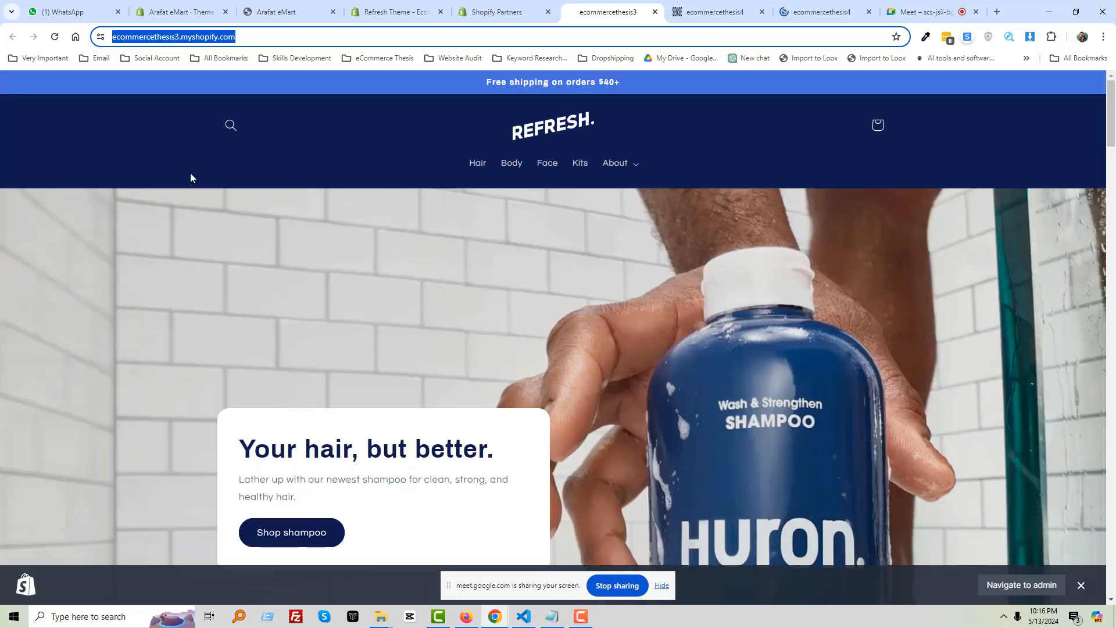
pyautogui.click(185, 169)
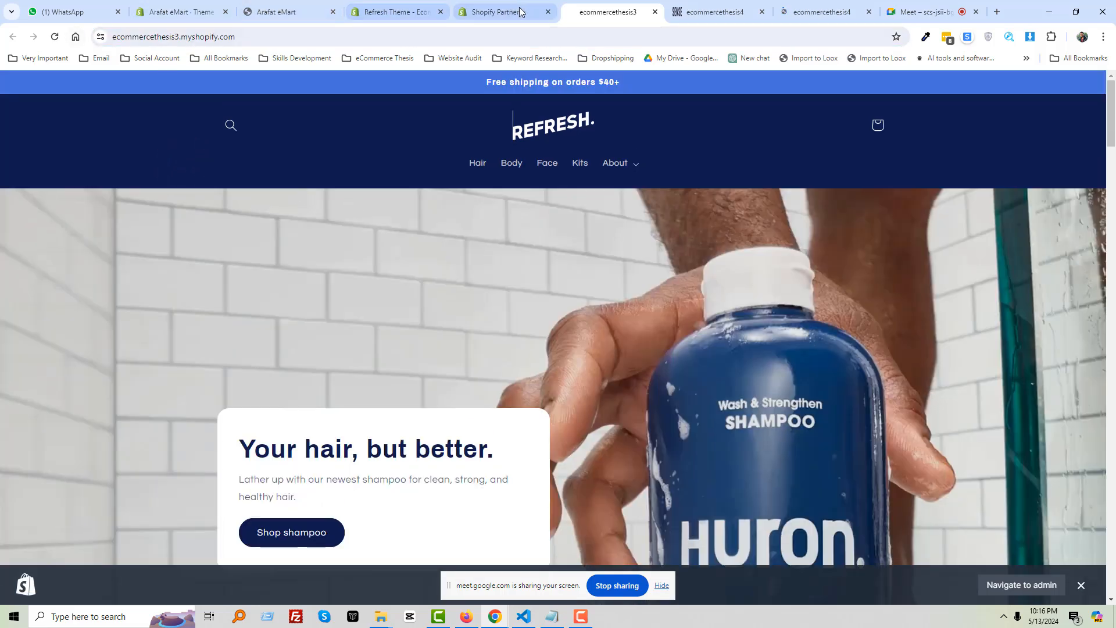
# In the Partners Stores list, log in to the ecommercethesis3 store's admin
pyautogui.click(916, 11)
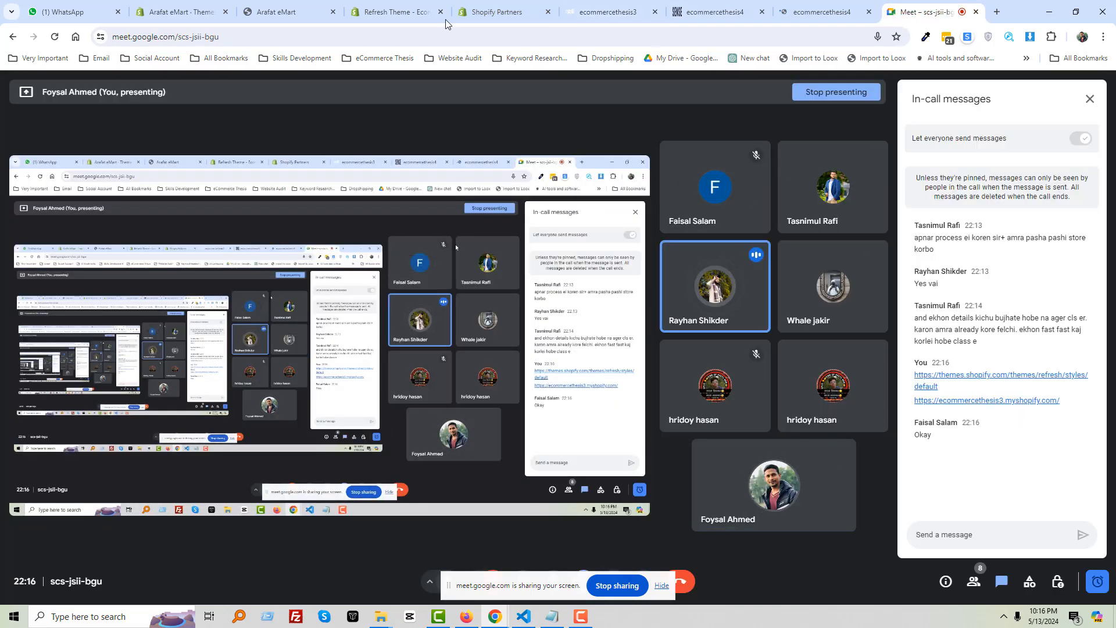
pyautogui.click(592, 5)
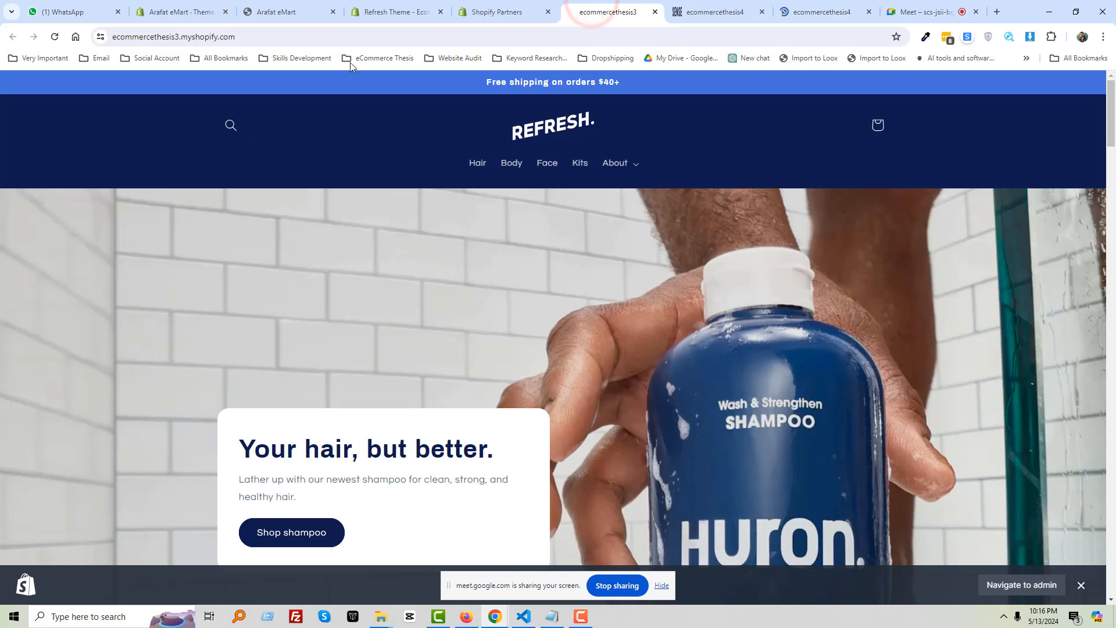
pyautogui.click(494, 12)
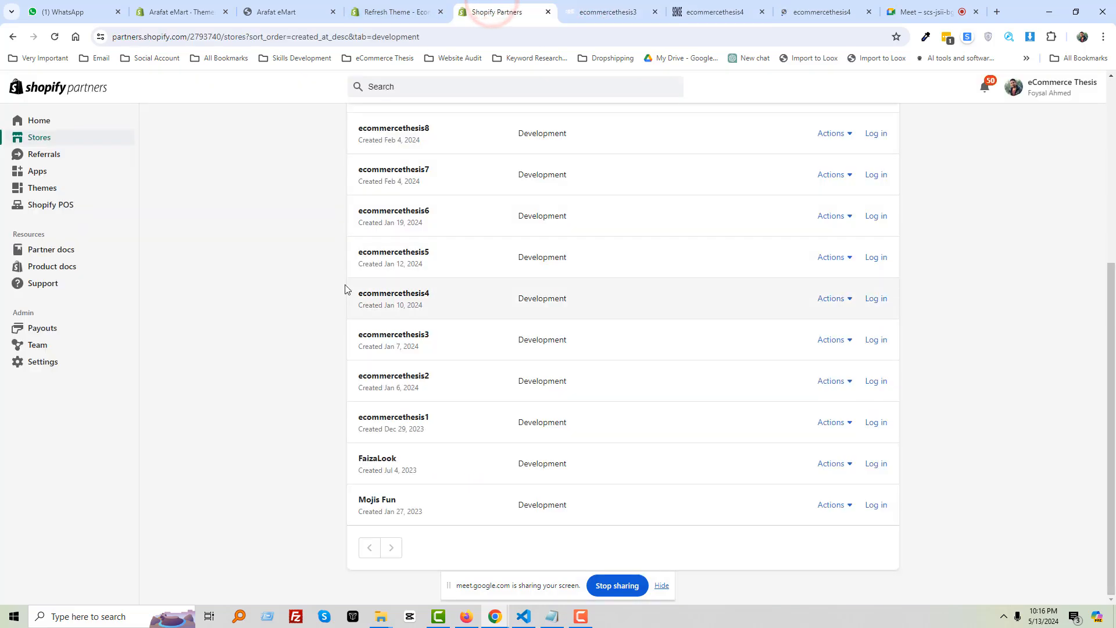
pyautogui.scroll(4, 427, 269)
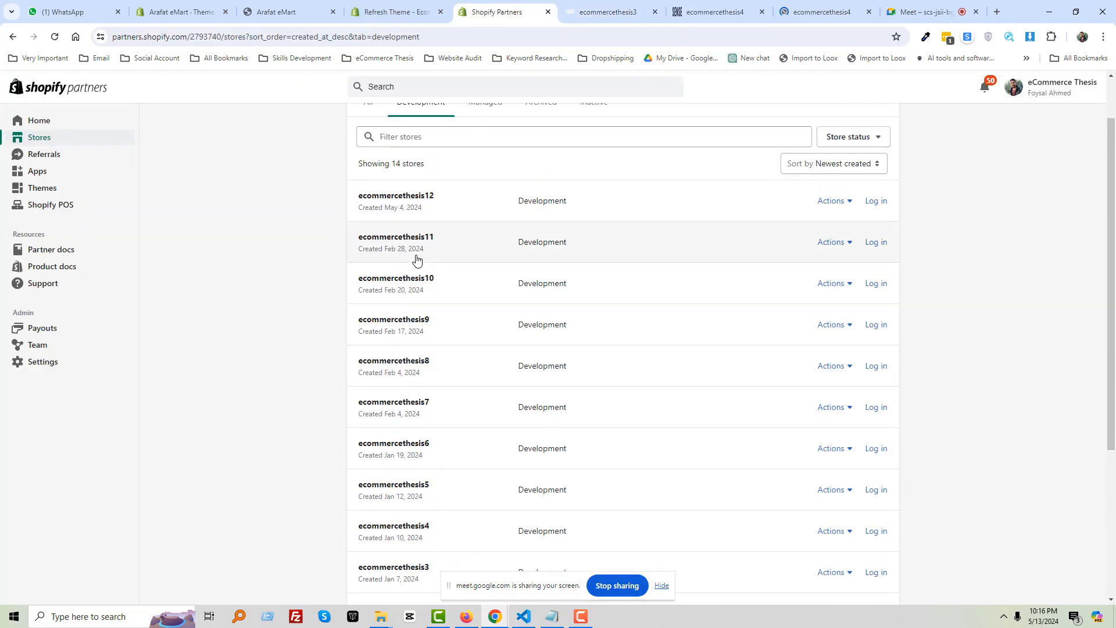
pyautogui.scroll(-4, 453, 314)
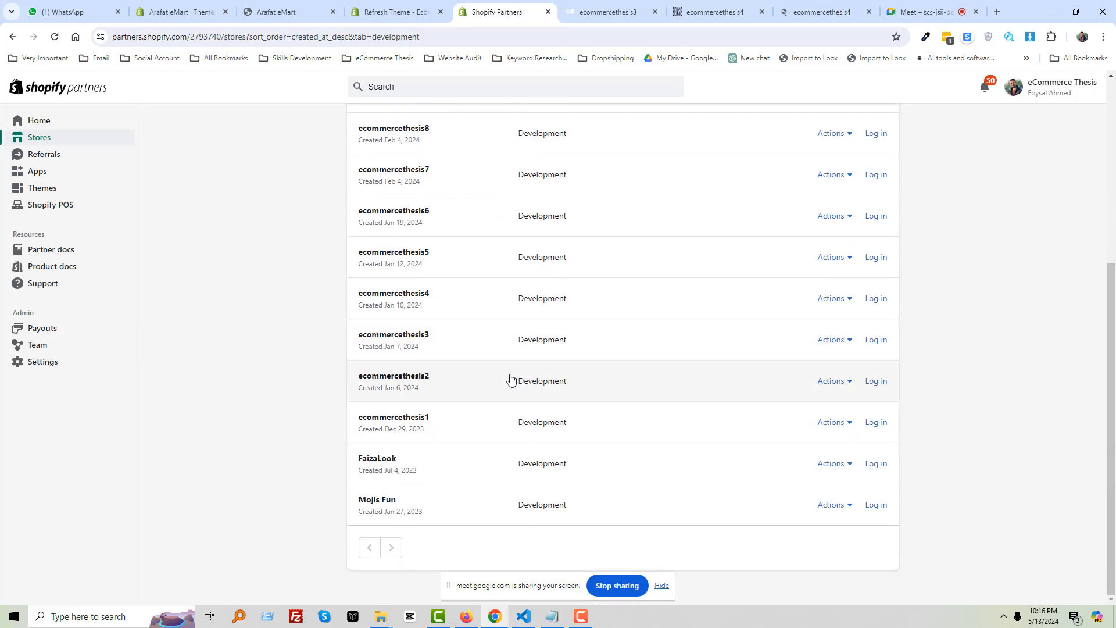
pyautogui.click(871, 342)
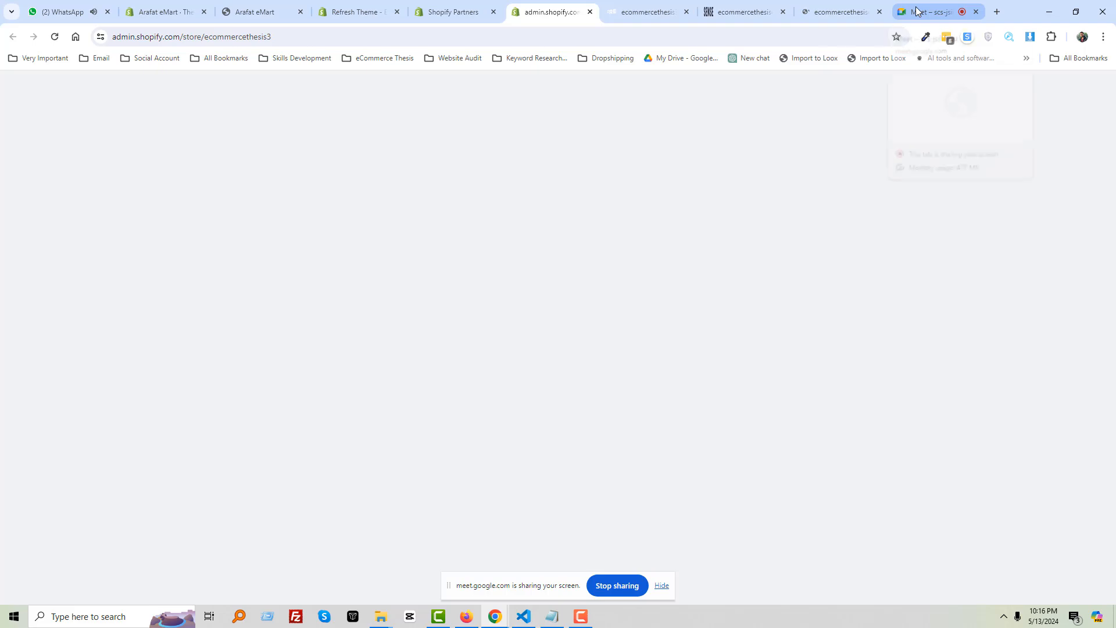
# Copy the links from the Meet chat and send them to the Freelancing with Shopify Batch 01 group
pyautogui.click(916, 8)
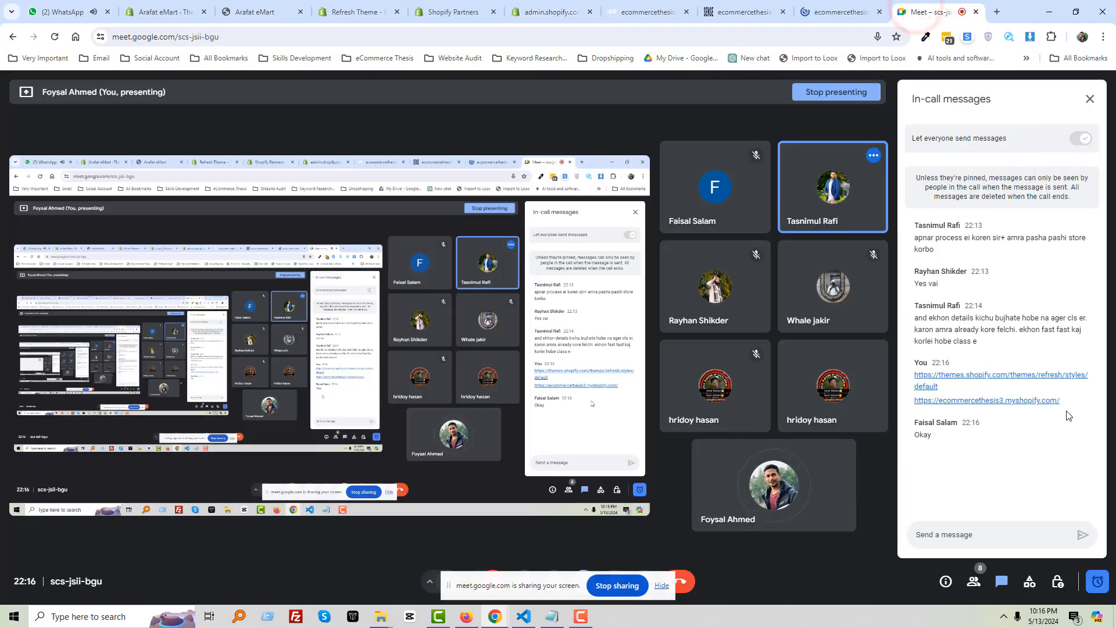
pyautogui.tripleClick(1068, 407)
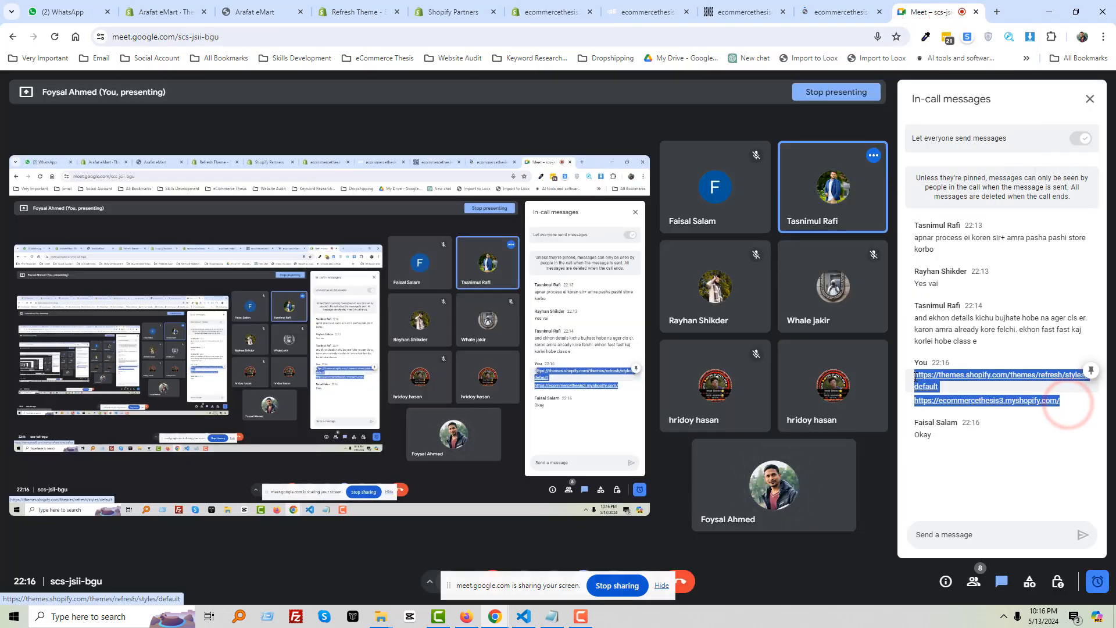
pyautogui.click(91, 11)
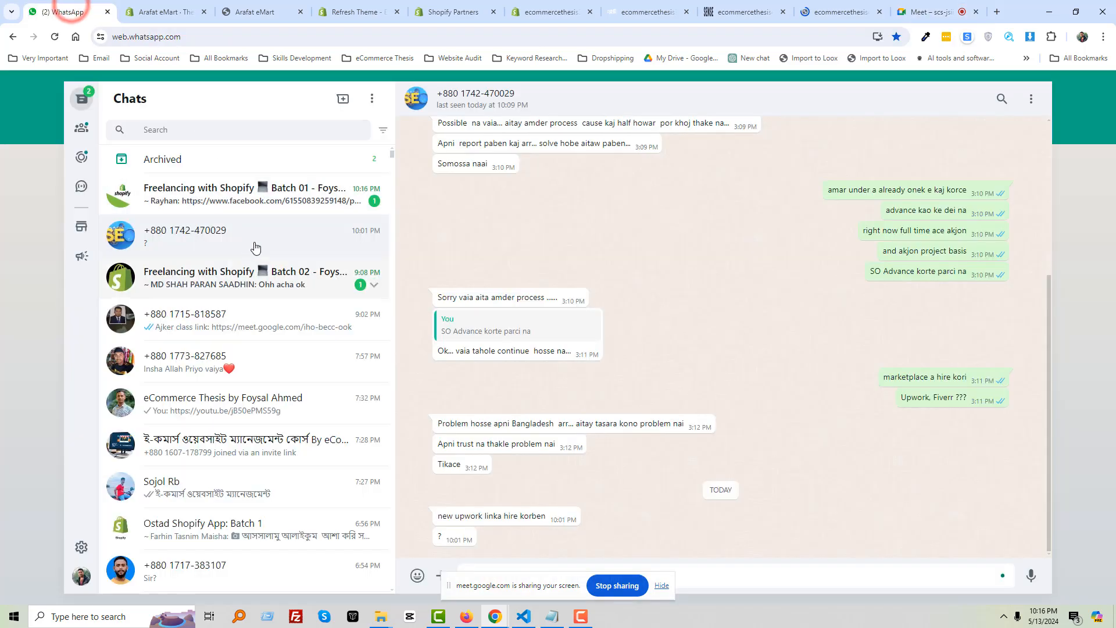
pyautogui.click(275, 186)
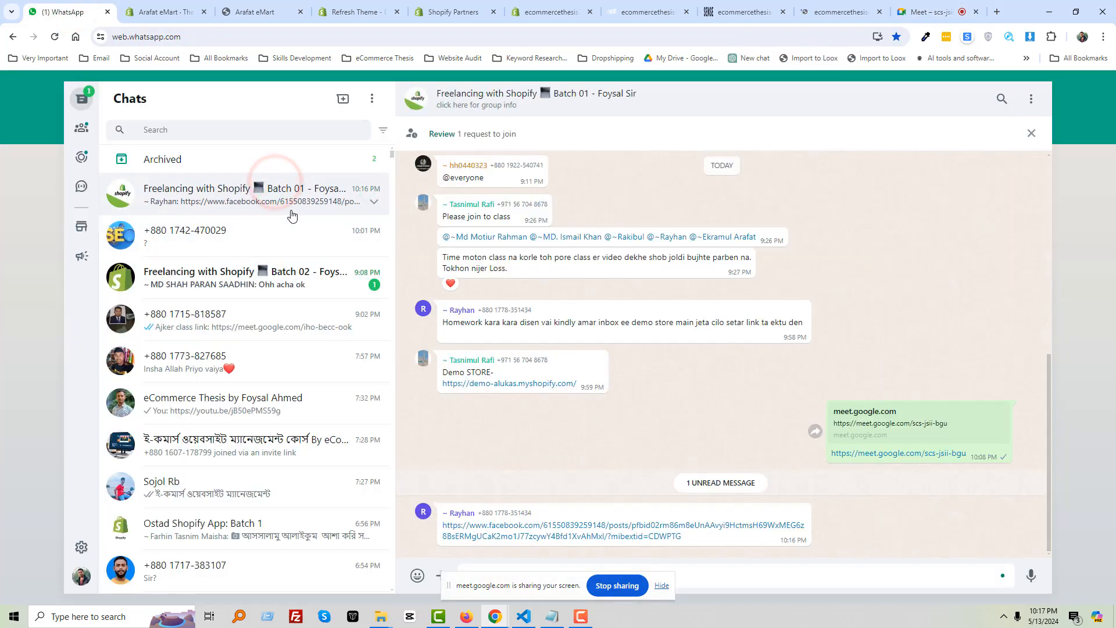
pyautogui.hotkey('ctrl', 'v')
pyautogui.press('Return')
# Look over the Sense and Refresh storefronts, then settle on the ecommercethesis3 admin Home page
pyautogui.click(831, 11)
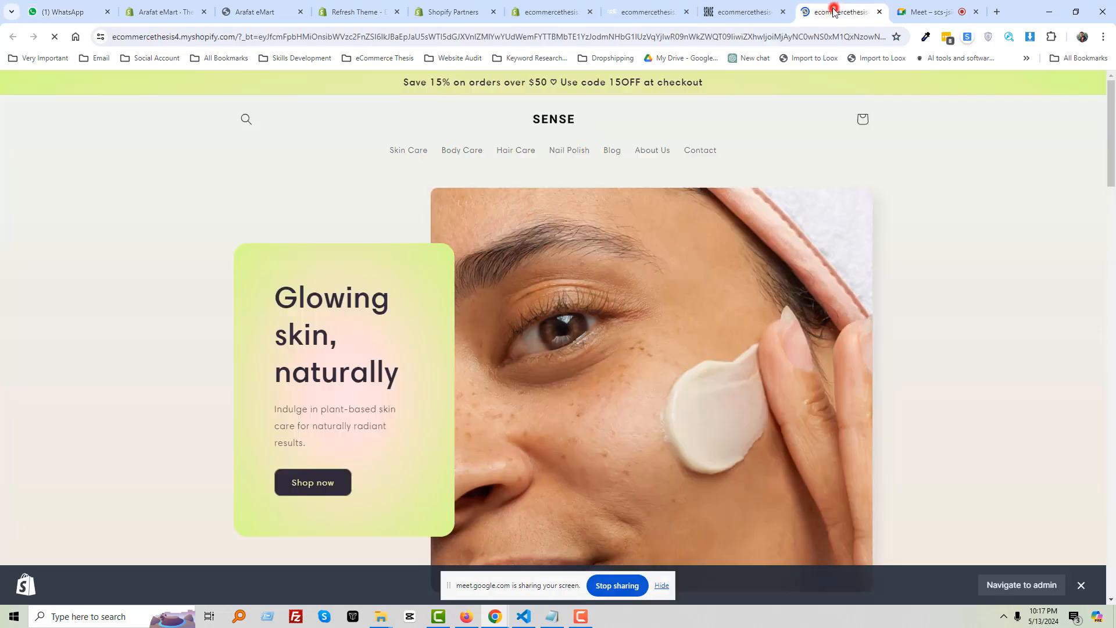
pyautogui.click(721, 12)
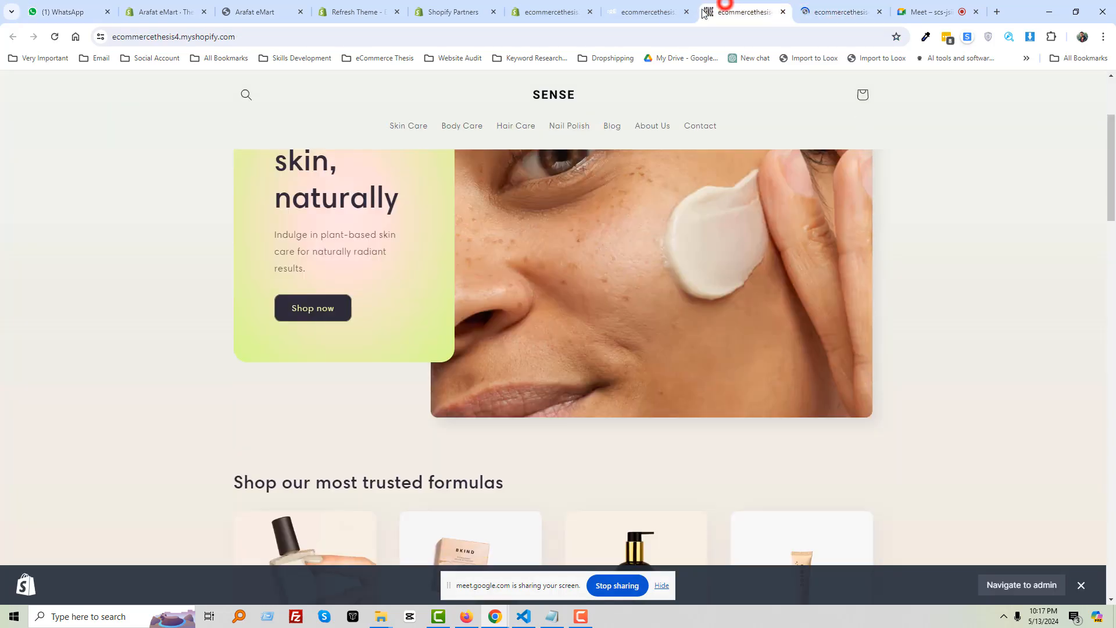
pyautogui.click(640, 12)
pyautogui.click(546, 11)
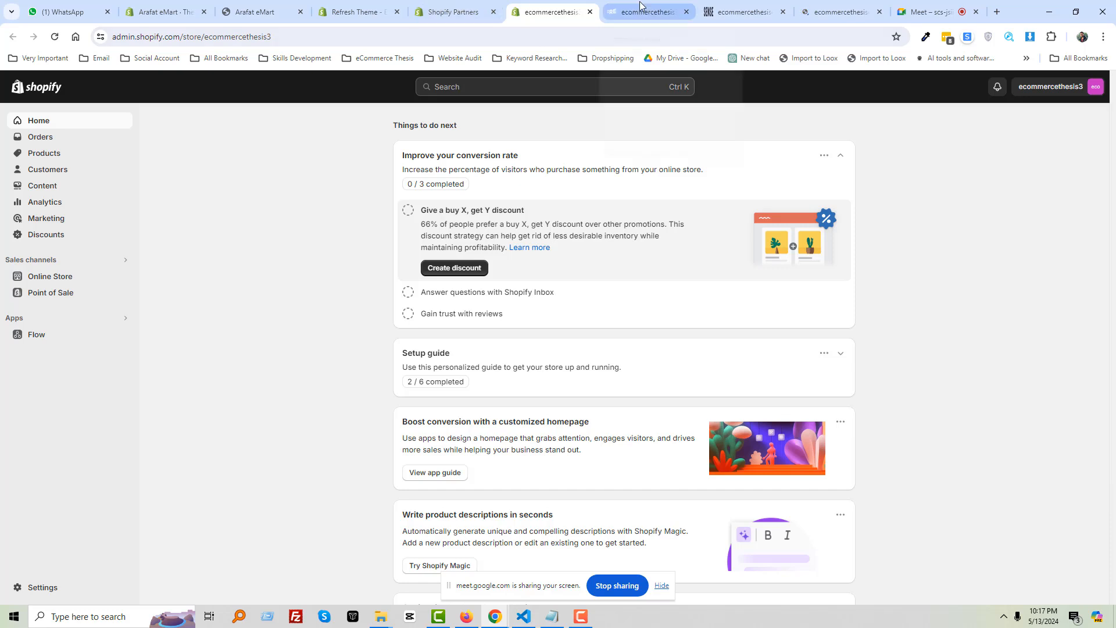
pyautogui.moveTo(641, 6)
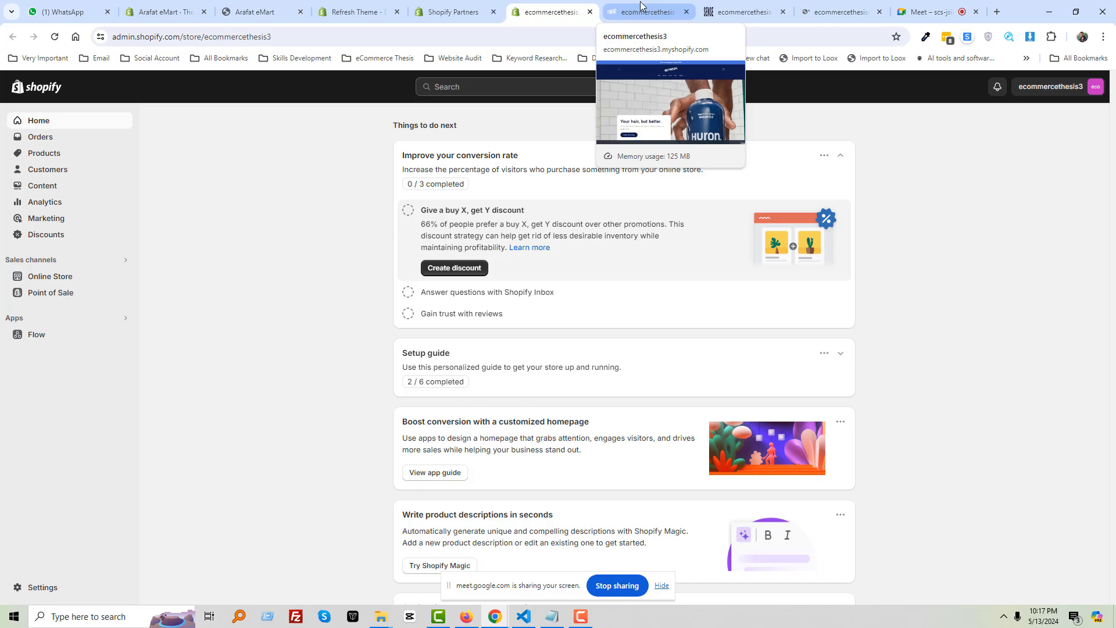
pyautogui.click(641, 6)
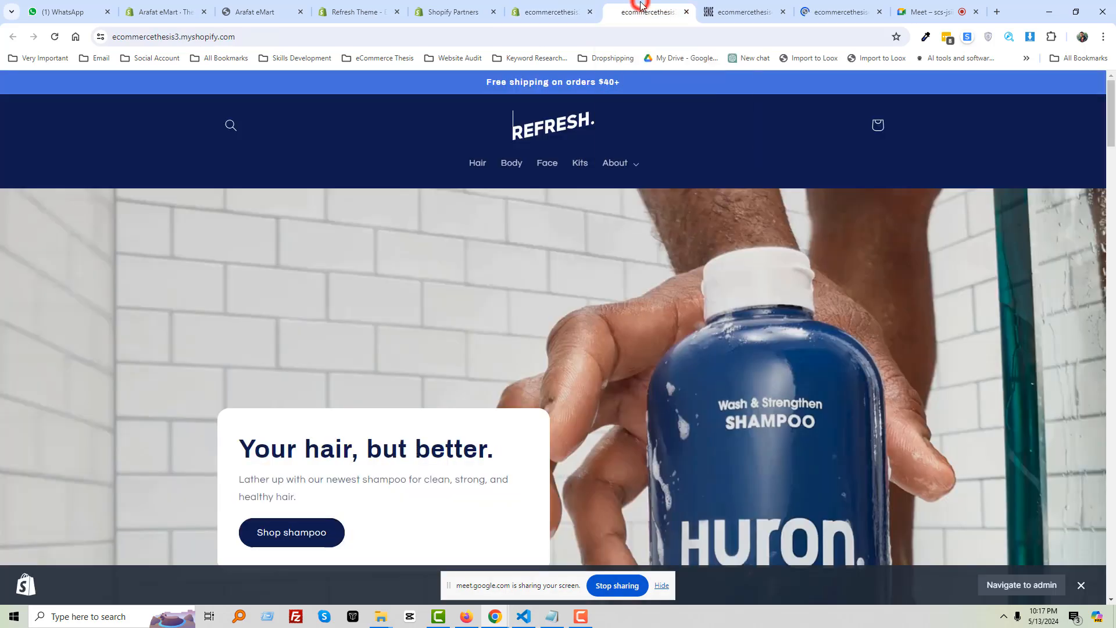
pyautogui.click(821, 11)
pyautogui.click(541, 8)
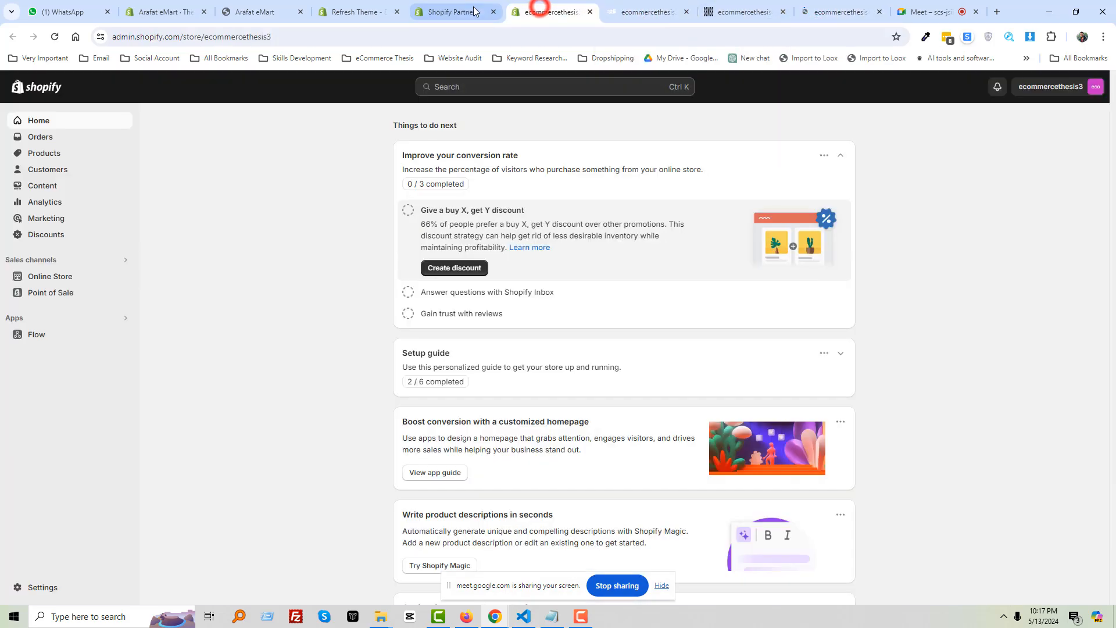
# Preview the live store, then go to Online Store Preferences in the admin
pyautogui.click(123, 276)
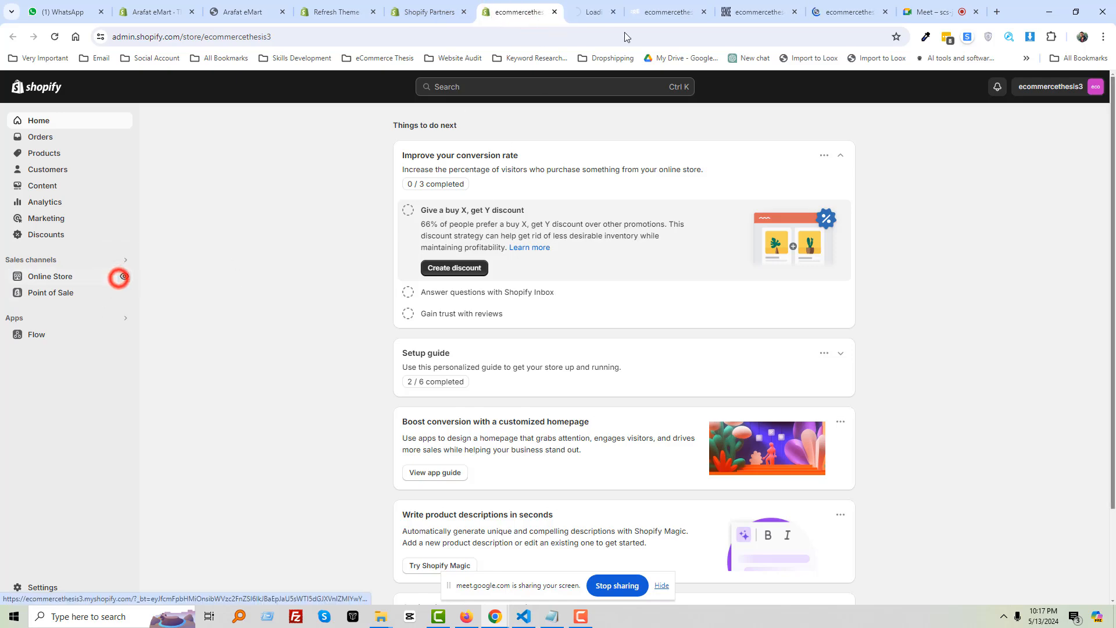
pyautogui.click(569, 10)
pyautogui.click(499, 10)
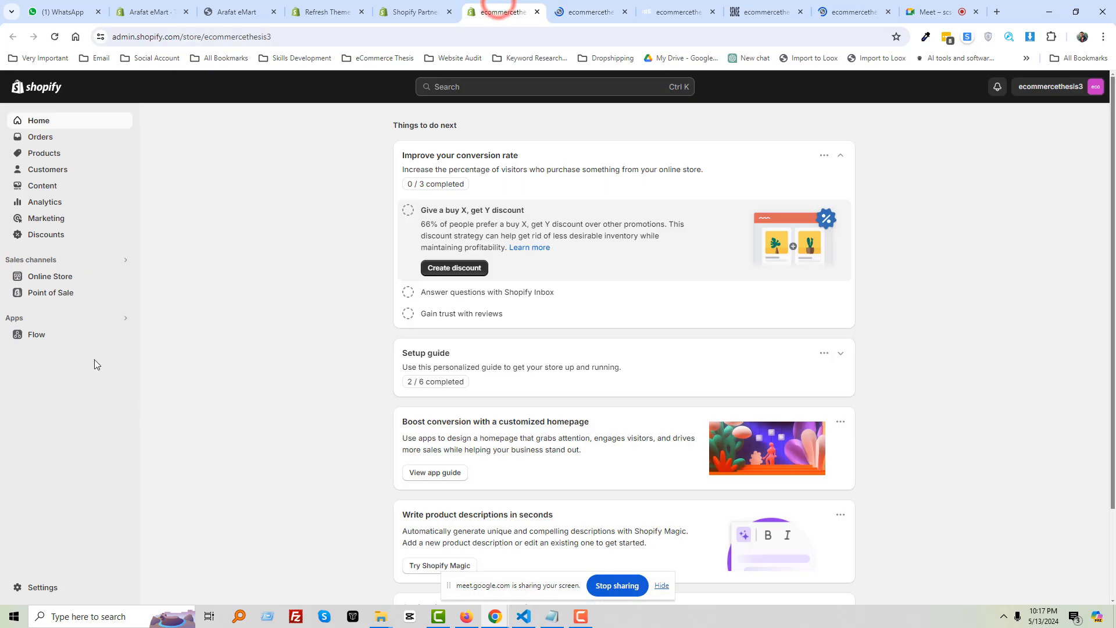
pyautogui.click(68, 293)
pyautogui.click(68, 279)
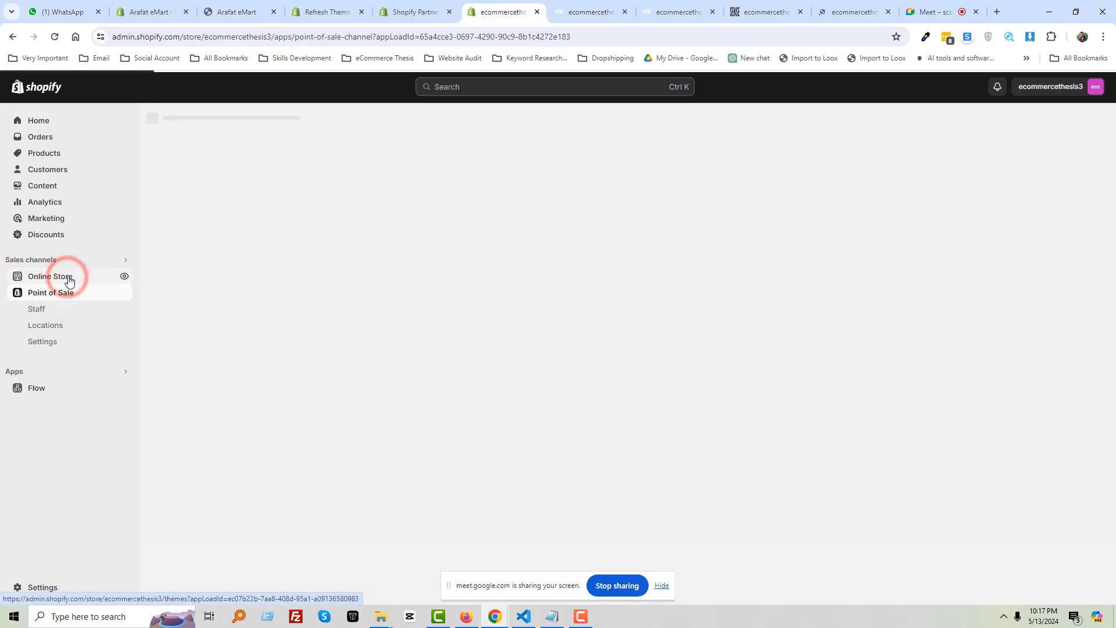
pyautogui.click(69, 277)
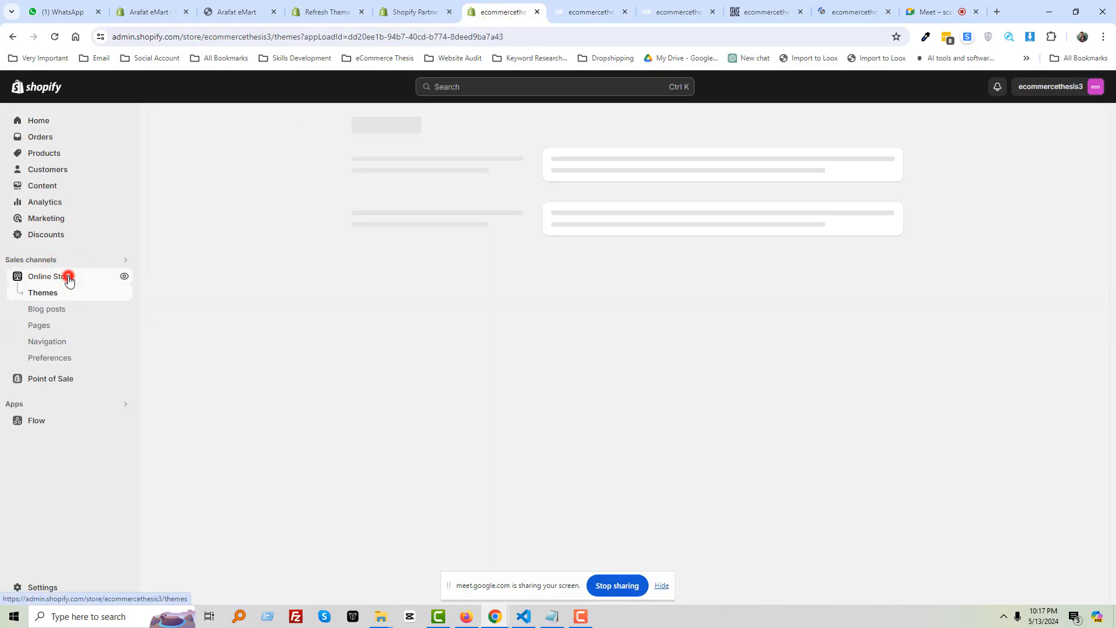
pyautogui.click(60, 363)
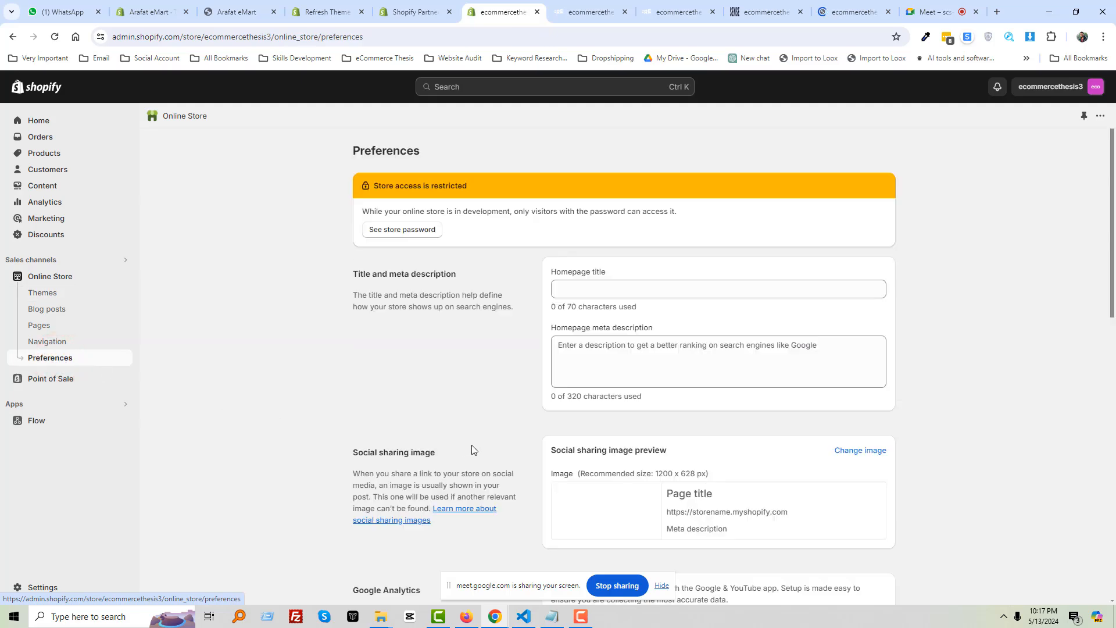
# Replace the Restrict store access password with a new one and save
pyautogui.scroll(-7, 598, 448)
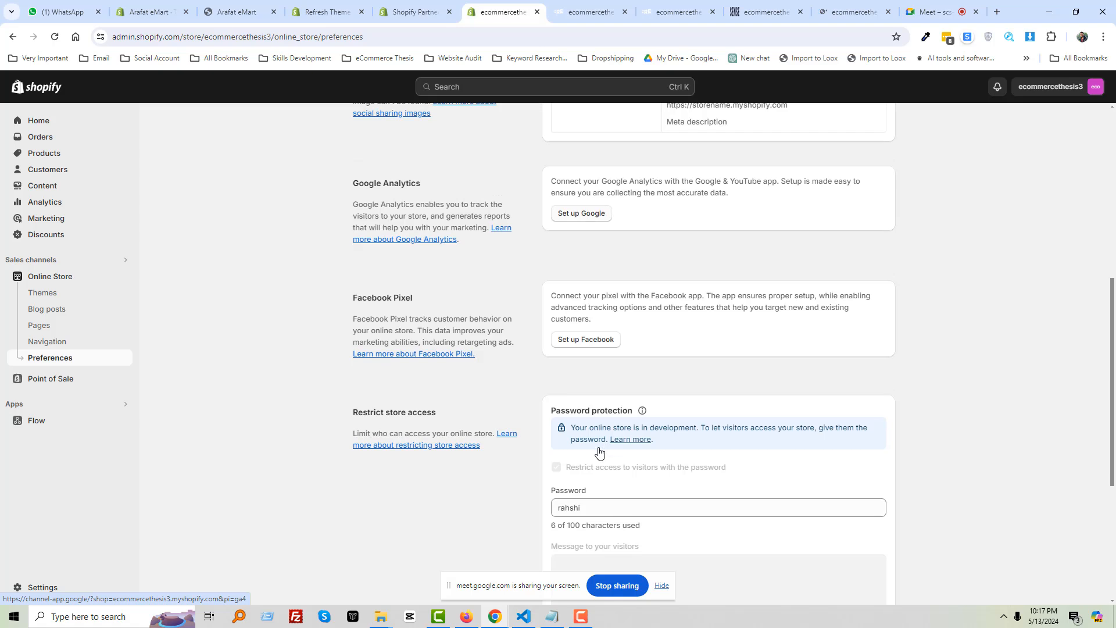
pyautogui.scroll(-2, 593, 451)
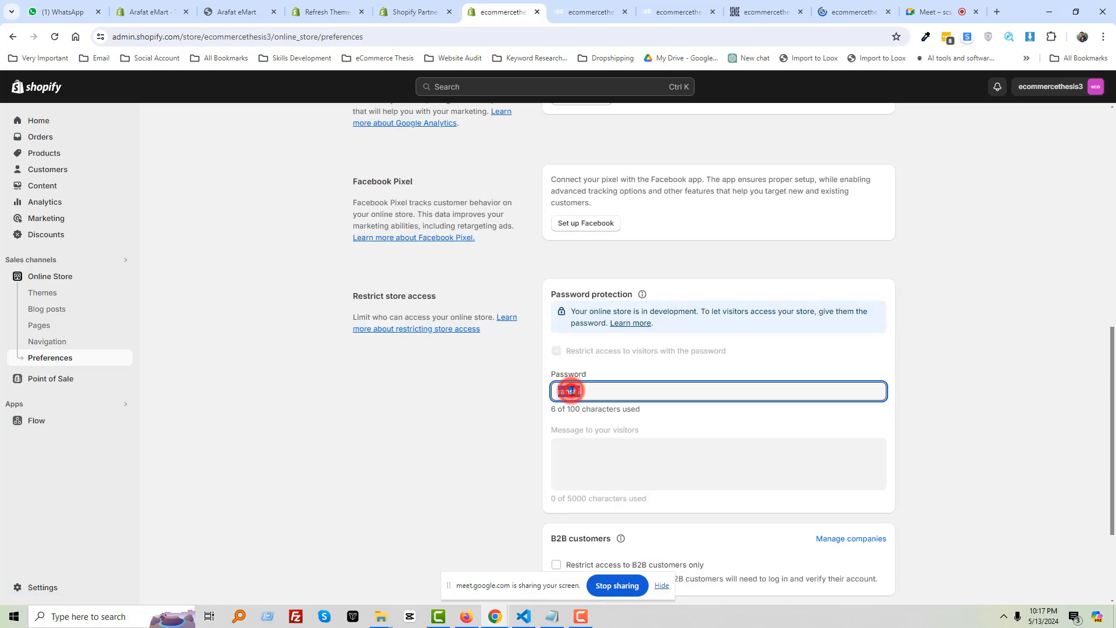
pyautogui.doubleClick(581, 390)
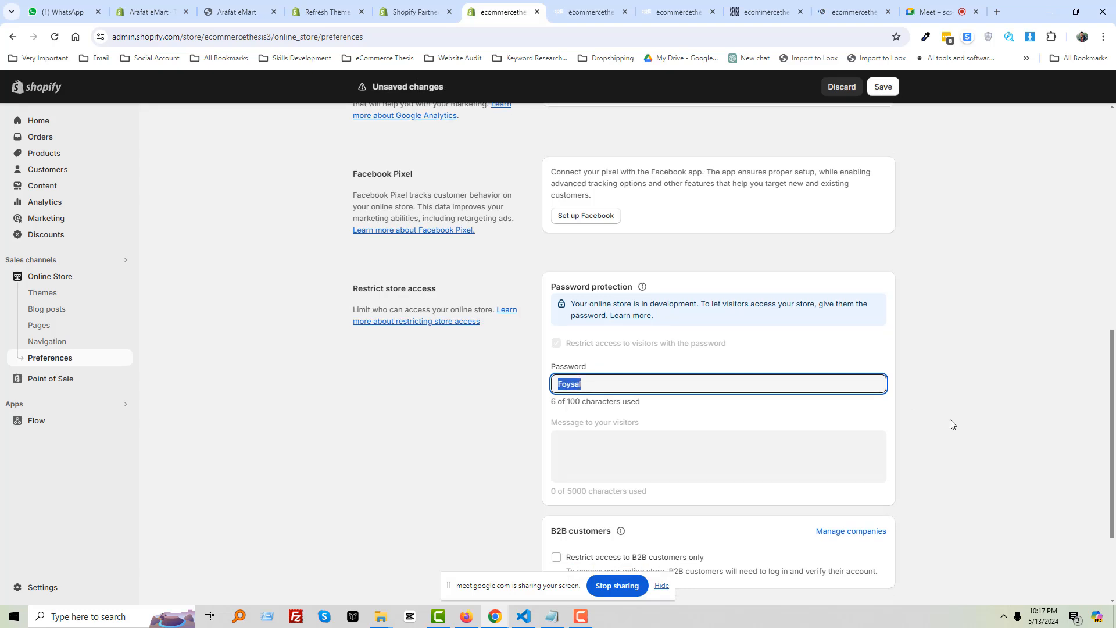
pyautogui.scroll(-3, 721, 459)
pyautogui.click(878, 574)
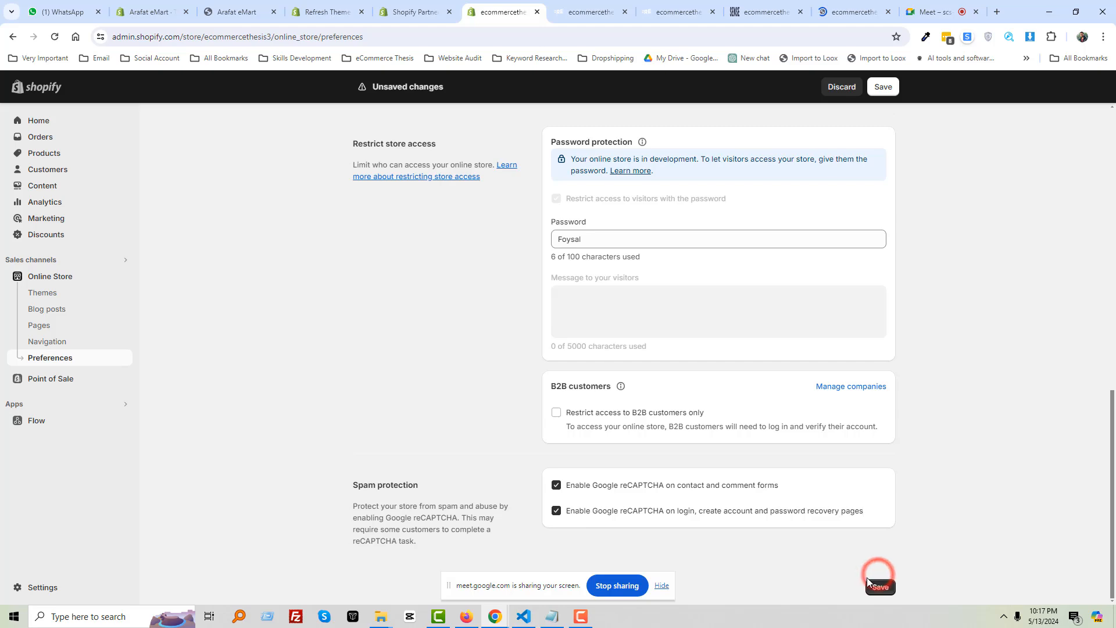
pyautogui.click(881, 586)
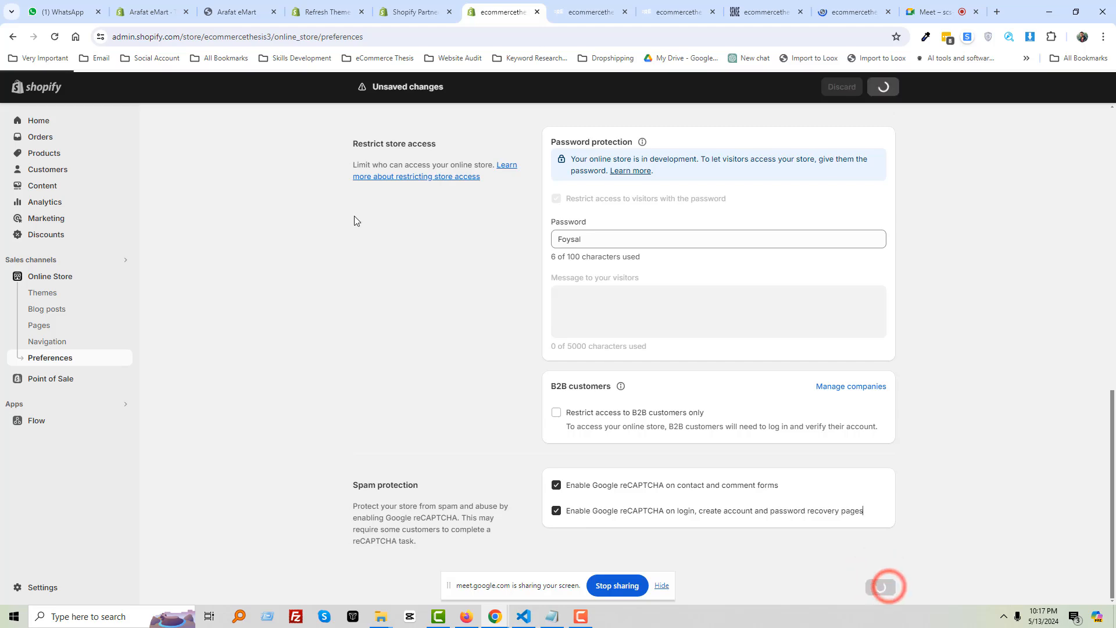
# Send the new store password to the Batch 01 WhatsApp group, then view the SENSE storefront
pyautogui.click(52, 8)
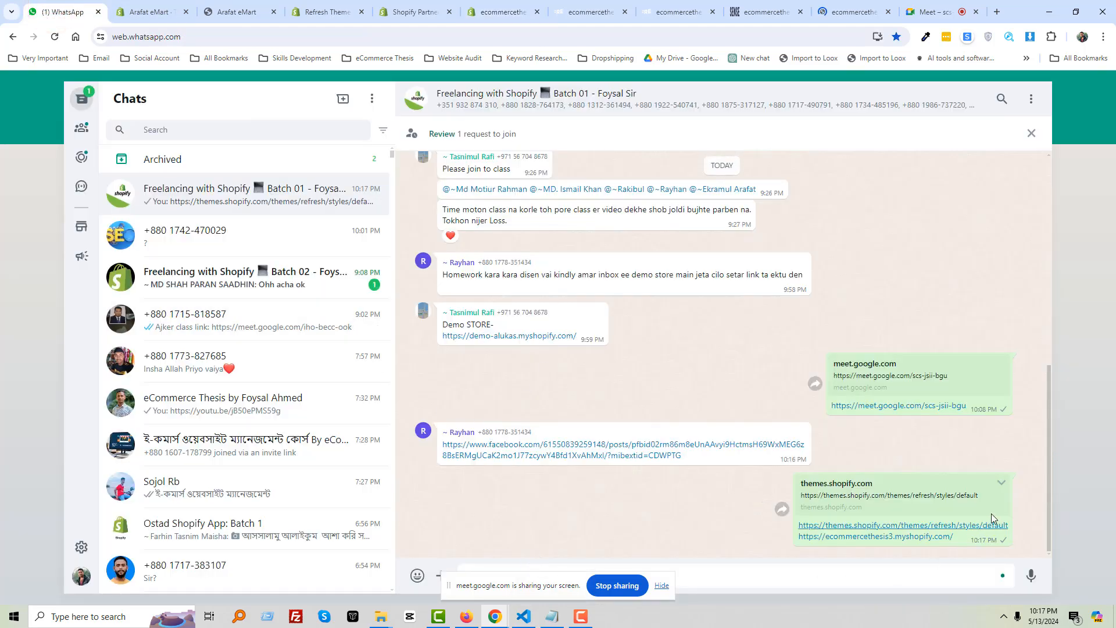
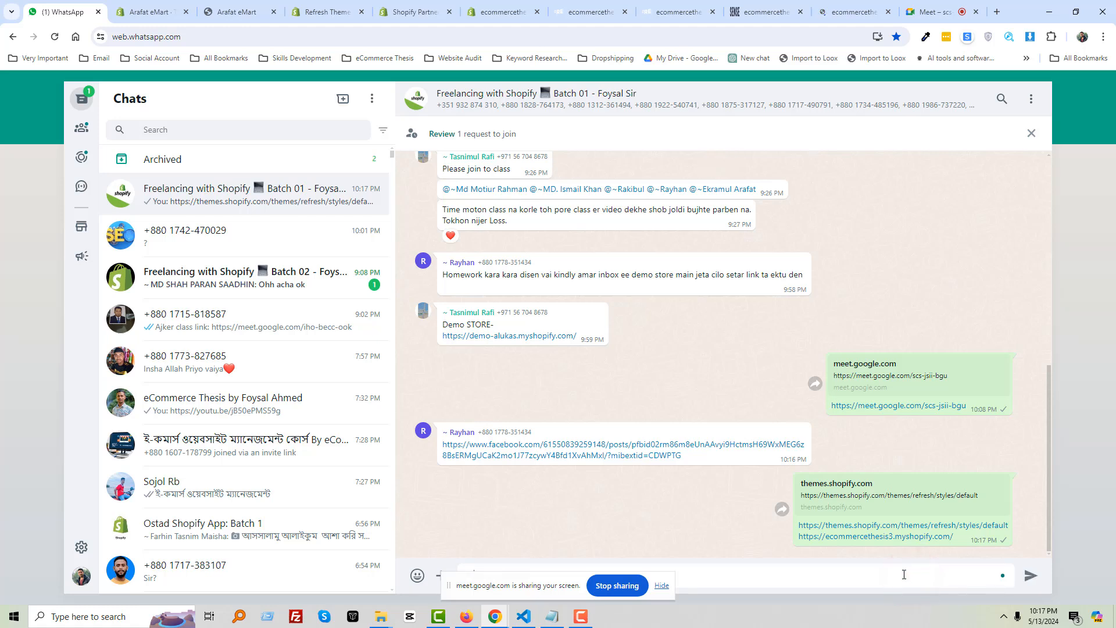
pyautogui.press('Return')
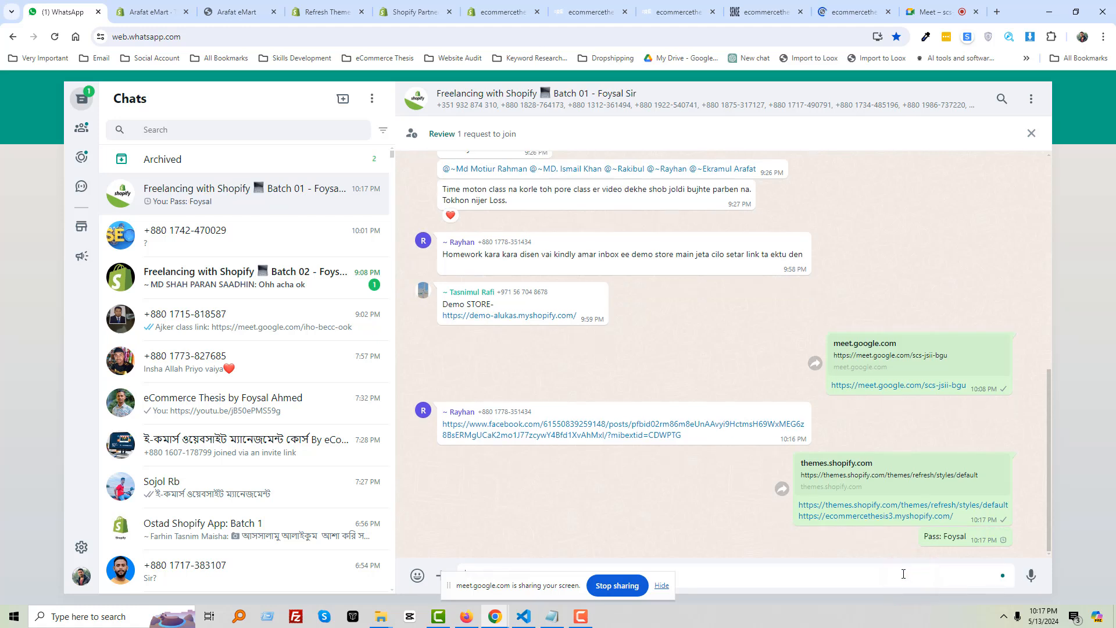
pyautogui.click(662, 586)
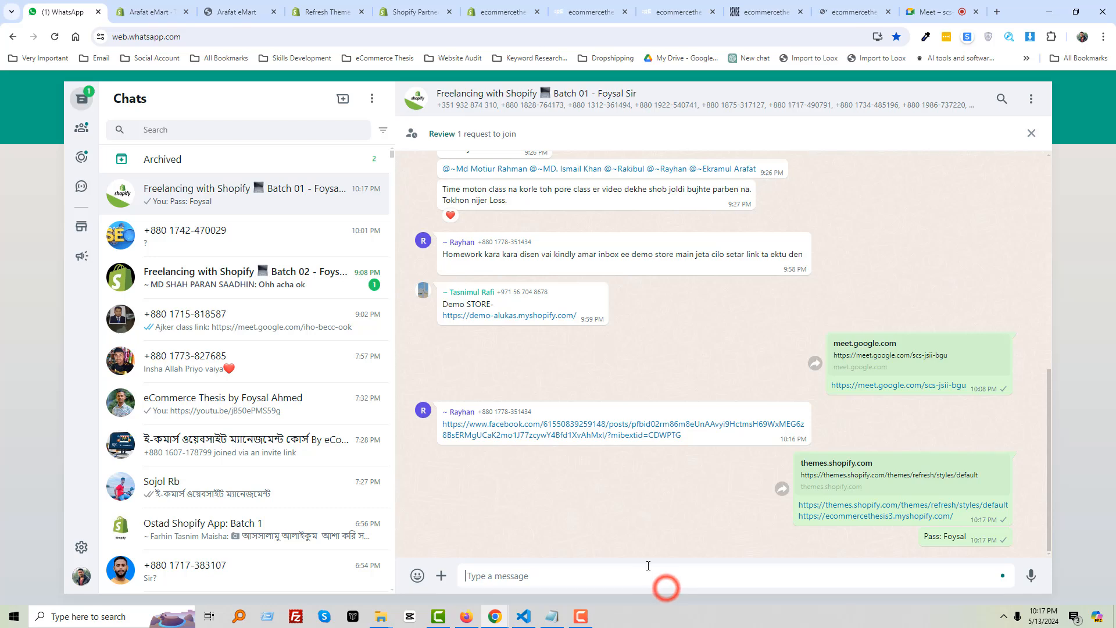
pyautogui.click(236, 11)
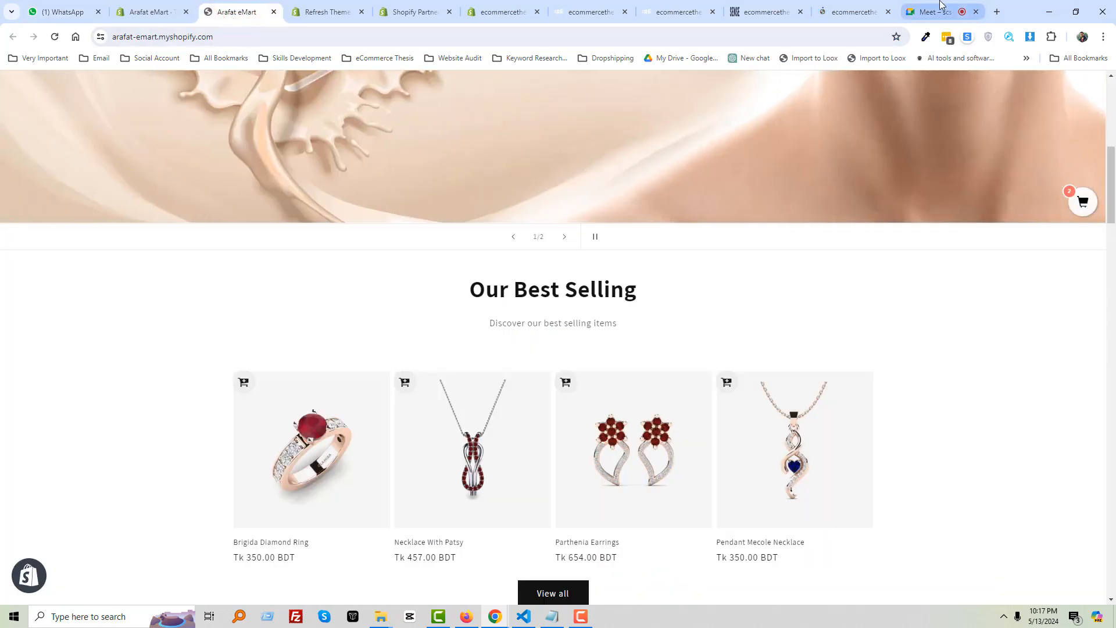
pyautogui.click(849, 11)
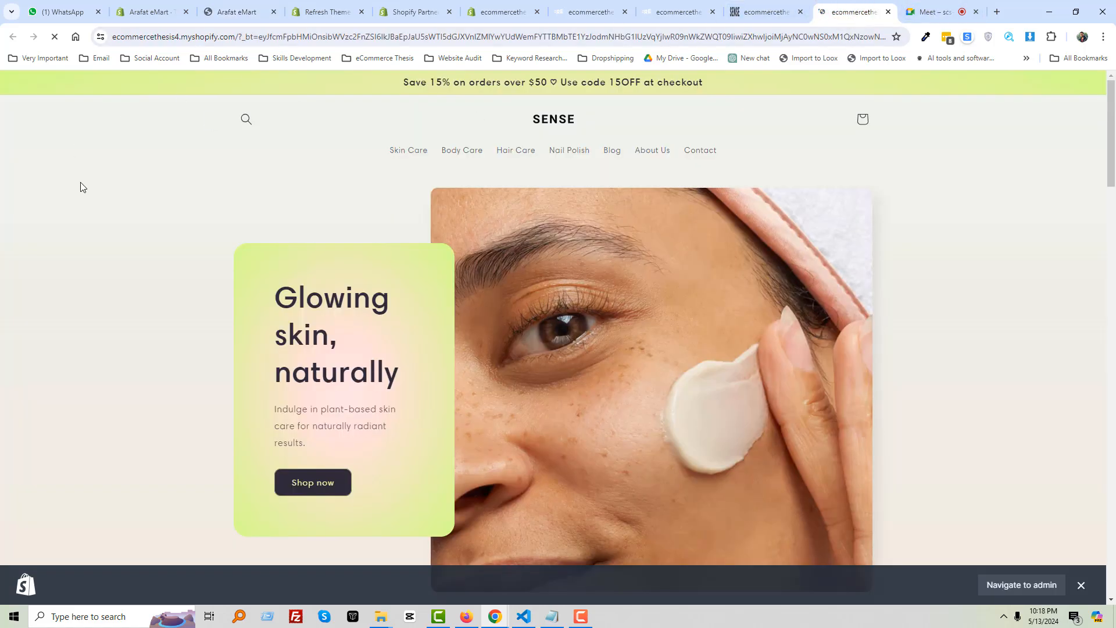
# Back in the Meet call, deselect the chat links and leave the call
pyautogui.click(914, 4)
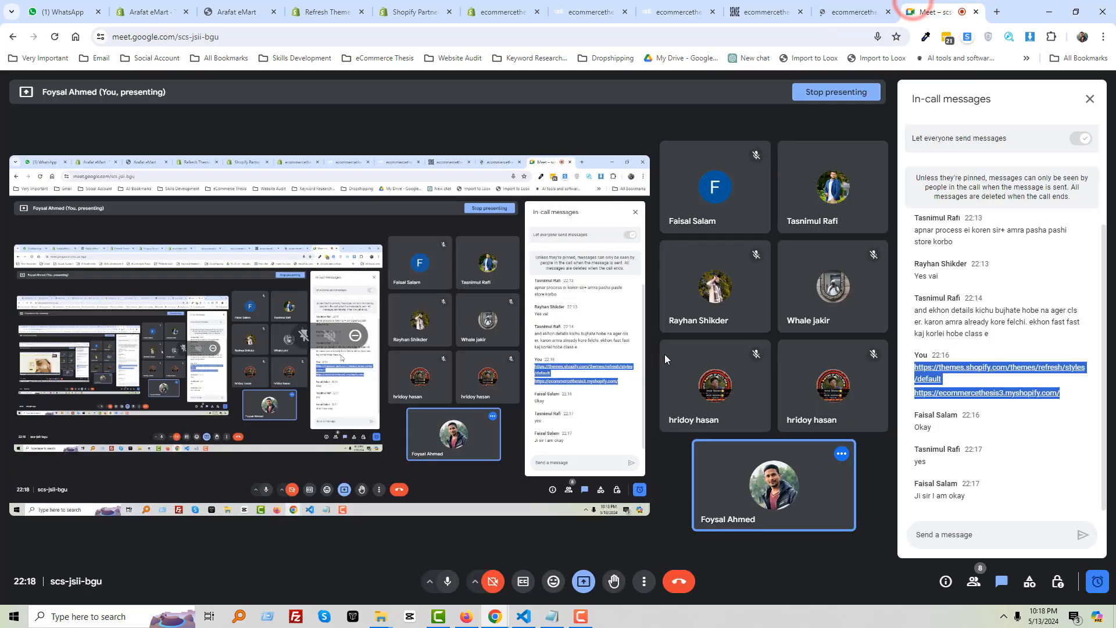
pyautogui.click(1032, 448)
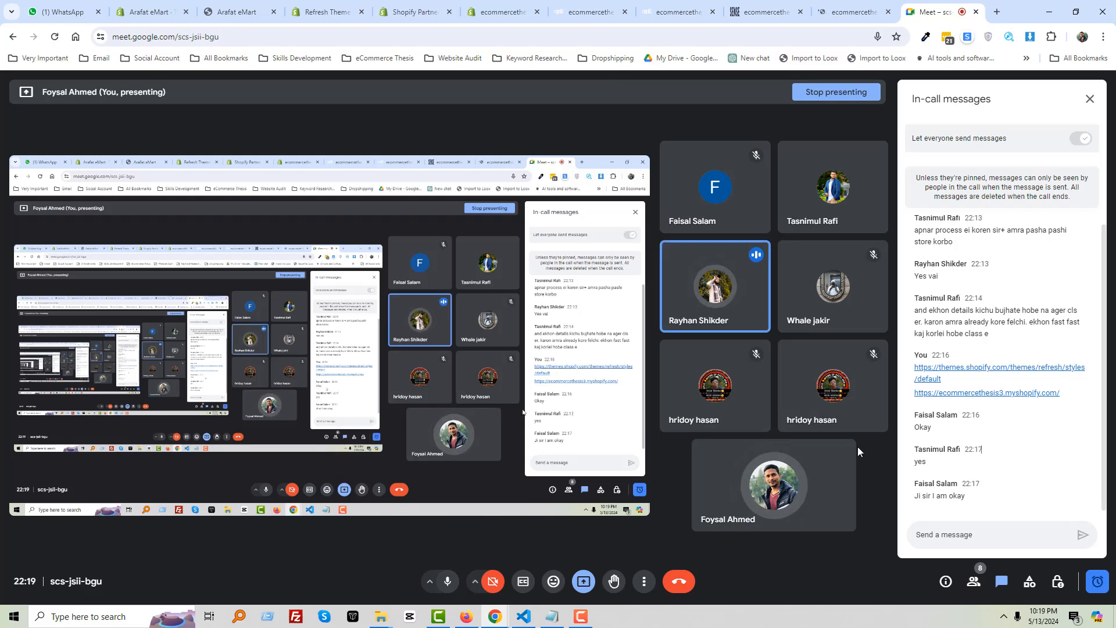
pyautogui.click(681, 582)
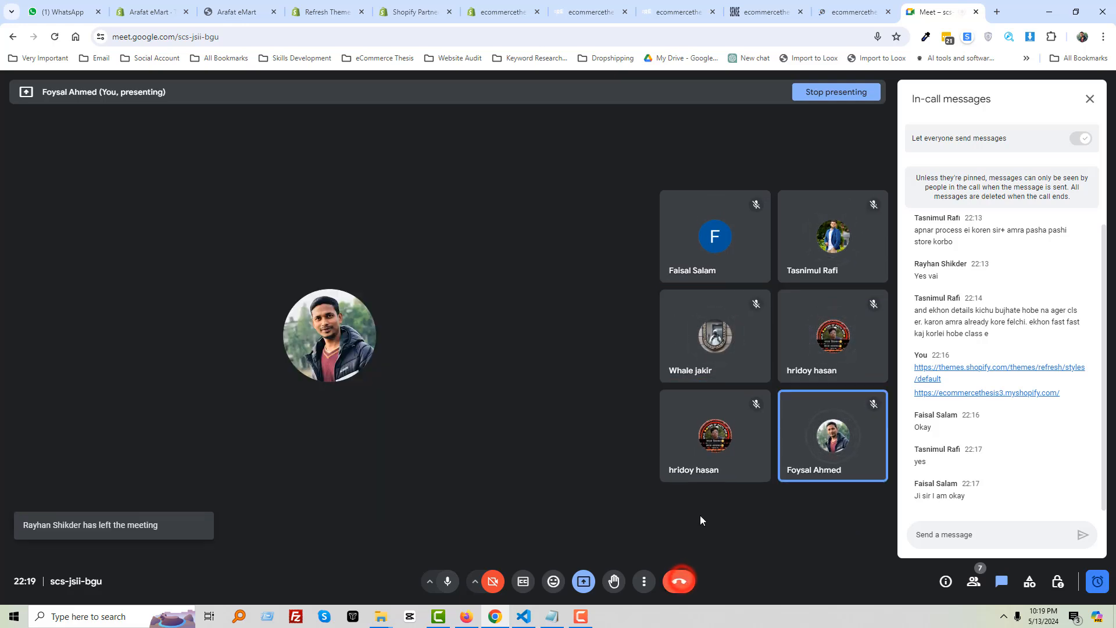